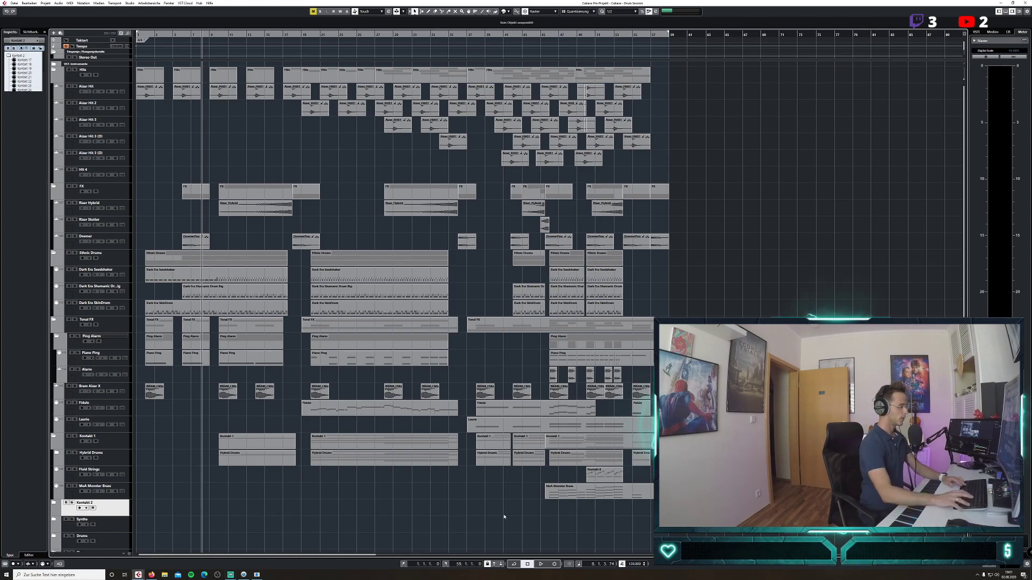
# Play the whole arrangement from the project start to listen through it, and stop playback at the end.
pyautogui.press('Home')
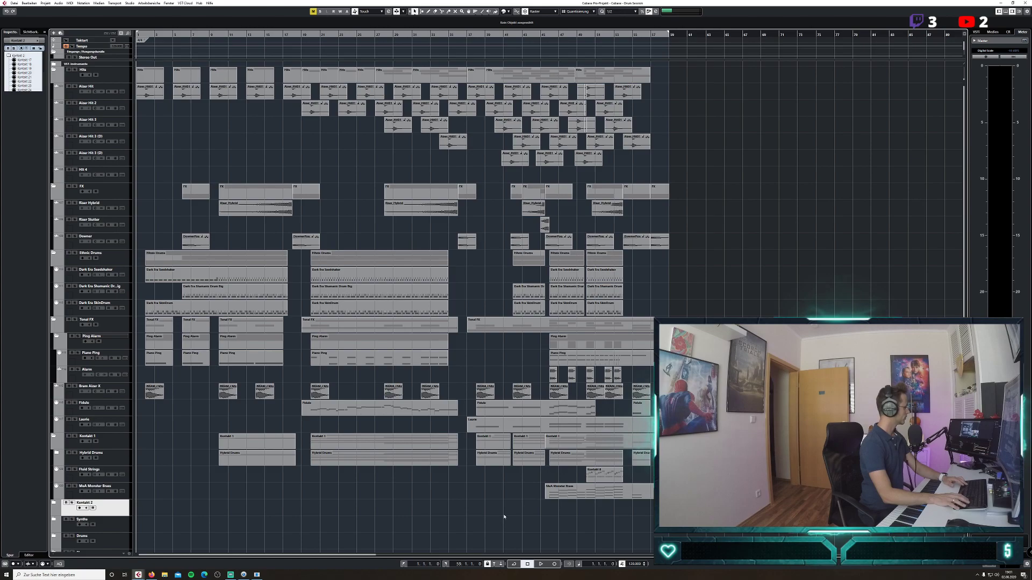
pyautogui.press('space')
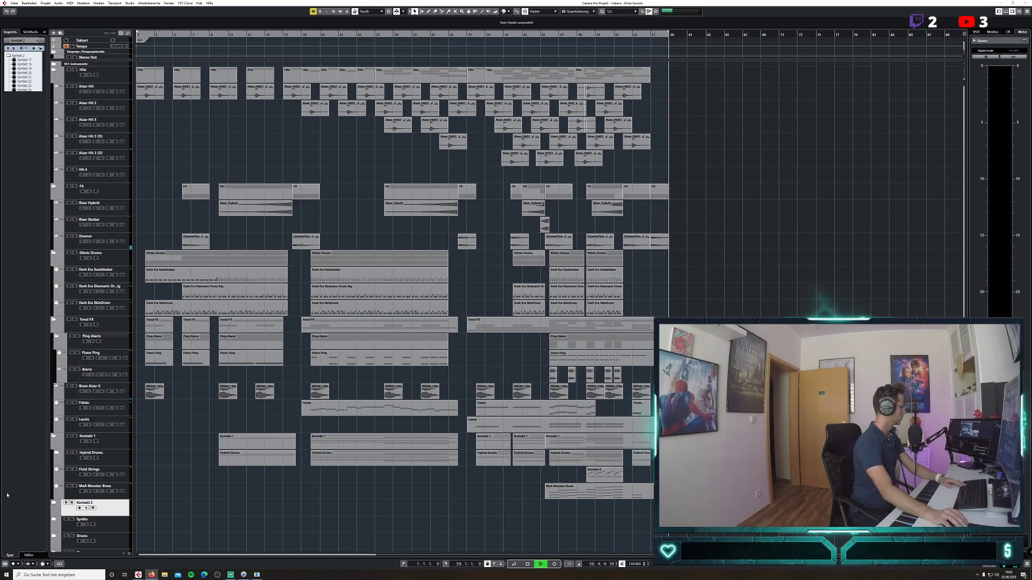
pyautogui.press('space')
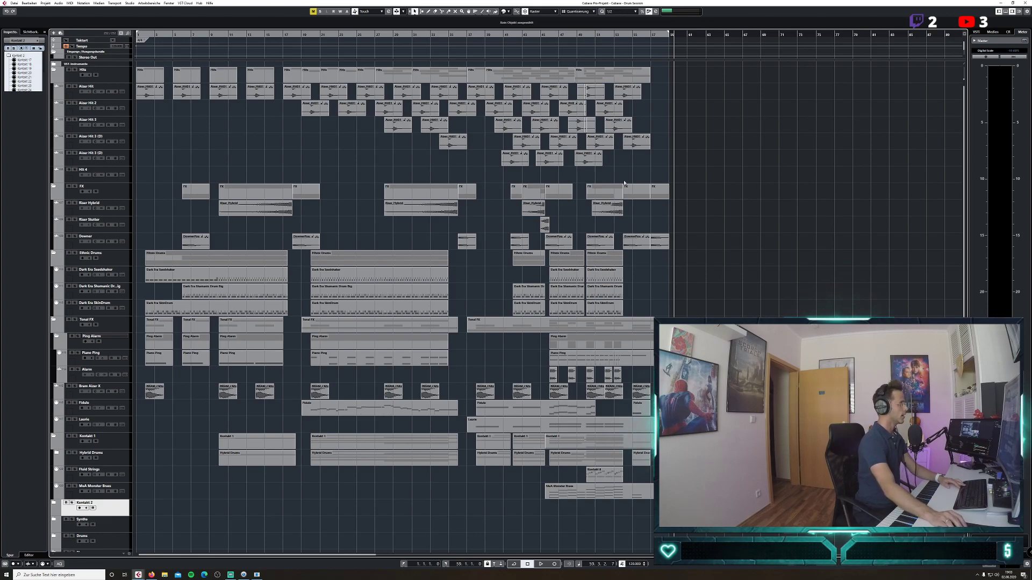
# Open the MixConsole and reposition its window so the Stereo Out channel and its inserts are fully accessible.
pyautogui.click(129, 3)
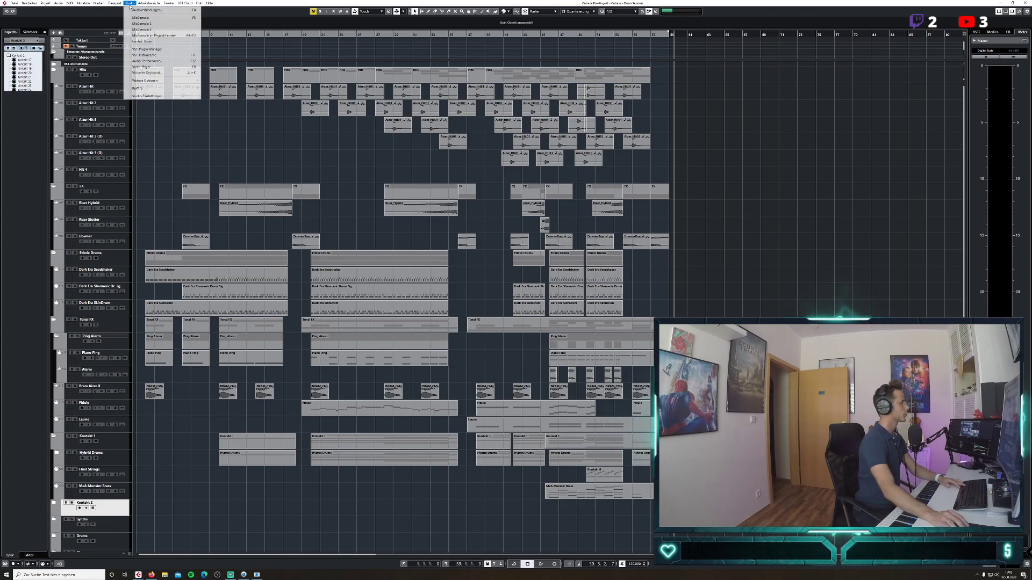
pyautogui.click(185, 18)
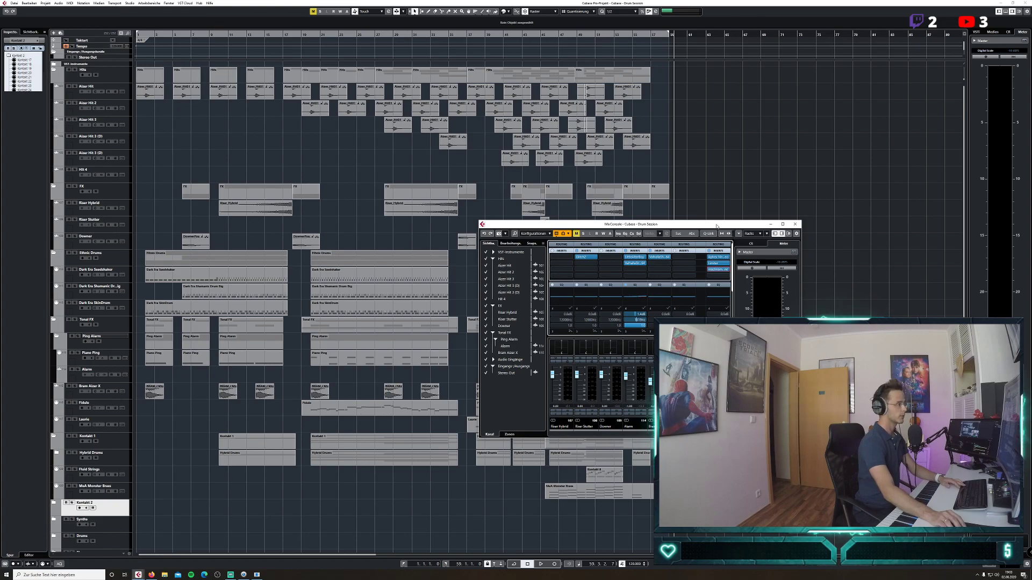
pyautogui.moveTo(716, 225); pyautogui.dragTo(587, 210)
pyautogui.moveTo(673, 313); pyautogui.dragTo(785, 314)
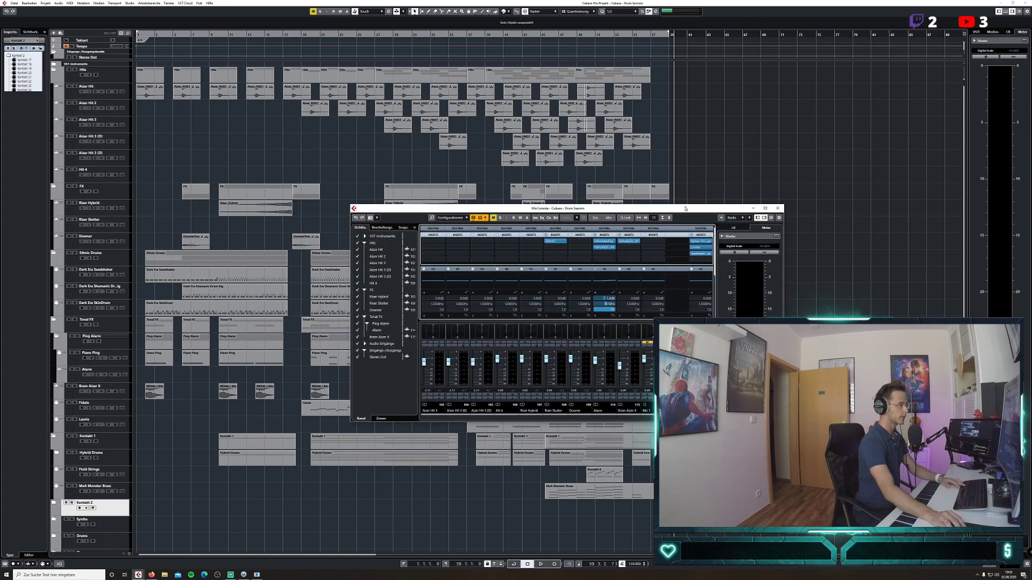
pyautogui.moveTo(685, 208); pyautogui.dragTo(585, 210)
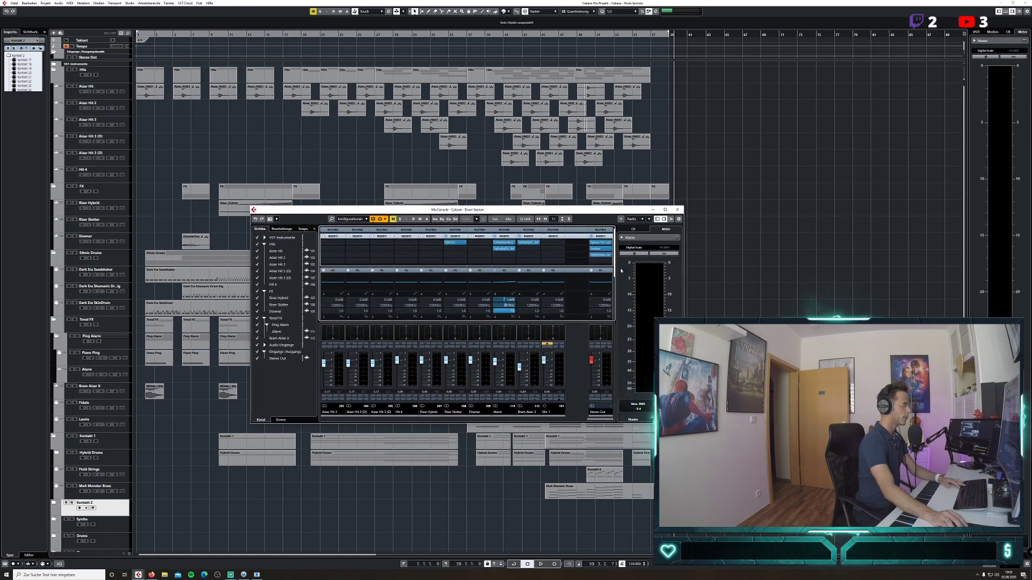
# Deactivate the first two insert effects on the Stereo Out channel, including the Limiter, and close the plug-in window.
pyautogui.click(597, 242)
pyautogui.click(317, 148)
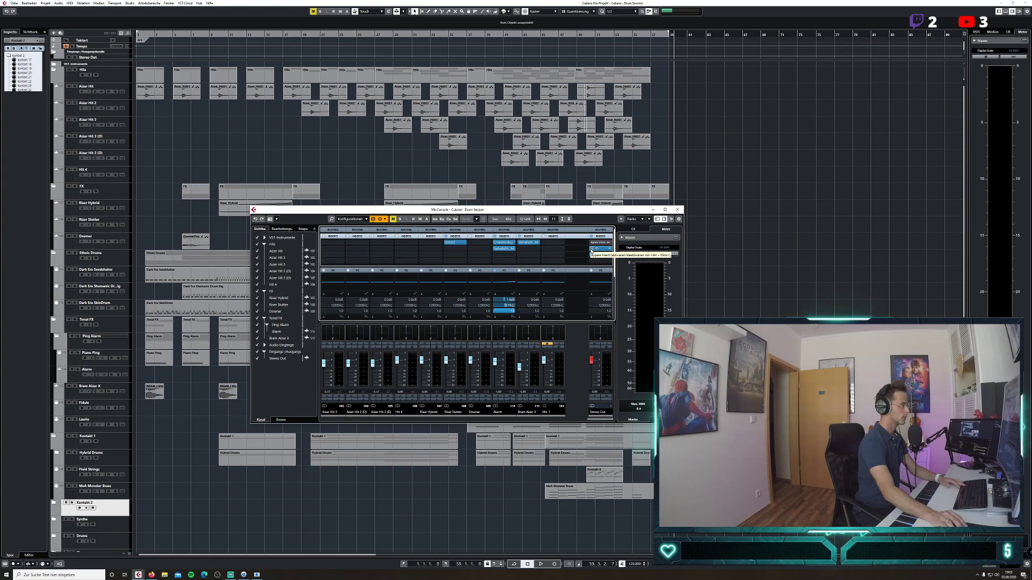
pyautogui.click(596, 251)
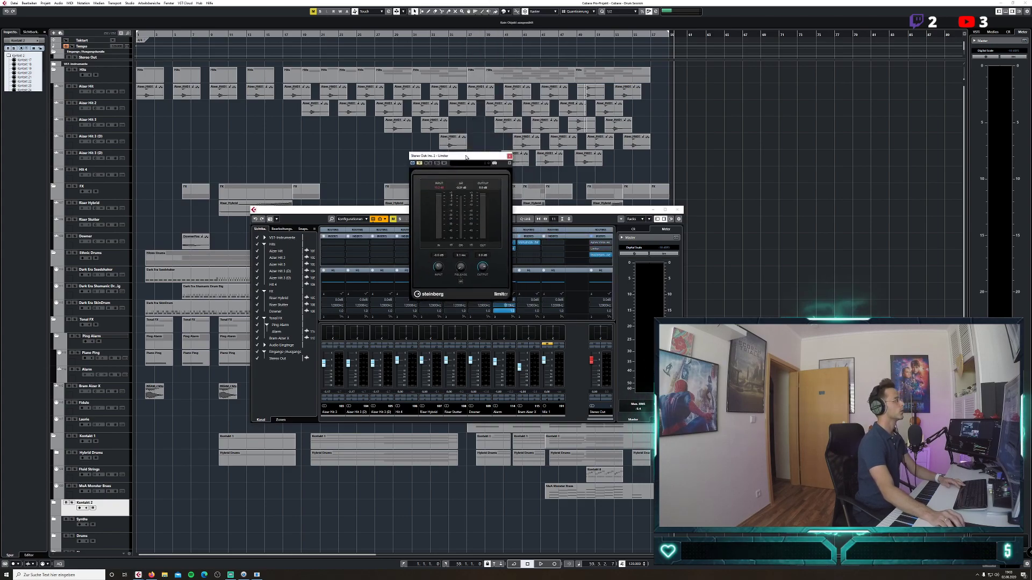
pyautogui.click(508, 157)
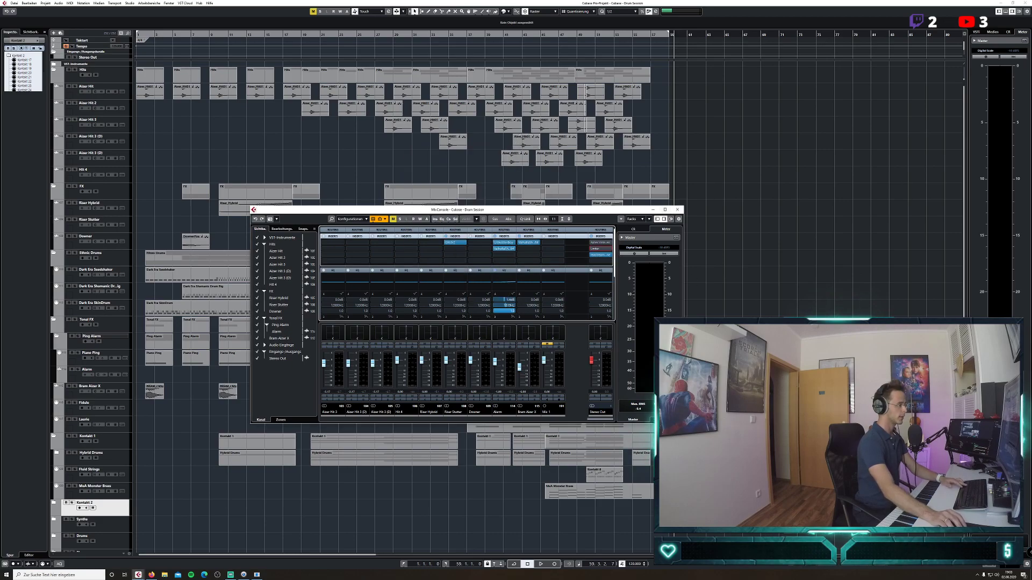
# Move the MixConsole aside, reset the master meter's maximum readings and place the playback cursor at about bar 39.
pyautogui.moveTo(589, 210); pyautogui.dragTo(401, 274)
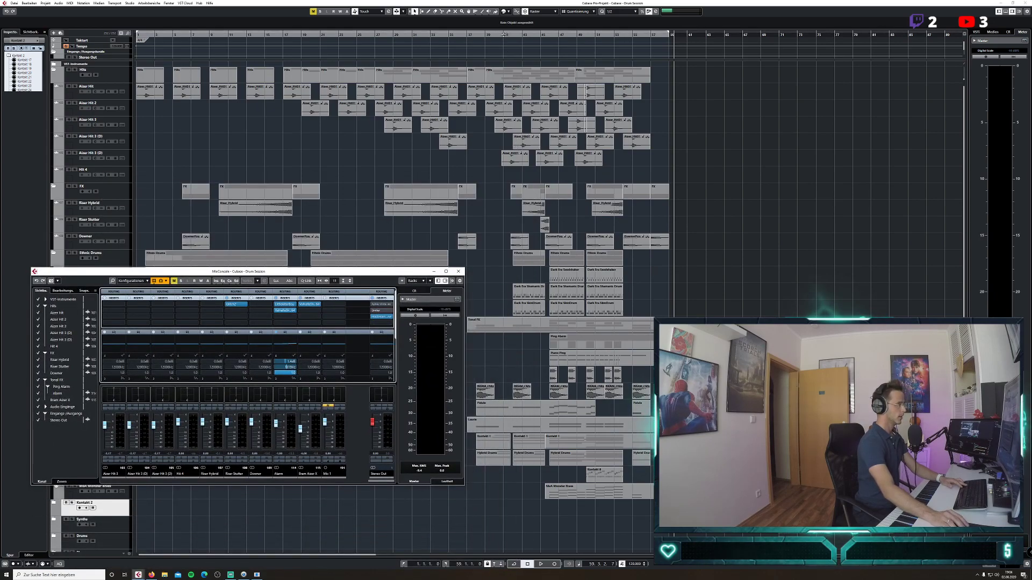
pyautogui.click(441, 471)
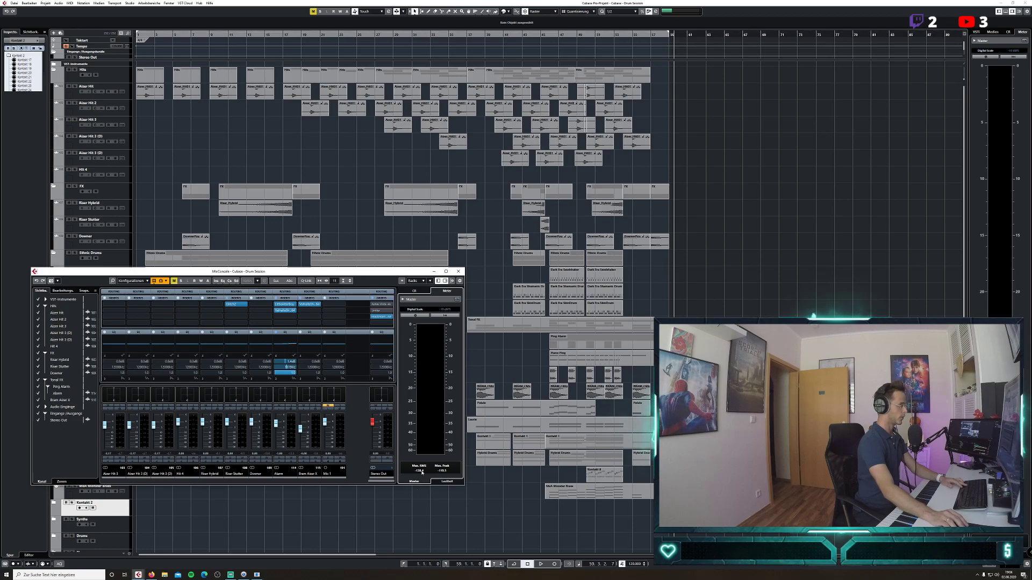
pyautogui.click(504, 34)
pyautogui.click(486, 35)
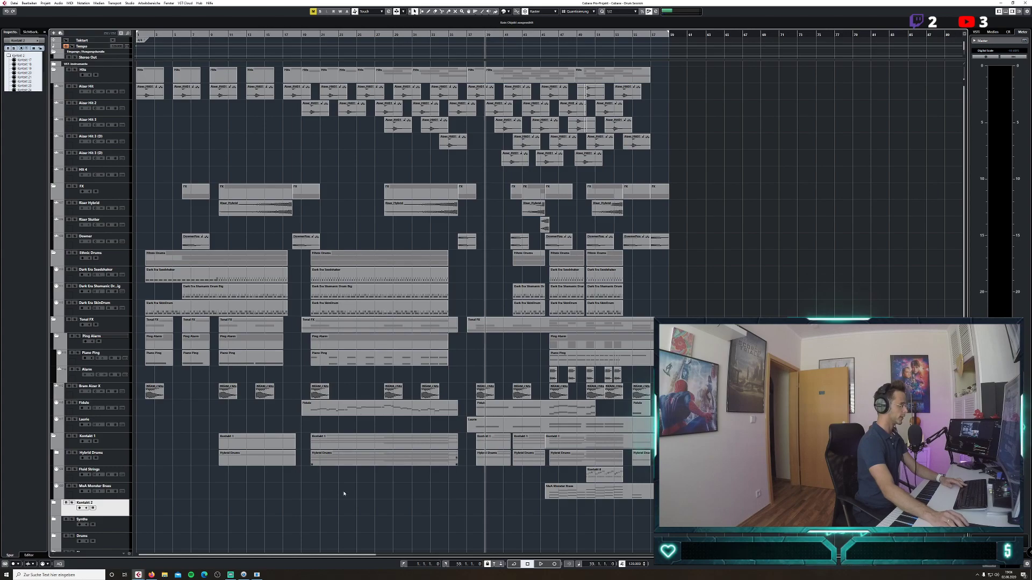
# Bring back the MixConsole and play from the cursor to check the master level, resetting the maximum RMS and peak readings.
pyautogui.click(129, 3)
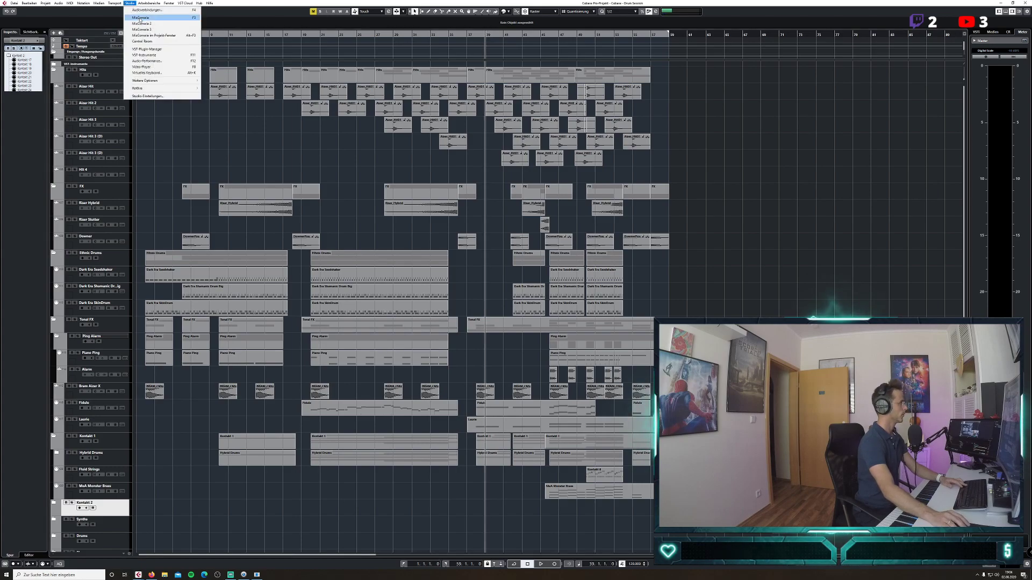
pyautogui.click(153, 19)
pyautogui.press('space')
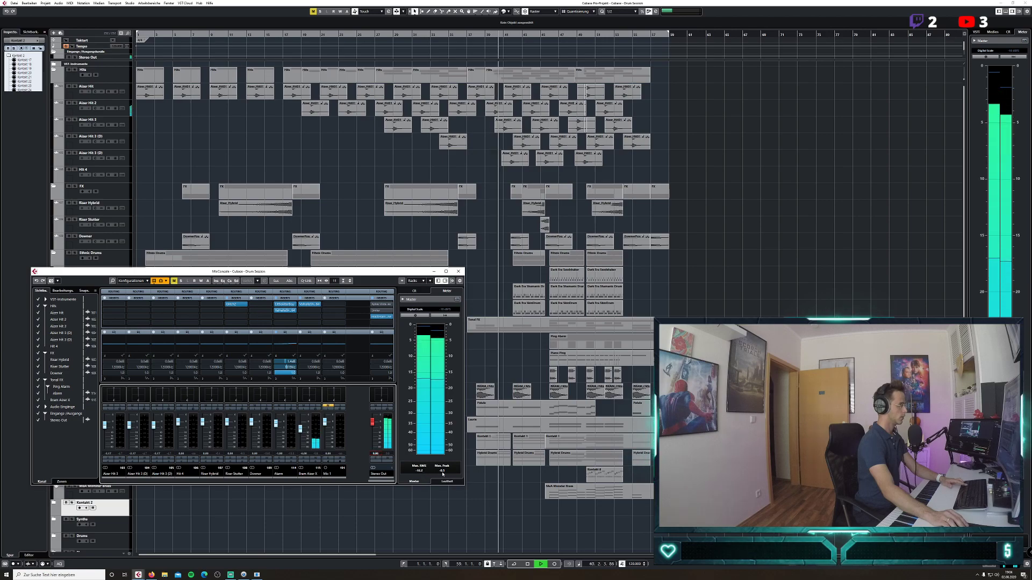
pyautogui.click(419, 472)
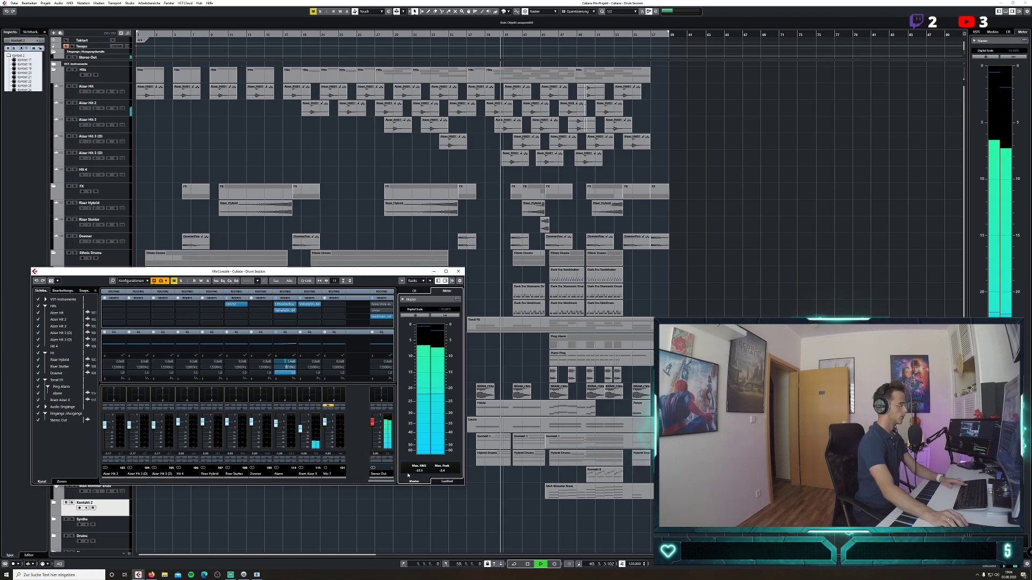
# Lower the Stereo Out fader during playback while checking the master peaks, and stop playback.
pyautogui.click(373, 426)
pyautogui.moveTo(374, 427); pyautogui.dragTo(373, 434)
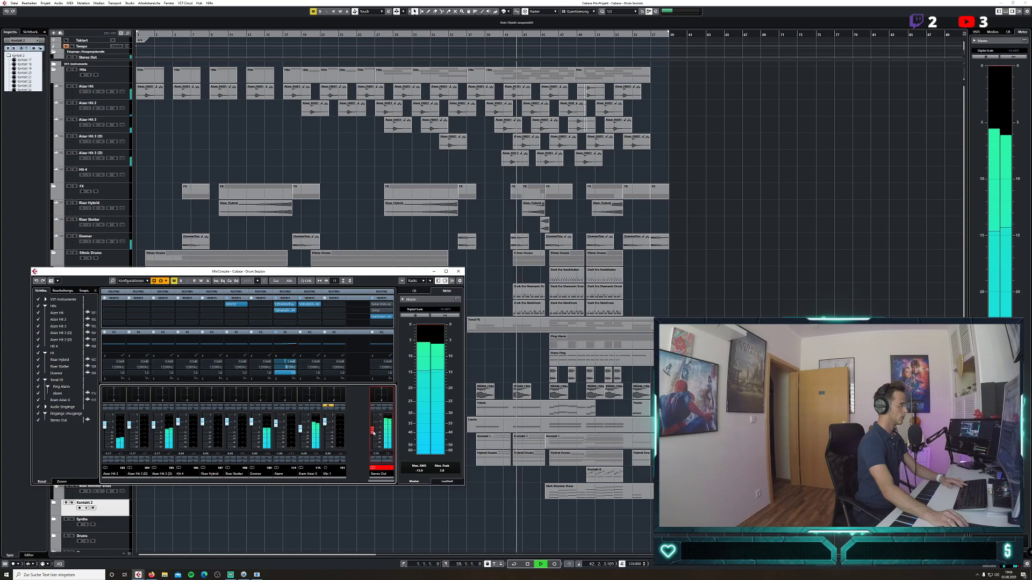
pyautogui.click(450, 473)
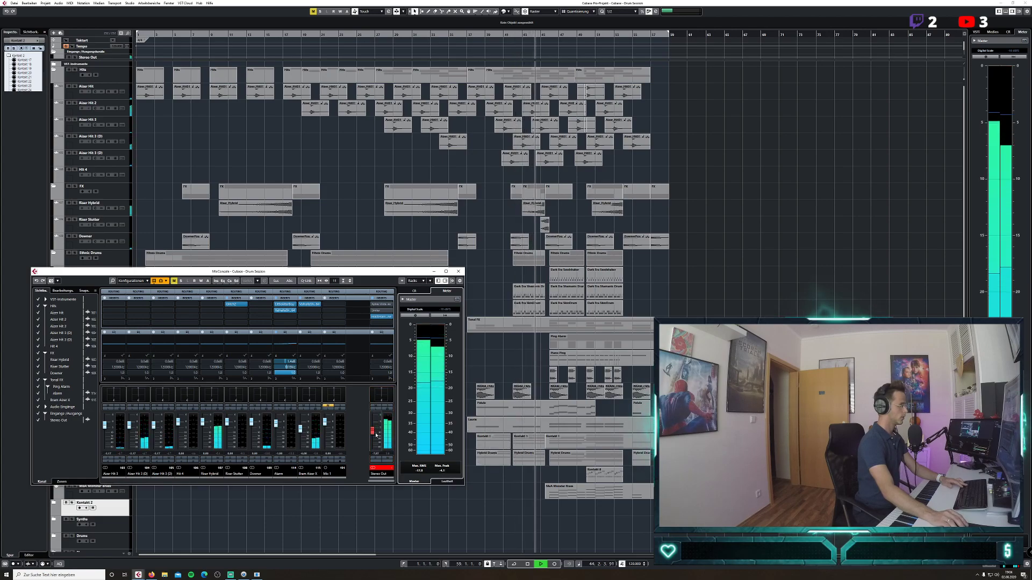
pyautogui.doubleClick(375, 453)
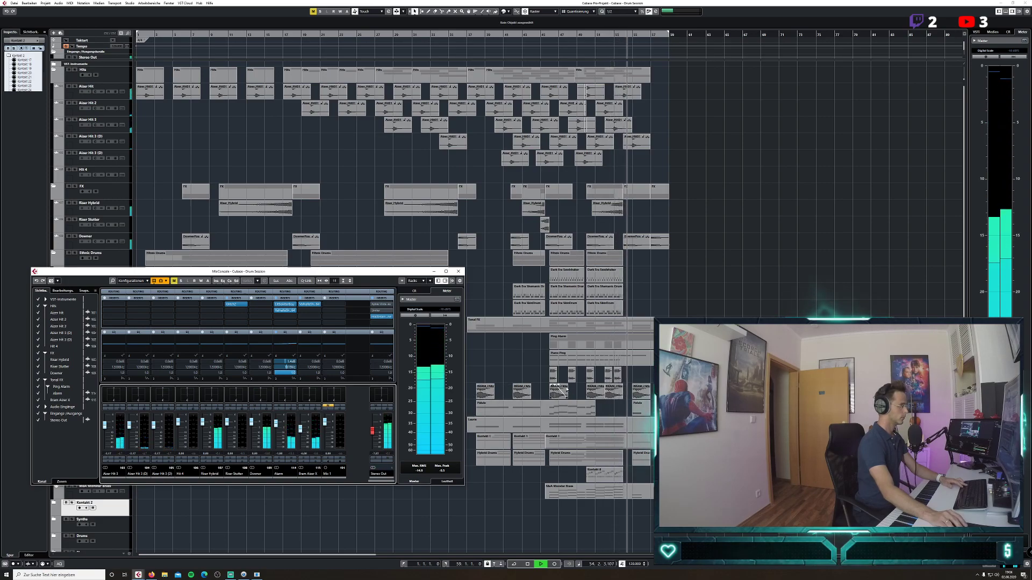
pyautogui.press('space')
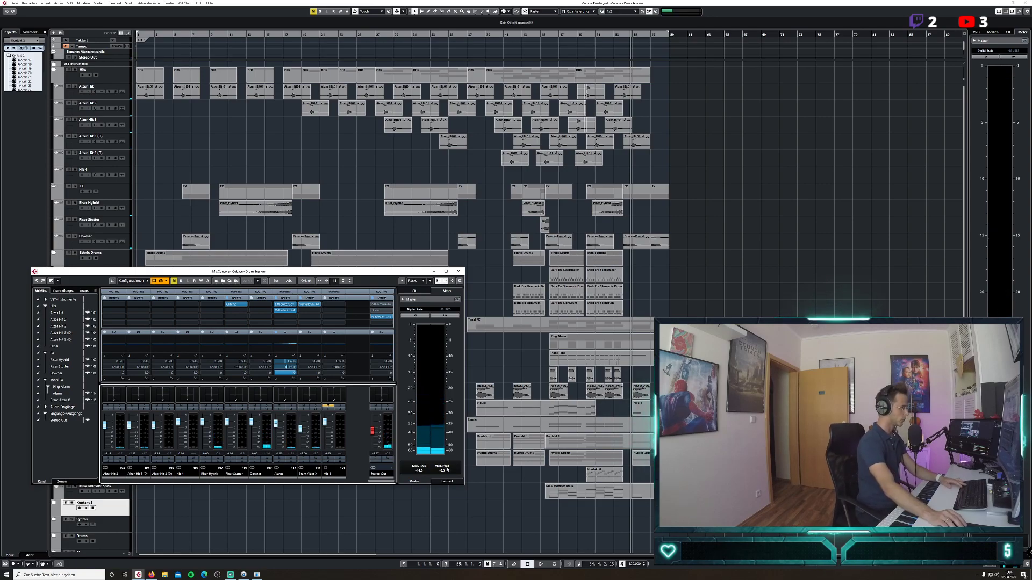
# Set the Stereo Out level to -14 dB, reset the master meter's maximum readings and close the MixConsole.
pyautogui.click(377, 454)
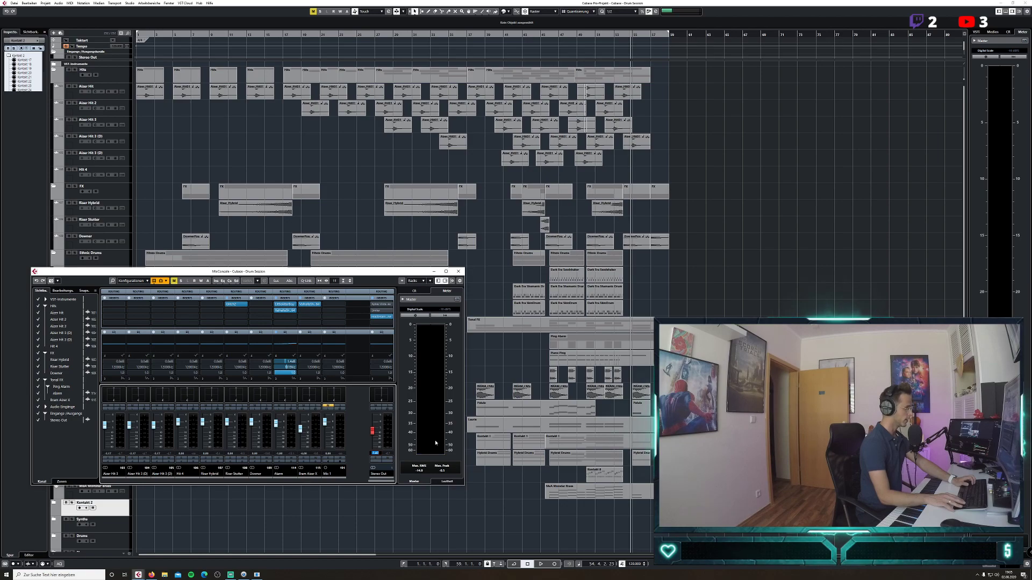
pyautogui.write('-14')
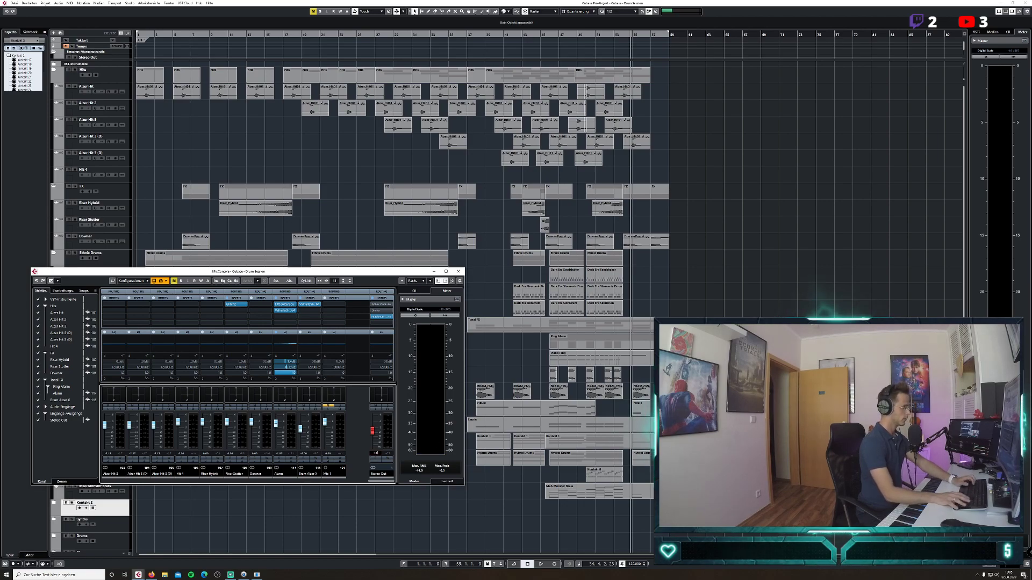
pyautogui.press('Return')
pyautogui.click(441, 471)
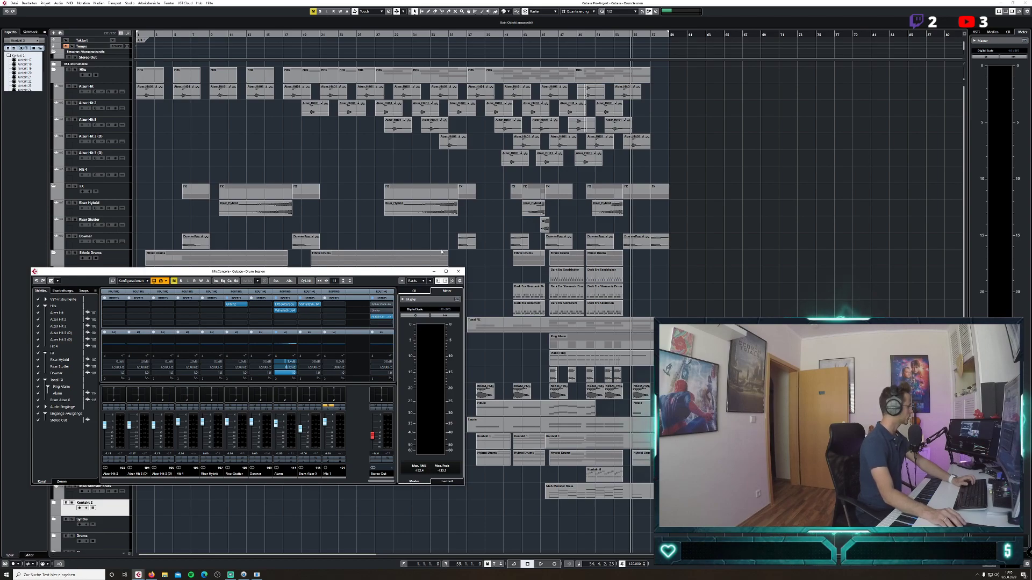
pyautogui.click(458, 272)
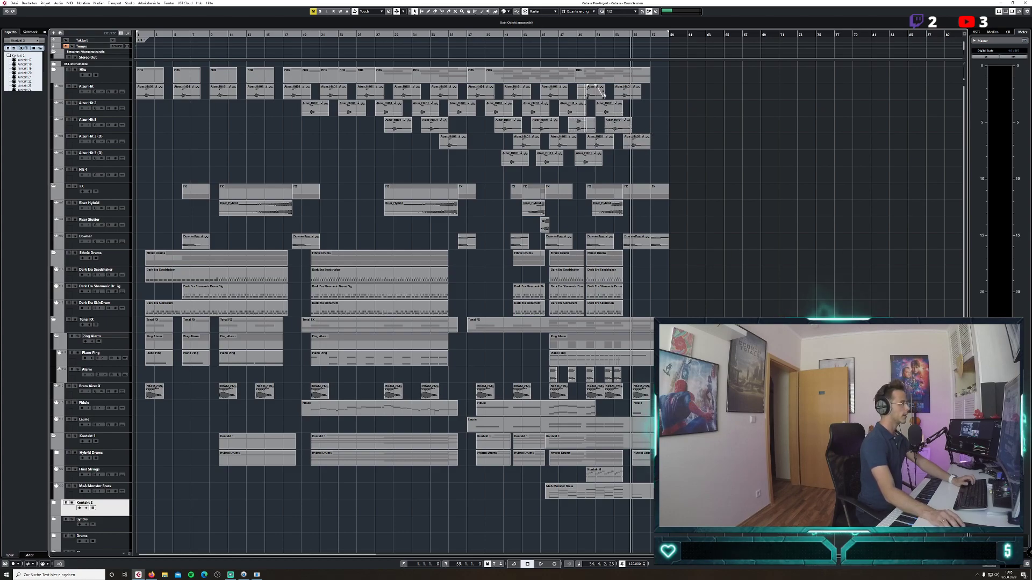
pyautogui.click(582, 34)
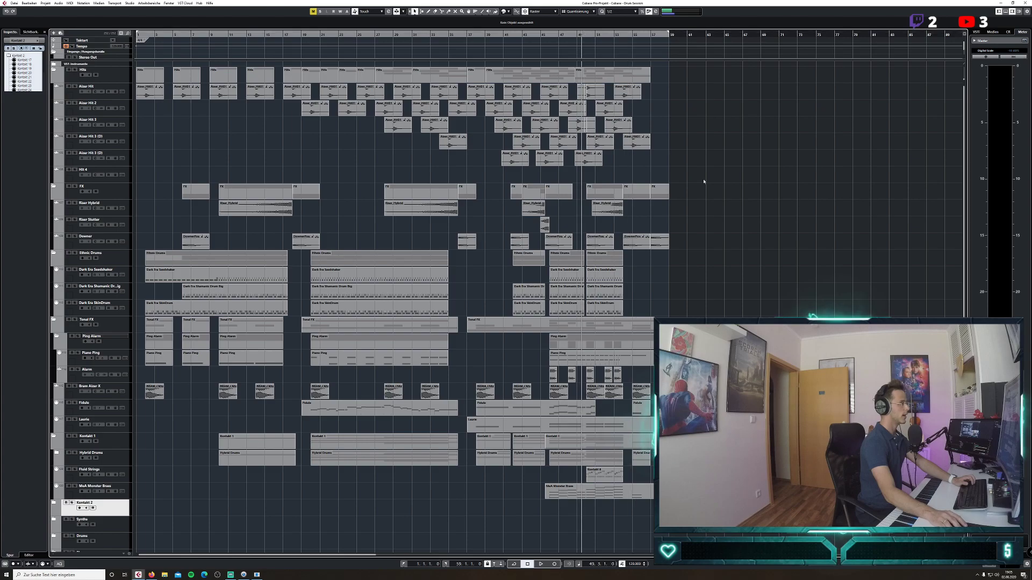
pyautogui.scroll(4, 596, 141)
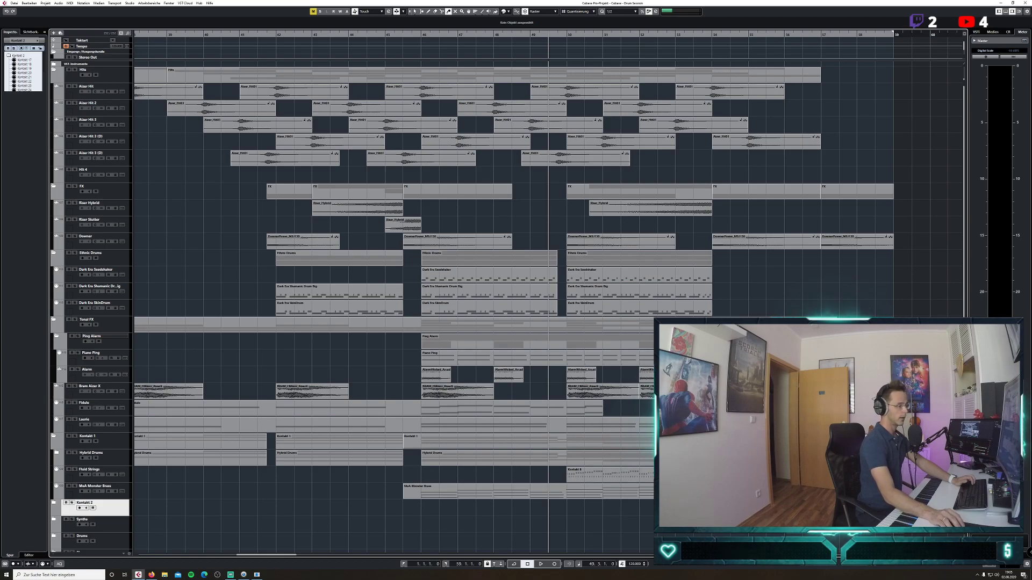
pyautogui.press('g')
pyautogui.press('g')
pyautogui.press('g')
pyautogui.press('g')
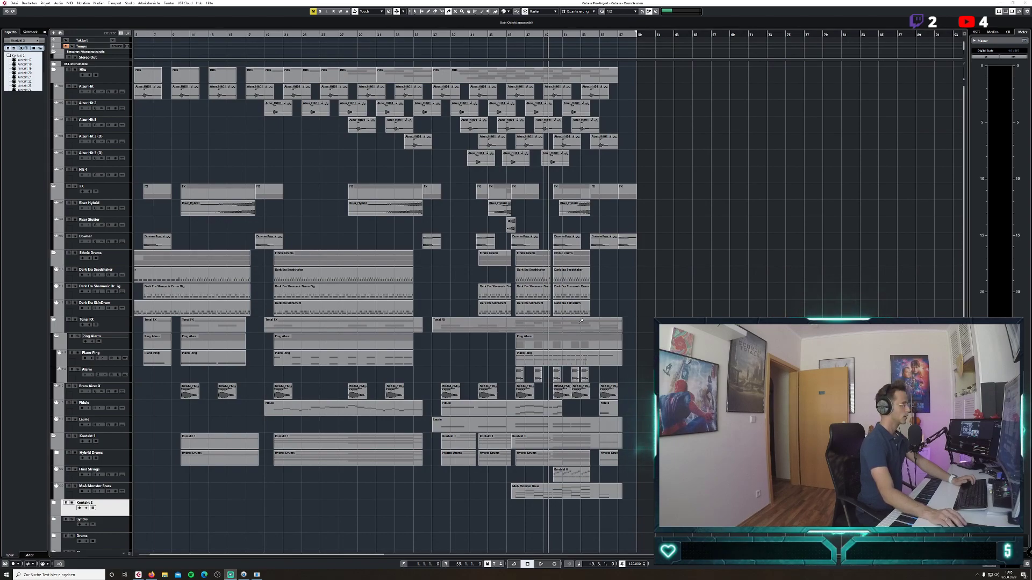
pyautogui.hscroll(-2, 307, 537)
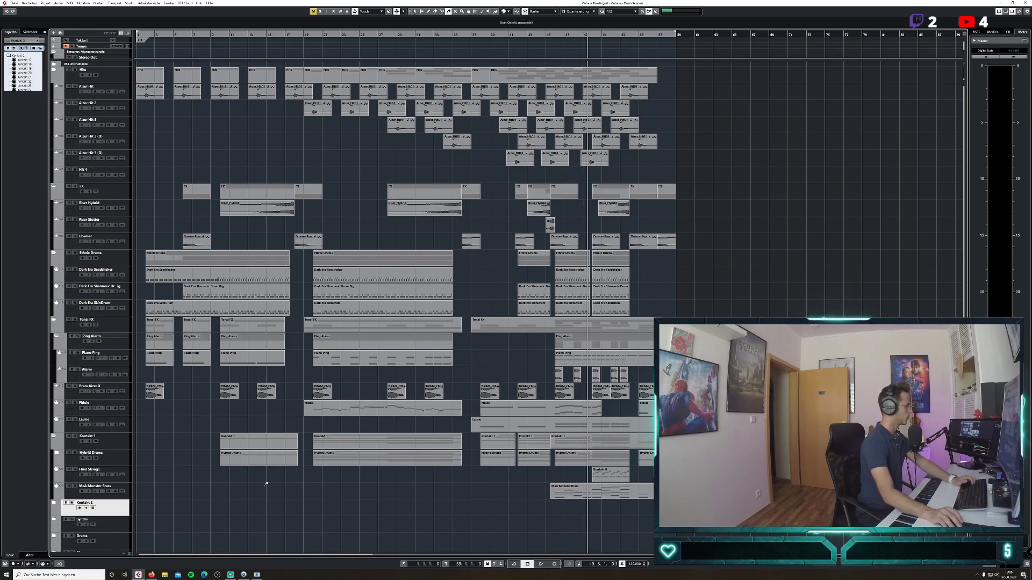
# Solo the Hits folder track and open the audio mixdown export settings.
pyautogui.press('s')
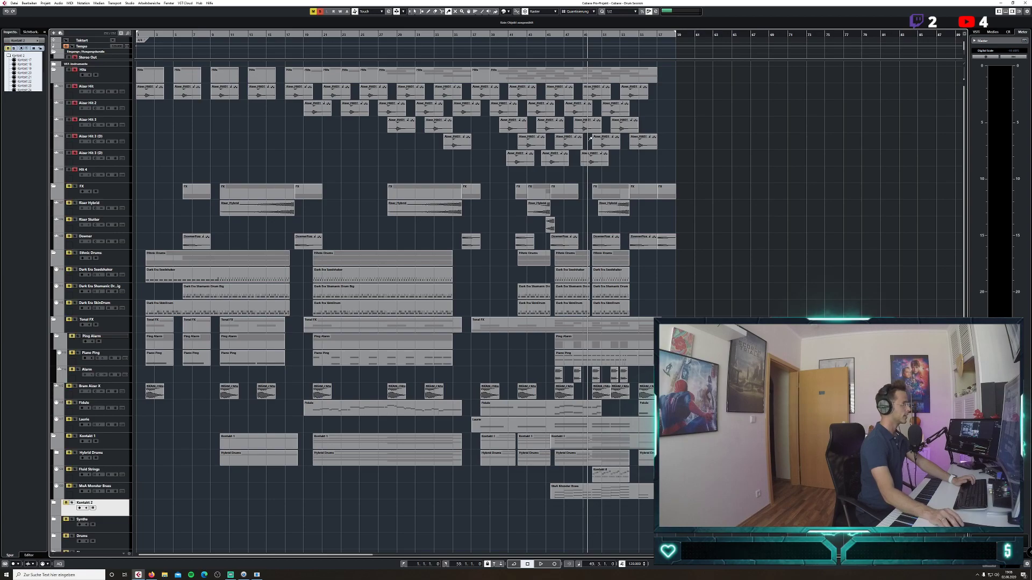
pyautogui.click(14, 2)
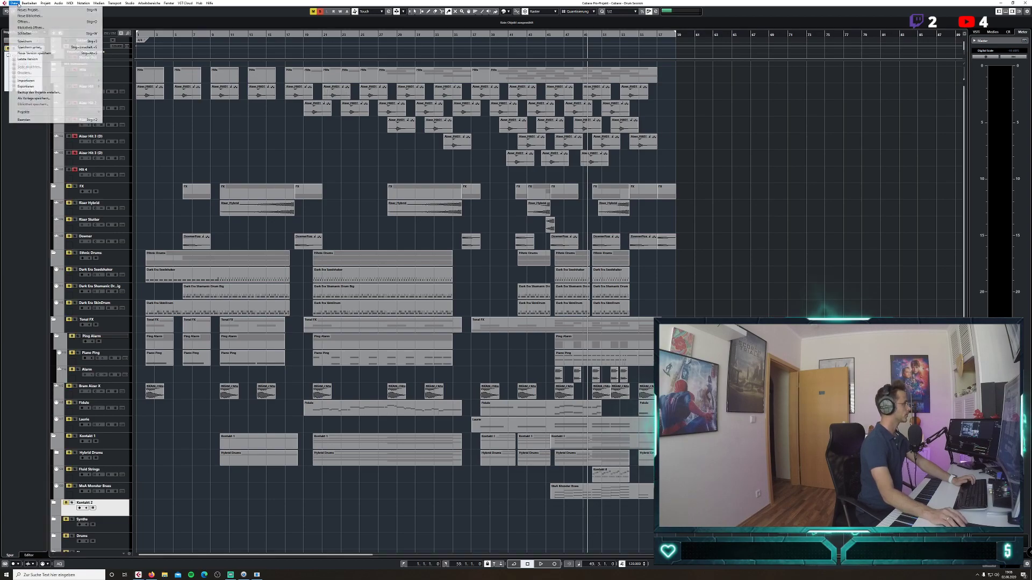
pyautogui.moveTo(40, 87)
pyautogui.click(123, 98)
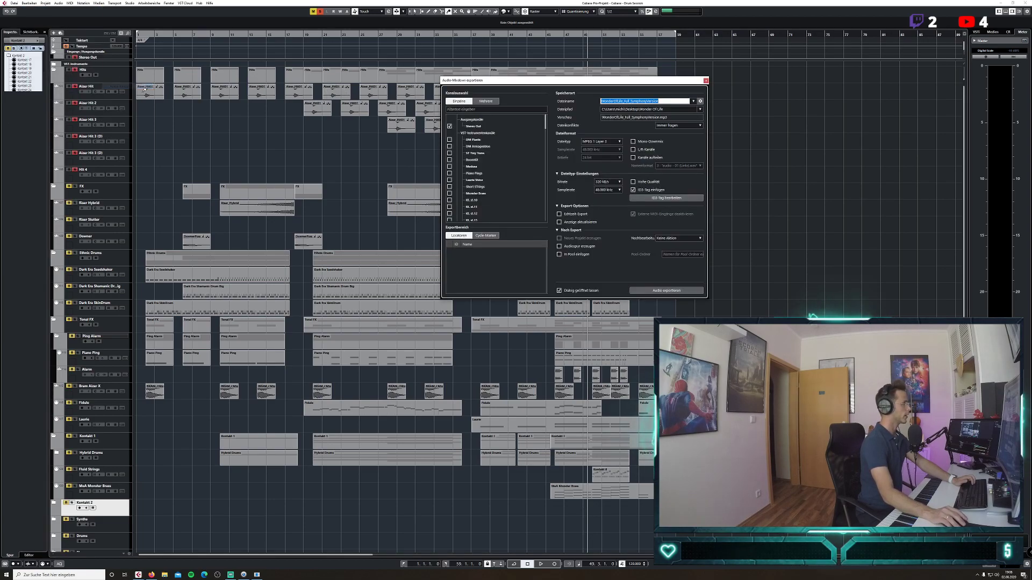
# Create and open a folder named LiveStream - DrumTrack inside Cubase Projekte on the Cubase Audio (D:) drive as the export location.
pyautogui.click(654, 111)
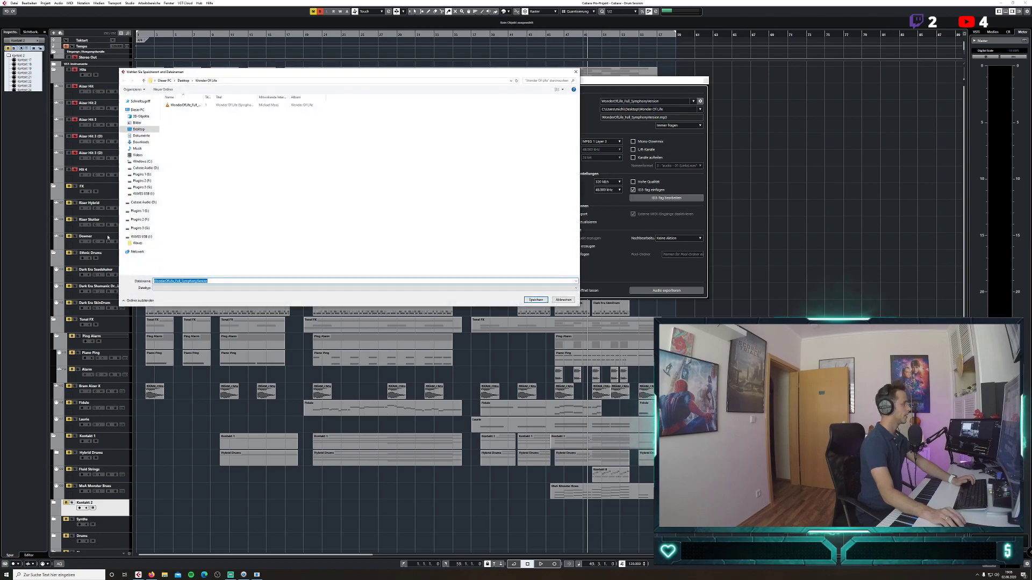
pyautogui.click(153, 168)
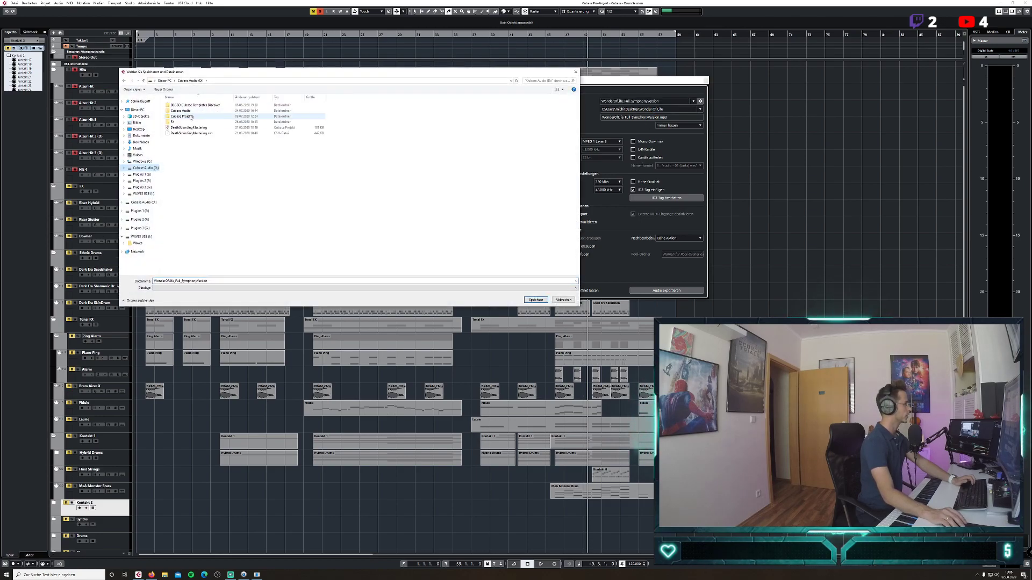
pyautogui.doubleClick(191, 116)
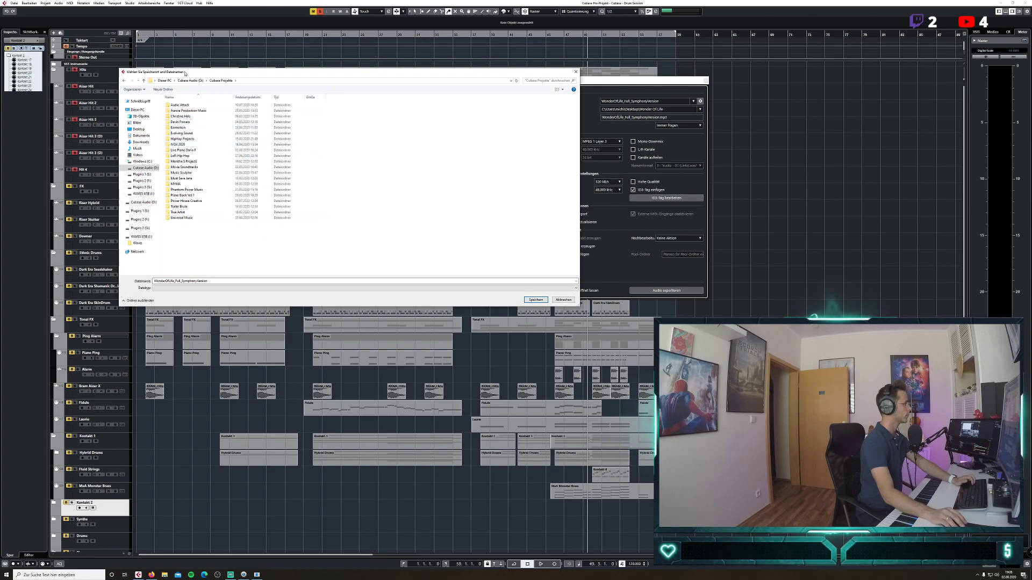
pyautogui.click(167, 90)
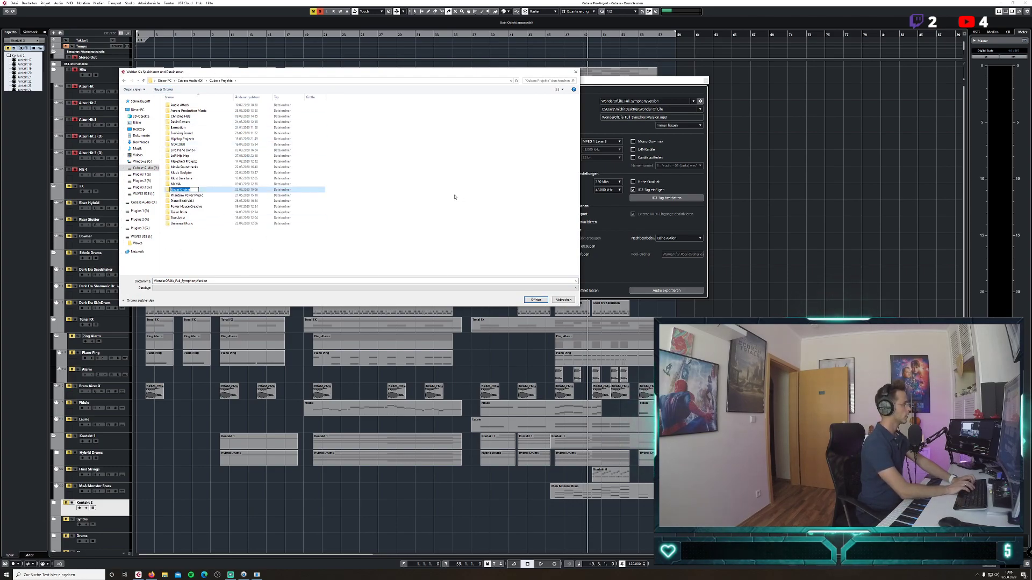
pyautogui.write('LiveStream - Dru')
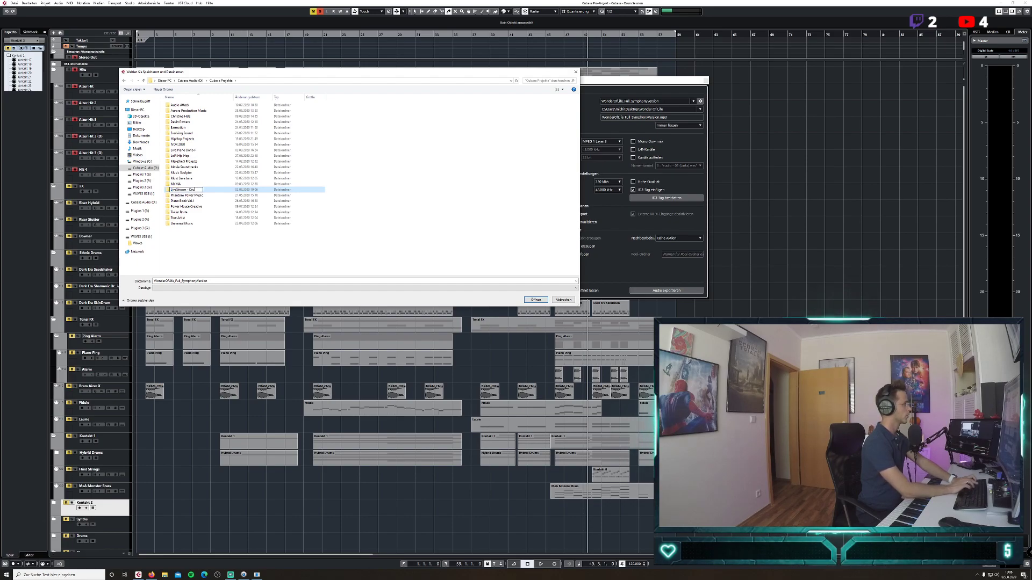
pyautogui.write('mTrack')
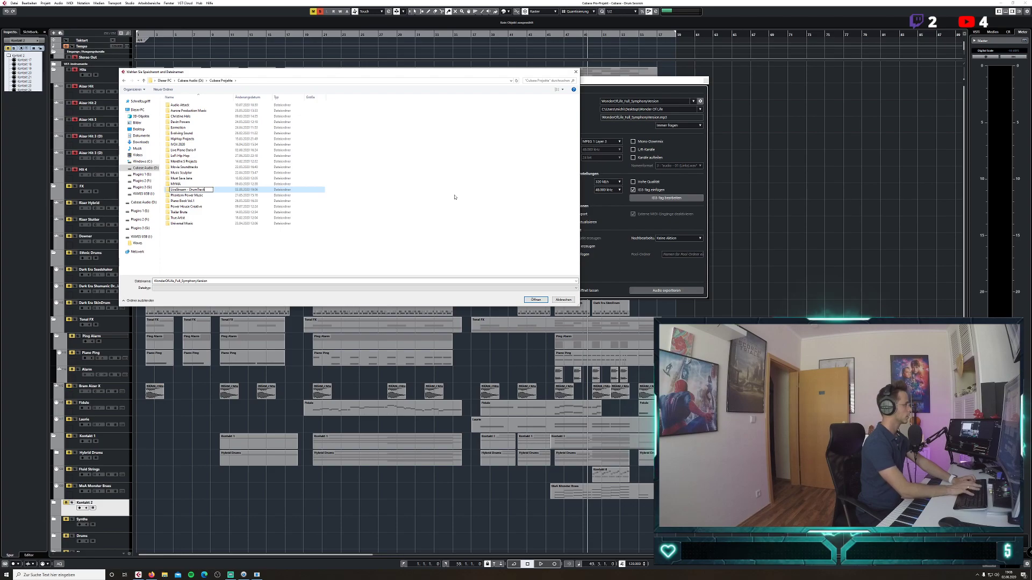
pyautogui.press('Return')
pyautogui.press('Return')
# Name the export file Hits and confirm the LiveStream - DrumTrack folder as its destination.
pyautogui.click(227, 281)
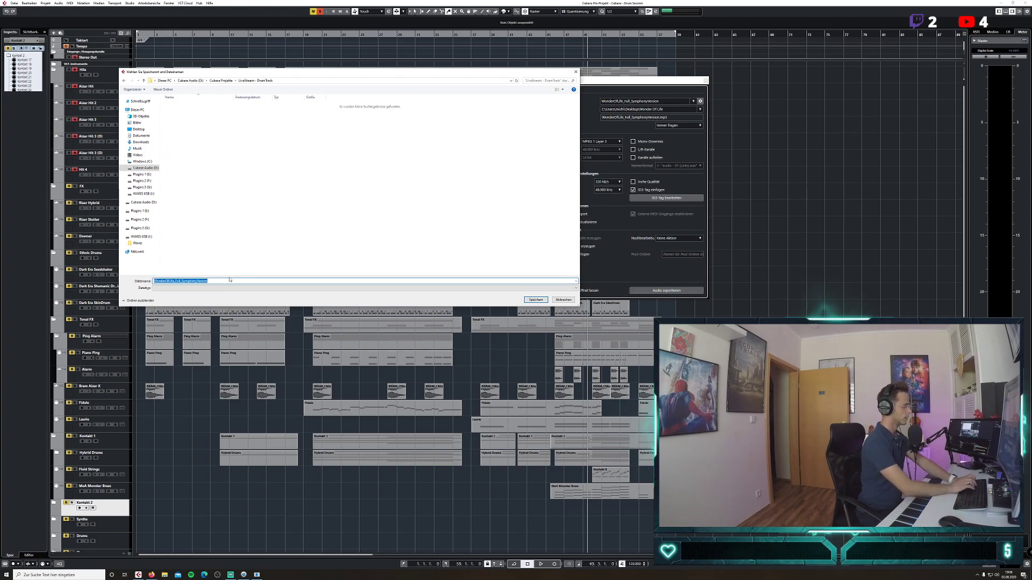
pyautogui.write('Hits')
pyautogui.press('Return')
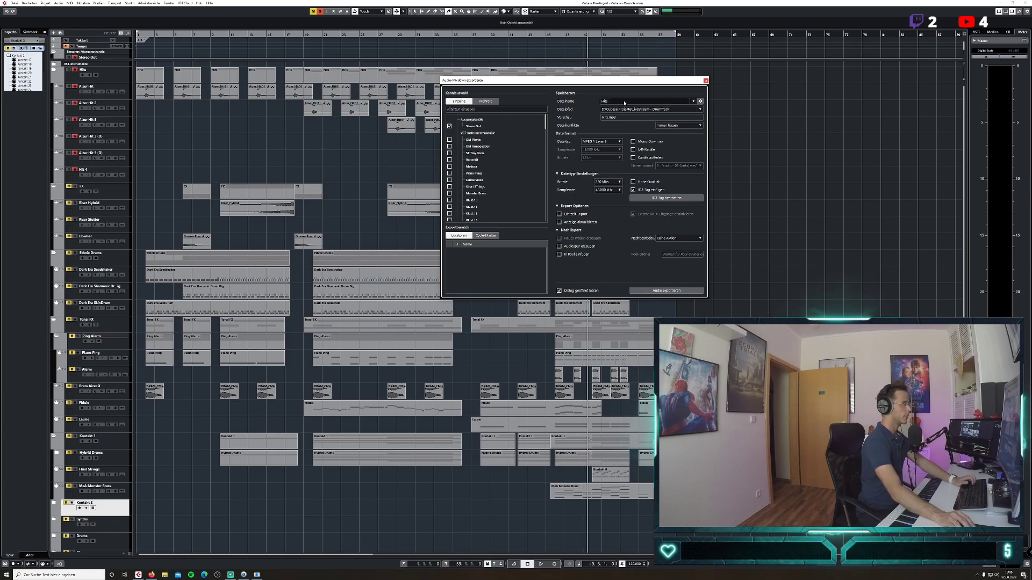
# Set the export format to a Wave file with a 44.100 kHz sample rate and 24-bit depth.
pyautogui.moveTo(624, 81); pyautogui.dragTo(569, 88)
pyautogui.click(553, 148)
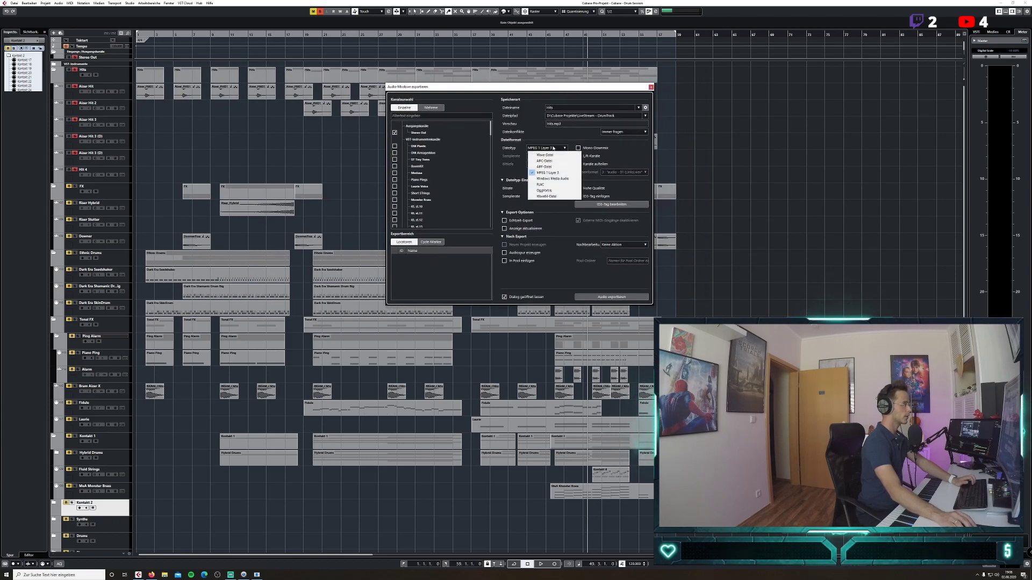
pyautogui.click(549, 155)
pyautogui.click(551, 156)
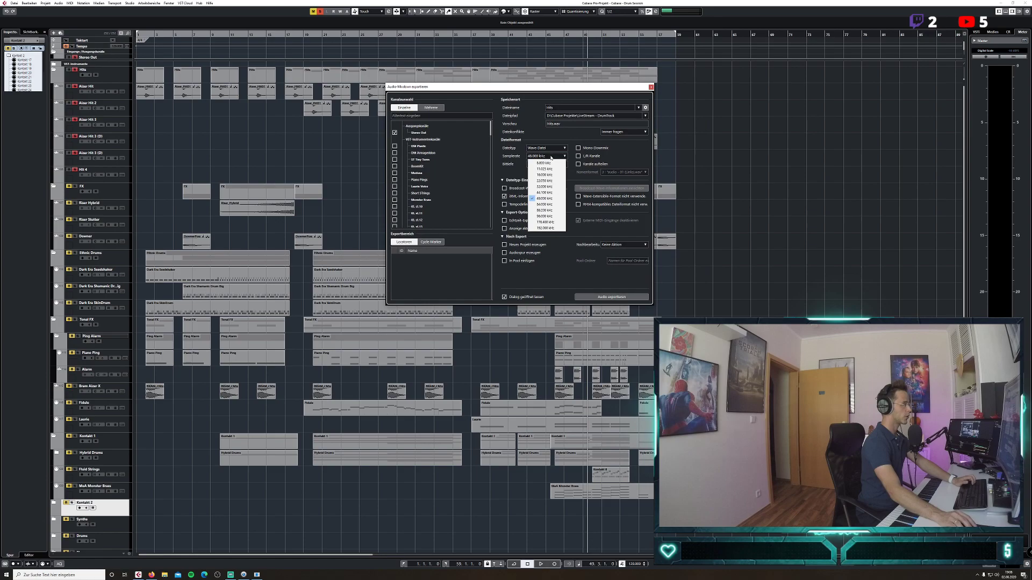
pyautogui.click(543, 198)
pyautogui.click(536, 165)
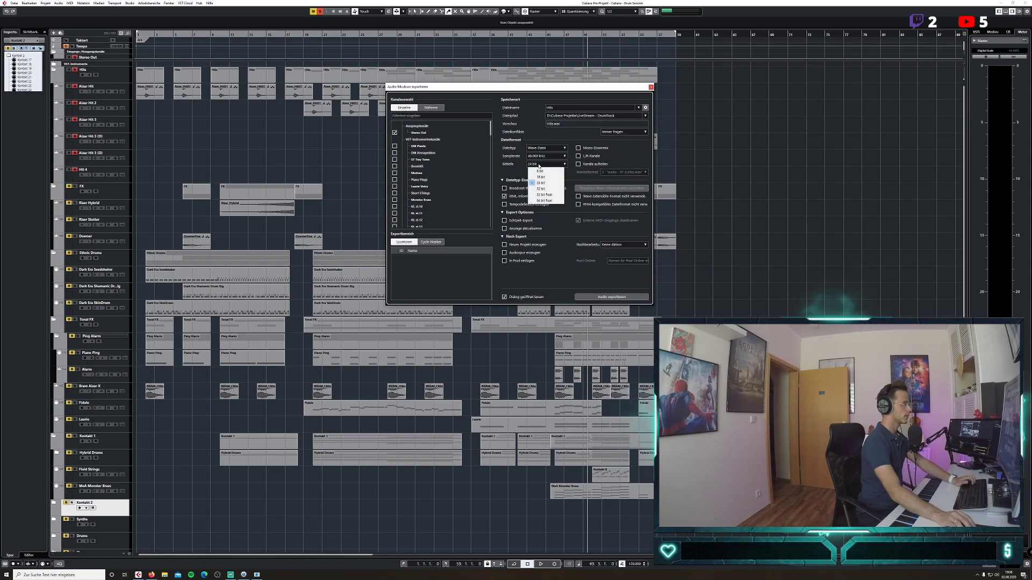
pyautogui.click(545, 171)
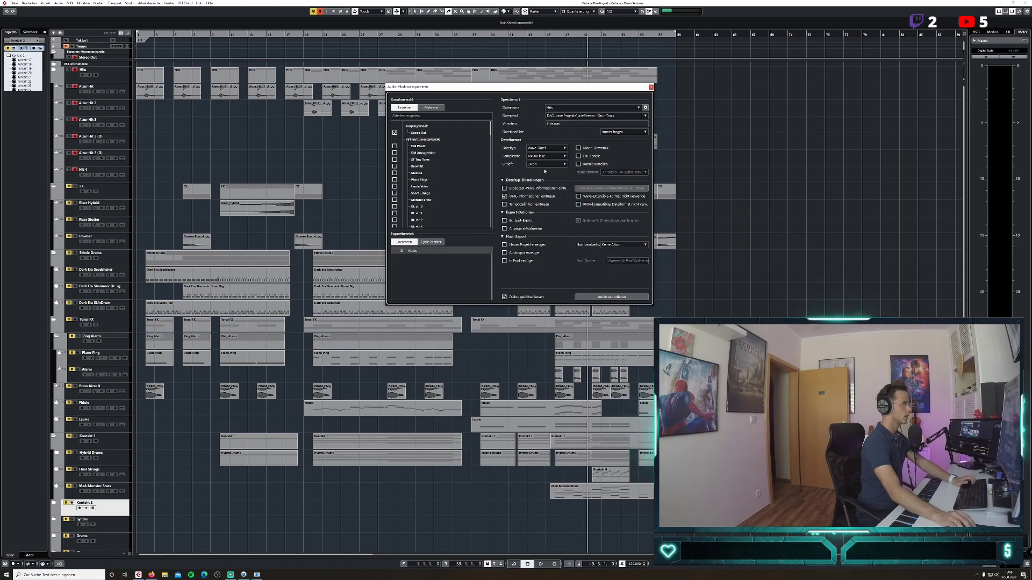
pyautogui.click(530, 164)
pyautogui.click(544, 164)
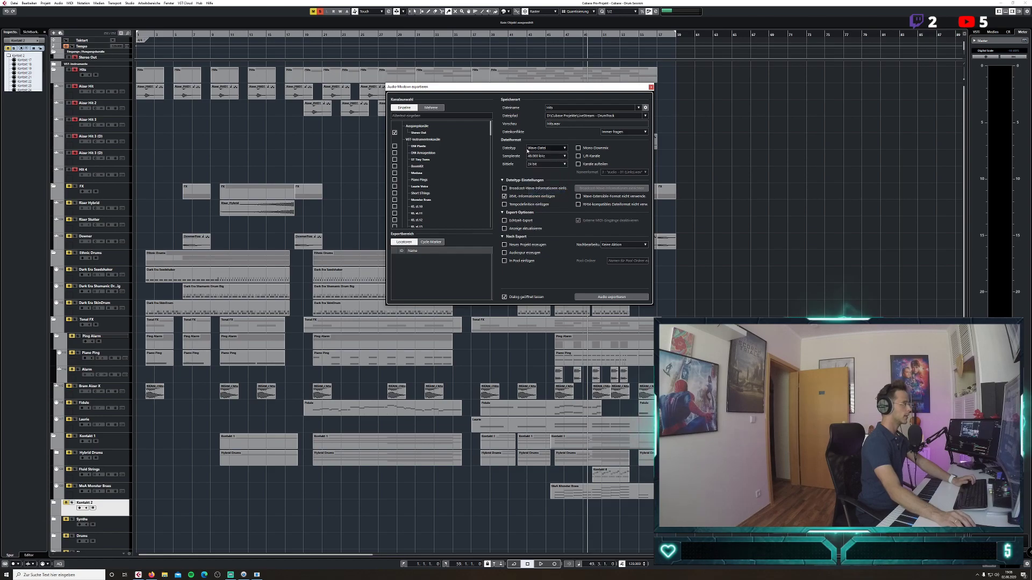
pyautogui.click(541, 157)
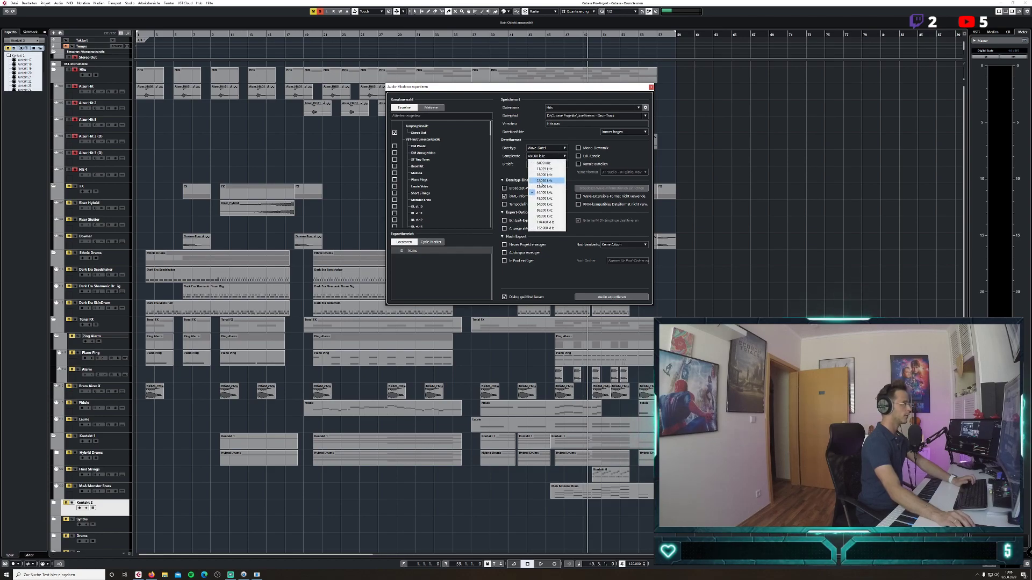
pyautogui.click(541, 156)
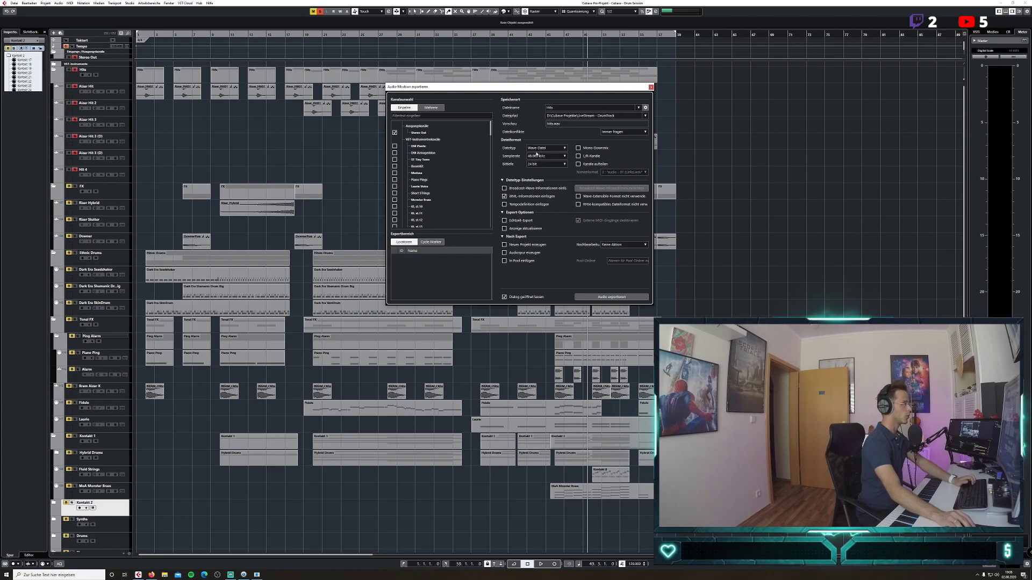
# Close and reopen the audio mixdown export settings, and export the soloed Hits tracks.
pyautogui.click(651, 87)
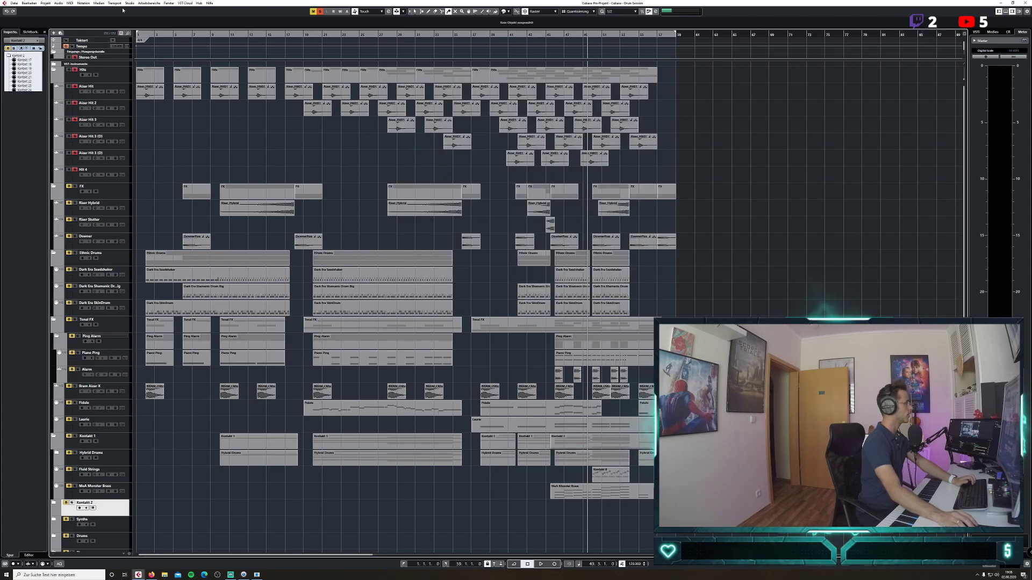
pyautogui.click(14, 4)
pyautogui.moveTo(32, 85)
pyautogui.click(115, 95)
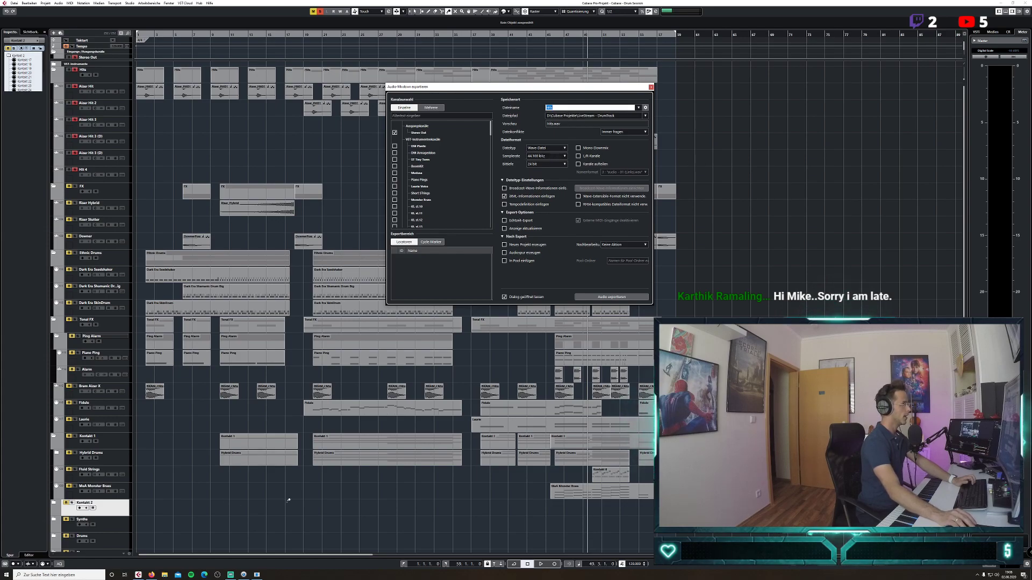
pyautogui.click(611, 298)
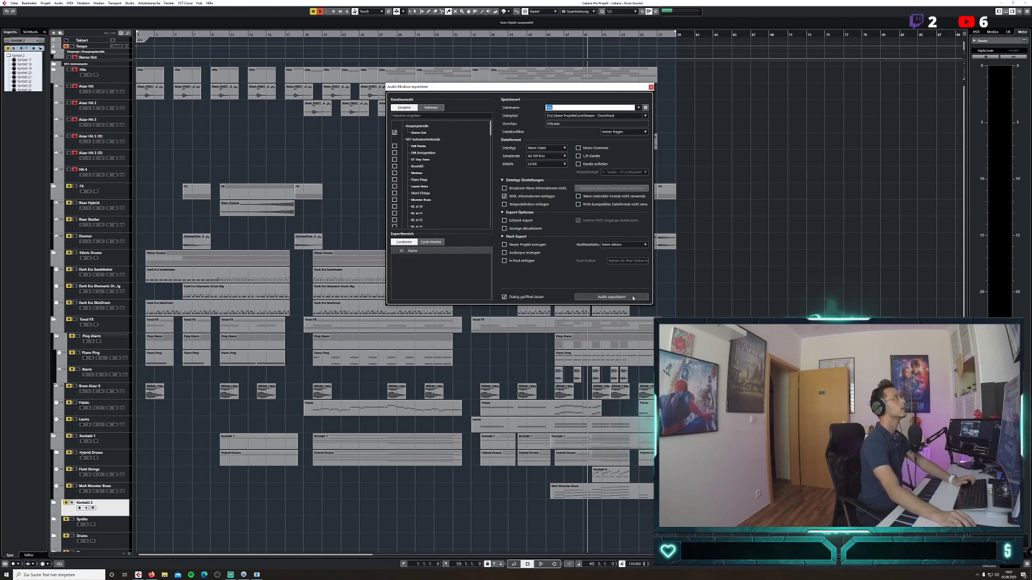
pyautogui.click(612, 297)
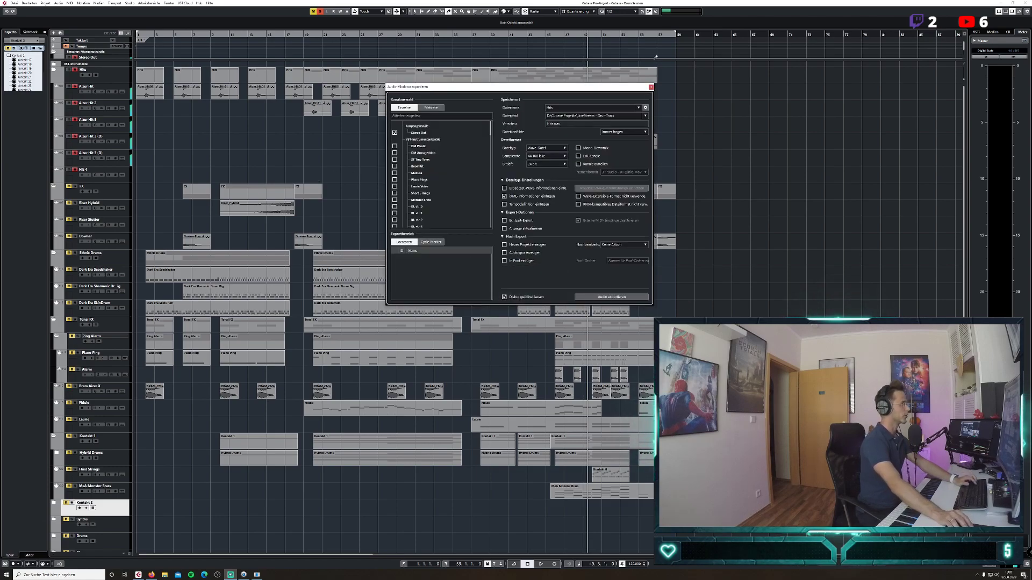
# Switch the solo from the Hits folder track to the FX folder track, keeping the export settings open.
pyautogui.click(75, 70)
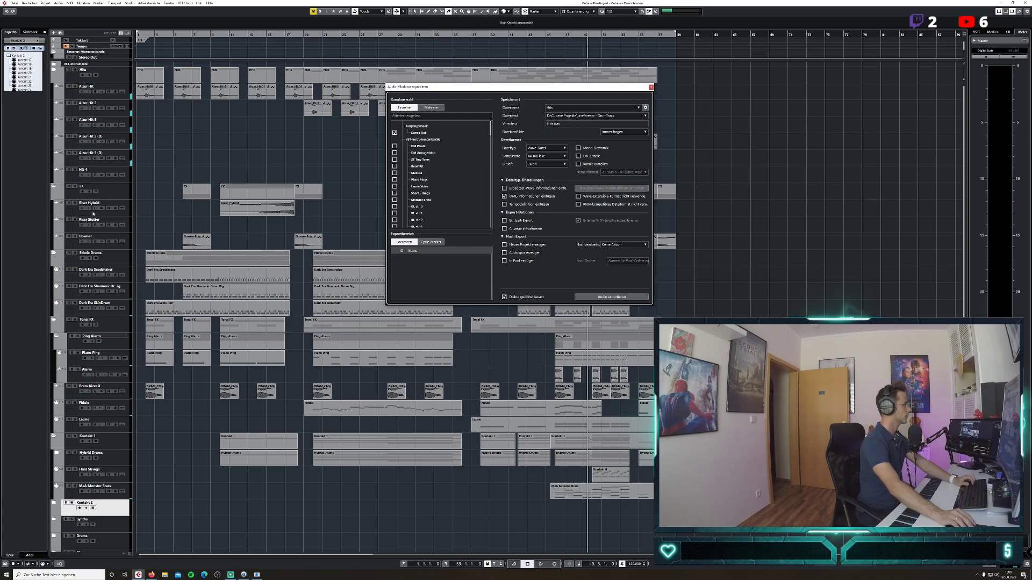
pyautogui.click(74, 186)
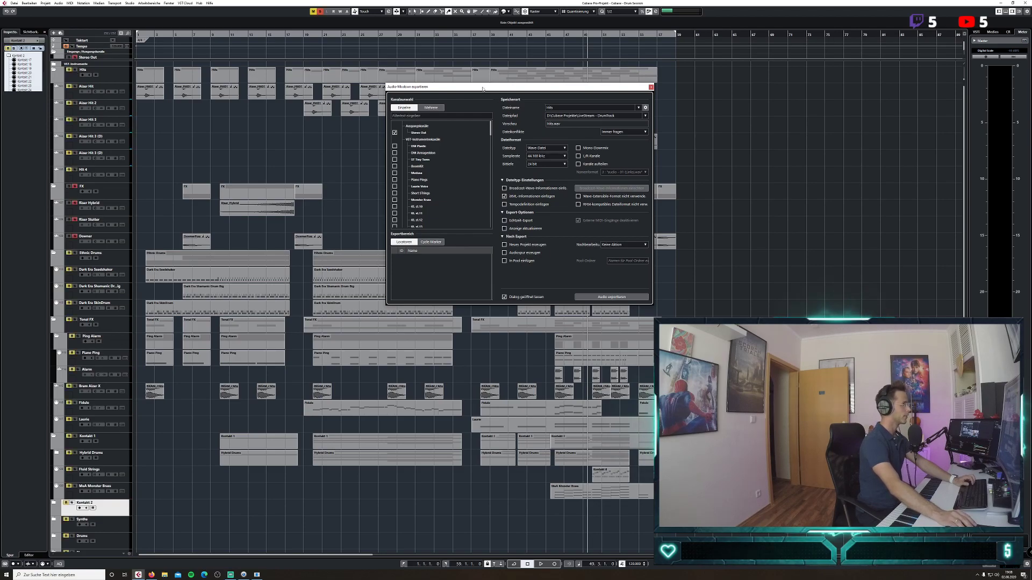
pyautogui.moveTo(482, 89); pyautogui.dragTo(471, 111)
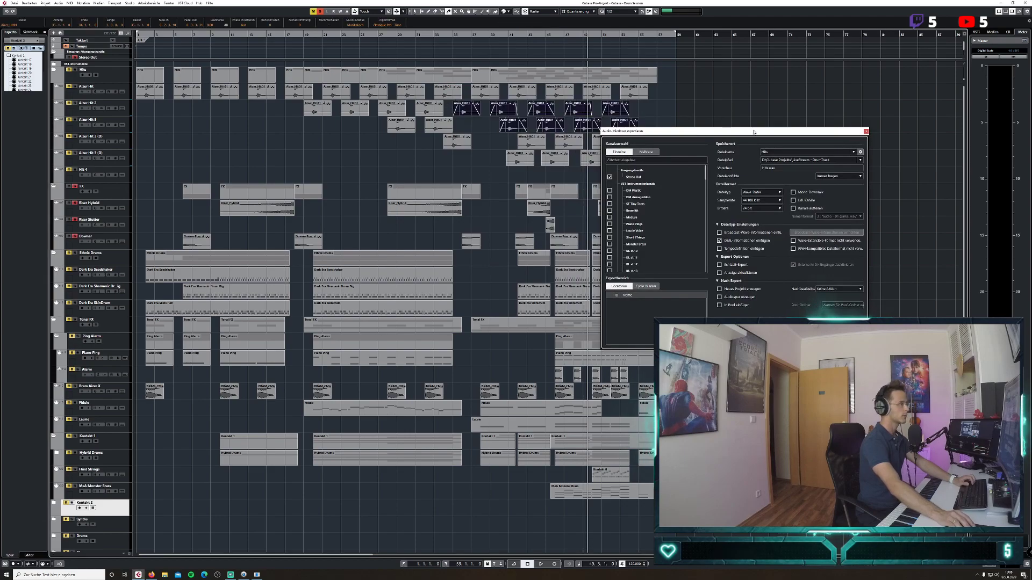
pyautogui.moveTo(753, 132); pyautogui.dragTo(491, 119)
# Name the export file FX and export the audio mixdown.
pyautogui.click(529, 140)
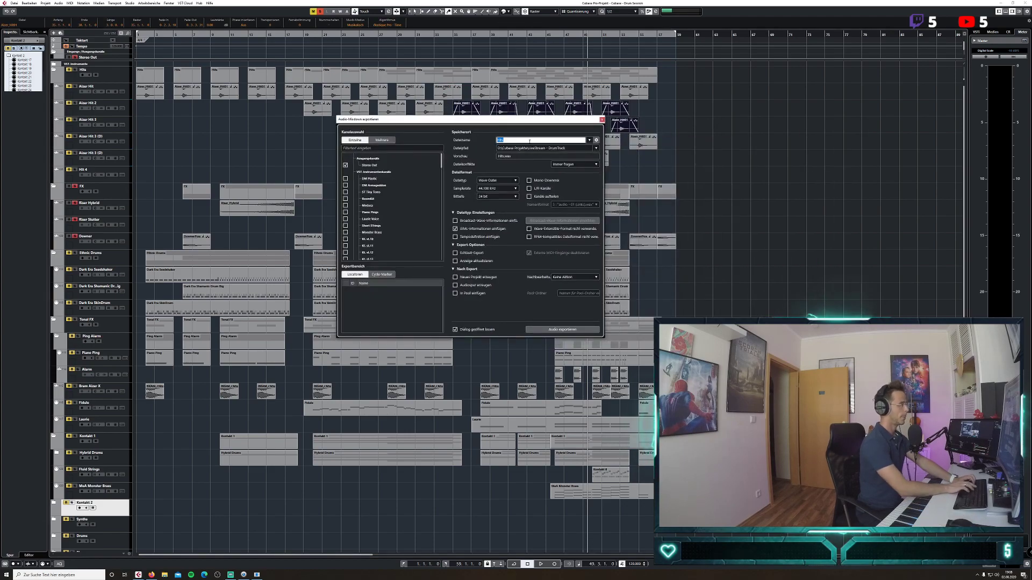
pyautogui.write('FX')
pyautogui.click(585, 328)
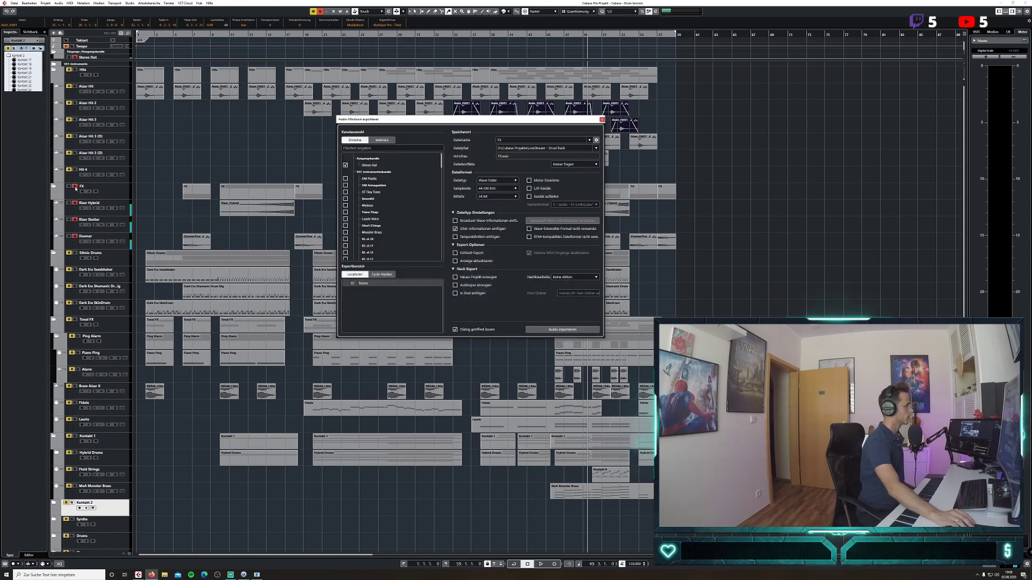
# Take the FX folder track out of solo and solo the Dark Era Seedshaker track.
pyautogui.moveTo(454, 122); pyautogui.dragTo(791, 202)
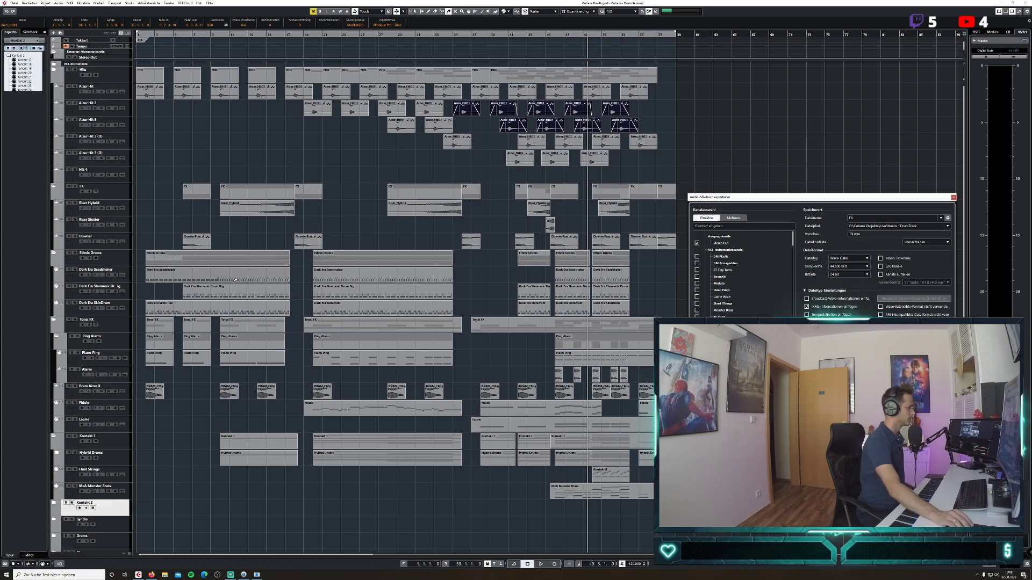
pyautogui.click(125, 279)
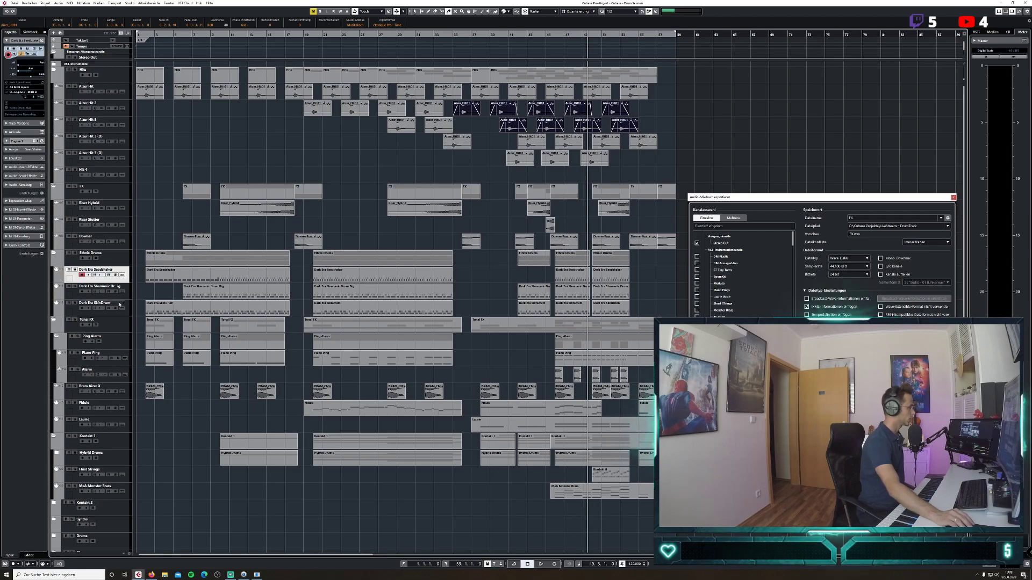
pyautogui.click(75, 270)
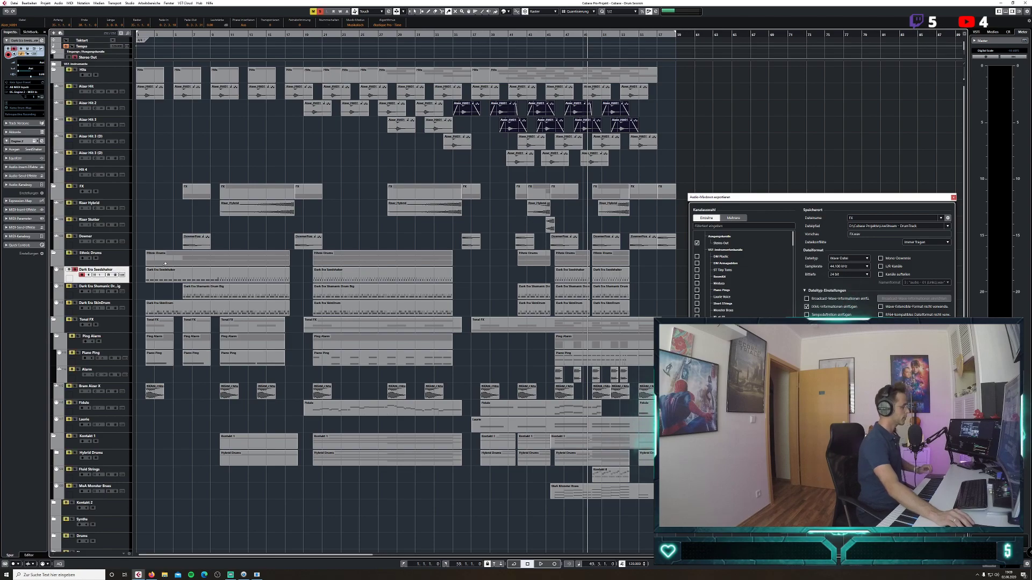
pyautogui.moveTo(841, 198); pyautogui.dragTo(421, 203)
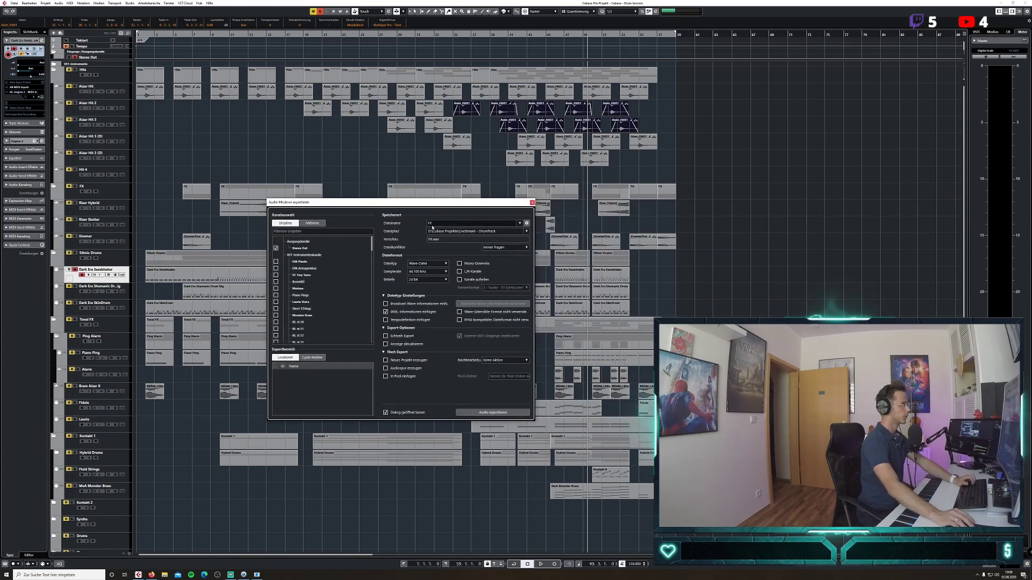
# Name the export file ShakerSeed and export the soloed shaker track.
pyautogui.doubleClick(444, 223)
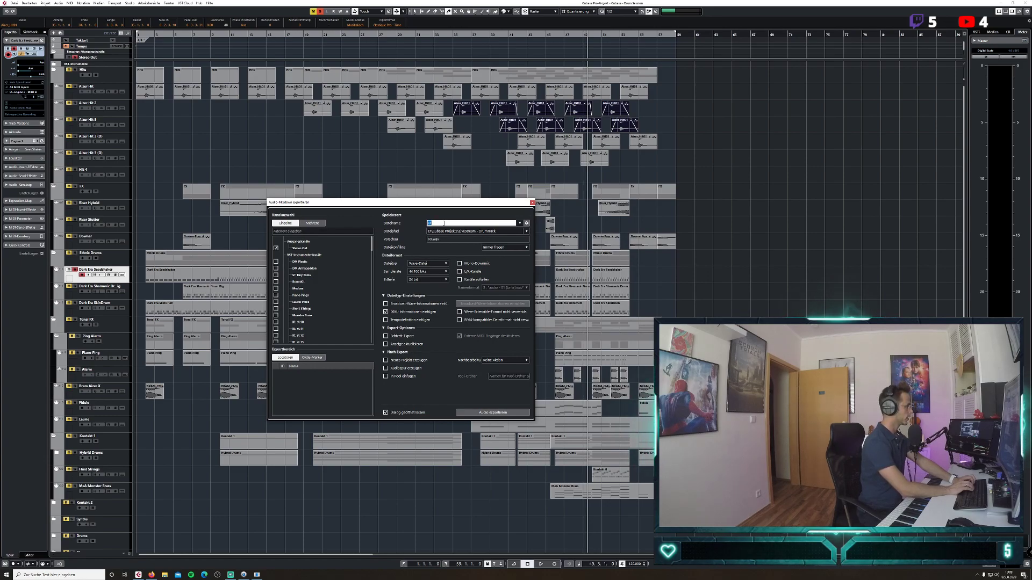
pyautogui.press('BackSpace')
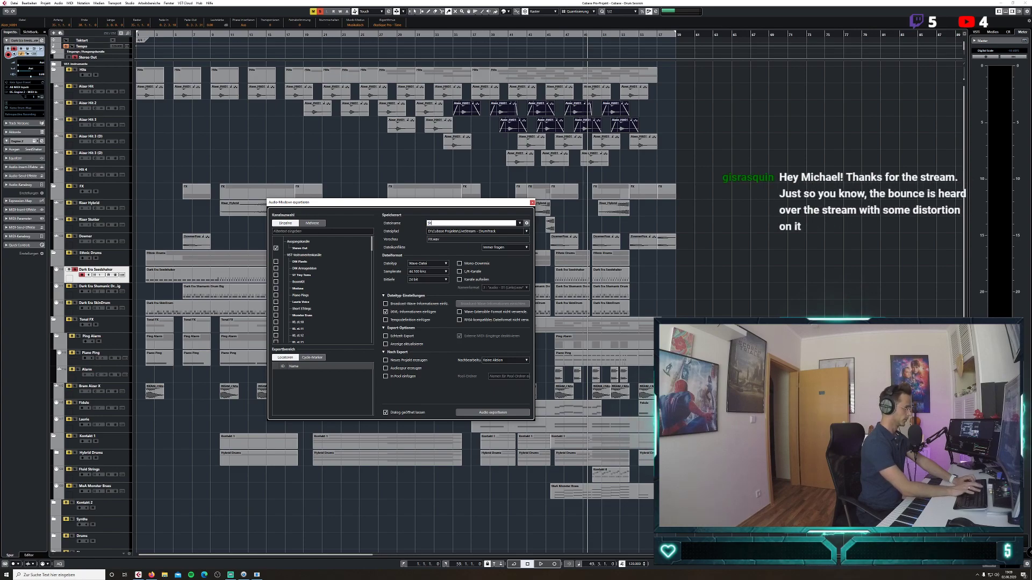
pyautogui.write('ShakerSEe')
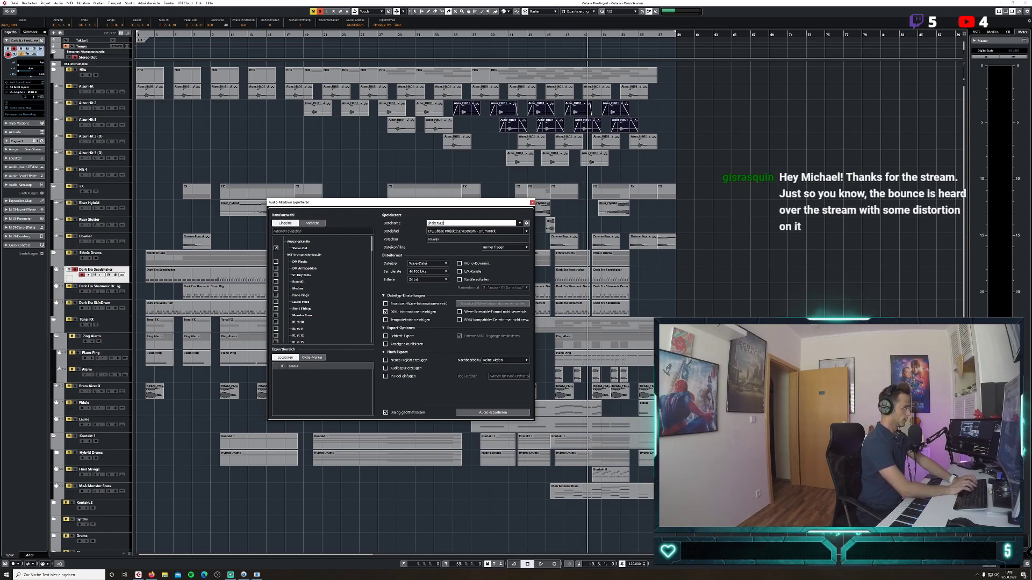
pyautogui.write('d')
pyautogui.press('Return')
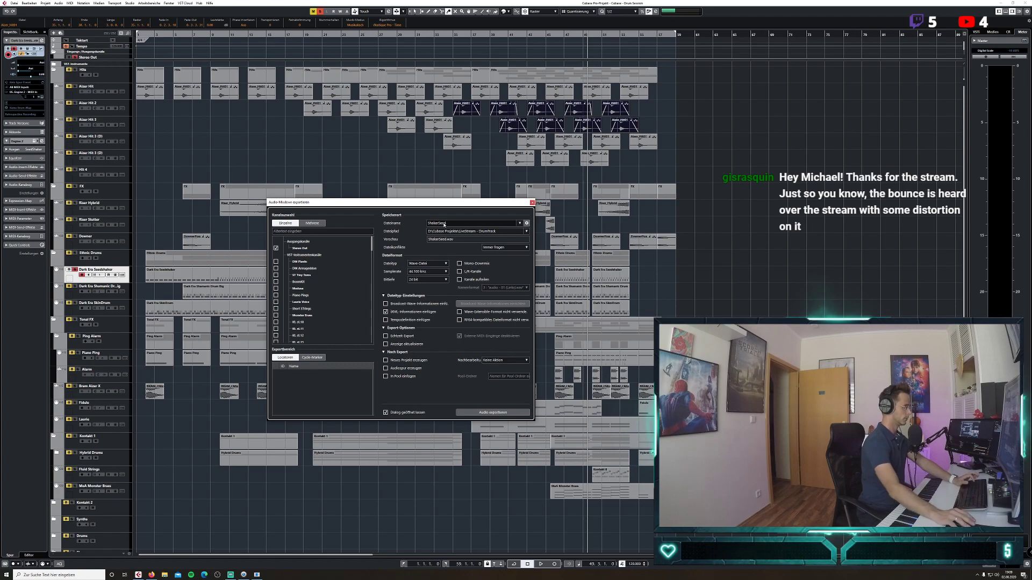
pyautogui.click(493, 412)
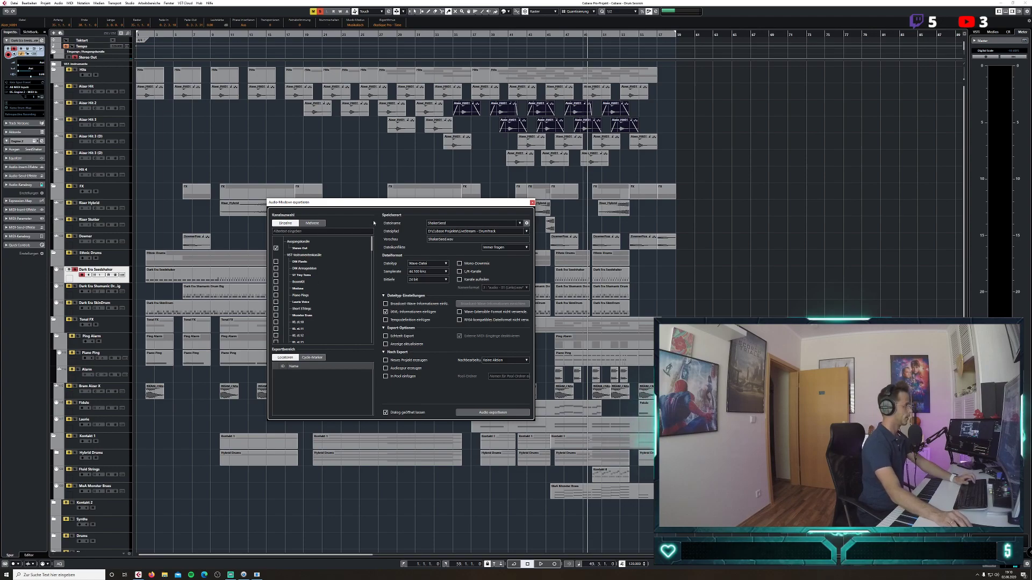
# Move the solo to the Dark Era Shamanic Drum and SkinDrum tracks and export them as an audio mixdown named Drums.
pyautogui.moveTo(381, 204); pyautogui.dragTo(660, 145)
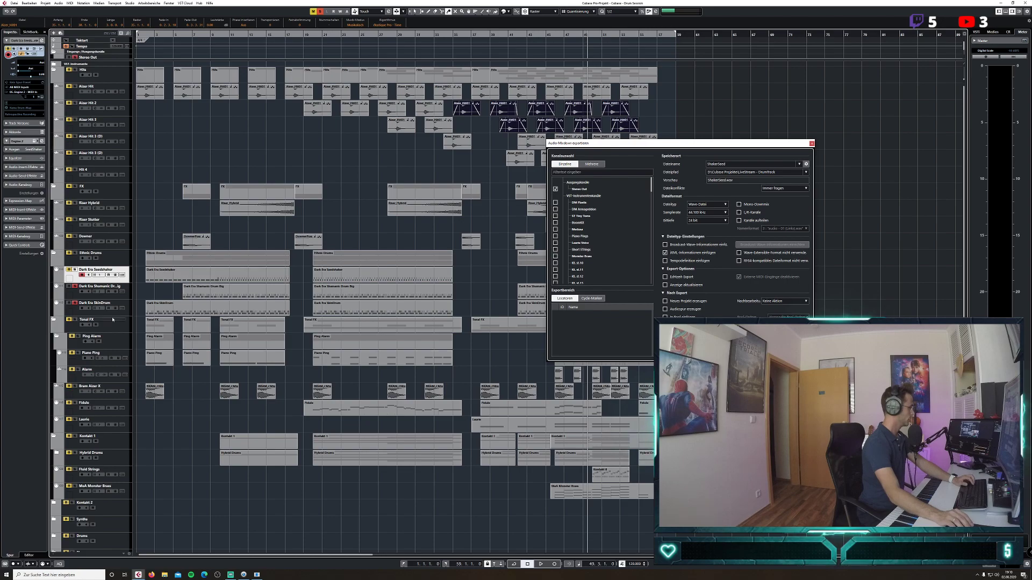
pyautogui.doubleClick(752, 163)
pyautogui.write('Drums')
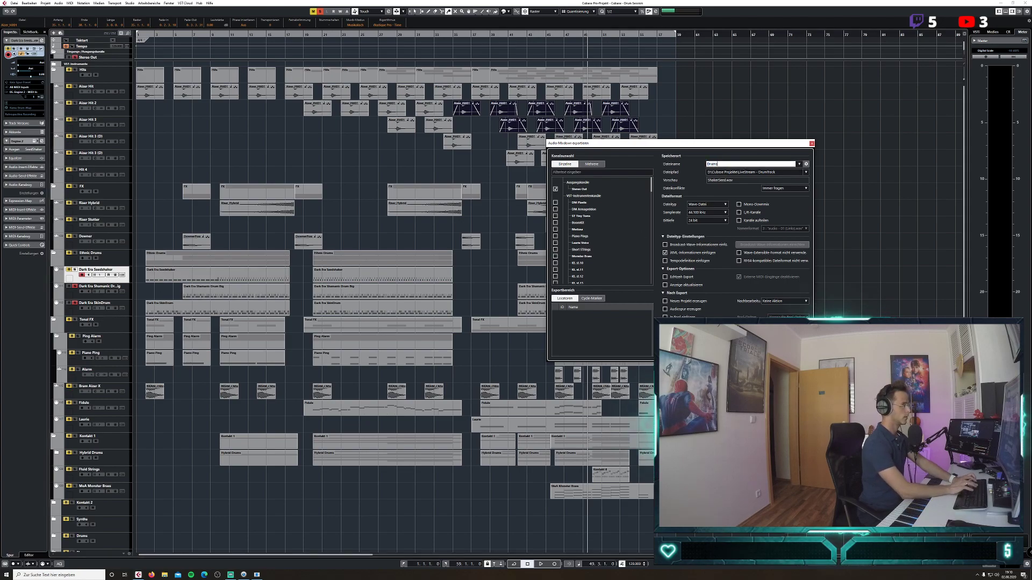
pyautogui.press('Return')
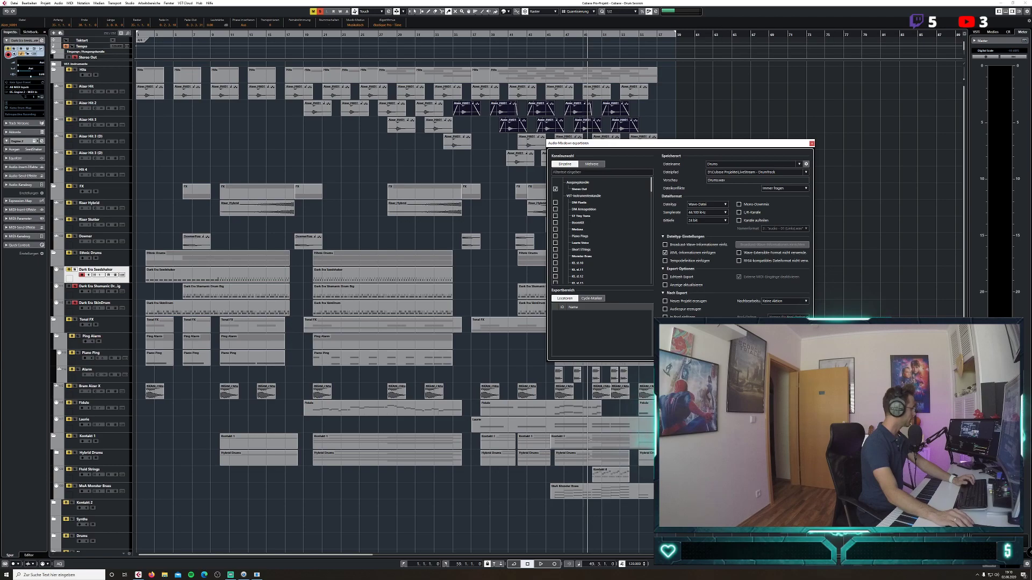
pyautogui.hotkey('alt', 'Tab')
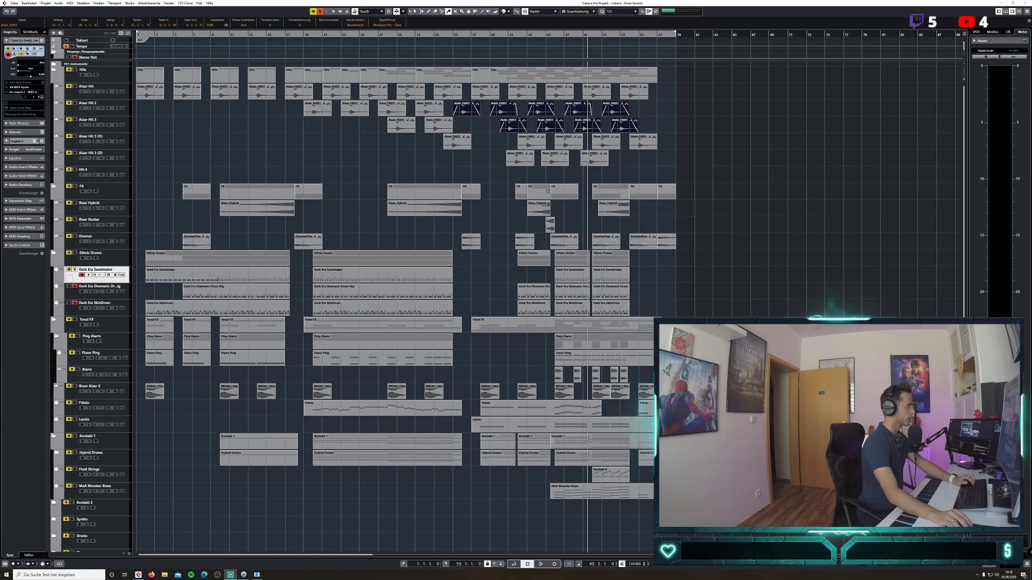
pyautogui.click(125, 314)
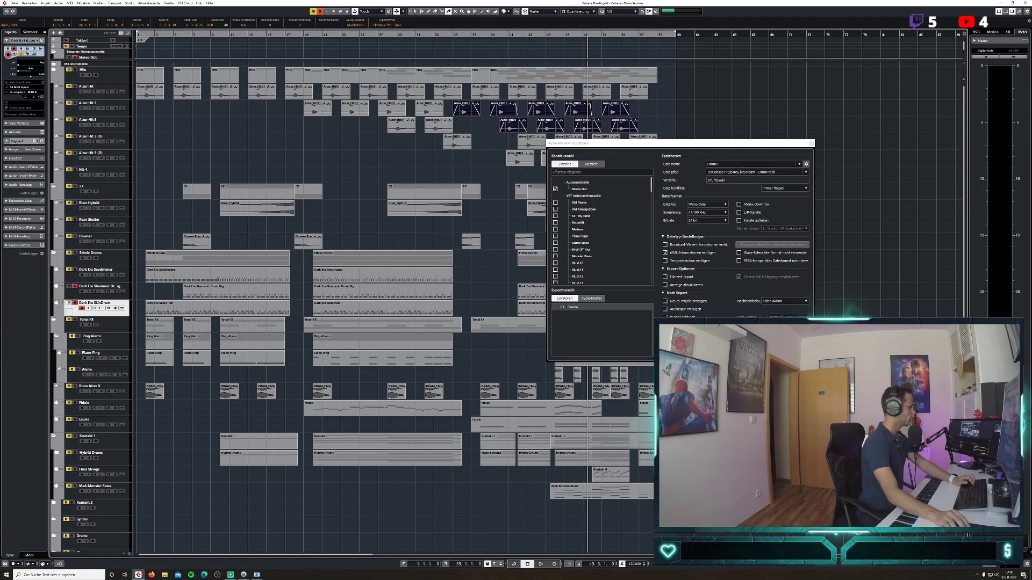
pyautogui.click(791, 355)
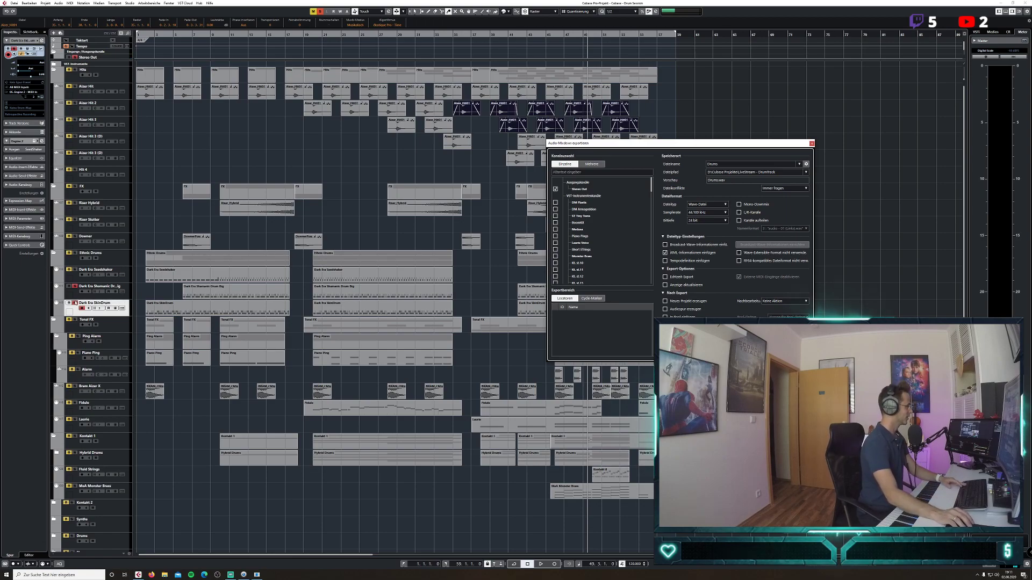
# Switch the solo from the drum tracks to Ping Alarm, Piano Ping and Alarm, and export them as AlarmsPings.
pyautogui.click(76, 287)
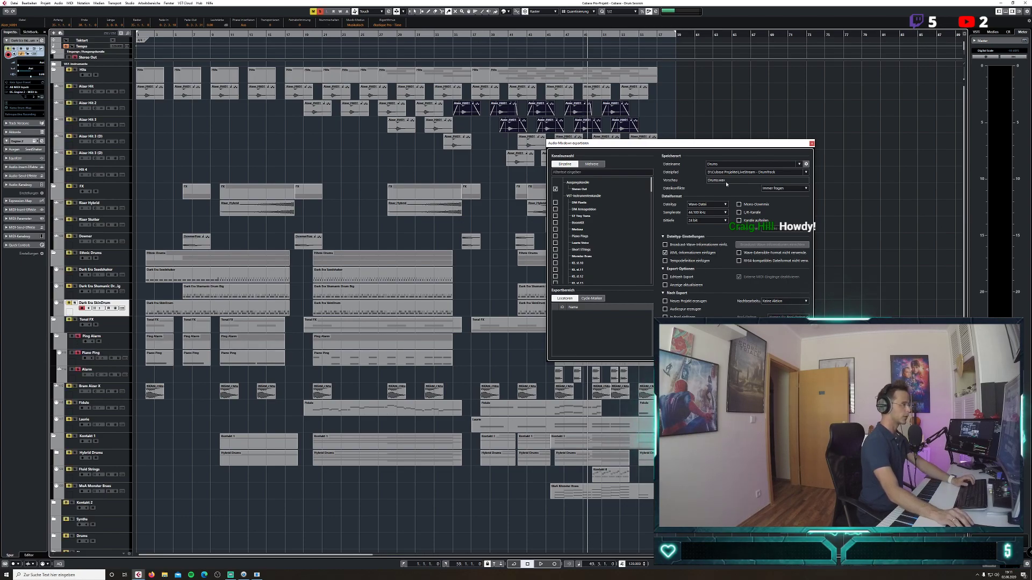
pyautogui.doubleClick(737, 166)
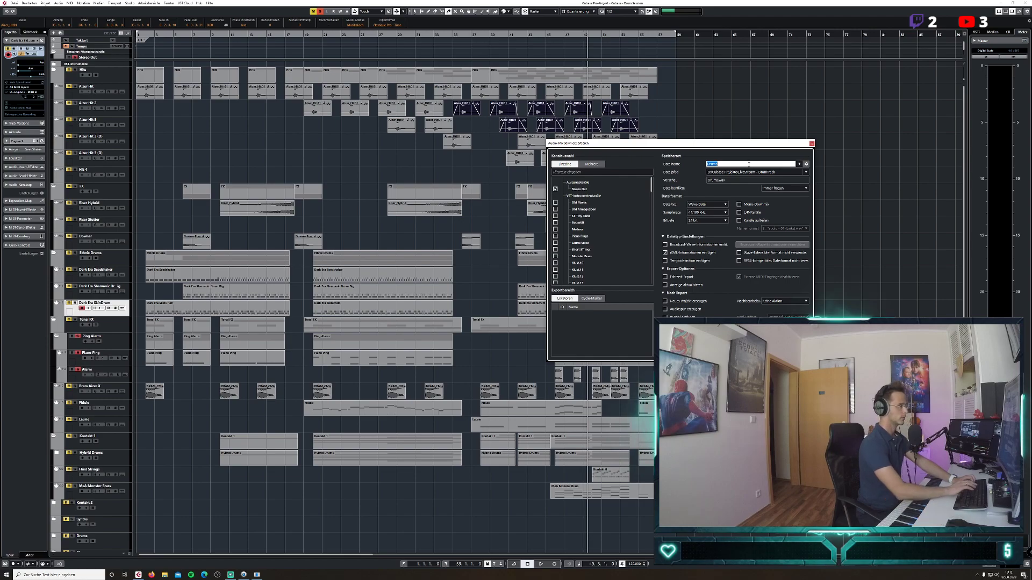
pyautogui.write('AlarmsPings')
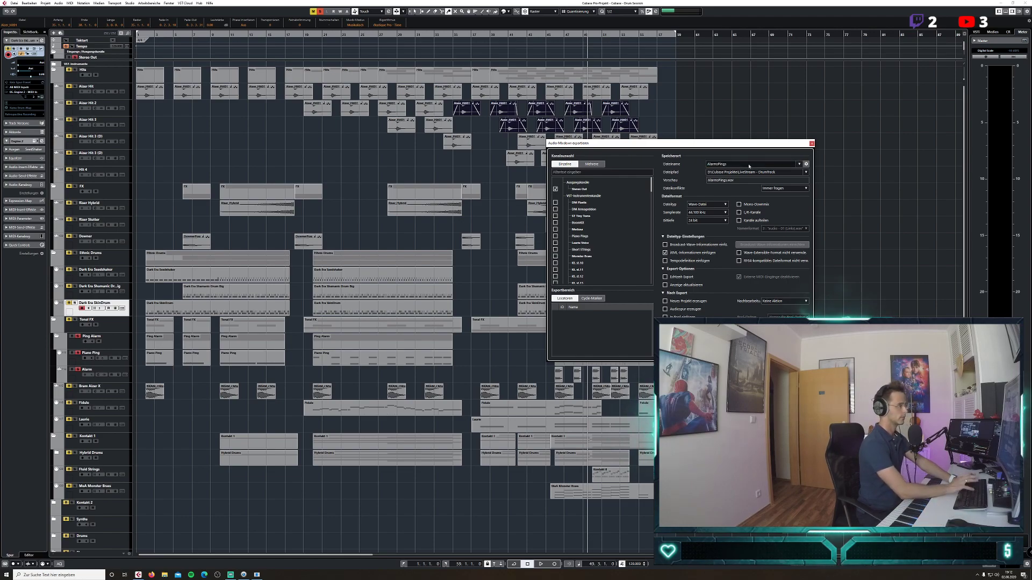
pyautogui.moveTo(766, 143); pyautogui.dragTo(380, 149)
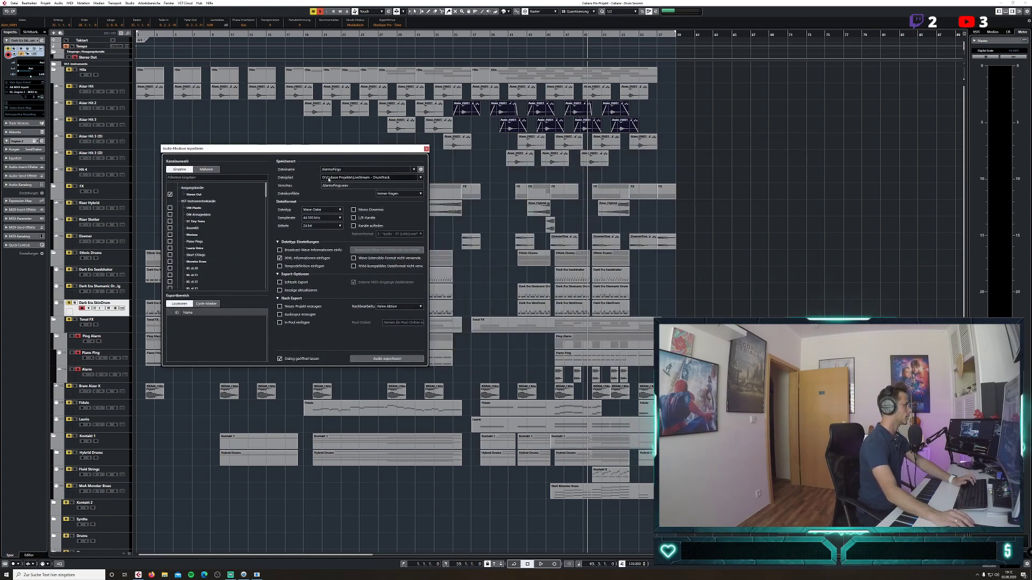
pyautogui.click(388, 358)
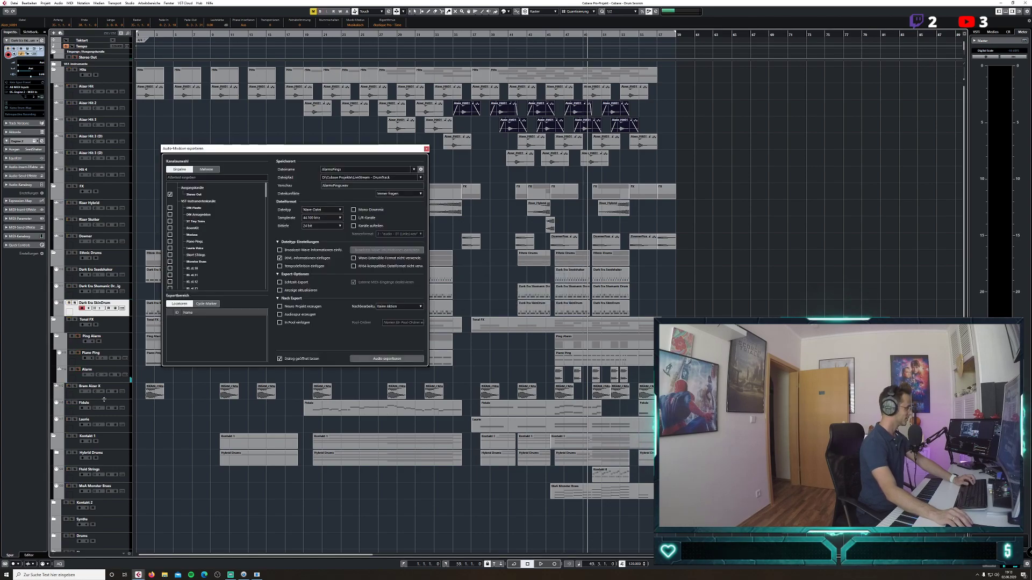
# Solo the Bram Aizer X track and export it as an audio mixdown named Brams.
pyautogui.moveTo(303, 153); pyautogui.dragTo(689, 90)
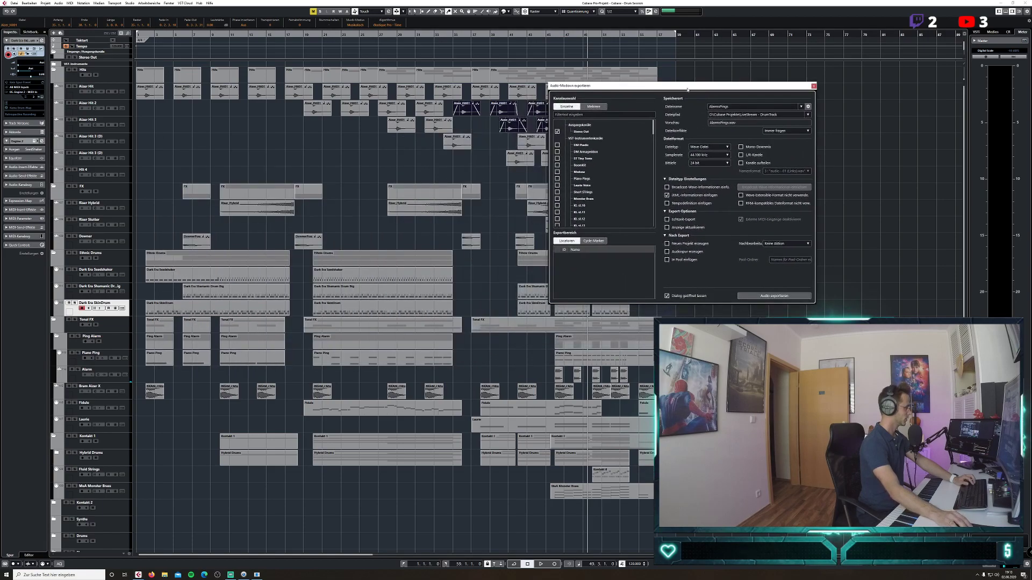
pyautogui.click(75, 387)
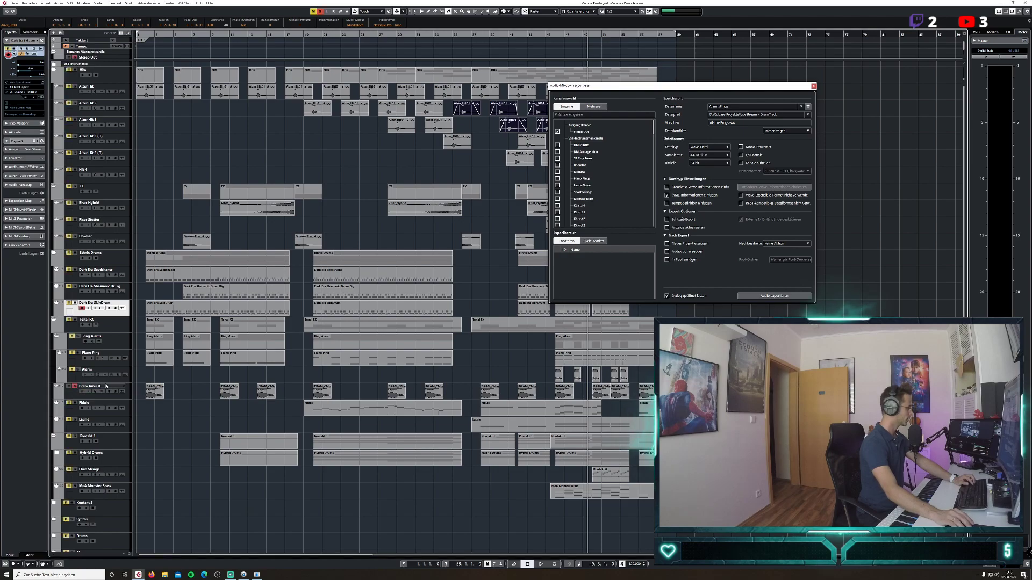
pyautogui.click(747, 87)
pyautogui.moveTo(747, 87); pyautogui.dragTo(345, 113)
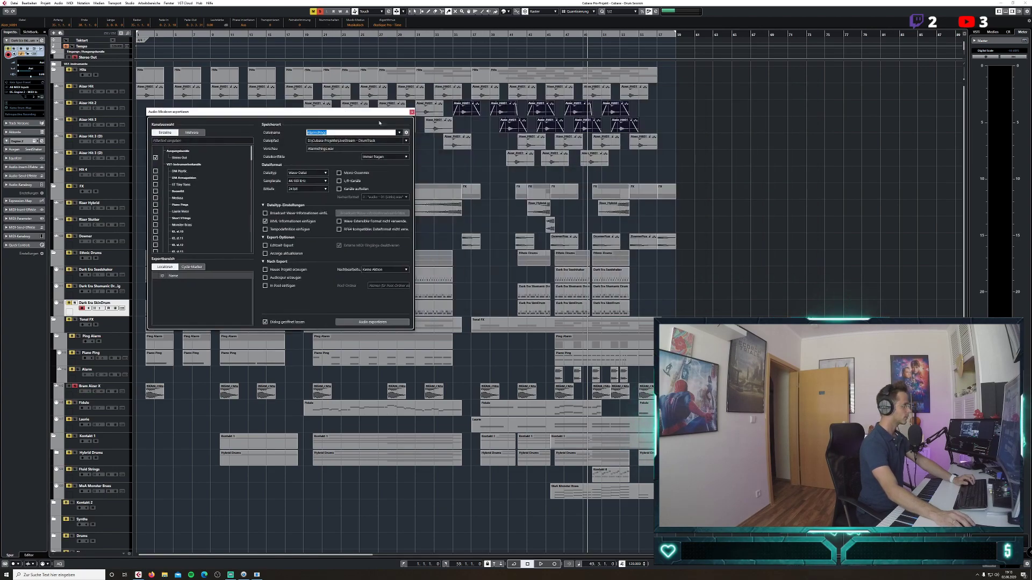
pyautogui.write('Bram')
pyautogui.press('Return')
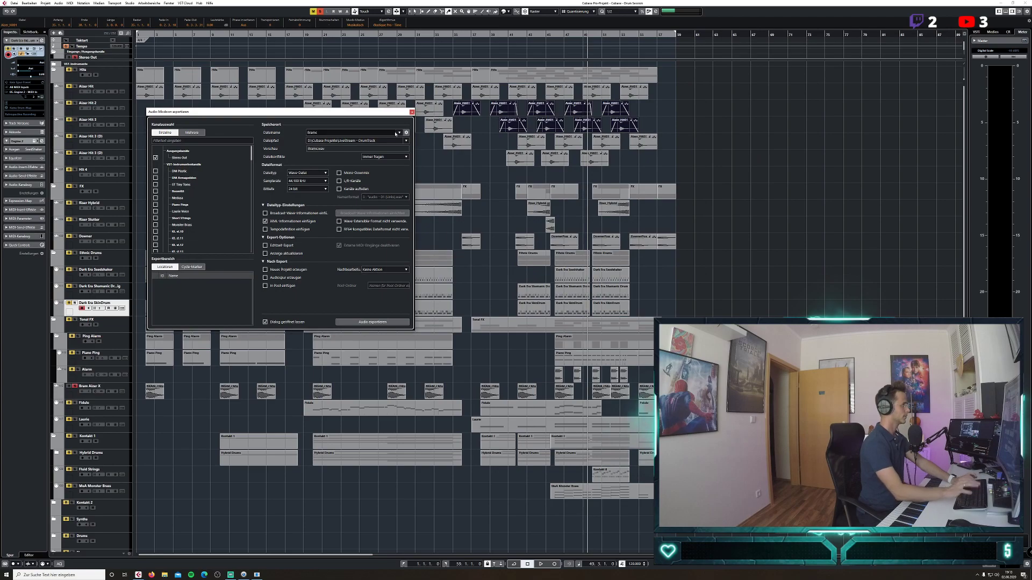
pyautogui.click(391, 323)
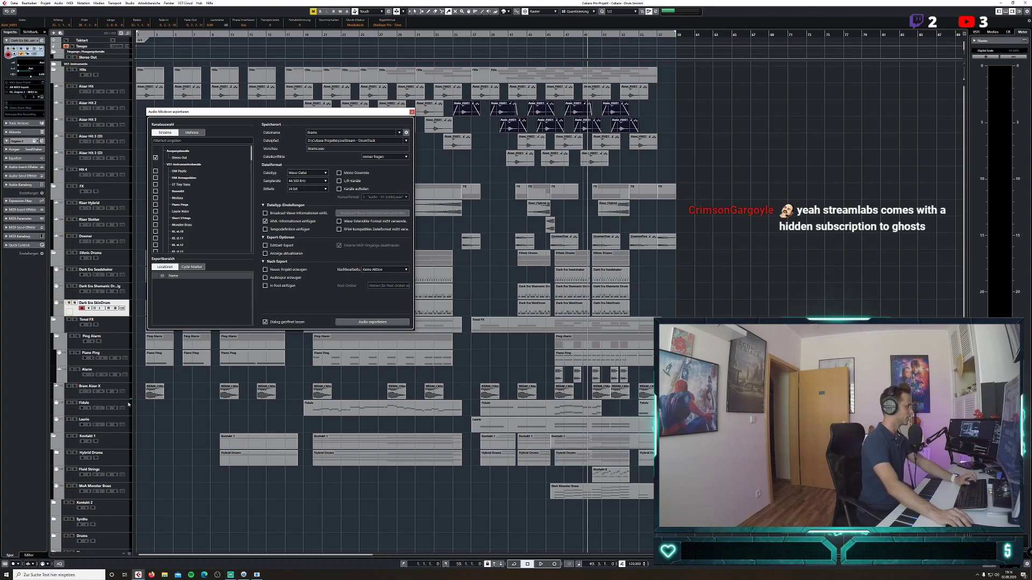
# Solo the Fidula track and export it as an audio mixdown named Fidel.
pyautogui.click(74, 410)
pyautogui.click(76, 403)
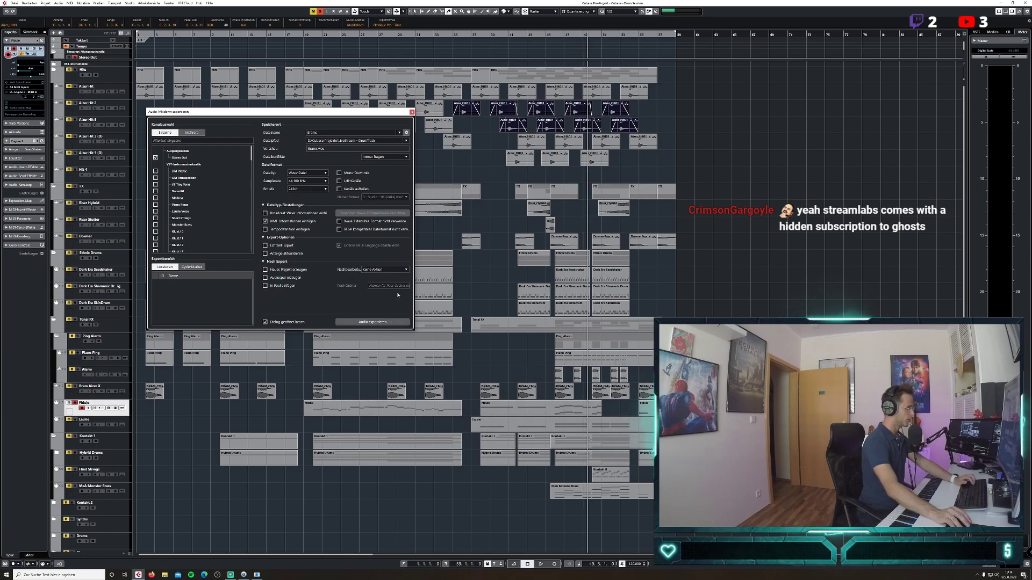
pyautogui.doubleClick(331, 132)
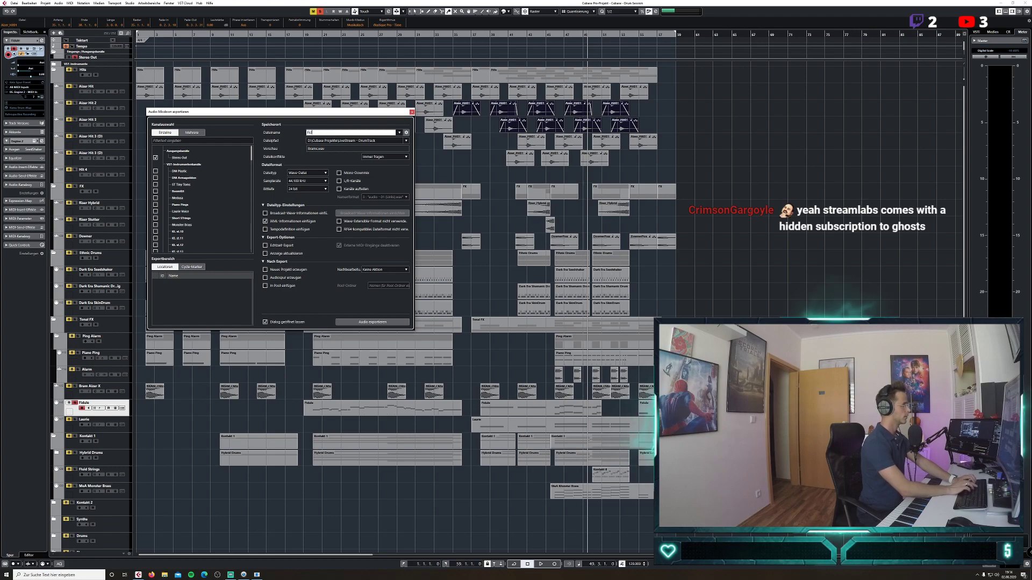
pyautogui.write('Fidel')
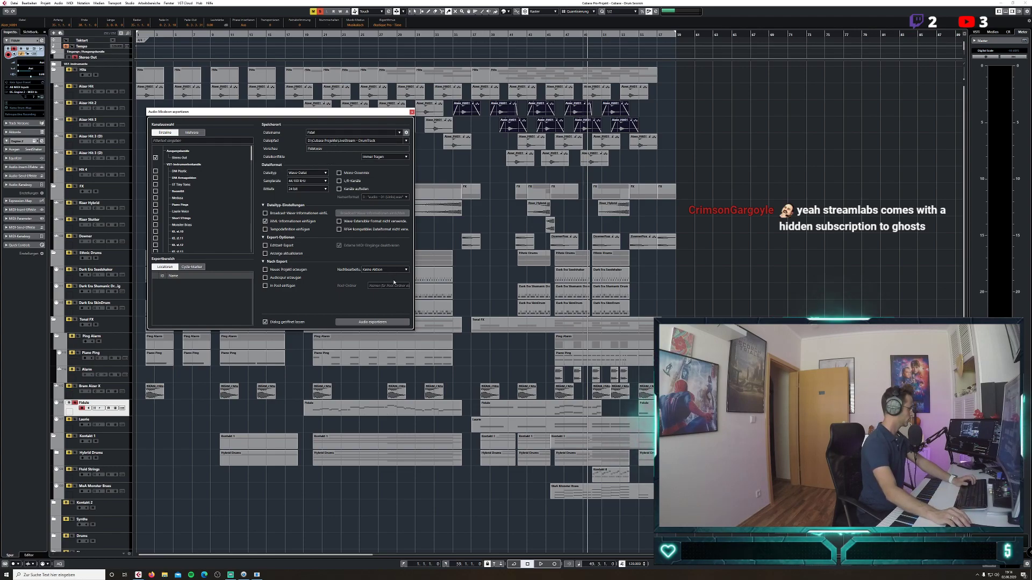
pyautogui.click(362, 323)
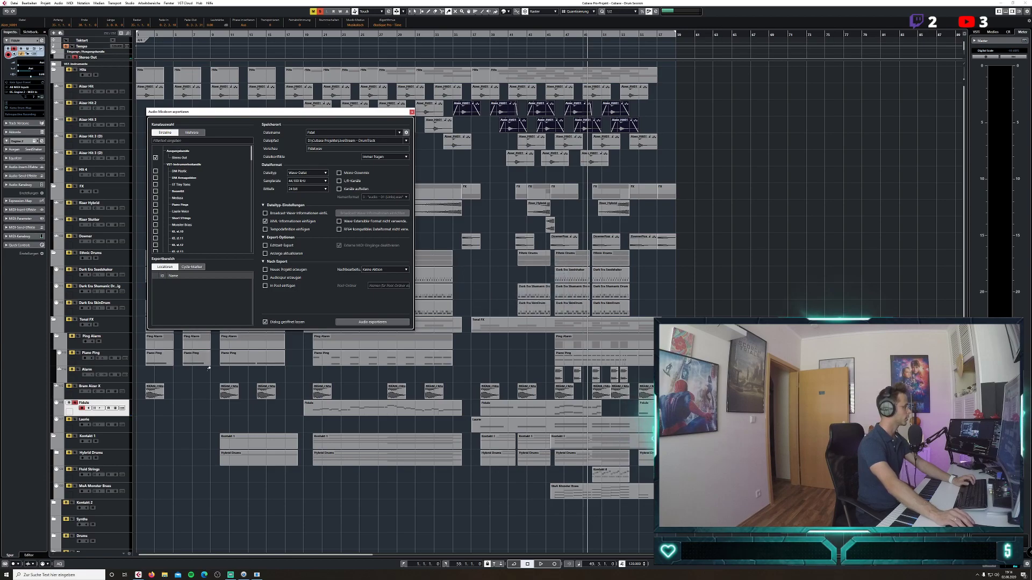
# Switch the solo from the Fidula track to the Laurie track and export it as SoloVoice.
pyautogui.click(74, 403)
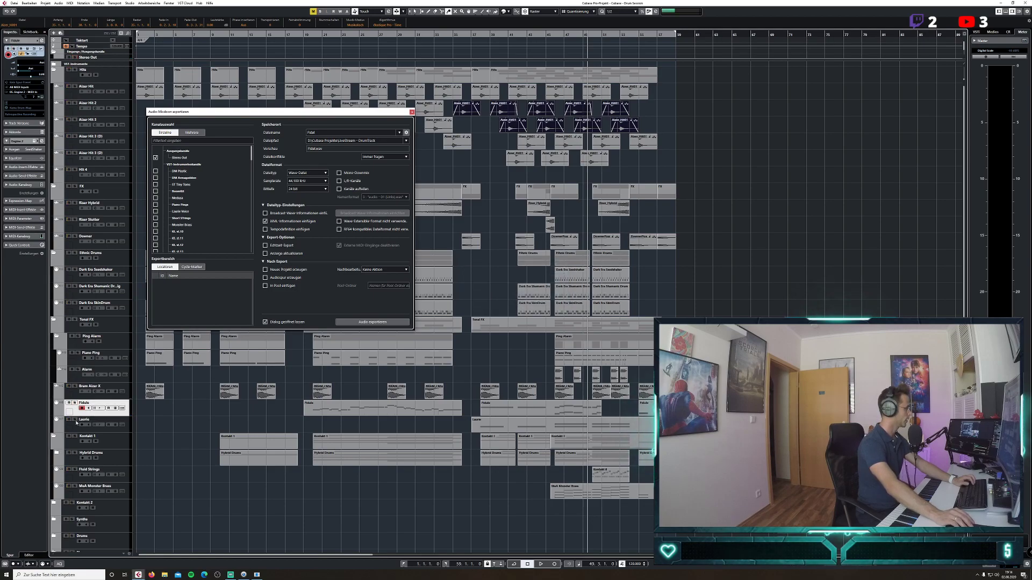
pyautogui.click(75, 419)
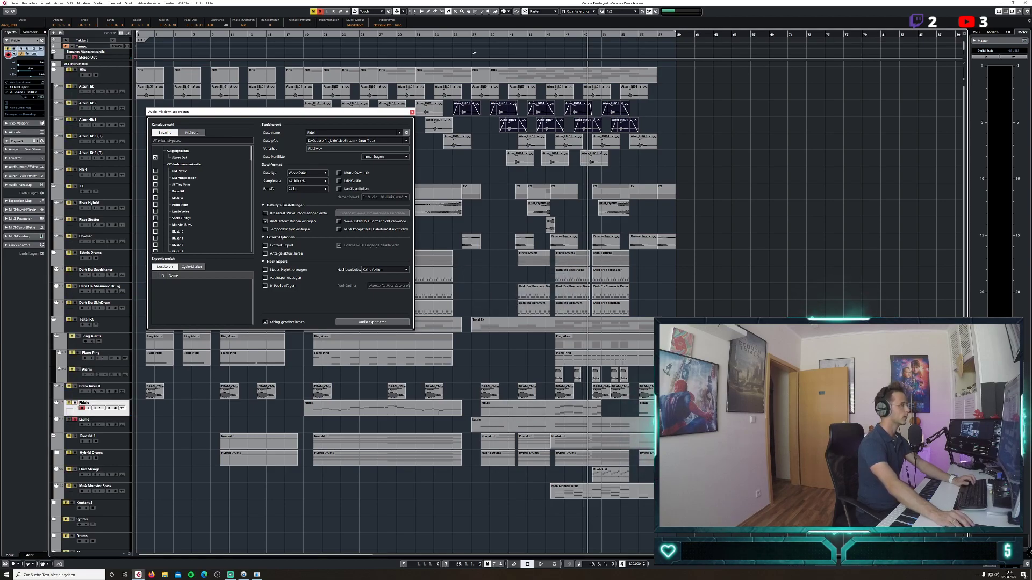
pyautogui.click(483, 35)
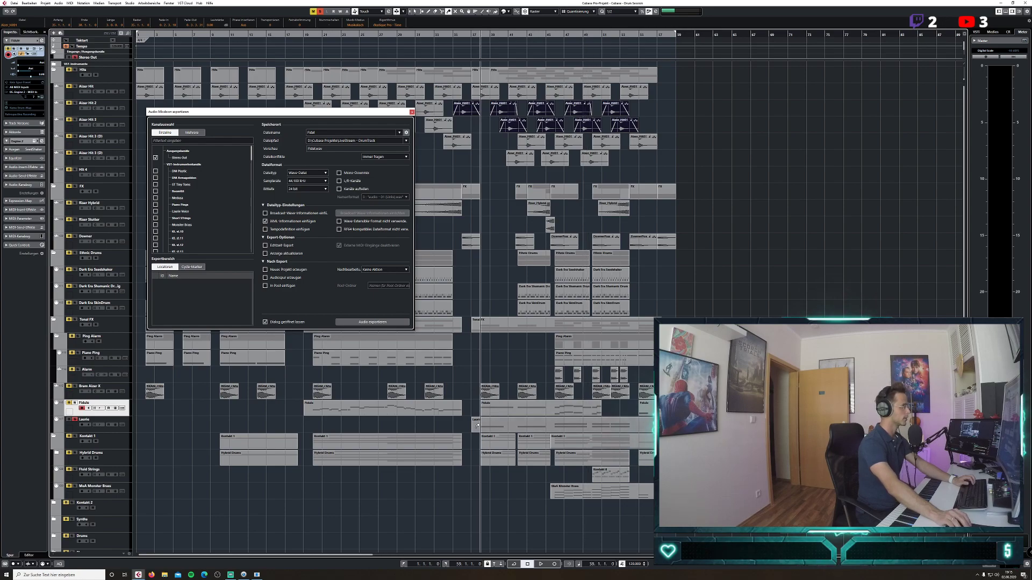
pyautogui.doubleClick(325, 133)
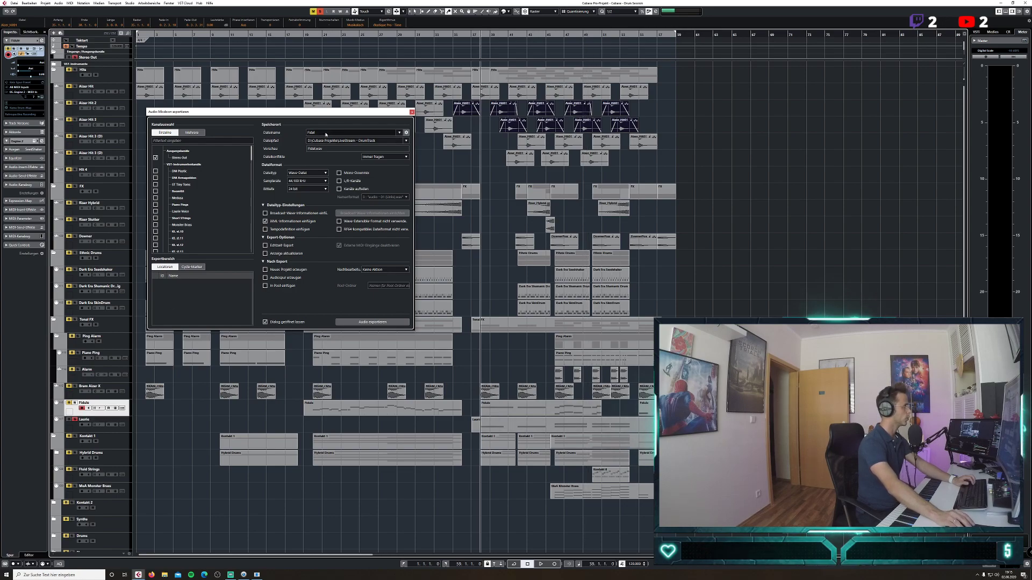
pyautogui.write('SoloVoice')
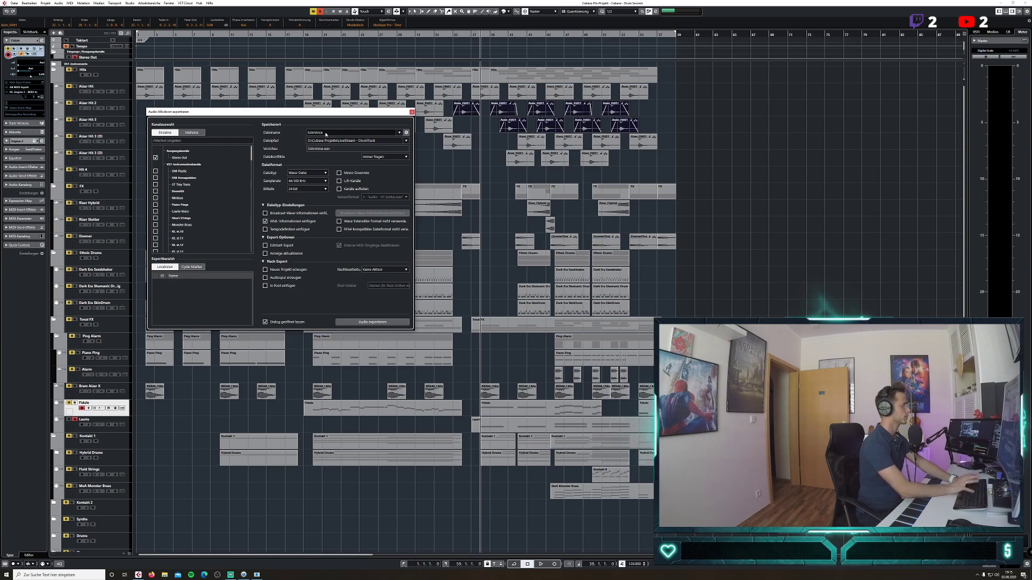
pyautogui.click(372, 322)
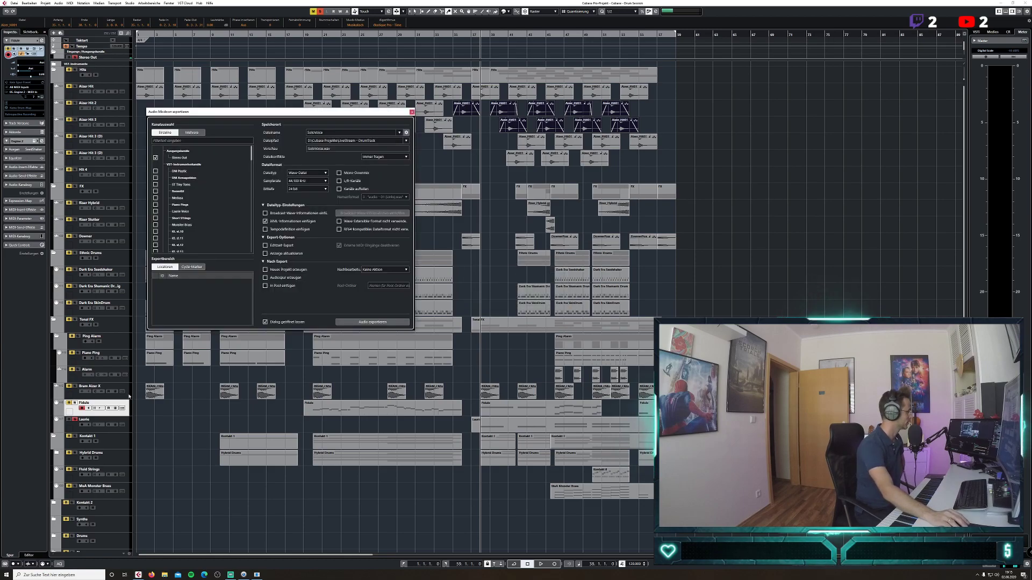
# Switch the solo from the Laurie track to the Fluid Strings track and export it as StringsStac.
pyautogui.click(74, 419)
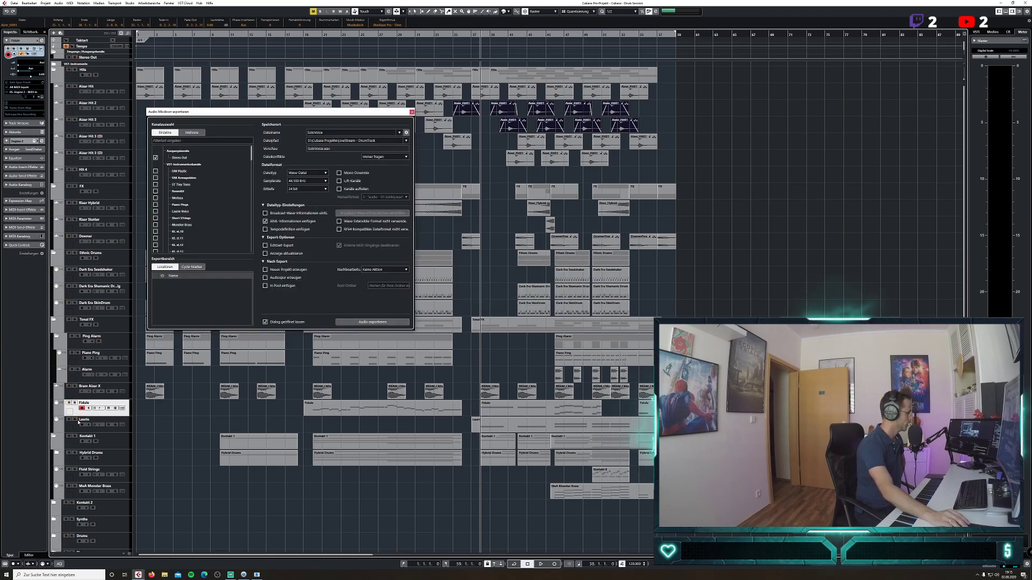
pyautogui.click(74, 470)
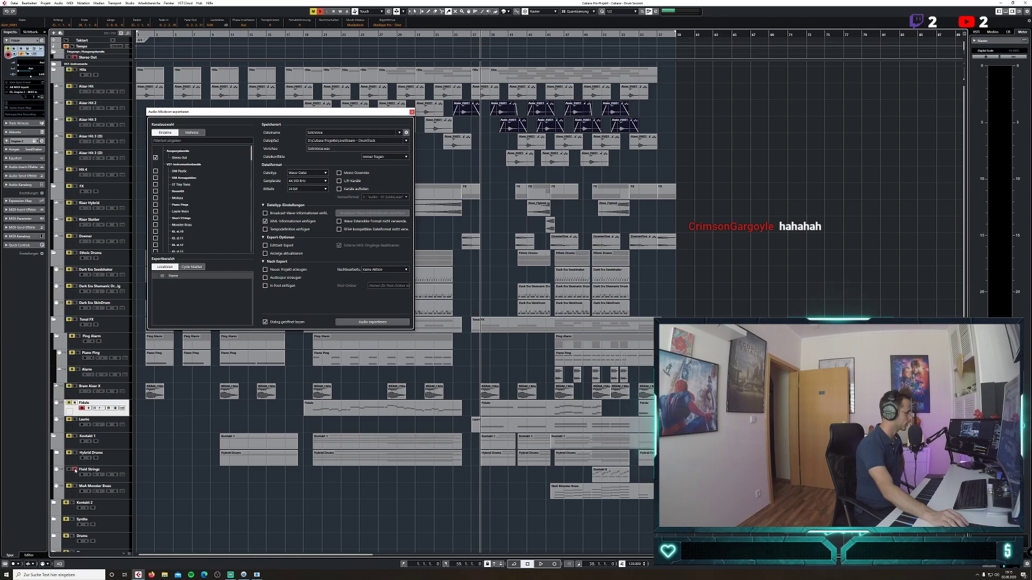
pyautogui.doubleClick(334, 132)
pyautogui.write('StringsSt')
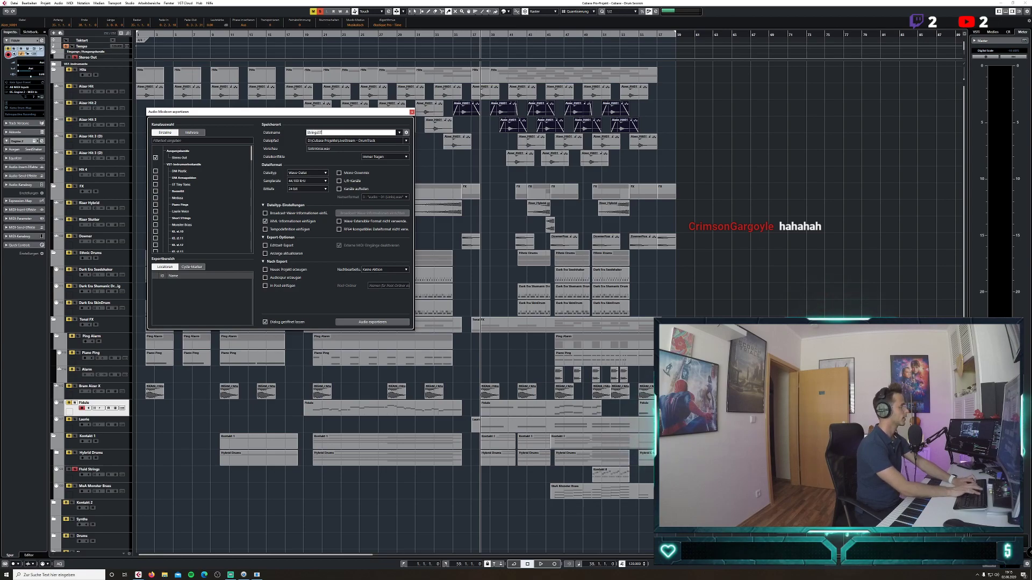
pyautogui.write('ac')
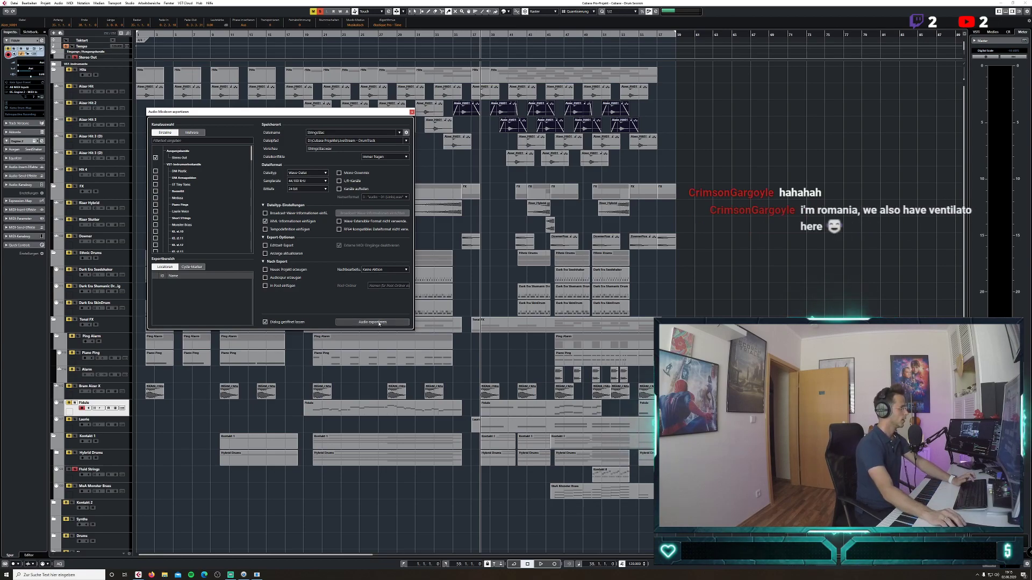
pyautogui.click(376, 322)
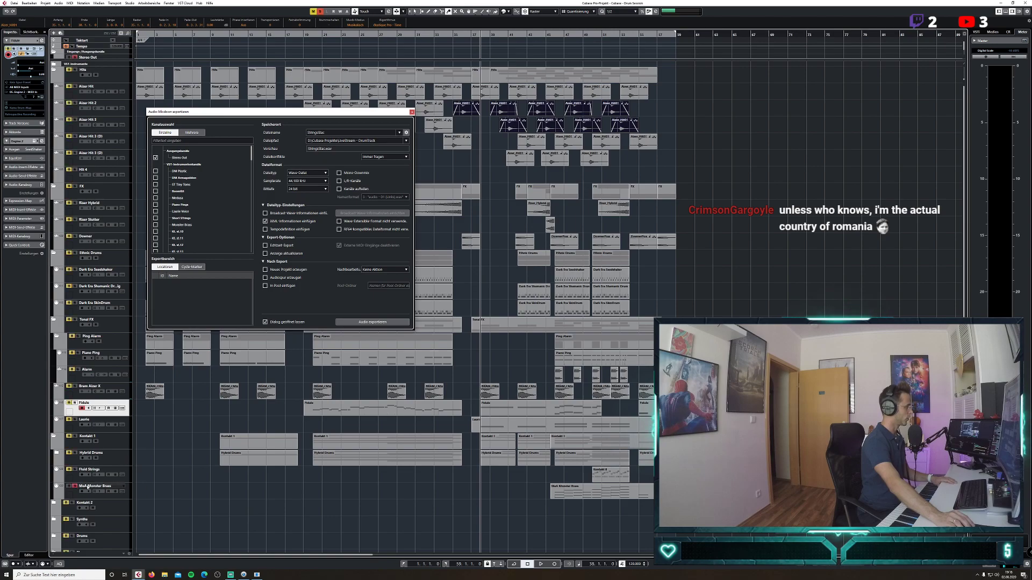
# Export the soloed Monster Brass track as an audio mixdown named Brass and close the export settings.
pyautogui.doubleClick(334, 132)
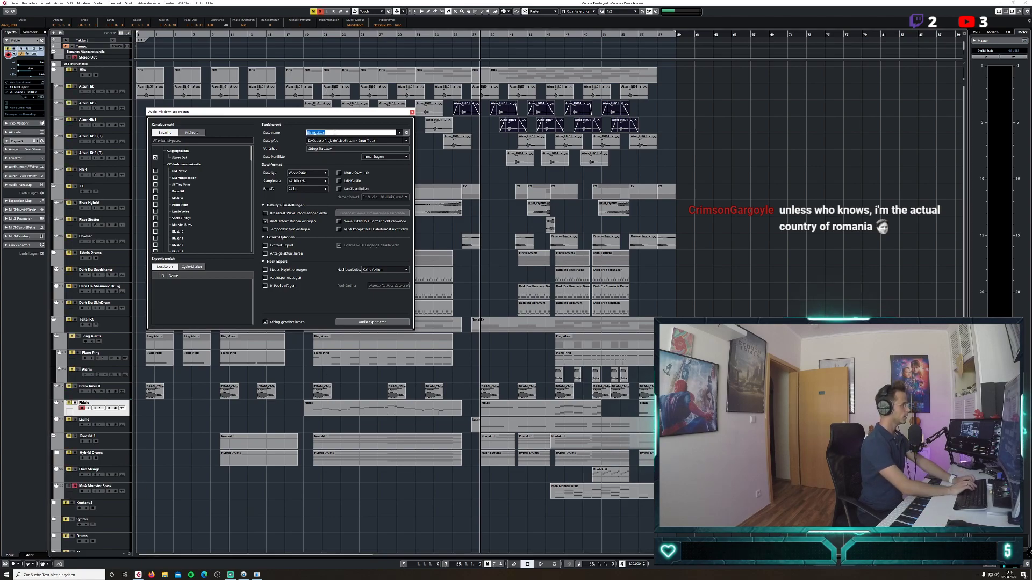
pyautogui.write('Brass')
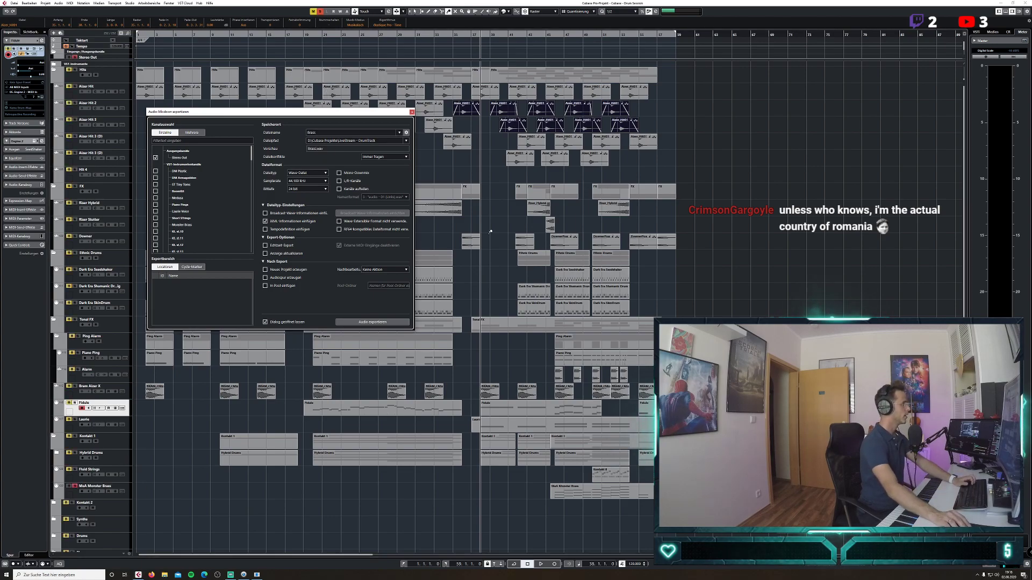
pyautogui.click(371, 322)
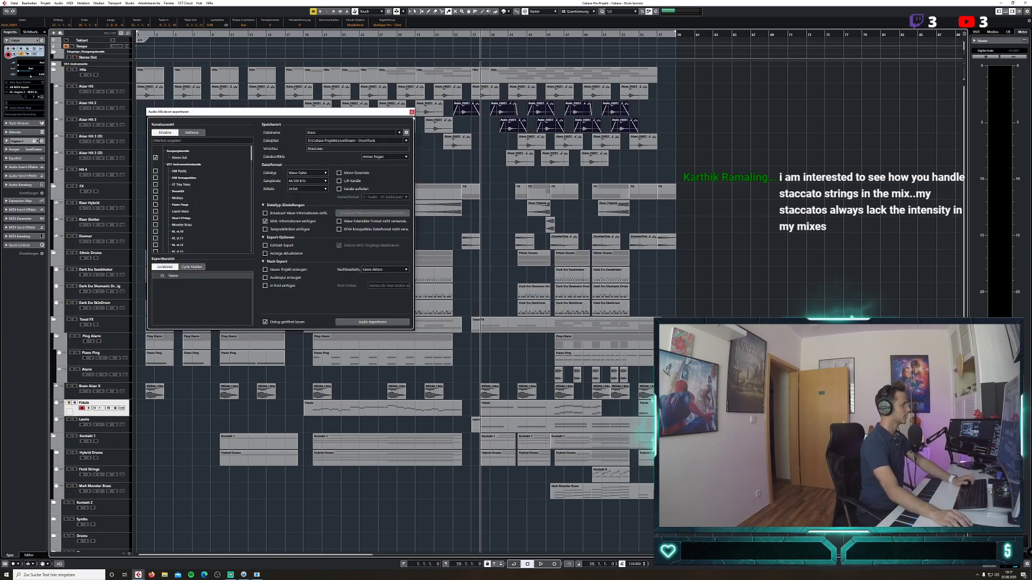
pyautogui.click(411, 113)
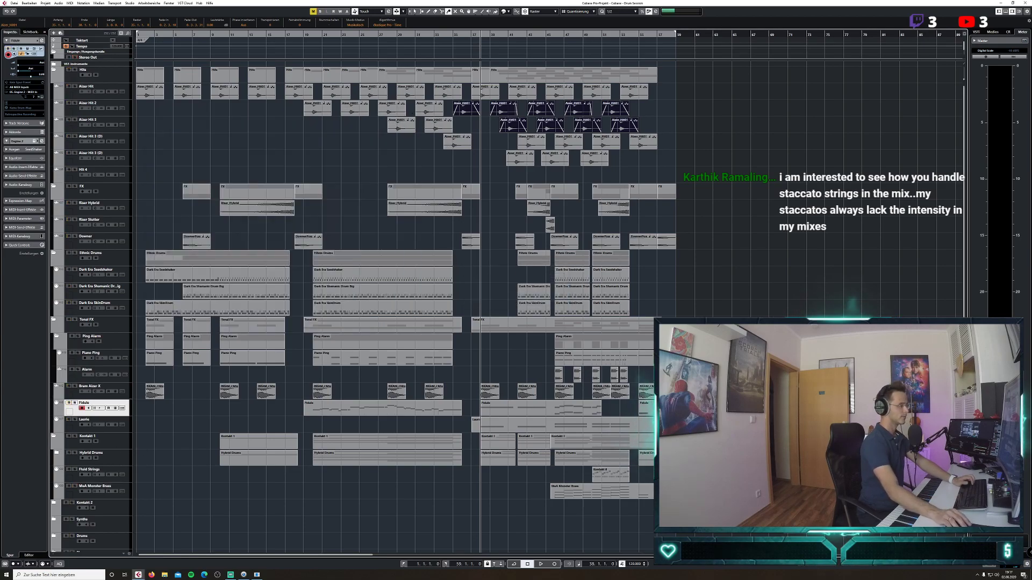
# Save the project under the new name "Cubase - Drum Session - FINAL" and return the playhead to the project start.
pyautogui.click(965, 535)
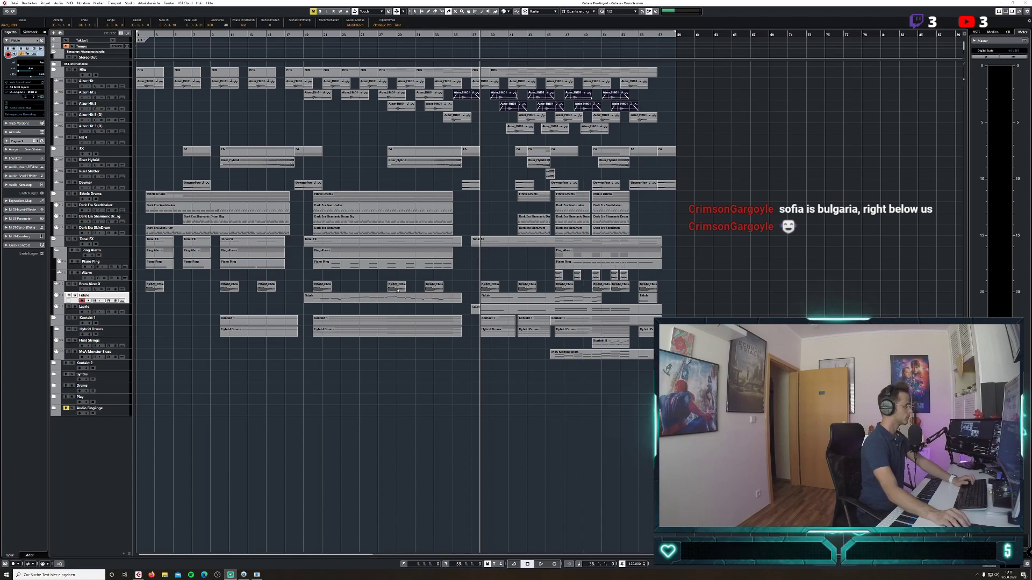
pyautogui.click(17, 4)
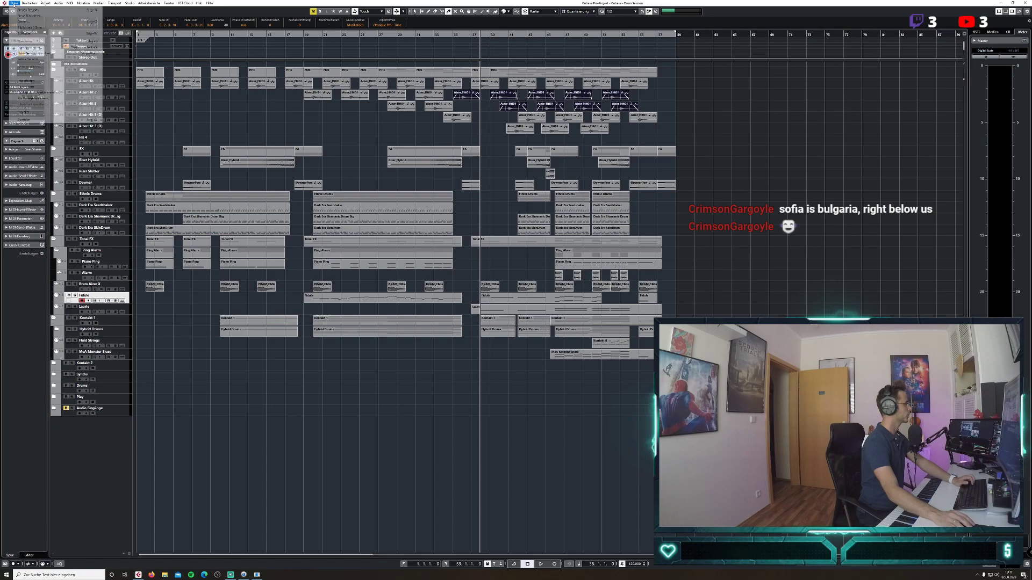
pyautogui.click(38, 46)
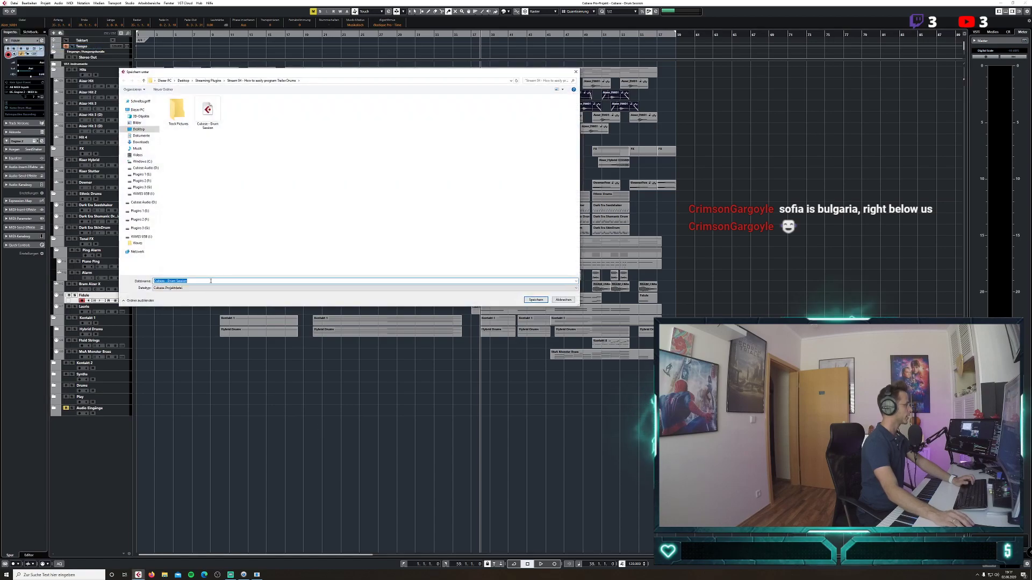
pyautogui.click(211, 281)
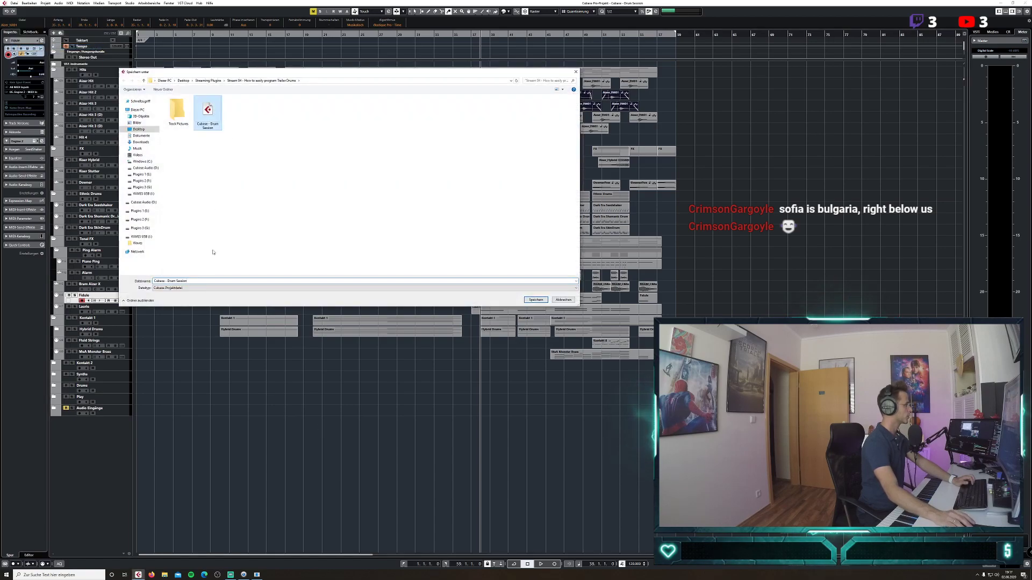
pyautogui.write('- ')
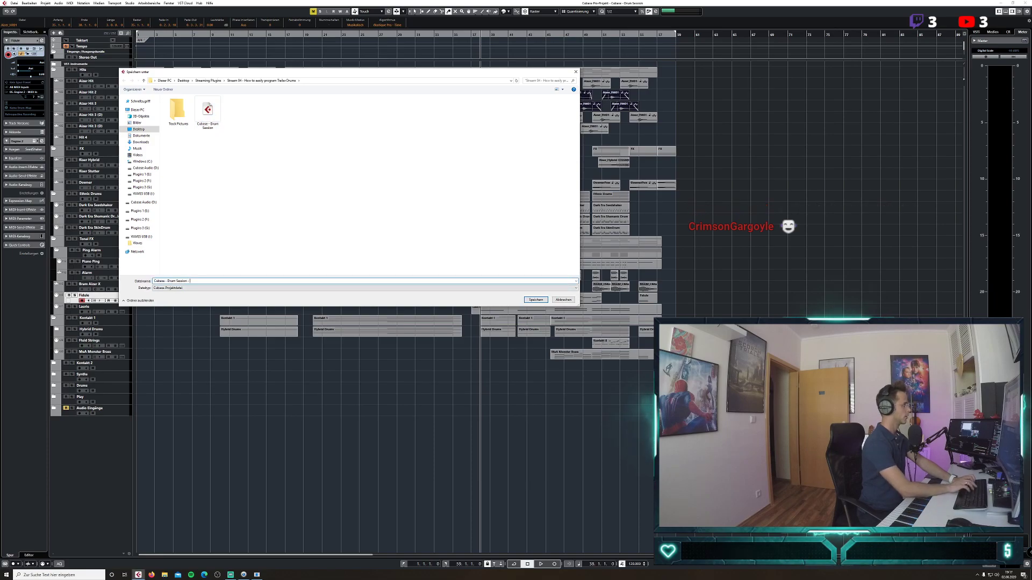
pyautogui.write('FINAL')
pyautogui.press('Return')
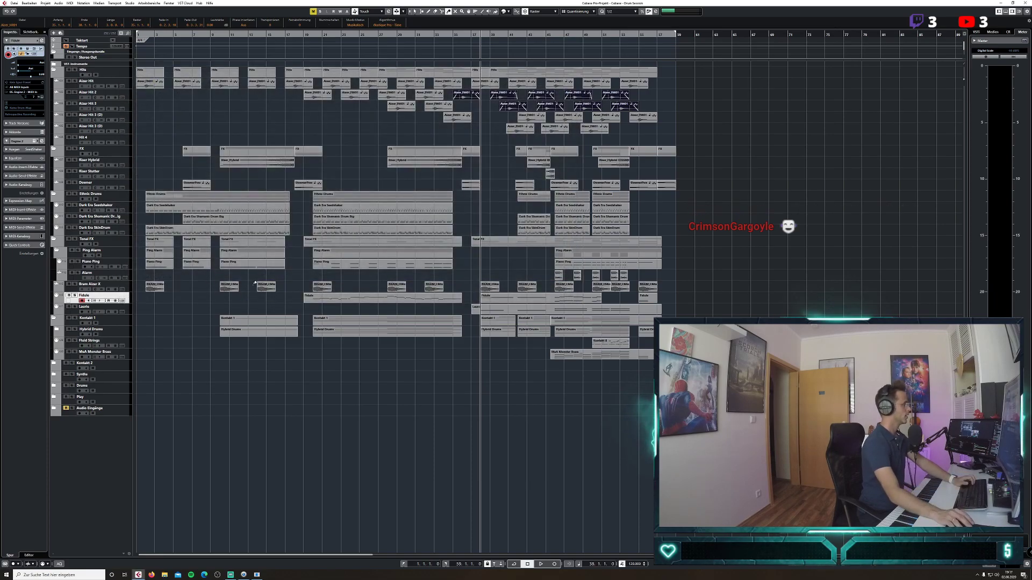
pyautogui.press('Home')
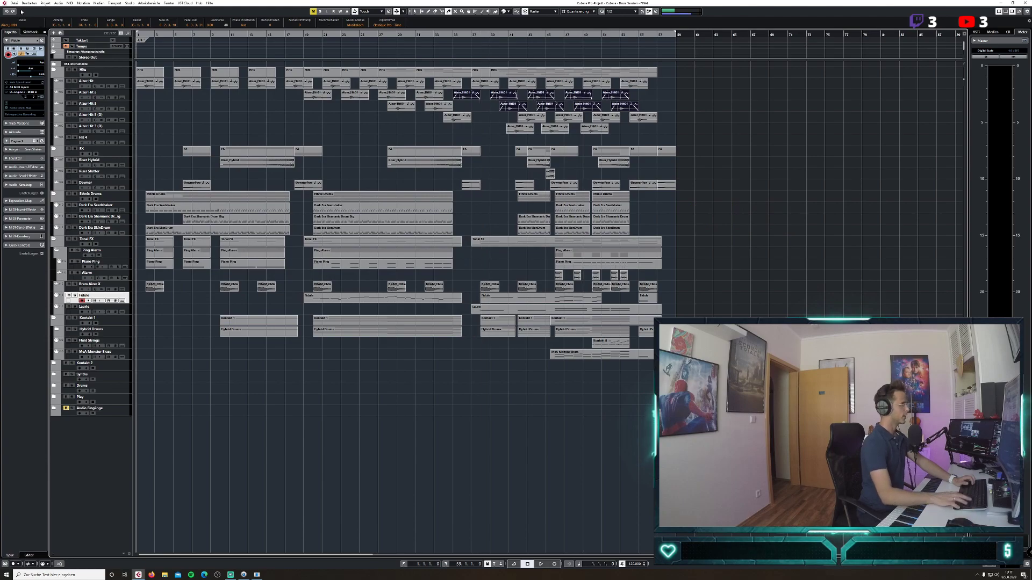
# Save another copy of the project as "Cubase - Drum Session - MIX AND MASTER".
pyautogui.click(14, 3)
pyautogui.click(32, 47)
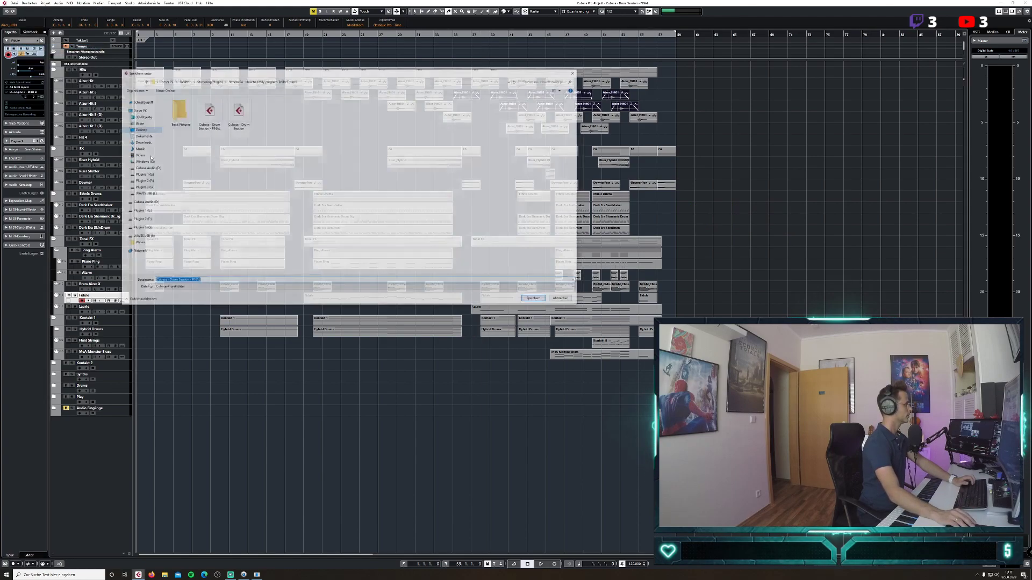
pyautogui.click(206, 282)
pyautogui.press('BackSpace')
pyautogui.press('BackSpace')
pyautogui.press('BackSpace')
pyautogui.press('BackSpace')
pyautogui.press('BackSpace')
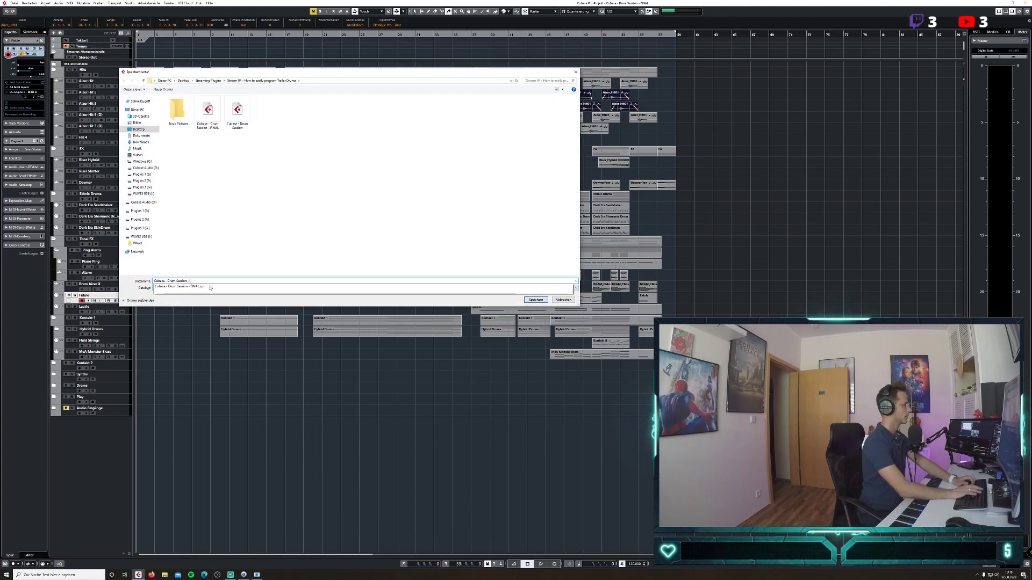
pyautogui.write('MIX AND MASTER')
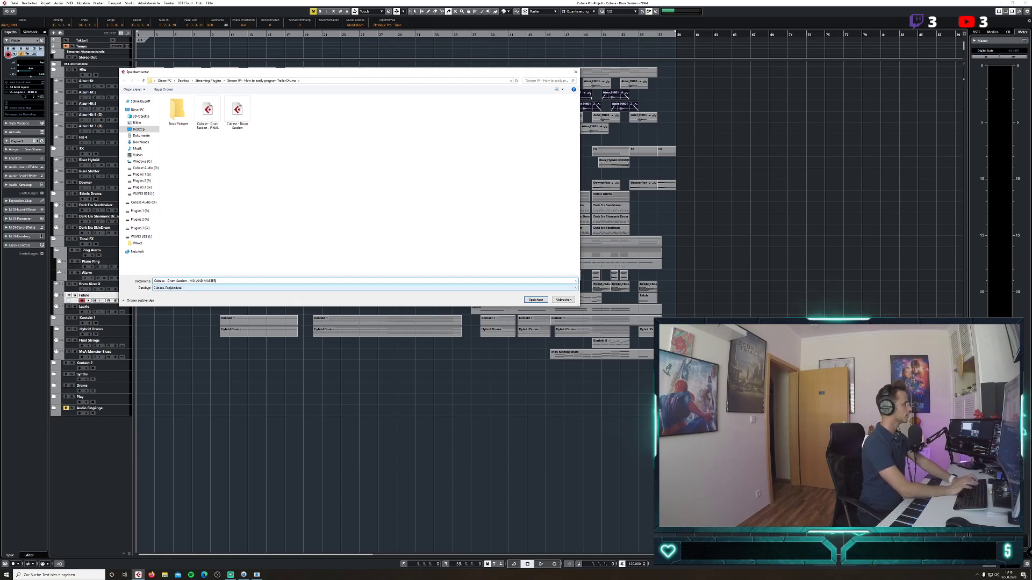
pyautogui.press('Return')
# Select all instrument tracks and group folders from Hits down to Audio Eingänge and remove them from the project.
pyautogui.moveTo(127, 417); pyautogui.dragTo(116, 365)
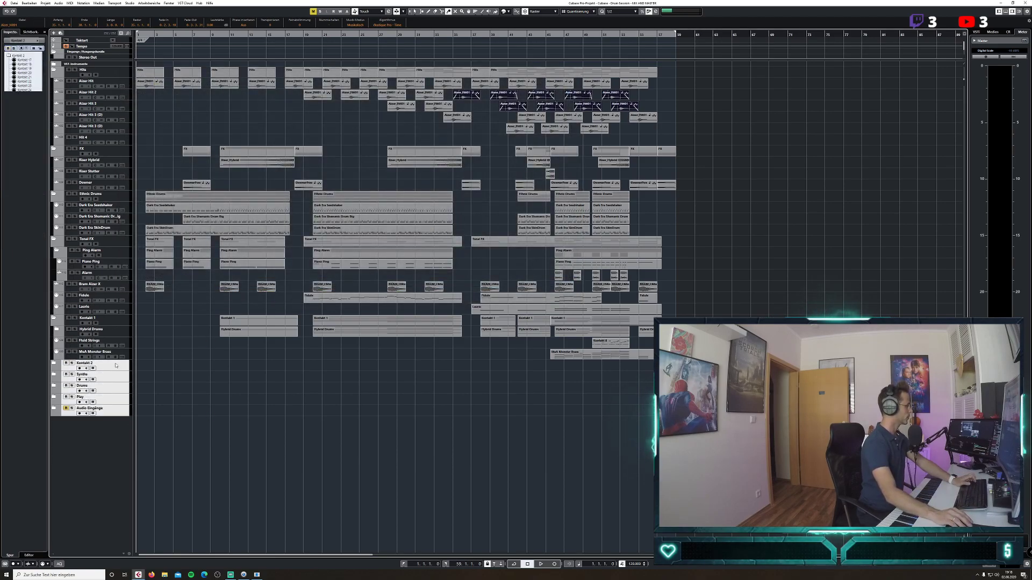
pyautogui.keyDown('ctrl'); pyautogui.click(119, 323); pyautogui.keyUp('ctrl')
pyautogui.keyDown('ctrl'); pyautogui.click(76, 301); pyautogui.keyUp('ctrl')
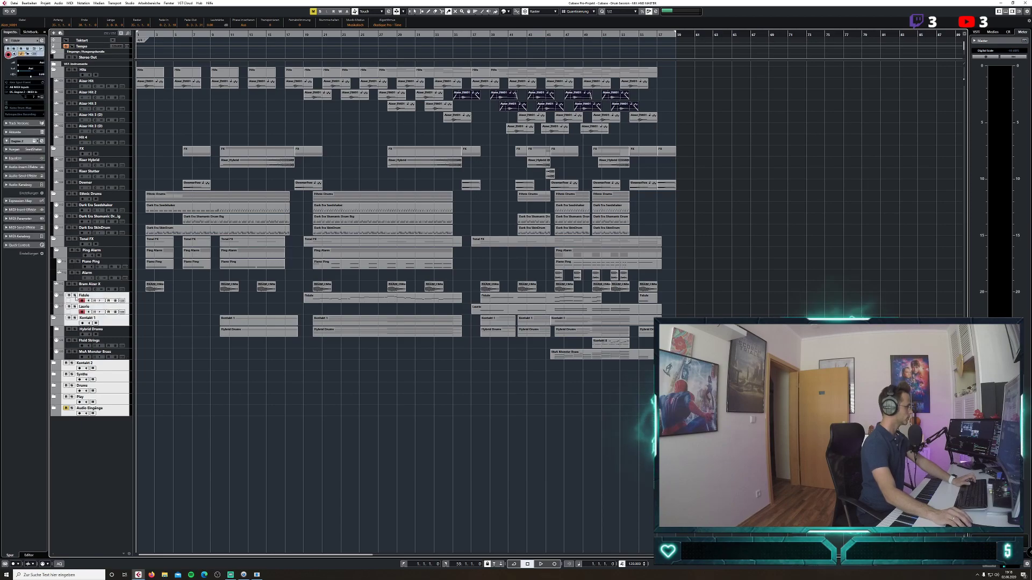
pyautogui.keyDown('ctrl'); pyautogui.click(111, 284); pyautogui.keyUp('ctrl')
pyautogui.keyDown('ctrl'); pyautogui.click(120, 249); pyautogui.keyUp('ctrl')
pyautogui.keyDown('ctrl'); pyautogui.click(119, 240); pyautogui.keyUp('ctrl')
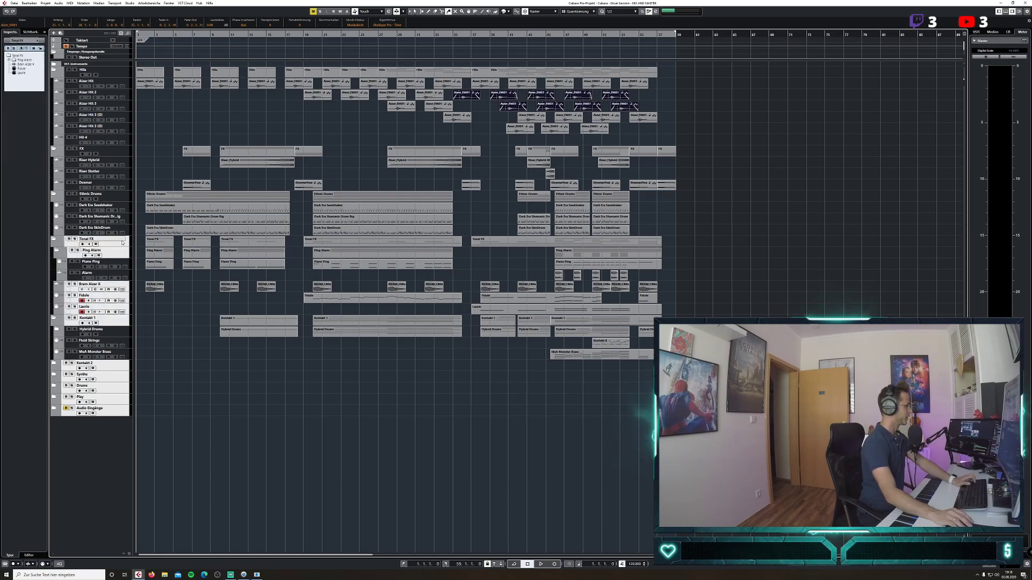
pyautogui.keyDown('ctrl'); pyautogui.click(119, 197); pyautogui.keyUp('ctrl')
pyautogui.keyDown('ctrl'); pyautogui.click(119, 152); pyautogui.keyUp('ctrl')
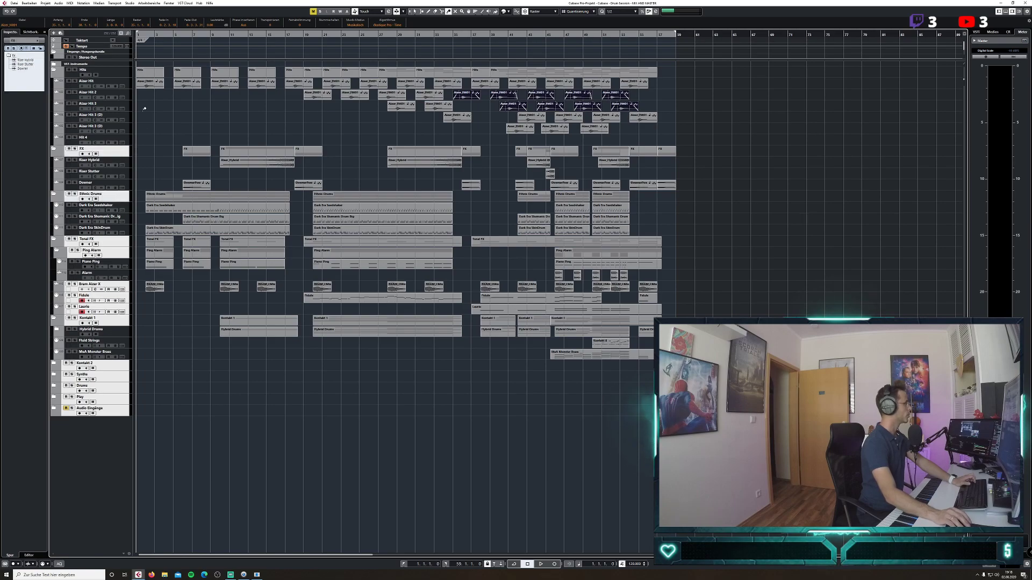
pyautogui.keyDown('ctrl'); pyautogui.click(117, 74); pyautogui.keyUp('ctrl')
pyautogui.rightClick(119, 76)
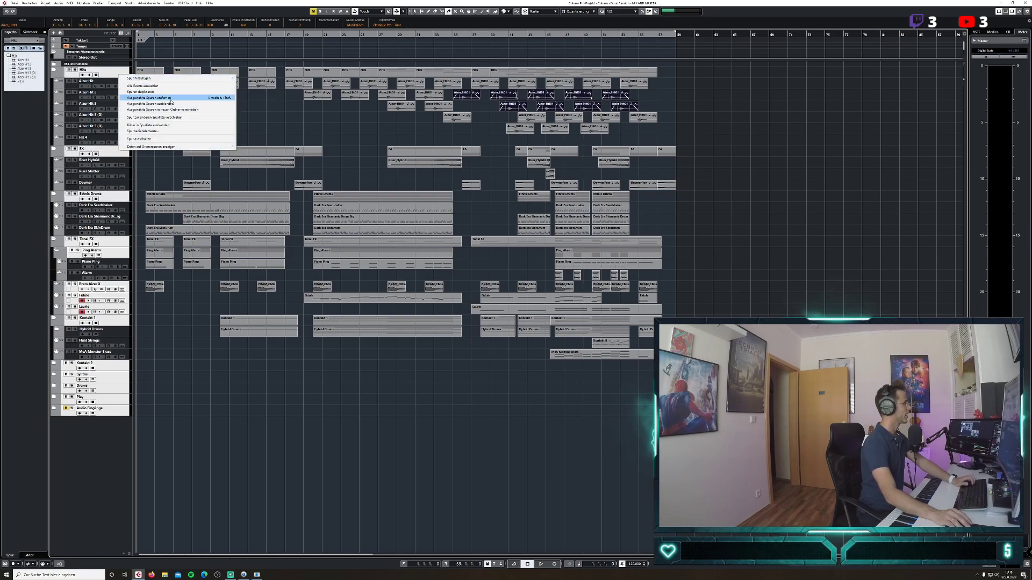
pyautogui.click(169, 98)
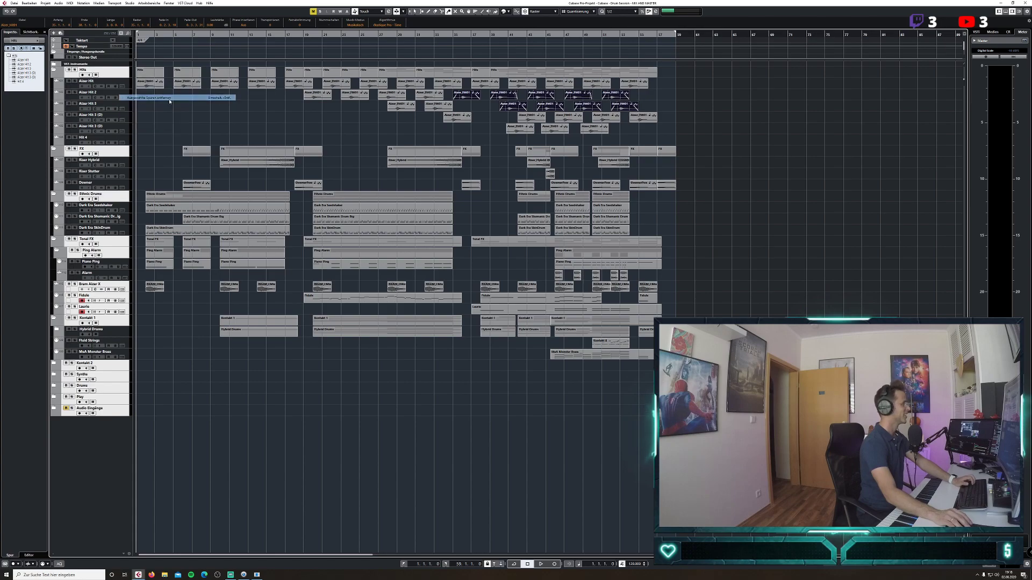
# Inspect the Stereo Out inserts in the MixConsole, close it and show the VST instruments rack.
pyautogui.click(130, 3)
pyautogui.click(140, 10)
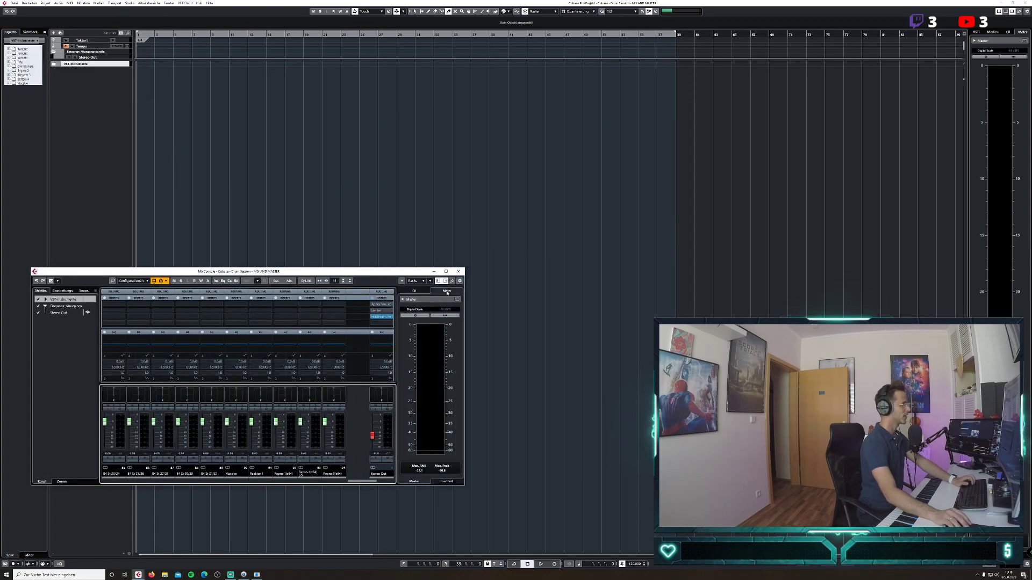
pyautogui.moveTo(430, 275); pyautogui.dragTo(636, 210)
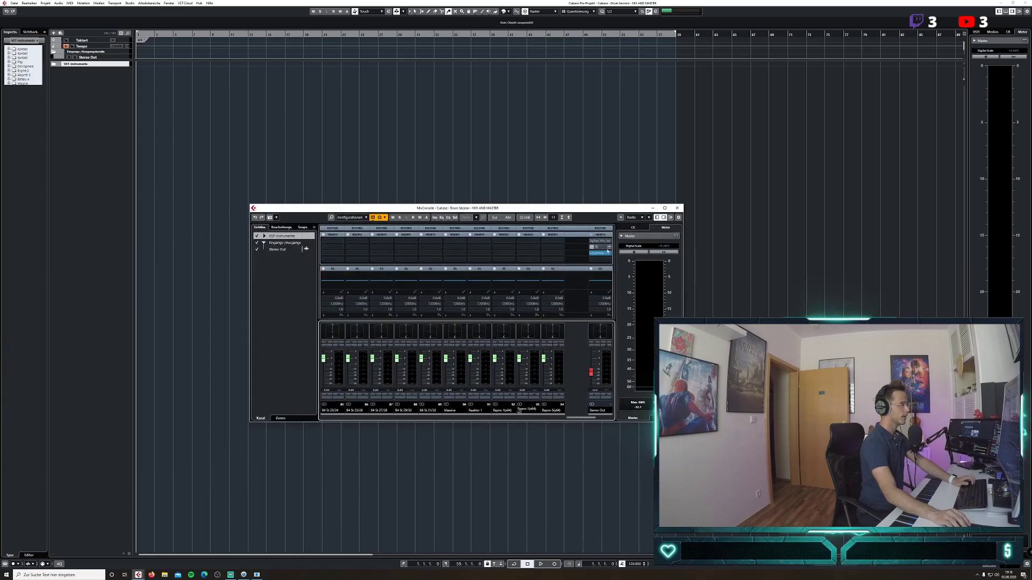
pyautogui.moveTo(604, 254); pyautogui.dragTo(603, 253)
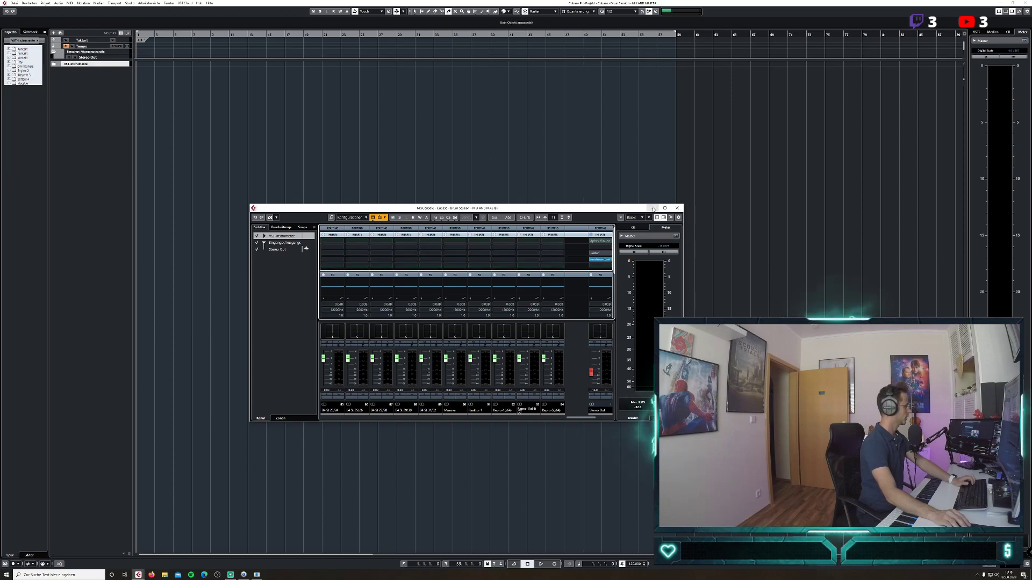
pyautogui.press('F3')
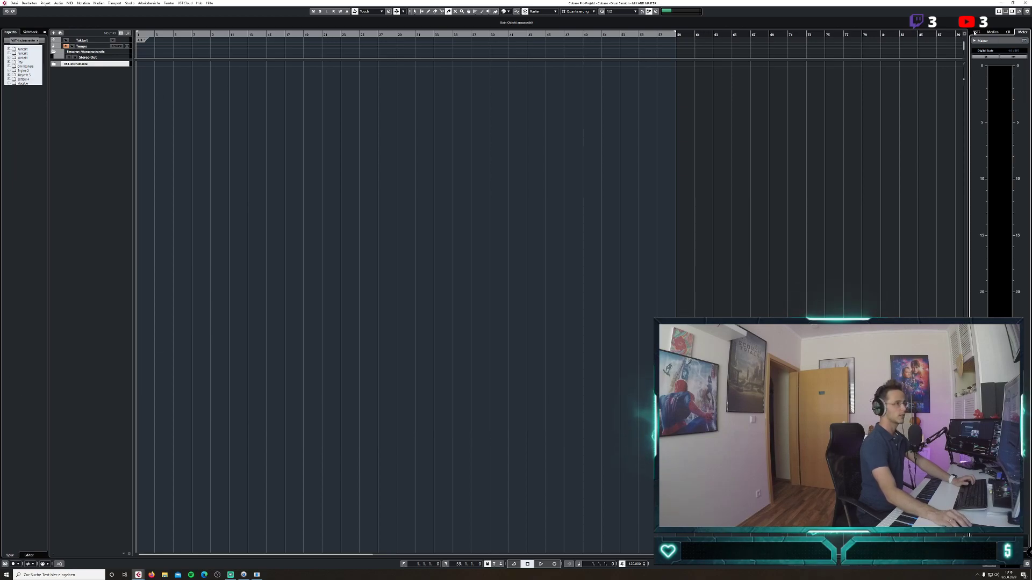
pyautogui.click(976, 32)
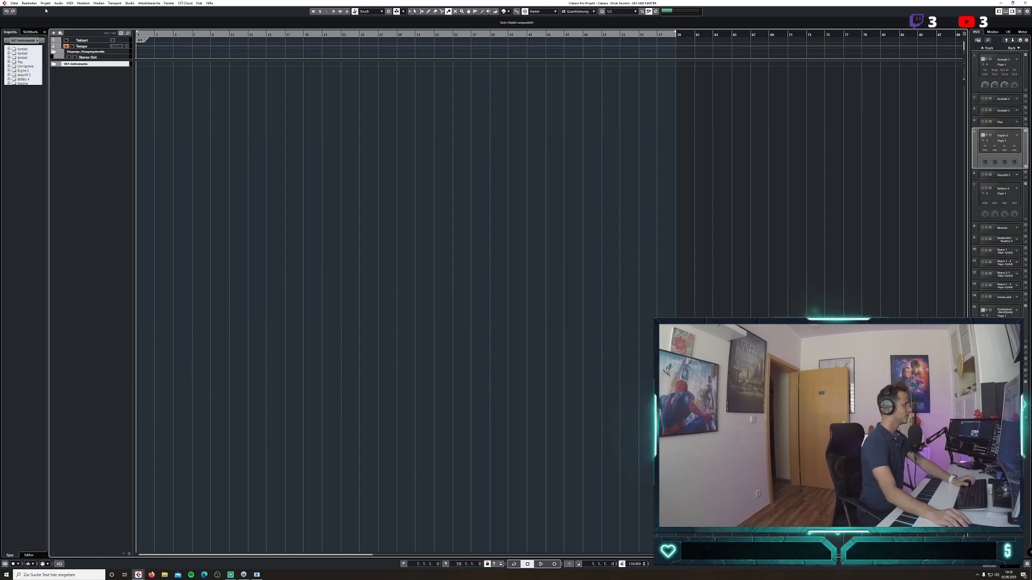
pyautogui.click(14, 3)
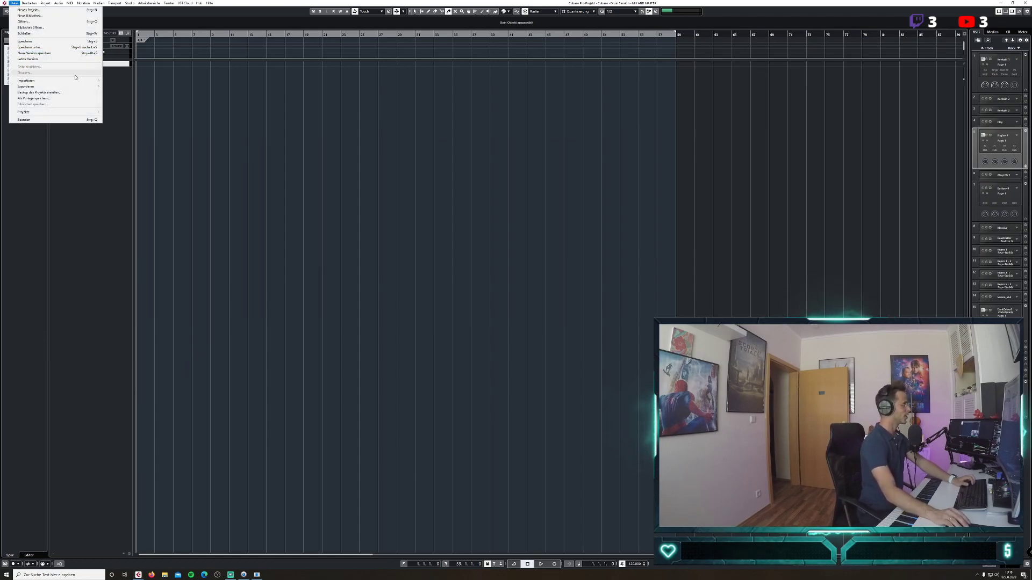
pyautogui.moveTo(81, 80)
pyautogui.click(119, 80)
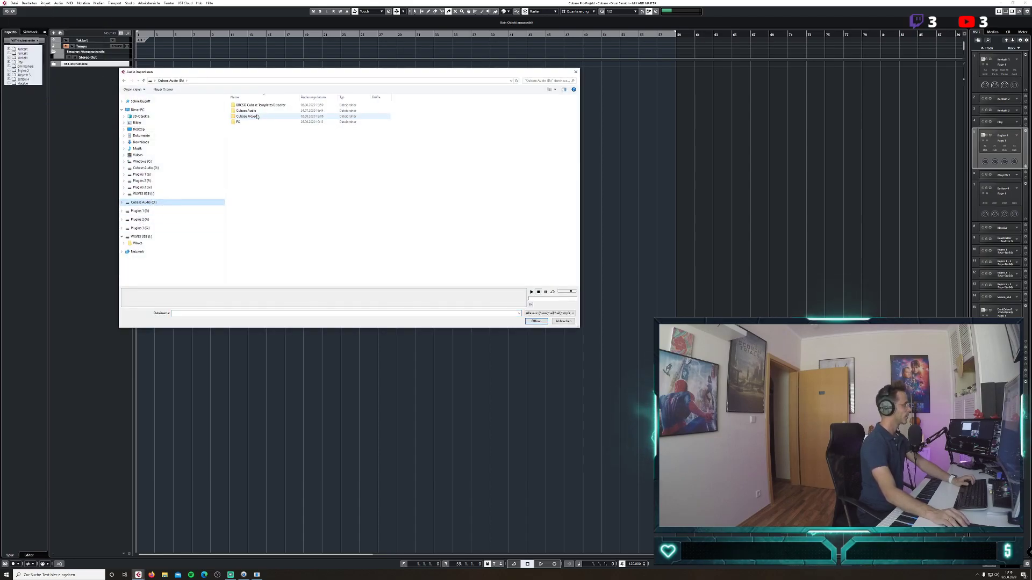
pyautogui.doubleClick(257, 118)
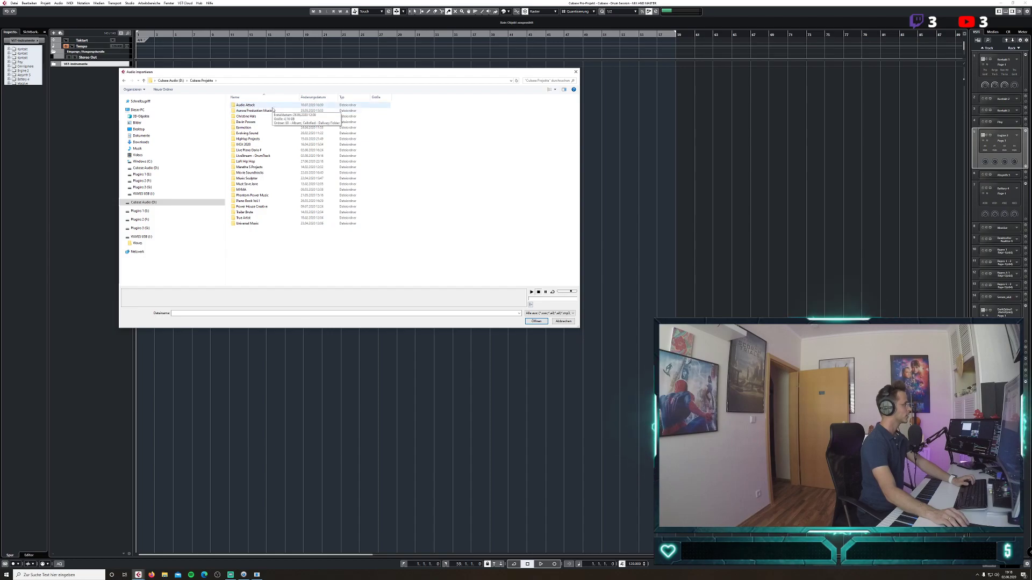
pyautogui.click(125, 80)
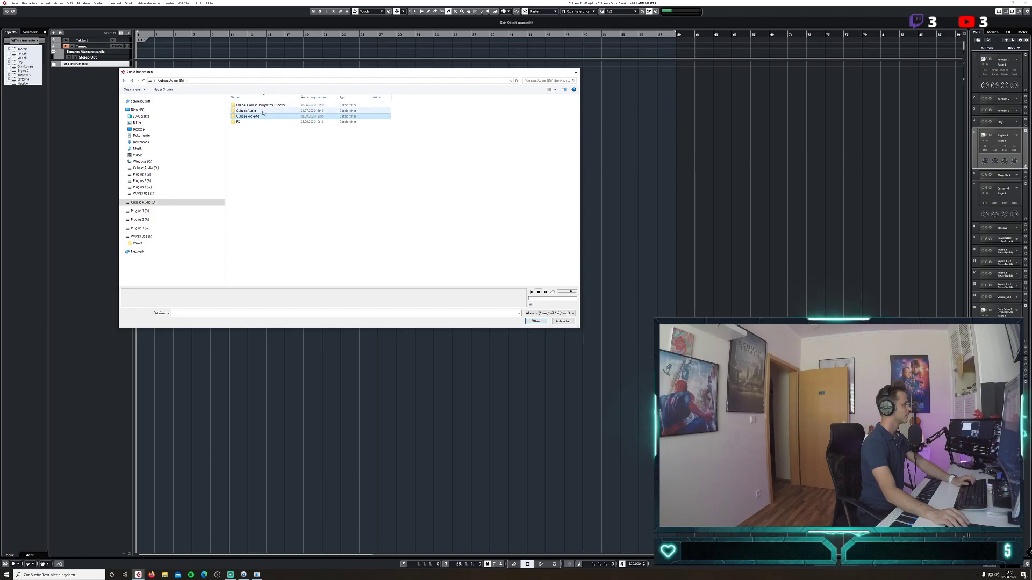
pyautogui.click(576, 71)
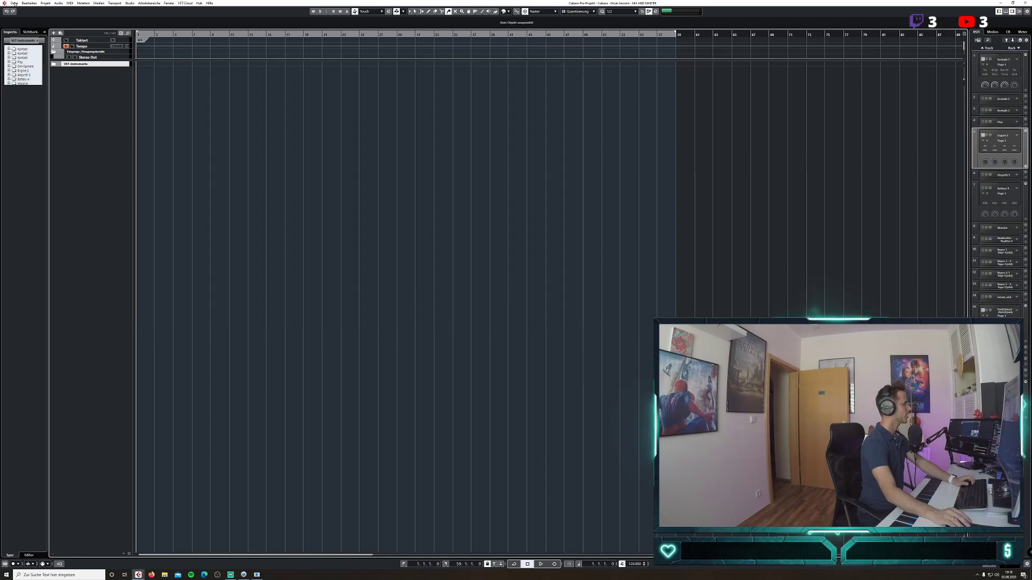
# Look up the destination folder of the exported stems in the audio mixdown export settings.
pyautogui.click(14, 3)
pyautogui.moveTo(80, 86)
pyautogui.click(122, 86)
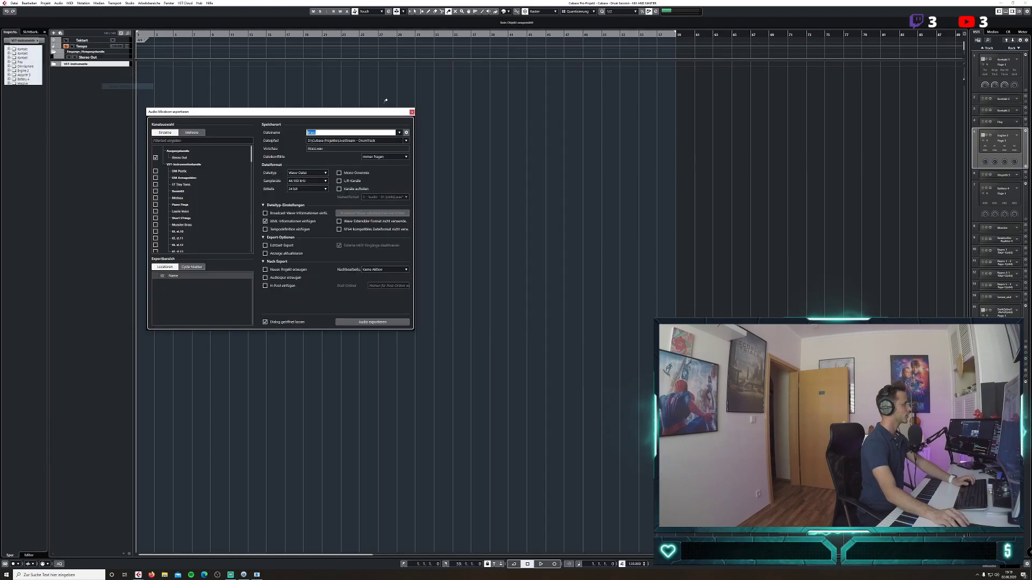
pyautogui.click(412, 113)
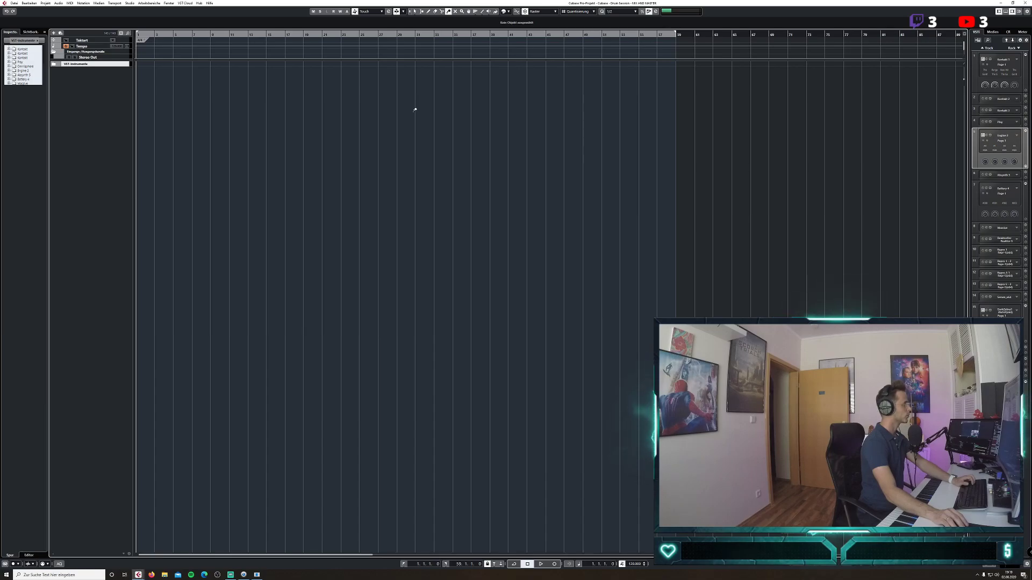
# Import all exported stem files from the "LiveStream - DrumTrack" folder in Cubase Projekte, placing each on its own track.
pyautogui.click(14, 3)
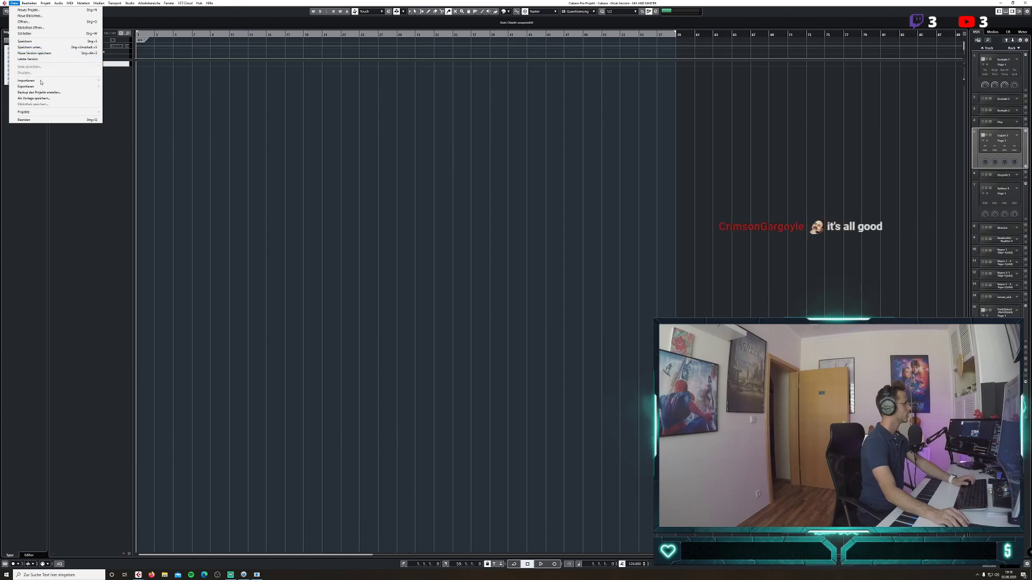
pyautogui.moveTo(32, 86)
pyautogui.click(132, 81)
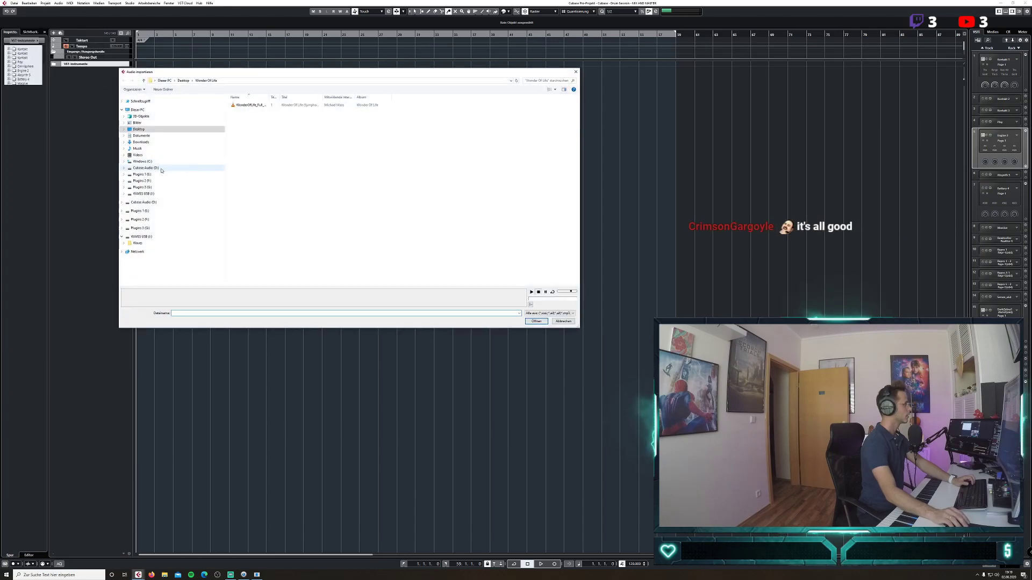
pyautogui.doubleClick(258, 116)
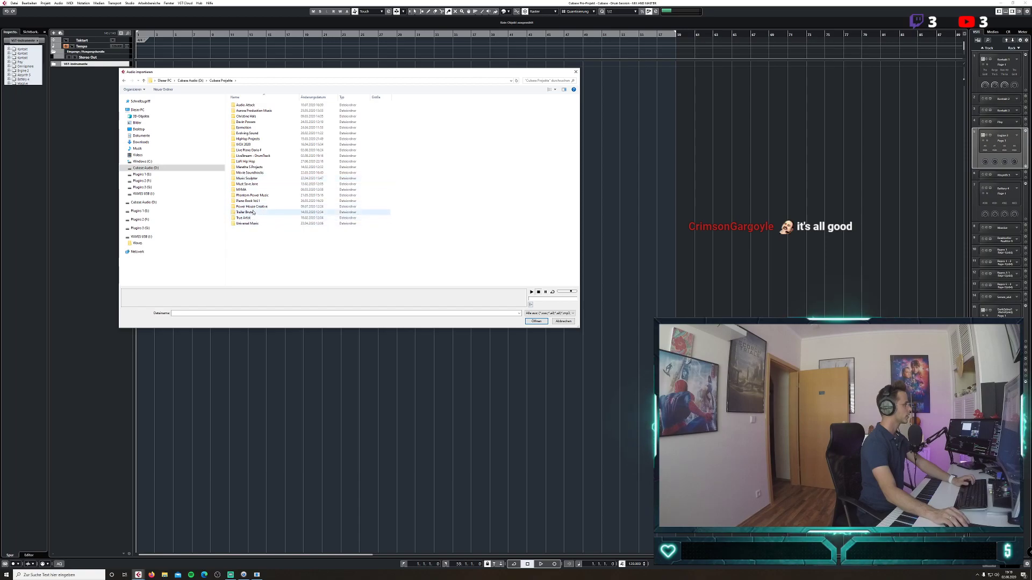
pyautogui.doubleClick(259, 157)
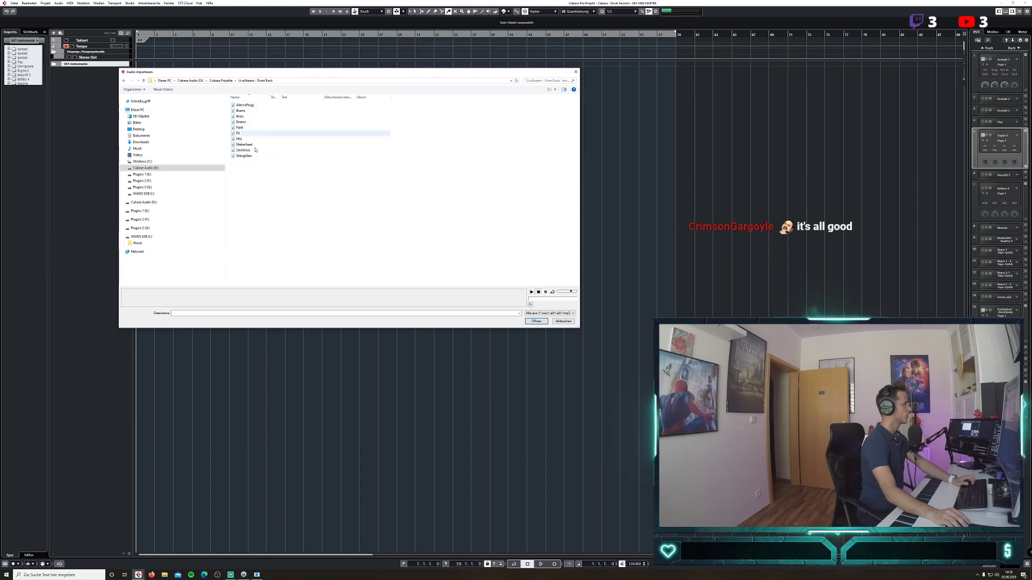
pyautogui.moveTo(257, 183); pyautogui.dragTo(246, 103)
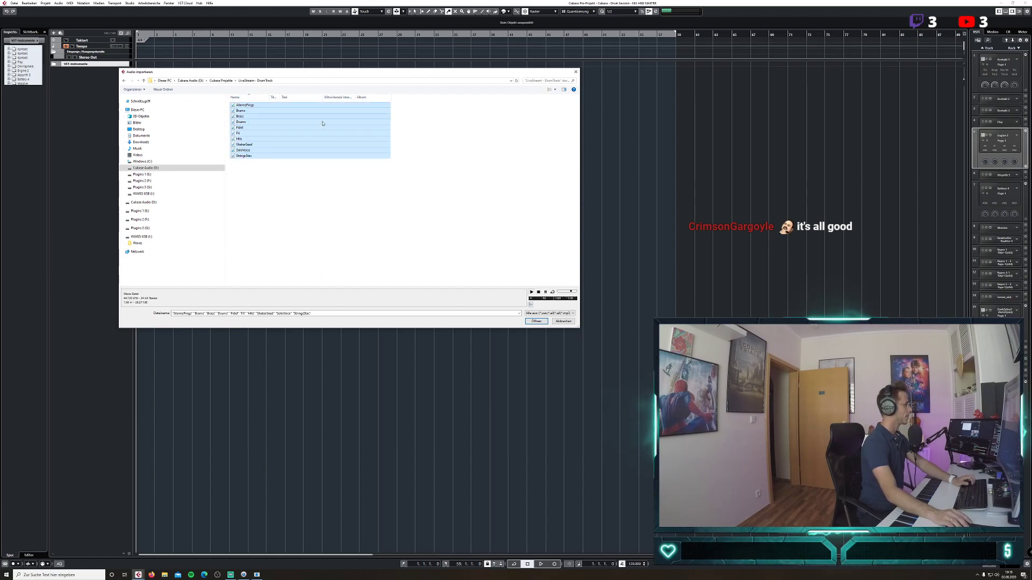
pyautogui.click(539, 323)
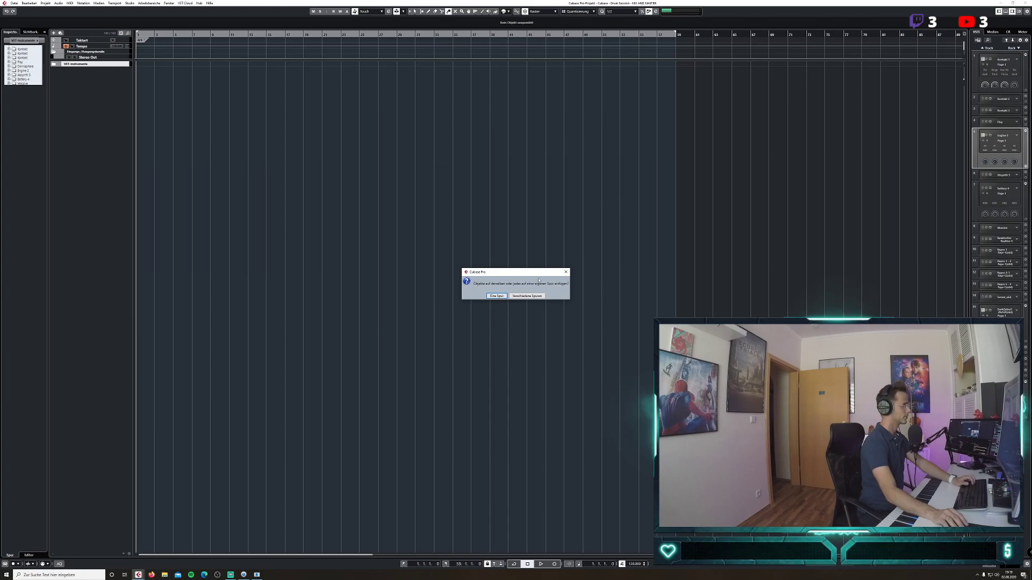
pyautogui.click(527, 296)
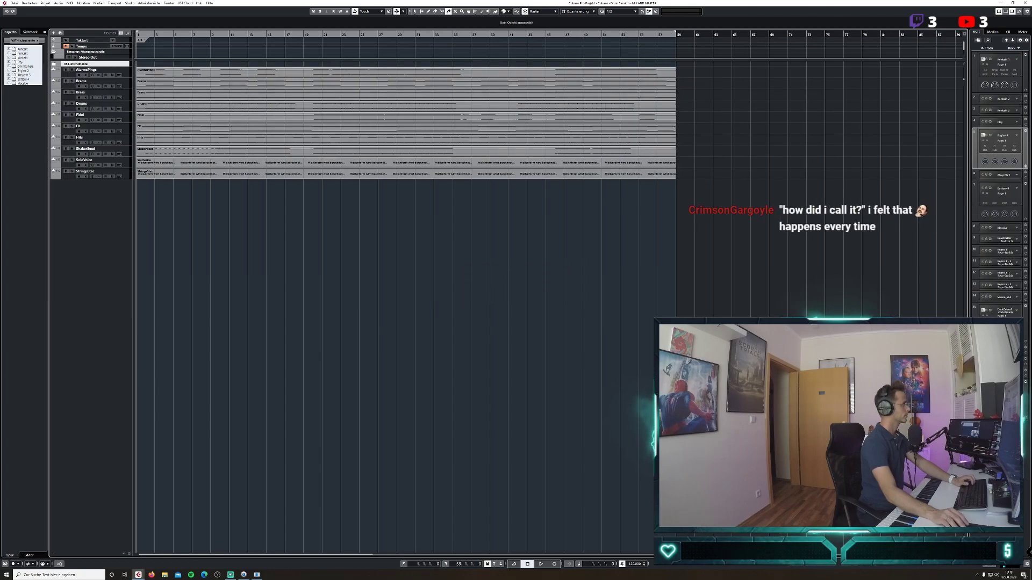
# Enlarge the heights of the imported stem tracks and magnify the timeline slightly so the waveforms are readable.
pyautogui.hotkey('shift', 'h')
pyautogui.hotkey('shift', 'h')
pyautogui.hotkey('shift', 'h')
pyautogui.hotkey('shift', 'h')
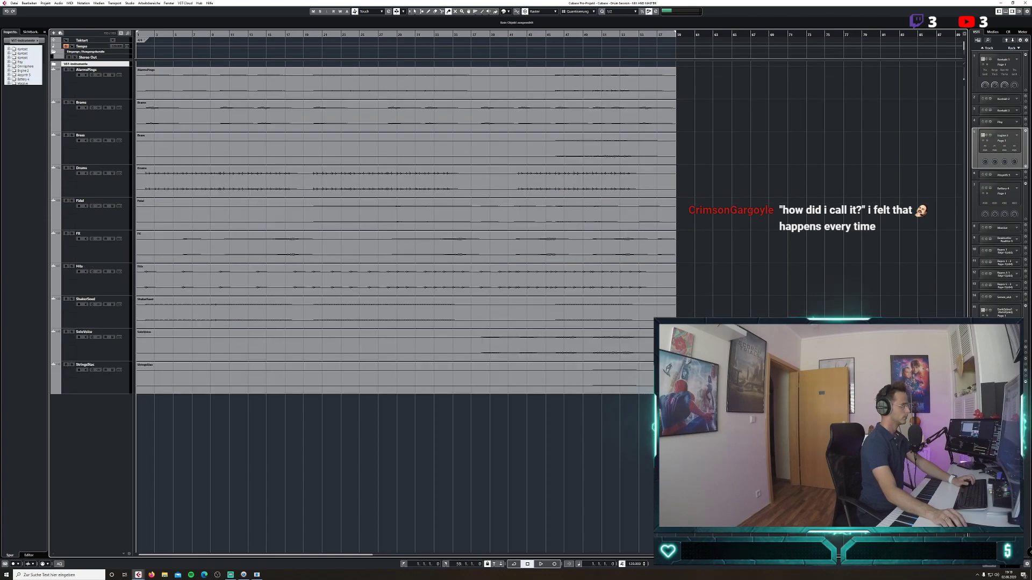
pyautogui.hotkey('shift', 'h')
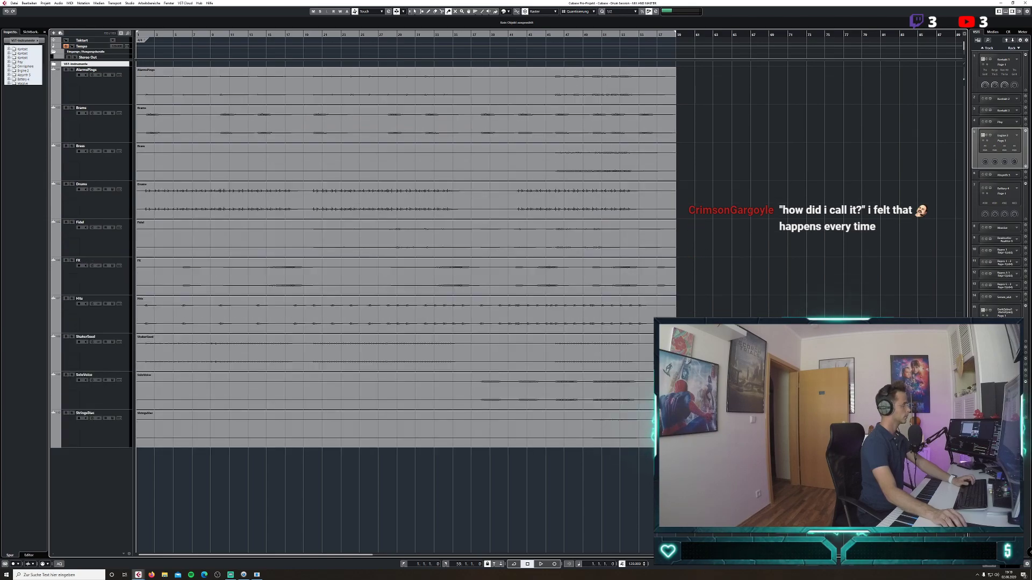
pyautogui.click(149, 36)
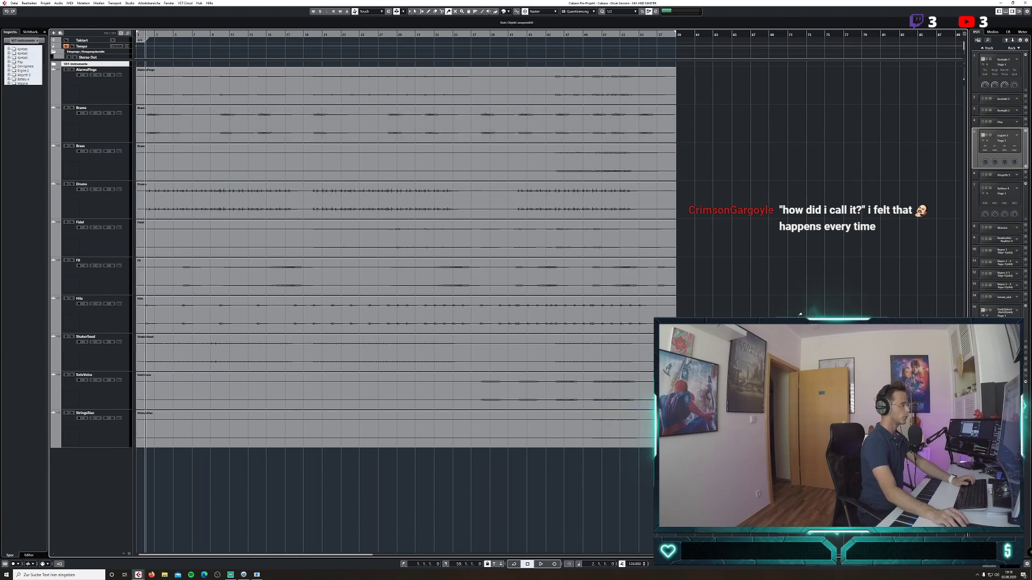
pyautogui.press('h')
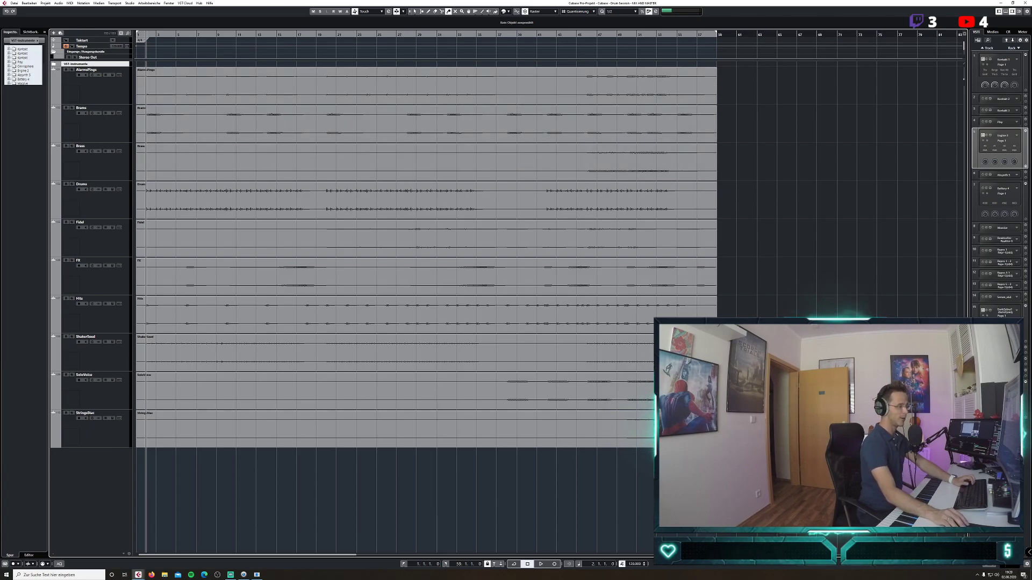
pyautogui.hotkey('shift', 'h')
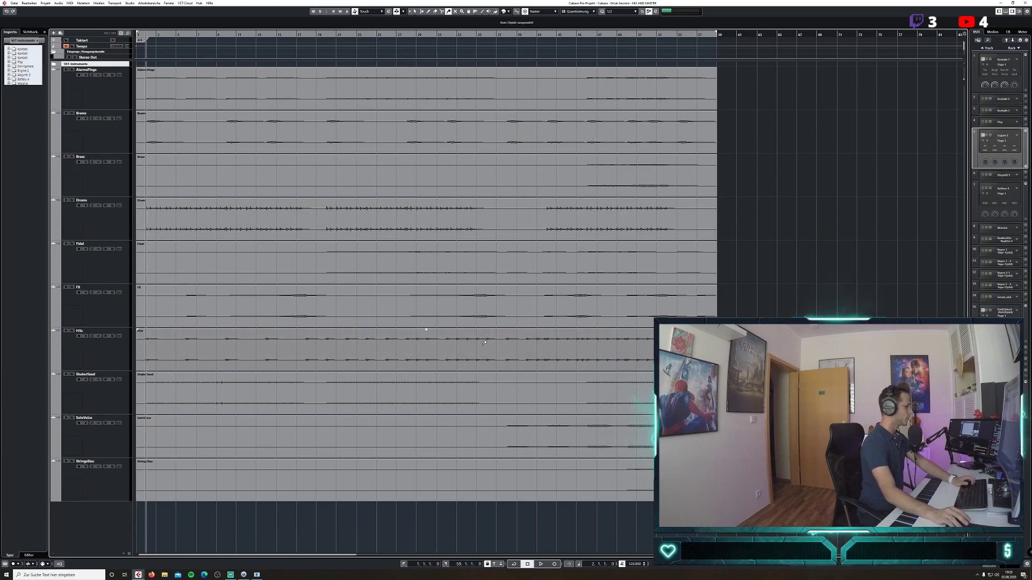
# Play the stems from the project start, raise the Stereo Out fader in the MixConsole to the other channels' level, and stop playback.
pyautogui.press('Home')
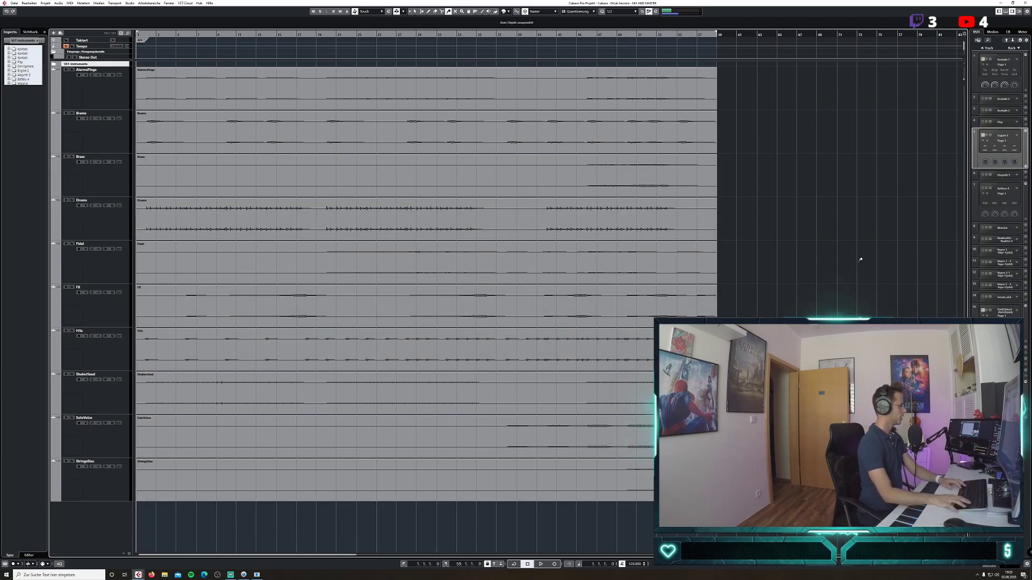
pyautogui.press('space')
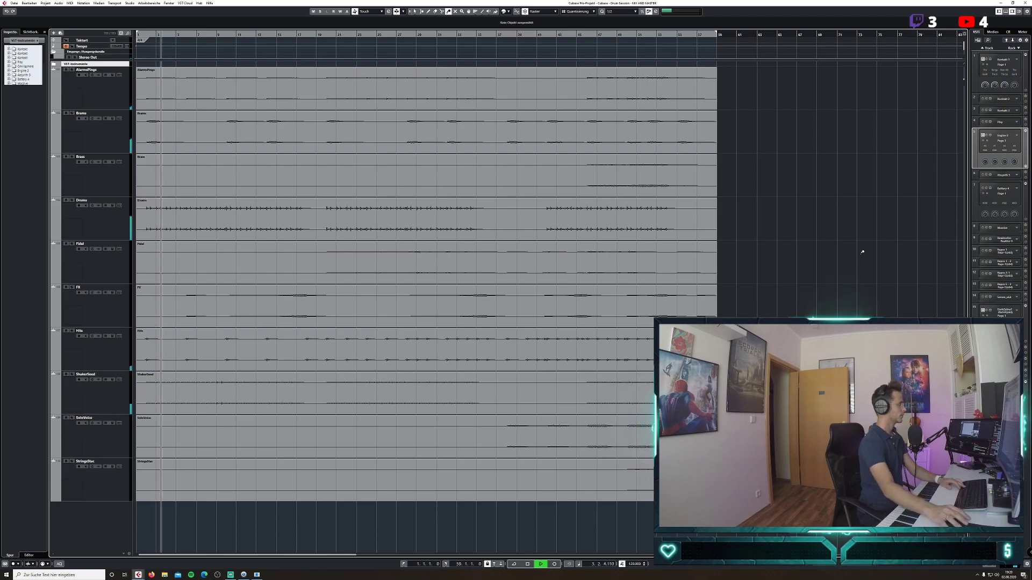
pyautogui.click(130, 3)
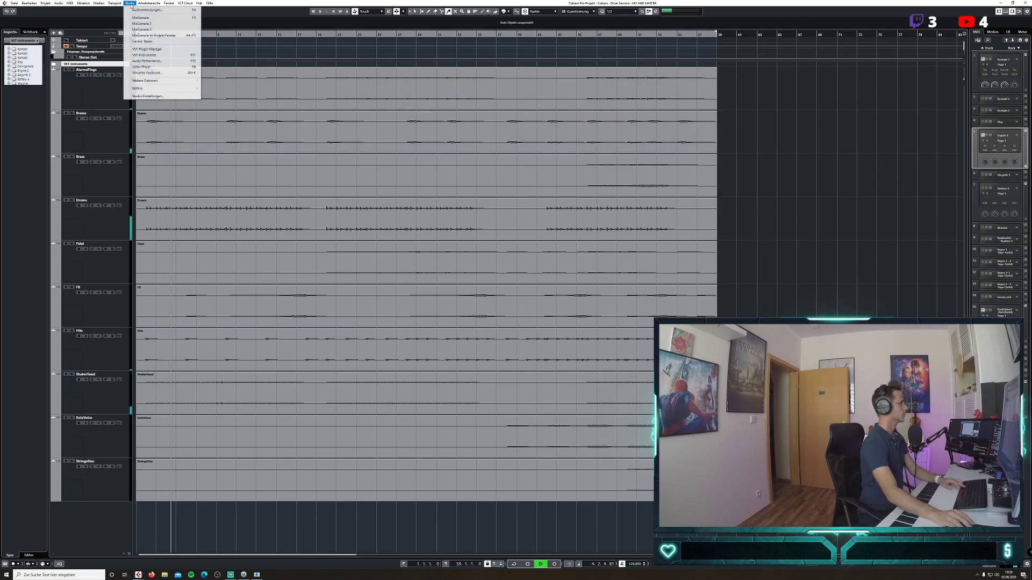
pyautogui.click(144, 11)
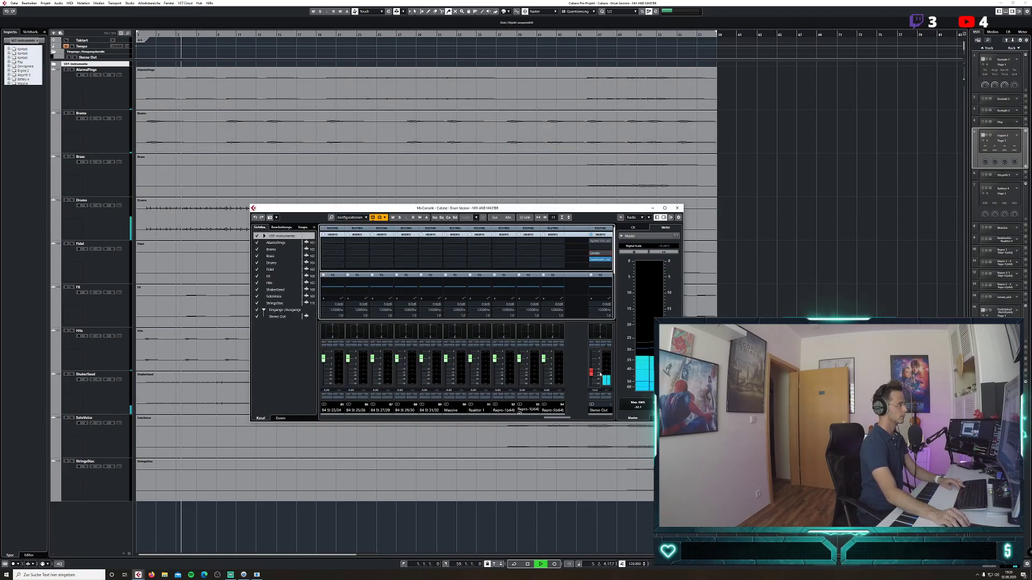
pyautogui.moveTo(591, 373); pyautogui.dragTo(593, 365)
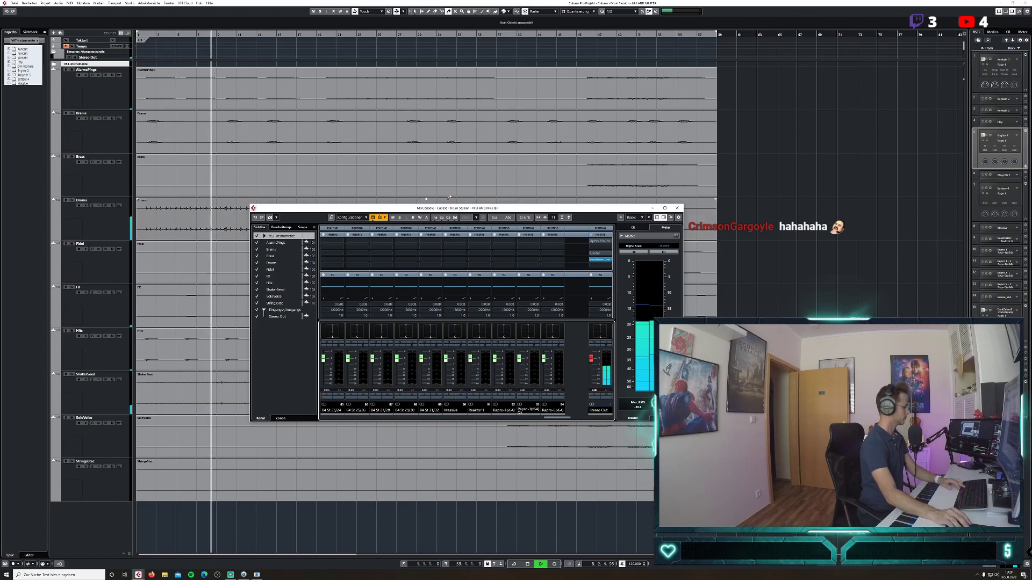
pyautogui.moveTo(467, 209); pyautogui.dragTo(742, 138)
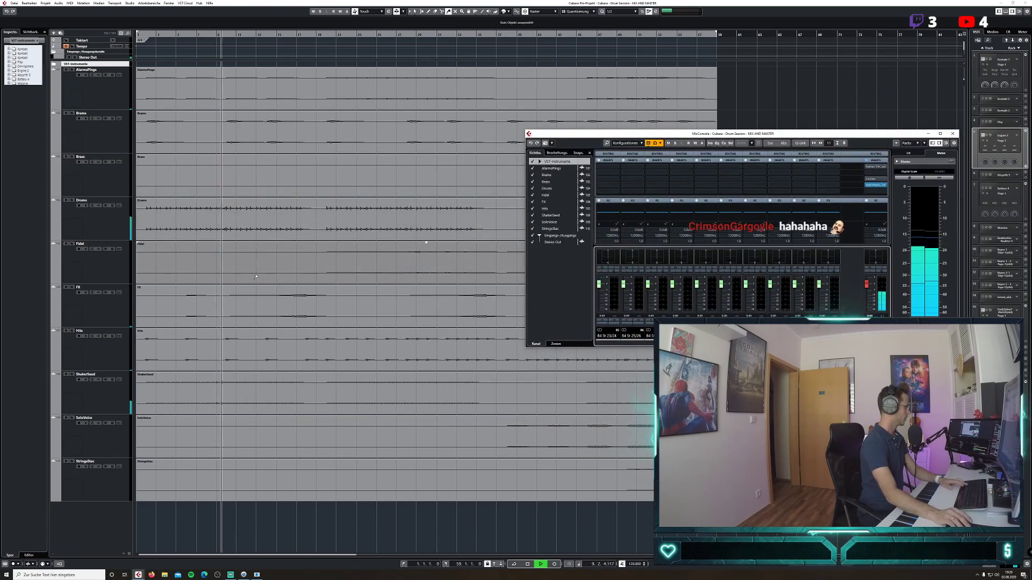
pyautogui.press('space')
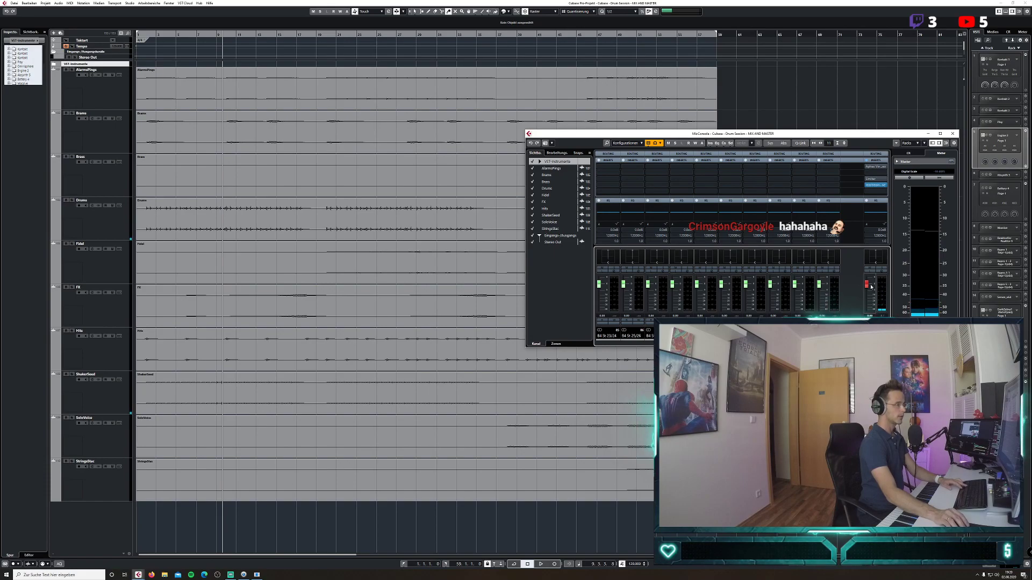
# Remove the upper two insert effects from the Stereo Out channel in the MixConsole, keeping the lowest one.
pyautogui.moveTo(870, 181)
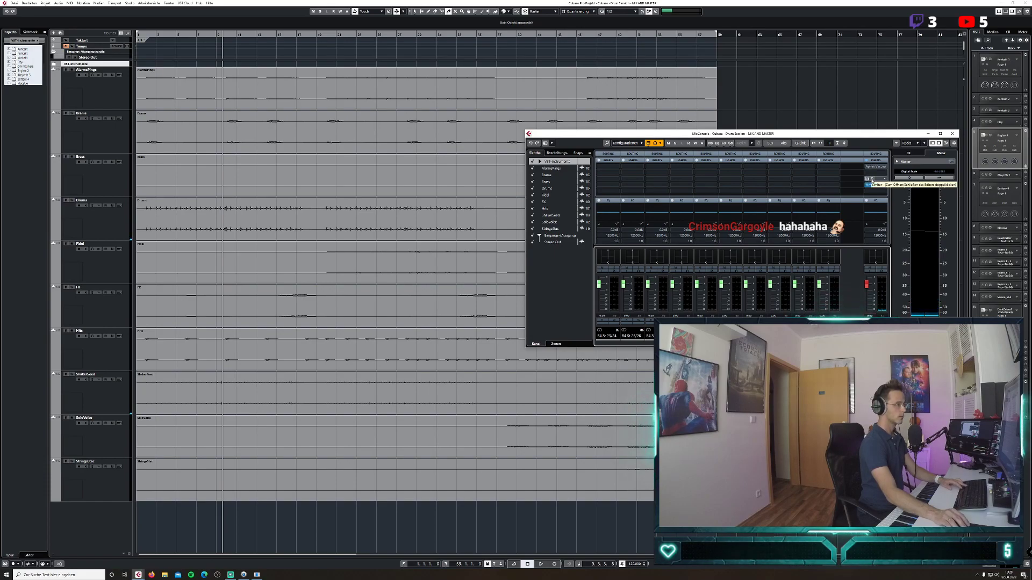
pyautogui.moveTo(864, 136); pyautogui.dragTo(492, 138)
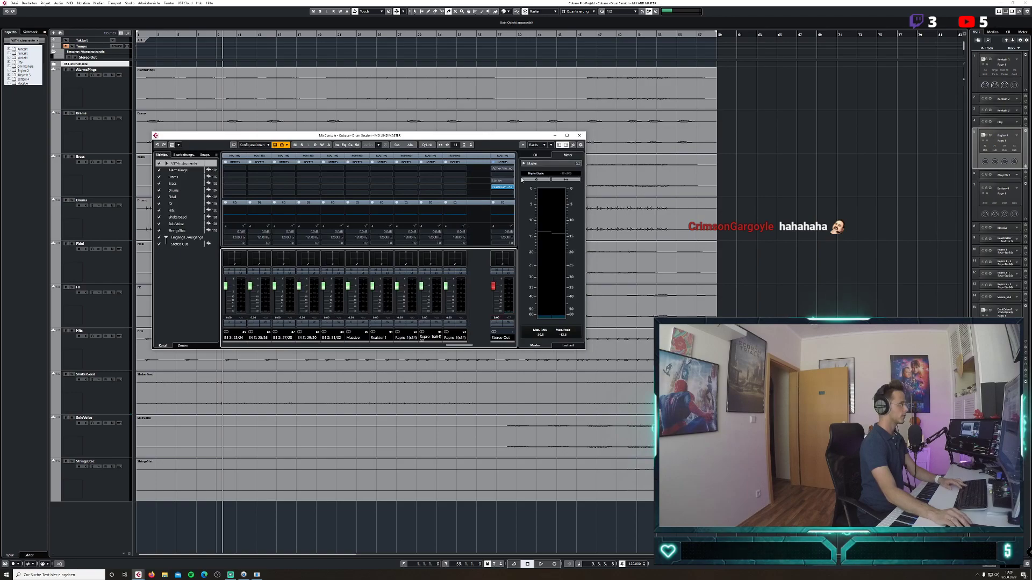
pyautogui.click(504, 175)
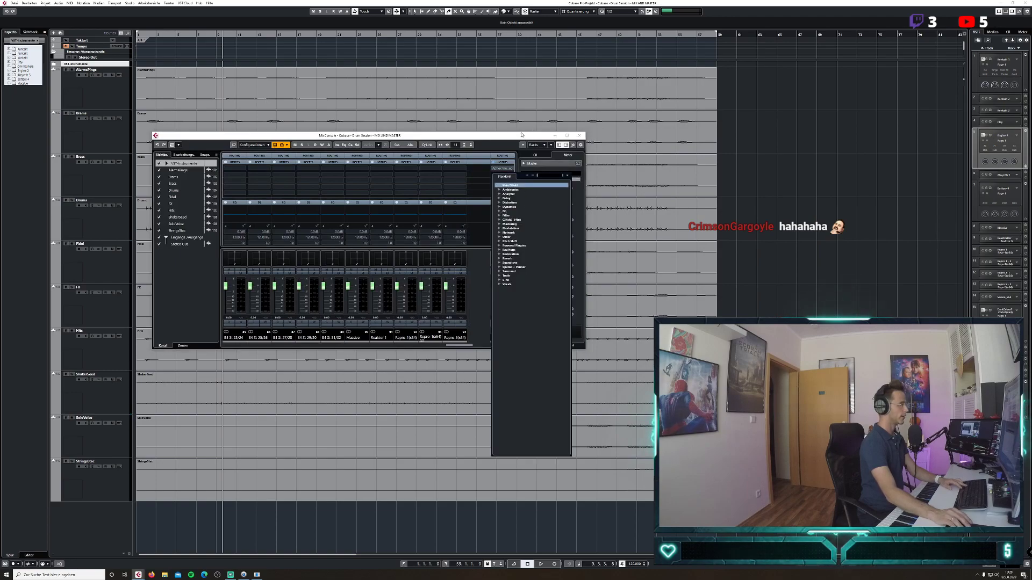
pyautogui.click(521, 135)
pyautogui.click(512, 168)
pyautogui.click(510, 179)
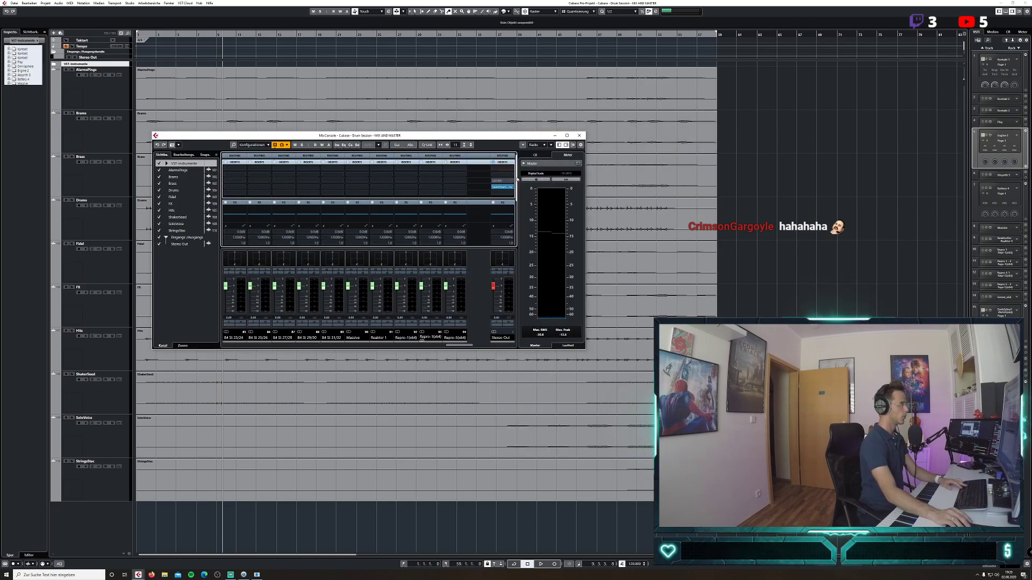
pyautogui.click(512, 181)
pyautogui.click(511, 191)
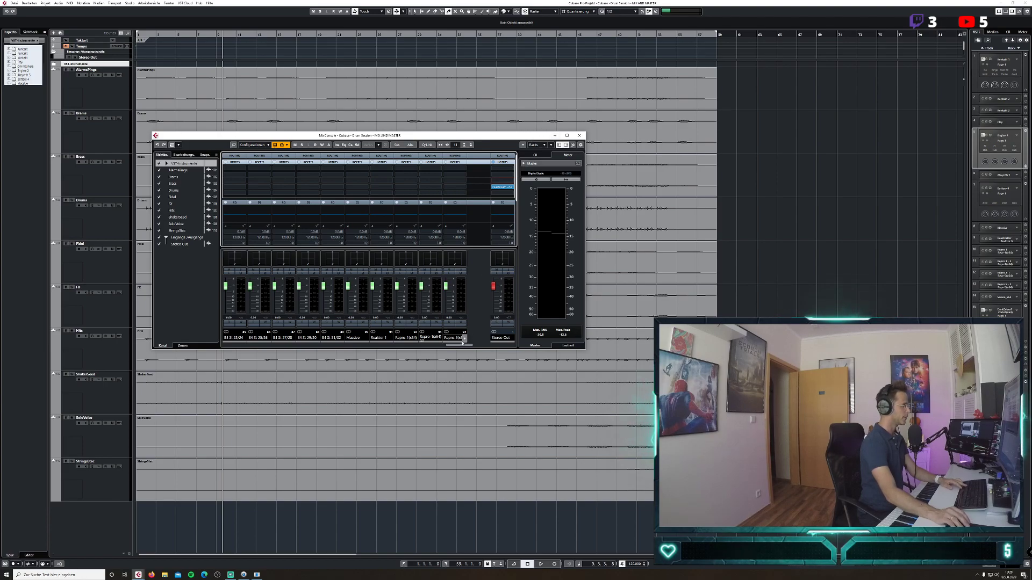
# Check the first channels in the MixConsole, close it and return the playhead to the project start.
pyautogui.moveTo(464, 343); pyautogui.dragTo(222, 336)
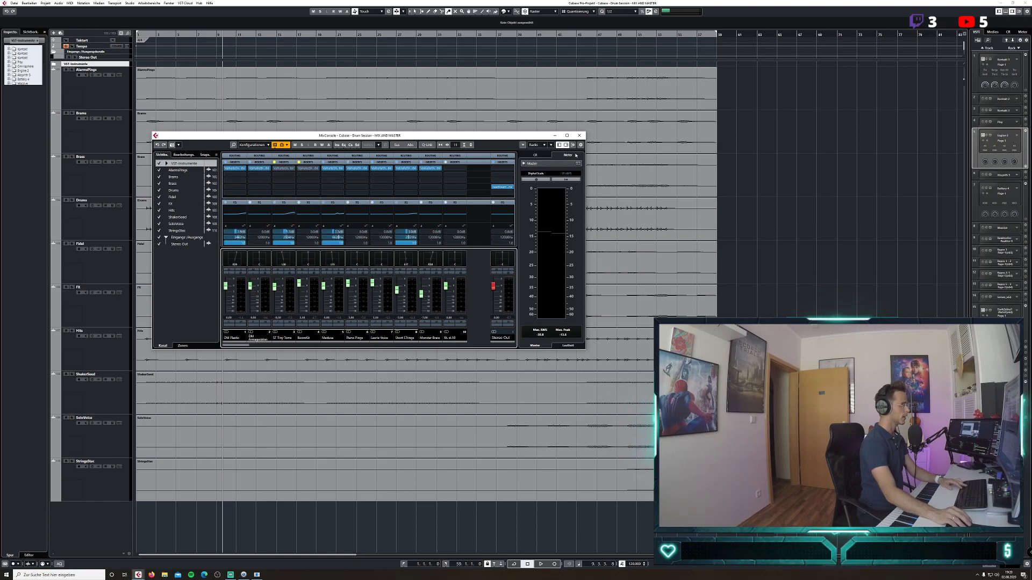
pyautogui.click(579, 136)
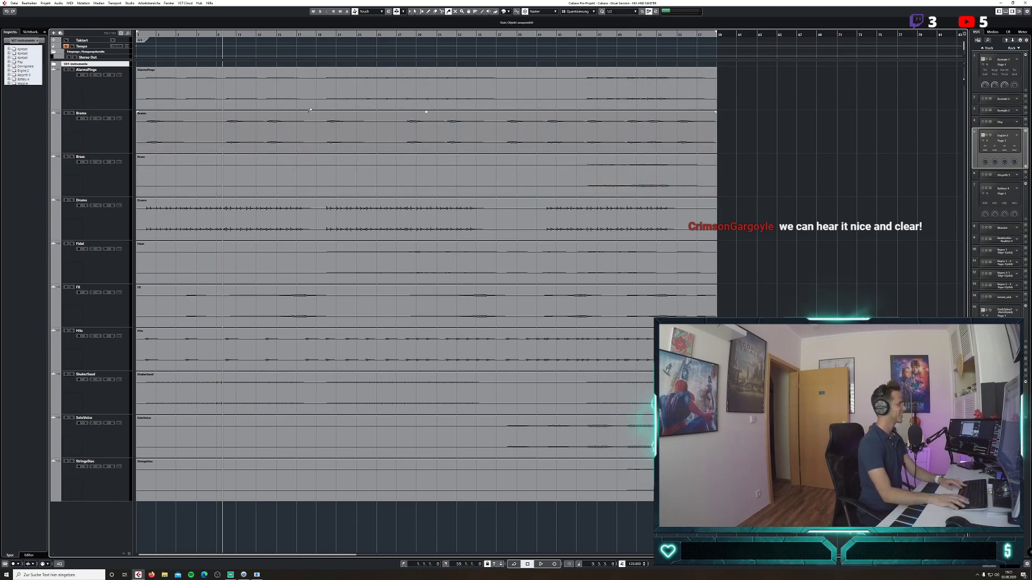
pyautogui.press('Home')
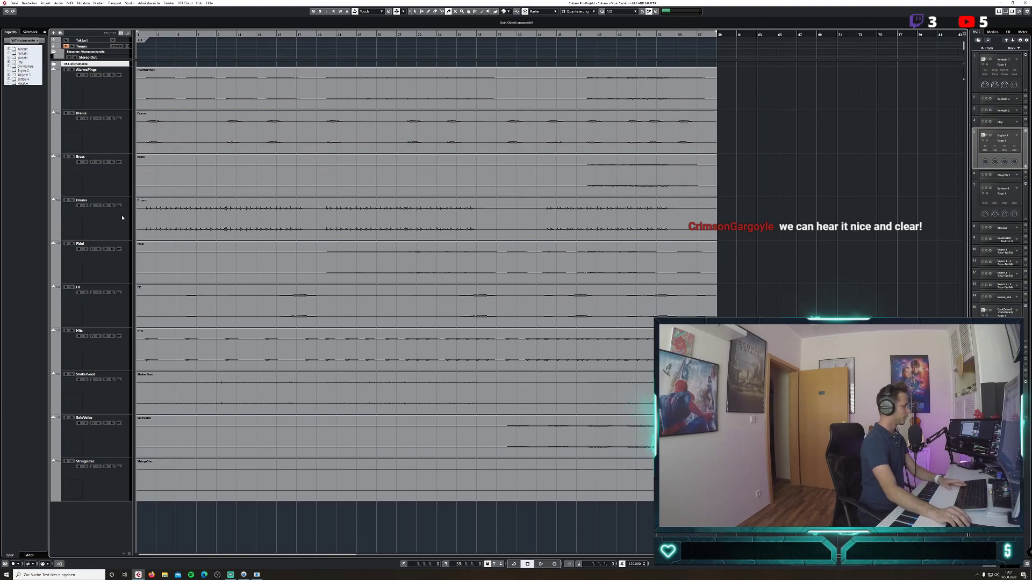
# Move the Drums and shaker tracks to the beginning of the track list and group them in a new folder named Drums.
pyautogui.moveTo(122, 217); pyautogui.dragTo(128, 93)
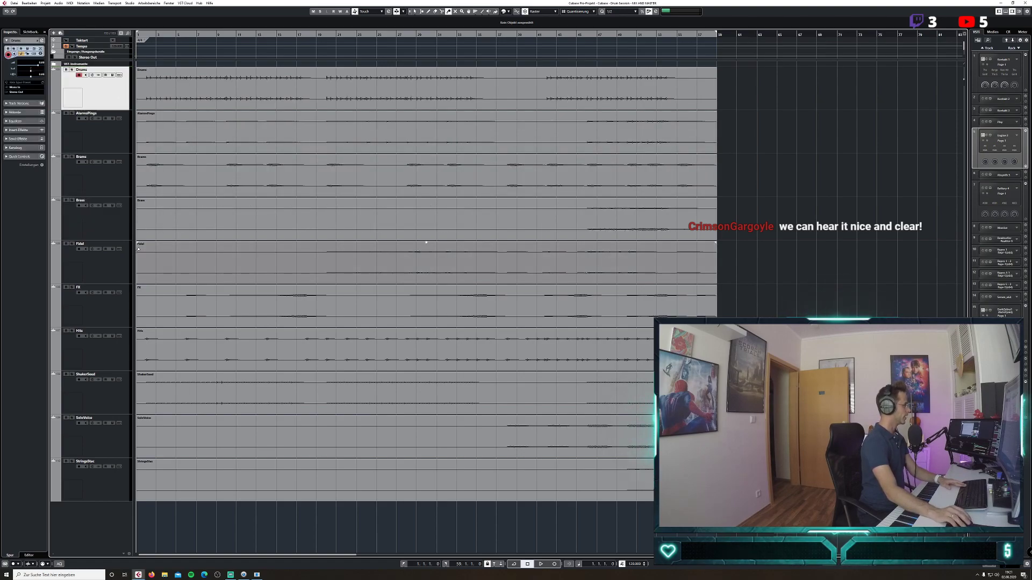
pyautogui.moveTo(124, 398); pyautogui.dragTo(127, 132)
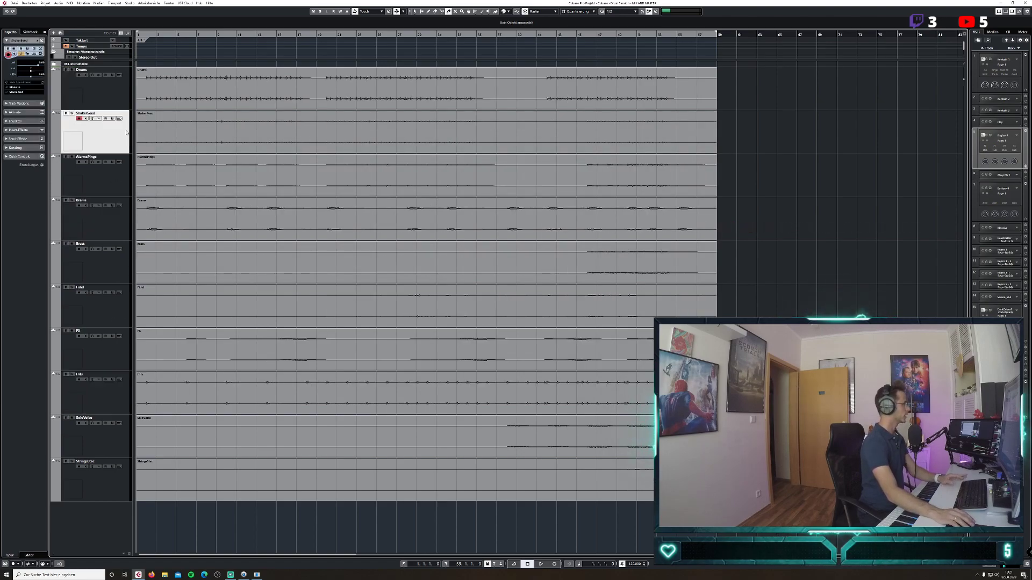
pyautogui.keyDown('shift'); pyautogui.click(124, 100); pyautogui.keyUp('shift')
pyautogui.rightClick(124, 100)
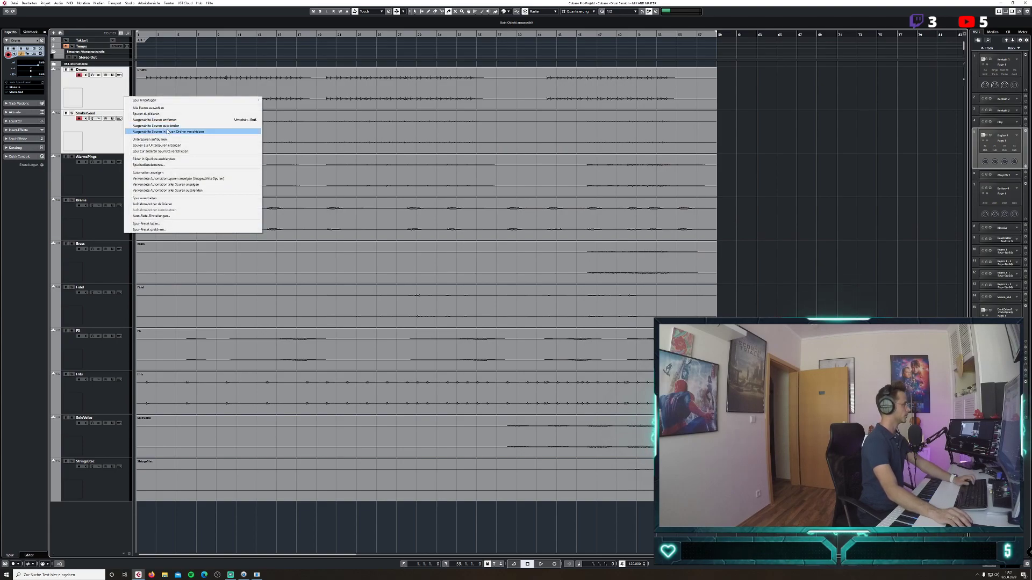
pyautogui.click(161, 132)
pyautogui.doubleClick(96, 71)
pyautogui.write('D')
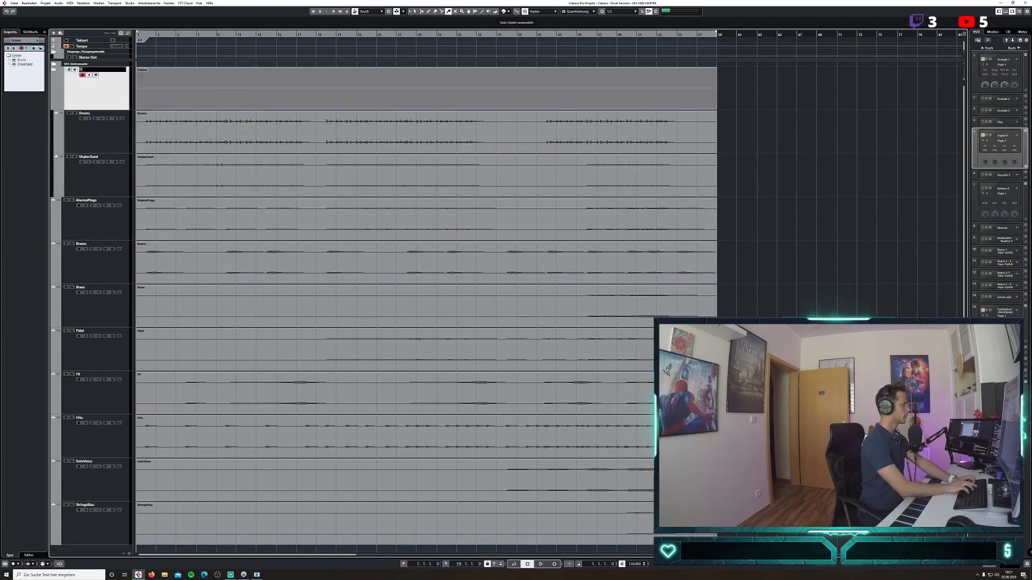
pyautogui.write('rums')
pyautogui.press('Return')
# Place the Hits track above the Drums folder and group the AlarmsPings and Brams tracks in a new folder named Tonal FX.
pyautogui.click(118, 440)
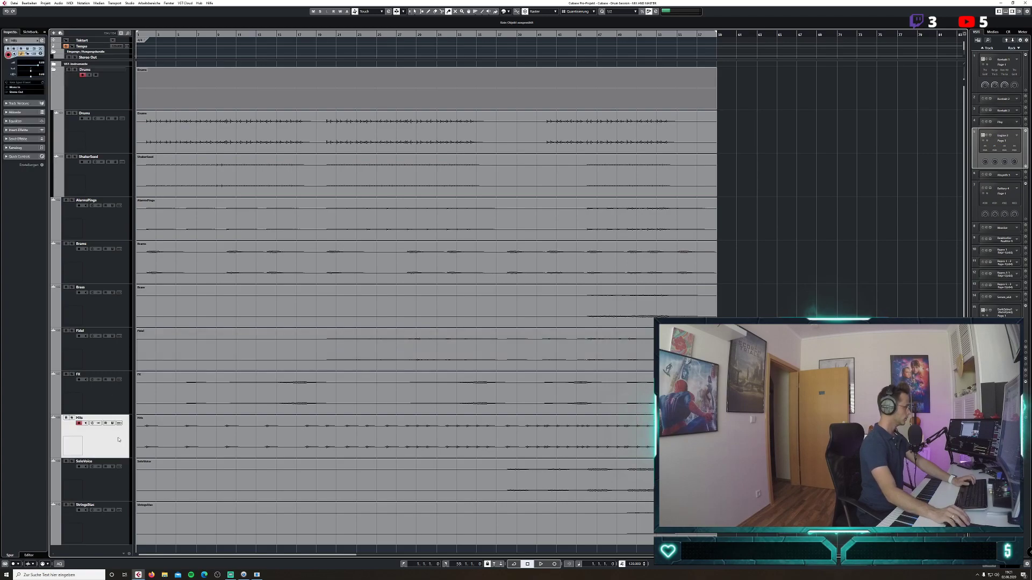
pyautogui.moveTo(120, 420); pyautogui.dragTo(136, 75)
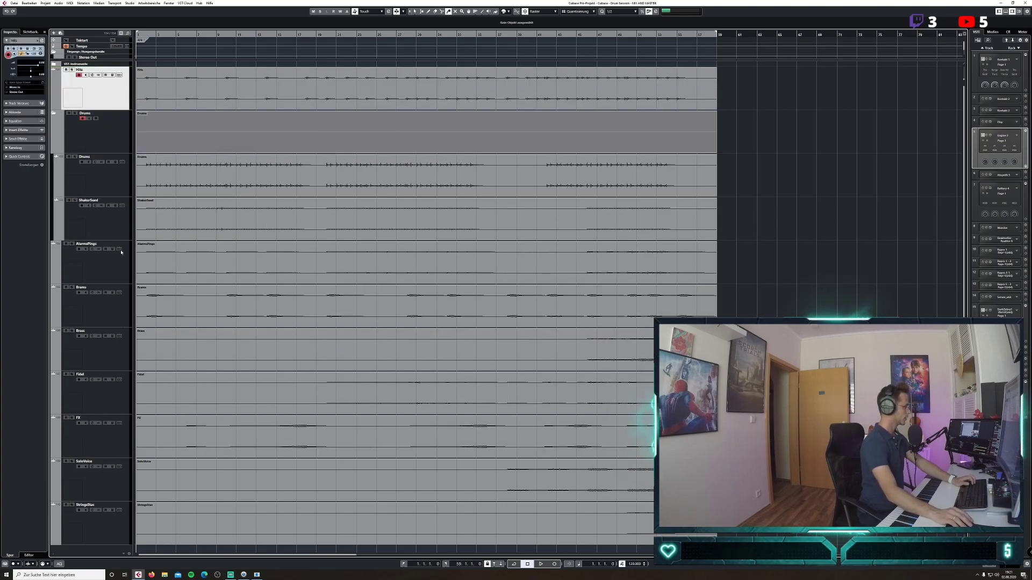
pyautogui.click(116, 263)
pyautogui.keyDown('shift'); pyautogui.click(122, 310); pyautogui.keyUp('shift')
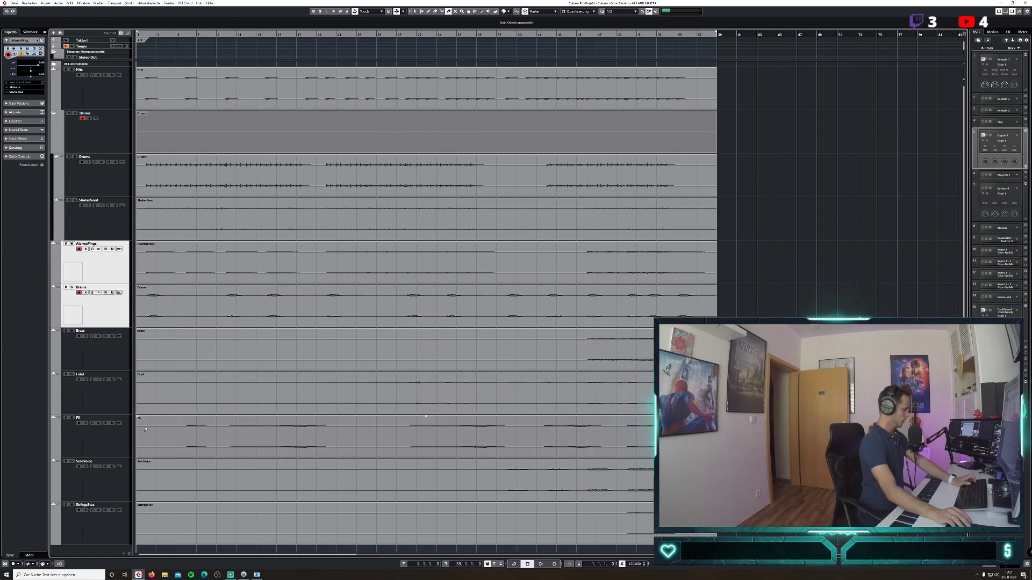
pyautogui.rightClick(117, 265)
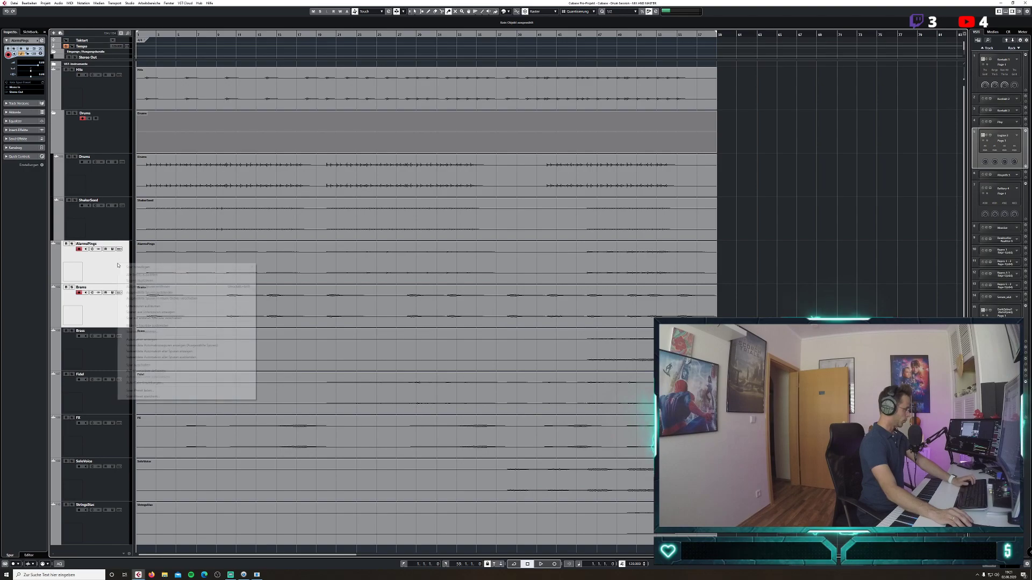
pyautogui.click(177, 298)
pyautogui.doubleClick(86, 245)
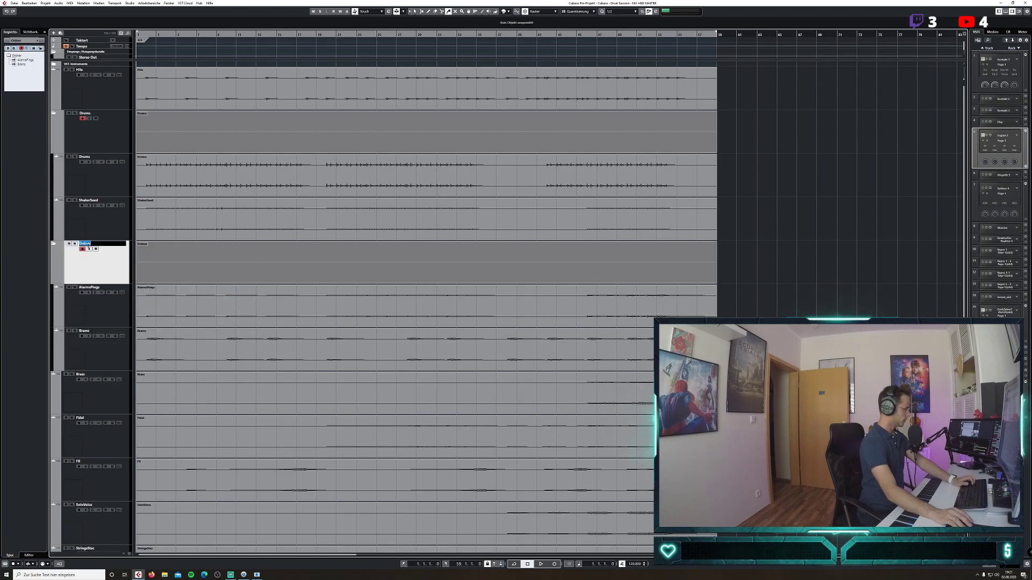
pyautogui.write('Tenal')
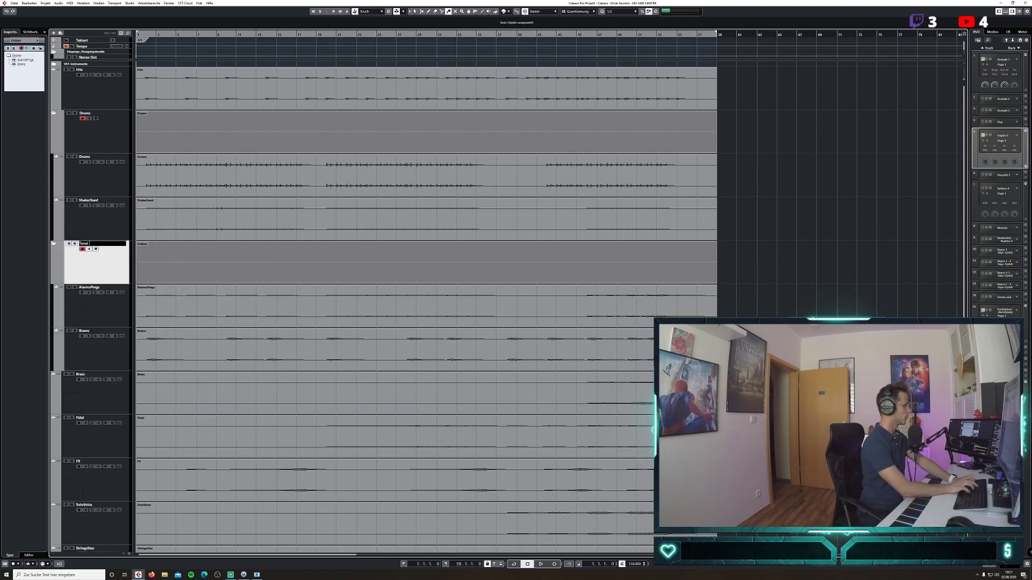
pyautogui.write(' FX')
pyautogui.press('Return')
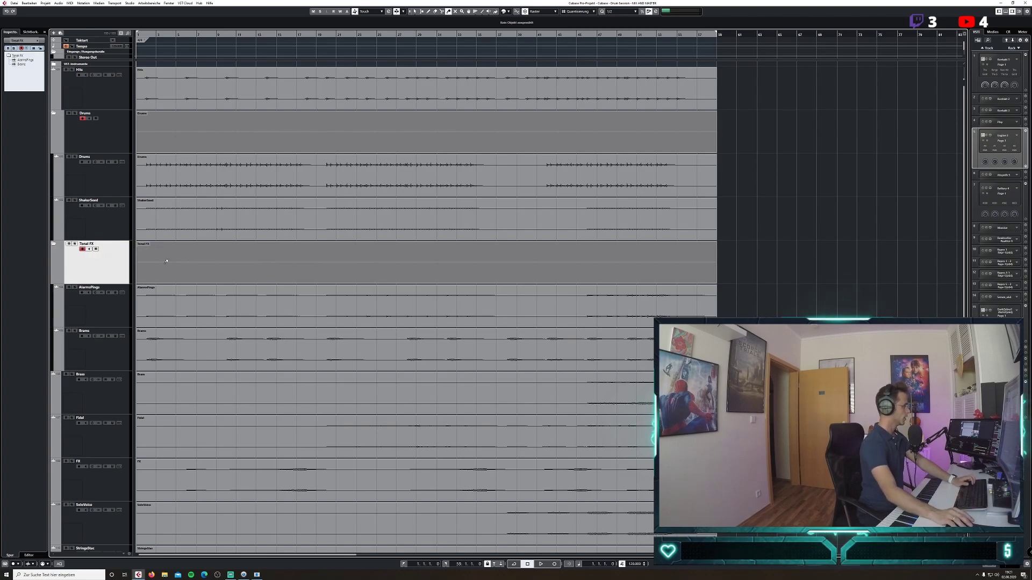
# Move the Brass track to the end of the track list, below the strings track.
pyautogui.scroll(-2, 602, 282)
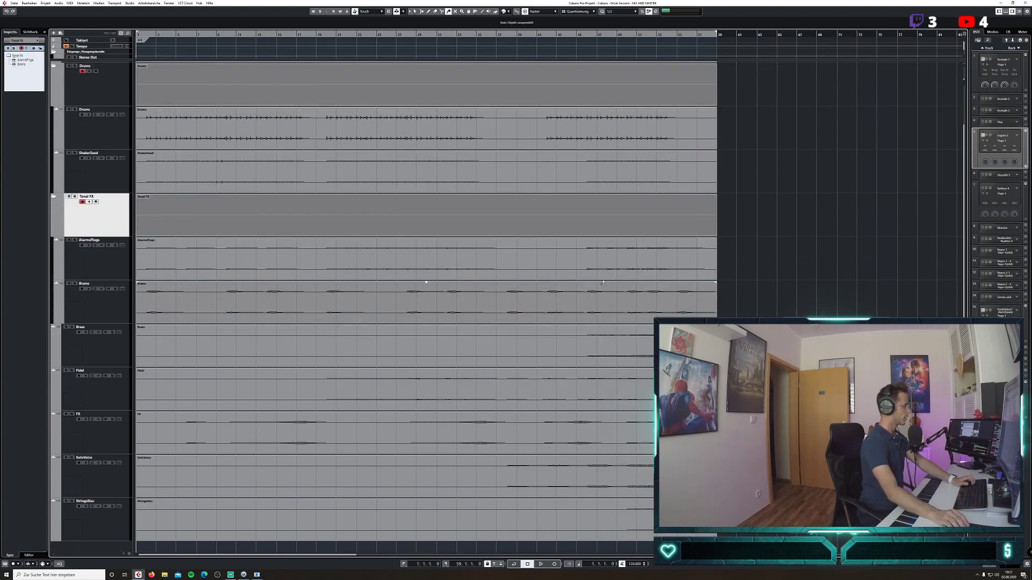
pyautogui.click(118, 356)
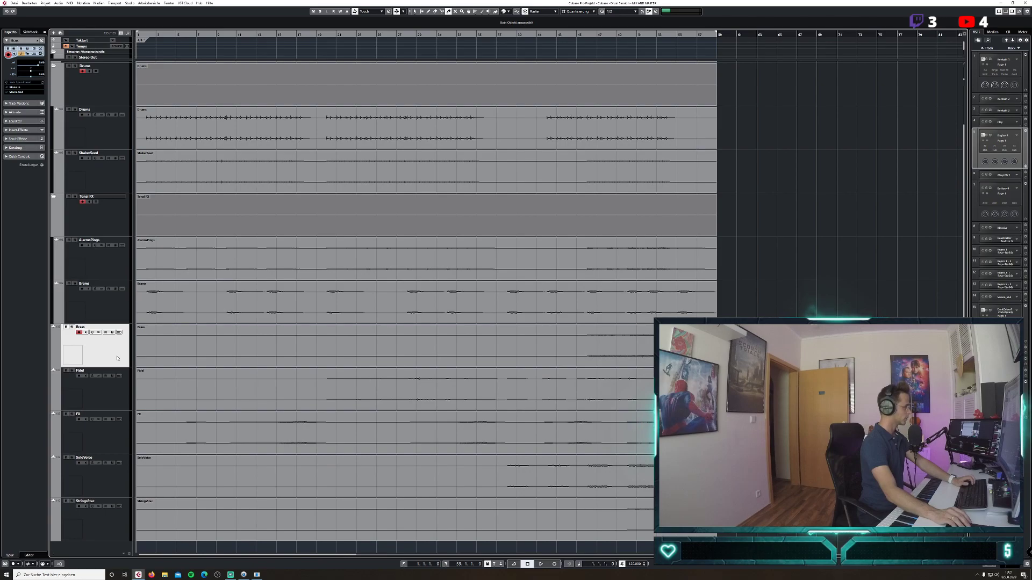
pyautogui.moveTo(100, 483); pyautogui.dragTo(97, 521)
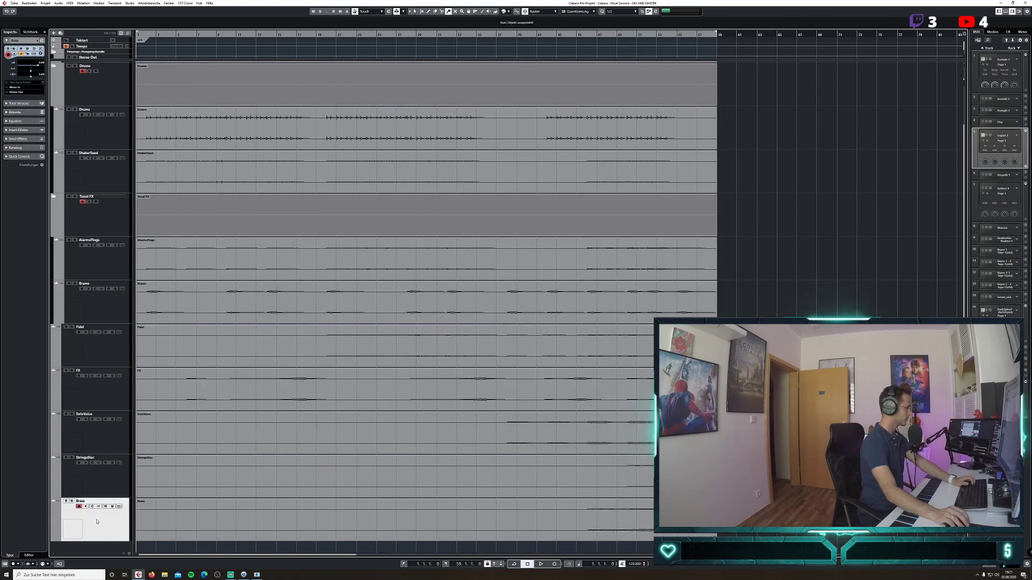
# Move the FX track up to sit between the Drums folder's tracks and the Tonal FX folder.
pyautogui.click(102, 444)
pyautogui.click(116, 406)
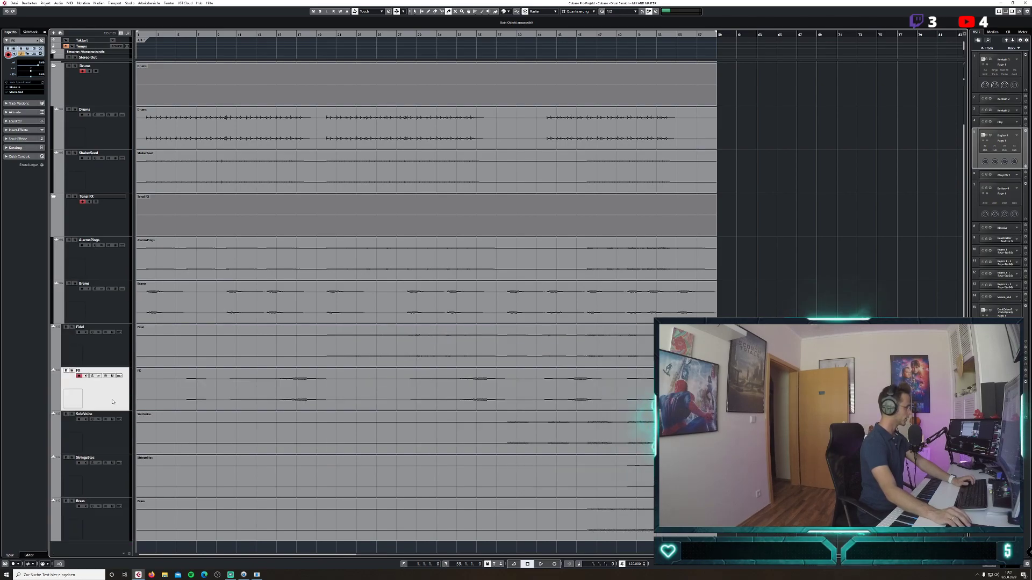
pyautogui.moveTo(109, 345); pyautogui.dragTo(109, 343)
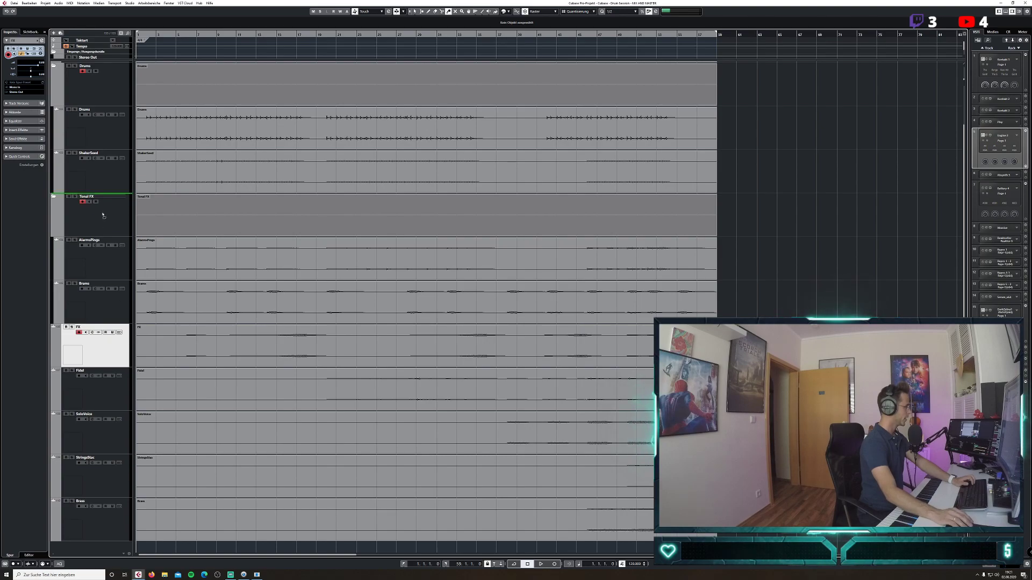
pyautogui.moveTo(102, 215); pyautogui.dragTo(102, 213)
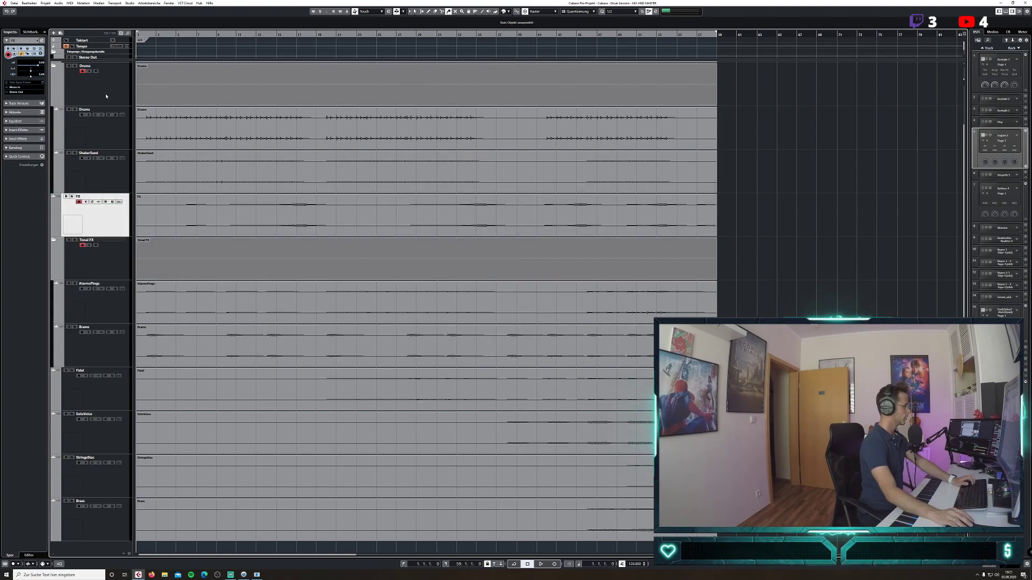
pyautogui.scroll(1, 106, 96)
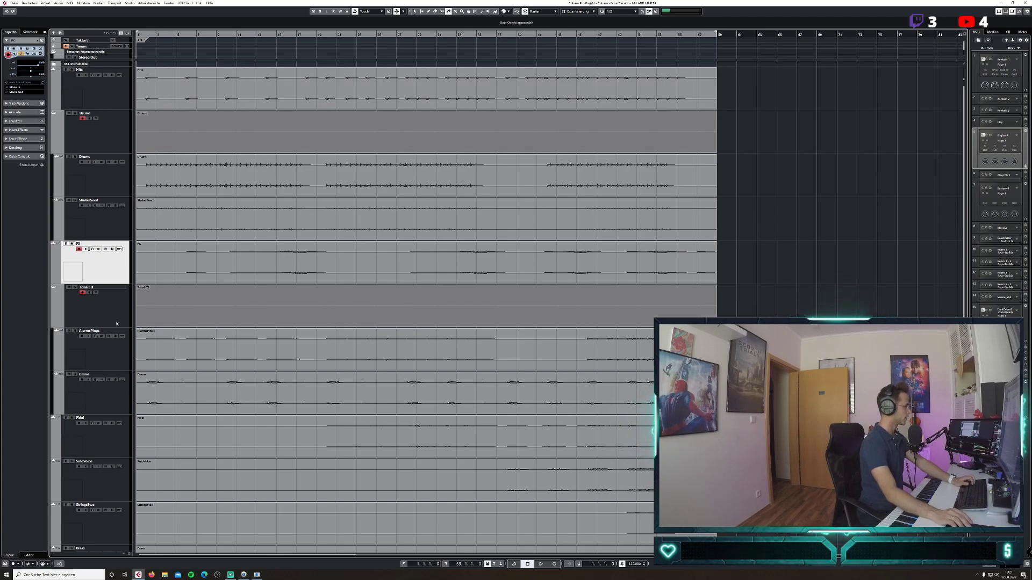
pyautogui.scroll(-1, 116, 290)
# Trim the silent beginnings off the audio events on the four tracks below Brams, up to where each waveform begins.
pyautogui.click(121, 396)
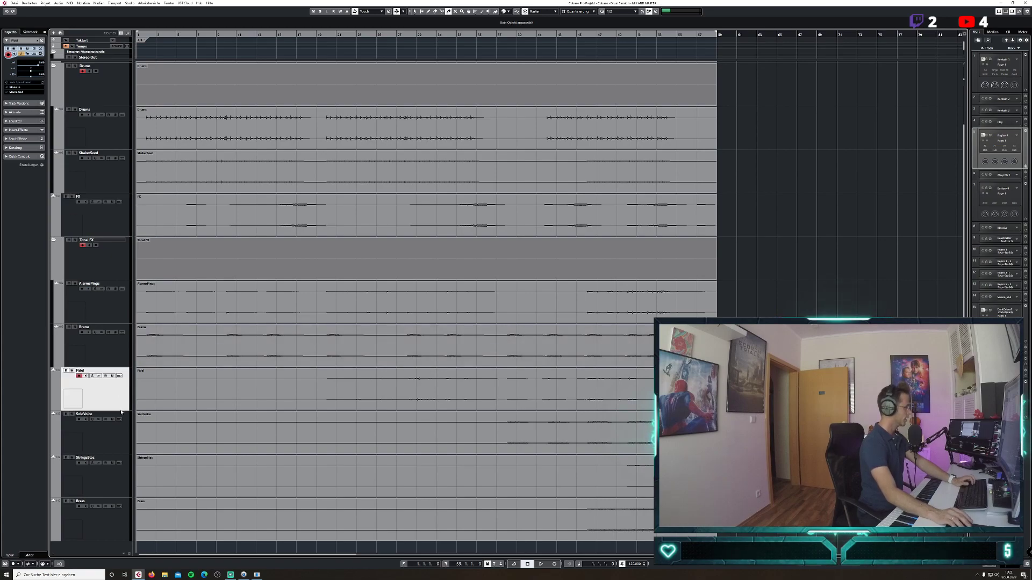
pyautogui.click(114, 480)
pyautogui.click(123, 523)
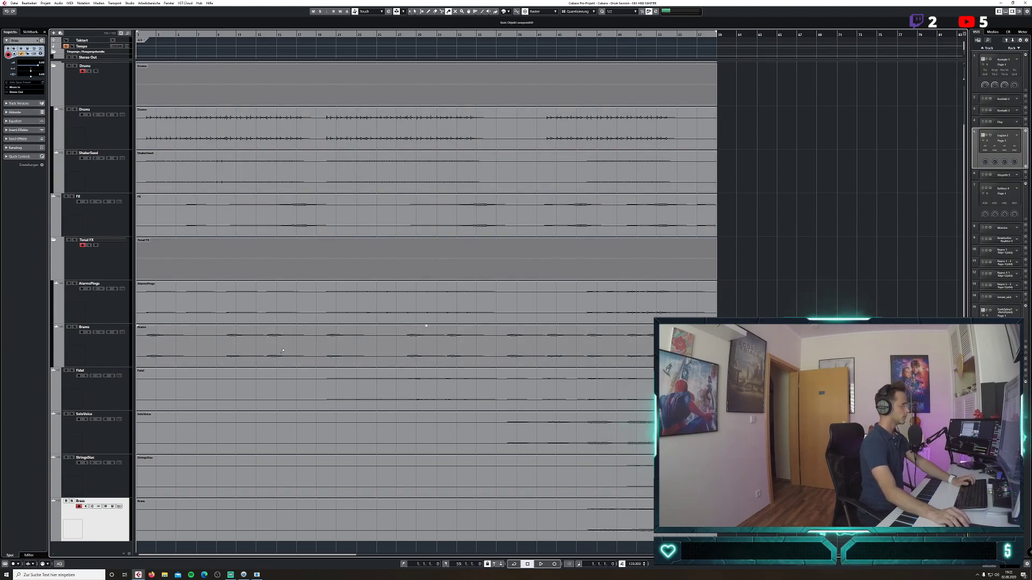
pyautogui.click(414, 12)
pyautogui.moveTo(138, 409); pyautogui.dragTo(327, 410)
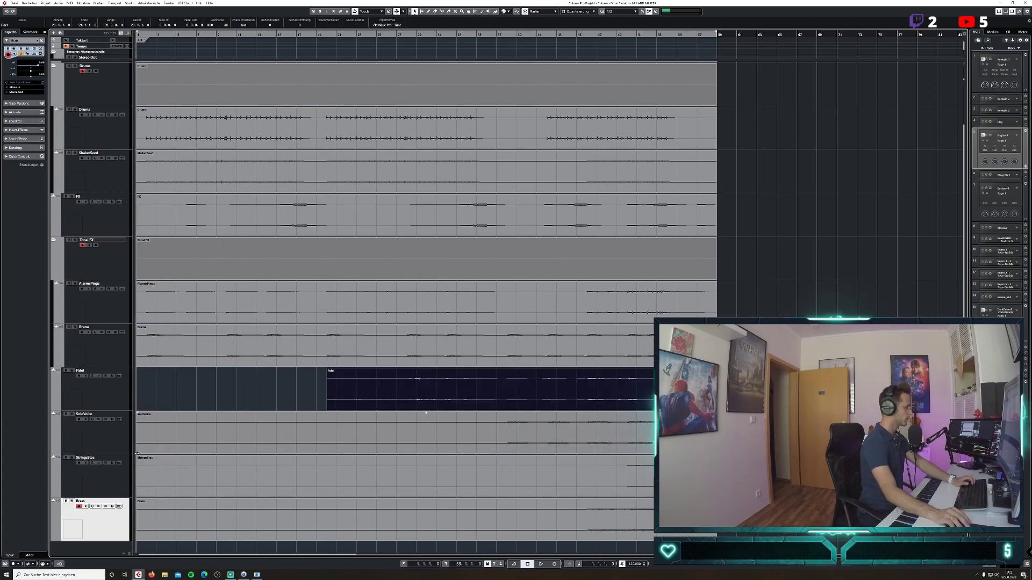
pyautogui.moveTo(136, 453); pyautogui.dragTo(507, 454)
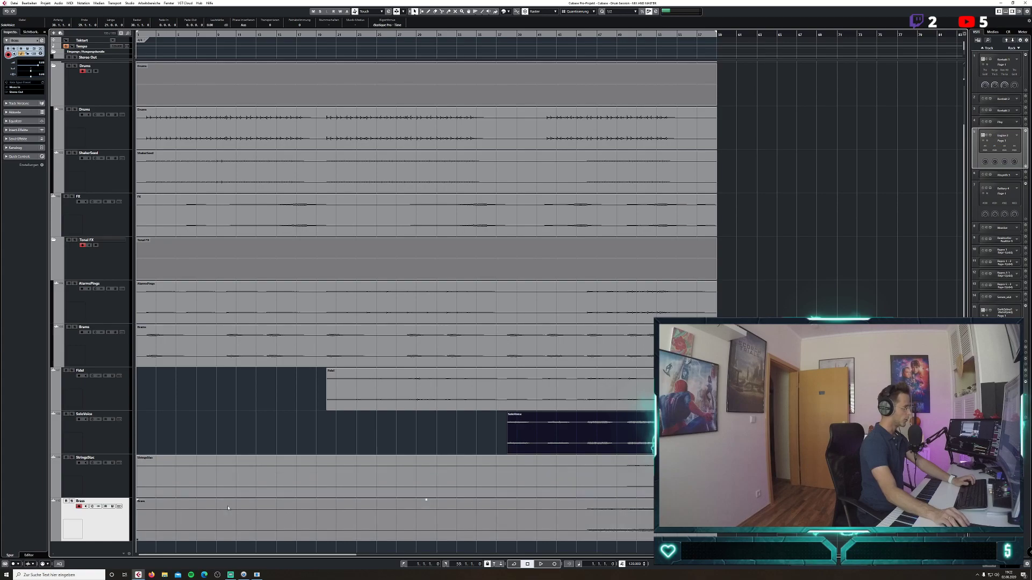
pyautogui.moveTo(137, 496); pyautogui.dragTo(627, 498)
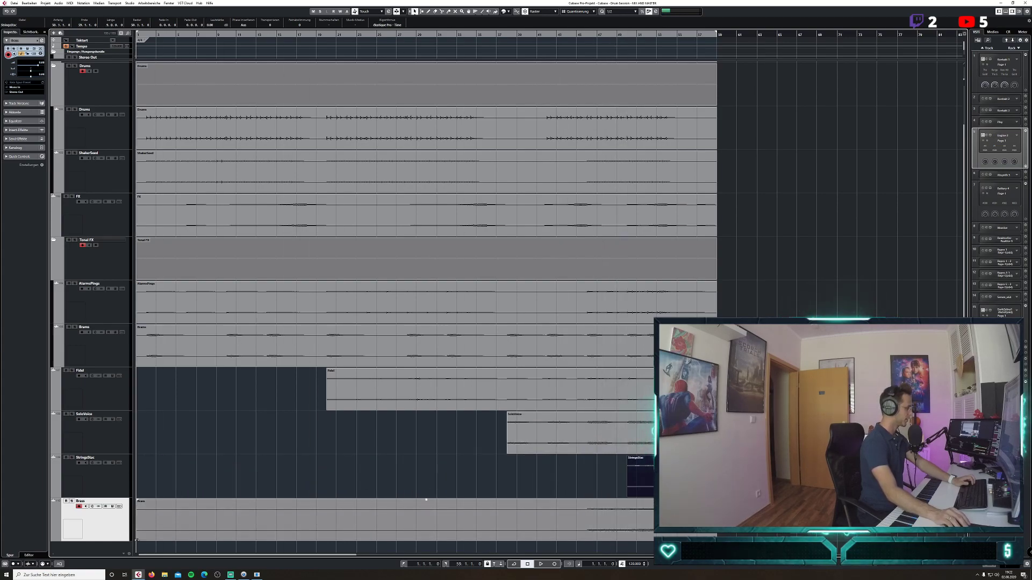
pyautogui.moveTo(137, 540); pyautogui.dragTo(588, 540)
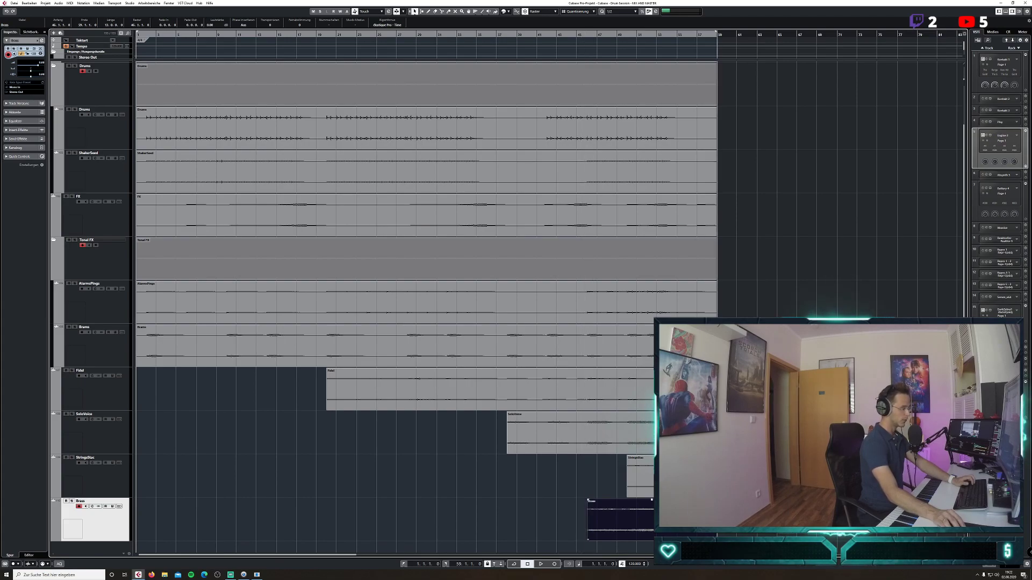
# Trim the silent ends off the Brass, SoloVoice, shaker and Drums audio events.
pyautogui.moveTo(716, 540); pyautogui.dragTo(706, 540)
pyautogui.click(690, 475)
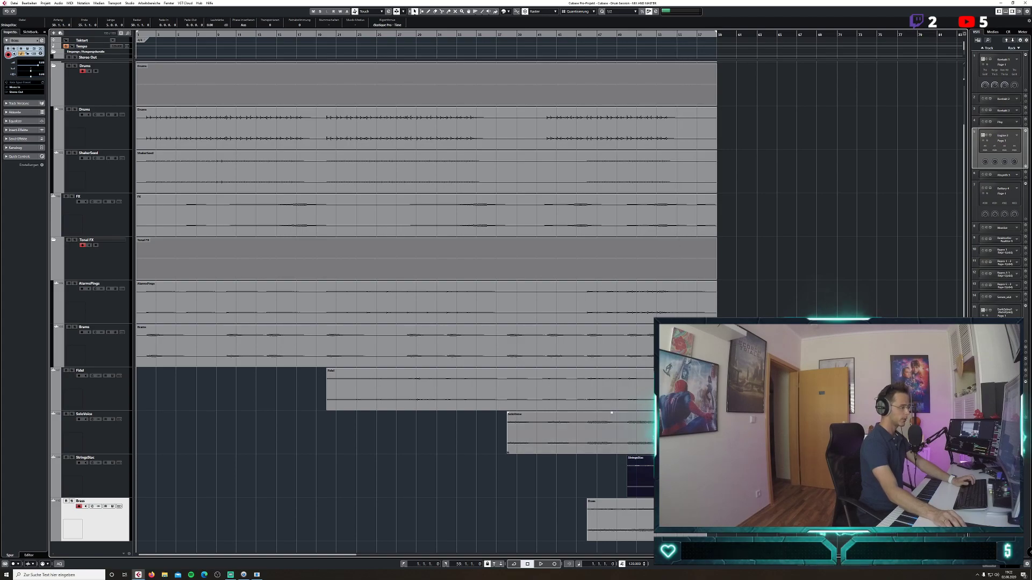
pyautogui.moveTo(716, 452); pyautogui.dragTo(696, 452)
pyautogui.click(693, 392)
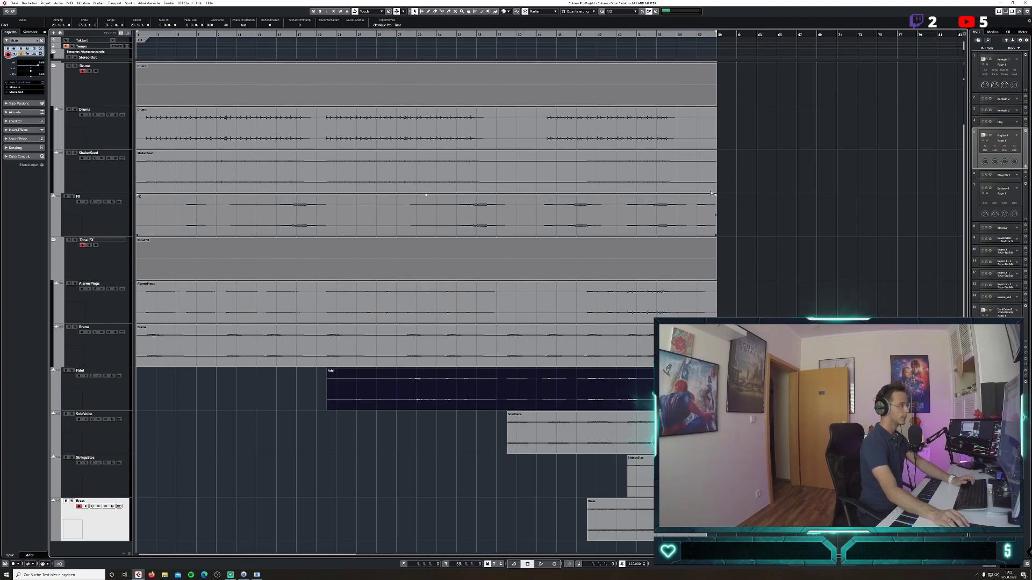
pyautogui.moveTo(714, 192); pyautogui.dragTo(676, 193)
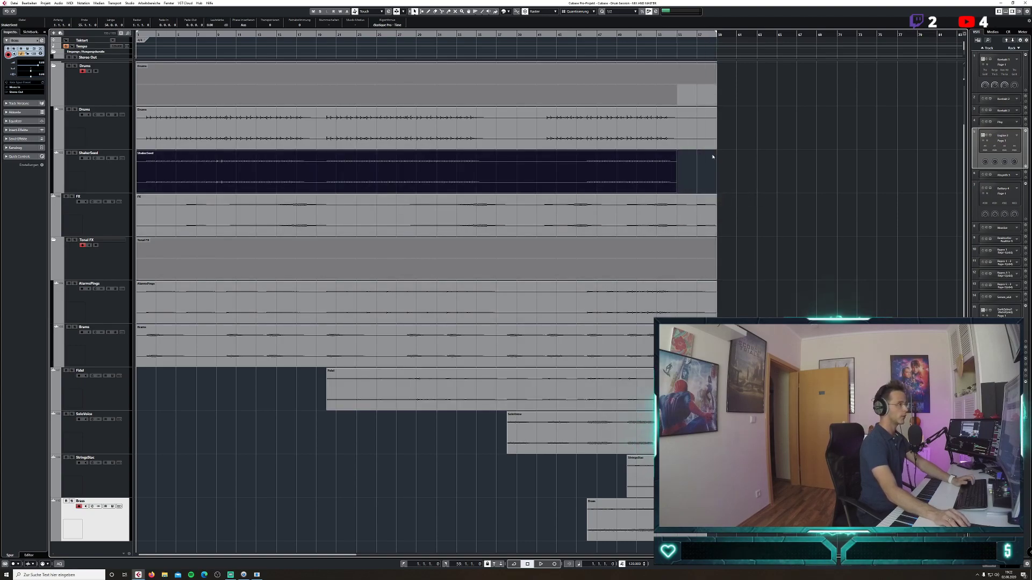
pyautogui.moveTo(715, 147); pyautogui.dragTo(676, 148)
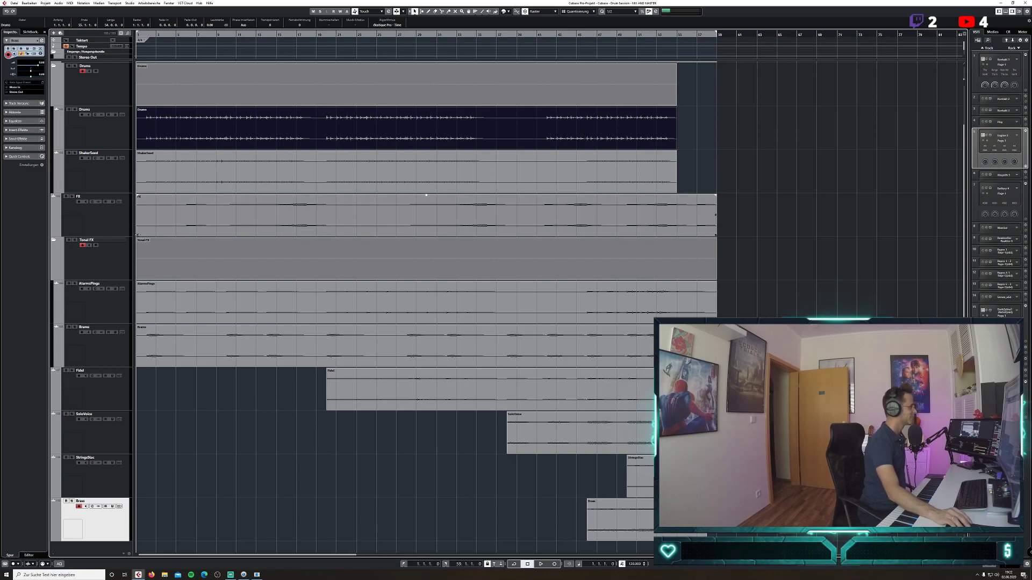
# Trim the silent beginnings off the FX, AlarmsPings, Brams, Drums and shaker audio events.
pyautogui.moveTo(138, 235); pyautogui.dragTo(190, 222)
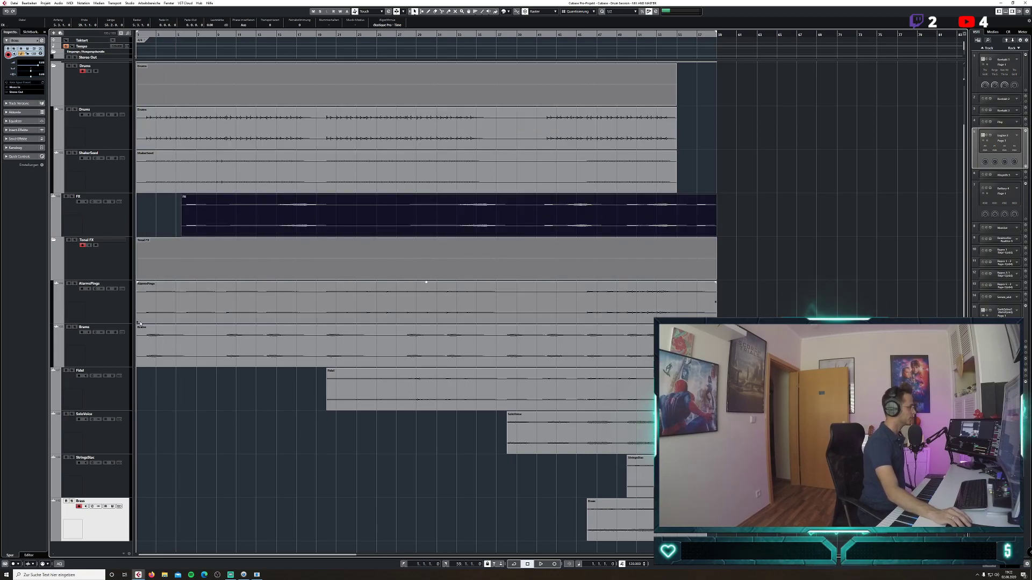
pyautogui.moveTo(138, 322); pyautogui.dragTo(146, 366)
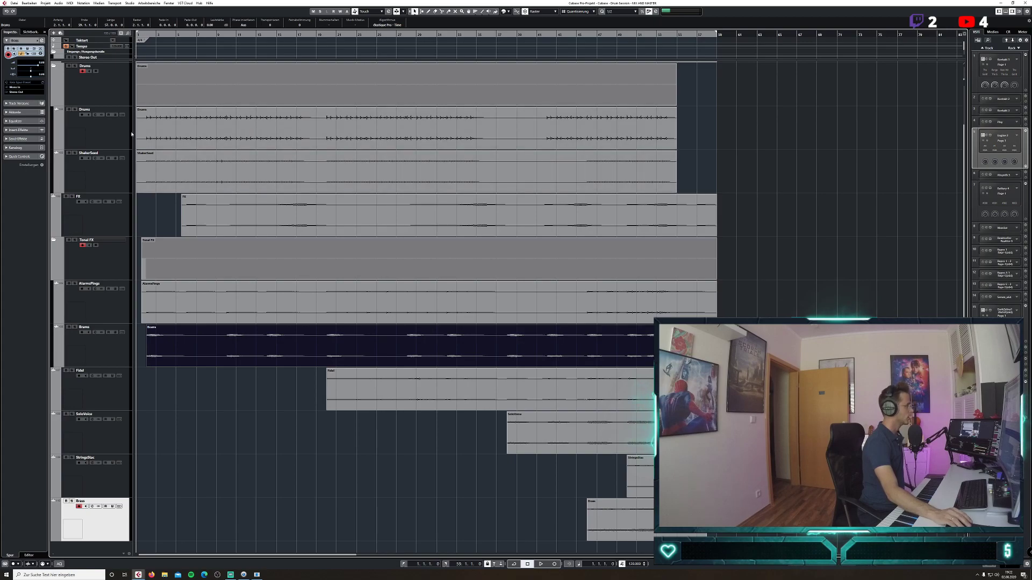
pyautogui.moveTo(138, 149); pyautogui.dragTo(146, 150)
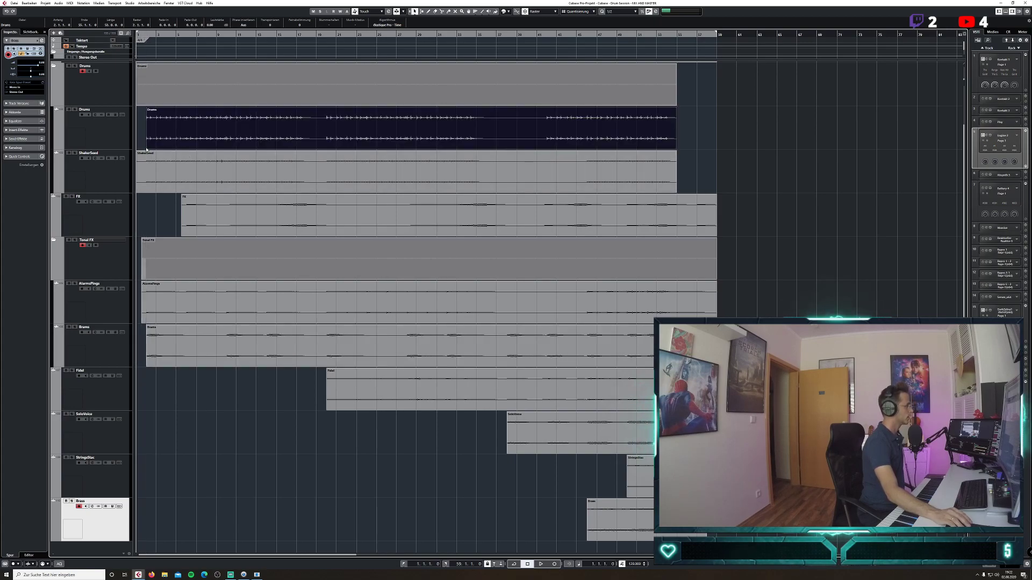
pyautogui.moveTo(137, 188); pyautogui.dragTo(146, 189)
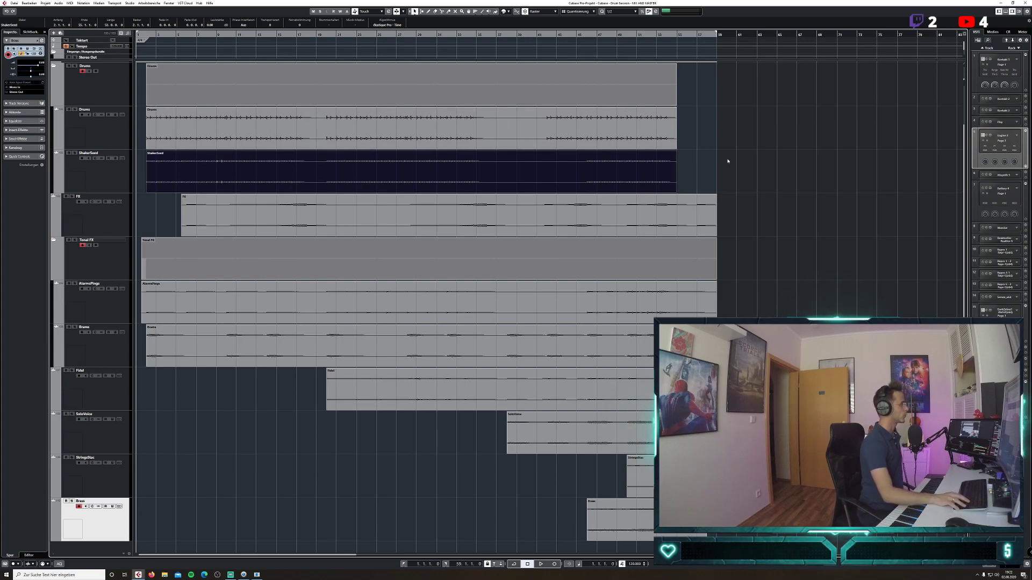
# Play the arrangement, open the MixConsole and move it aside to check the channel levels, and stop playback.
pyautogui.press('space')
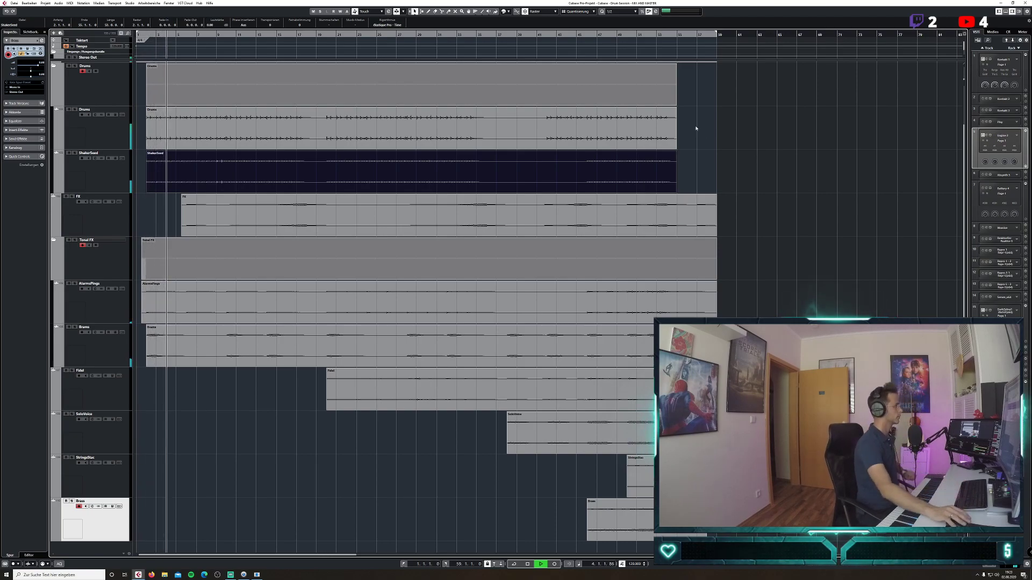
pyautogui.click(129, 3)
pyautogui.click(141, 8)
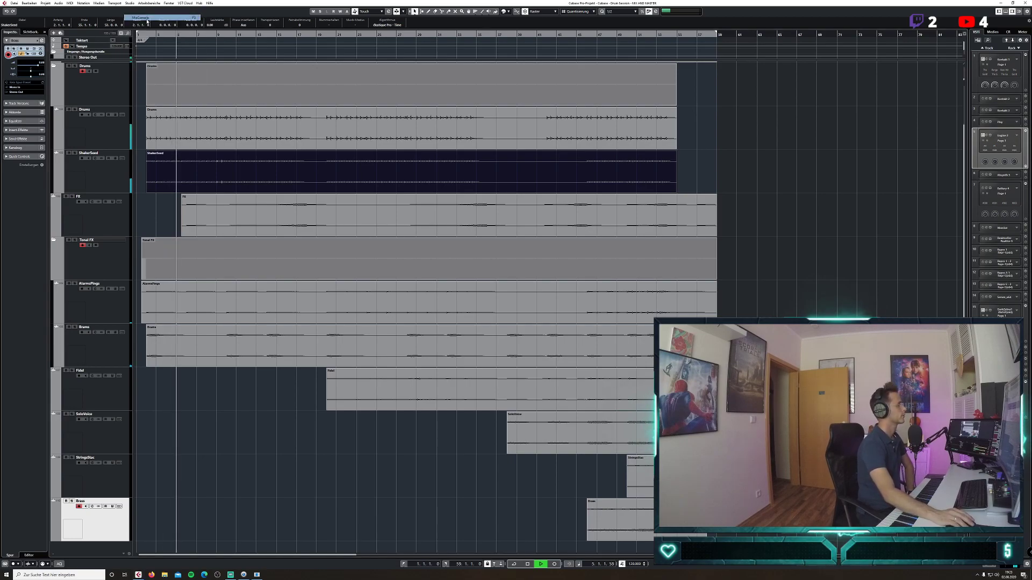
pyautogui.moveTo(472, 136); pyautogui.dragTo(951, 108)
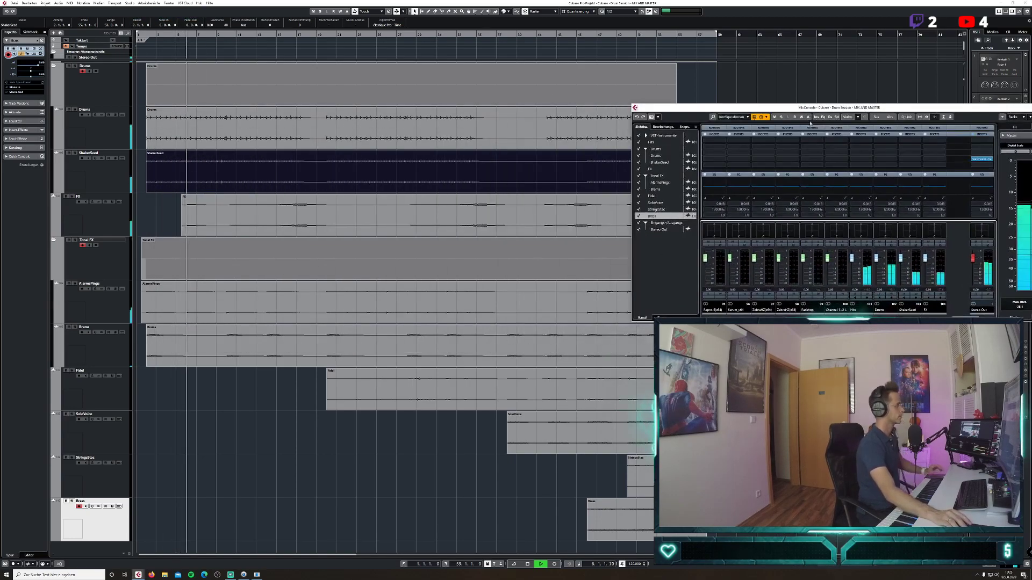
pyautogui.click(274, 419)
pyautogui.press('space')
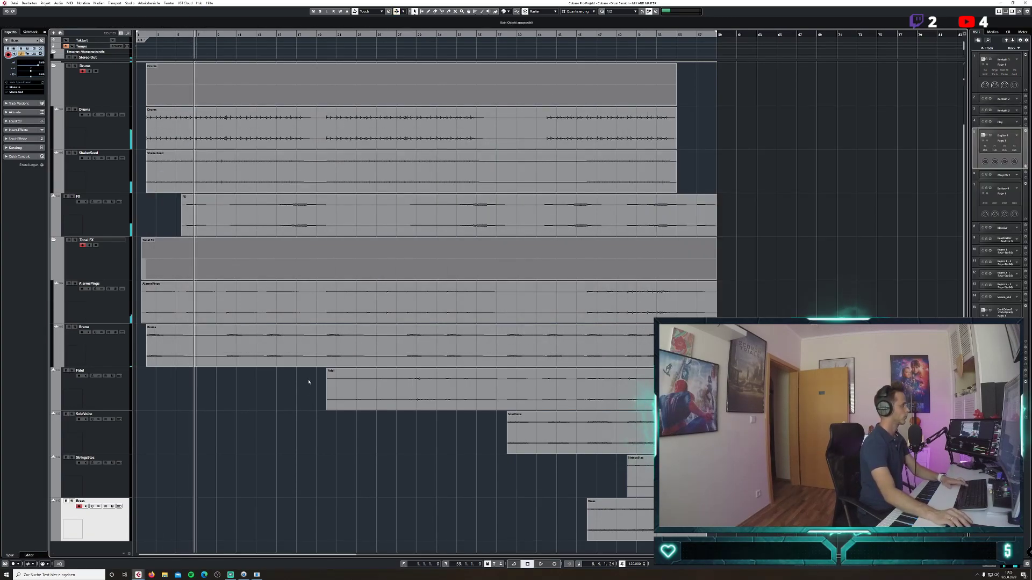
# Trim the start of the AlarmsPings event further, to about bar 6, and return the playhead to the project start.
pyautogui.click(143, 322)
pyautogui.moveTo(143, 322); pyautogui.dragTo(187, 318)
pyautogui.press('Home')
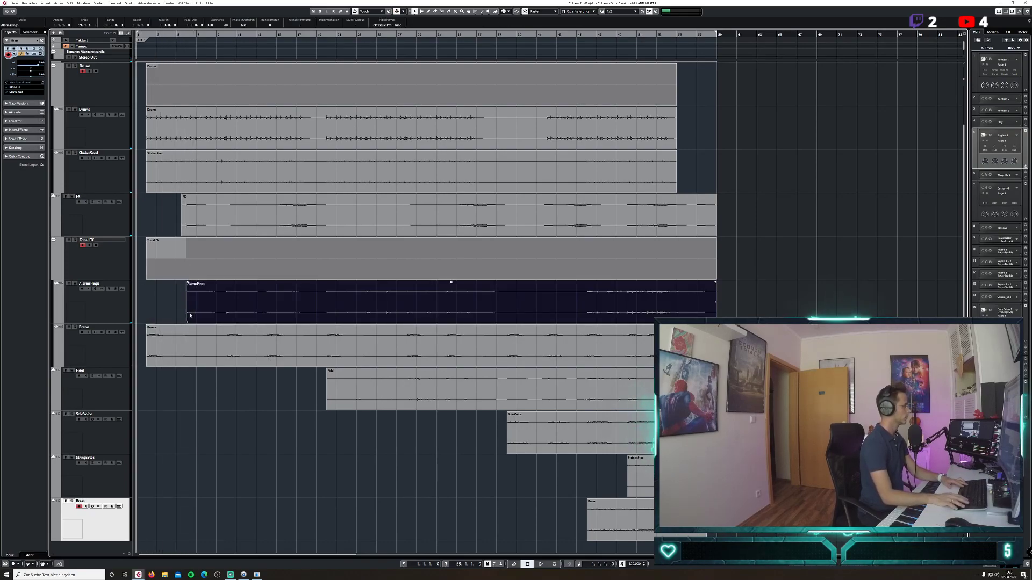
# Set the quantize value to 1/8, place the playhead within bar 1 and play the arrangement.
pyautogui.click(147, 34)
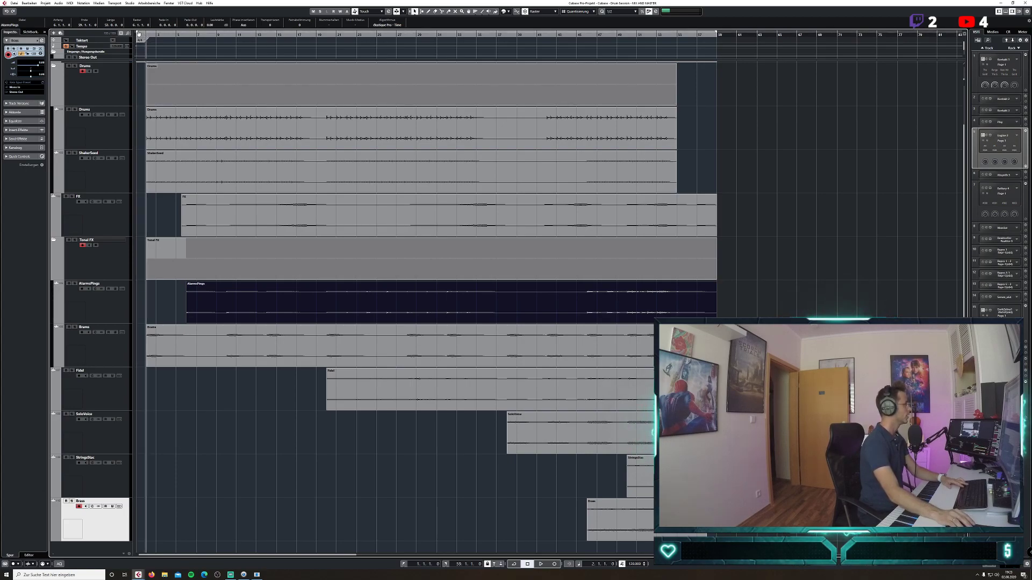
pyautogui.click(150, 34)
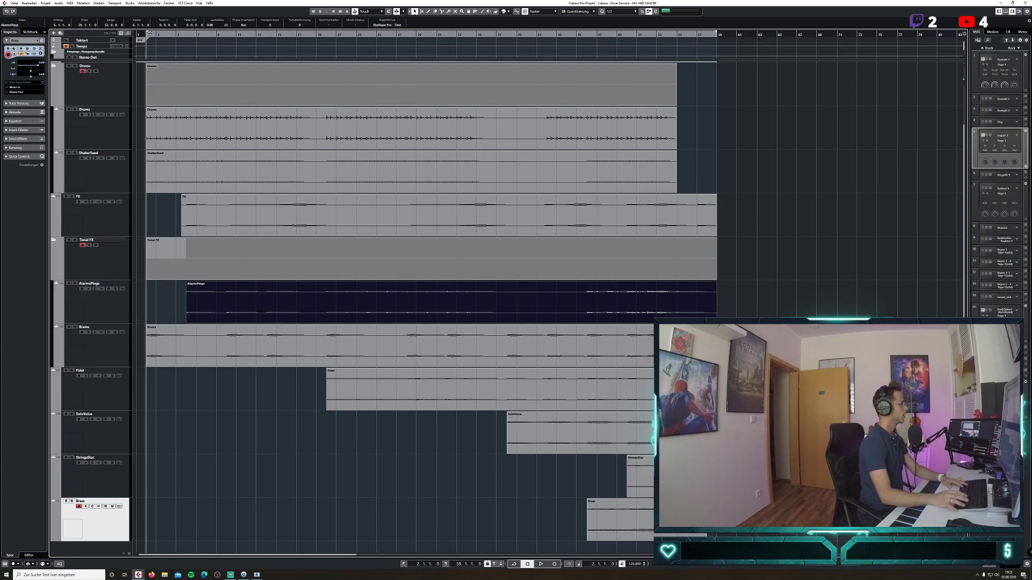
pyautogui.scroll(1, 168, 55)
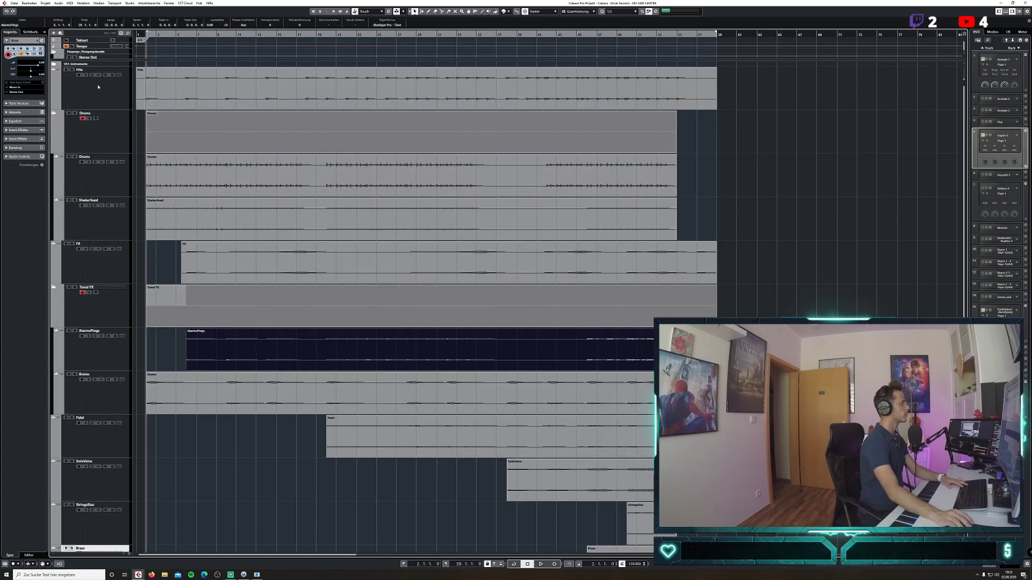
pyautogui.click(614, 13)
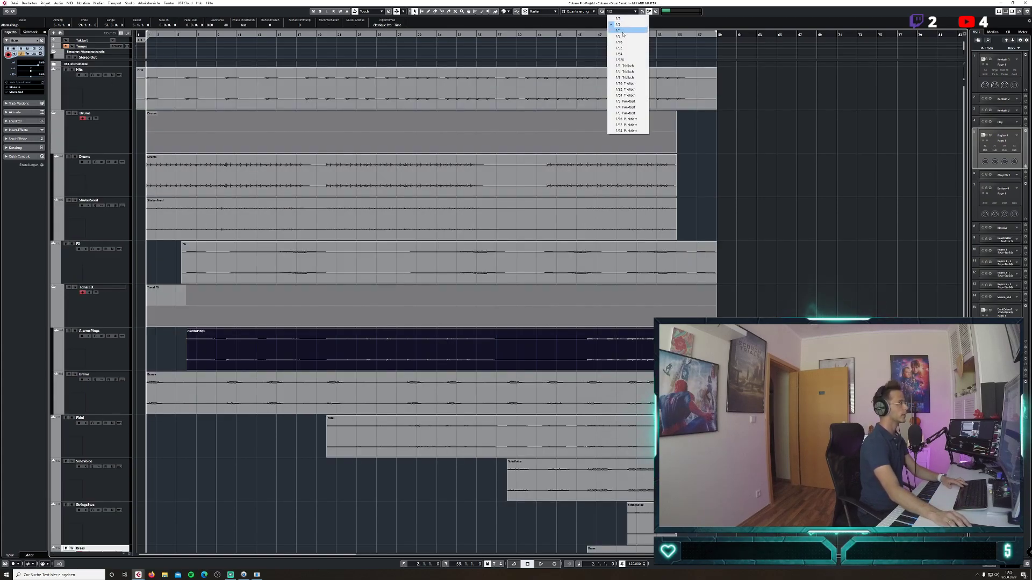
pyautogui.click(618, 35)
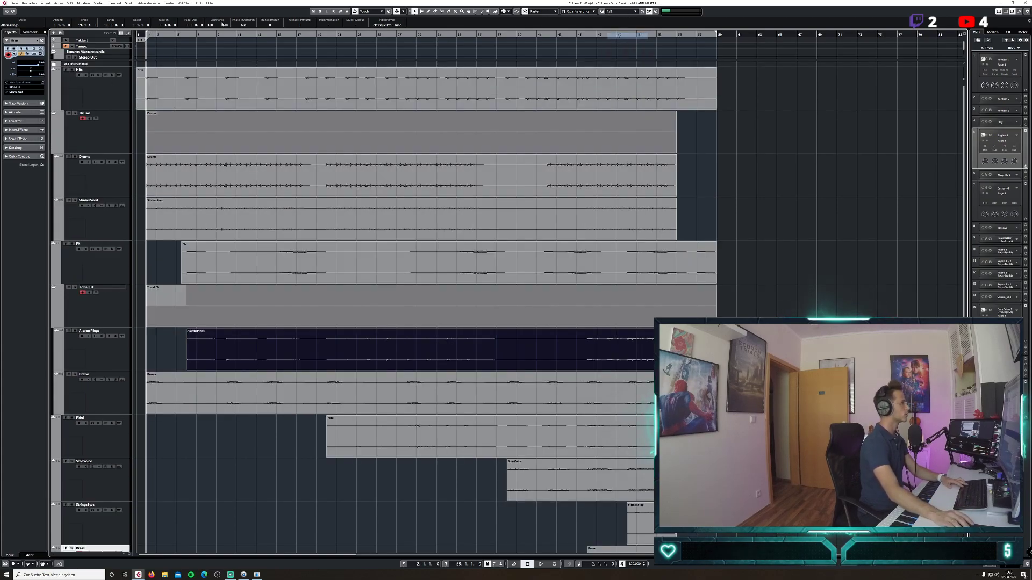
pyautogui.click(144, 33)
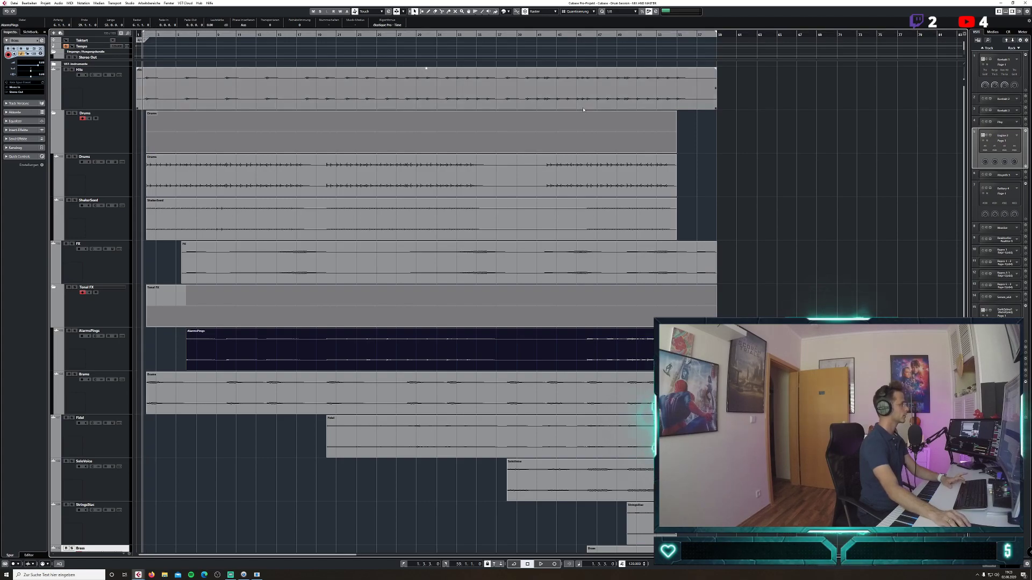
pyautogui.press('space')
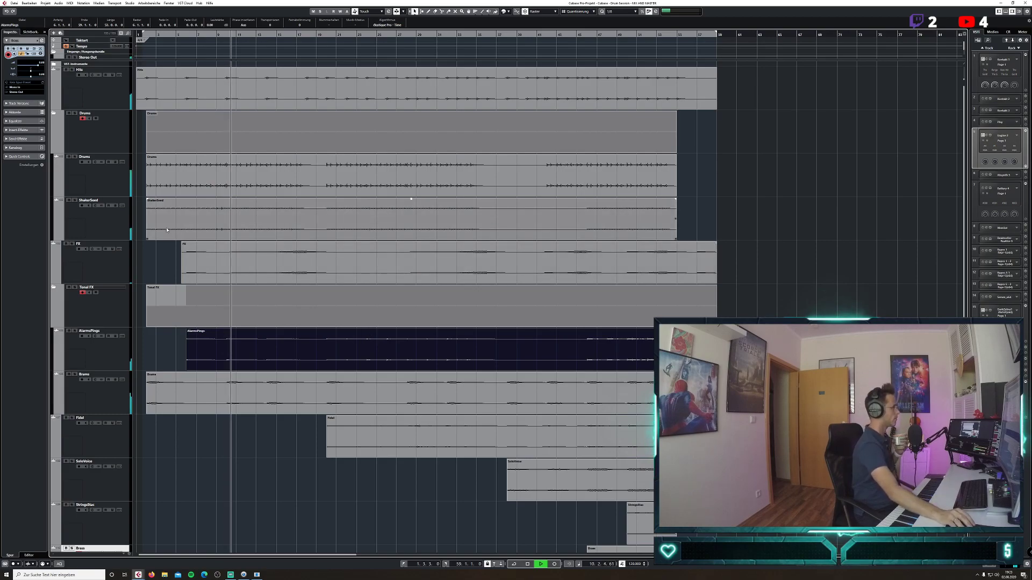
# Open the shaker track's channel settings and lower its volume to -1 dB and finally to -1.5 dB.
pyautogui.click(95, 206)
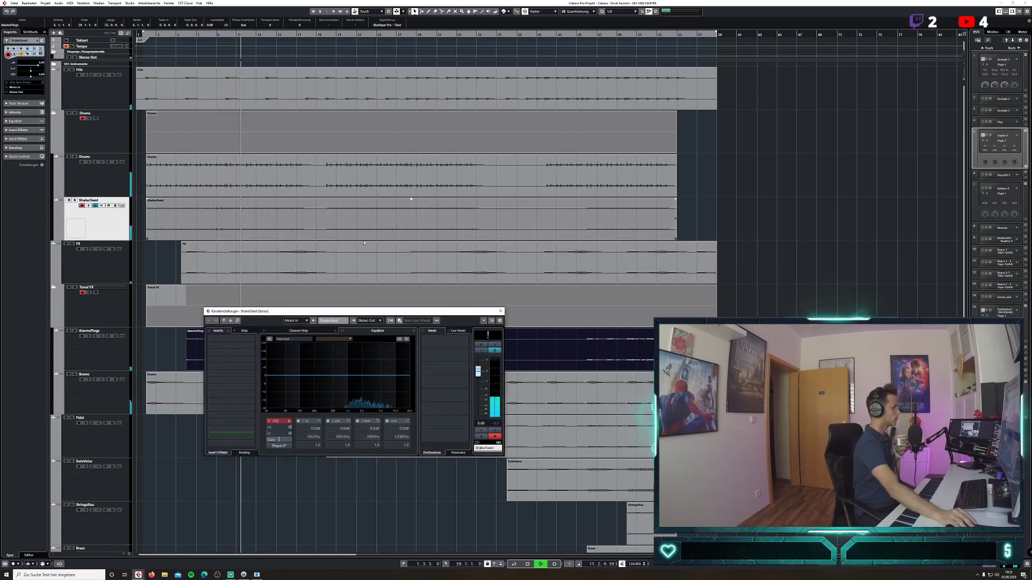
pyautogui.click(481, 424)
pyautogui.write('-1')
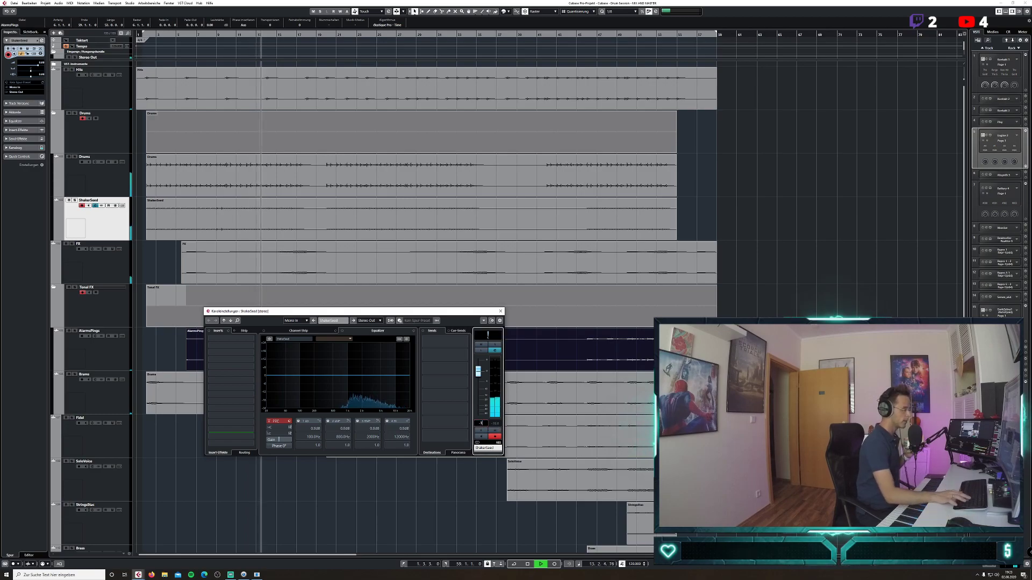
pyautogui.press('Return')
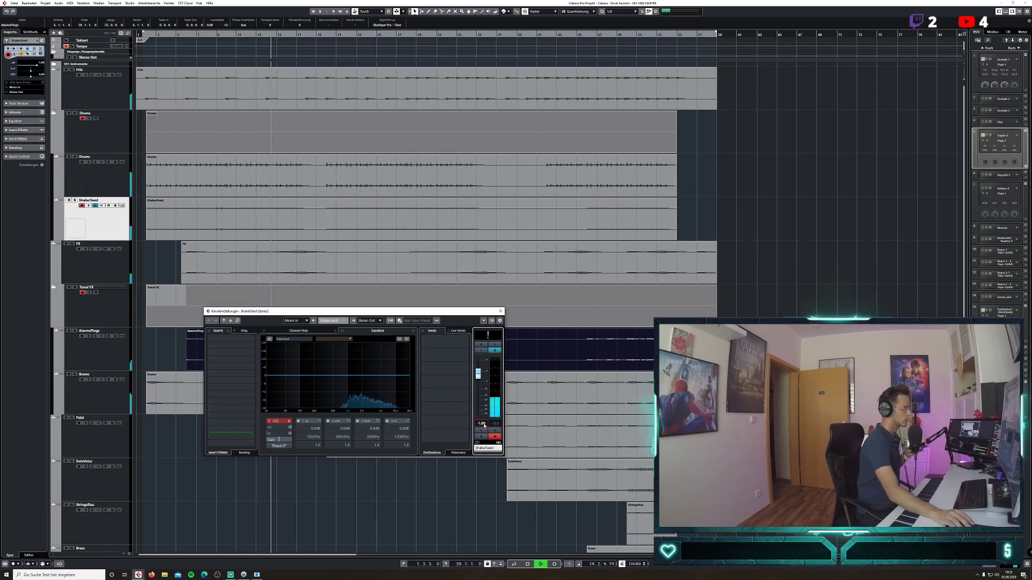
pyautogui.click(481, 423)
pyautogui.write('-1')
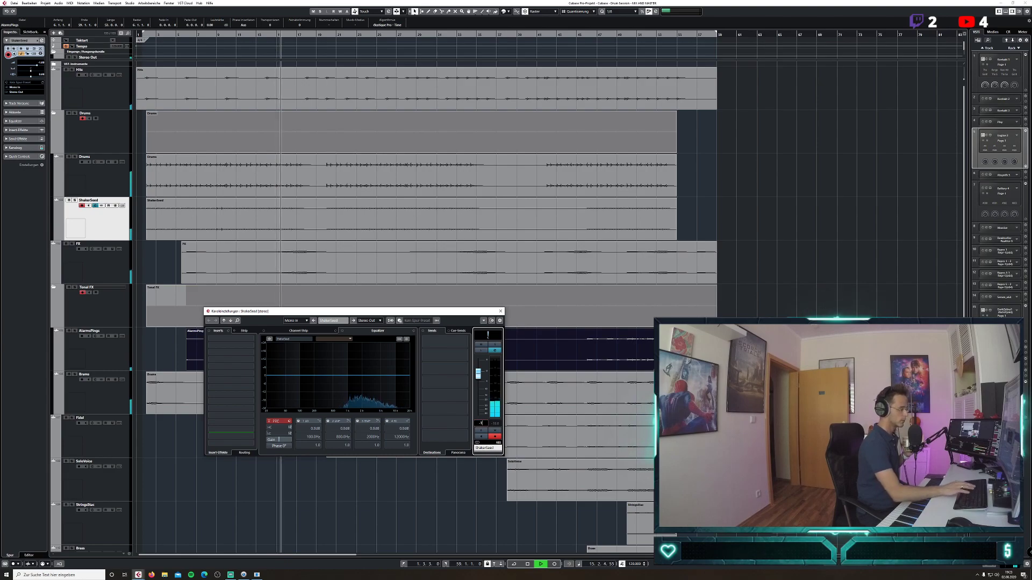
pyautogui.write('.5')
pyautogui.press('Return')
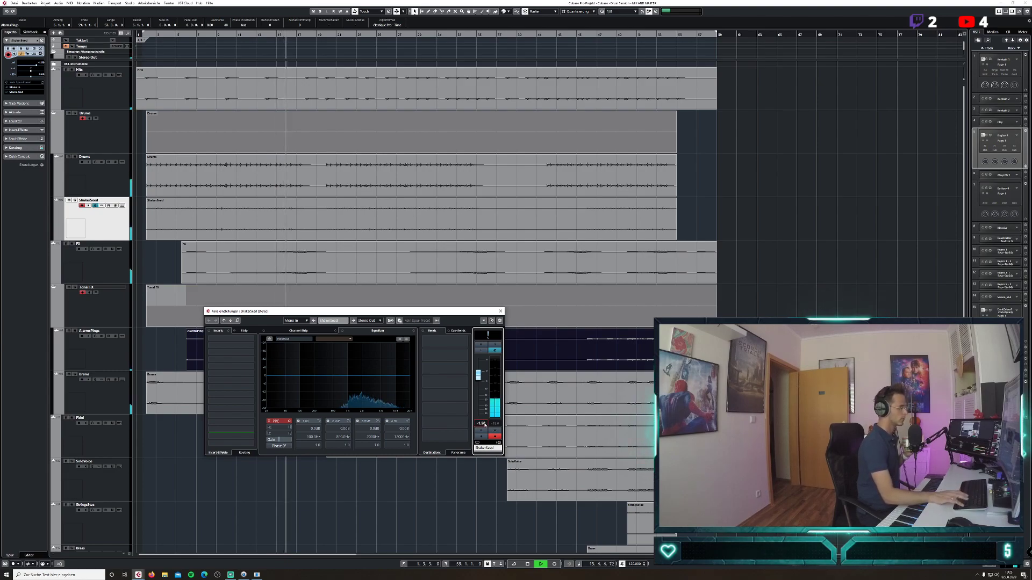
# Close the shaker channel settings, set the snap grid to whole bars and briefly play the arrangement from about bar 18.
pyautogui.click(500, 311)
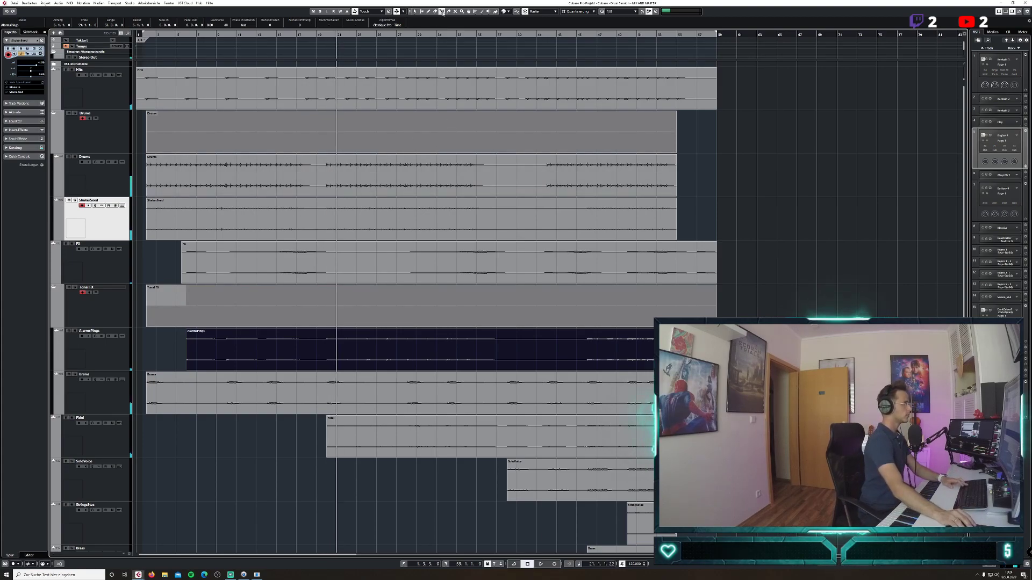
pyautogui.click(574, 11)
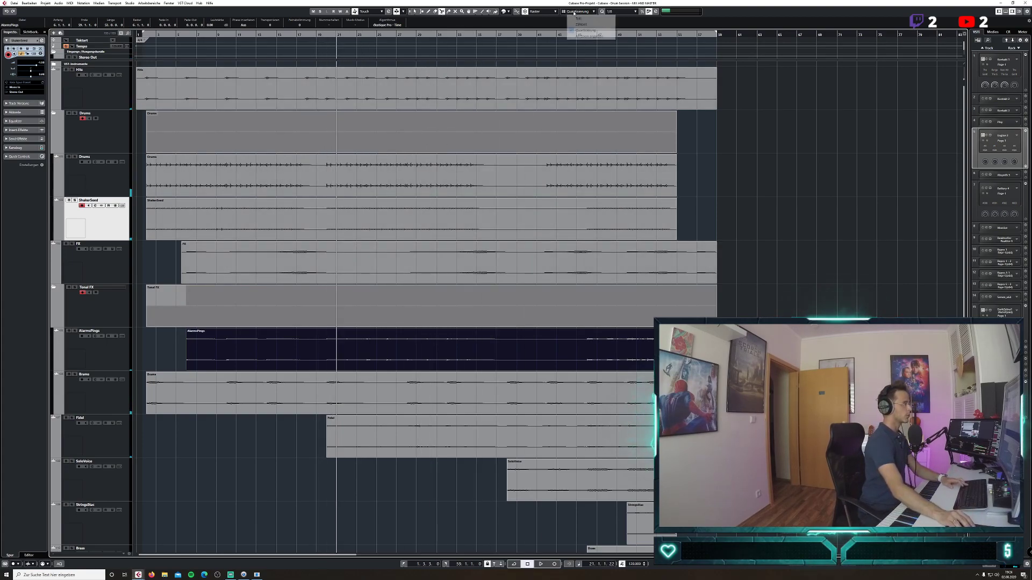
pyautogui.click(579, 18)
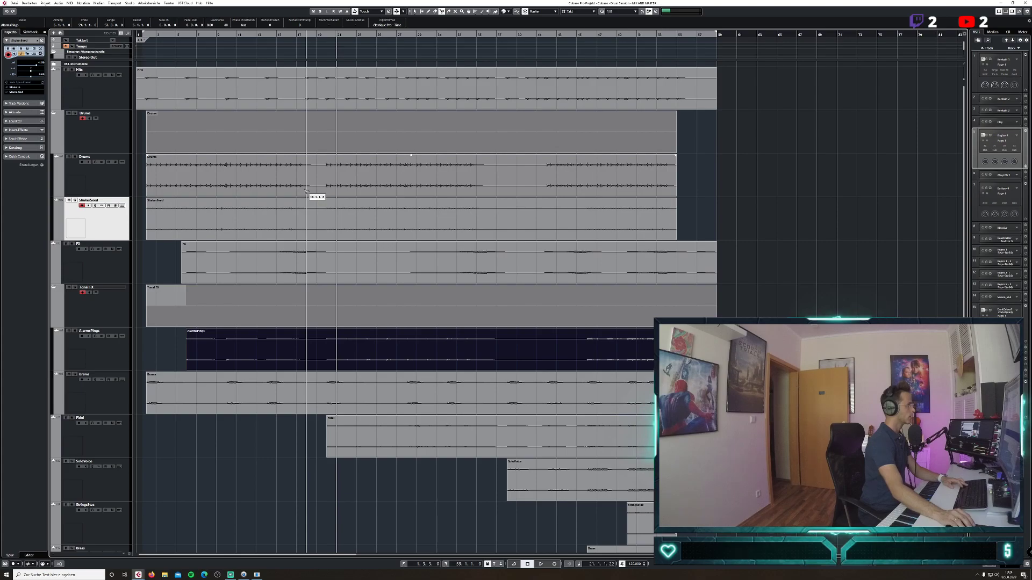
pyautogui.click(297, 35)
pyautogui.press('space')
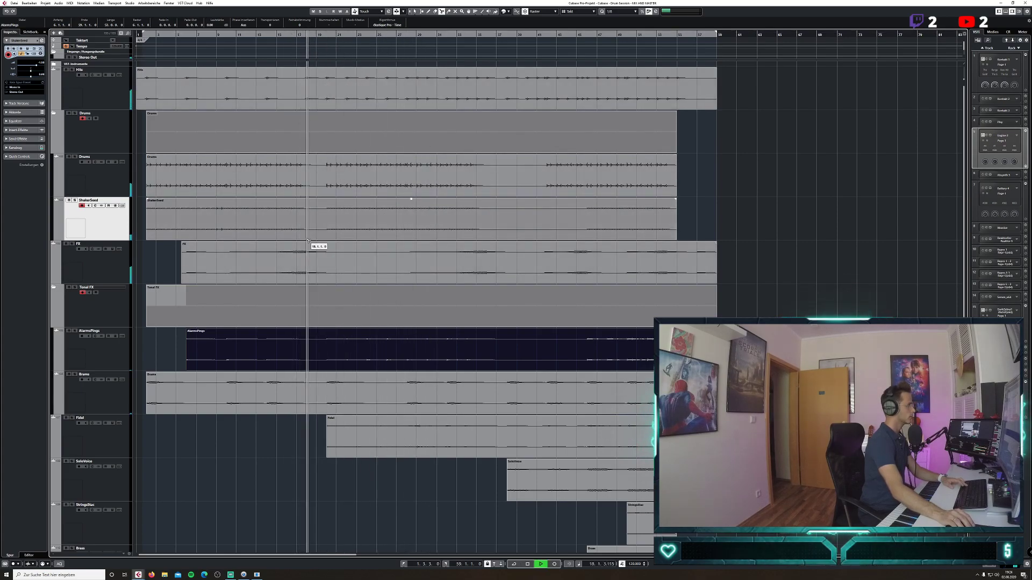
pyautogui.press('space')
# Split the shaker, Drums, AlarmsPings and Brams events at bars 18 and 20.
pyautogui.moveTo(308, 235); pyautogui.dragTo(326, 230)
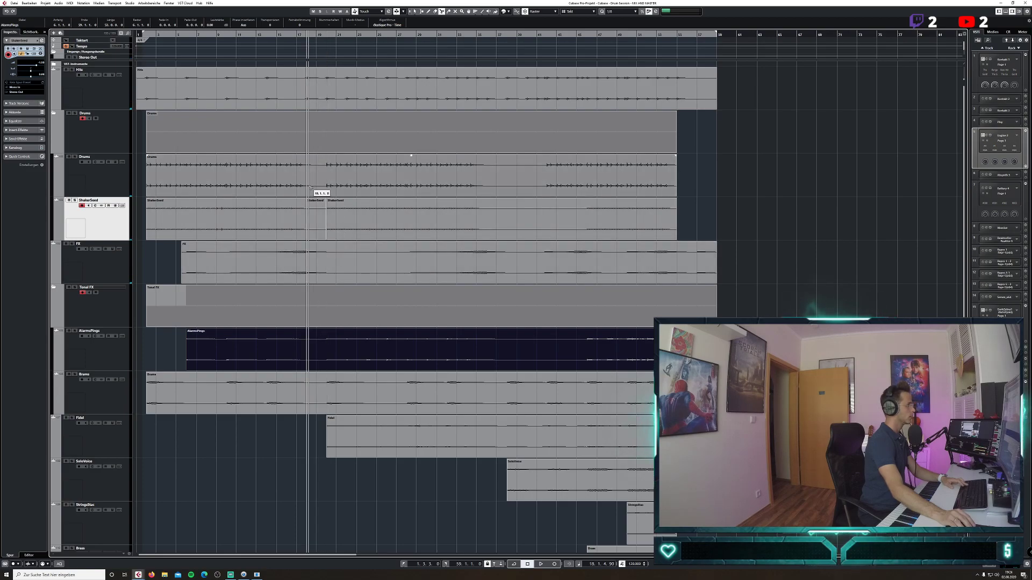
pyautogui.moveTo(309, 190); pyautogui.dragTo(326, 191)
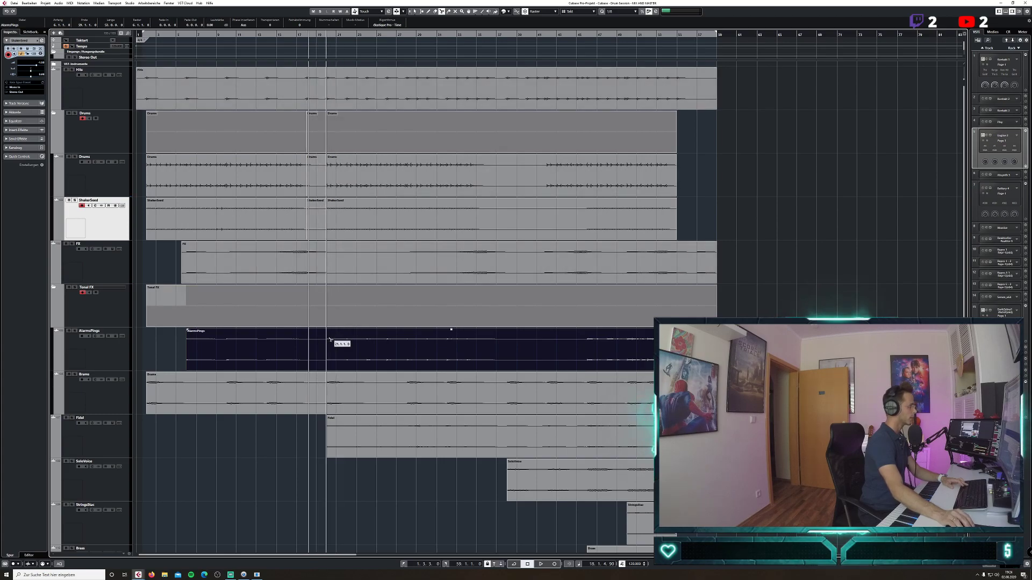
pyautogui.click(310, 354)
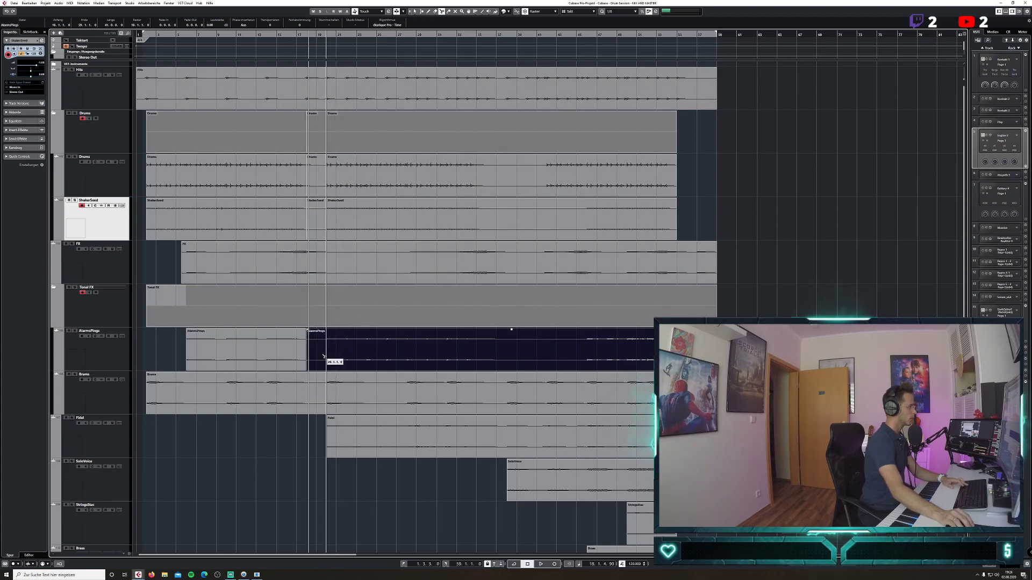
pyautogui.click(326, 354)
pyautogui.click(310, 395)
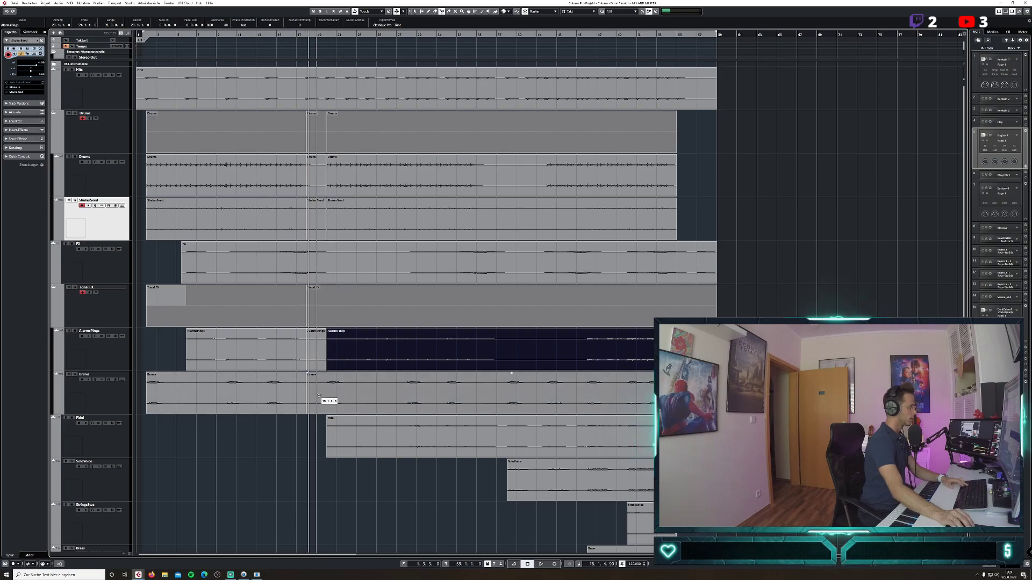
pyautogui.click(326, 395)
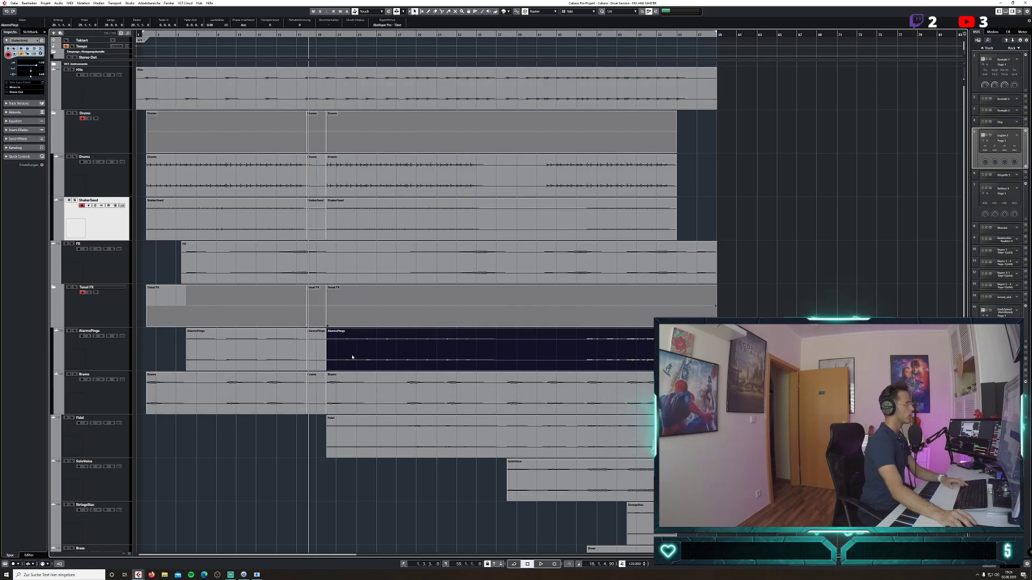
# Delete the segments between bars 18 and 20 on the Brams, AlarmsPings, shaker and Drums tracks.
pyautogui.click(319, 397)
pyautogui.press('Delete')
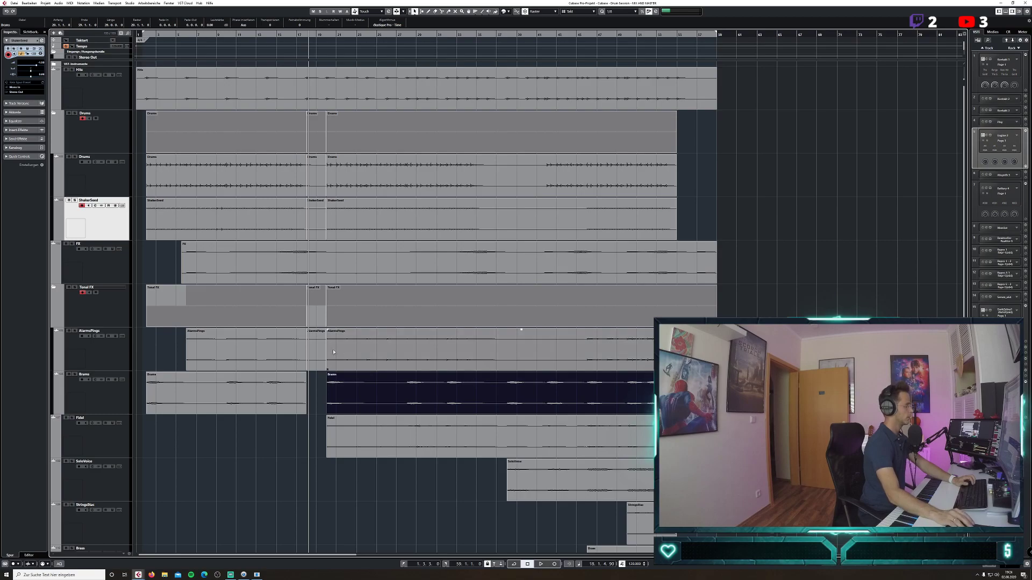
pyautogui.click(314, 353)
pyautogui.press('Delete')
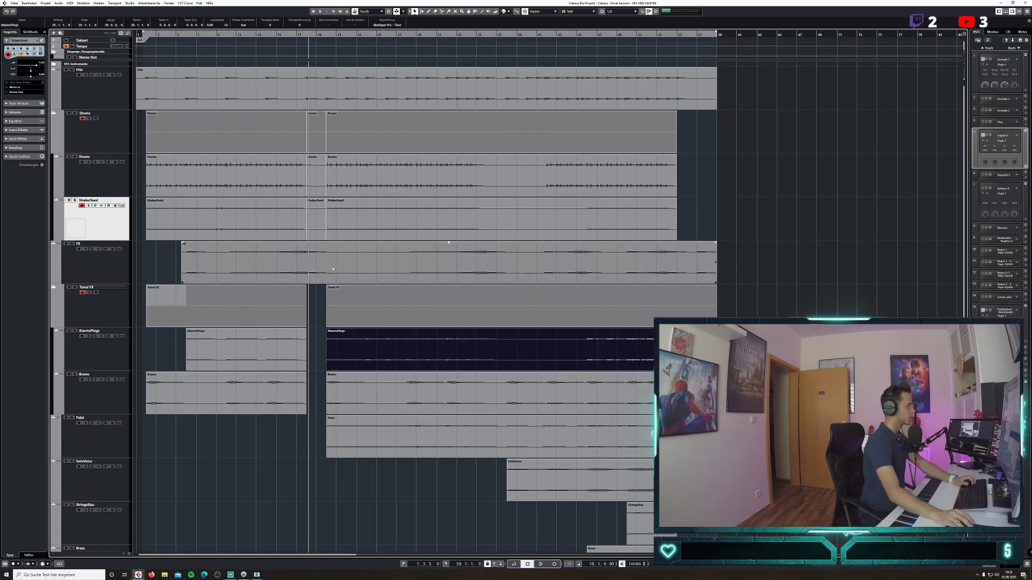
pyautogui.click(317, 223)
pyautogui.press('Delete')
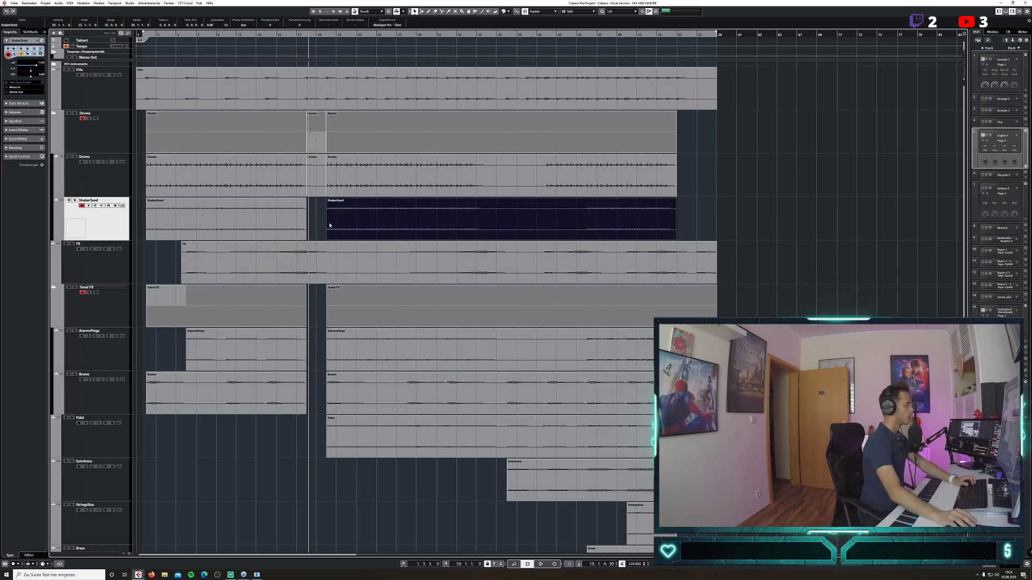
pyautogui.click(321, 189)
pyautogui.press('Delete')
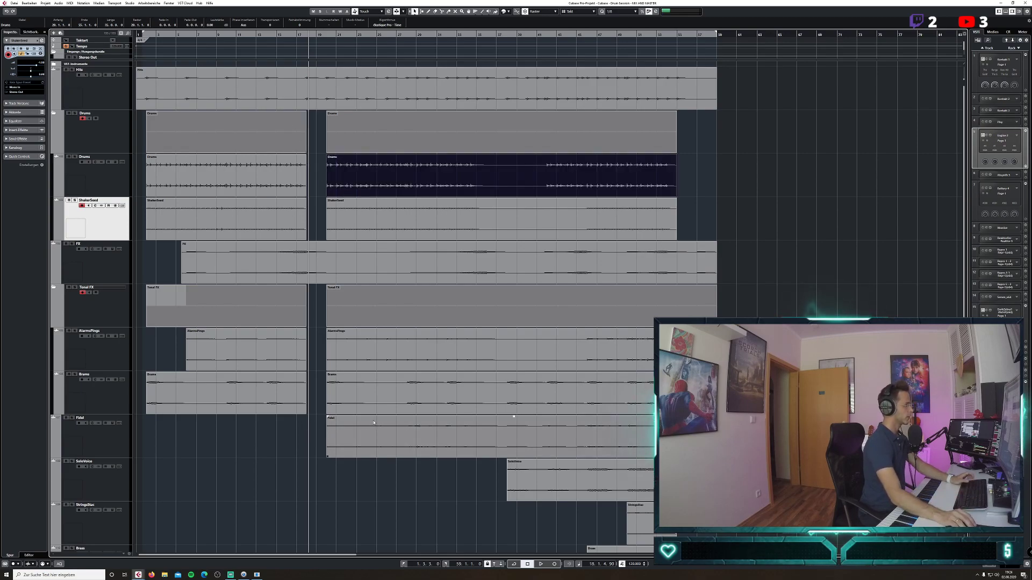
# Select all events and give them a short fade-out at the event ends at bar 18.
pyautogui.hotkey('ctrl', 'a')
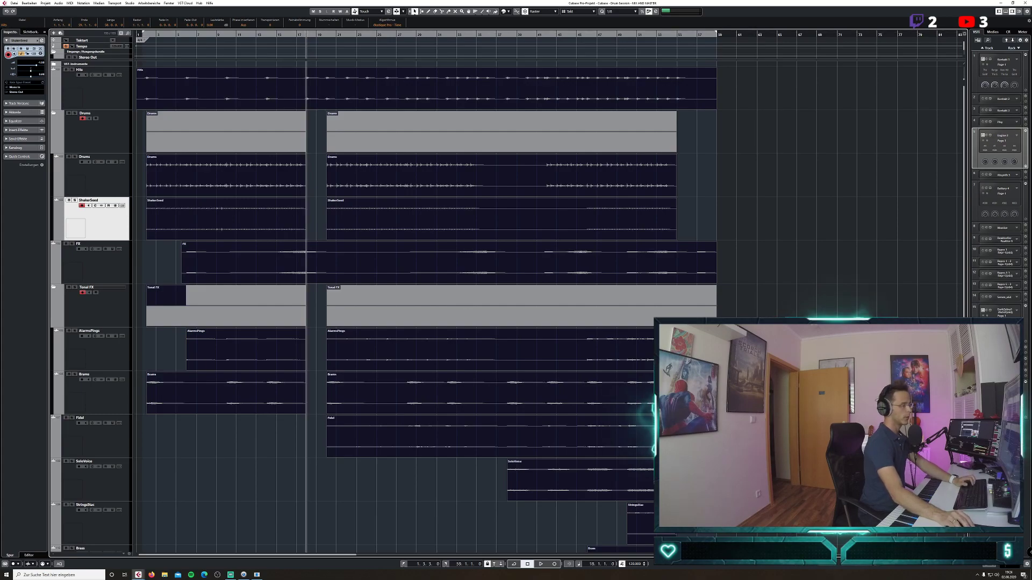
pyautogui.press('h')
pyautogui.press('h')
pyautogui.press('h')
pyautogui.press('h')
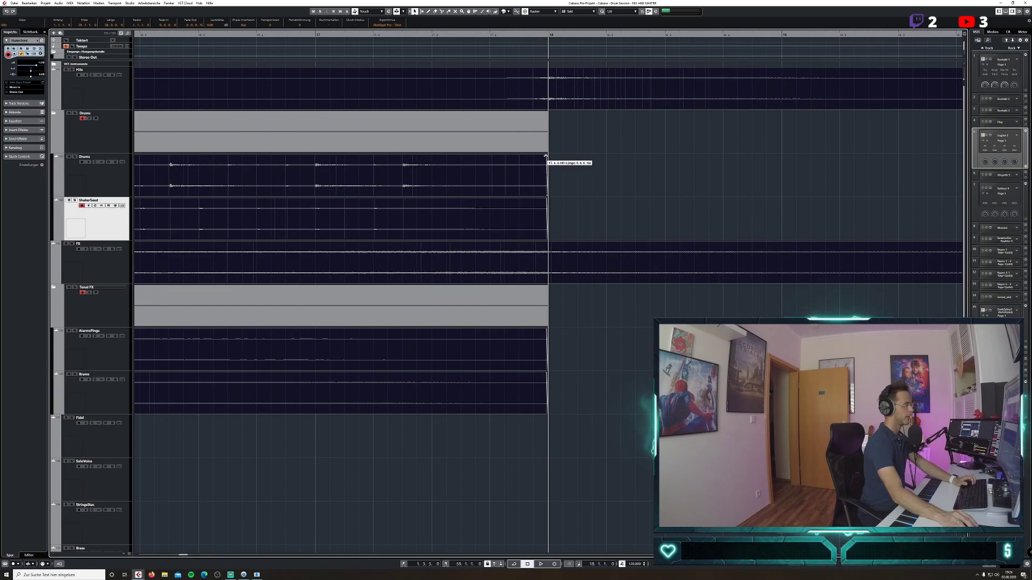
pyautogui.press('g')
pyautogui.press('g')
pyautogui.press('g')
pyautogui.press('g')
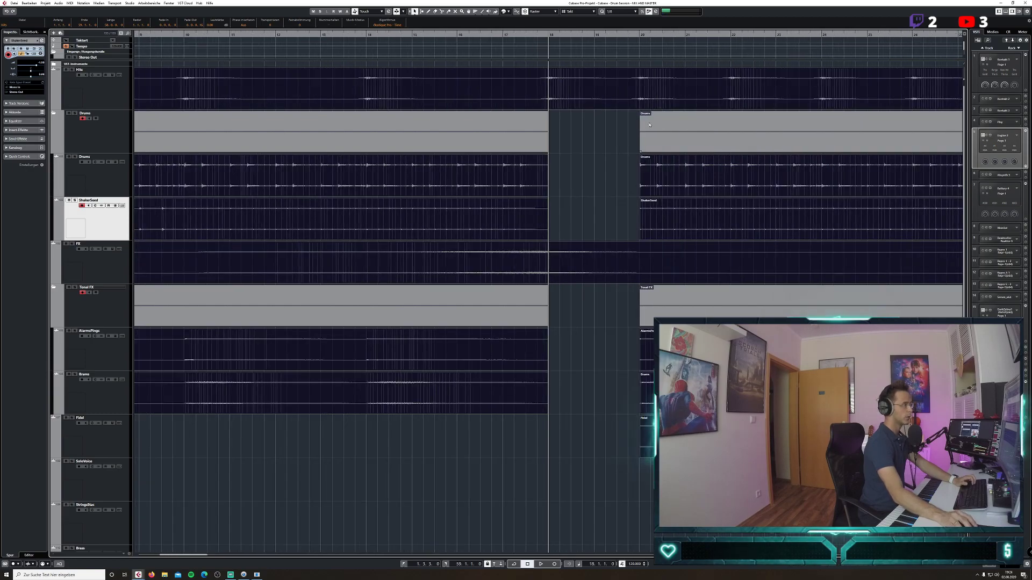
# Add a short fade-in to the selected events at their starts at bar 20 and deselect everything.
pyautogui.click(642, 43)
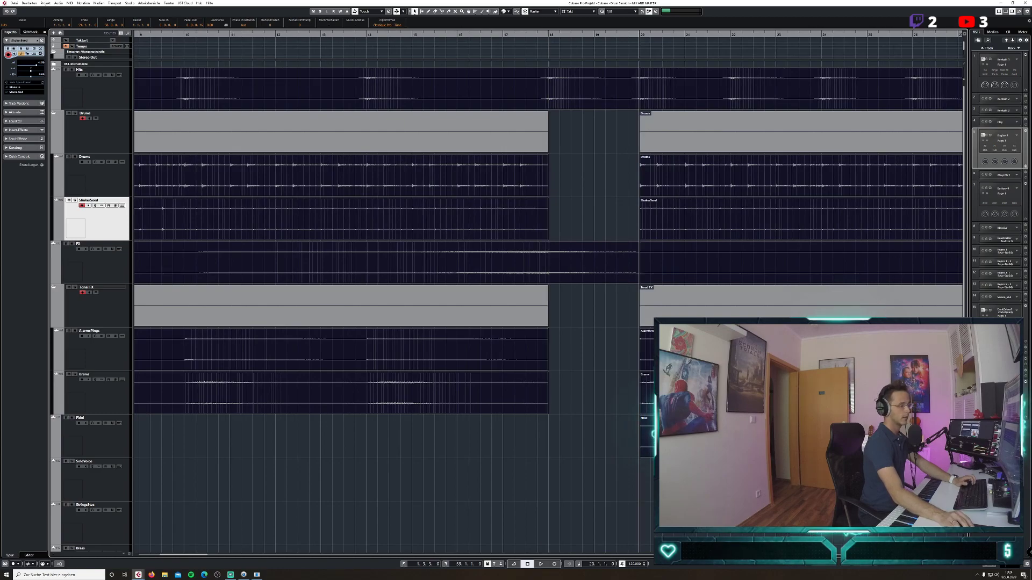
pyautogui.press('h')
pyautogui.press('h')
pyautogui.press('h')
pyautogui.press('h')
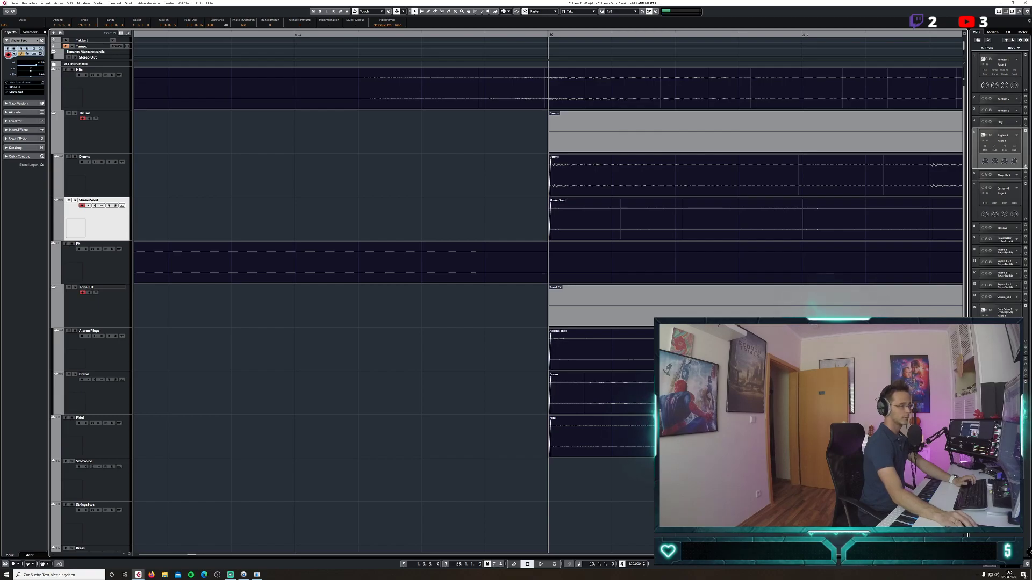
pyautogui.hotkey('shift', 'f')
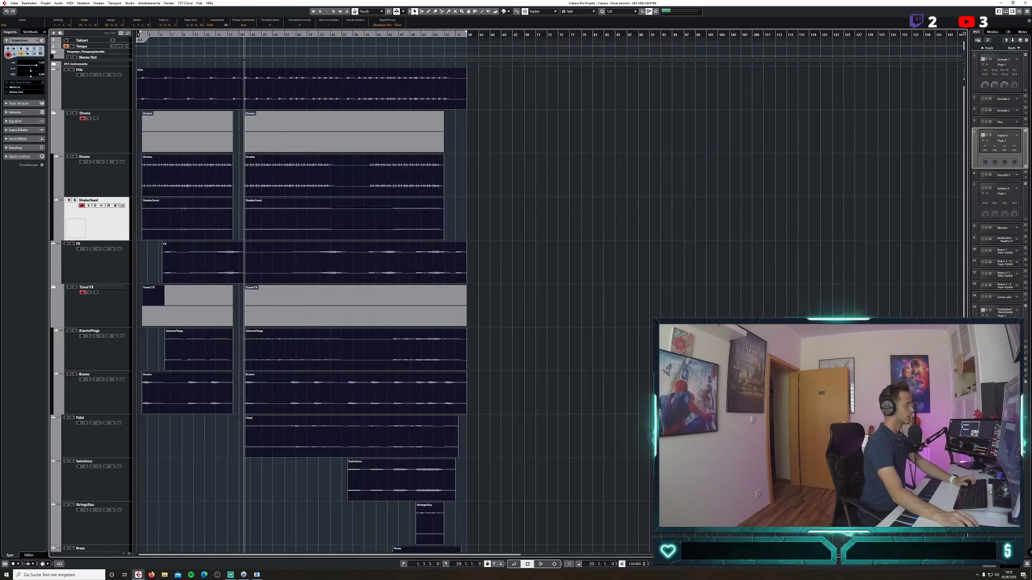
pyautogui.click(757, 313)
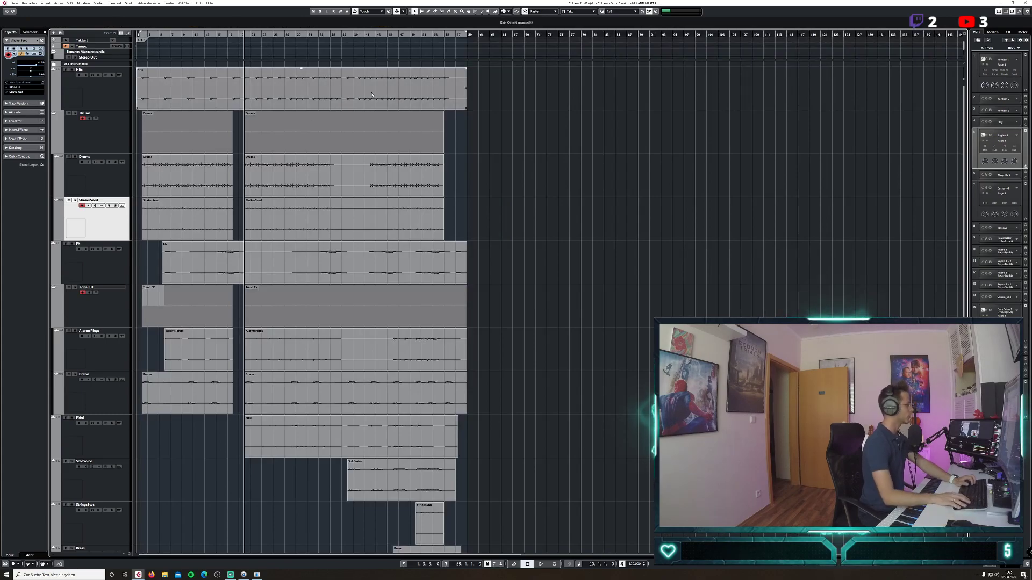
# Play from the project start and split the AlarmsPings event at bars 37 and 46 and the Brams event at bars 23 and 28.
pyautogui.press('KP_1')
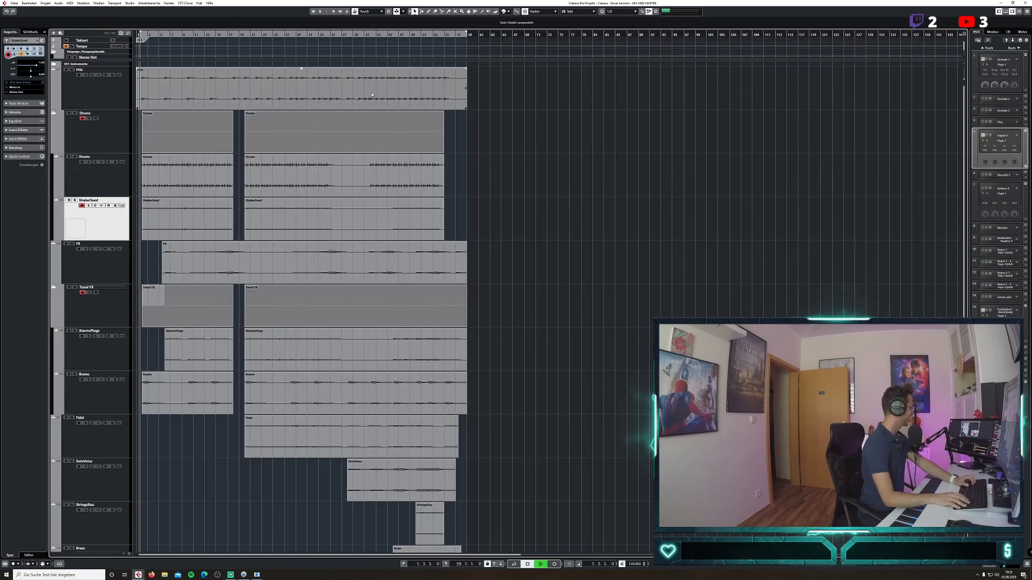
pyautogui.press('space')
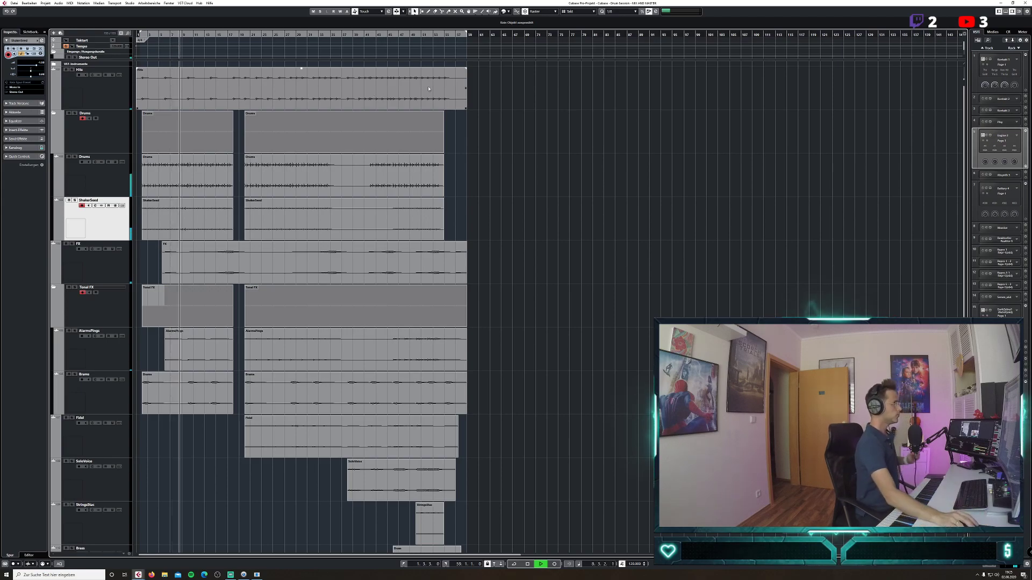
pyautogui.press('3')
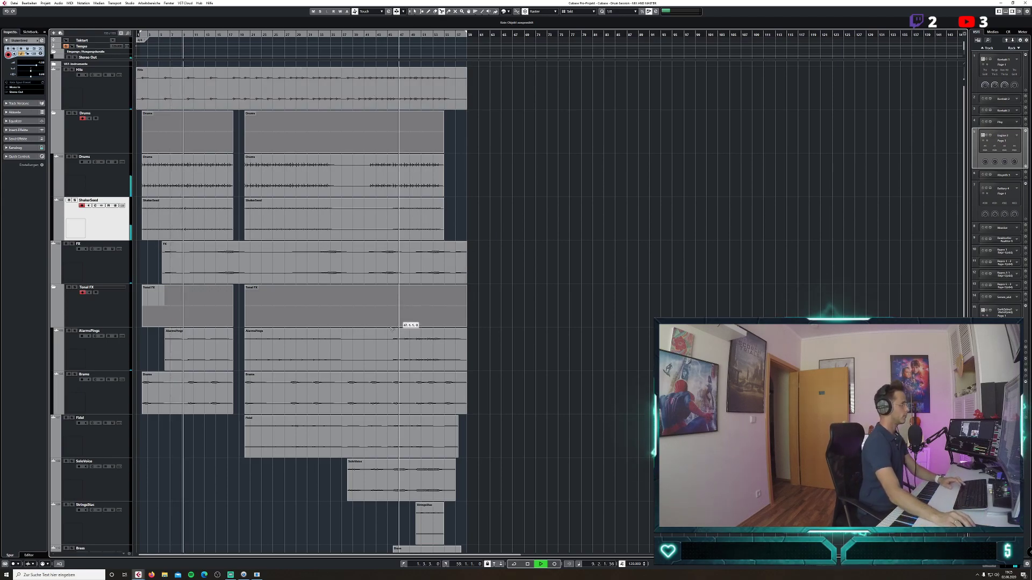
pyautogui.click(340, 352)
pyautogui.click(393, 352)
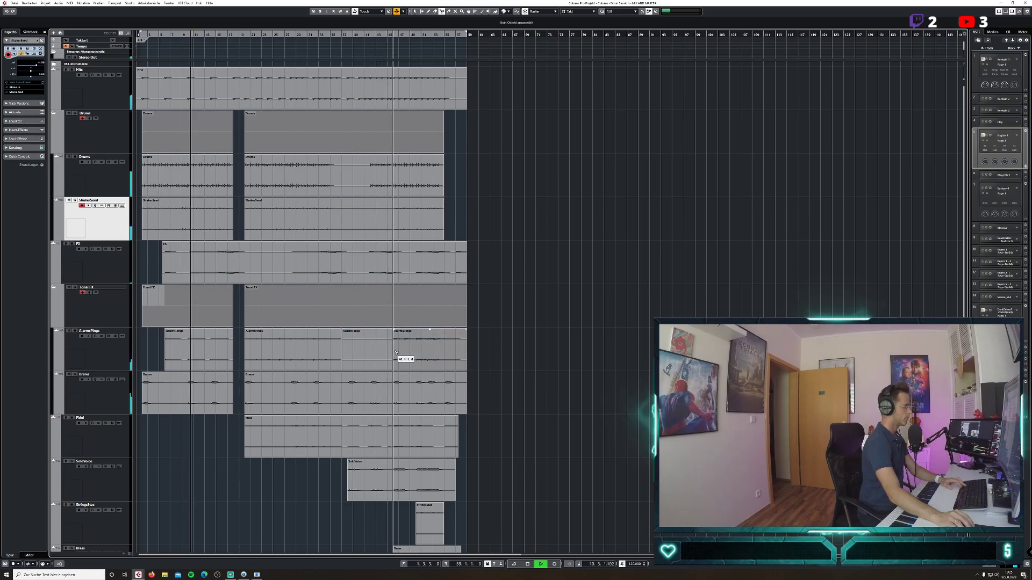
pyautogui.click(291, 400)
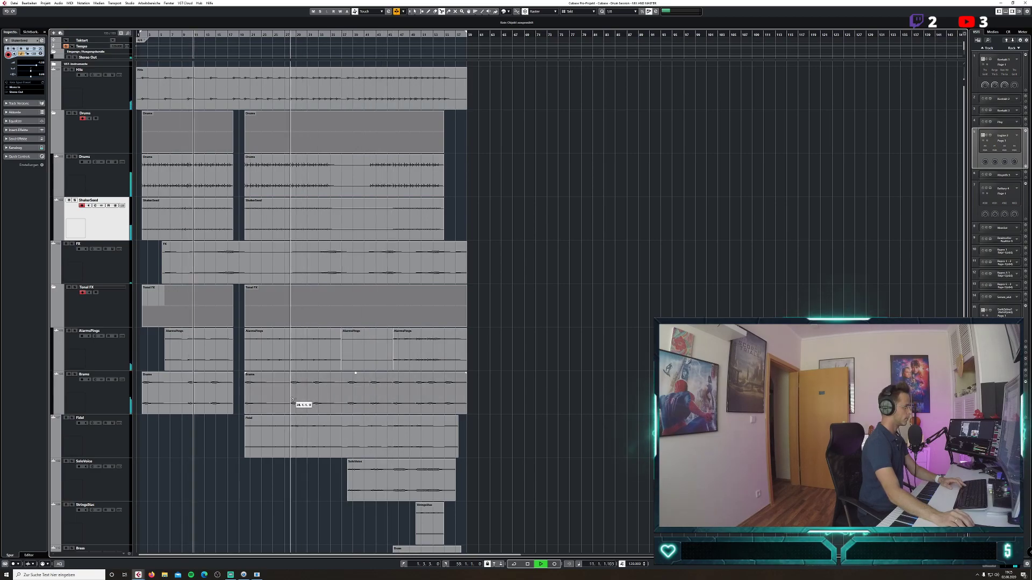
pyautogui.click(262, 400)
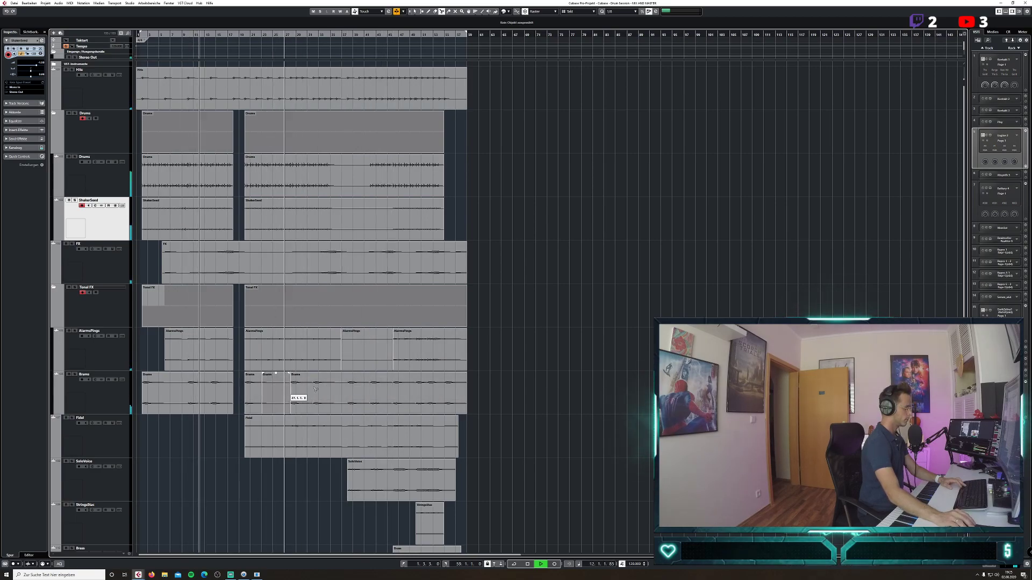
# Split the FX event at bars 20, 28, 38, 47 and 50.
pyautogui.click(245, 266)
pyautogui.click(290, 271)
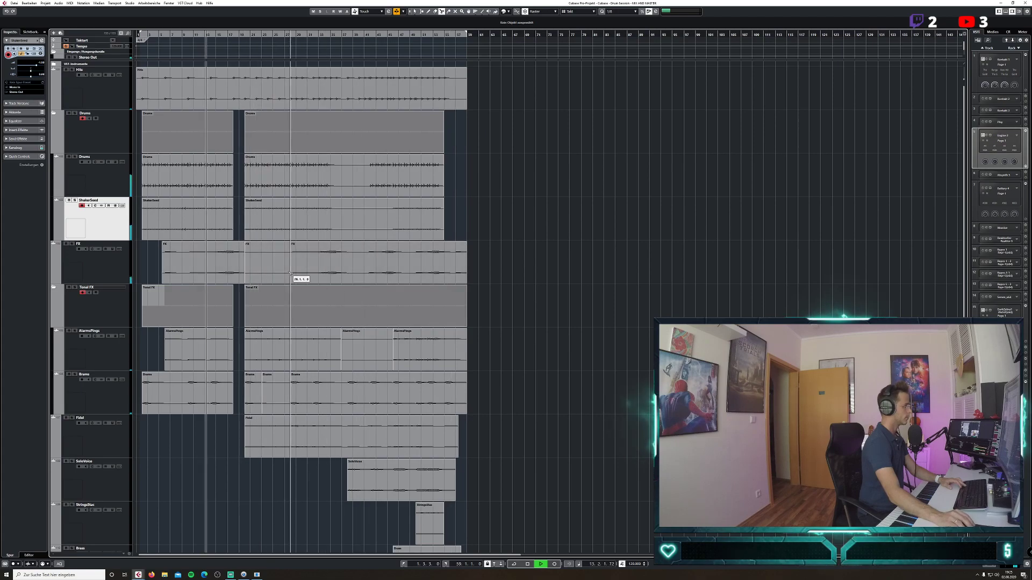
pyautogui.click(347, 272)
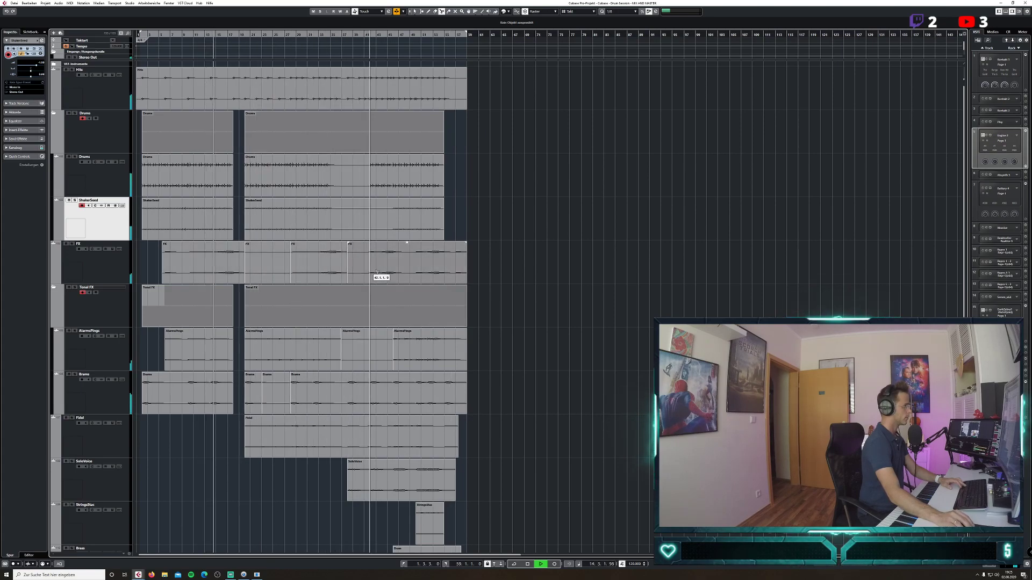
pyautogui.click(399, 272)
pyautogui.click(415, 273)
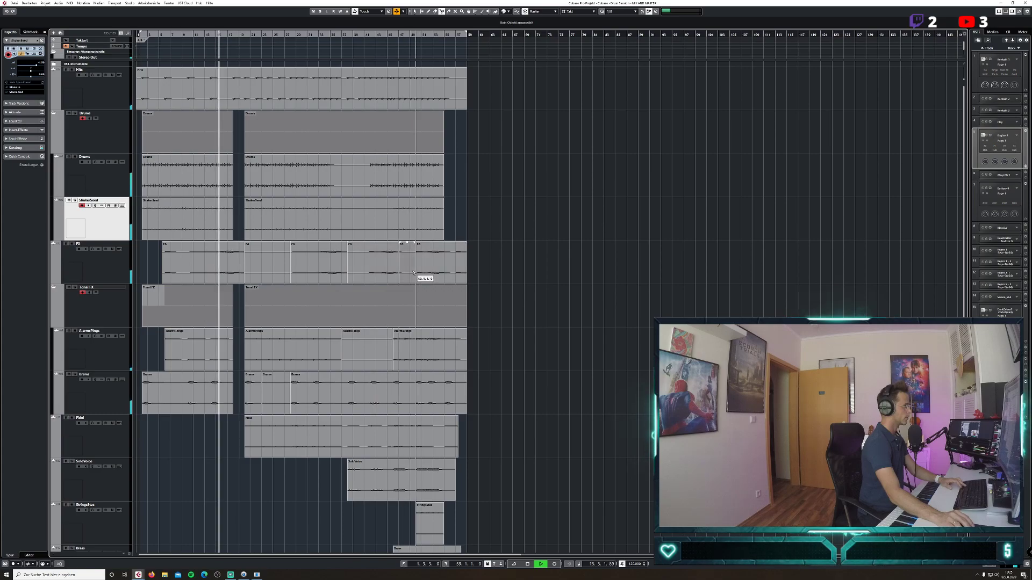
# Split the shaker event at bars 35 and 46 and the Drums event at bars 35 and 42.
pyautogui.click(331, 220)
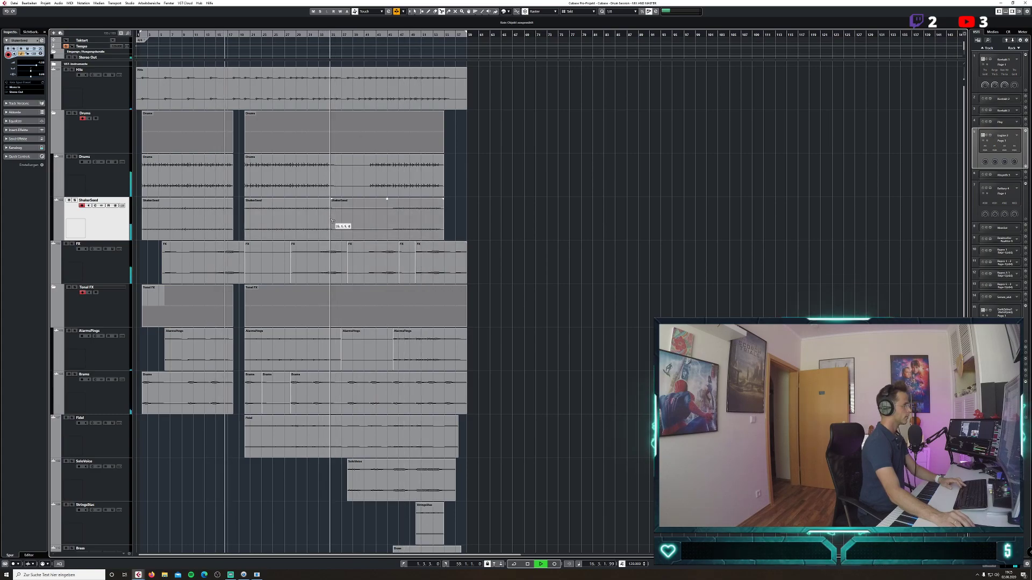
pyautogui.click(393, 226)
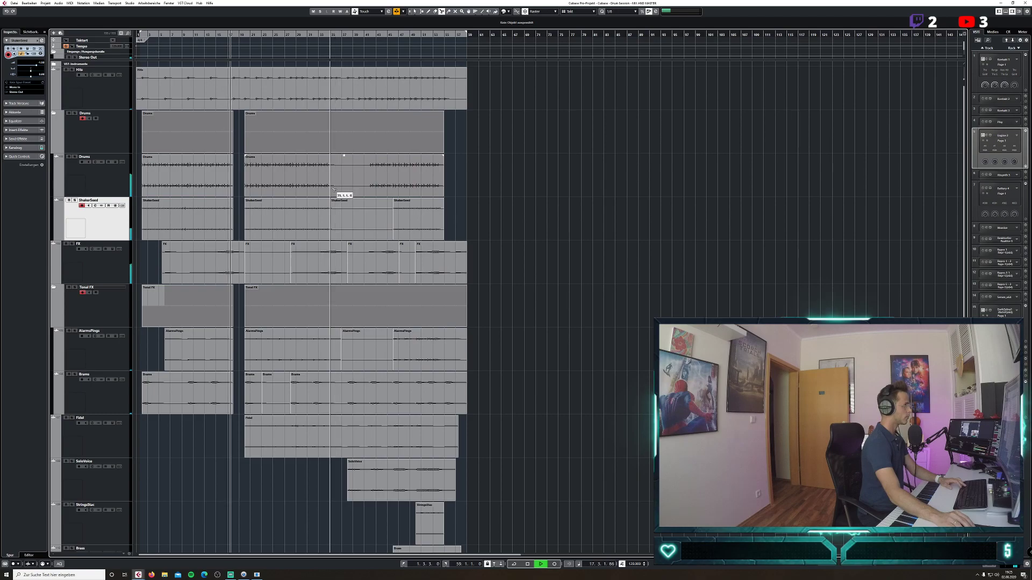
pyautogui.click(331, 187)
pyautogui.click(369, 184)
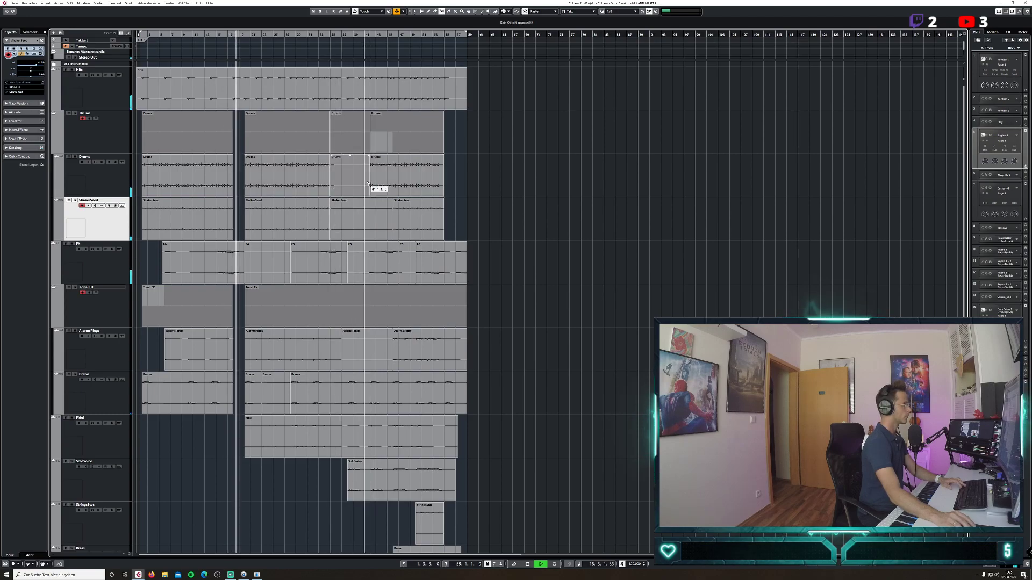
# Delete the Drums segment between bars 35 and 42, the shaker segment between 35 and 46, and the FX segment between 20 and 28.
pyautogui.click(414, 11)
pyautogui.click(351, 182)
pyautogui.press('Delete')
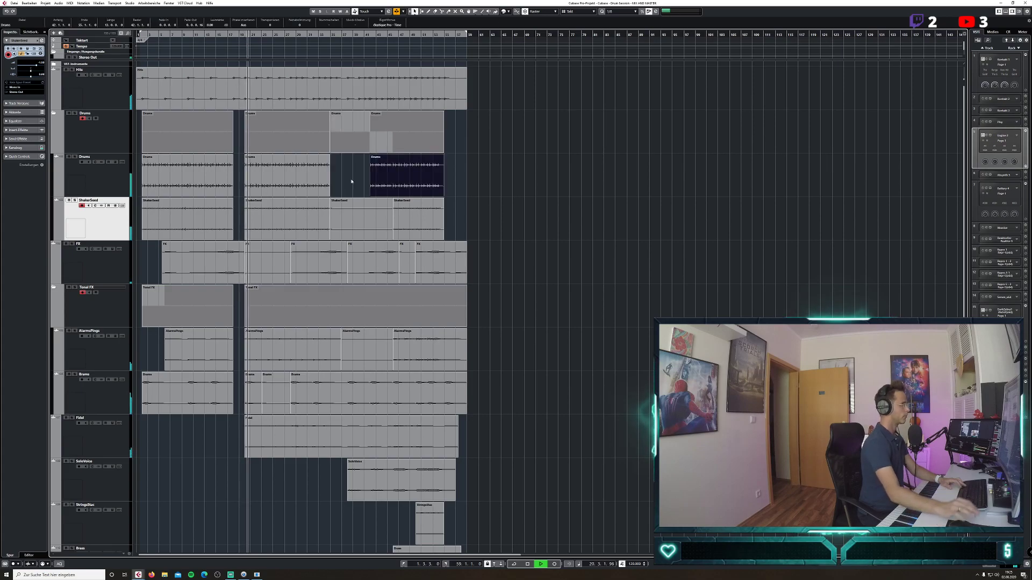
pyautogui.click(355, 215)
pyautogui.press('Delete')
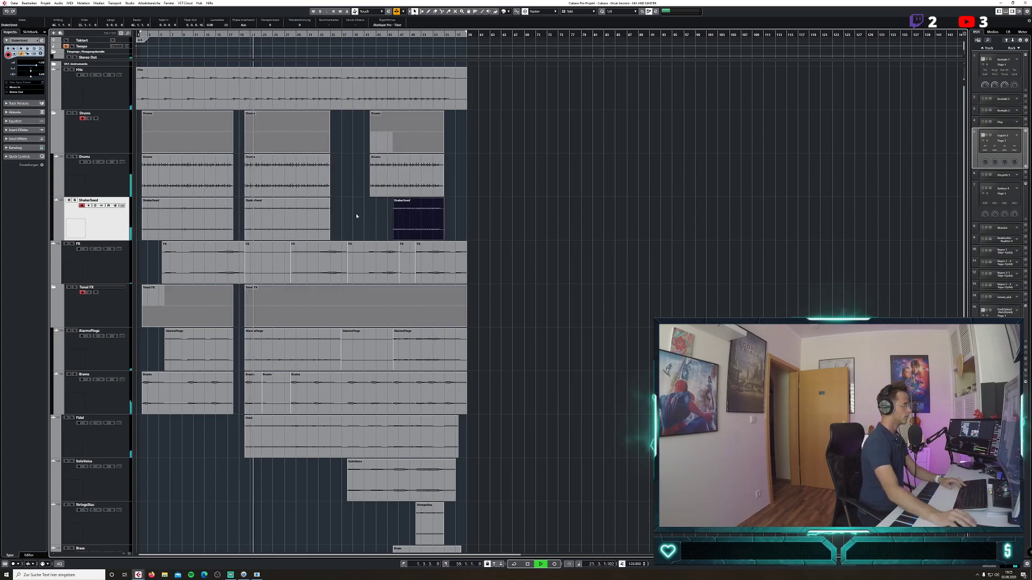
pyautogui.click(267, 264)
pyautogui.press('Delete')
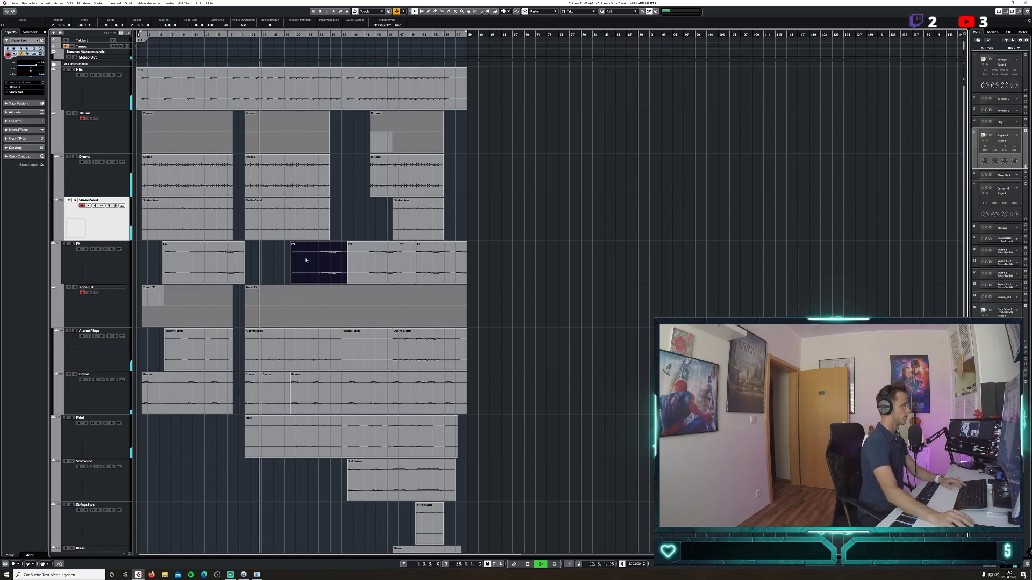
# Delete the FX segment between bars 47 and 50, AlarmsPings between 37 and 46, and Brams between 23 and 28, and stop playback.
pyautogui.click(405, 262)
pyautogui.press('Delete')
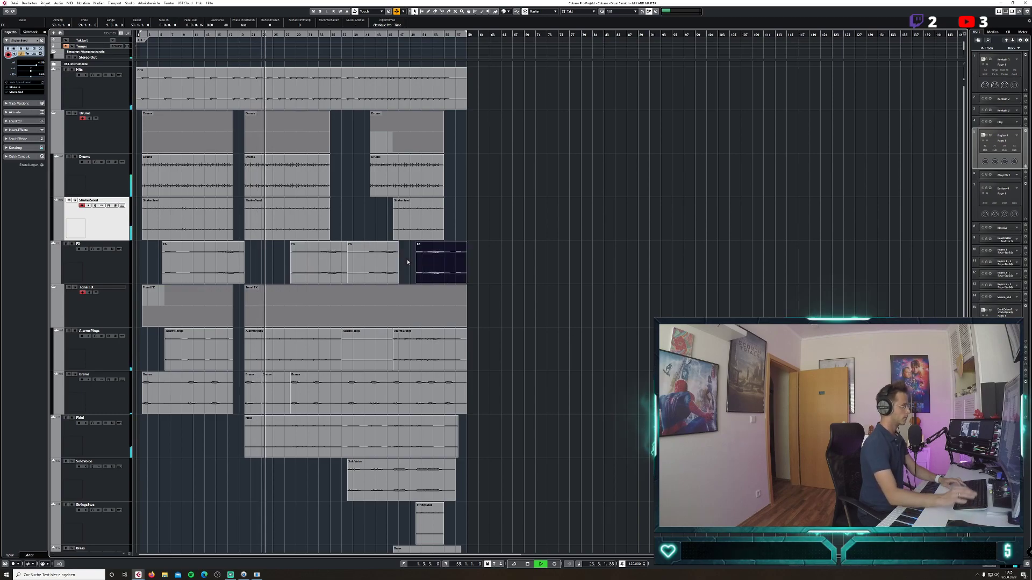
pyautogui.click(383, 331)
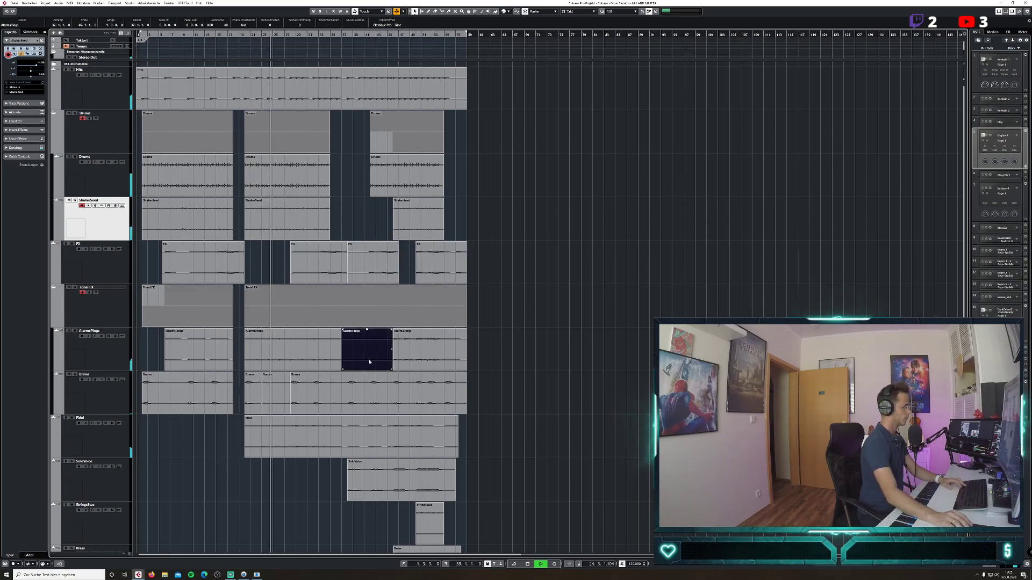
pyautogui.press('Delete')
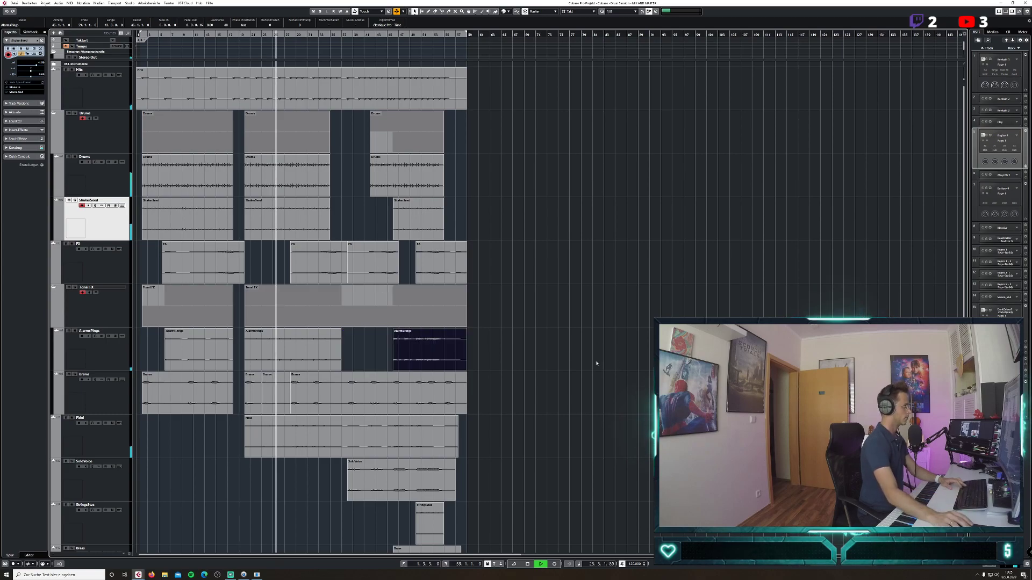
pyautogui.scroll(-1, 621, 362)
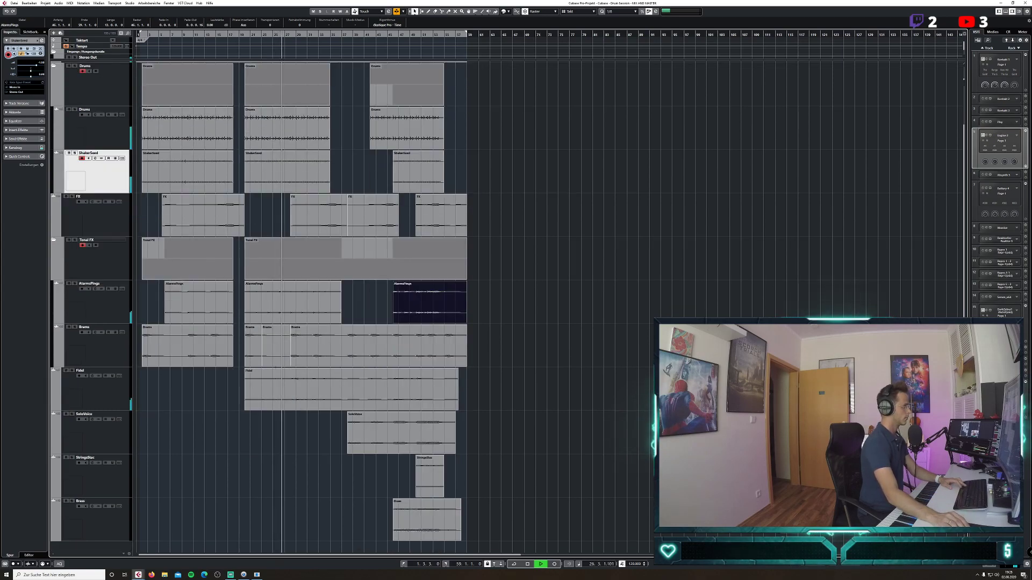
pyautogui.click(271, 340)
pyautogui.press('Delete')
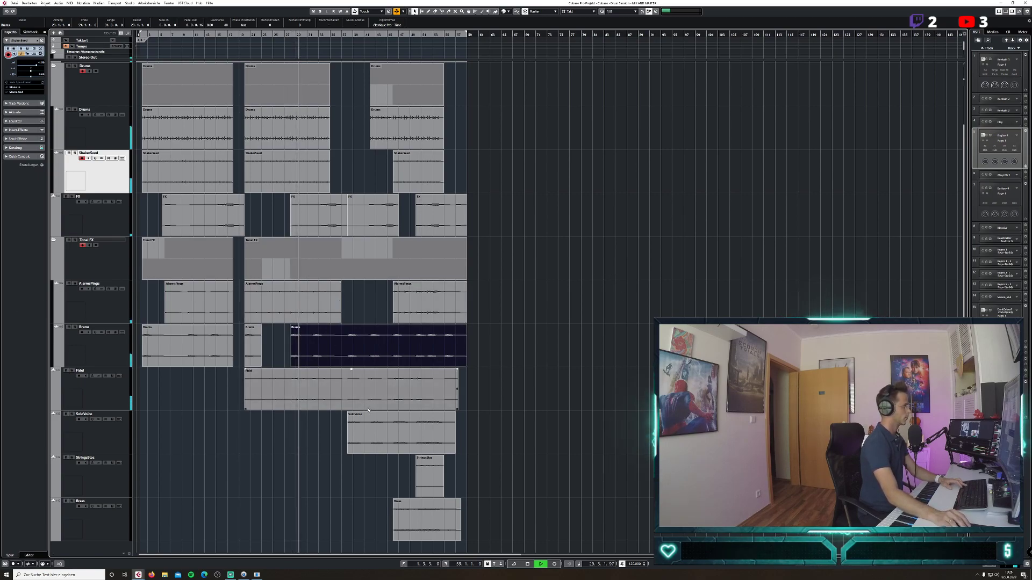
pyautogui.press('space')
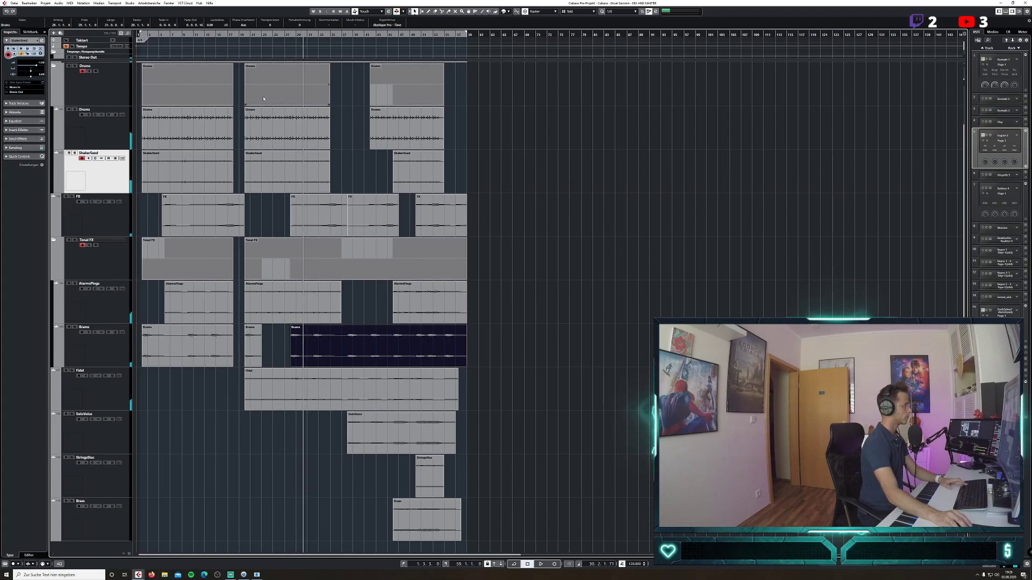
# Play from about bar 19 and raise the channel fader of the track directly below Brams.
pyautogui.click(238, 40)
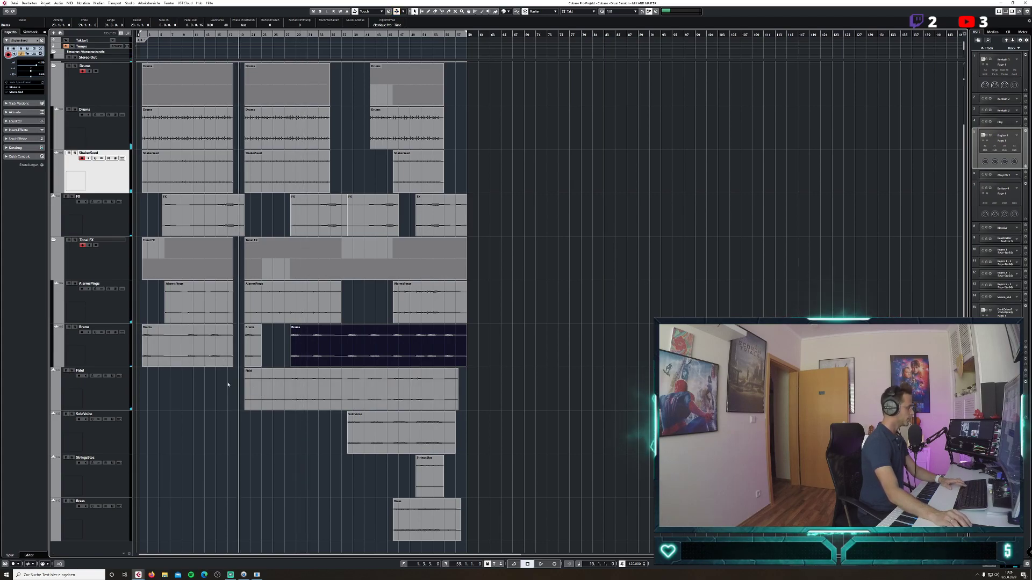
pyautogui.click(93, 377)
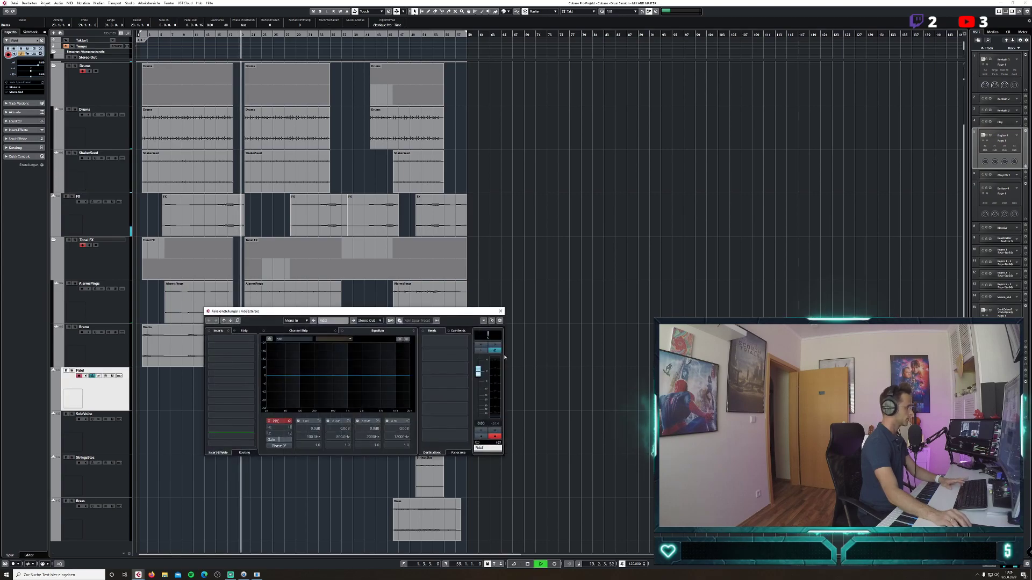
pyautogui.moveTo(481, 378); pyautogui.dragTo(481, 375)
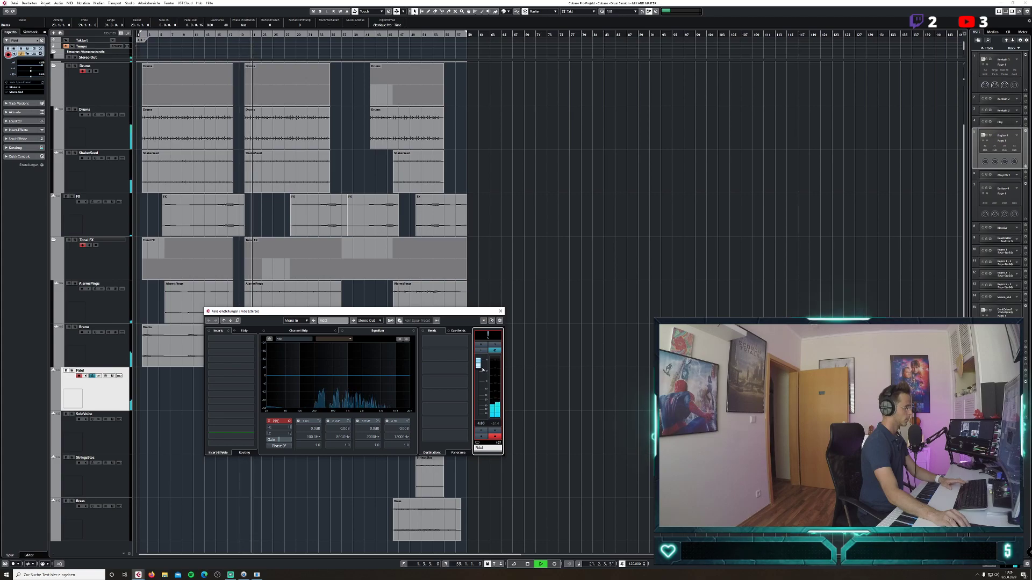
# Insert ValhallaShimmer on the channel of the track below Brams and load a different preset in it.
pyautogui.click(230, 346)
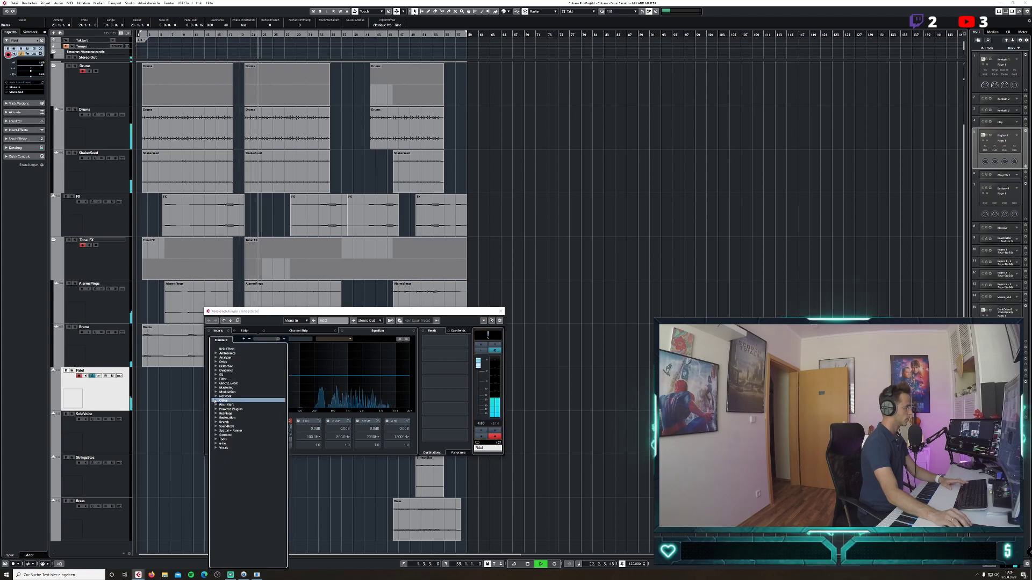
pyautogui.click(219, 401)
pyautogui.scroll(-10, 237, 537)
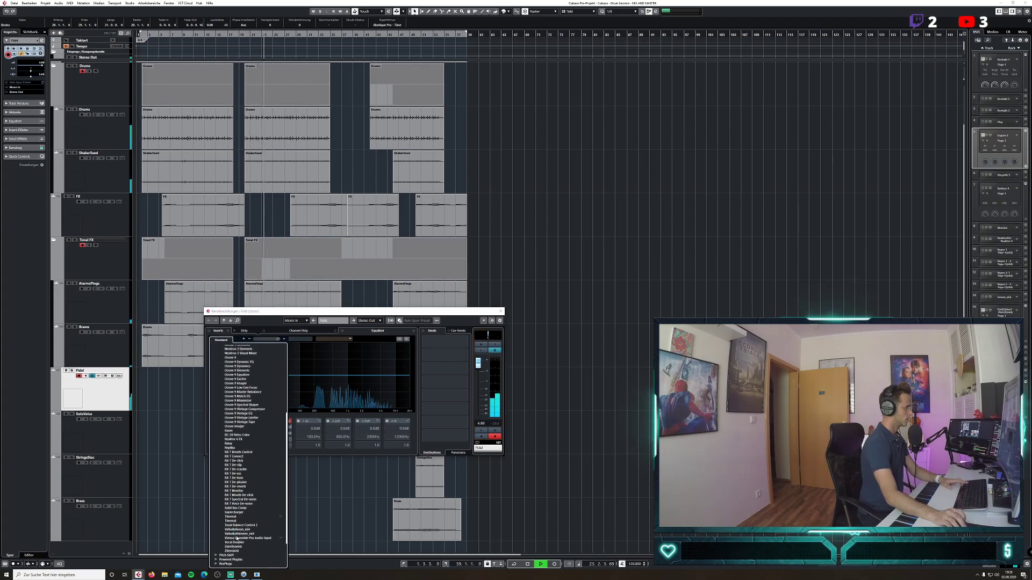
pyautogui.click(251, 534)
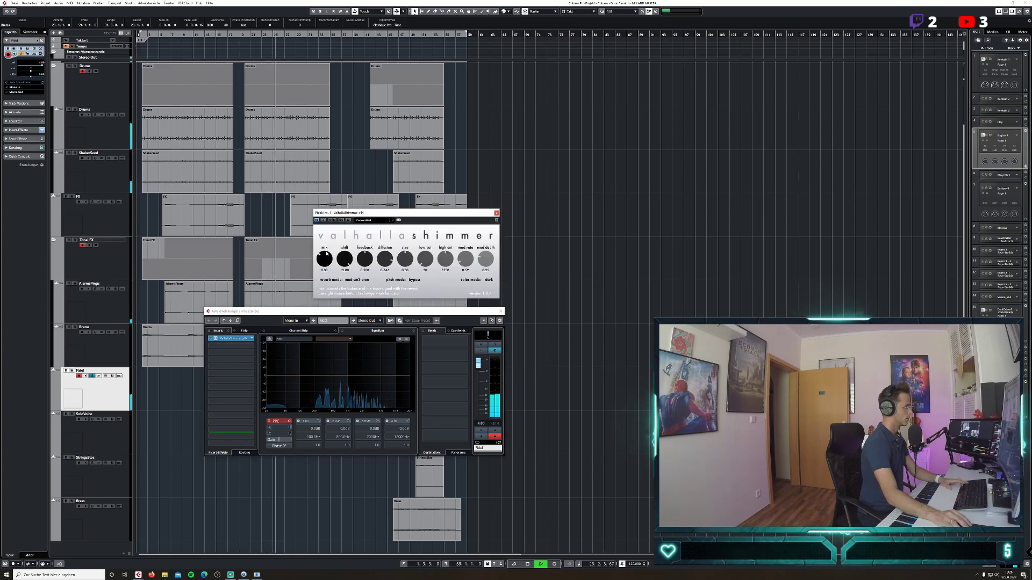
pyautogui.click(370, 220)
pyautogui.click(371, 225)
# Adjust the ValhallaShimmer mix, lower the channel's fader slightly, and close its settings.
pyautogui.moveTo(324, 261); pyautogui.dragTo(324, 256)
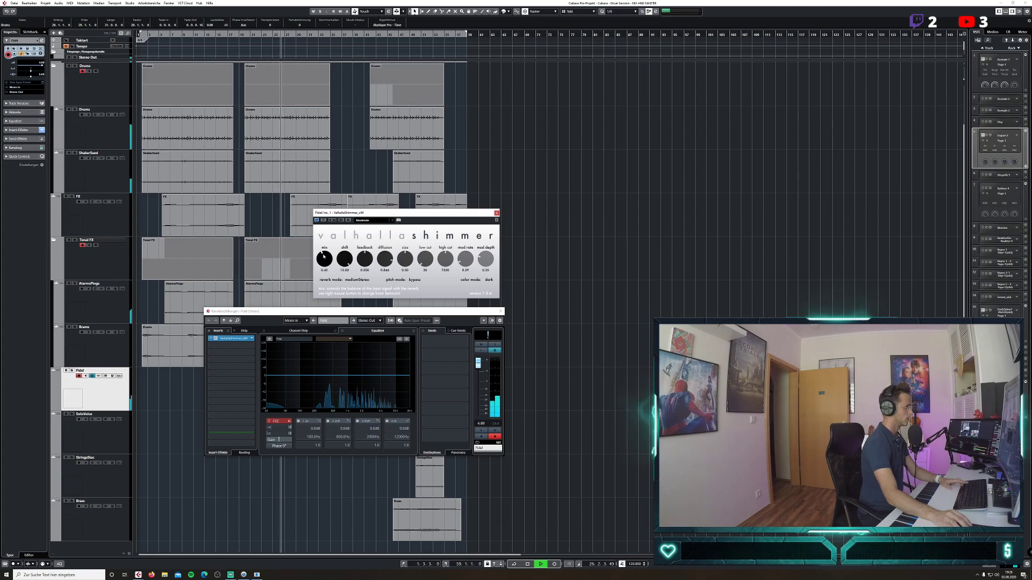
pyautogui.click(497, 212)
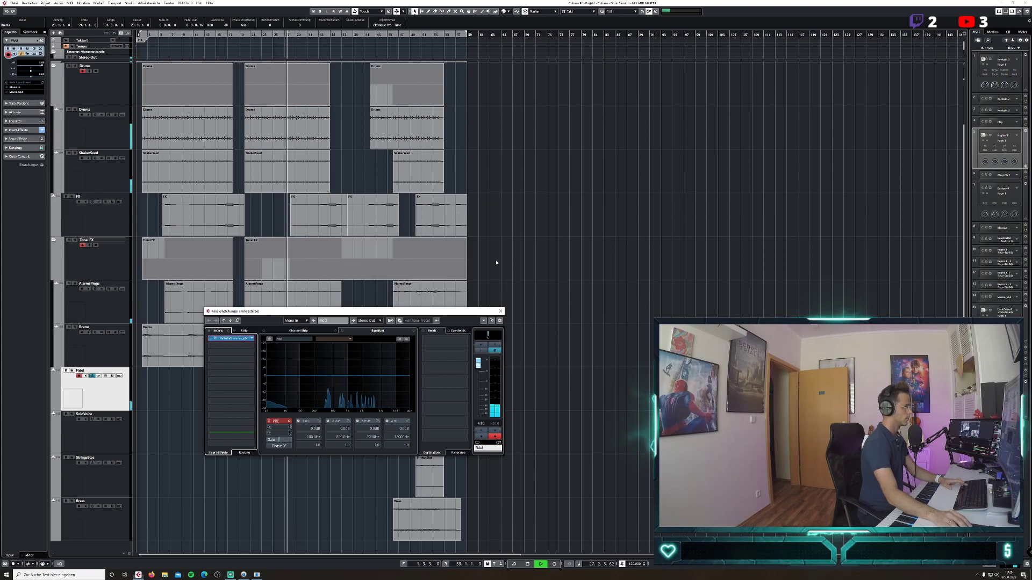
pyautogui.moveTo(477, 364); pyautogui.dragTo(477, 372)
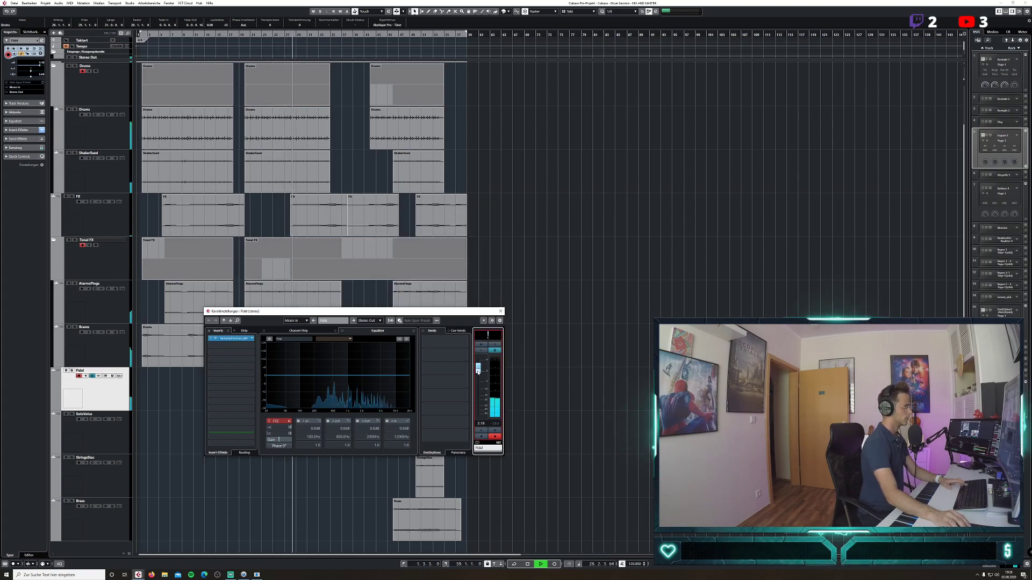
pyautogui.click(500, 311)
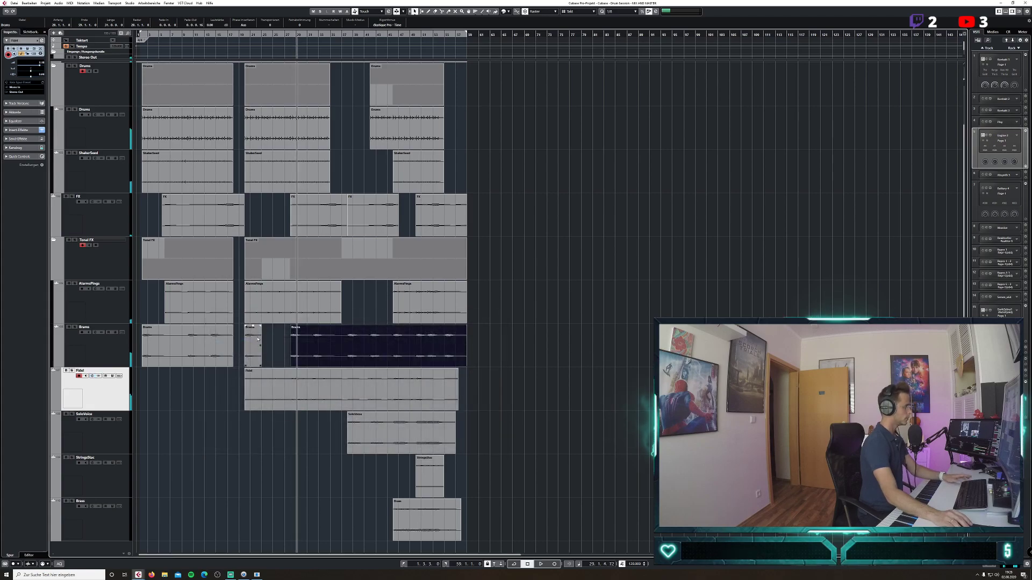
# Duplicate the short Brams segment starting at bar 20 and resize the pieces to fill the gap up to bar 28.
pyautogui.click(258, 339)
pyautogui.hotkey('ctrl', 'd')
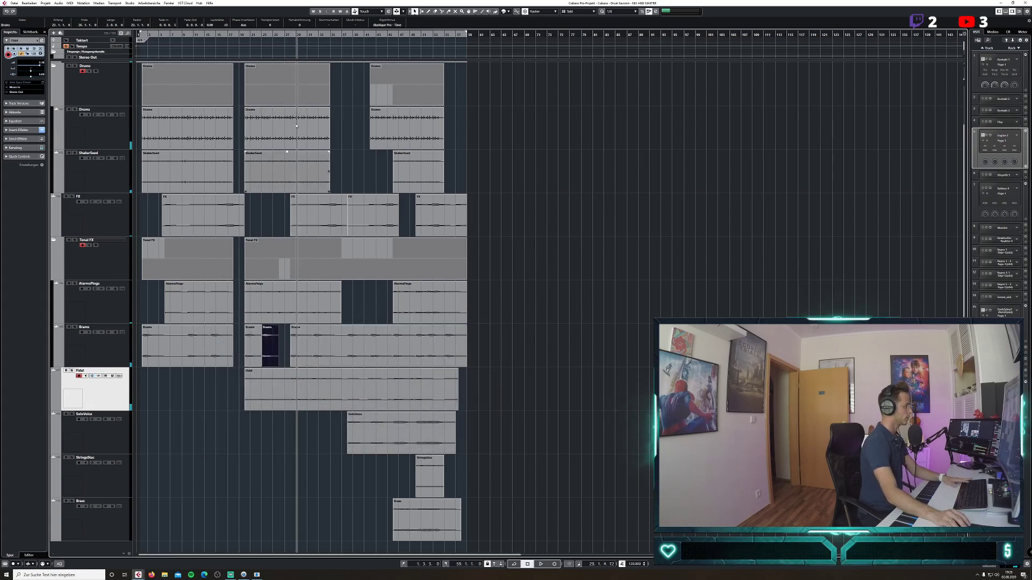
pyautogui.click(240, 33)
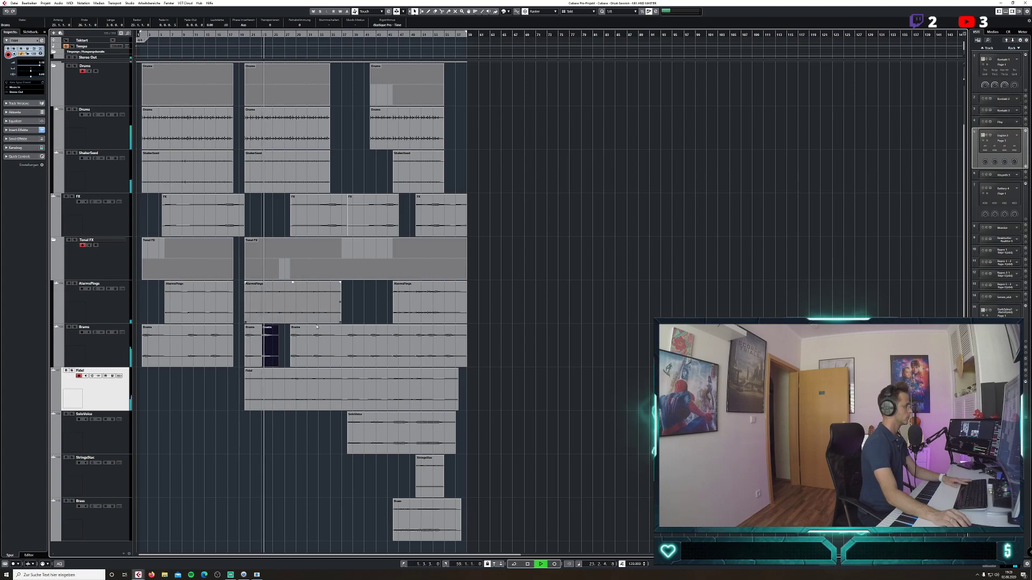
pyautogui.moveTo(271, 348); pyautogui.dragTo(268, 368)
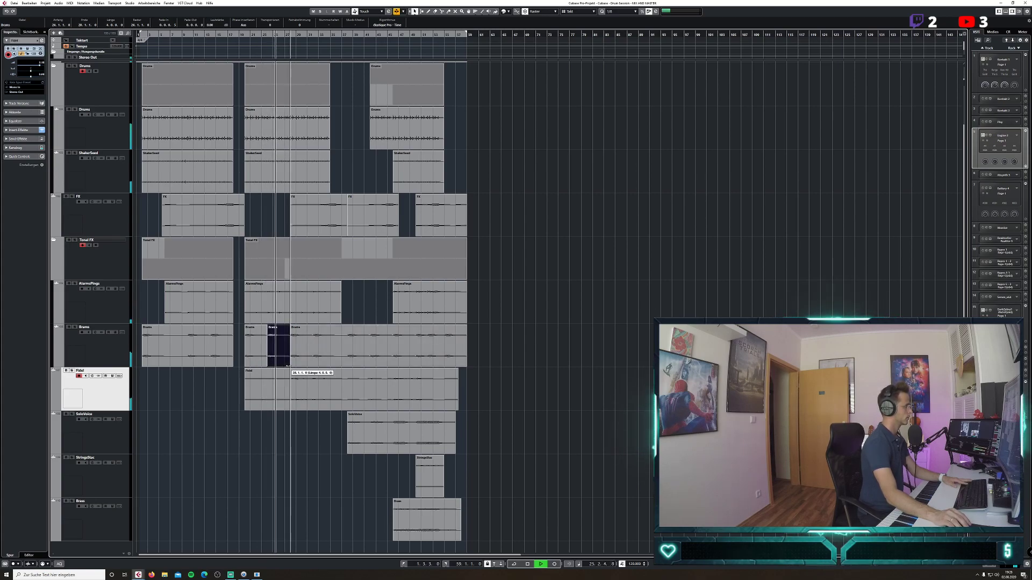
pyautogui.click(641, 352)
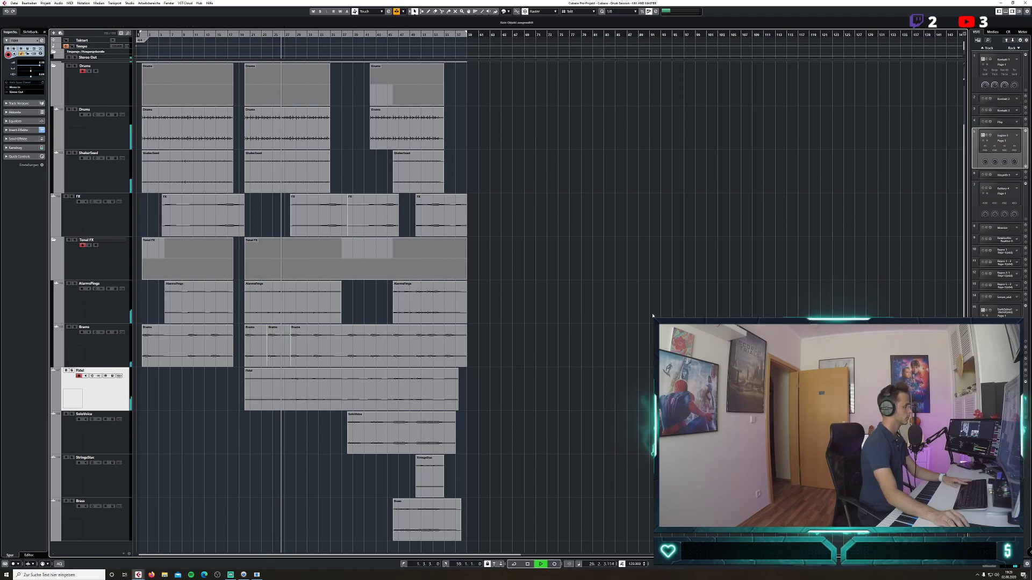
pyautogui.press('space')
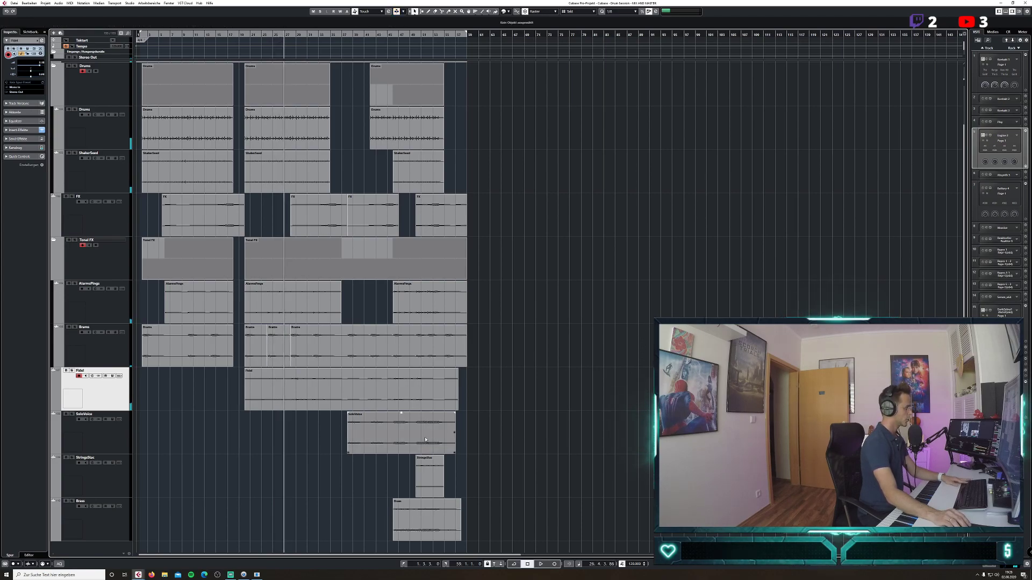
# Copy the SoloVoice event back to bar 20, play it, and trim the copy to span bars 24 to 28.
pyautogui.moveTo(425, 439); pyautogui.dragTo(332, 448)
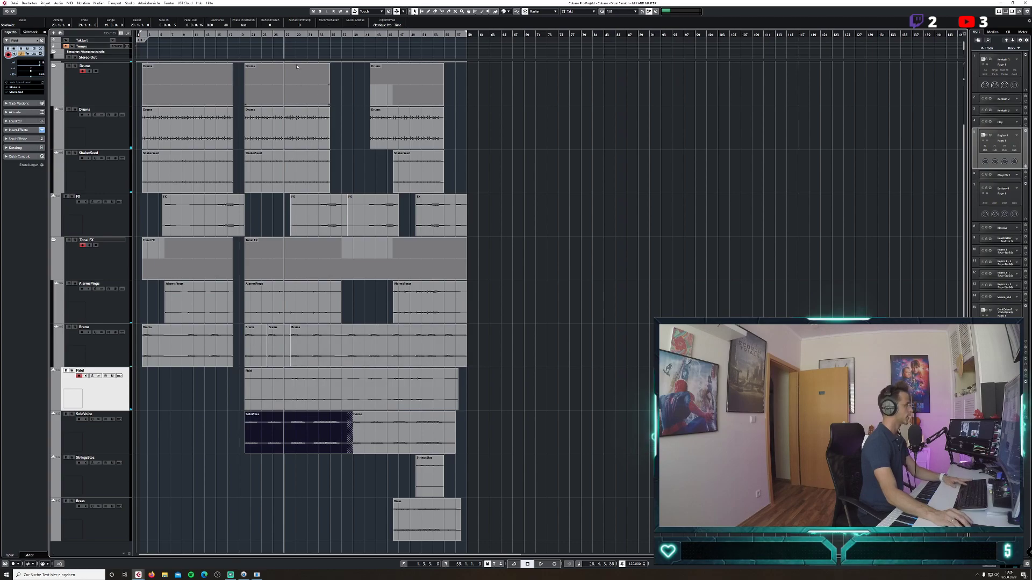
pyautogui.click(237, 35)
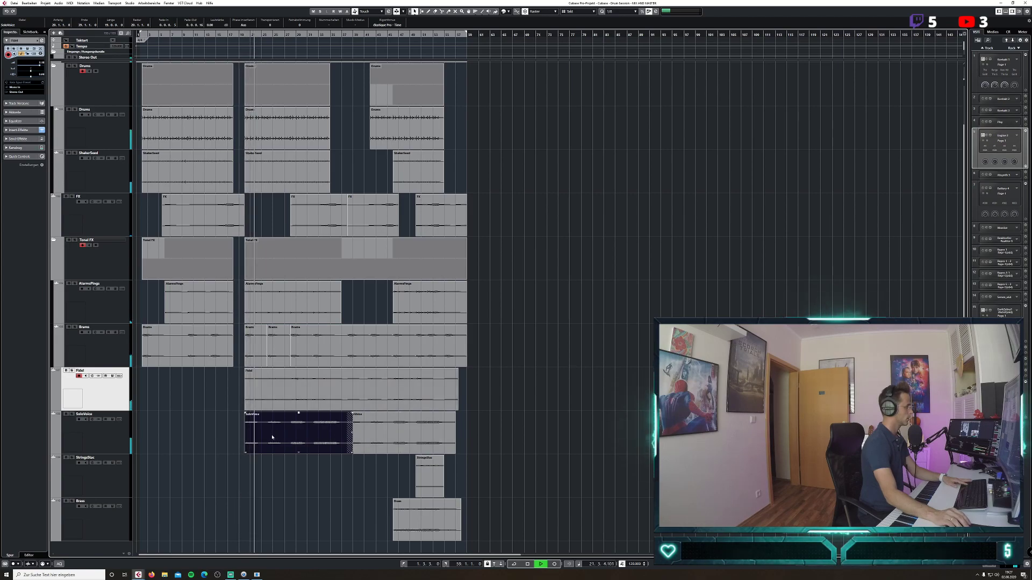
pyautogui.moveTo(319, 434); pyautogui.dragTo(287, 448)
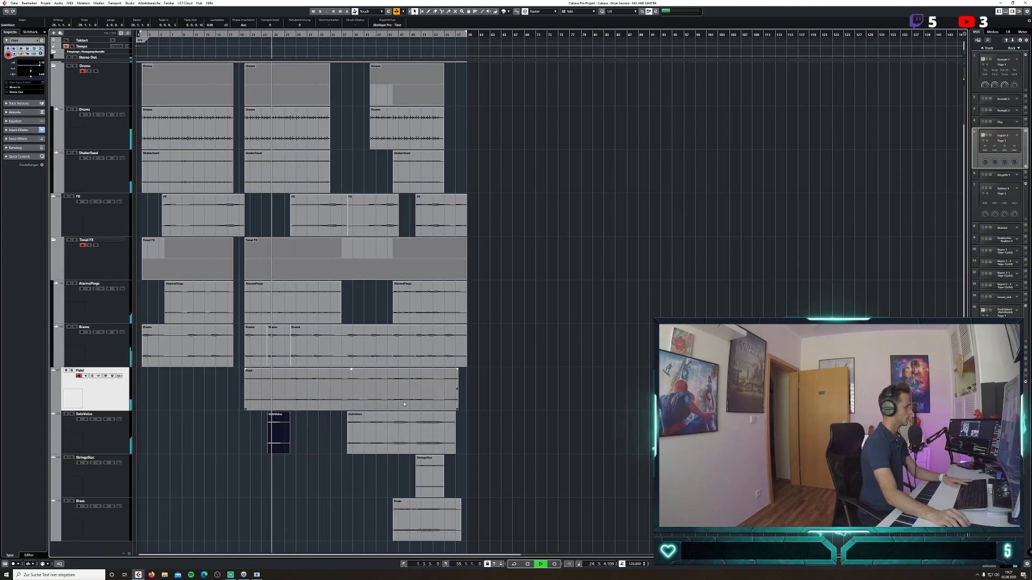
# Duplicate the SoloVoice track and delete the short segment at bar 24 from the original track.
pyautogui.click(156, 444)
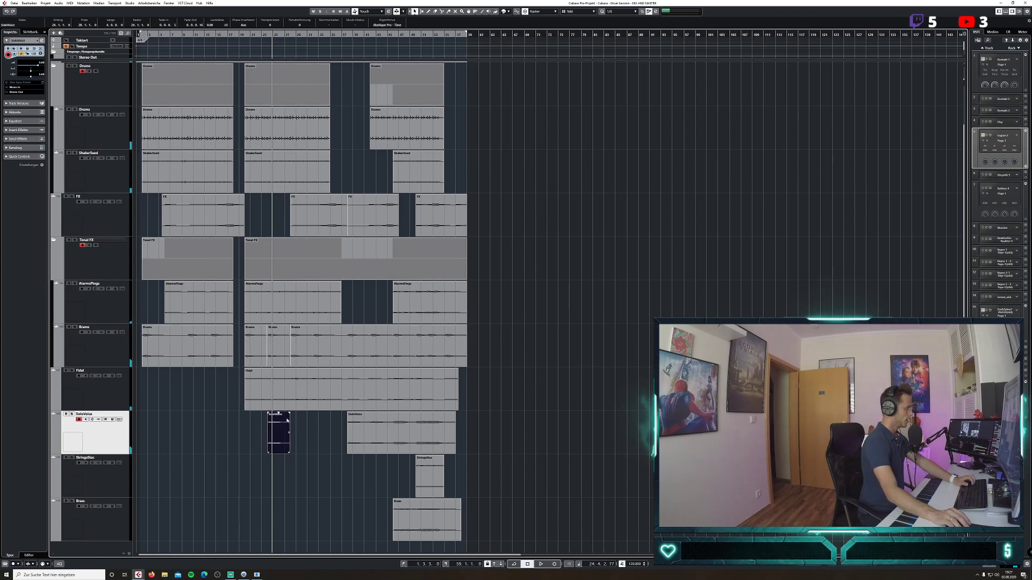
pyautogui.rightClick(115, 433)
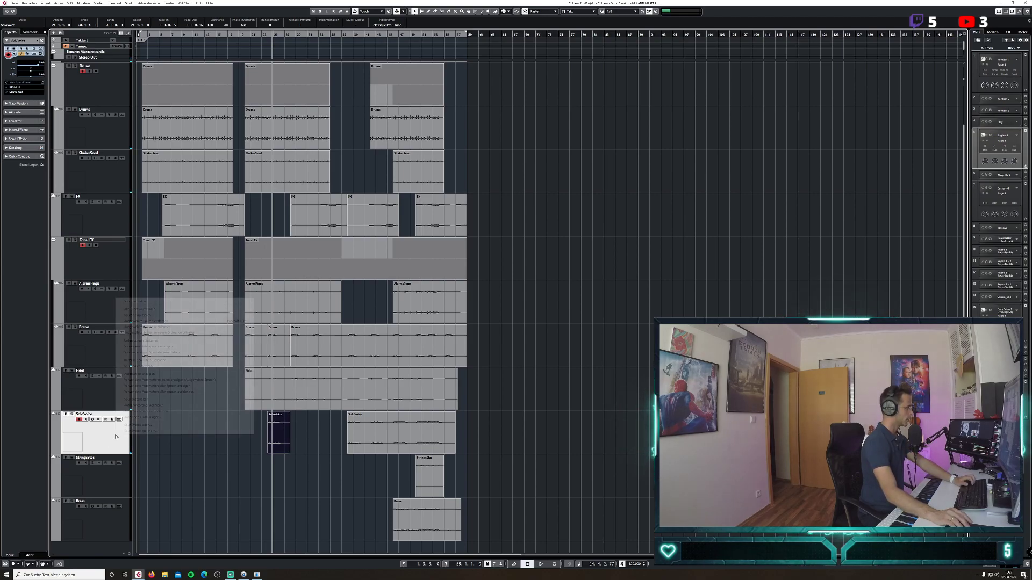
pyautogui.click(164, 316)
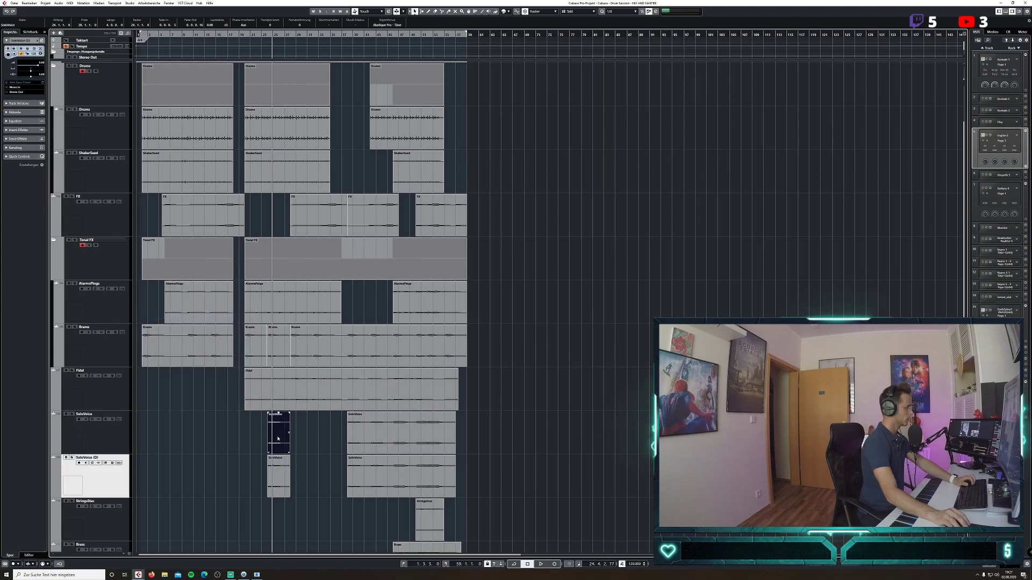
pyautogui.press('Delete')
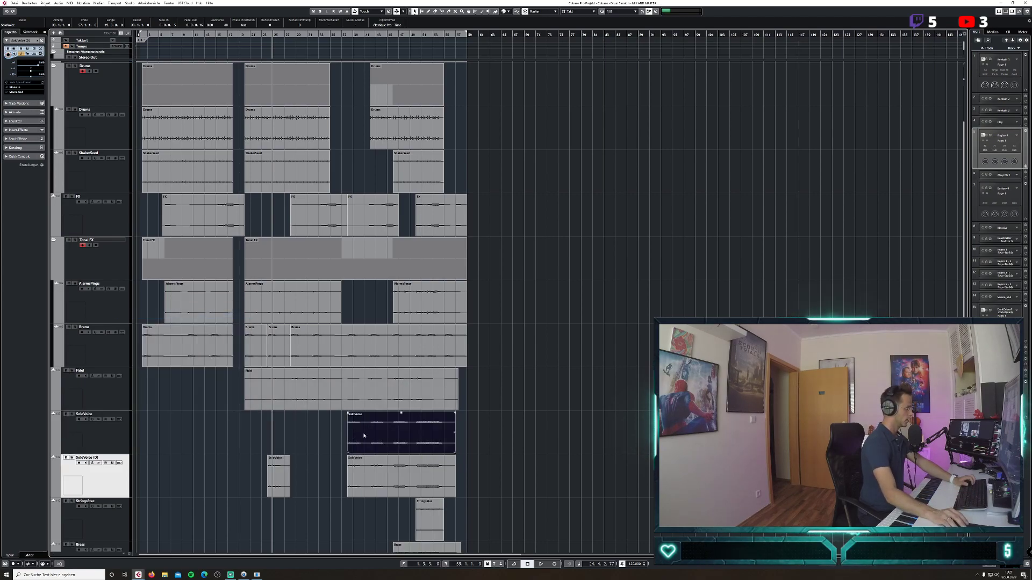
# Place the duplicated SoloVoice track above the original and delete the long event from the duplicate.
pyautogui.click(122, 438)
pyautogui.moveTo(117, 466); pyautogui.dragTo(117, 467)
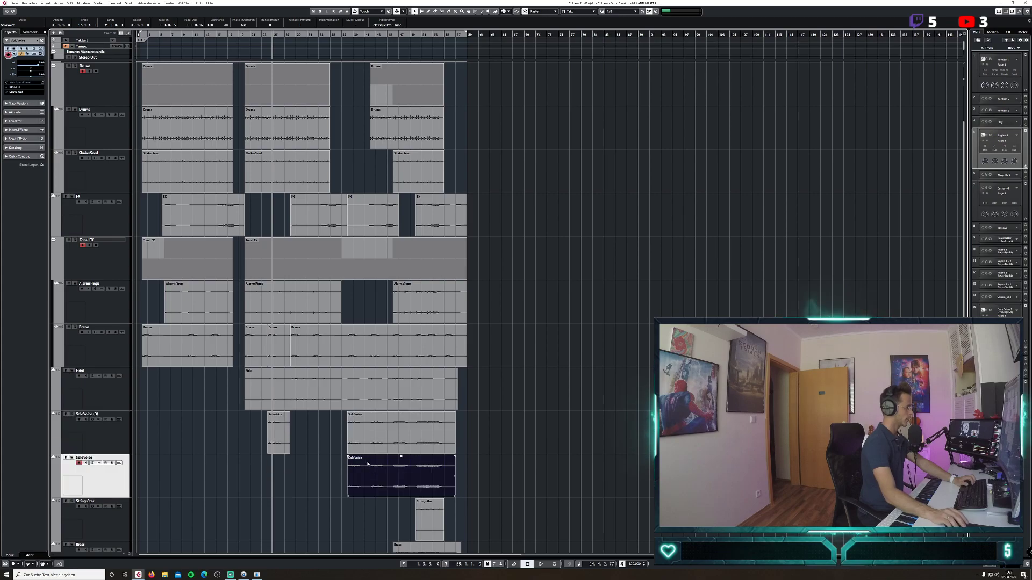
pyautogui.click(407, 442)
pyautogui.press('Delete')
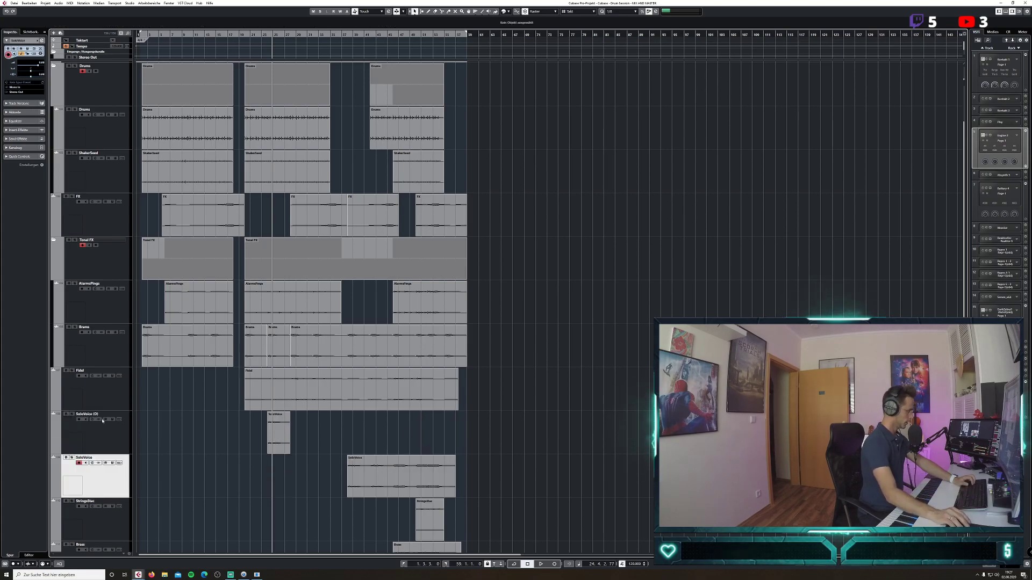
# Insert ValhallaShimmer on the SoloVoice (D) channel.
pyautogui.click(93, 420)
pyautogui.click(252, 340)
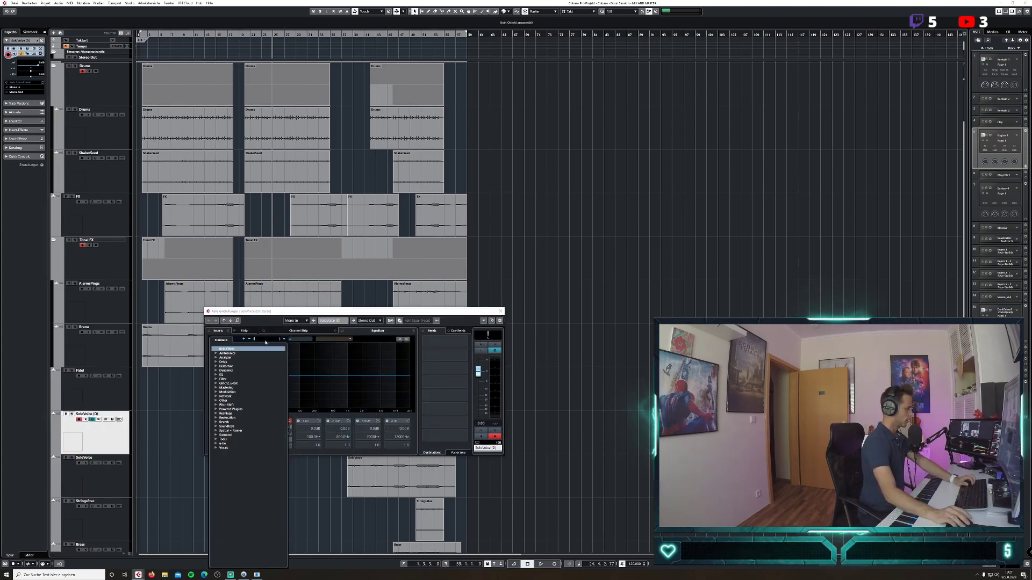
pyautogui.click(215, 401)
pyautogui.scroll(-6, 226, 483)
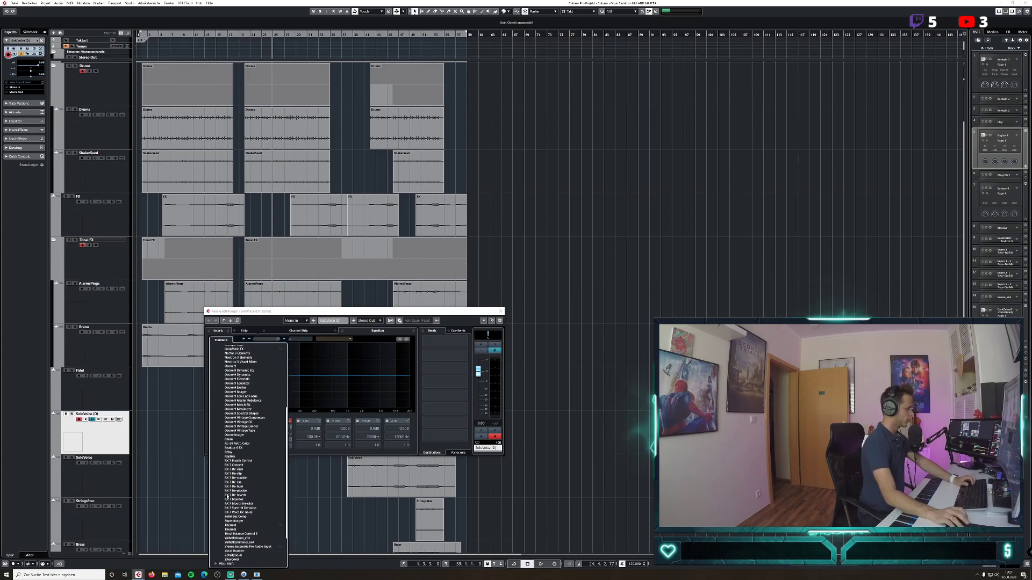
pyautogui.click(236, 542)
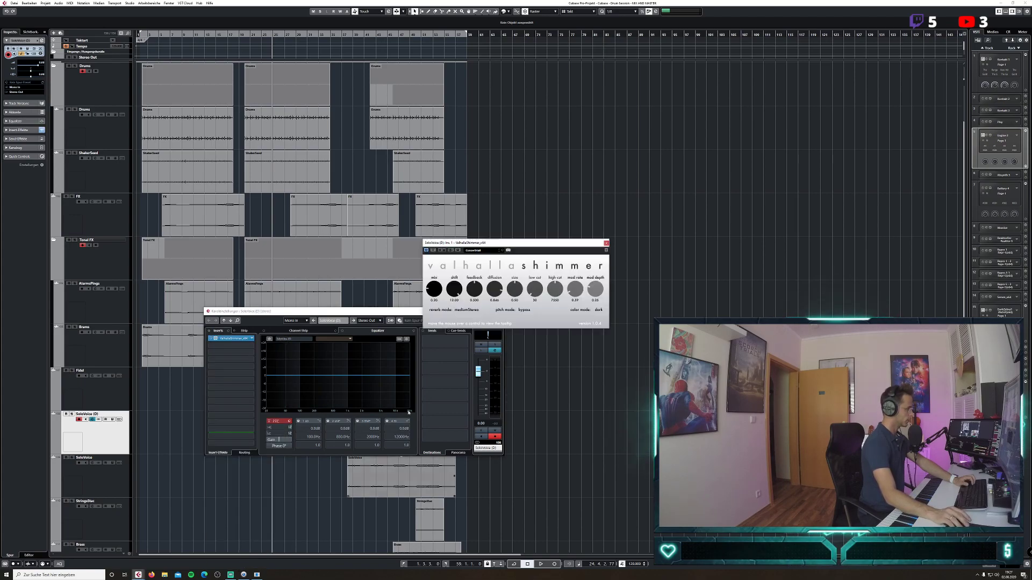
# Load a different ValhallaShimmer preset for SoloVoice (D) and lower the channel's fader slightly.
pyautogui.click(482, 251)
pyautogui.click(476, 260)
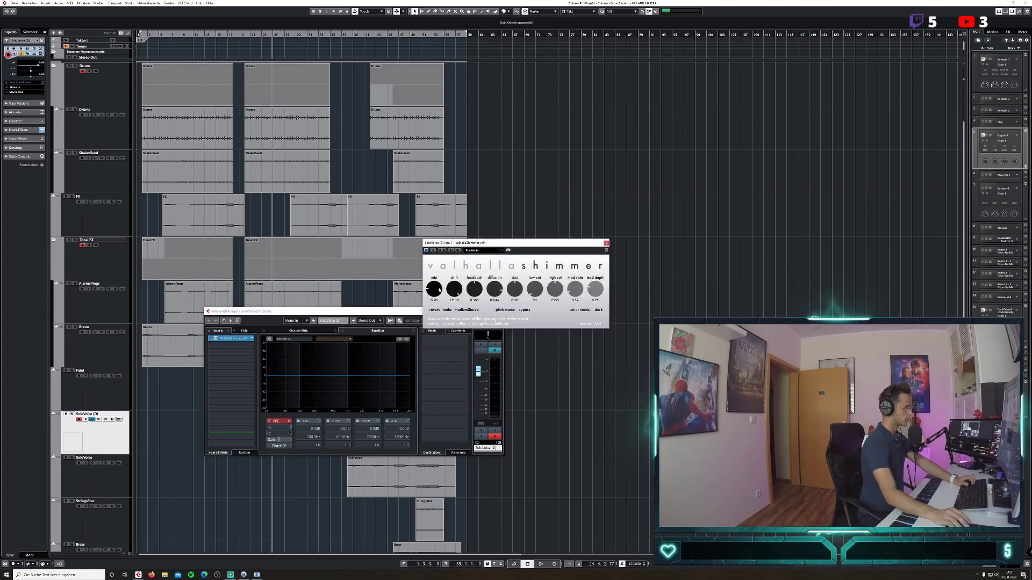
pyautogui.click(605, 244)
pyautogui.moveTo(478, 370); pyautogui.dragTo(477, 374)
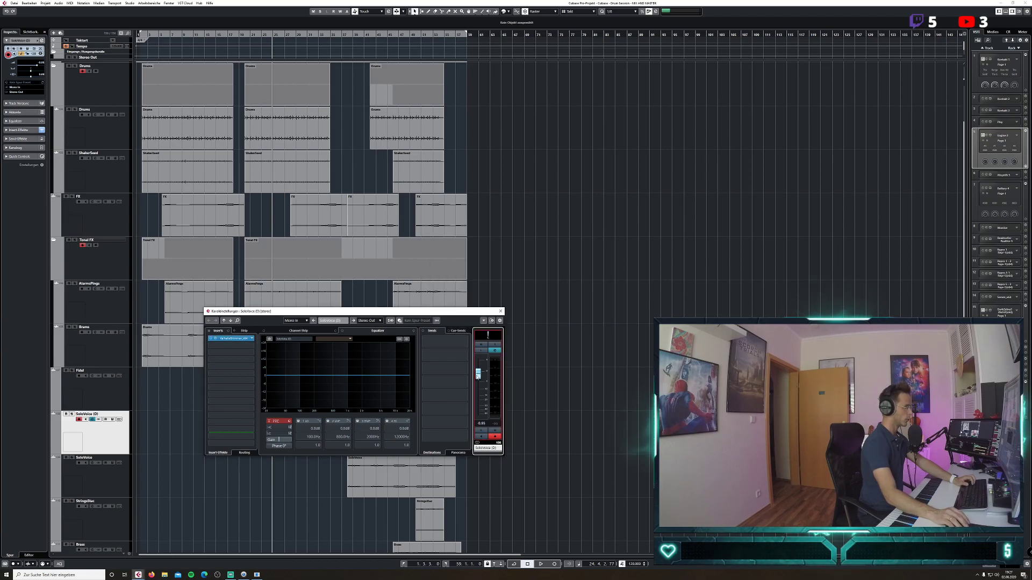
# Play from bar 20, add a gentle high-frequency boost with the fourth EQ band on SoloVoice (D), and lower its fader to about -7 dB.
pyautogui.click(502, 310)
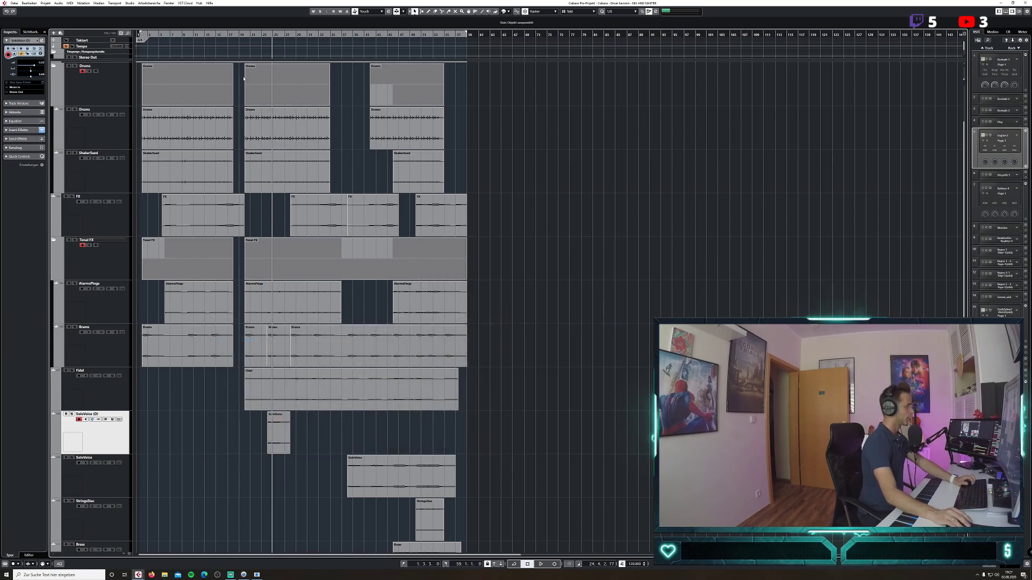
pyautogui.click(243, 34)
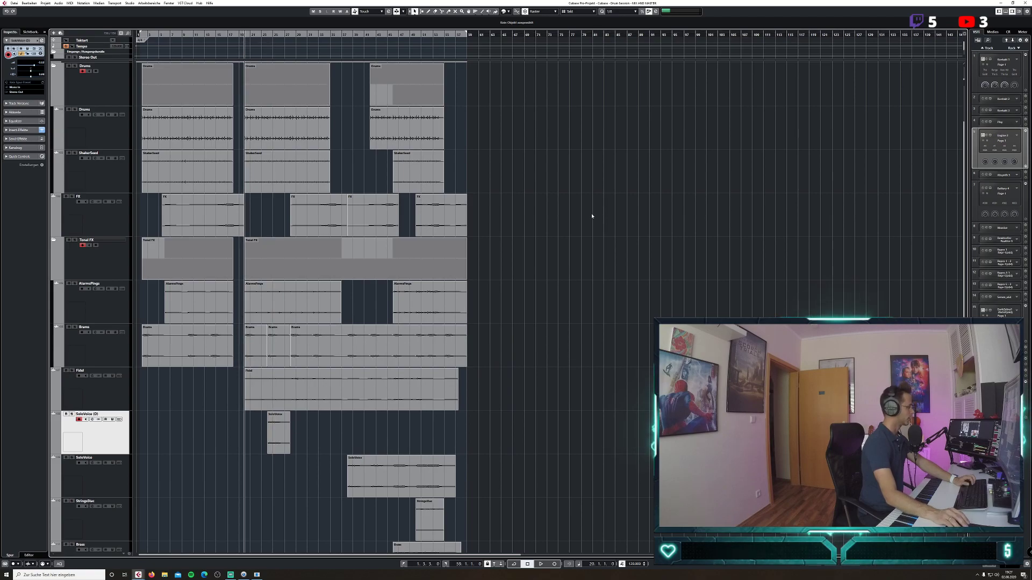
pyautogui.press('space')
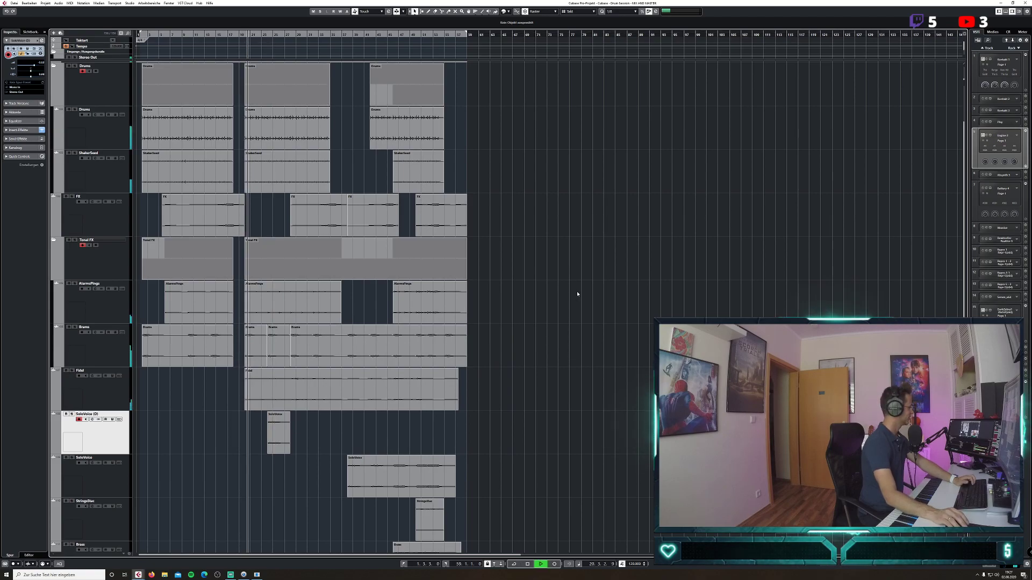
pyautogui.click(98, 420)
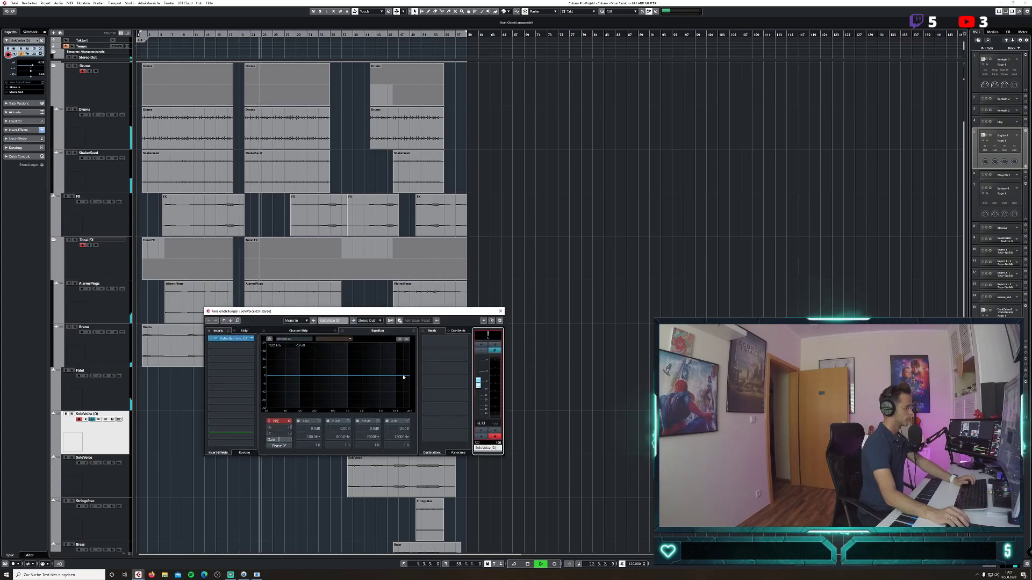
pyautogui.moveTo(400, 375); pyautogui.dragTo(388, 370)
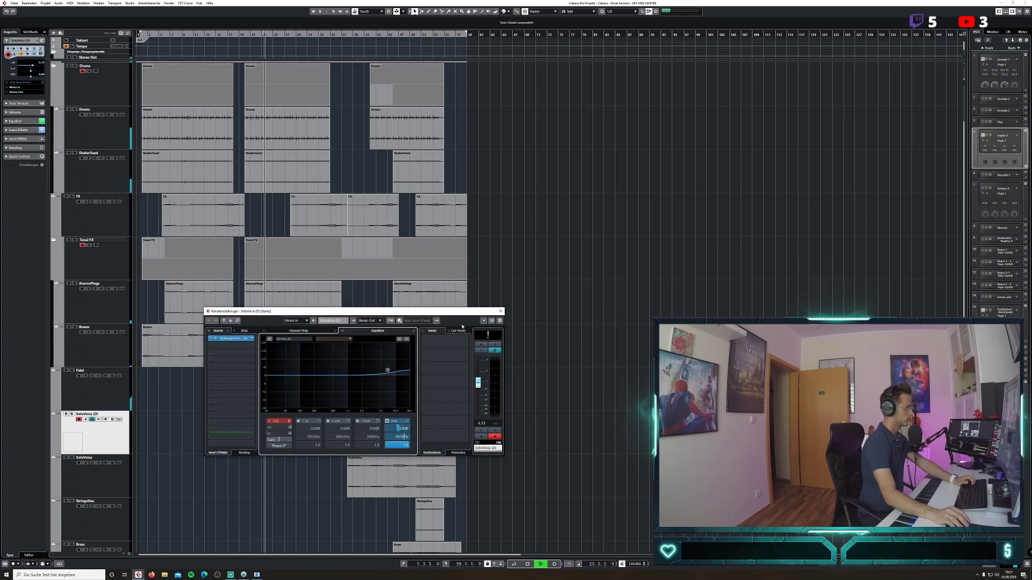
pyautogui.moveTo(463, 312); pyautogui.dragTo(635, 269)
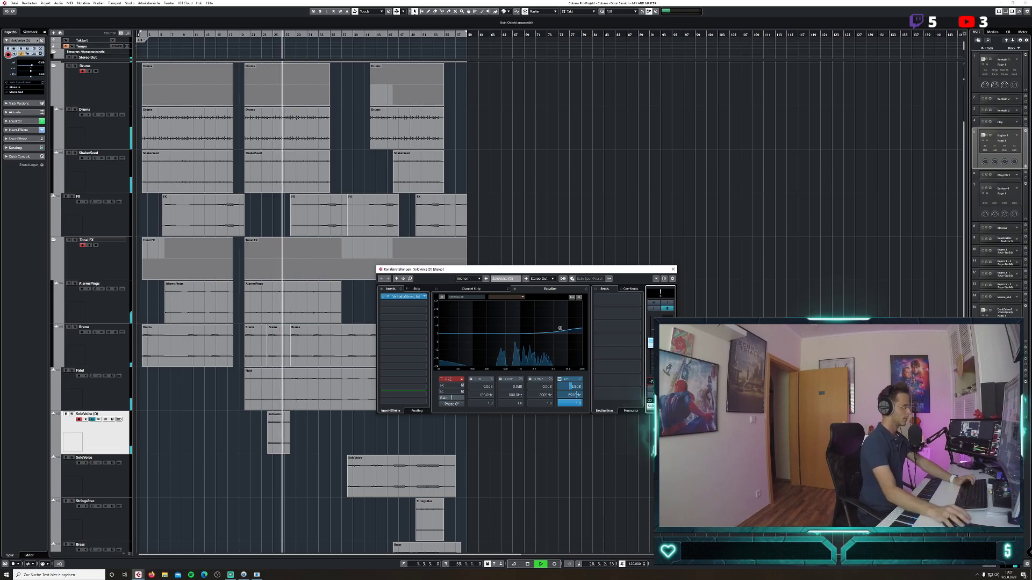
pyautogui.press('space')
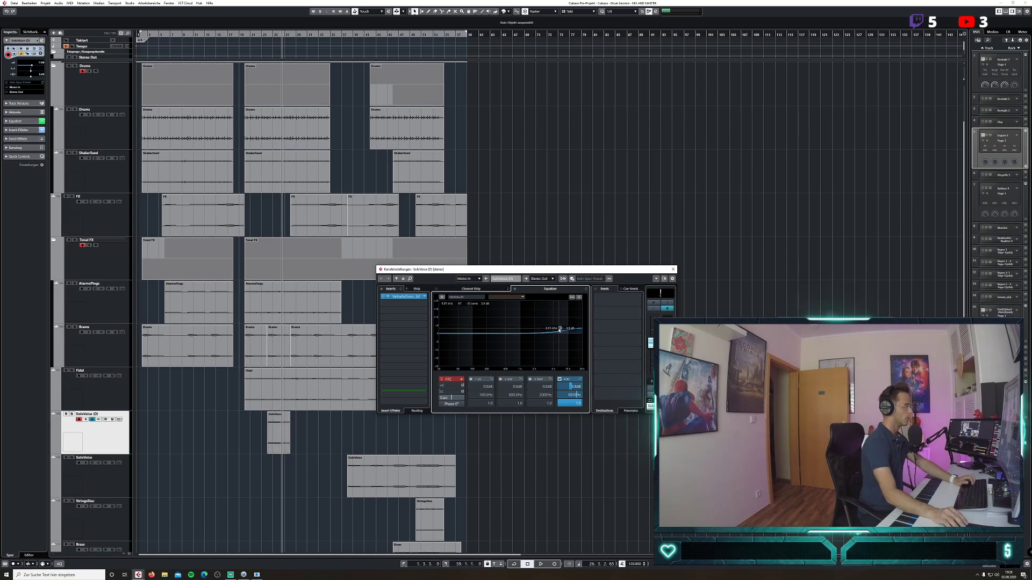
# Review the ValhallaShimmer settings on SoloVoice (D) and listen to the vocal passage from bar 20.
pyautogui.click(394, 297)
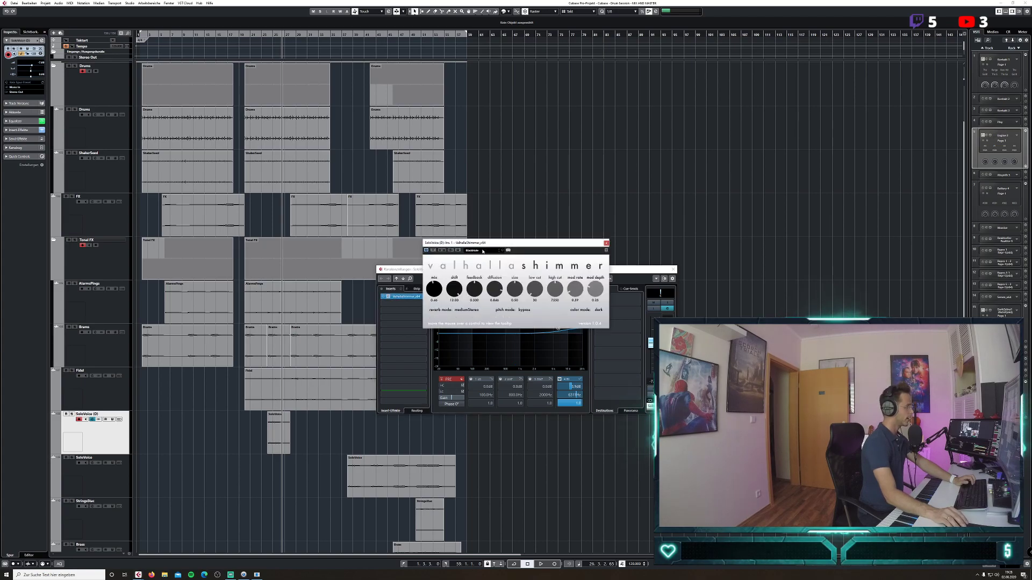
pyautogui.click(674, 270)
pyautogui.click(245, 40)
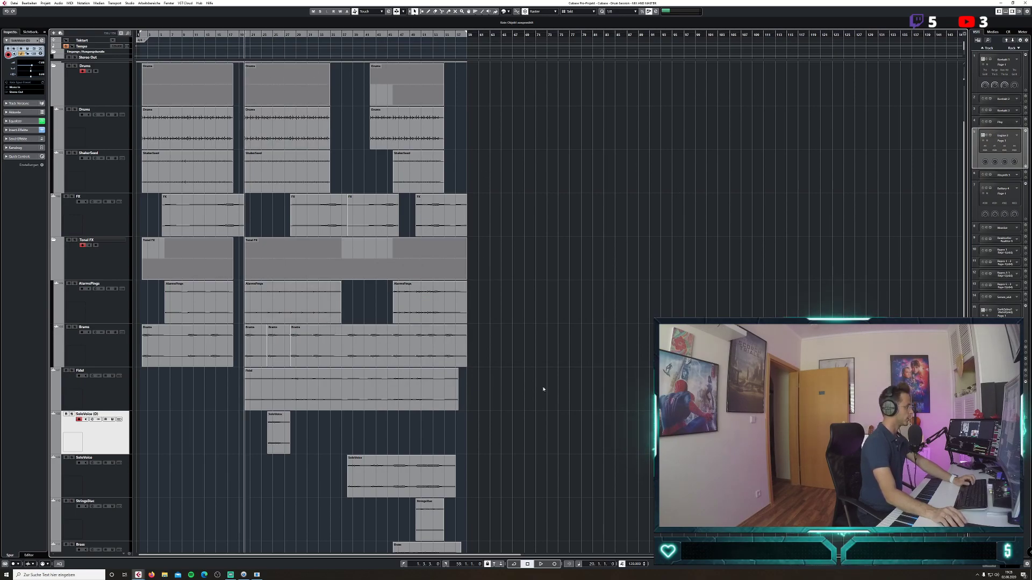
pyautogui.press('space')
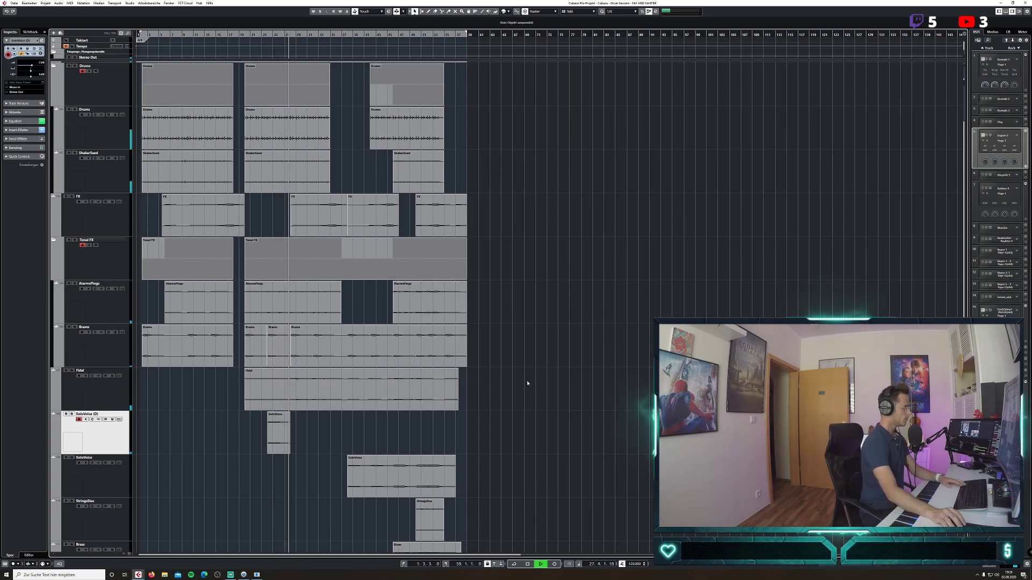
pyautogui.press('space')
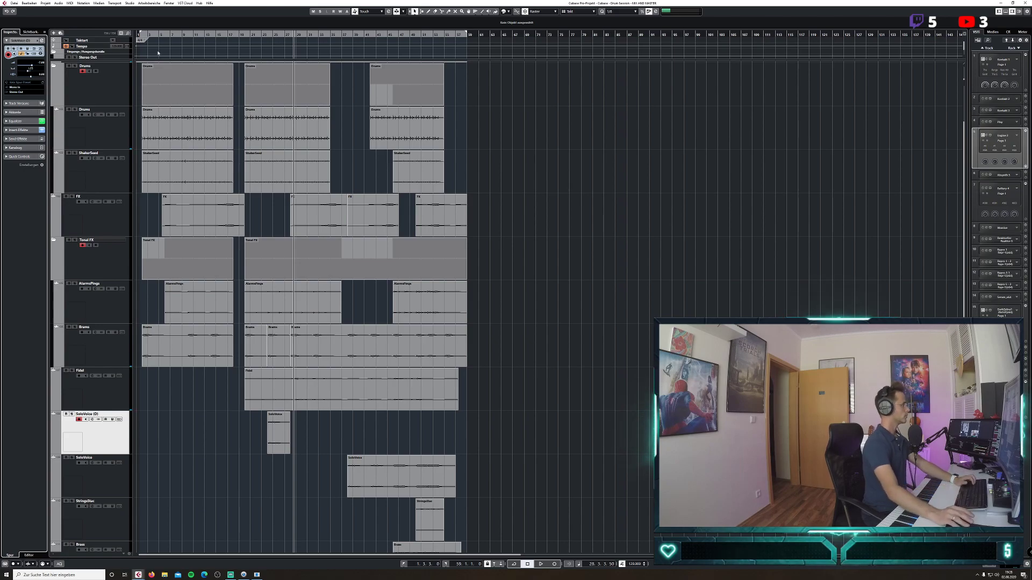
# Play the arrangement from bar 22 and check the EQ and level of the SoloVoice (D) channel.
pyautogui.click(258, 38)
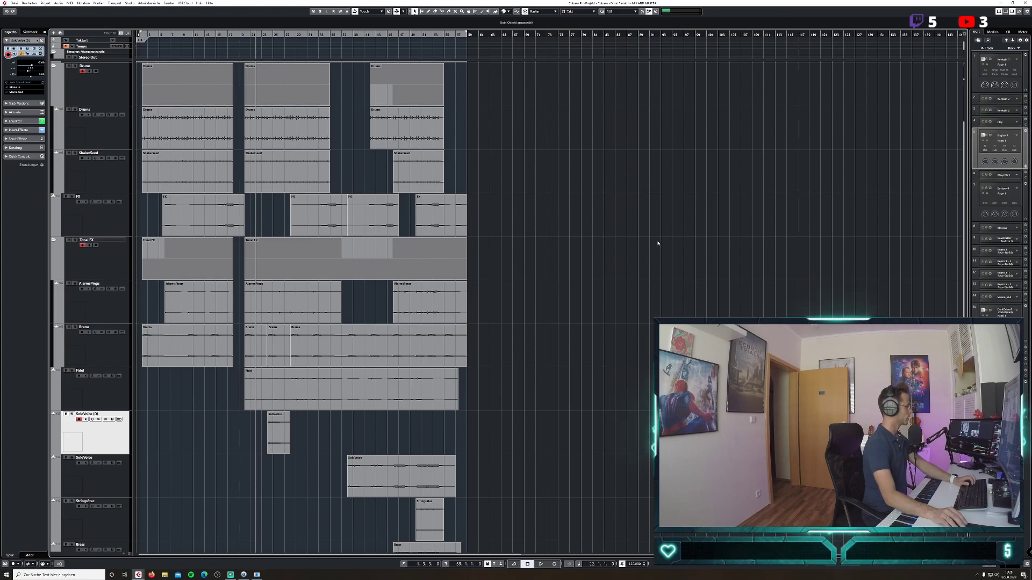
pyautogui.press('space')
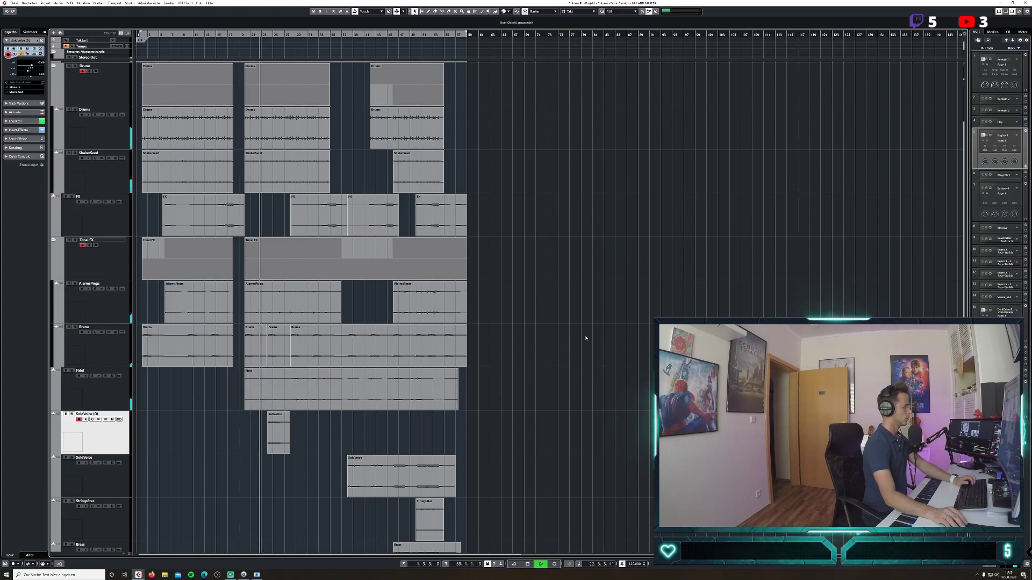
pyautogui.scroll(-1, 591, 322)
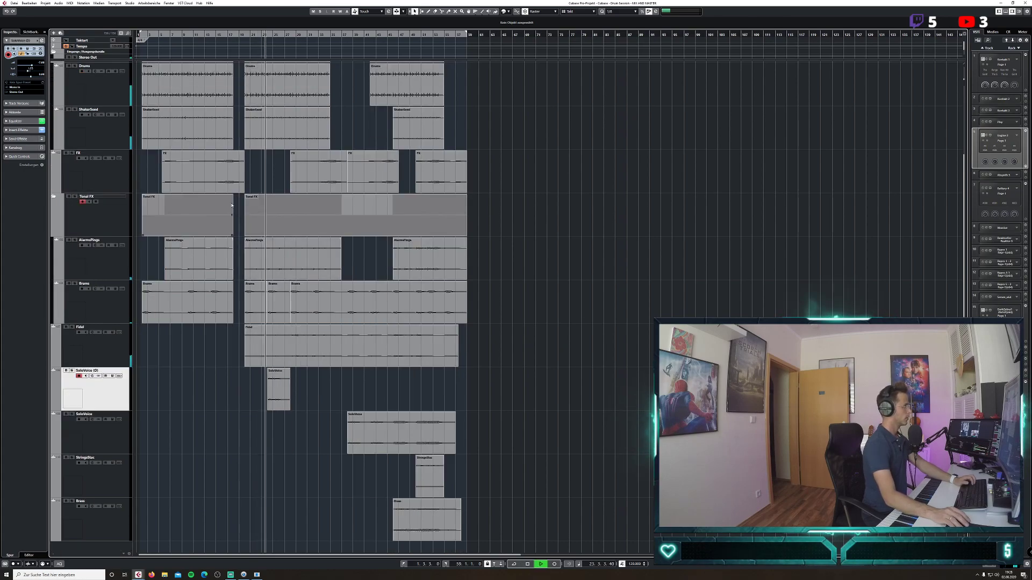
pyautogui.click(92, 376)
pyautogui.moveTo(583, 270); pyautogui.dragTo(304, 237)
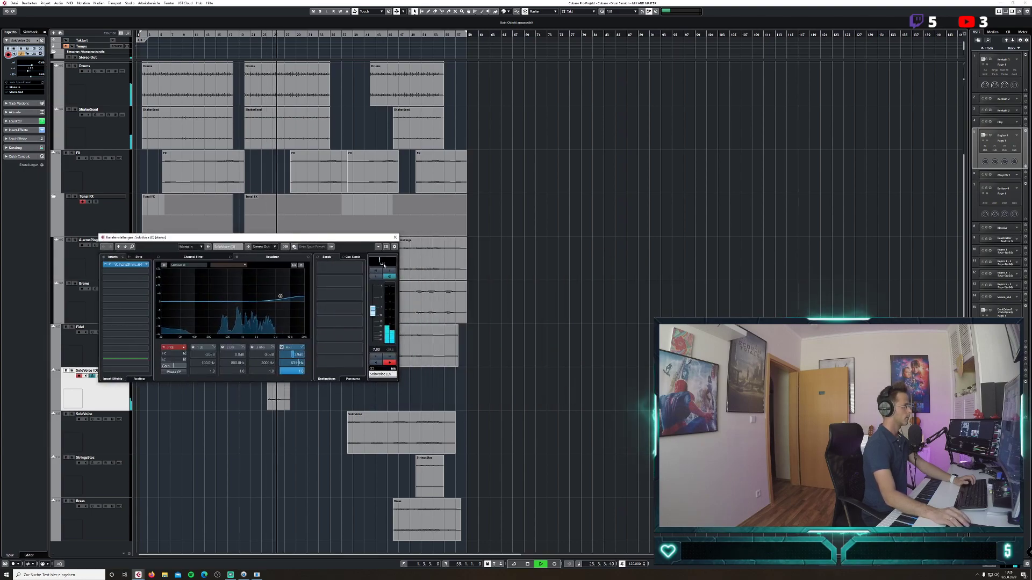
pyautogui.click(395, 237)
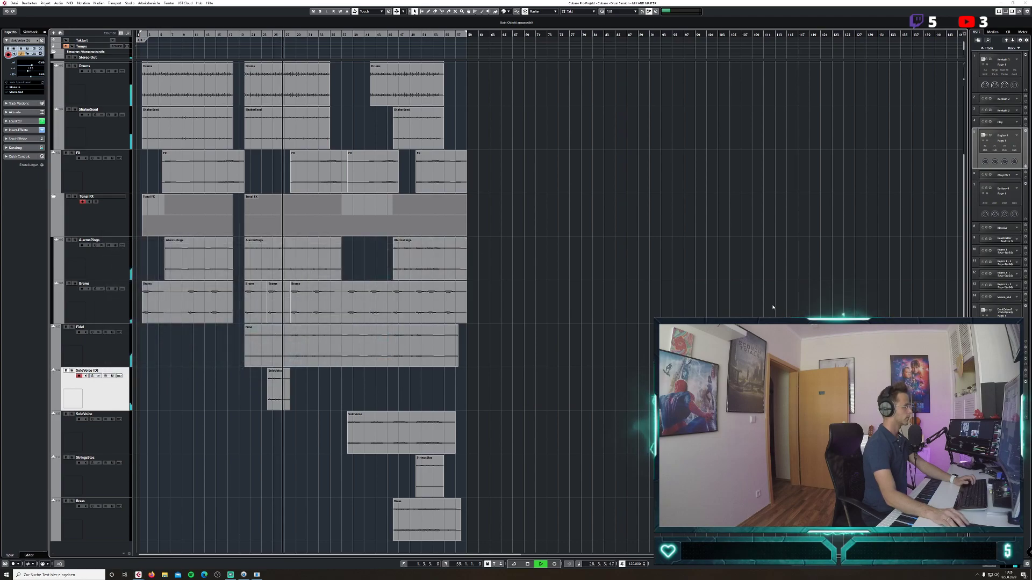
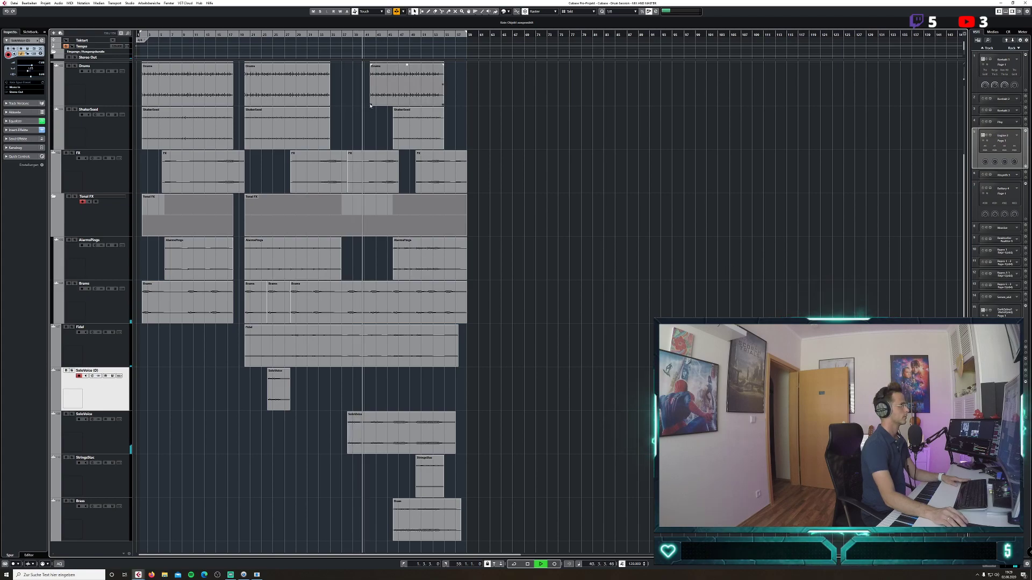
# Fine-tune the start of the third Drums event near bar 42.
pyautogui.moveTo(369, 104)
pyautogui.mouseDown()
pyautogui.moveTo(340, 104)
pyautogui.moveTo(370, 105)
pyautogui.mouseUp()
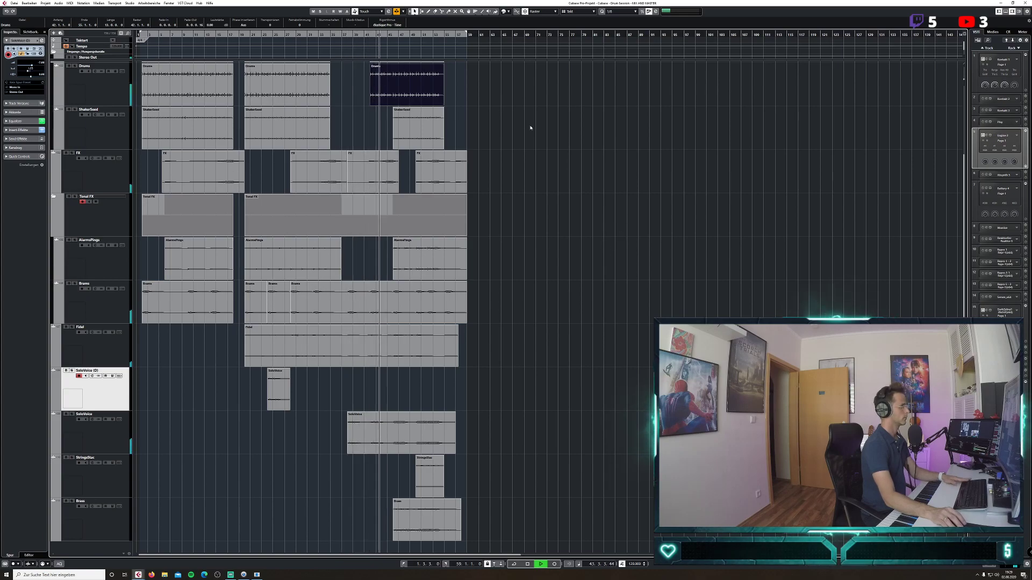
pyautogui.press('space')
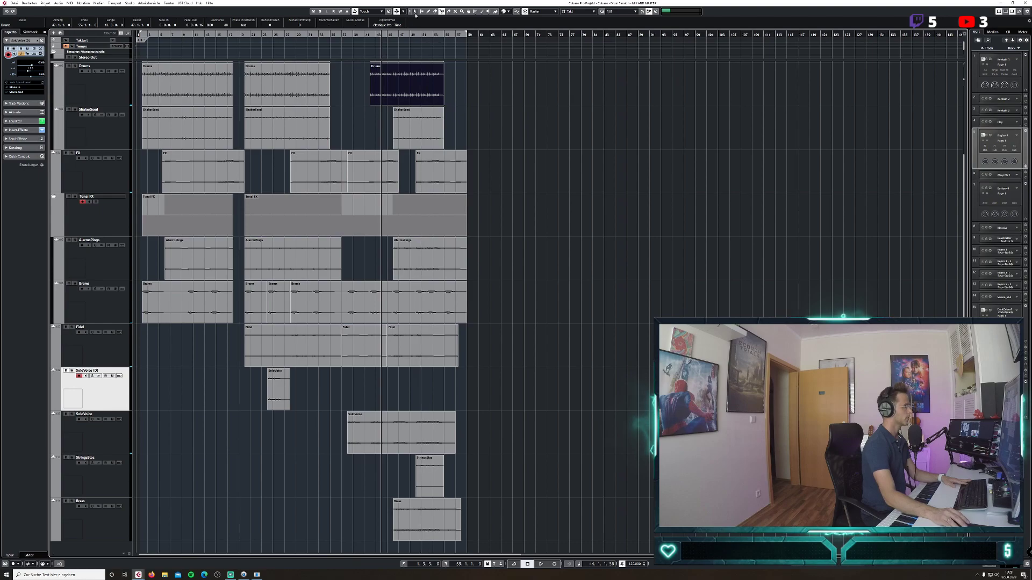
# Delete the Fidel section between bars 37 and 45 and trim the start of the third FX event to bar 41.
pyautogui.click(371, 349)
pyautogui.press('Delete')
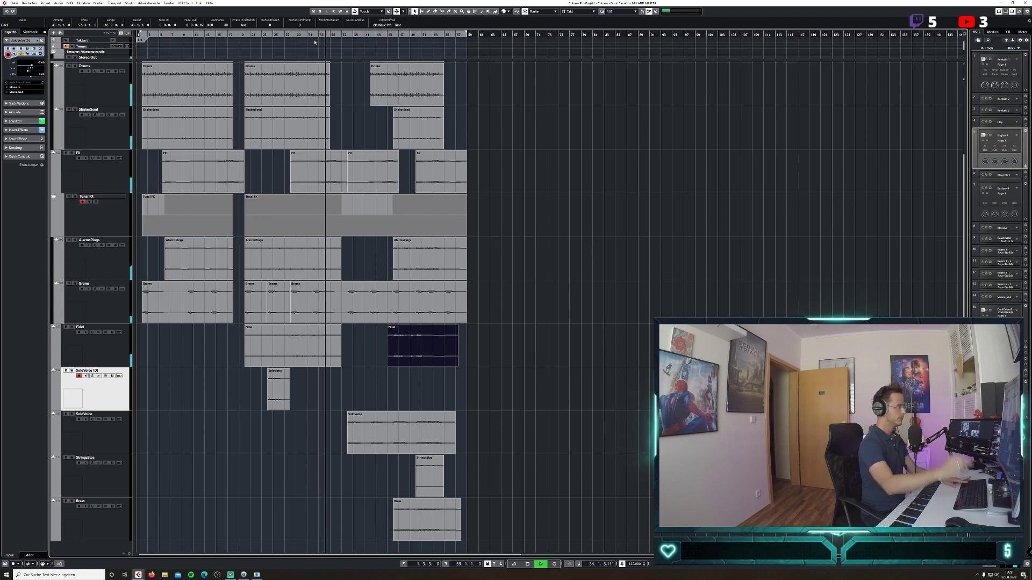
pyautogui.moveTo(348, 192); pyautogui.dragTo(366, 191)
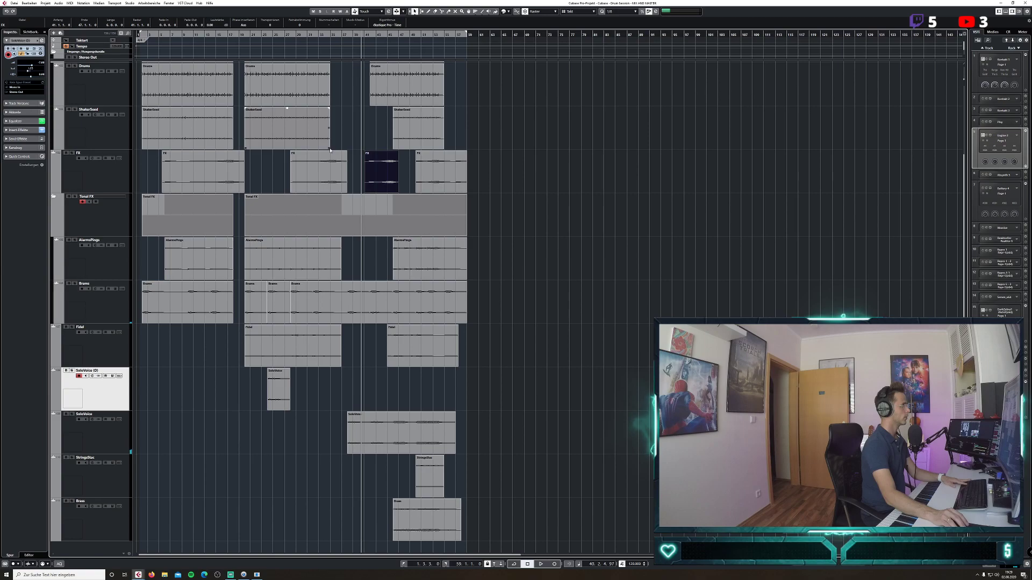
pyautogui.moveTo(328, 148); pyautogui.dragTo(391, 147)
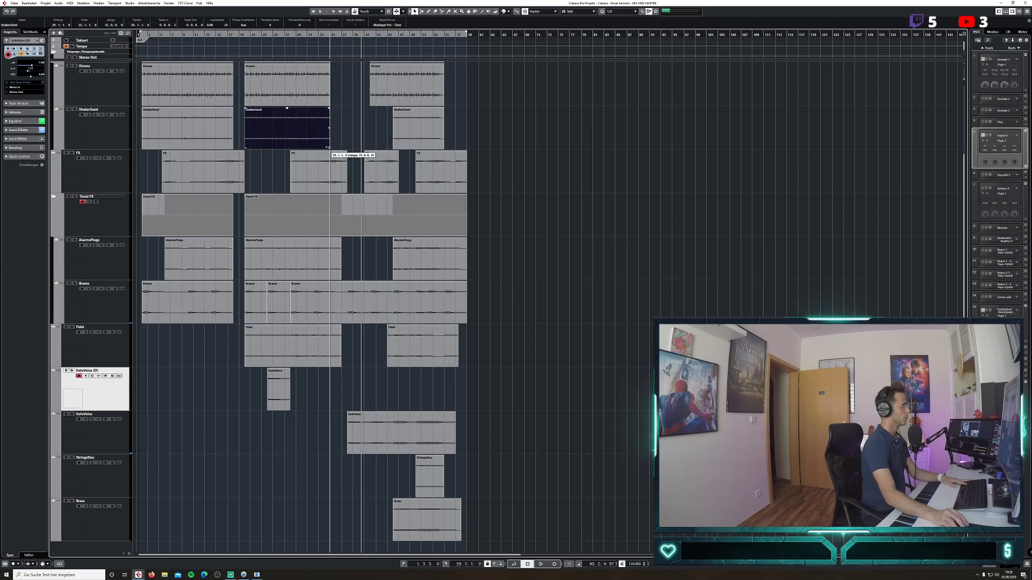
pyautogui.moveTo(303, 134); pyautogui.dragTo(405, 146)
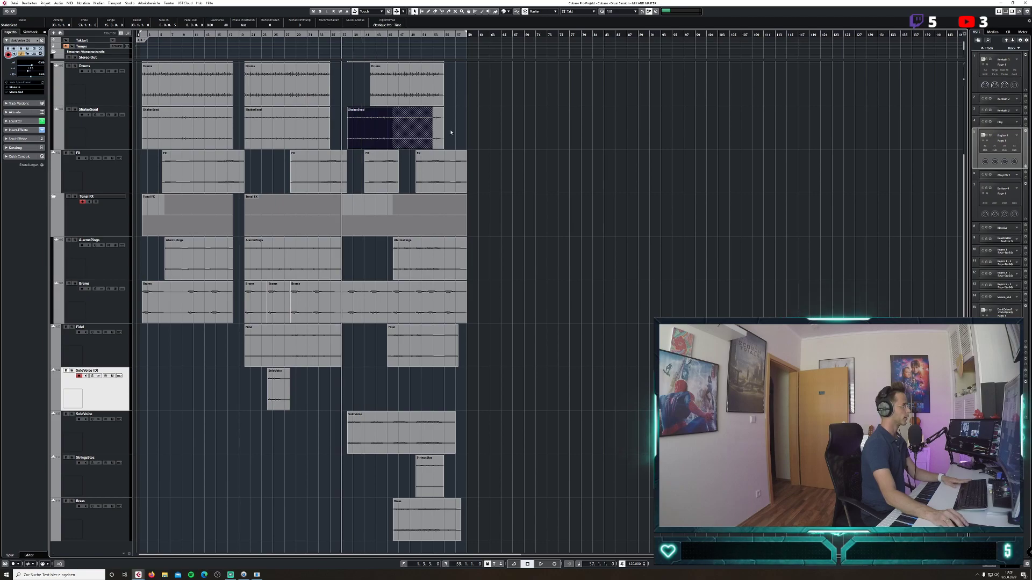
pyautogui.moveTo(432, 148); pyautogui.dragTo(446, 146)
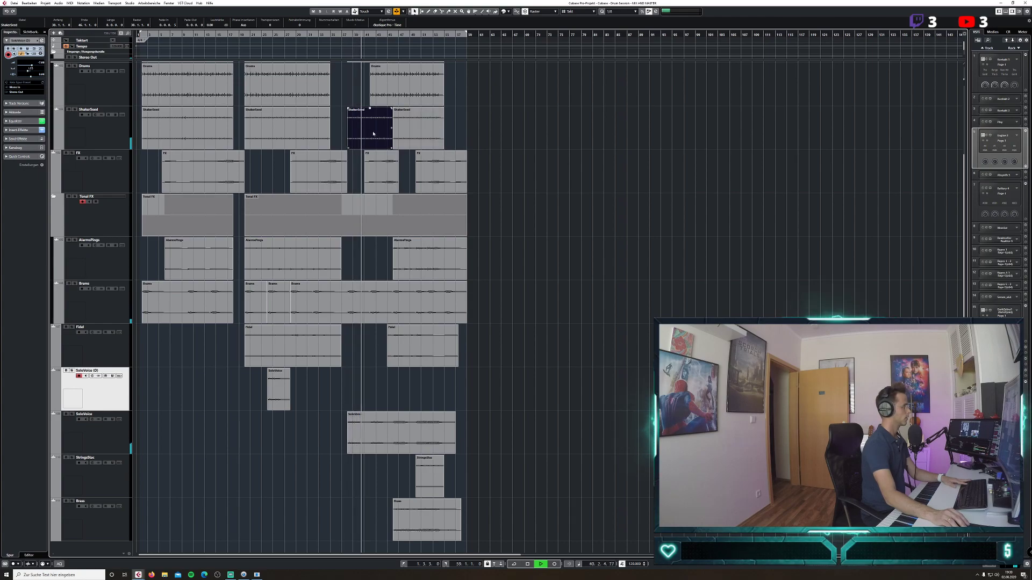
pyautogui.press('space')
pyautogui.press('Delete')
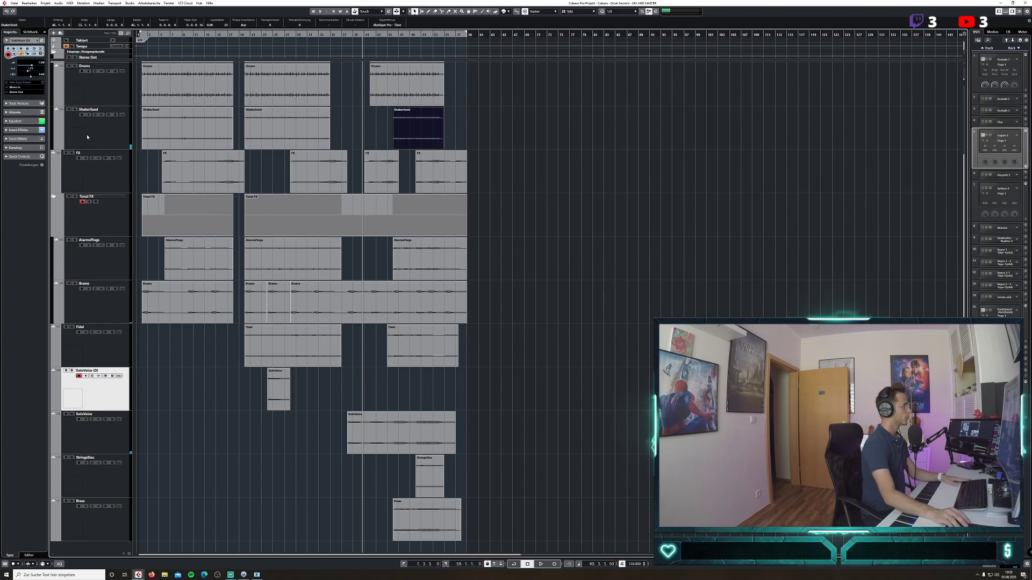
# Copy the first shaker event to bar 38, trim the copy's end to bar 46, and play the result from bar 37.
pyautogui.moveTo(188, 139); pyautogui.dragTo(395, 138)
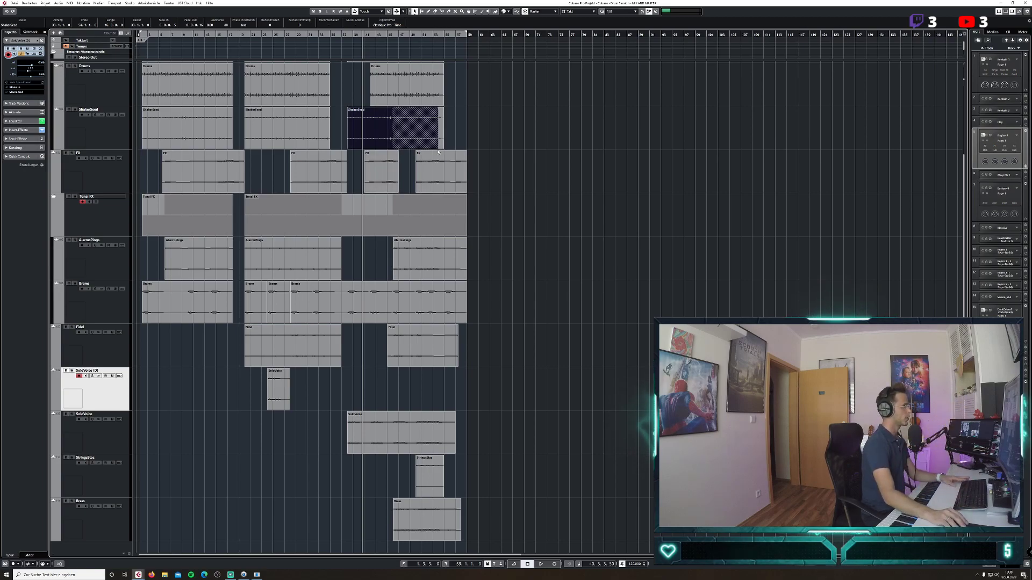
pyautogui.moveTo(437, 152); pyautogui.dragTo(391, 152)
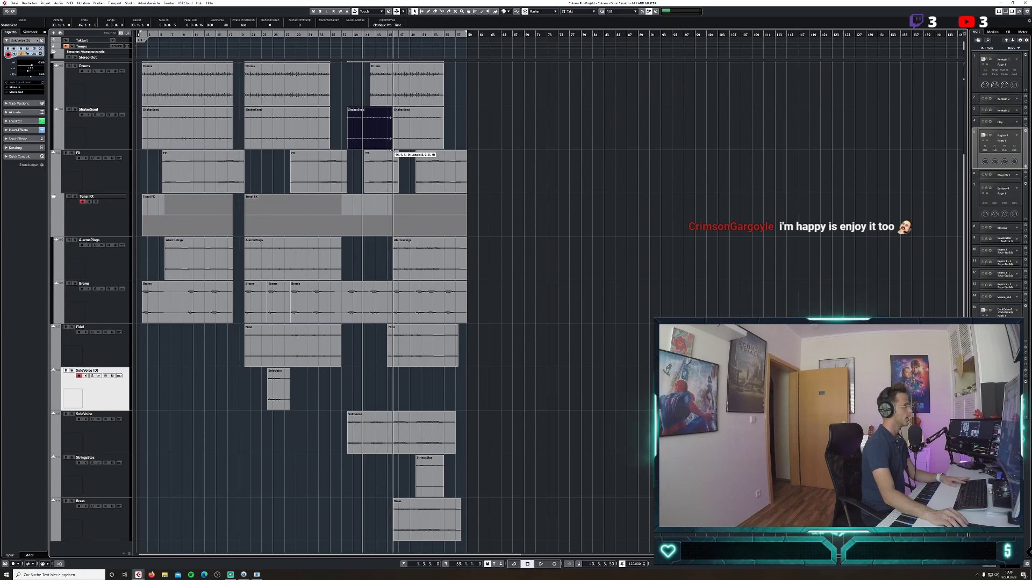
pyautogui.click(342, 34)
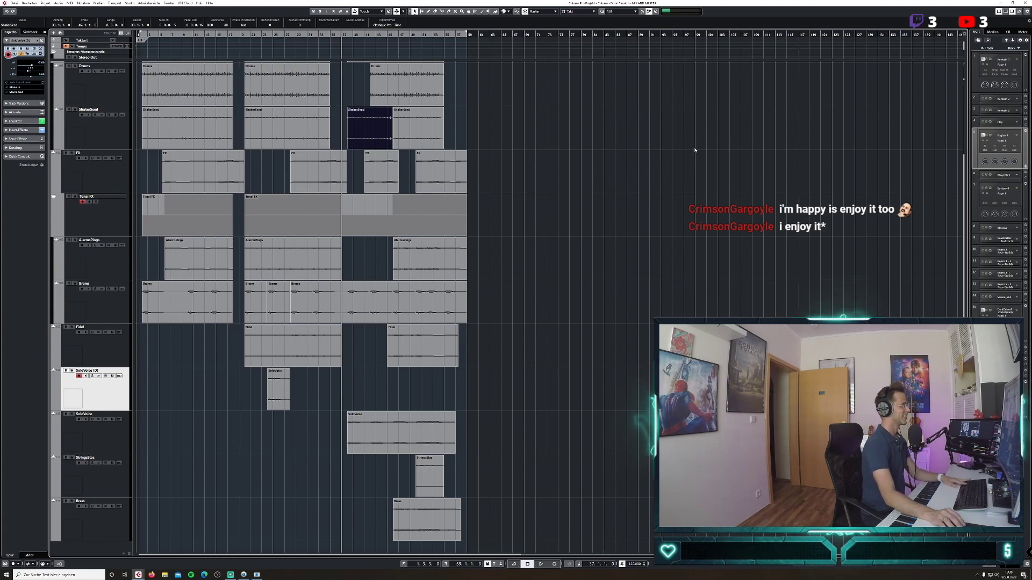
pyautogui.click(632, 224)
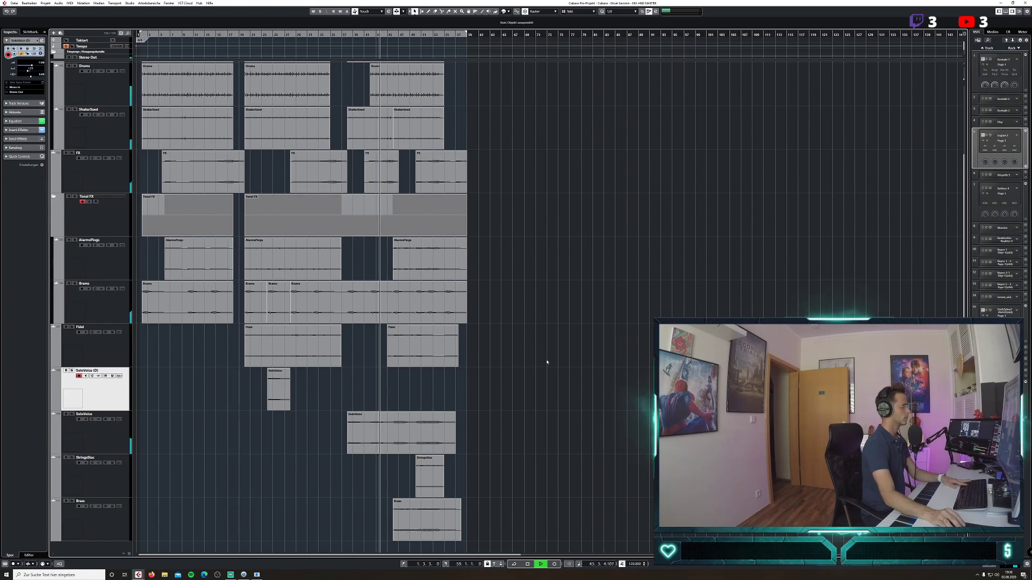
pyautogui.moveTo(416, 495); pyautogui.dragTo(393, 496)
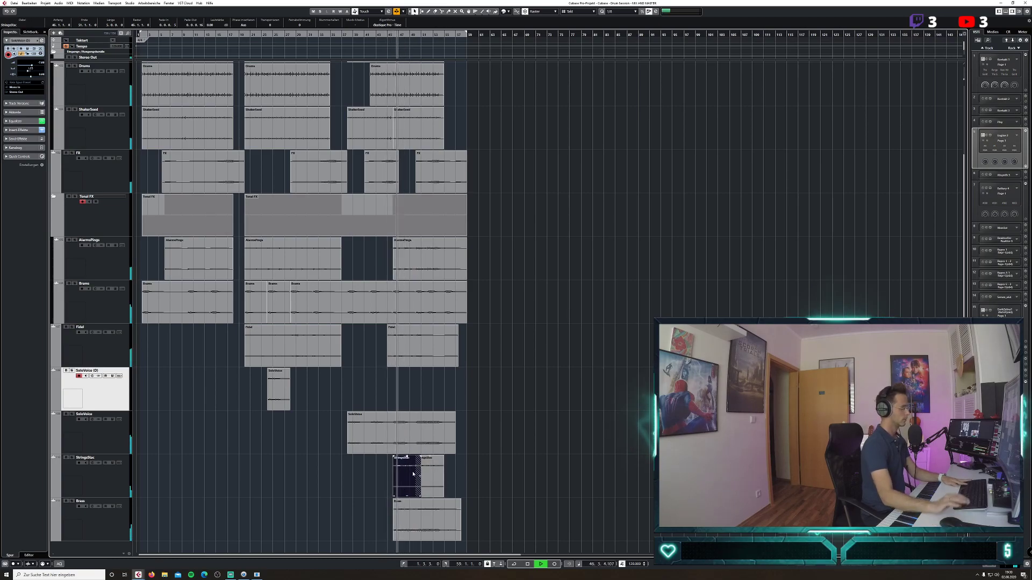
pyautogui.hotkey('ctrl', 'z')
pyautogui.press('space')
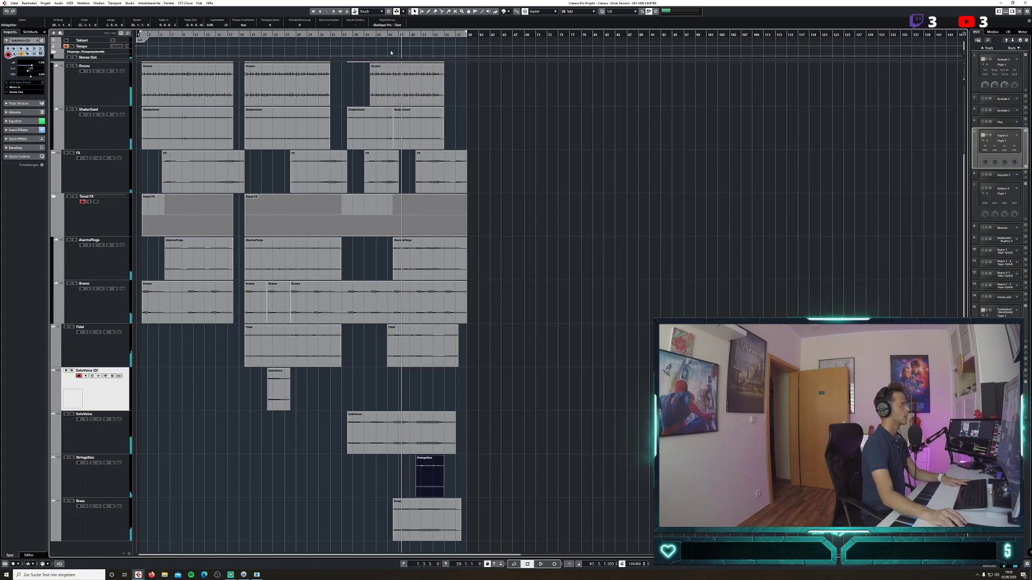
# Play the transition from bar 43 and shorten the copied shaker event so it ends just before bar 46.
pyautogui.click(378, 36)
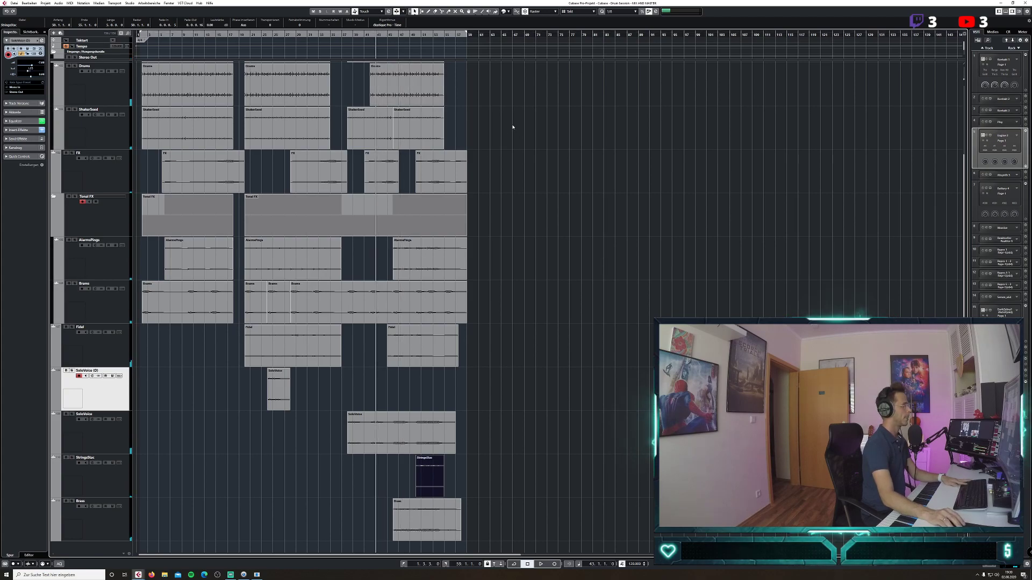
pyautogui.press('space')
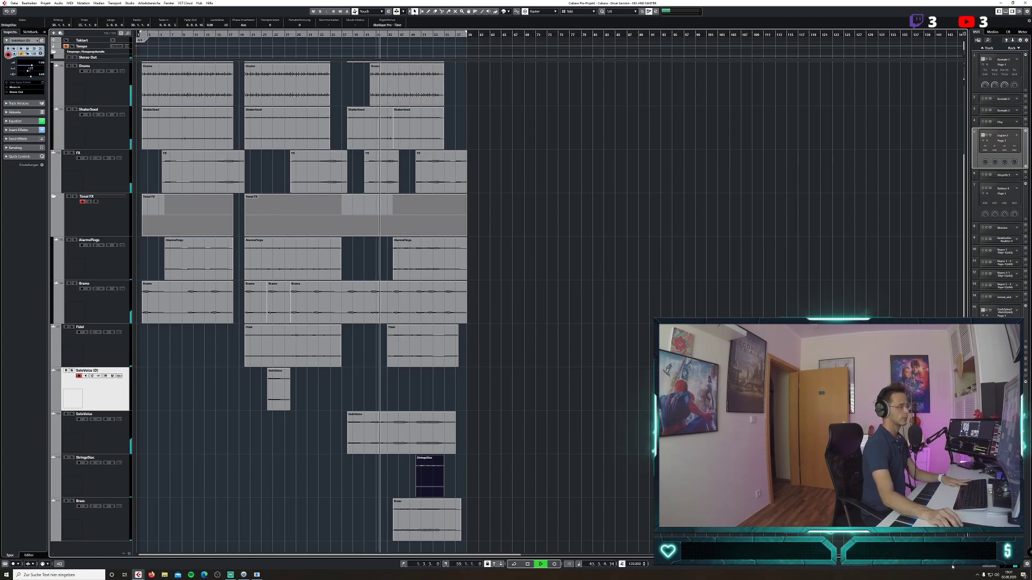
pyautogui.press('h')
pyautogui.press('h')
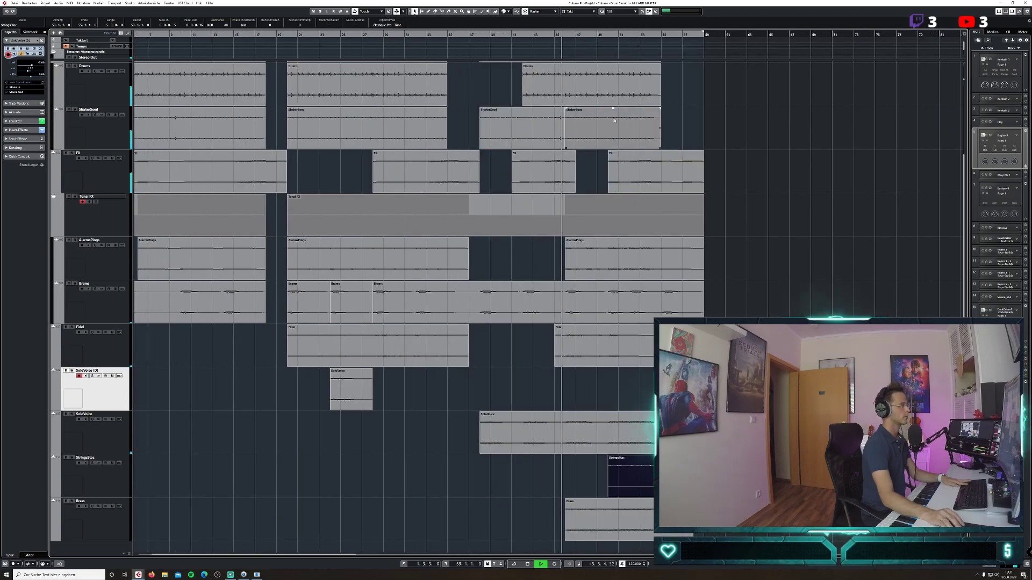
pyautogui.press('space')
pyautogui.click(563, 147)
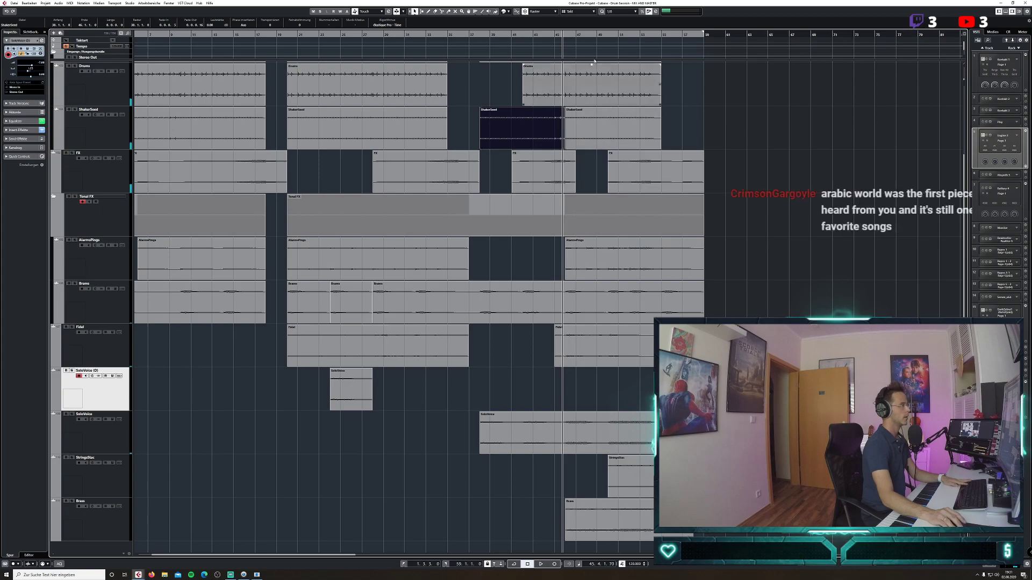
# Set the quantize grid to 1/2, end the copied shaker event half a bar before bar 46, and play the transition.
pyautogui.click(580, 11)
pyautogui.click(585, 30)
pyautogui.click(618, 11)
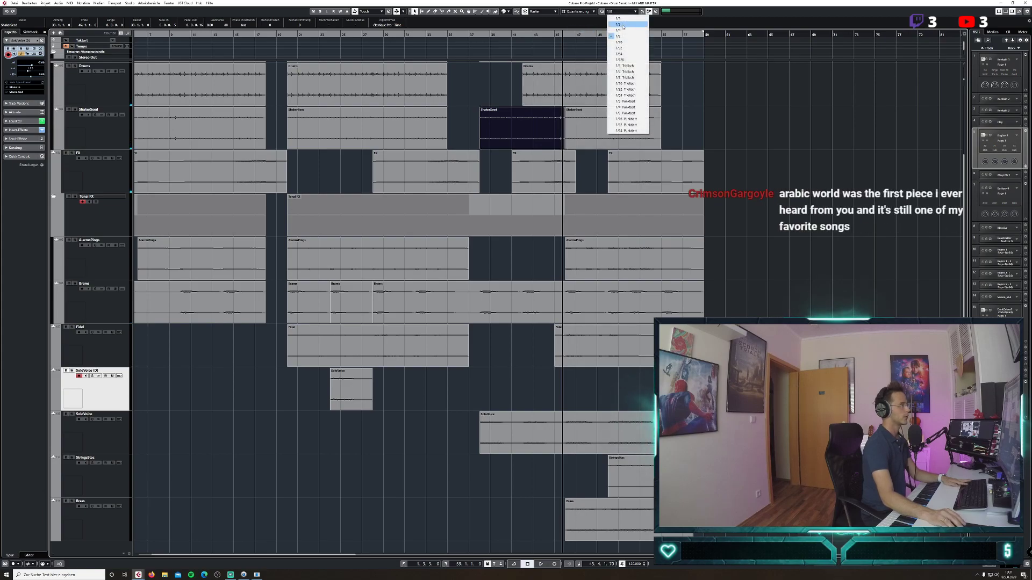
pyautogui.click(617, 24)
pyautogui.moveTo(563, 147); pyautogui.dragTo(559, 148)
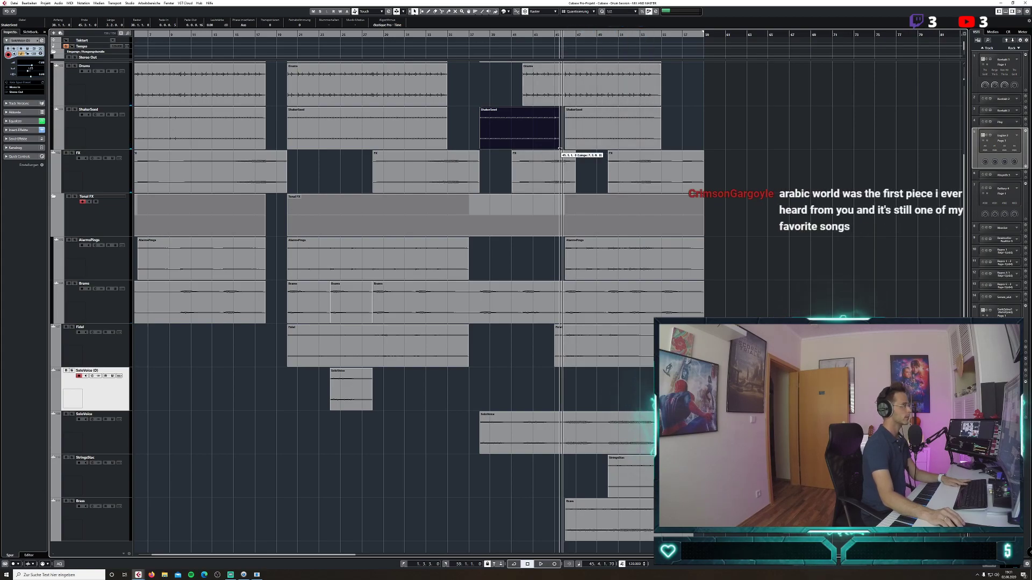
pyautogui.click(548, 34)
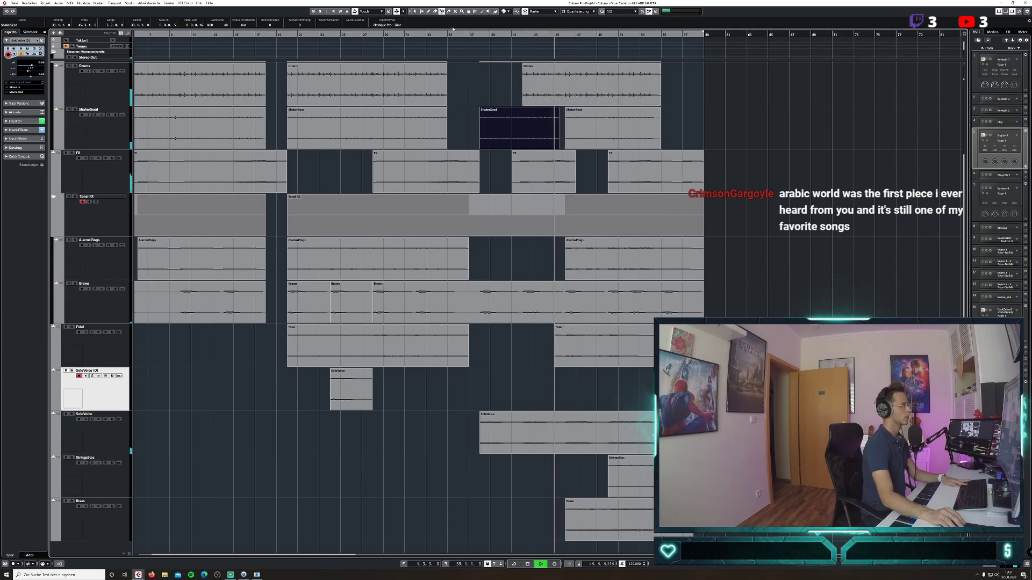
# Cut out the last half bar of Drums before bar 46 and split the Tonal FX, Brams, Fidel and SoloVoice events around the same gap.
pyautogui.press('3')
pyautogui.press('space')
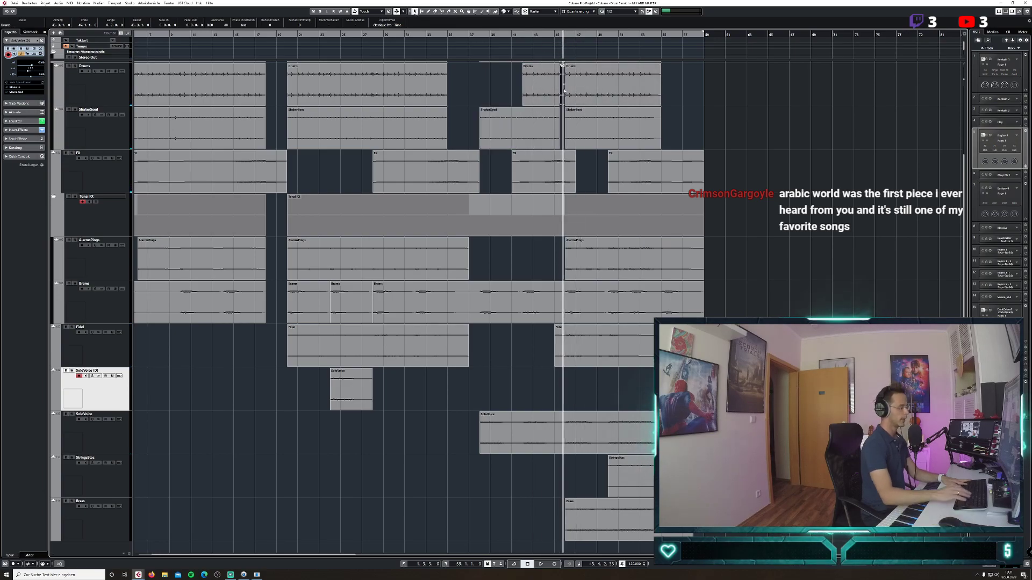
pyautogui.click(592, 68)
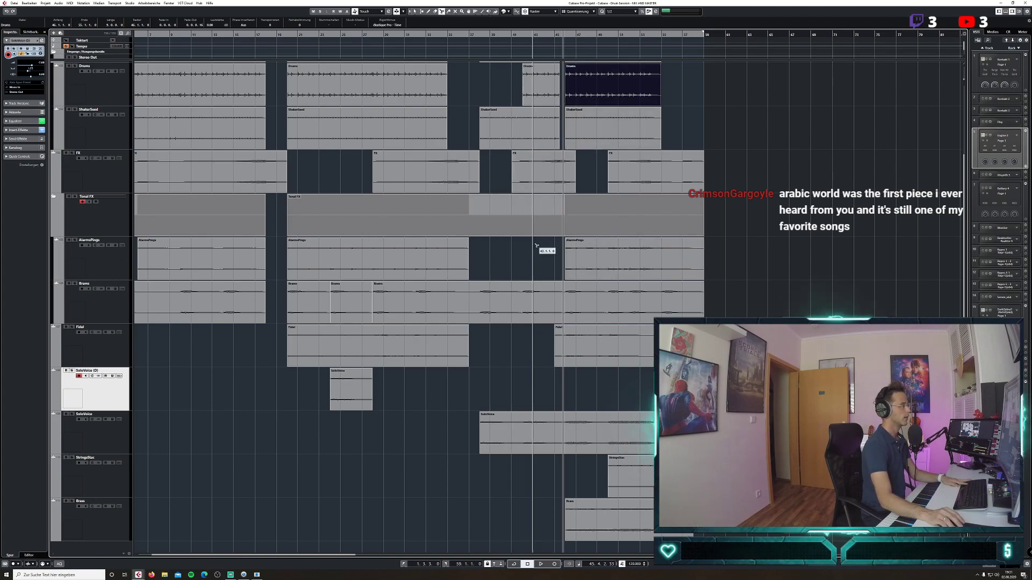
pyautogui.click(563, 307)
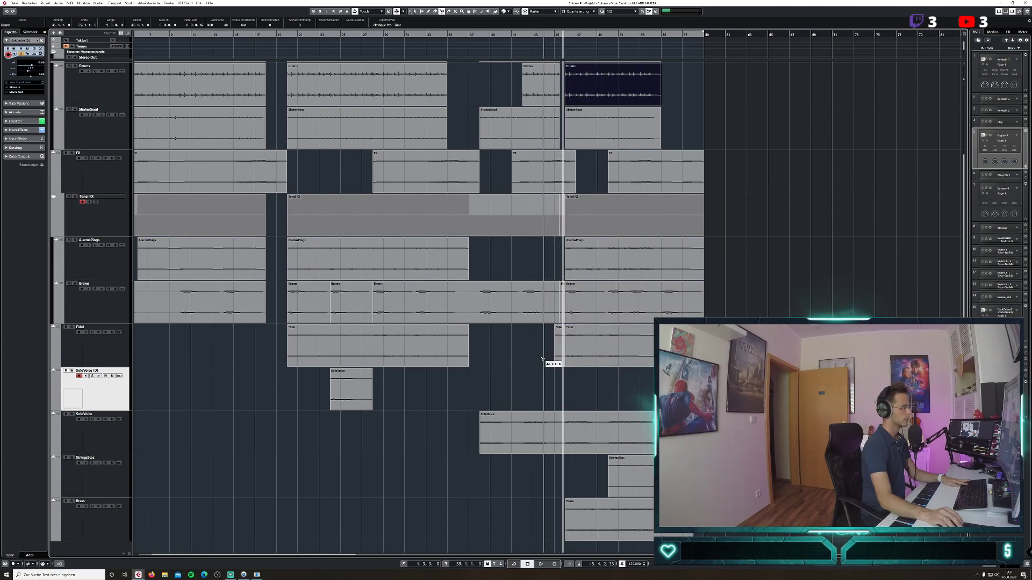
pyautogui.click(563, 440)
pyautogui.click(555, 438)
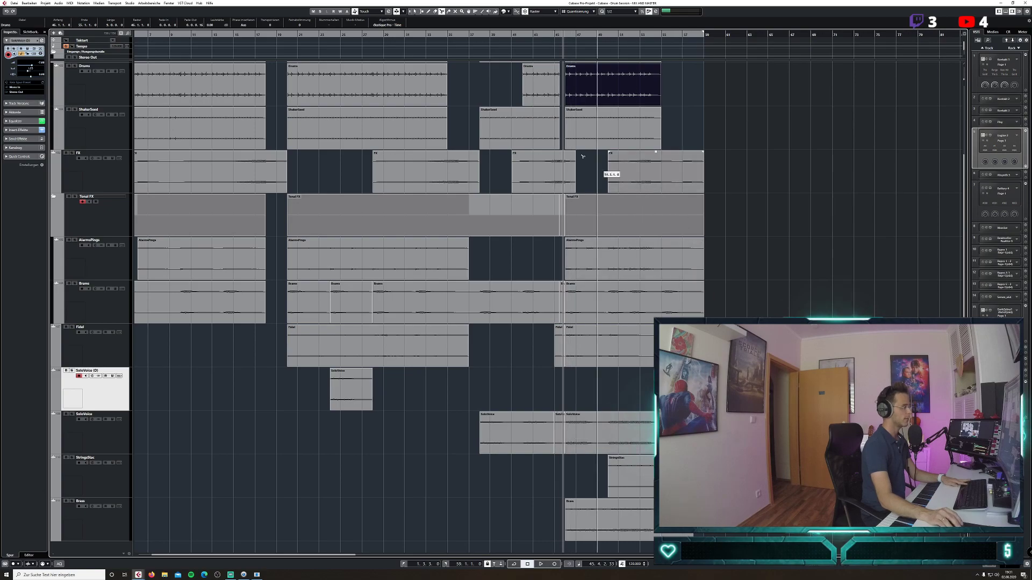
pyautogui.click(562, 223)
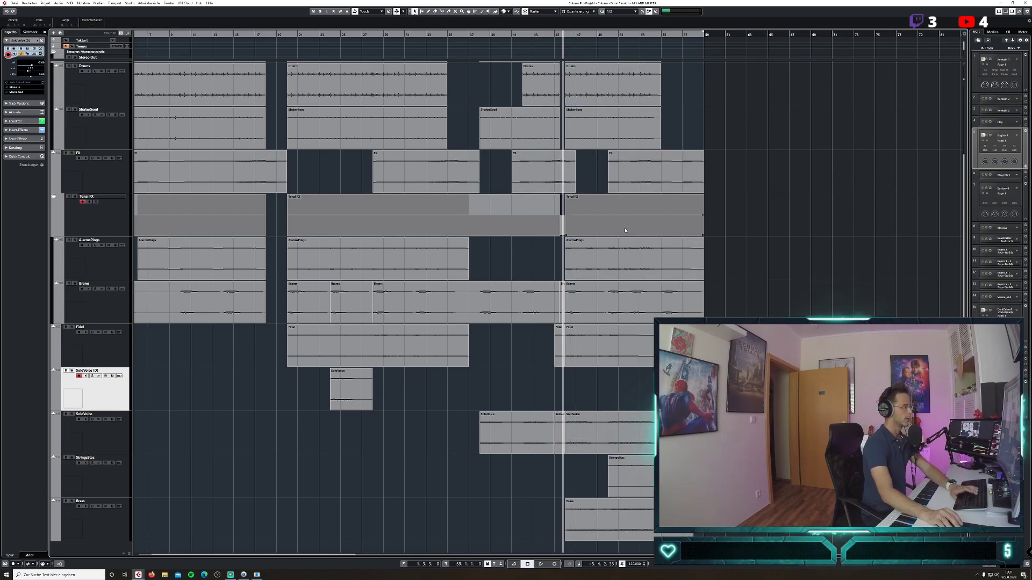
# Delete the short Tonal FX, Fidel and SoloVoice sections just before bar 46 to create the break.
pyautogui.press('Delete')
pyautogui.click(559, 345)
pyautogui.press('Delete')
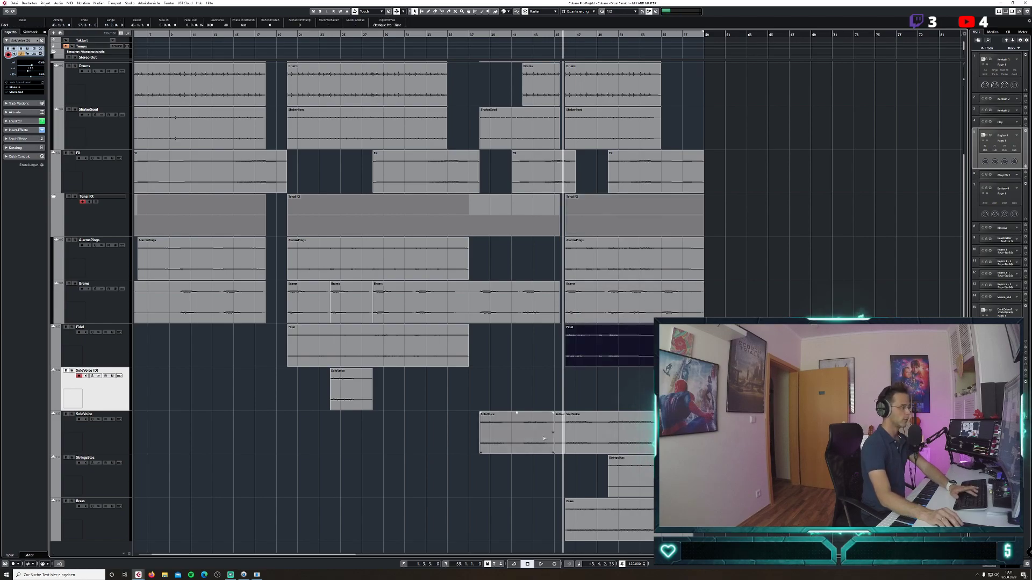
pyautogui.click(561, 436)
pyautogui.press('Delete')
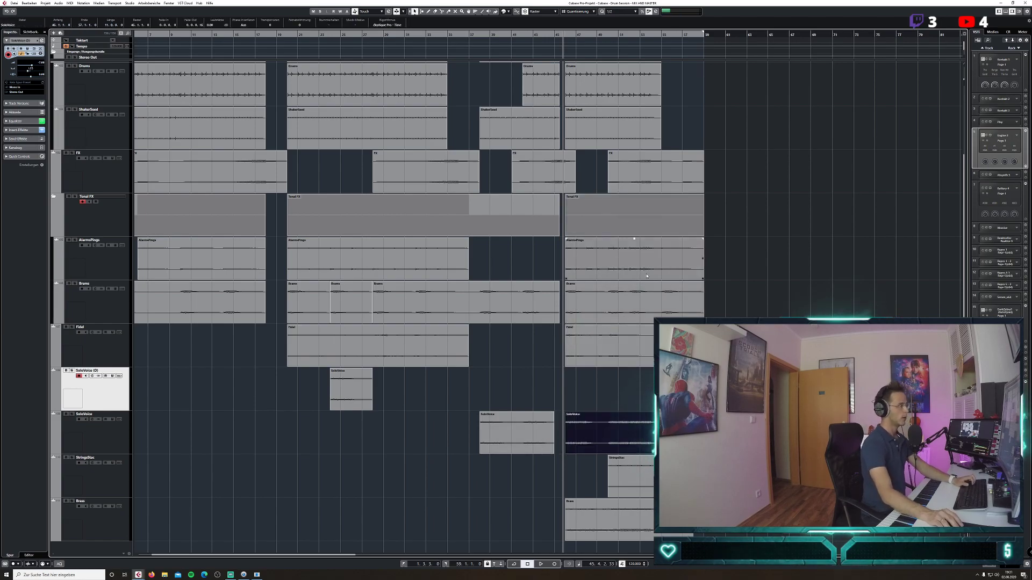
# Add a short fade-out to the end of the third FX event and play the break from about bar 44.
pyautogui.click(575, 155)
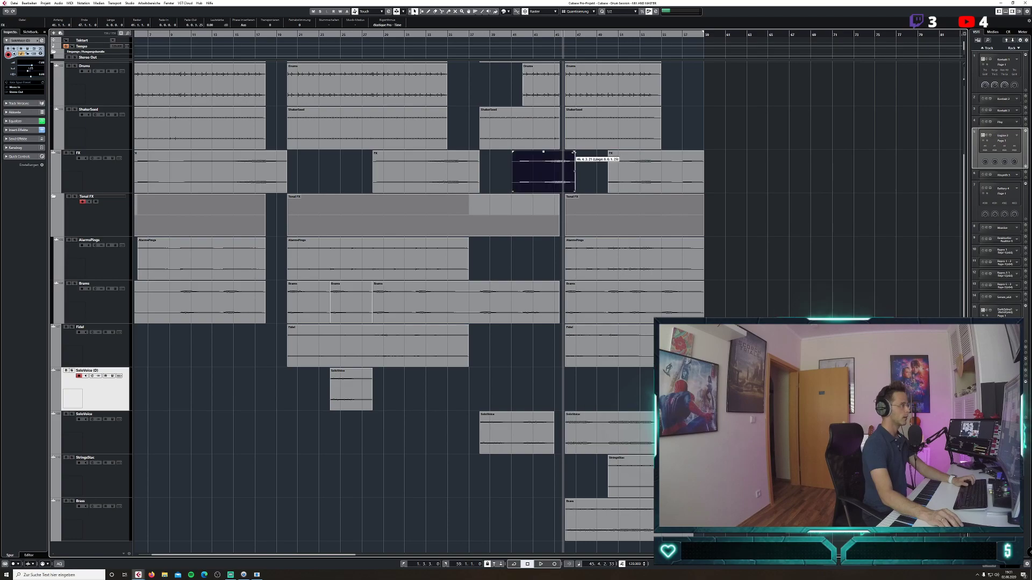
pyautogui.click(548, 35)
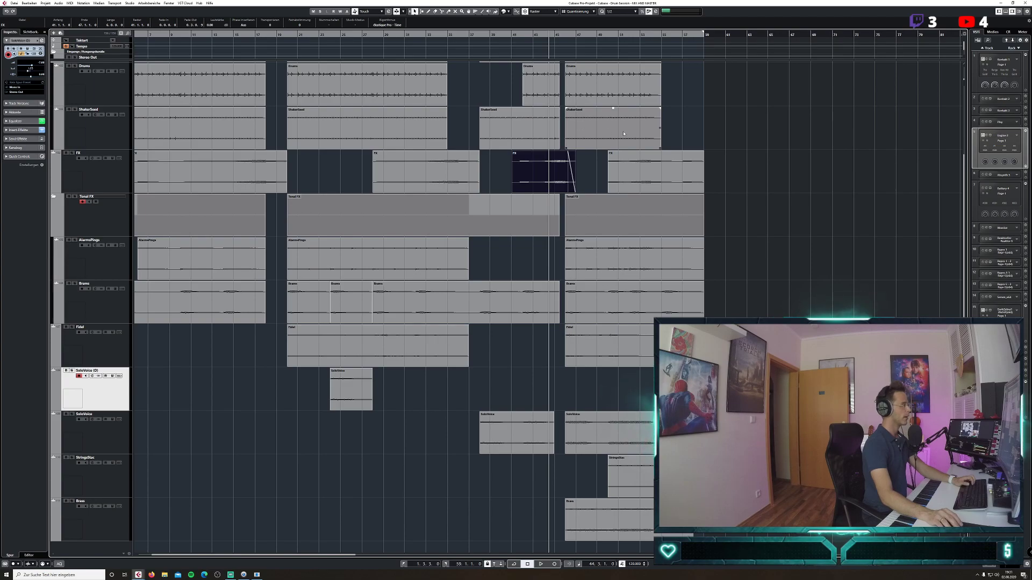
pyautogui.press('space')
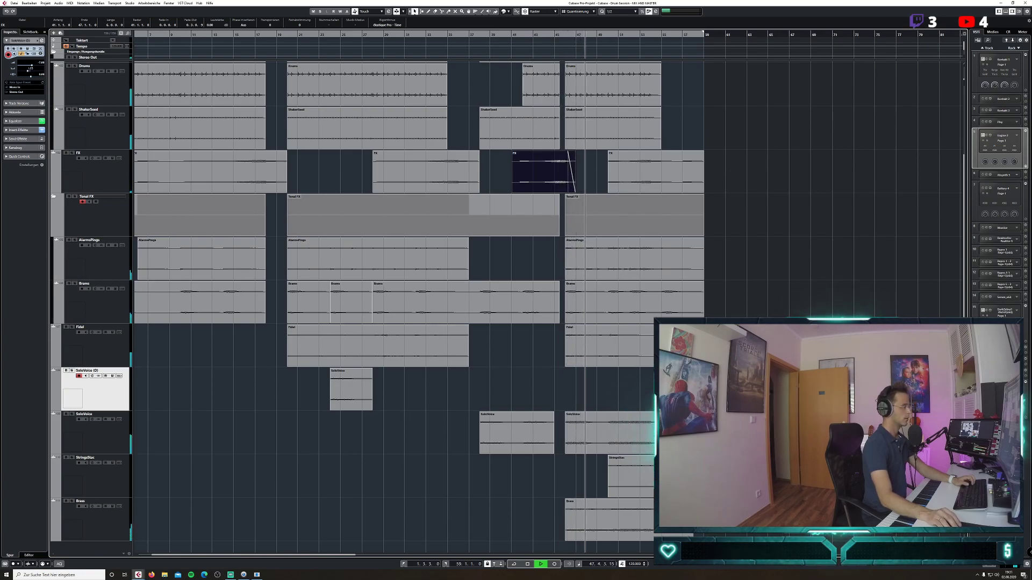
# Raise the Brass track's volume slightly, then boost its lows and cut its highs with the channel EQ.
pyautogui.click(93, 507)
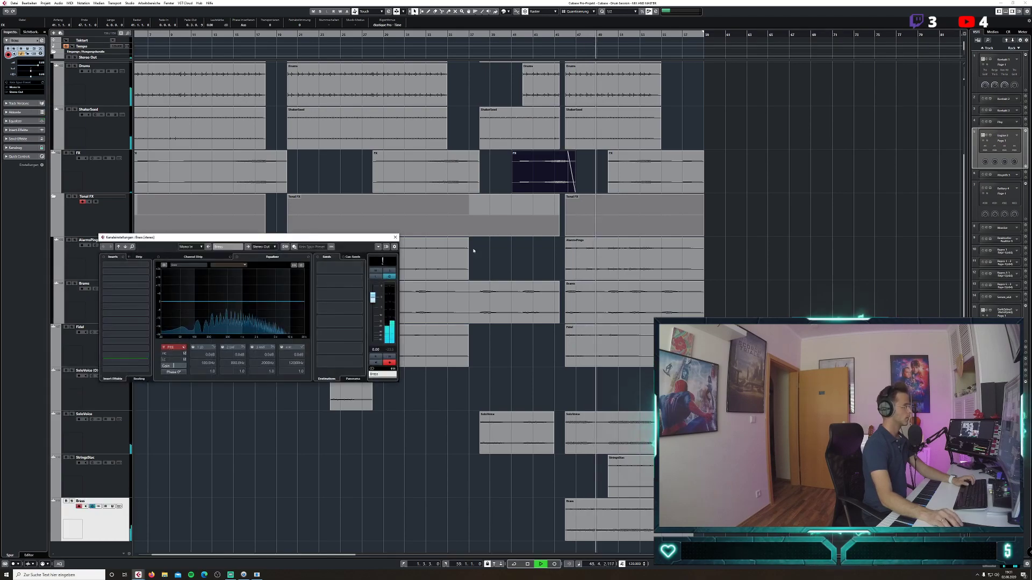
pyautogui.moveTo(374, 300); pyautogui.dragTo(375, 296)
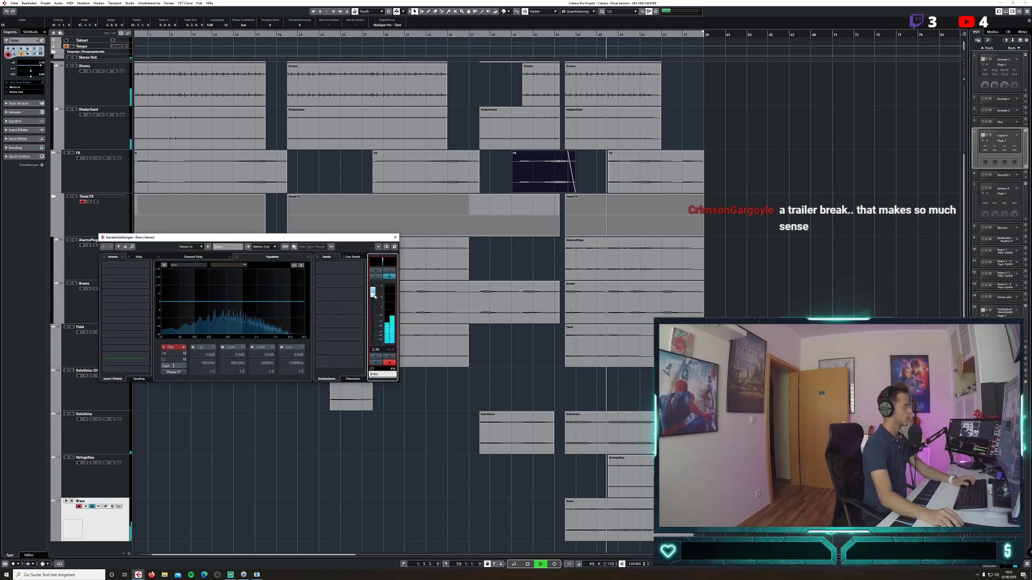
pyautogui.moveTo(165, 302); pyautogui.dragTo(199, 293)
pyautogui.moveTo(284, 301); pyautogui.dragTo(270, 308)
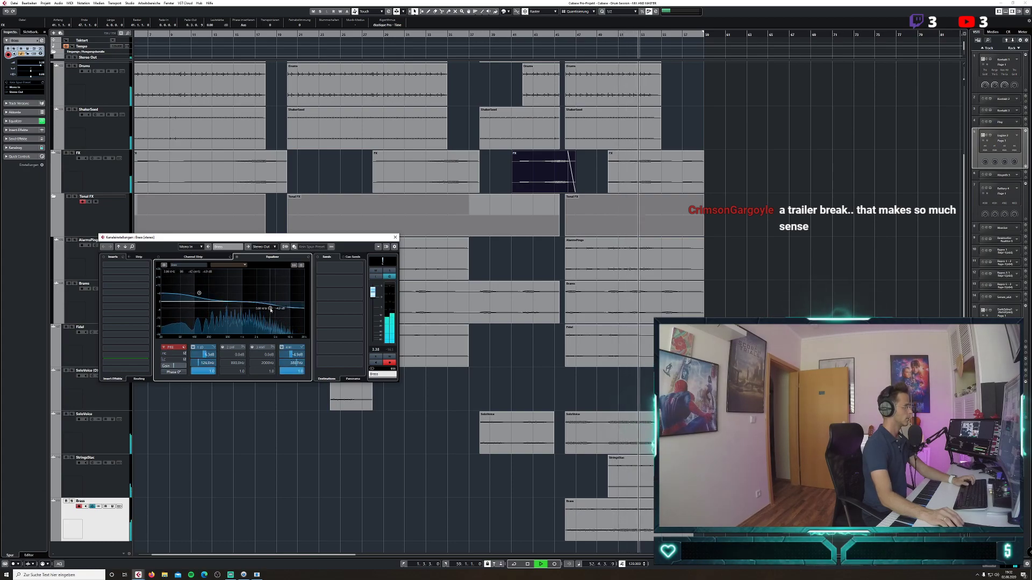
pyautogui.click(396, 238)
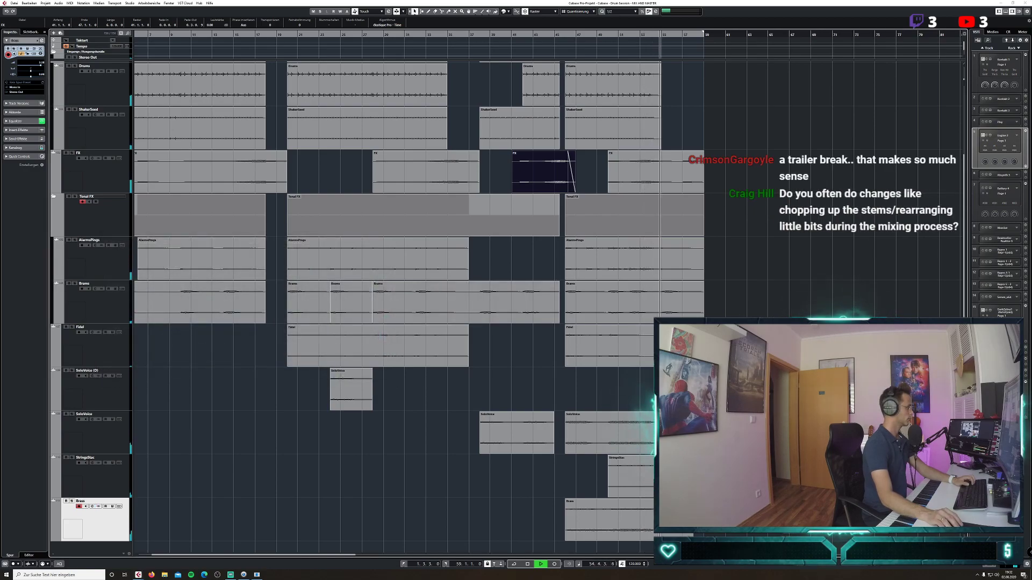
pyautogui.click(738, 314)
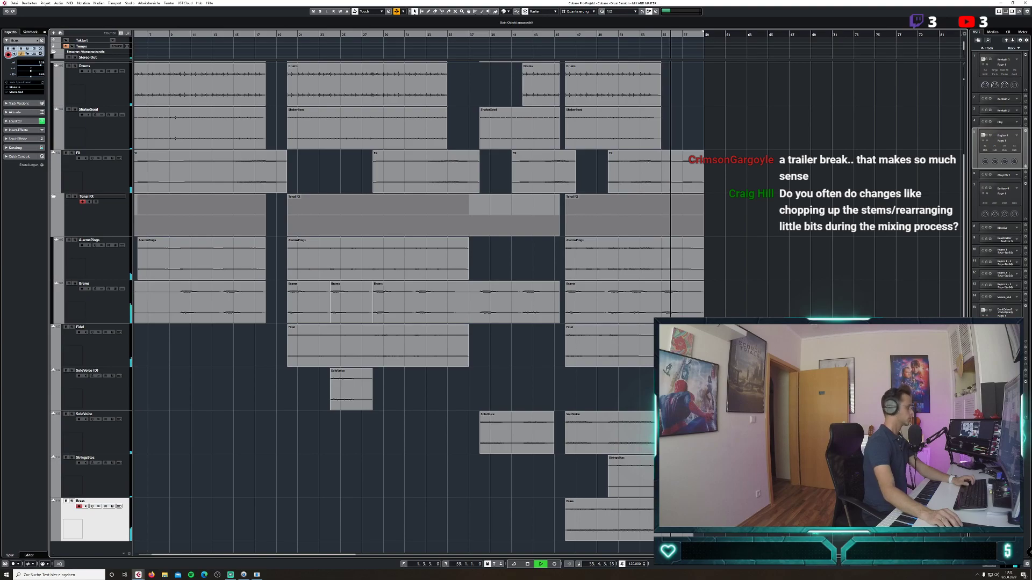
pyautogui.press('space')
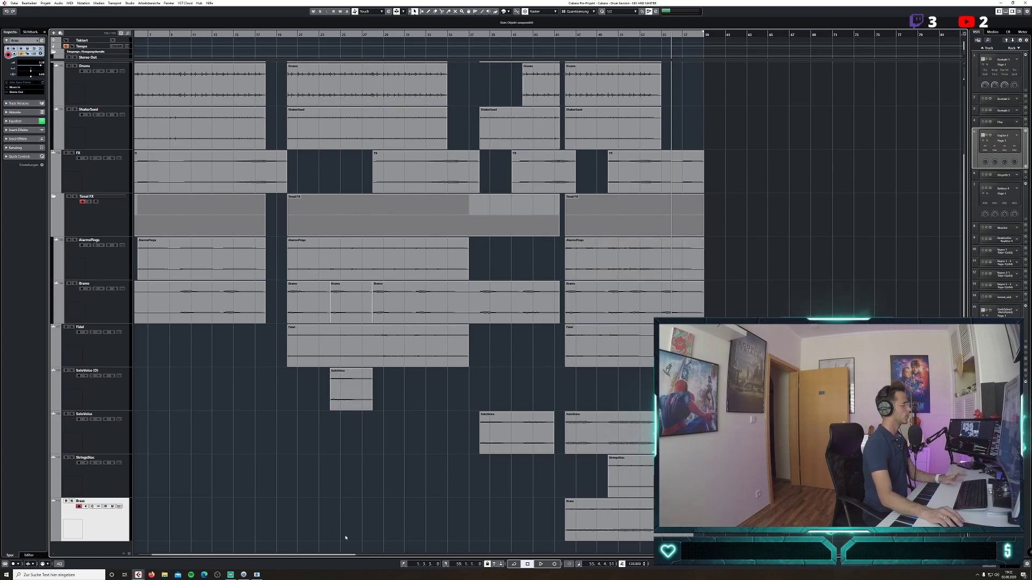
# Play from about bar 49 while raising the strings track's level and boosting its highs with the channel EQ.
pyautogui.moveTo(352, 557); pyautogui.dragTo(339, 555)
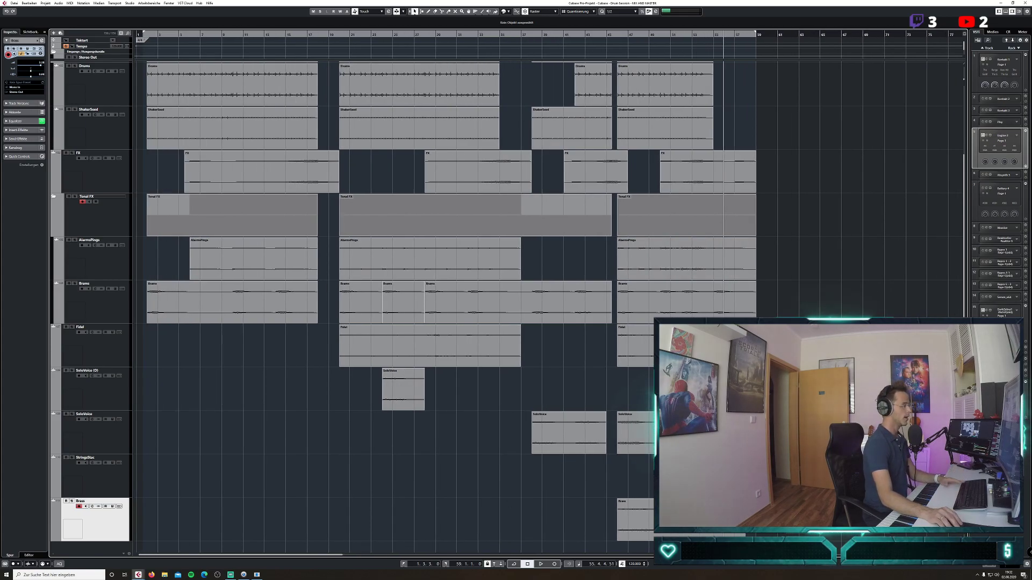
pyautogui.click(659, 39)
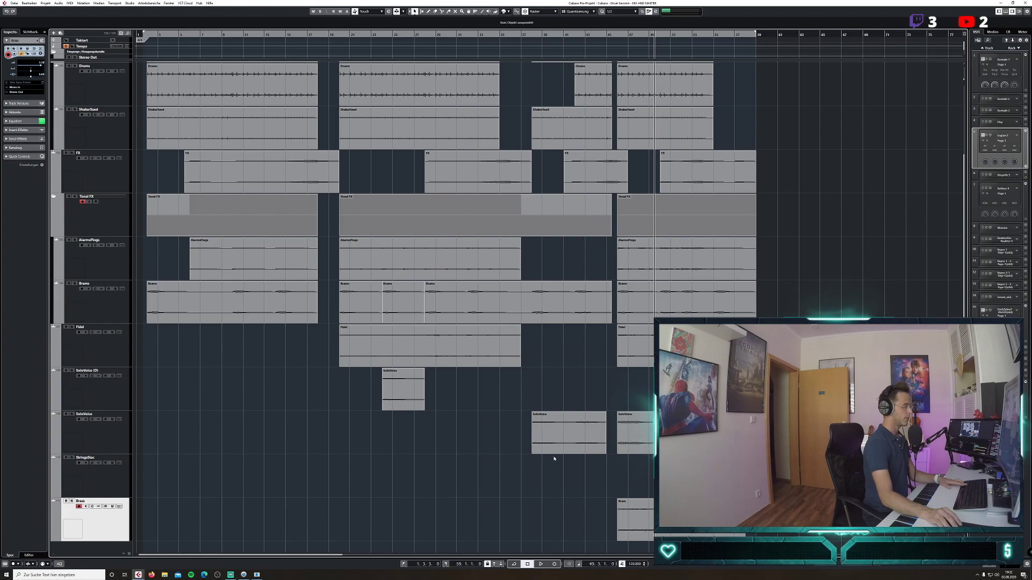
pyautogui.click(93, 463)
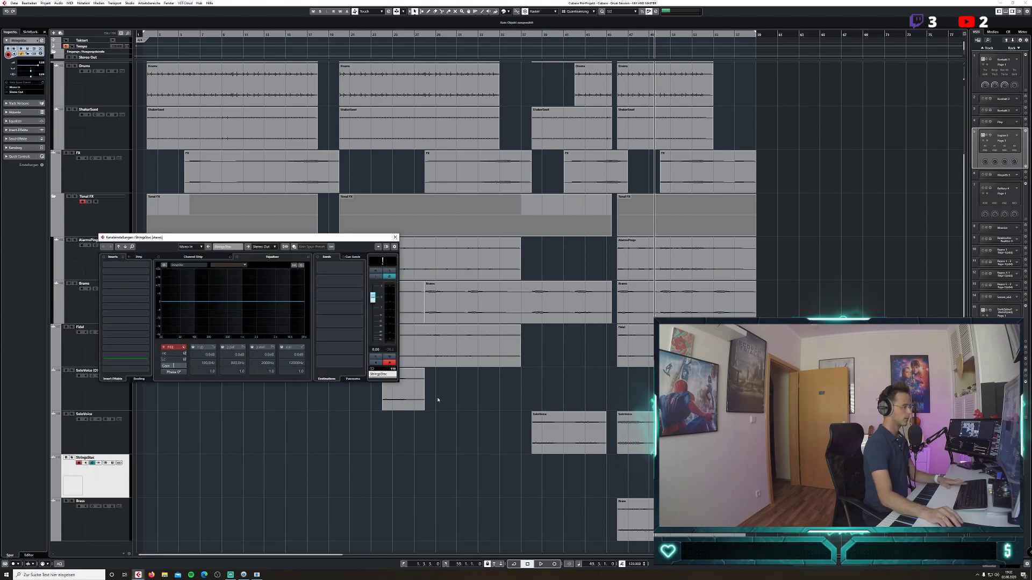
pyautogui.click(92, 463)
pyautogui.press('space')
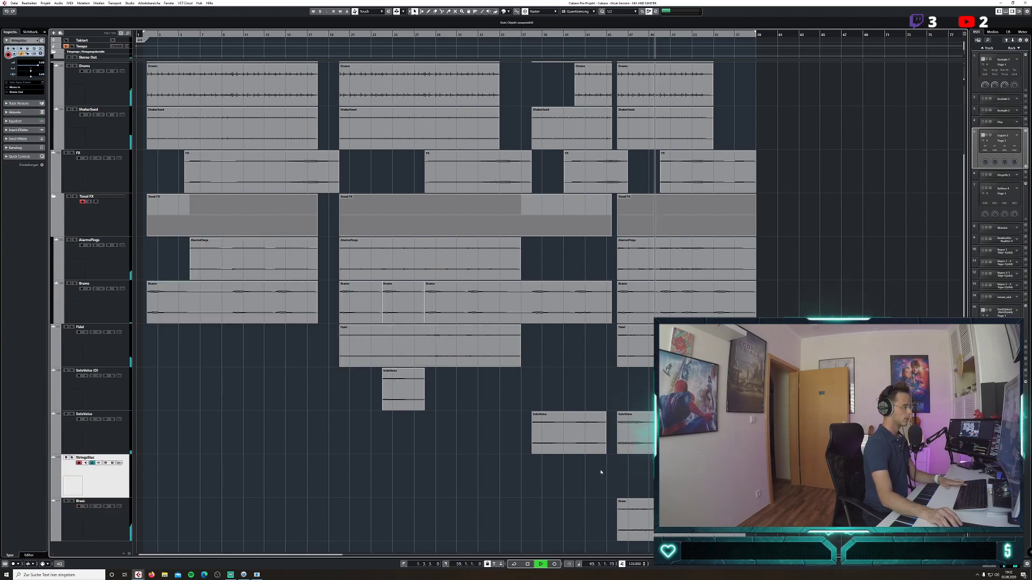
pyautogui.click(92, 463)
pyautogui.moveTo(374, 299); pyautogui.dragTo(376, 290)
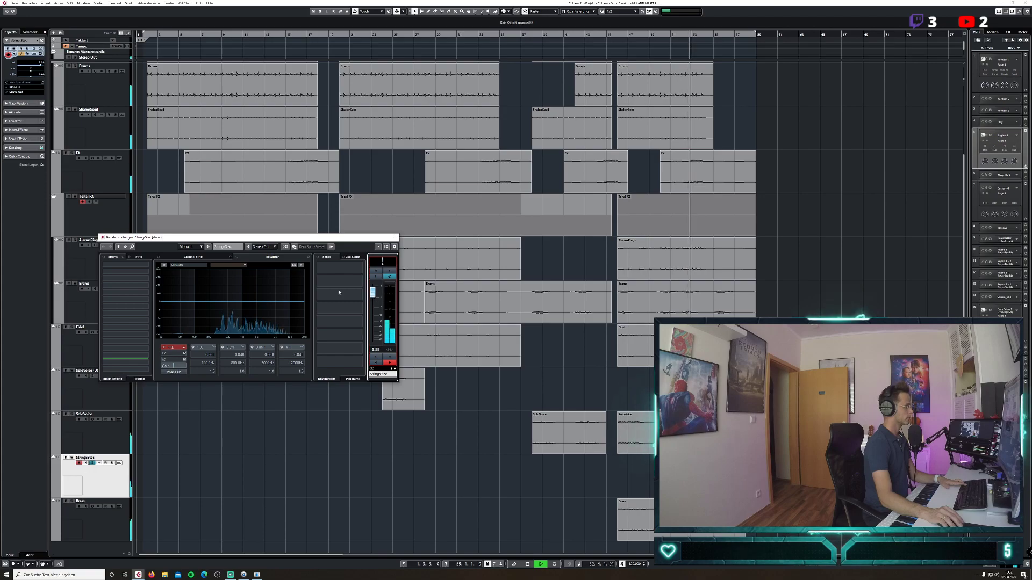
pyautogui.click(277, 295)
pyautogui.moveTo(278, 296); pyautogui.dragTo(262, 290)
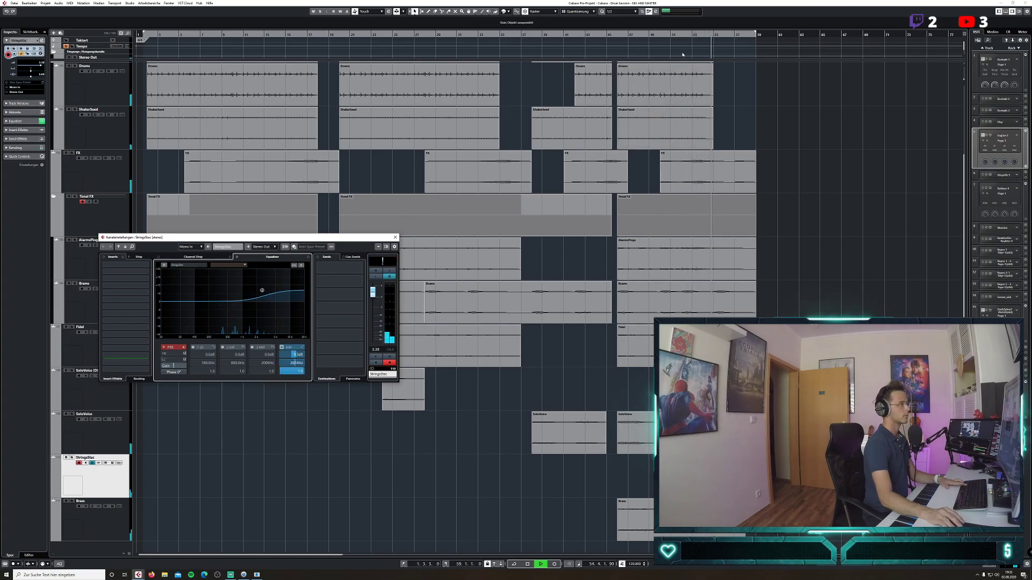
# Replay the strings from bar 50 and lower their channel level to 2 dB.
pyautogui.click(660, 35)
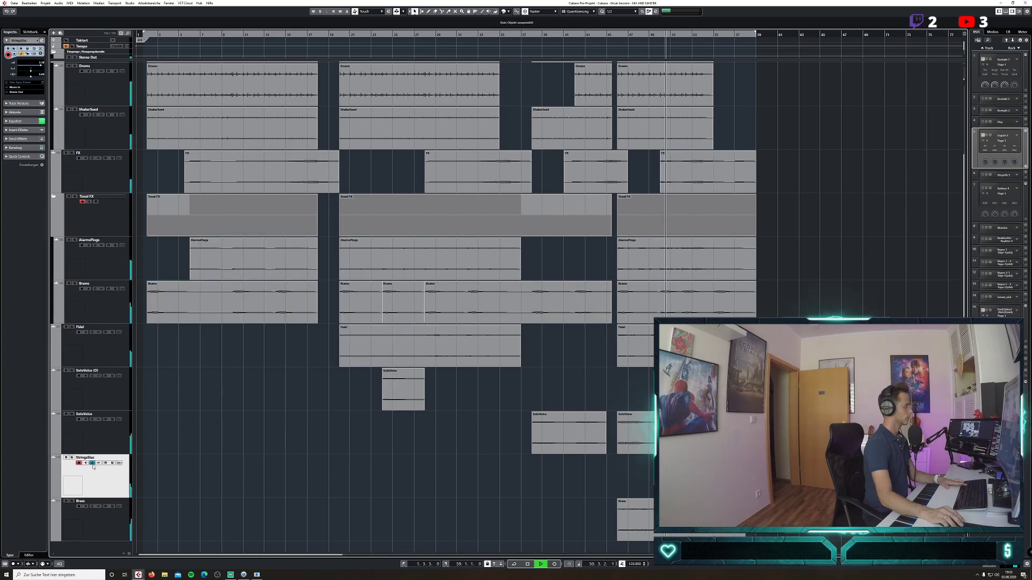
pyautogui.press('e')
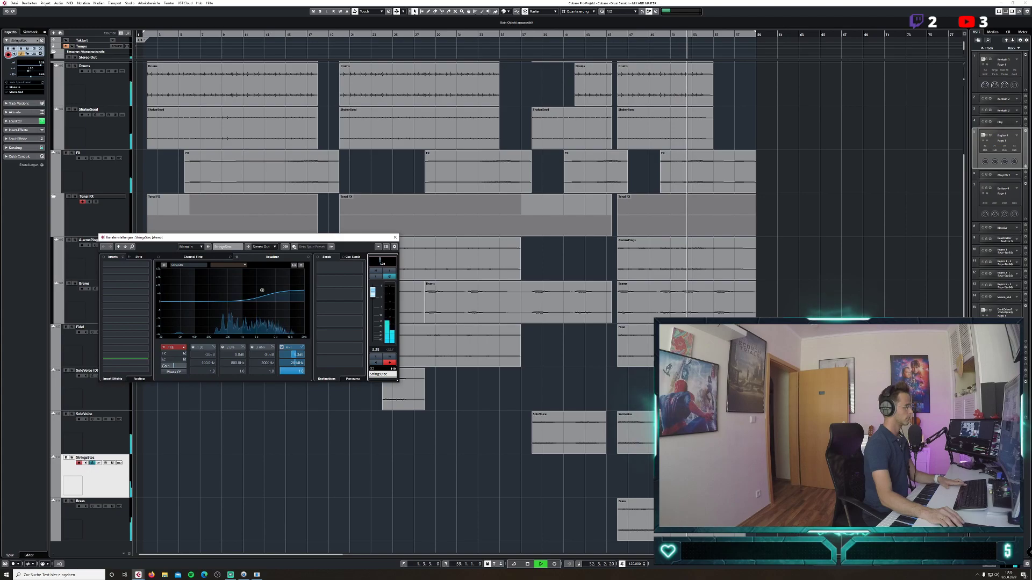
pyautogui.moveTo(372, 292); pyautogui.dragTo(373, 296)
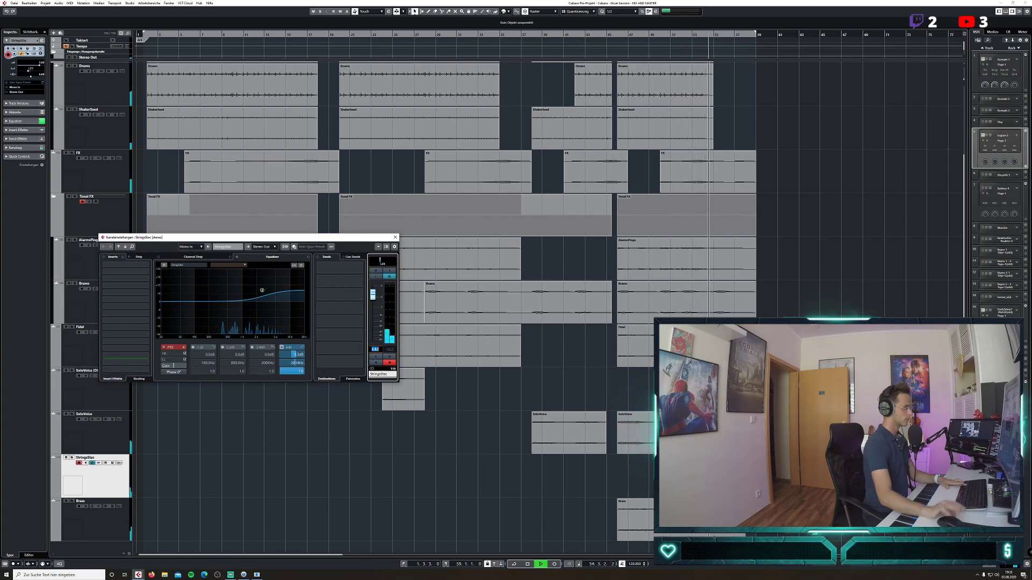
pyautogui.press('space')
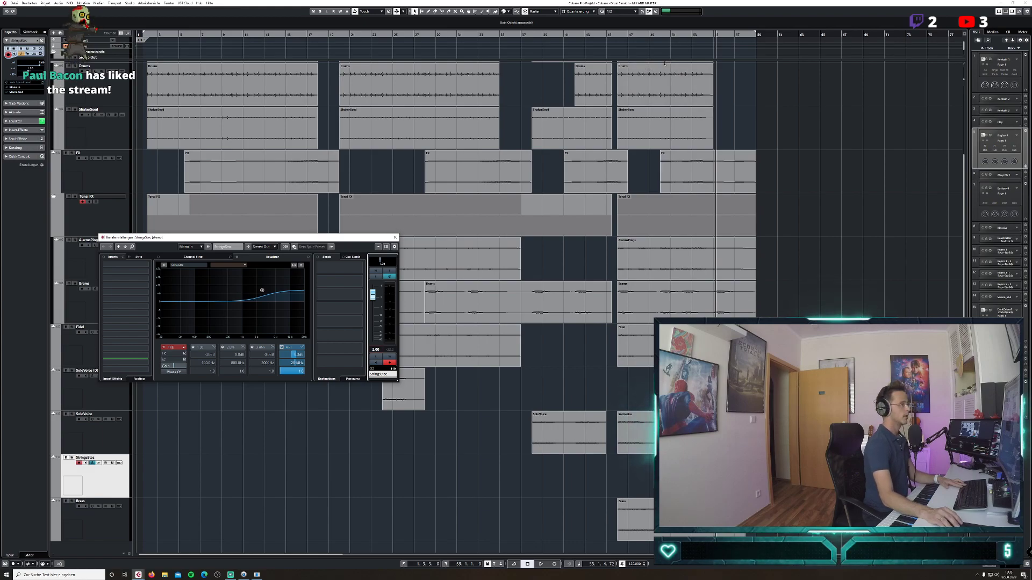
# Play from bar 48 and boost the strings' lower range with the low EQ band at about 440 Hz.
pyautogui.click(638, 38)
pyautogui.click(92, 463)
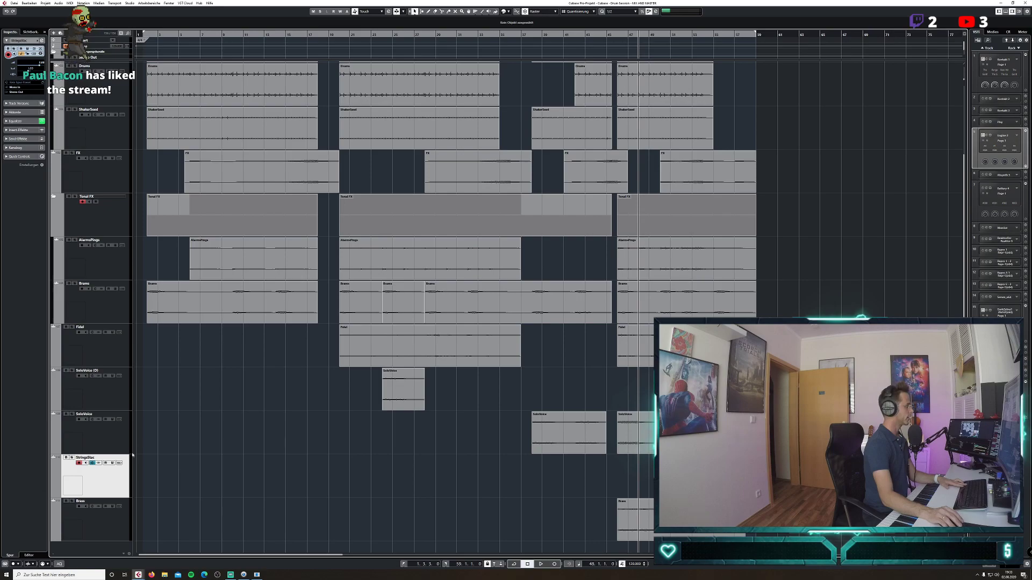
pyautogui.click(92, 464)
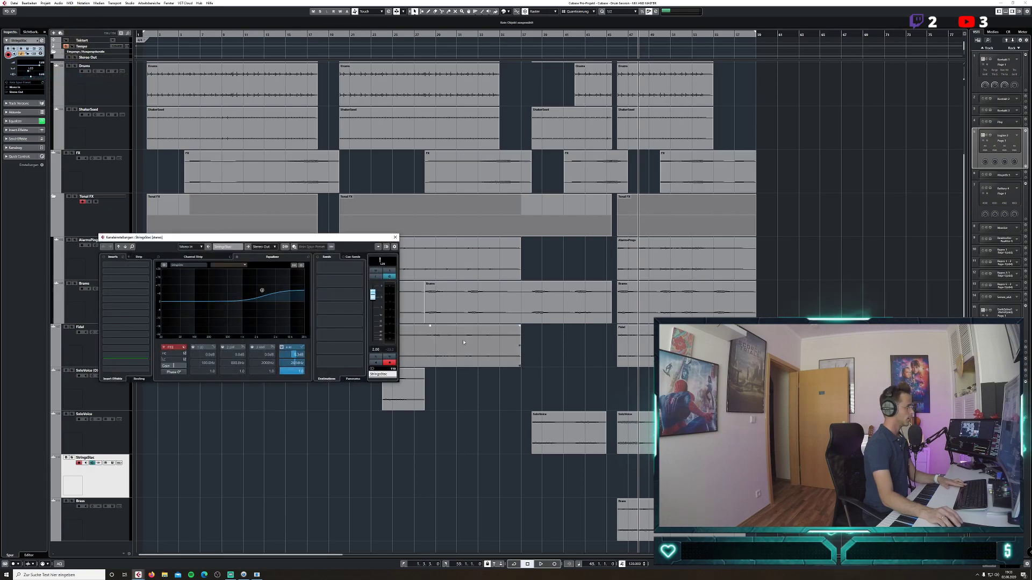
pyautogui.press('space')
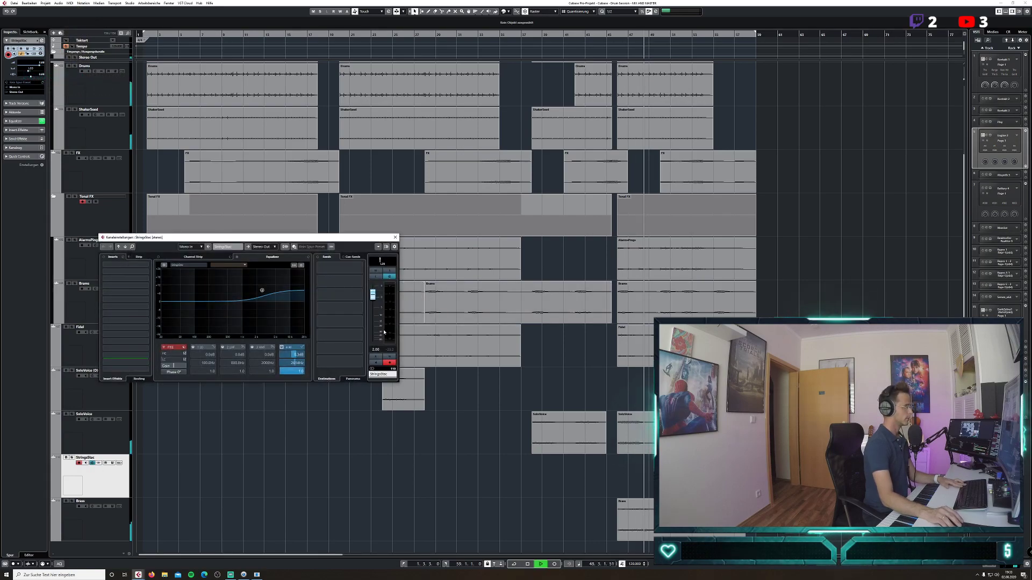
pyautogui.click(193, 295)
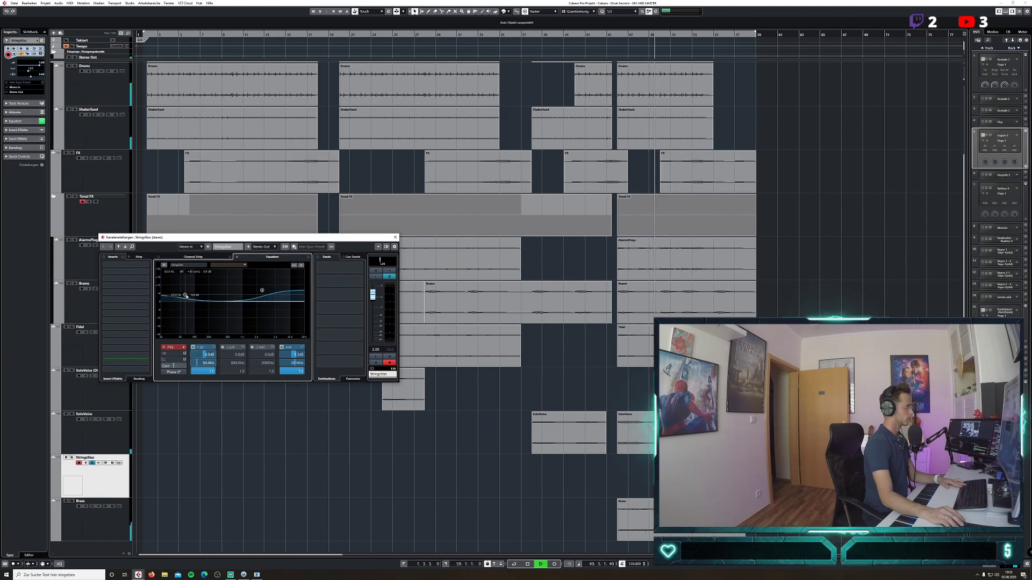
pyautogui.moveTo(194, 295); pyautogui.dragTo(225, 297)
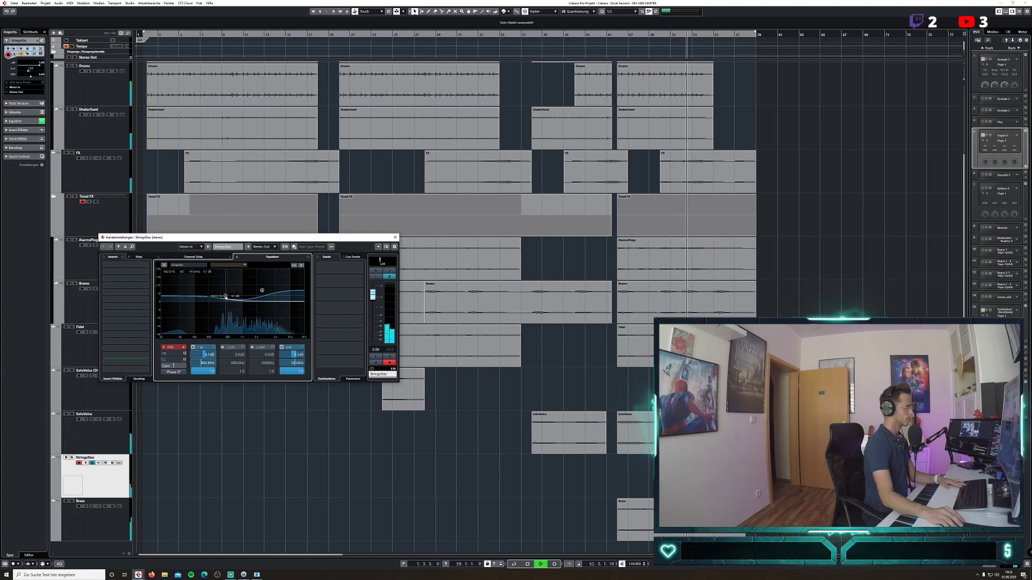
# Set the strings channel's level to 1 dB and close its channel settings.
pyautogui.doubleClick(375, 349)
pyautogui.write('1')
pyautogui.press('Return')
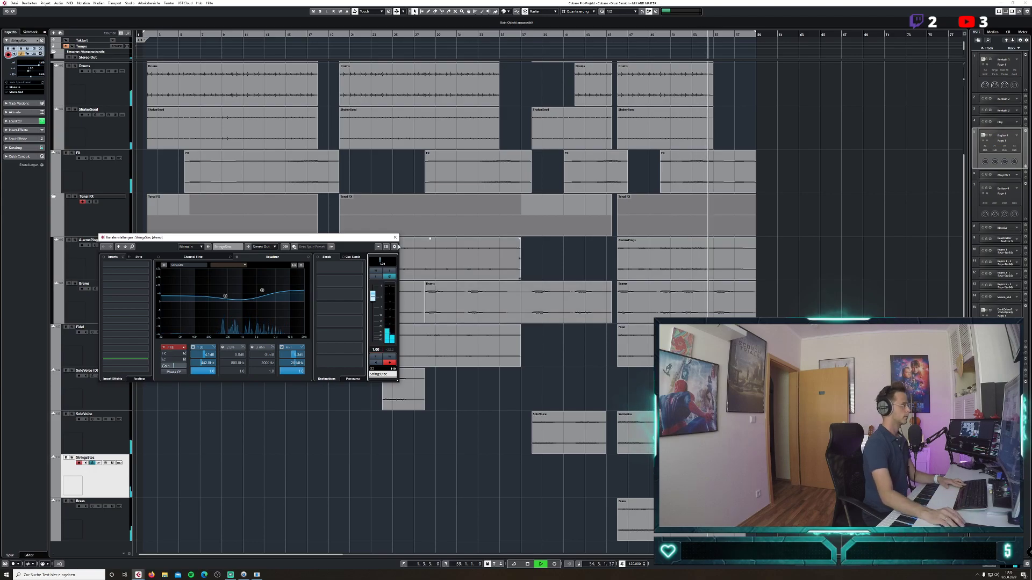
pyautogui.click(396, 239)
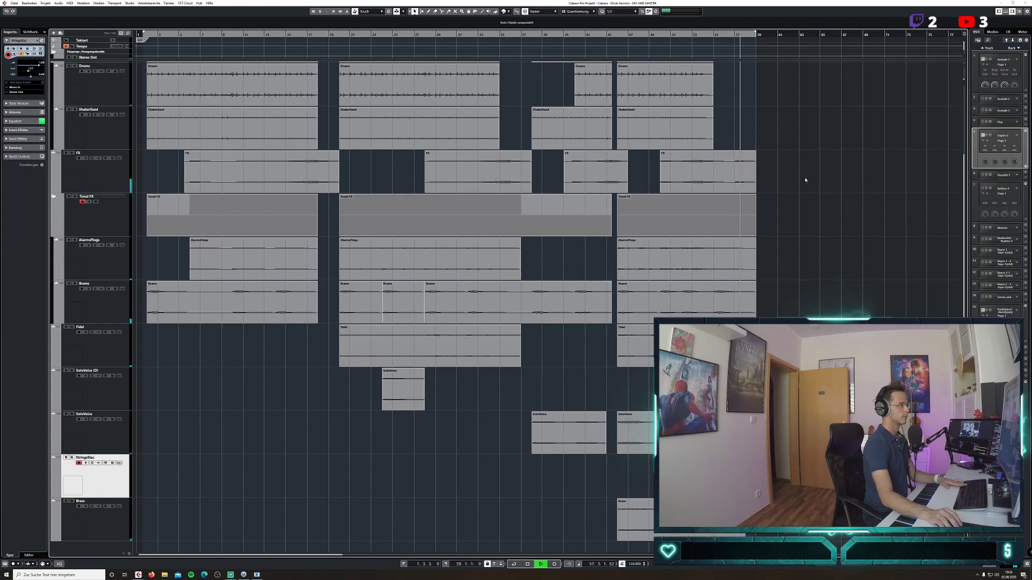
# Stop playback, select all events and give them a short fade-out, set at the end of the Drums event at bar 45.
pyautogui.press('space')
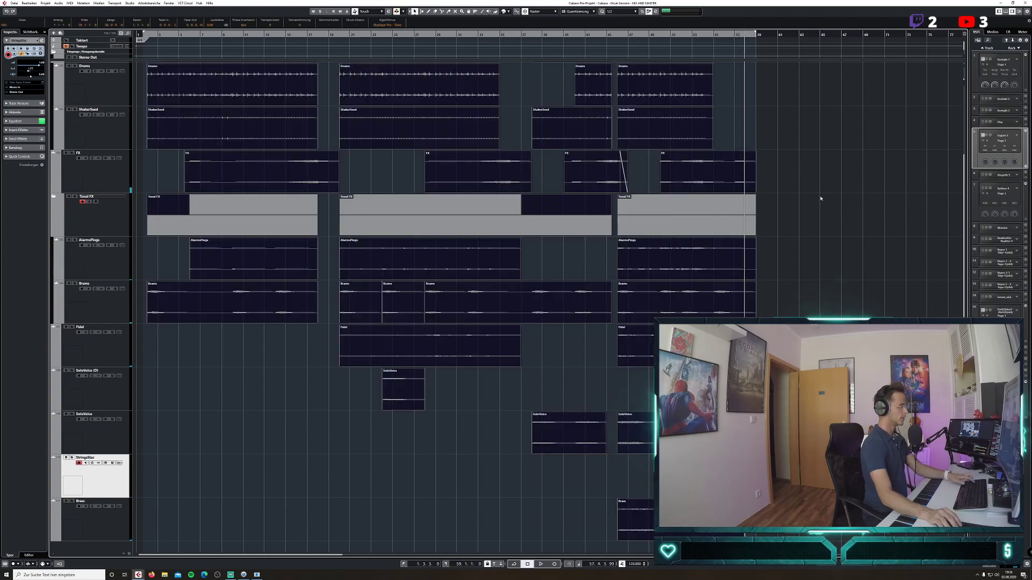
pyautogui.hotkey('ctrl', 'a')
pyautogui.click(612, 35)
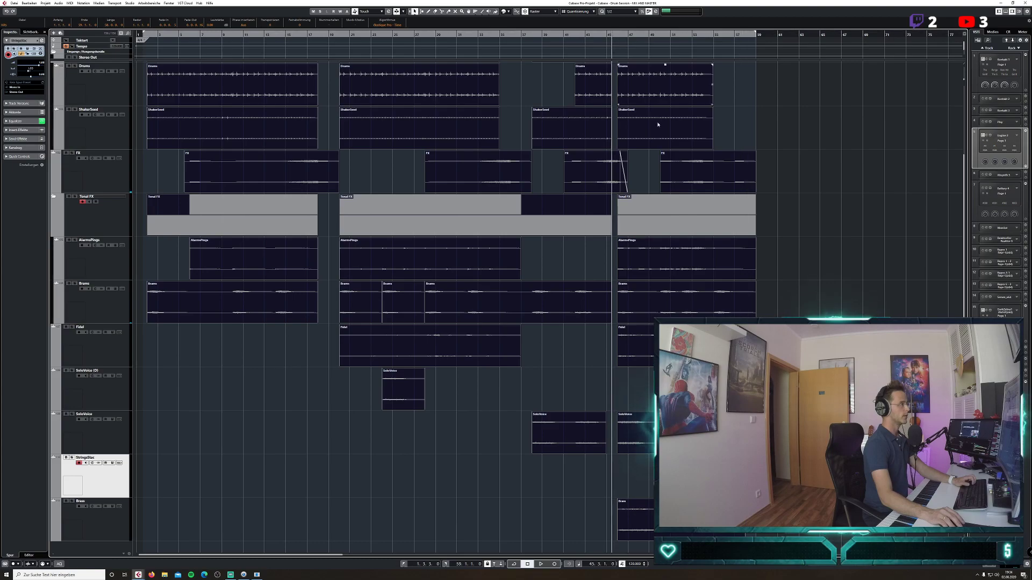
pyautogui.press('h')
pyautogui.press('h')
pyautogui.press('h')
pyautogui.press('h')
pyautogui.press('h')
pyautogui.press('h')
pyautogui.press('h')
pyautogui.press('h')
pyautogui.press('h')
pyautogui.press('h')
pyautogui.press('h')
pyautogui.press('h')
pyautogui.press('h')
pyautogui.press('h')
pyautogui.press('h')
pyautogui.press('h')
pyautogui.press('h')
pyautogui.press('h')
pyautogui.press('h')
pyautogui.press('h')
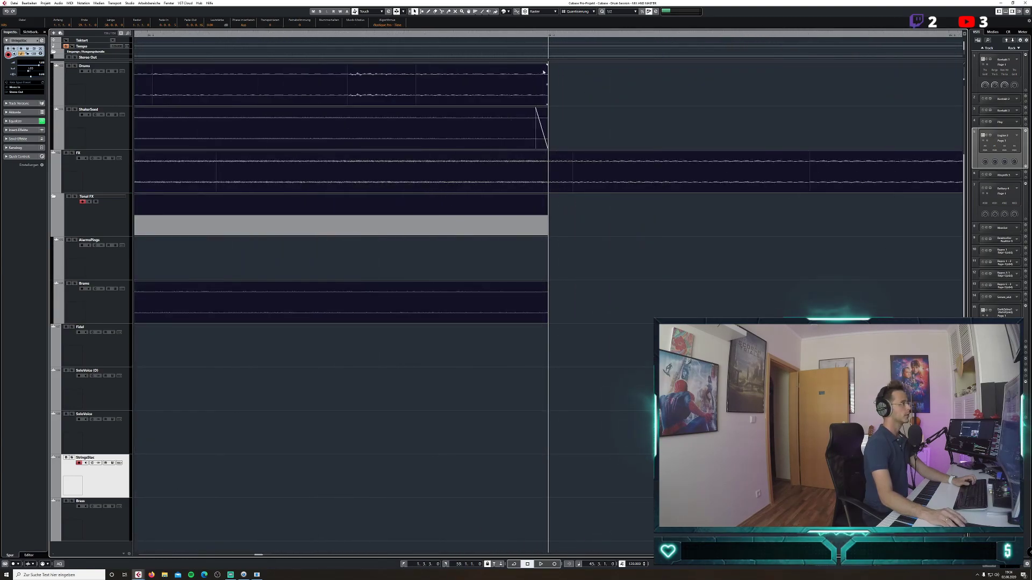
pyautogui.moveTo(547, 68); pyautogui.dragTo(539, 65)
# Give all selected events a short fade-in, set at the start of the Drums event at bar 46, and clear the selection.
pyautogui.press('g')
pyautogui.press('g')
pyautogui.press('g')
pyautogui.press('g')
pyautogui.press('g')
pyautogui.press('g')
pyautogui.press('g')
pyautogui.press('g')
pyautogui.press('g')
pyautogui.press('g')
pyautogui.press('g')
pyautogui.press('g')
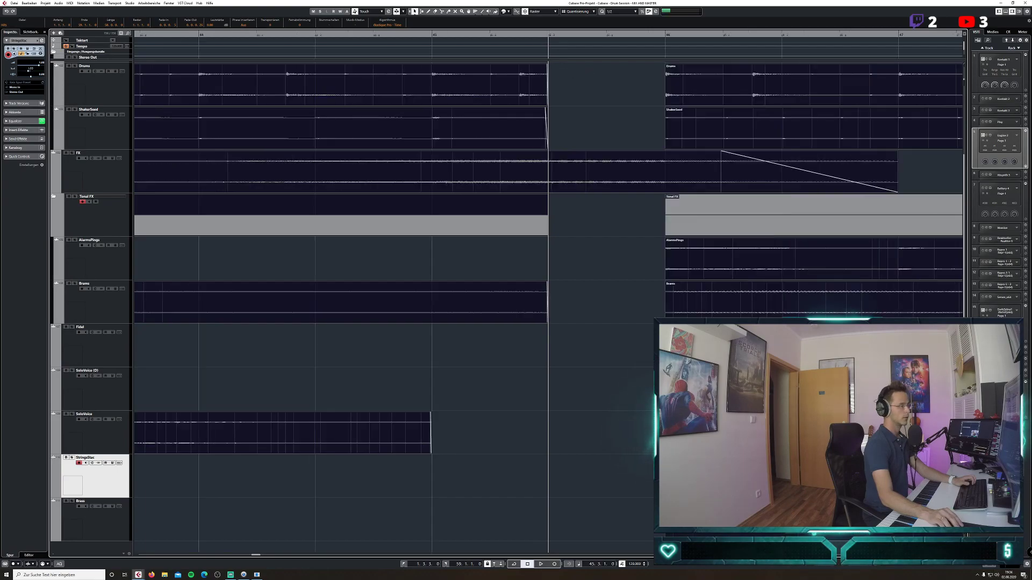
pyautogui.click(567, 35)
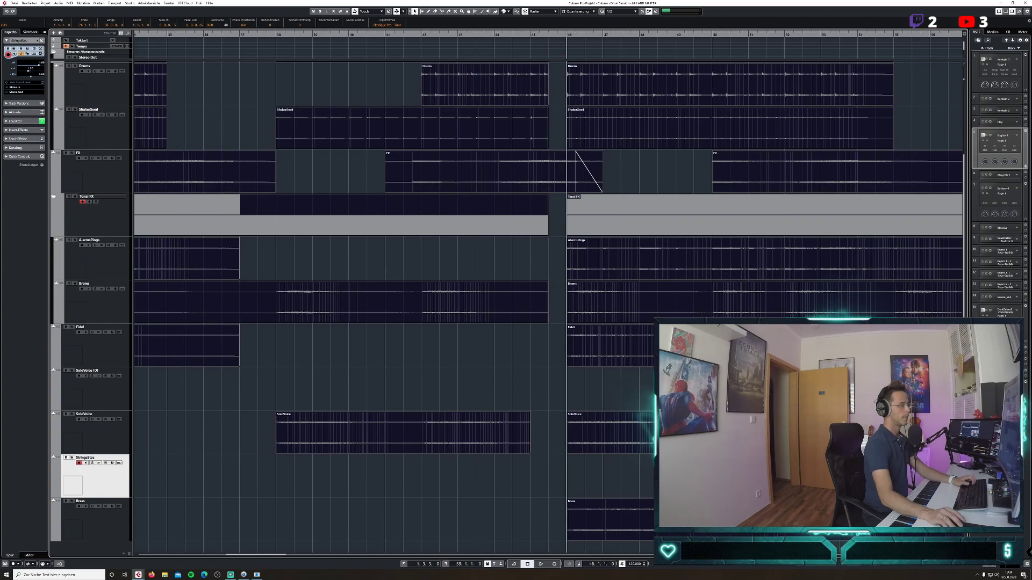
pyautogui.press('h')
pyautogui.press('h')
pyautogui.press('h')
pyautogui.press('h')
pyautogui.press('h')
pyautogui.press('h')
pyautogui.press('h')
pyautogui.press('h')
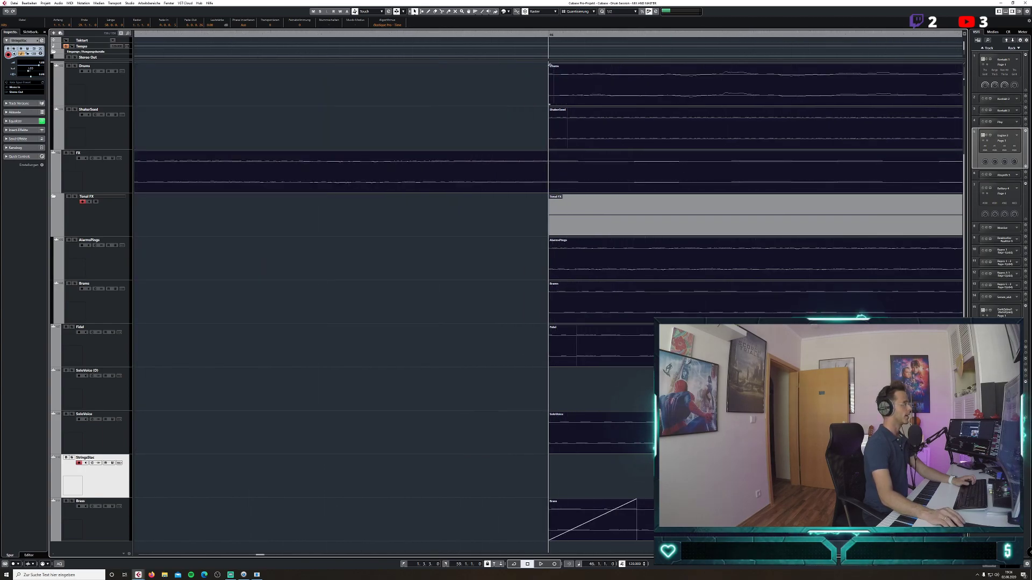
pyautogui.moveTo(549, 63); pyautogui.dragTo(556, 65)
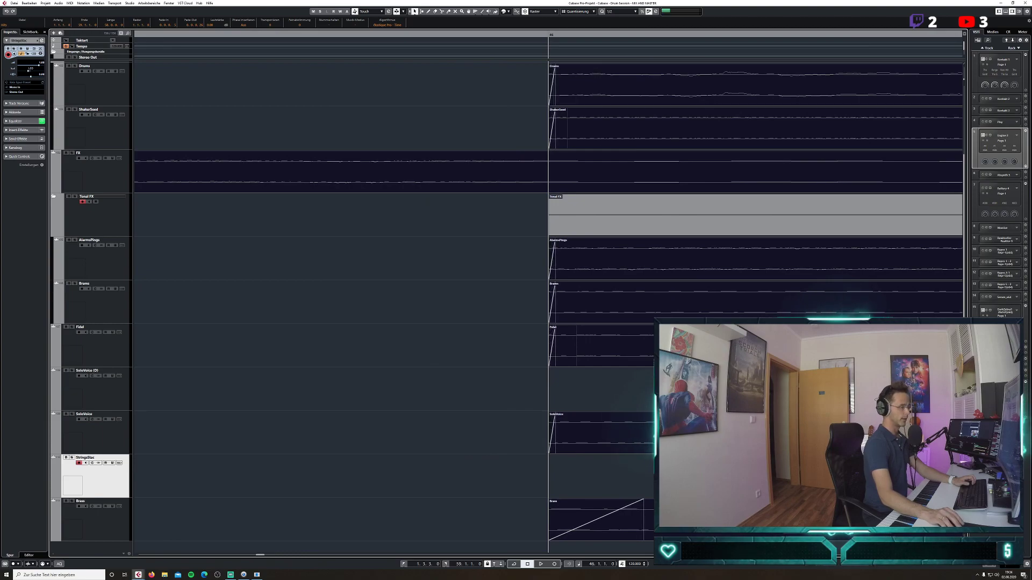
pyautogui.press('g')
pyautogui.press('g')
pyautogui.press('g')
pyautogui.press('g')
pyautogui.press('g')
pyautogui.press('g')
pyautogui.press('g')
pyautogui.press('g')
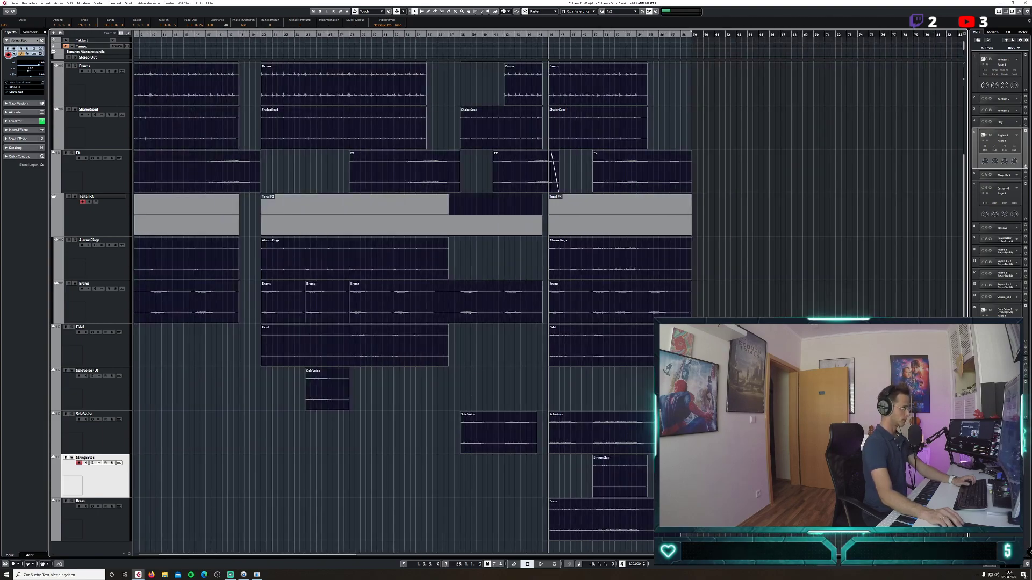
pyautogui.click(609, 371)
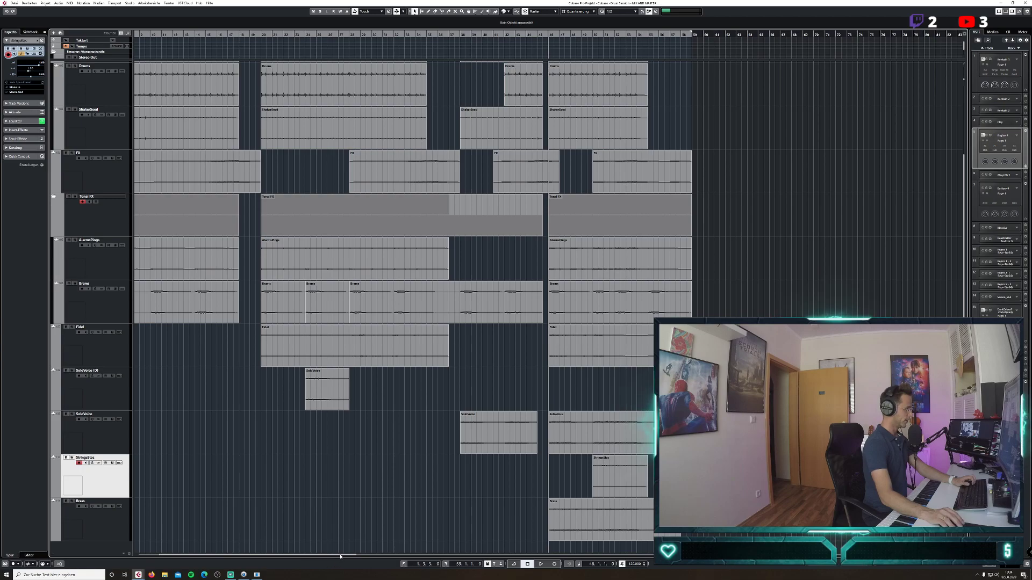
# Play the arrangement from the beginning and listen through it, picking out the hits, braams and FX tracks.
pyautogui.moveTo(340, 556); pyautogui.dragTo(309, 554)
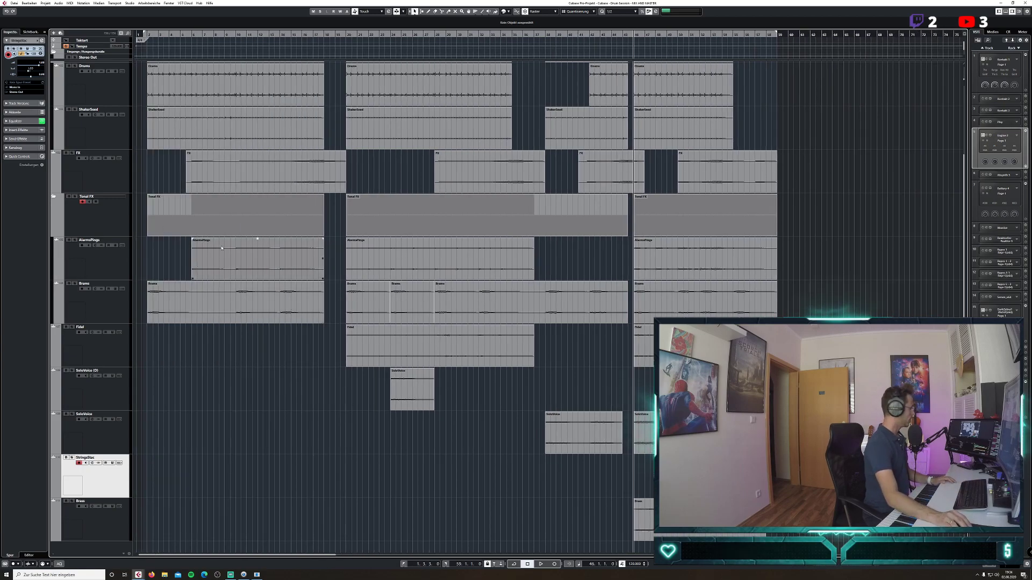
pyautogui.press('KP_1')
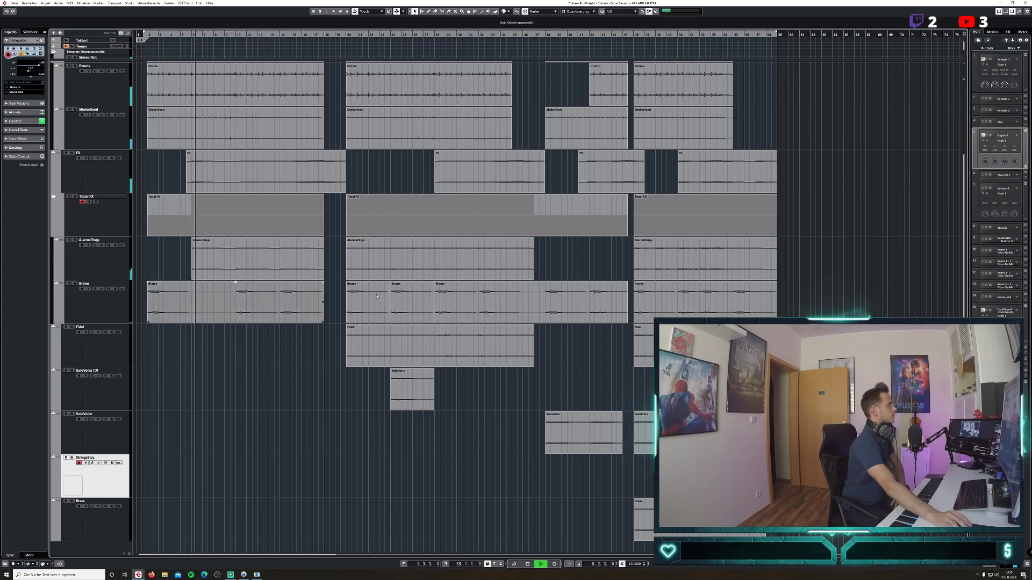
pyautogui.scroll(2, 384, 415)
pyautogui.click(96, 89)
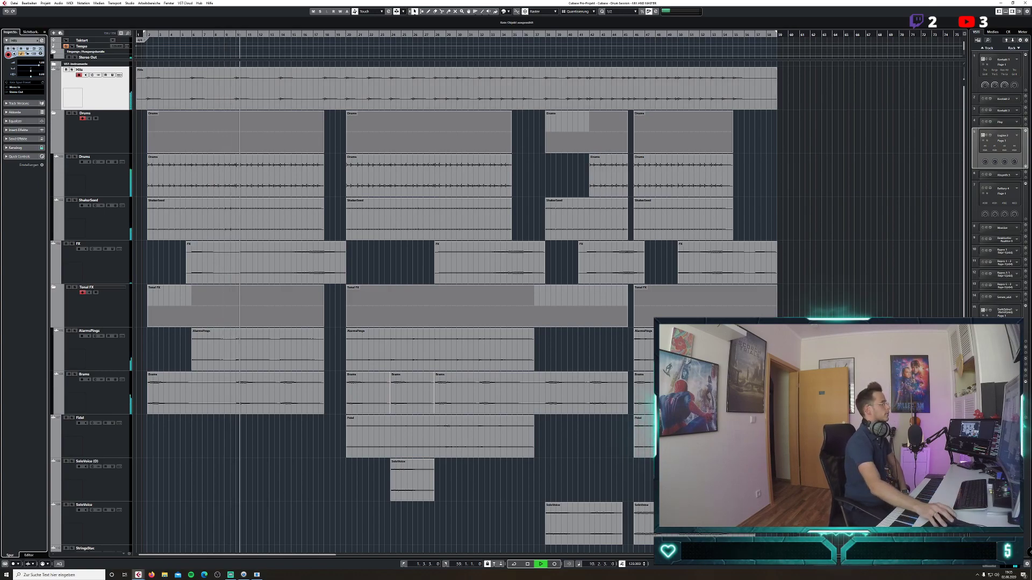
pyautogui.click(115, 394)
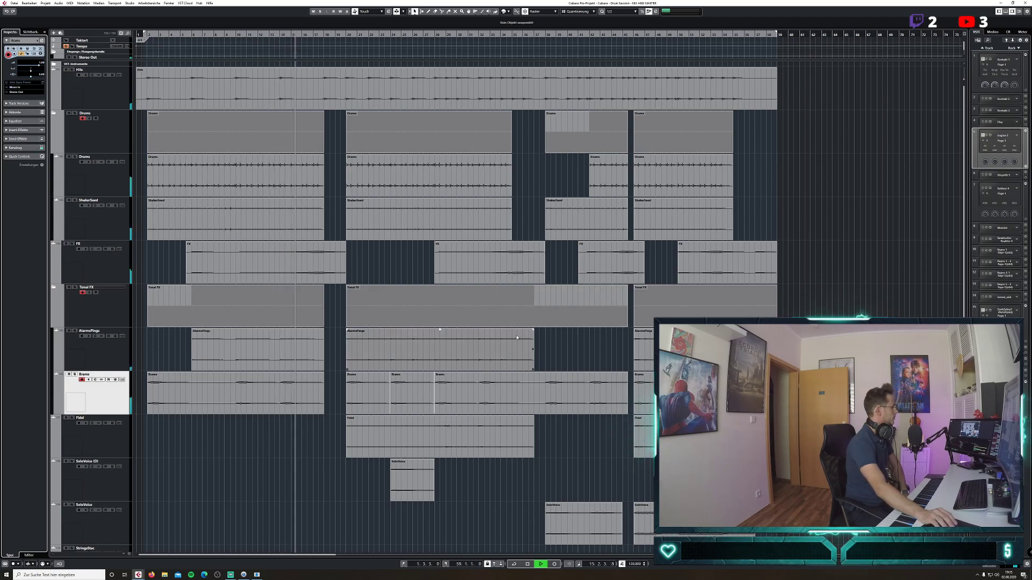
pyautogui.click(105, 267)
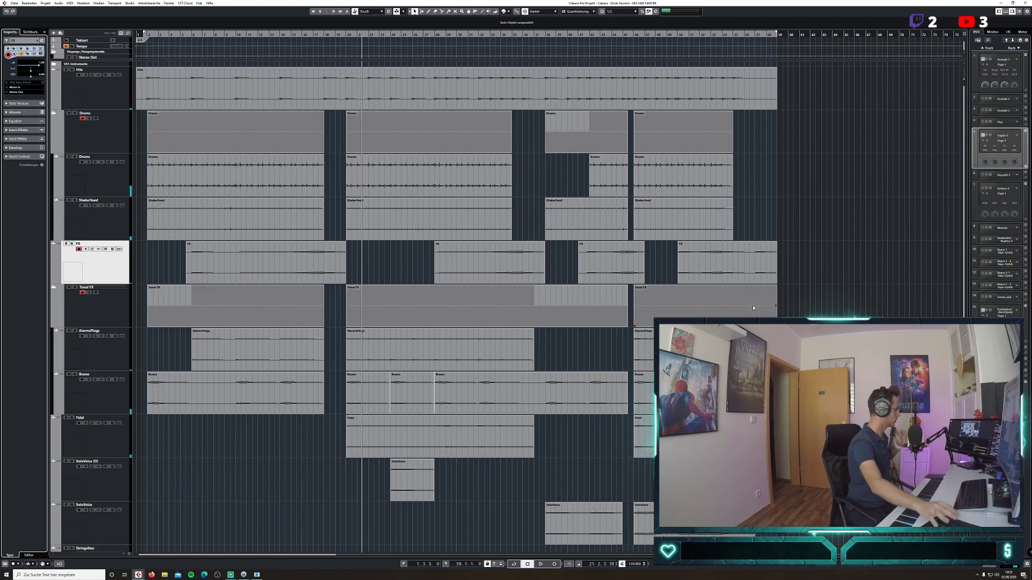
# Duplicate the FX track together with its events.
pyautogui.hotkey('alt', 'Tab')
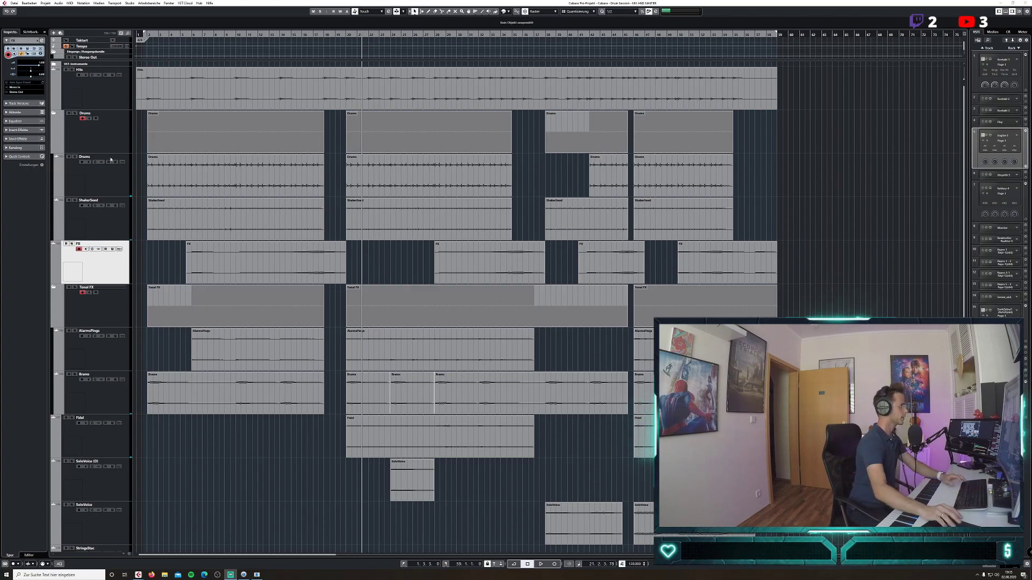
pyautogui.click(116, 267)
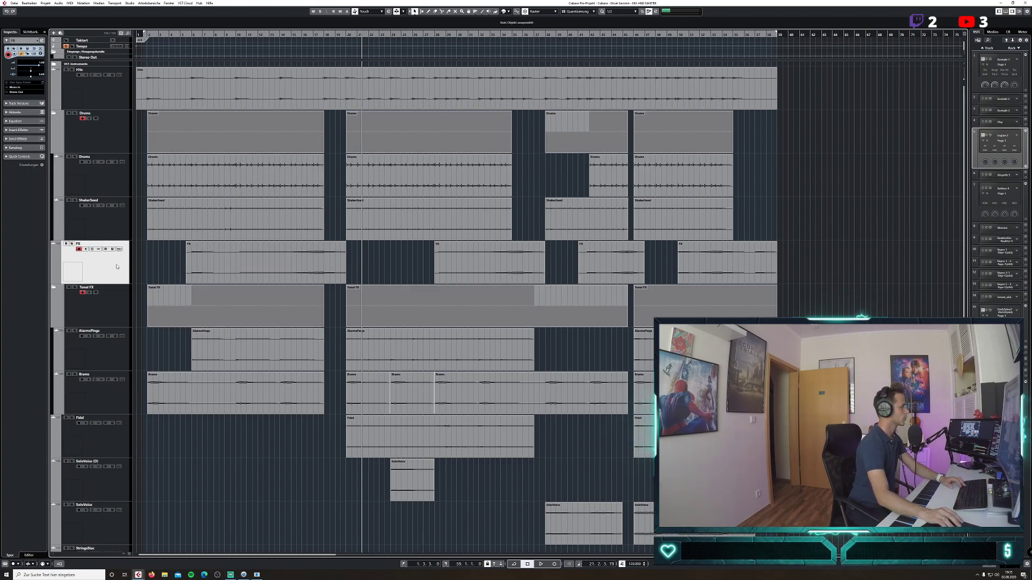
pyautogui.rightClick(113, 260)
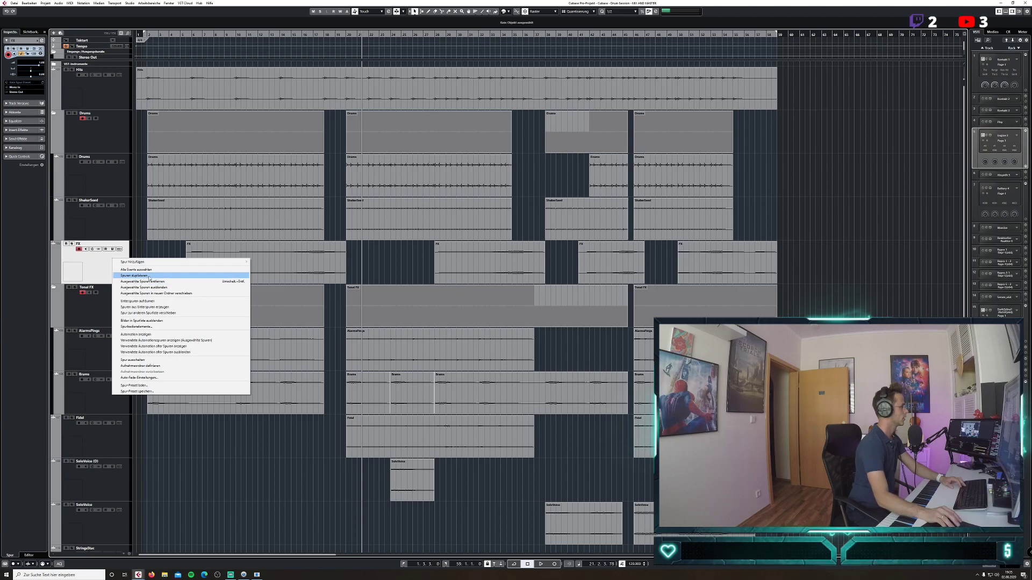
pyautogui.click(161, 280)
# Delete the last three events on the duplicated FX track, keeping only the first one.
pyautogui.click(481, 308)
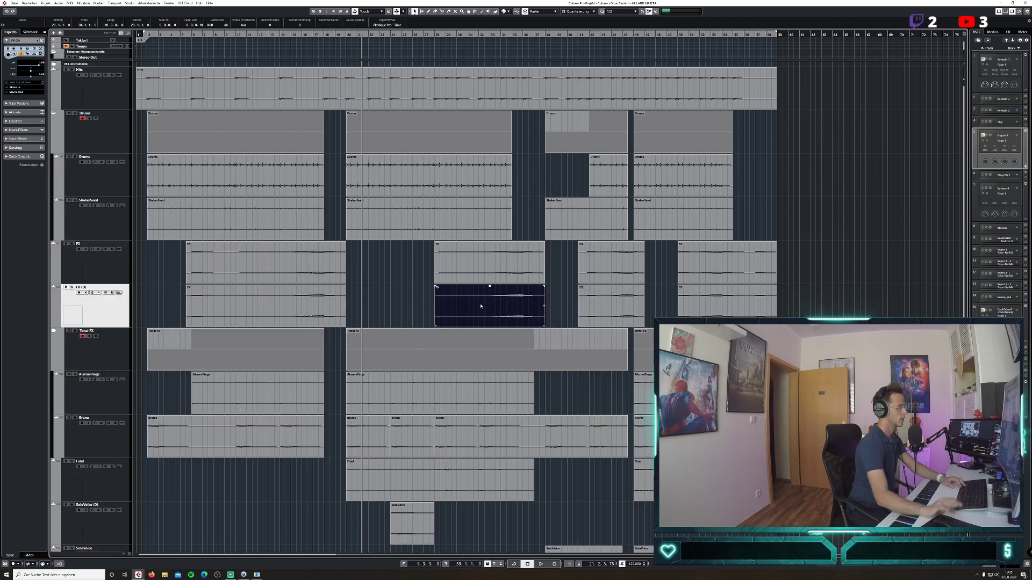
pyautogui.press('Delete')
pyautogui.click(704, 302)
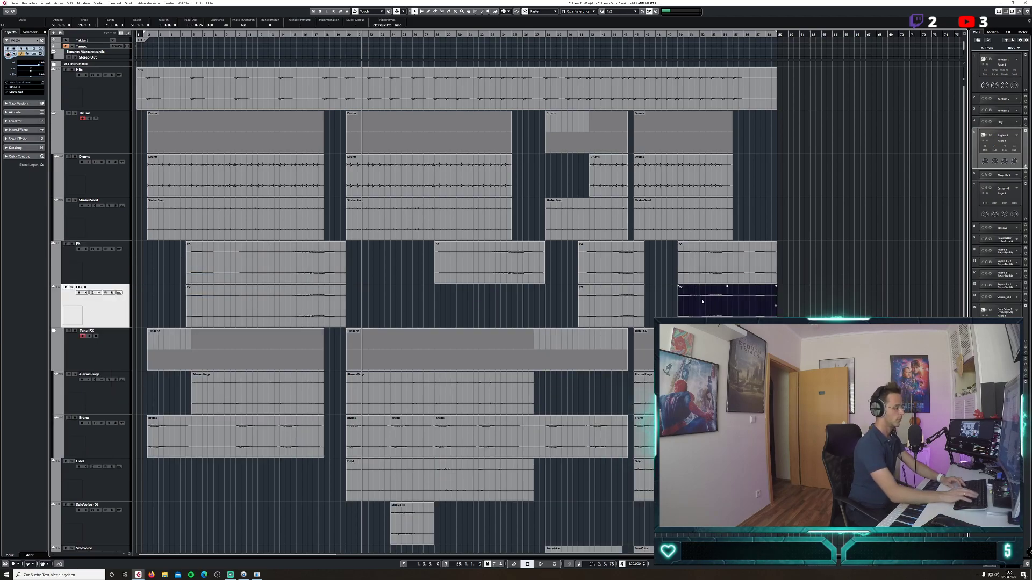
pyautogui.press('Delete')
pyautogui.click(623, 303)
pyautogui.press('Delete')
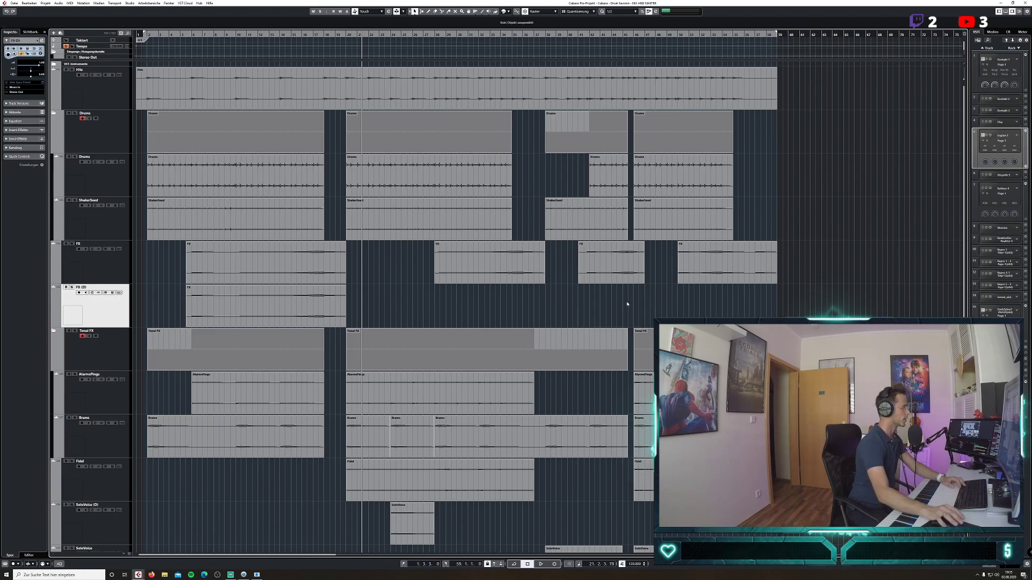
# Split the remaining event on the duplicated FX track at bar 18 and delete the part before the cut.
pyautogui.click(441, 11)
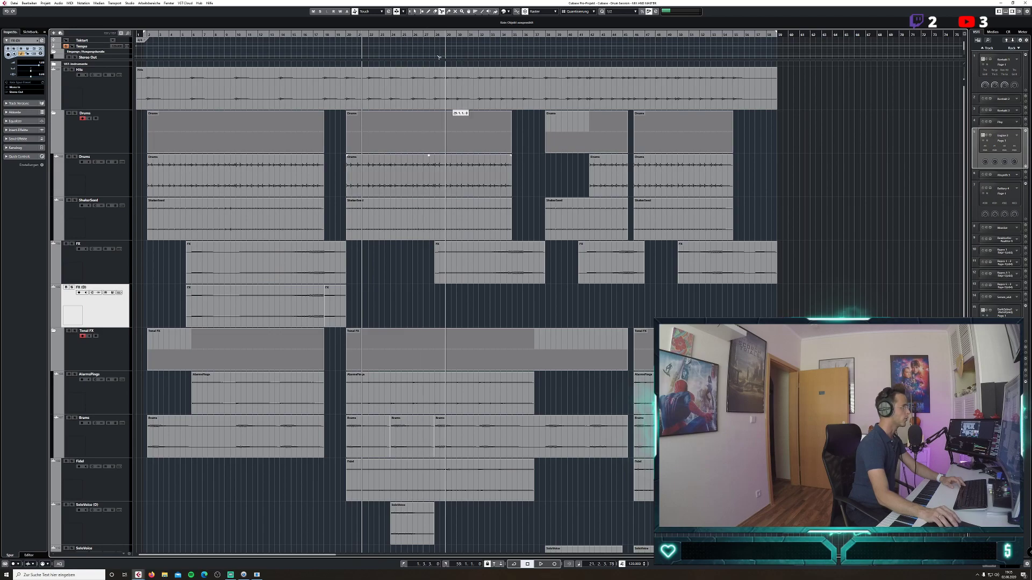
pyautogui.click(269, 303)
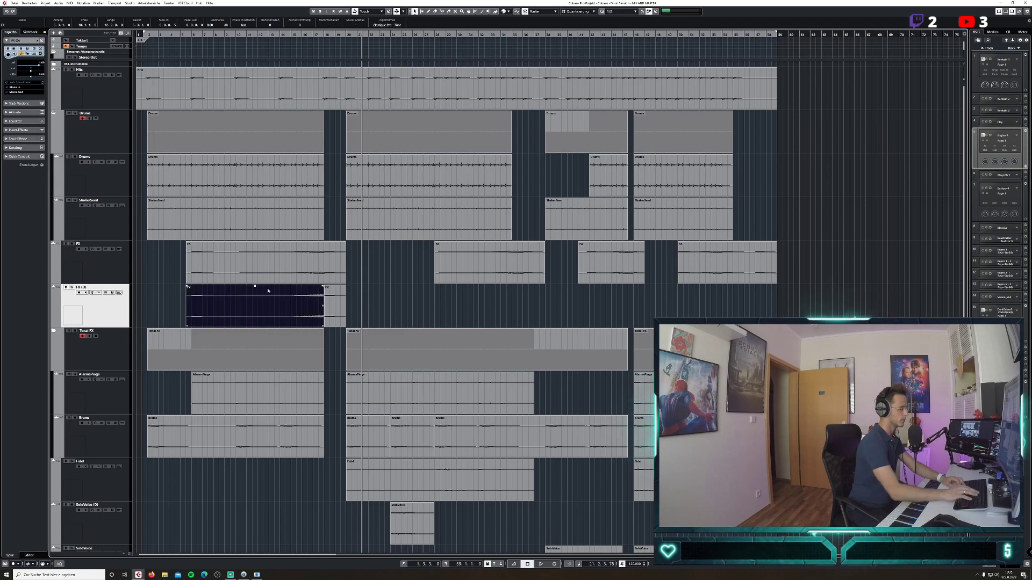
pyautogui.press('Delete')
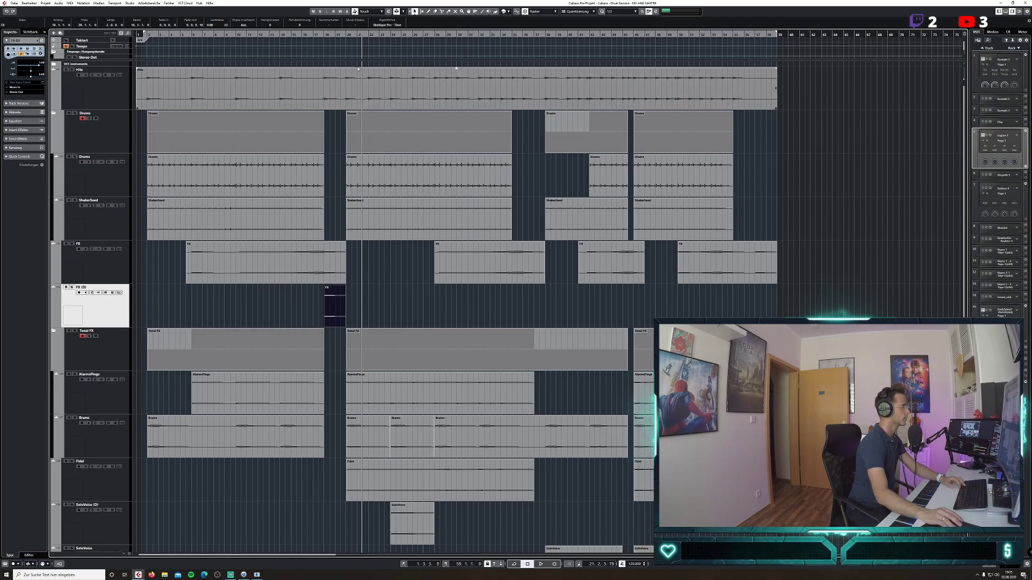
# Solo the duplicated FX track and listen to its remaining event from bar 18.
pyautogui.click(322, 35)
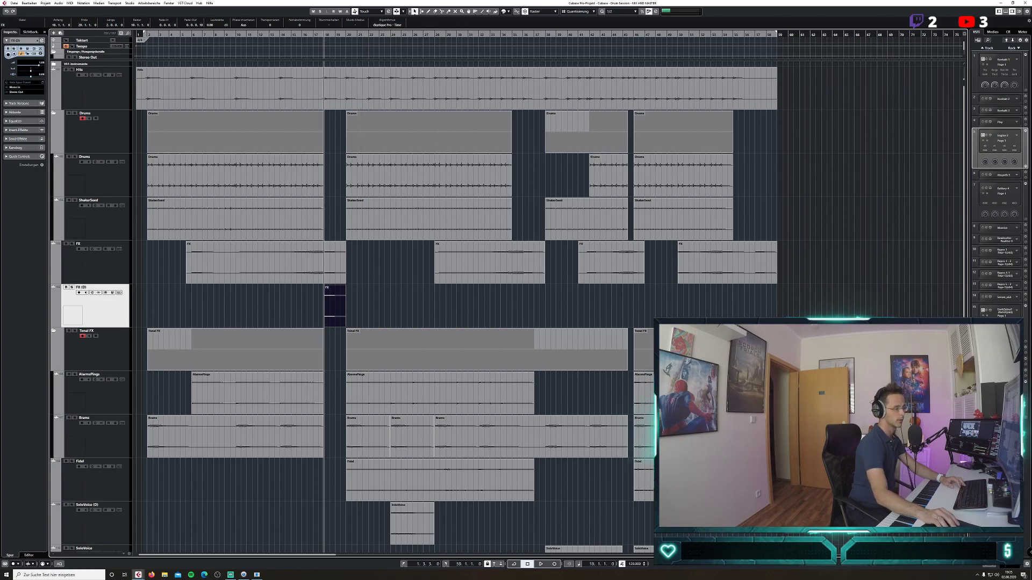
pyautogui.press('h')
pyautogui.press('h')
pyautogui.press('h')
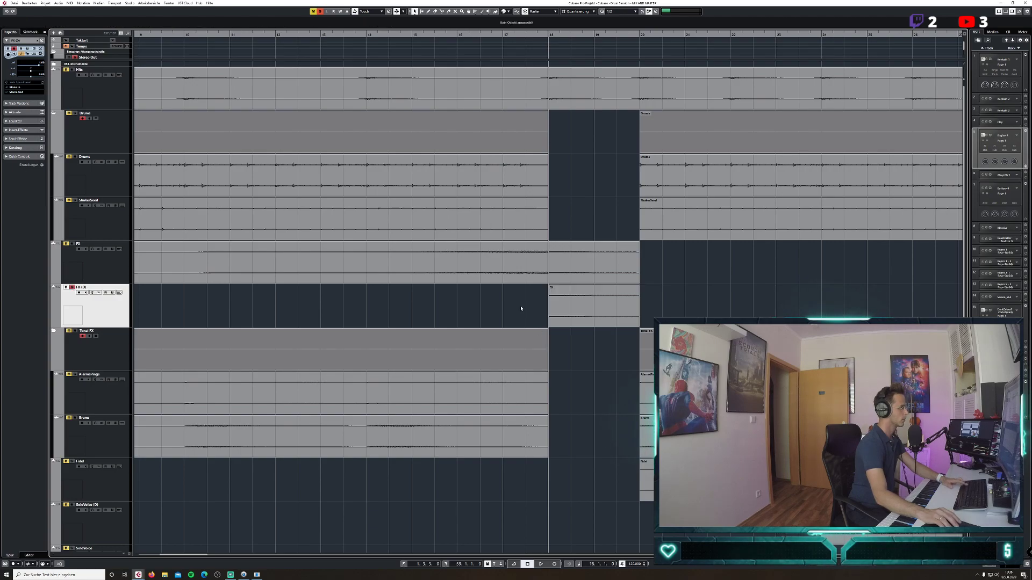
pyautogui.press('space')
# Reverse the event at bar 18 on the duplicated FX track with the audio process.
pyautogui.click(580, 305)
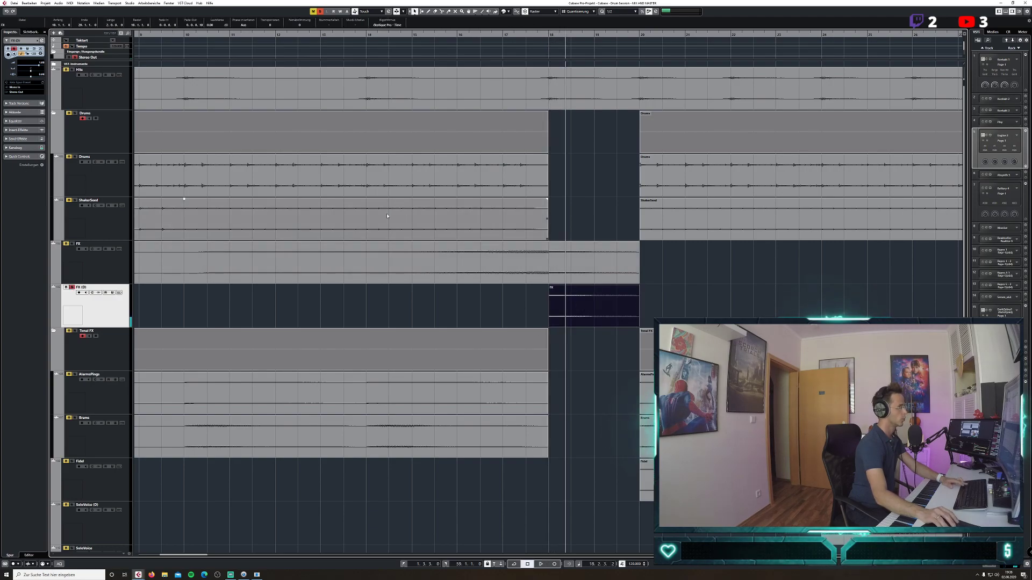
pyautogui.click(59, 4)
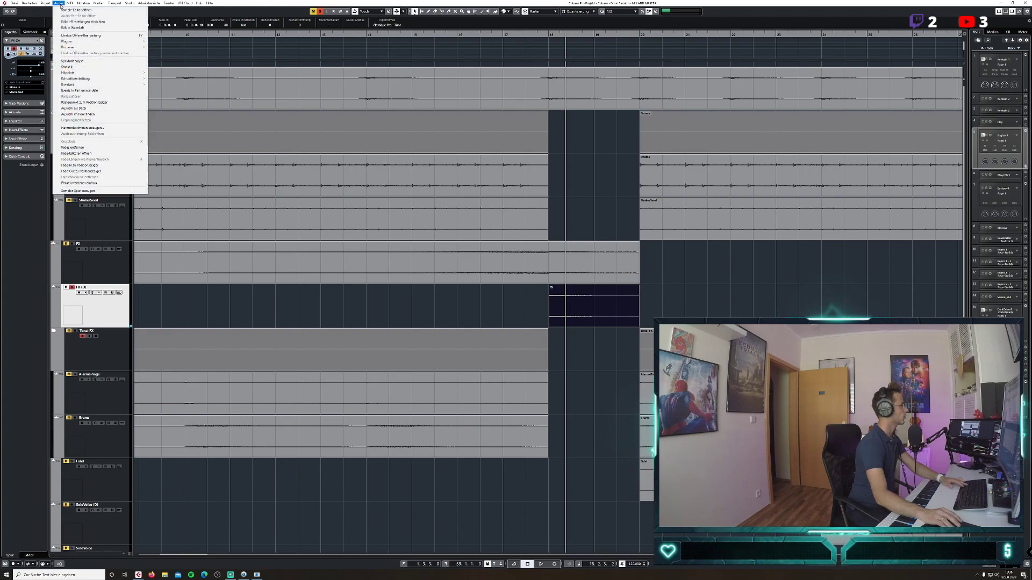
pyautogui.moveTo(78, 49)
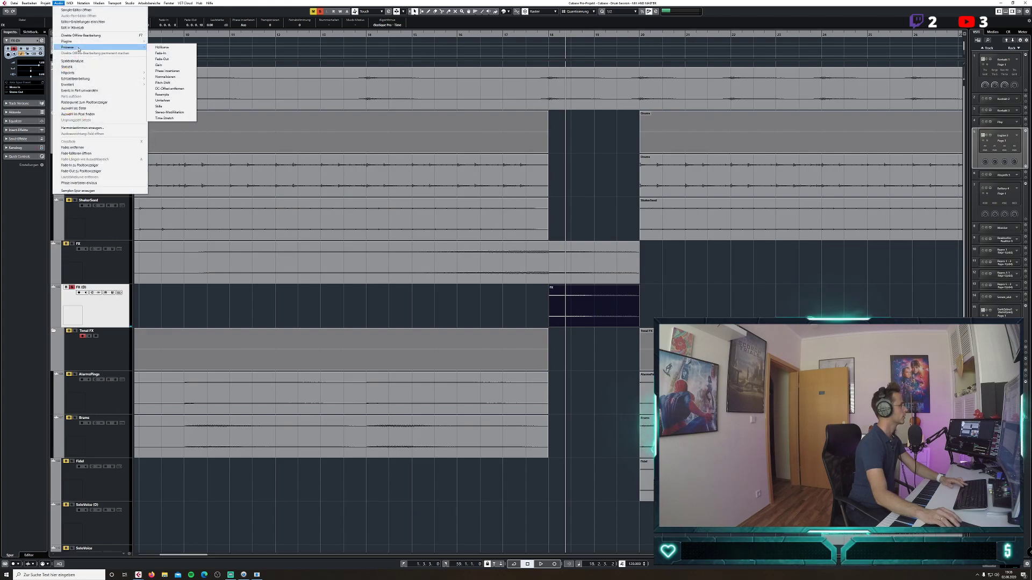
pyautogui.click(173, 101)
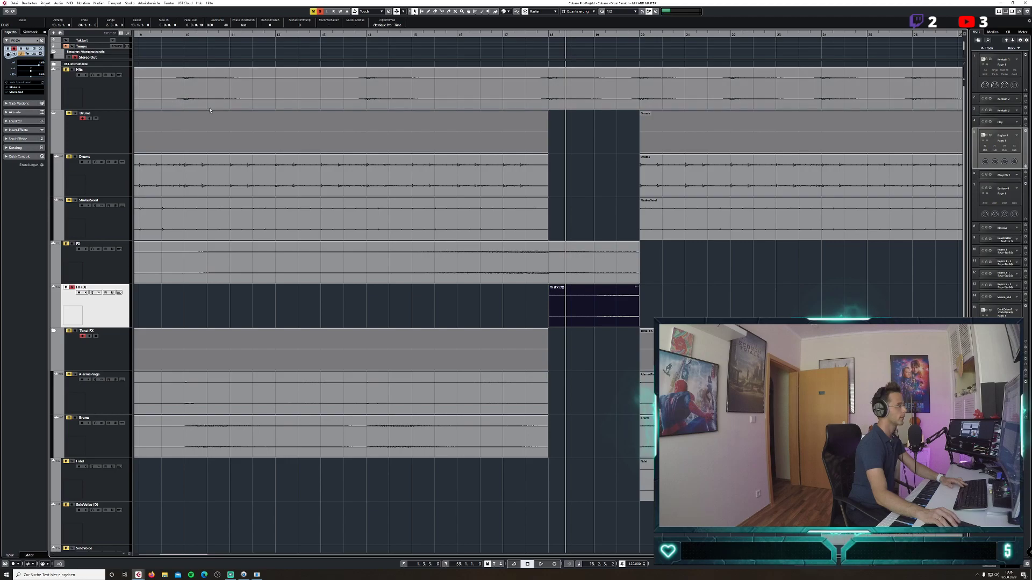
# Audition the reversed event in solo and with the other tracks, and add a fade-in about three quarters of a bar long.
pyautogui.click(549, 36)
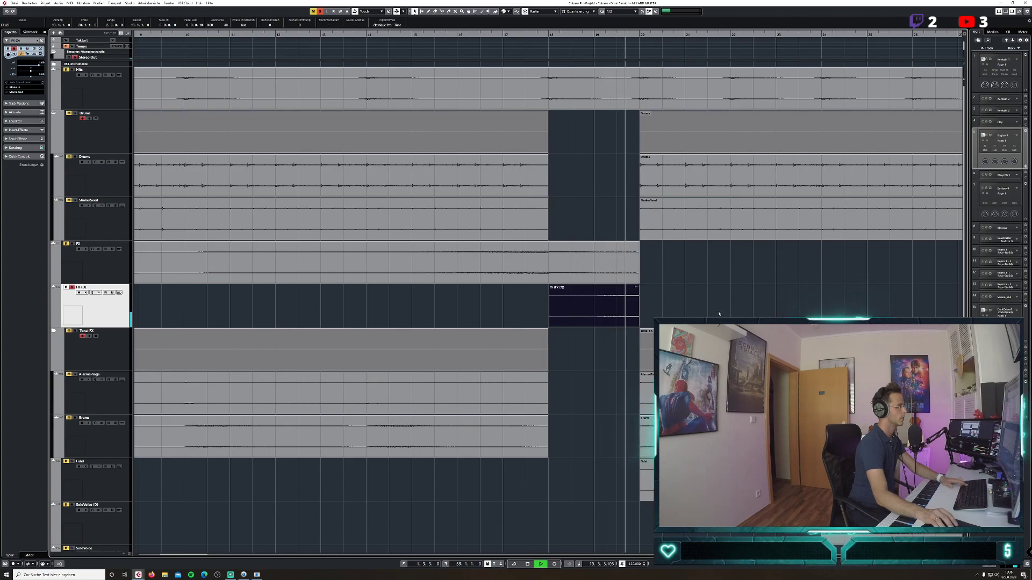
pyautogui.press('space')
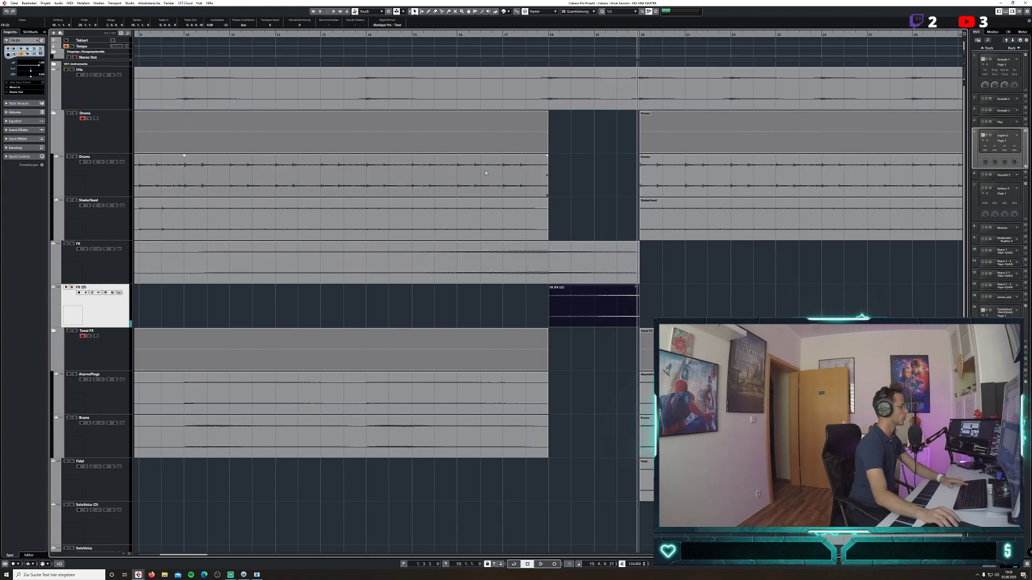
pyautogui.click(458, 34)
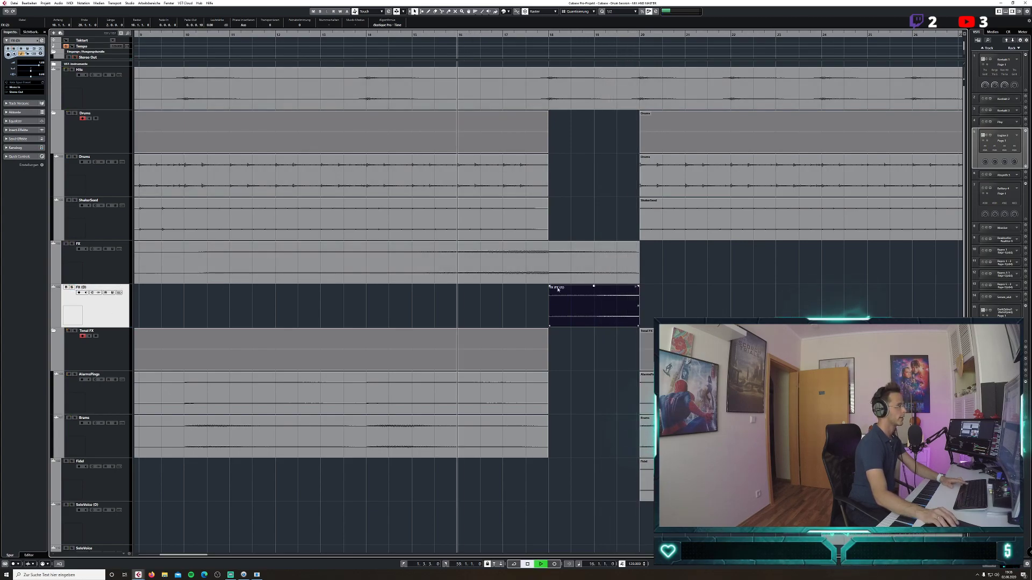
pyautogui.moveTo(563, 287); pyautogui.dragTo(583, 286)
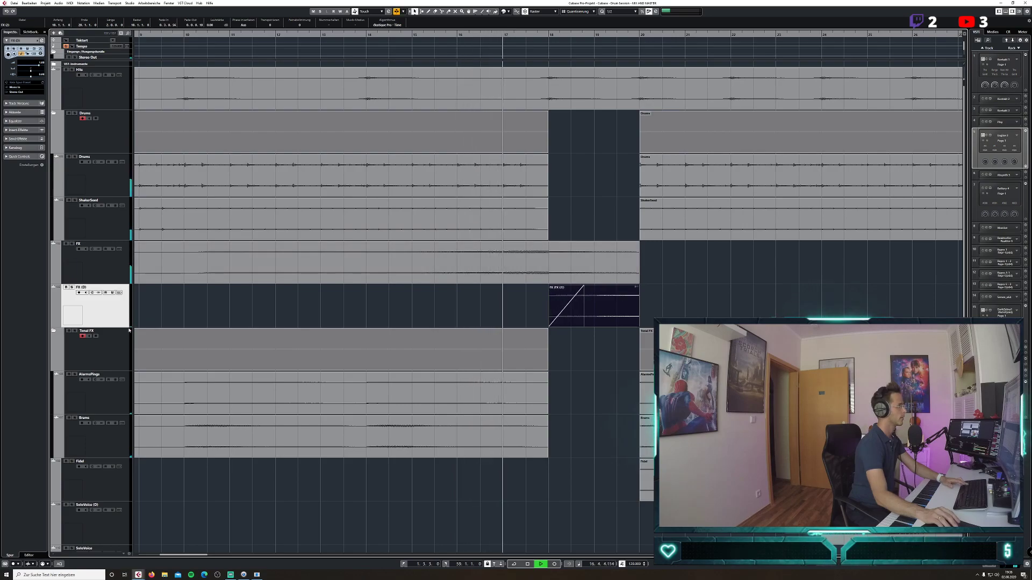
# Rename the duplicated FX track as "Downer Rev" and stop playback.
pyautogui.doubleClick(90, 289)
pyautogui.write('Downer')
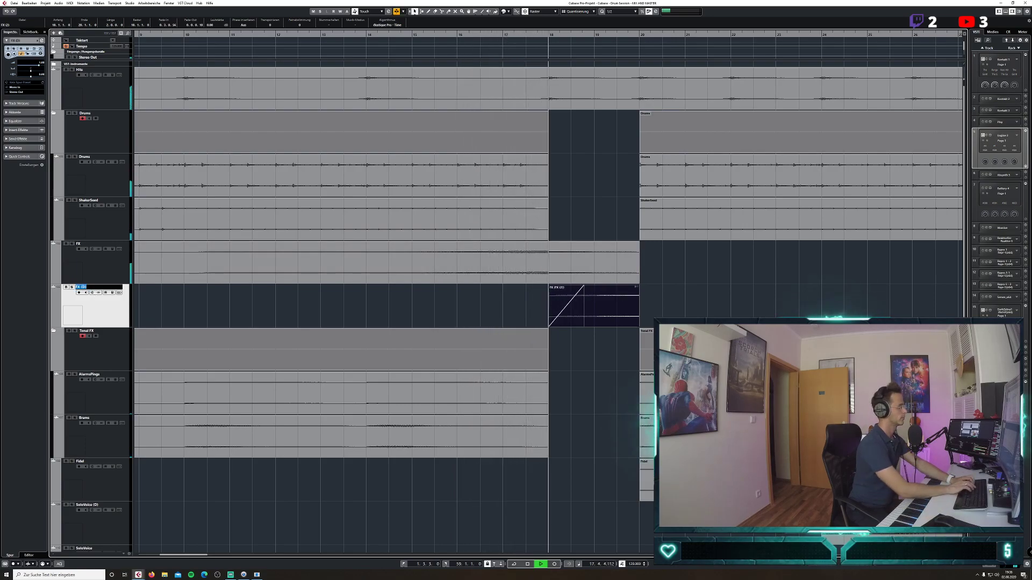
pyautogui.write(' Rev')
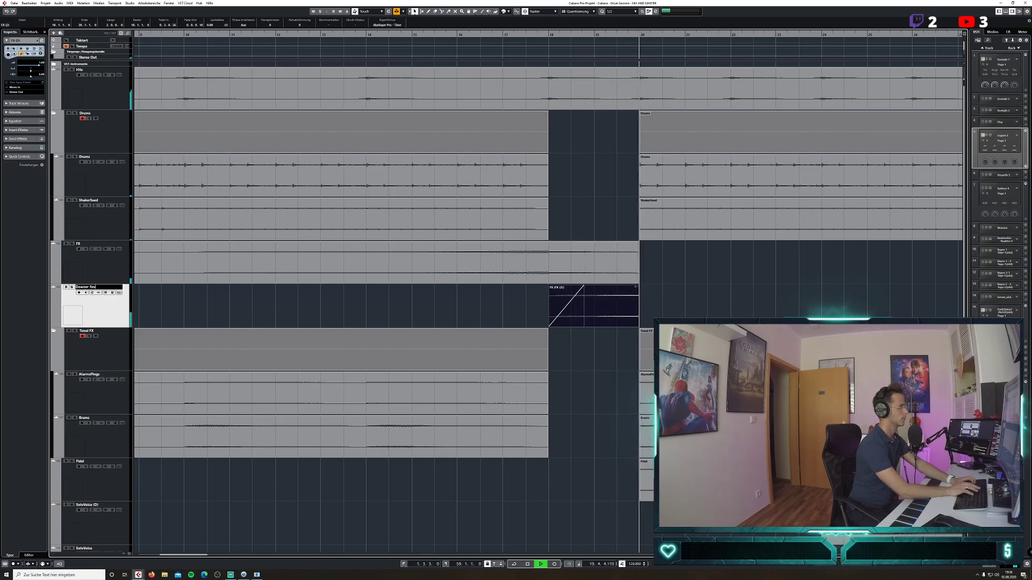
pyautogui.press('Return')
pyautogui.press('space')
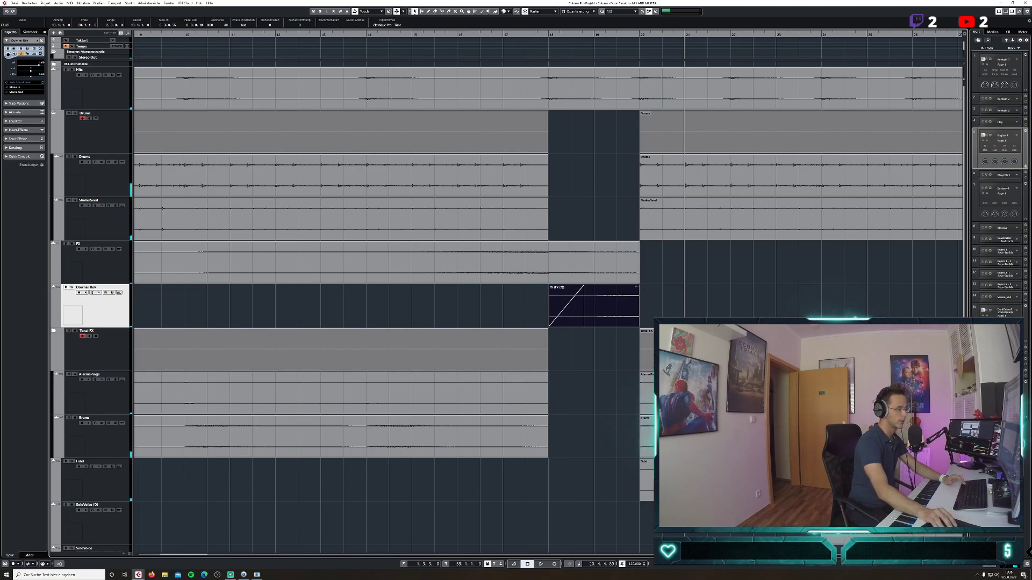
# Play the whole arrangement from the start and open the MixConsole with its master meter.
pyautogui.press('g')
pyautogui.press('g')
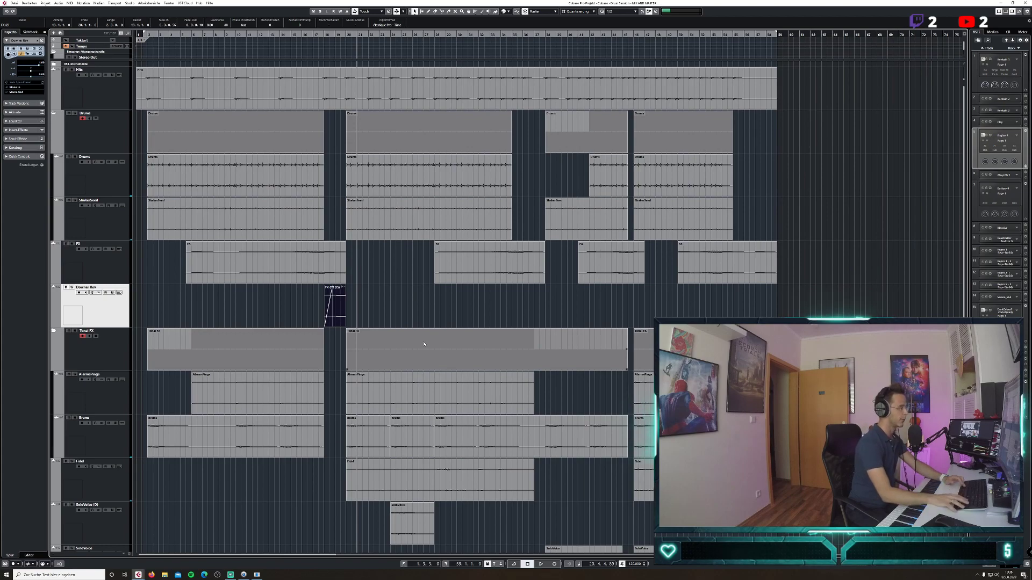
pyautogui.press('KP_1')
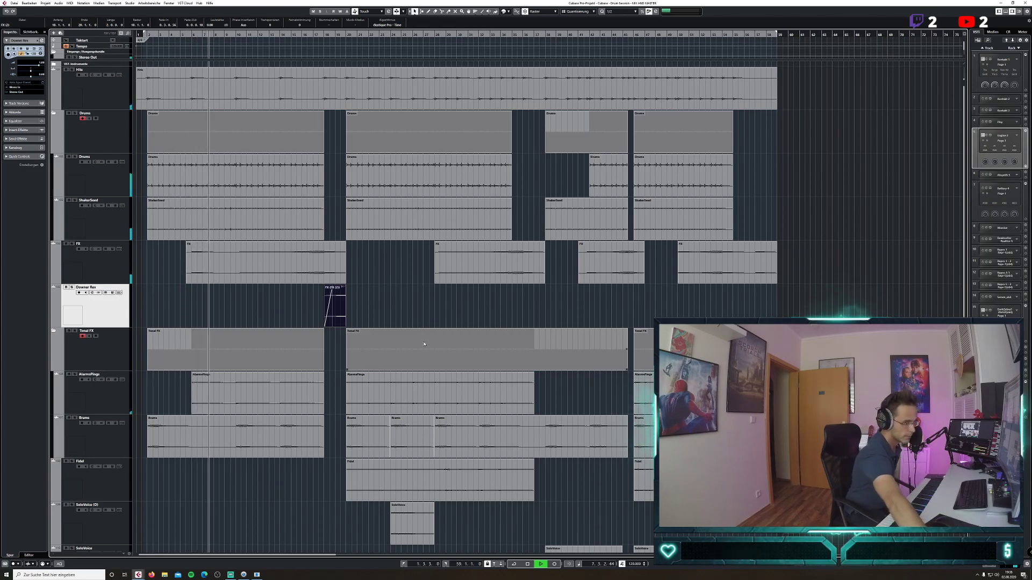
pyautogui.click(130, 4)
pyautogui.click(145, 22)
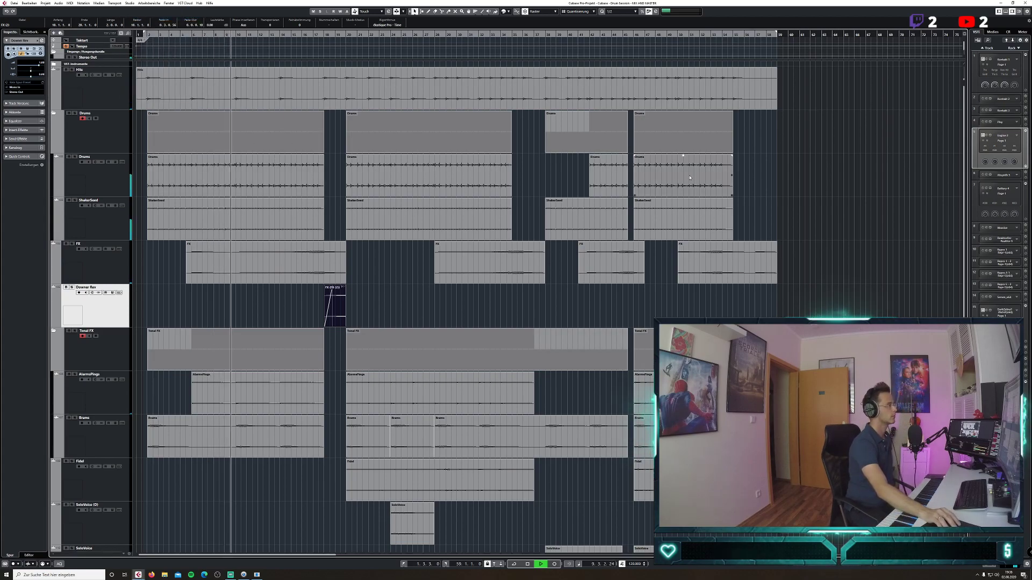
pyautogui.click(129, 3)
pyautogui.click(150, 19)
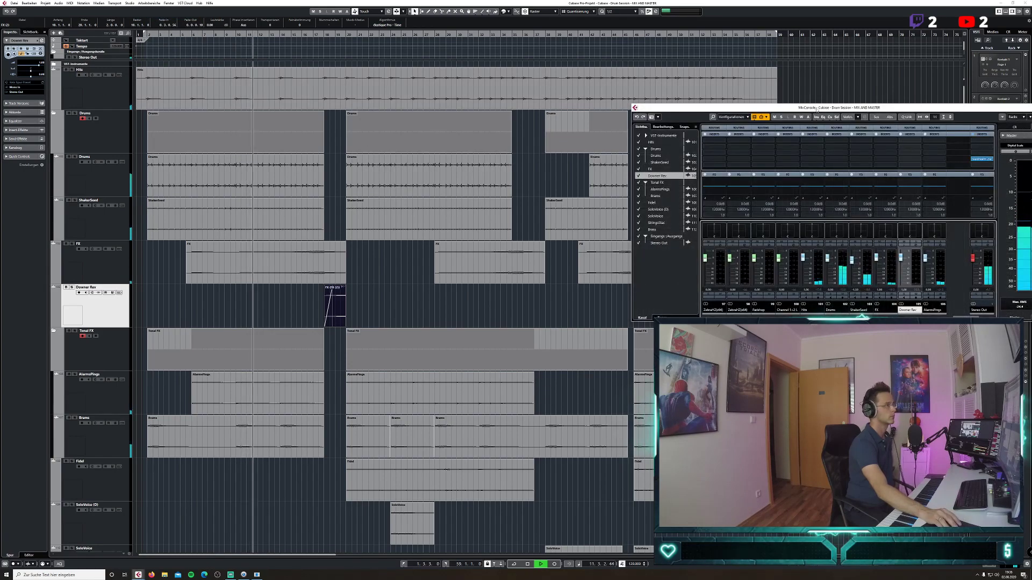
# Reset the master meter's maximum values, narrow the MixConsole window to little more than the meter, and move it over the track list.
pyautogui.moveTo(816, 109); pyautogui.dragTo(725, 27)
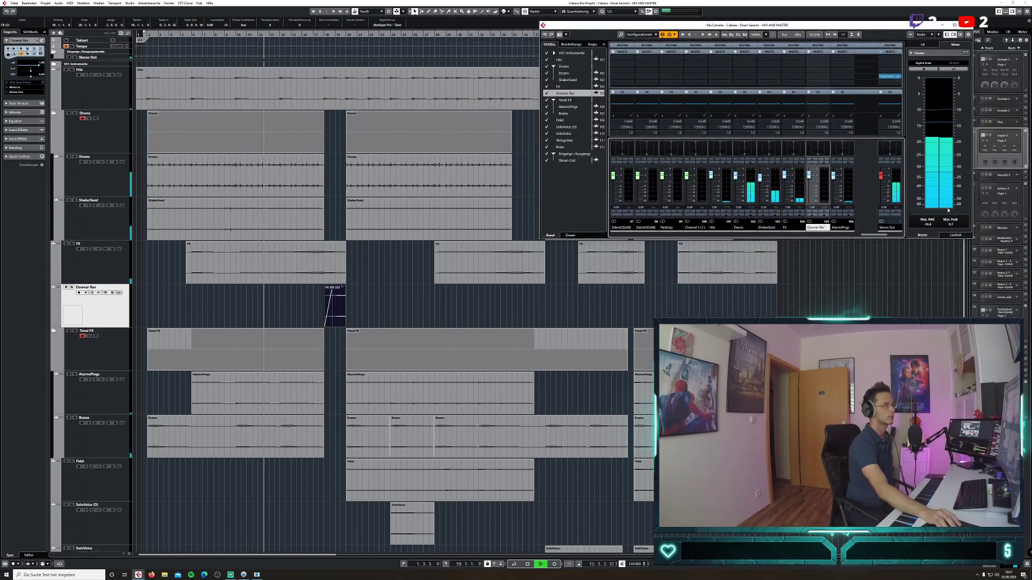
pyautogui.click(964, 220)
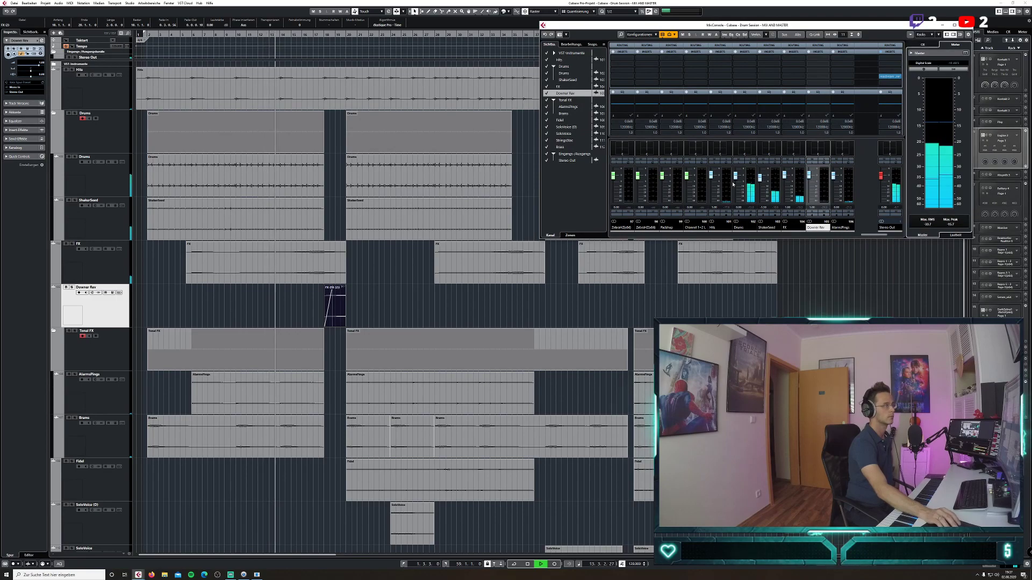
pyautogui.moveTo(543, 216); pyautogui.dragTo(780, 194)
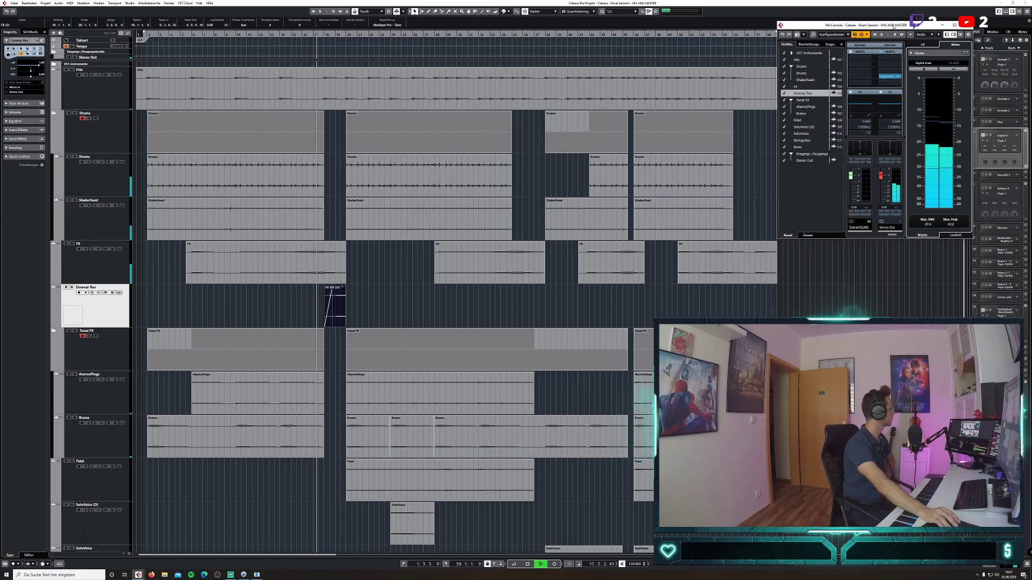
pyautogui.moveTo(893, 25); pyautogui.dragTo(124, 308)
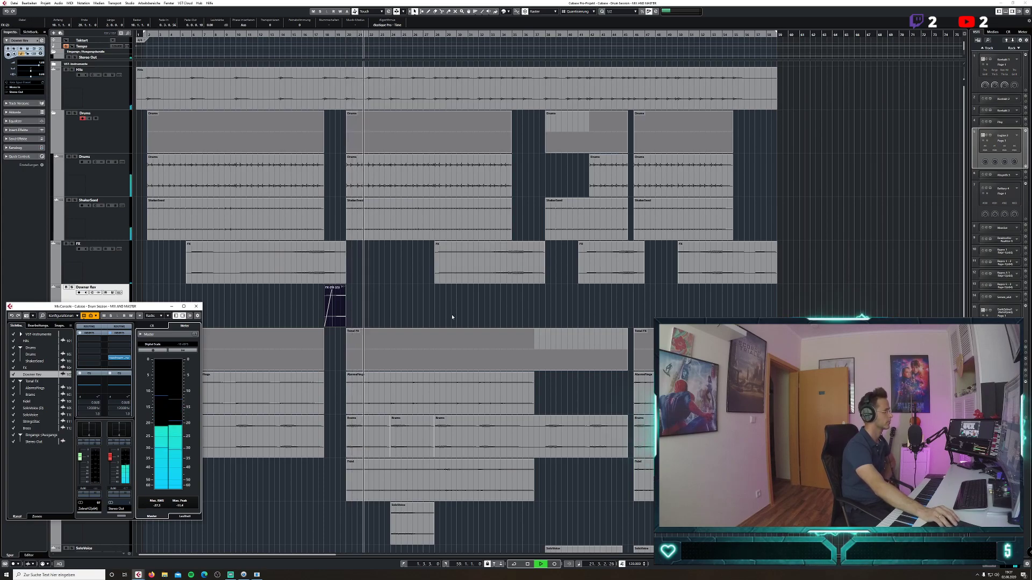
pyautogui.moveTo(159, 305); pyautogui.dragTo(156, 10)
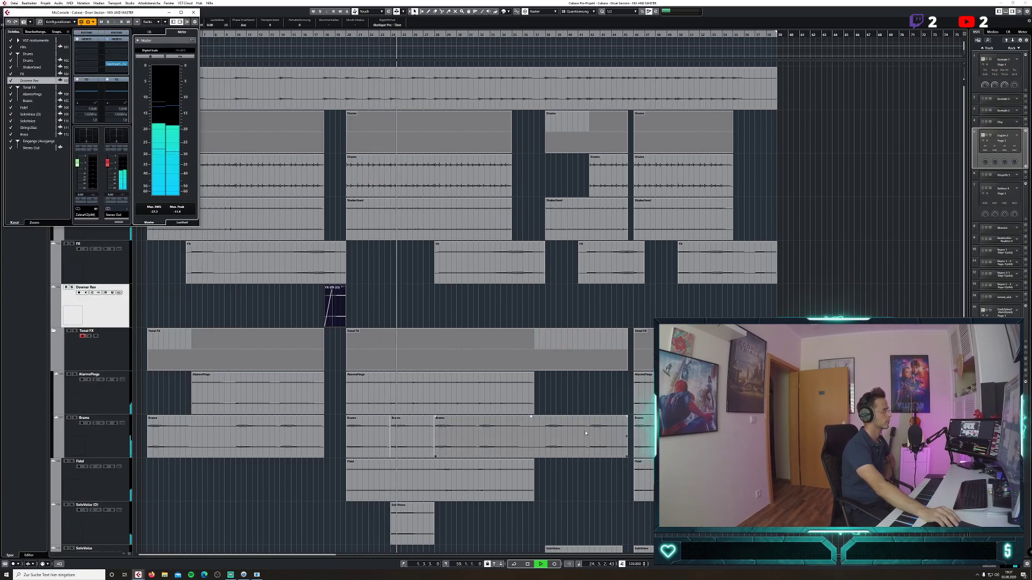
# Stop playback and copy the SoloVoice event at bar 24 to bar 20, directly in front of the original.
pyautogui.scroll(-3, 614, 397)
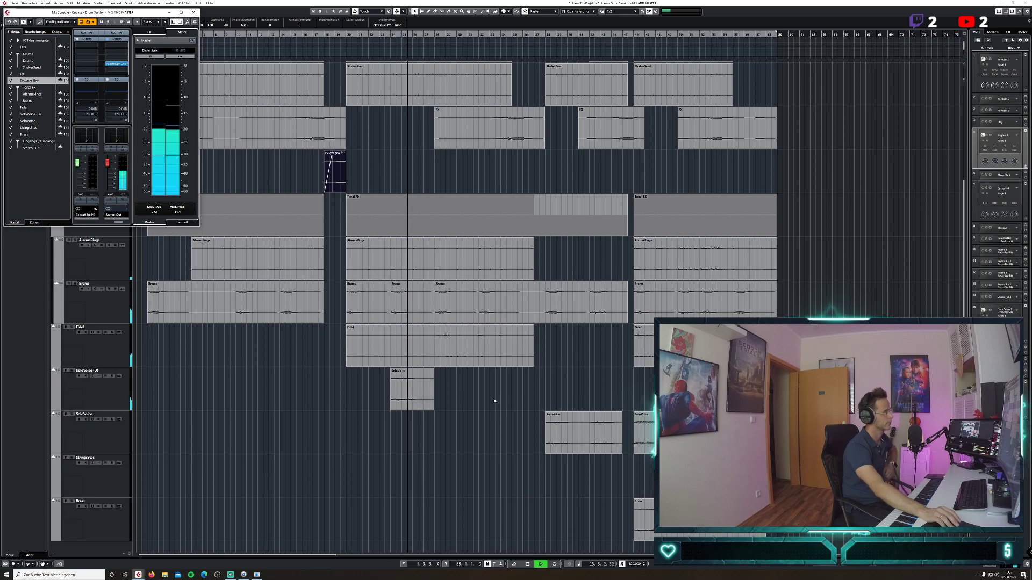
pyautogui.press('space')
pyautogui.click(446, 390)
pyautogui.moveTo(418, 397); pyautogui.dragTo(375, 396)
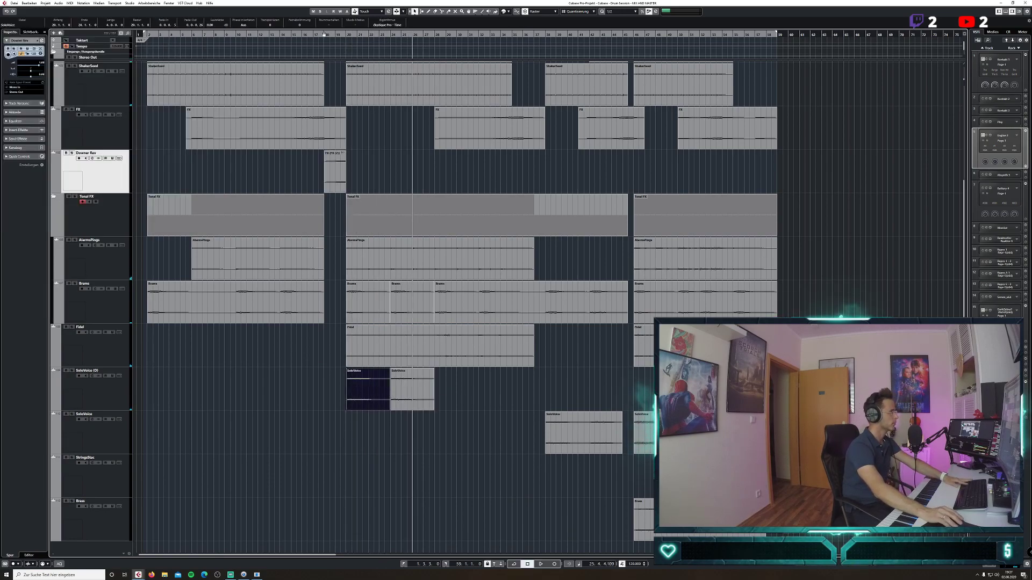
# Audition the copied SoloVoice event together with the original, playing from bar 18.
pyautogui.click(325, 34)
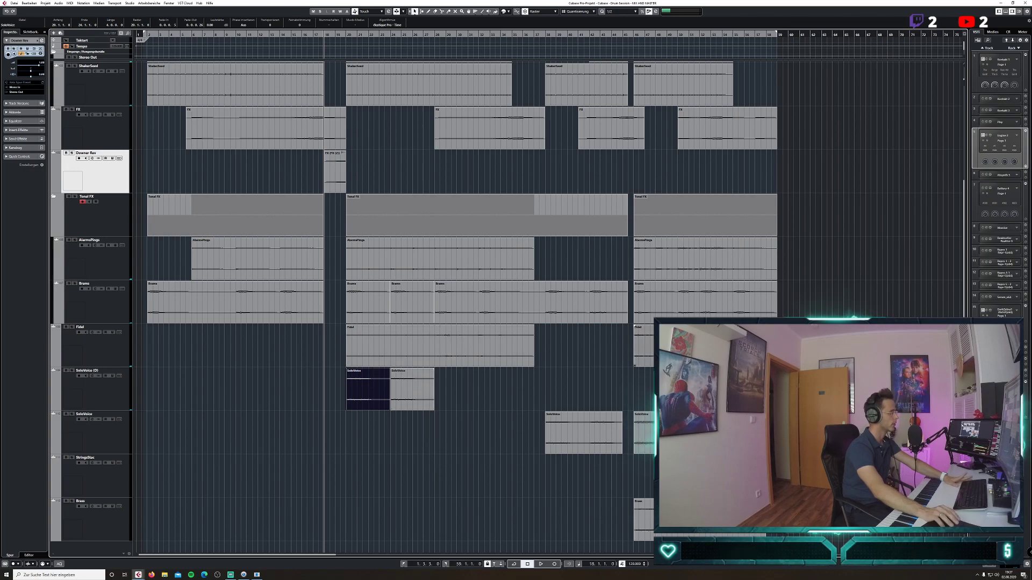
pyautogui.press('space')
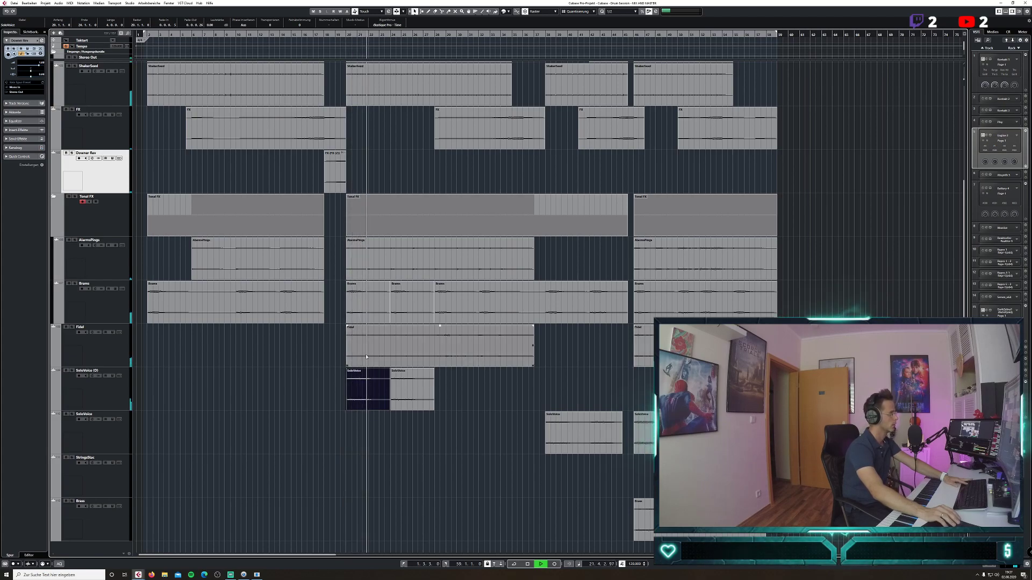
pyautogui.moveTo(474, 390); pyautogui.dragTo(369, 385)
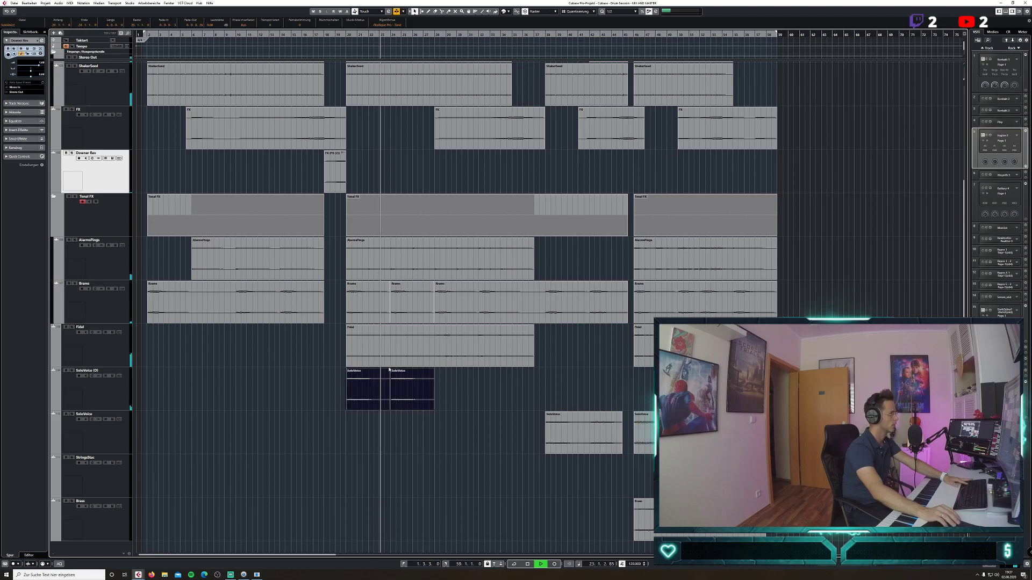
pyautogui.click(508, 385)
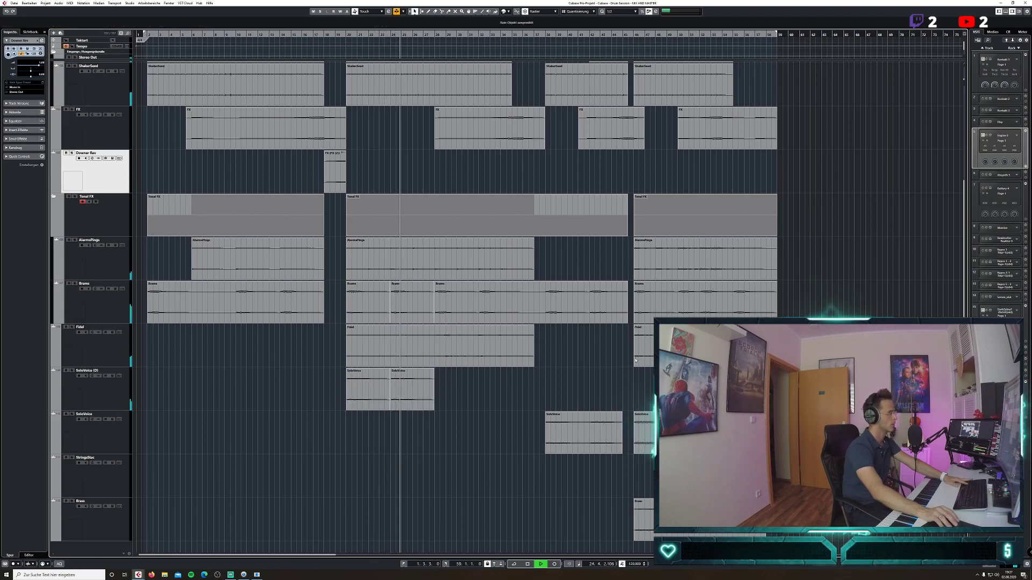
# Shorten the second event on the FX track to end at bar 36.
pyautogui.scroll(3, 456, 306)
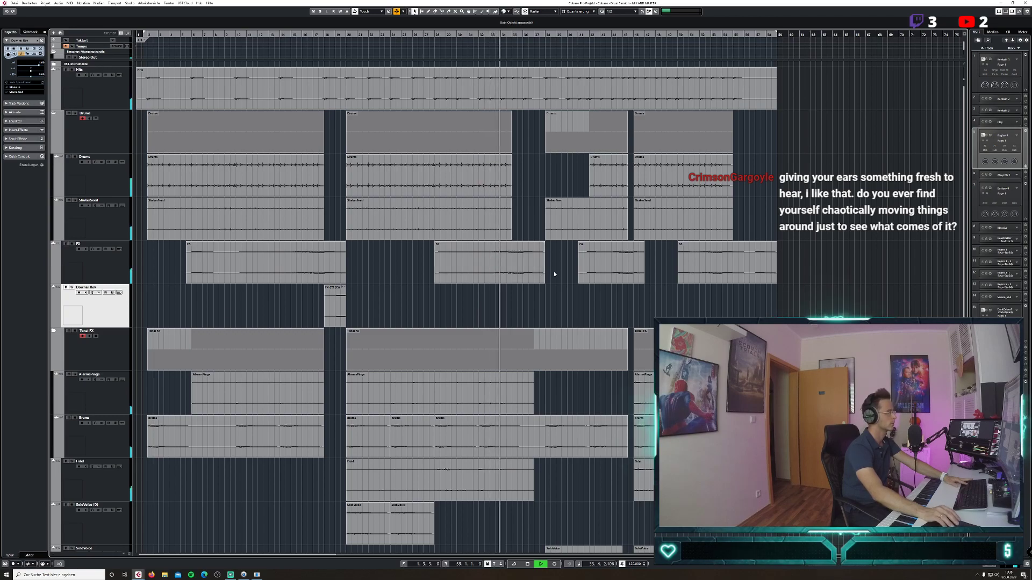
pyautogui.moveTo(543, 284); pyautogui.dragTo(522, 280)
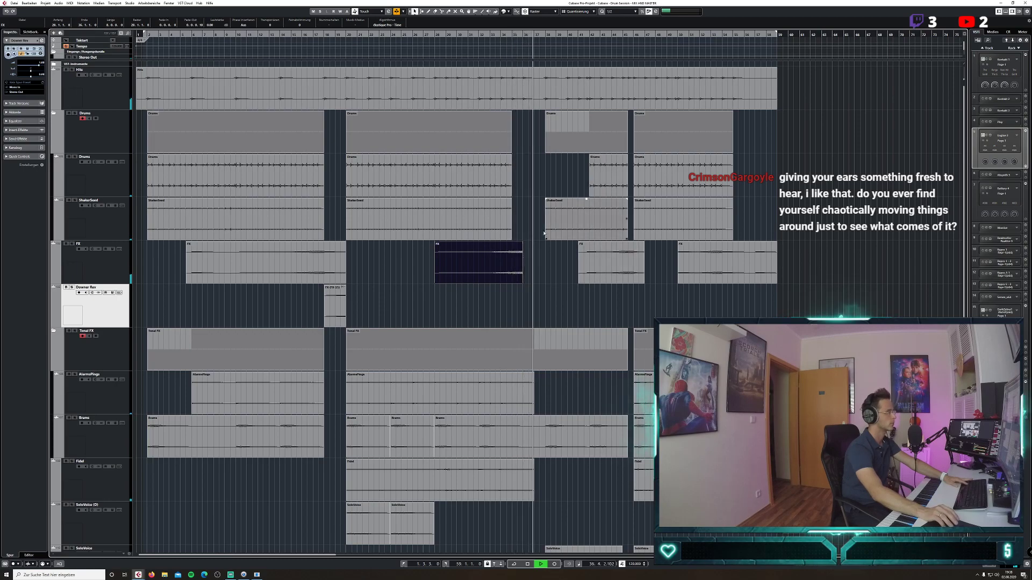
pyautogui.click(573, 285)
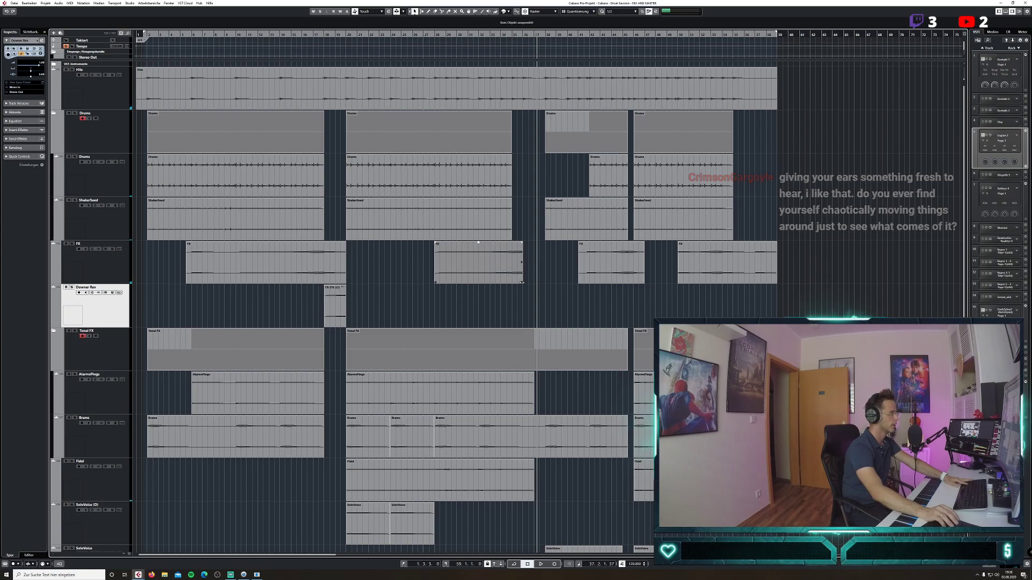
# Try extending the second FX event to bar 40, audition it from bar 35, and shorten it back to bar 36.
pyautogui.moveTo(522, 282); pyautogui.dragTo(566, 283)
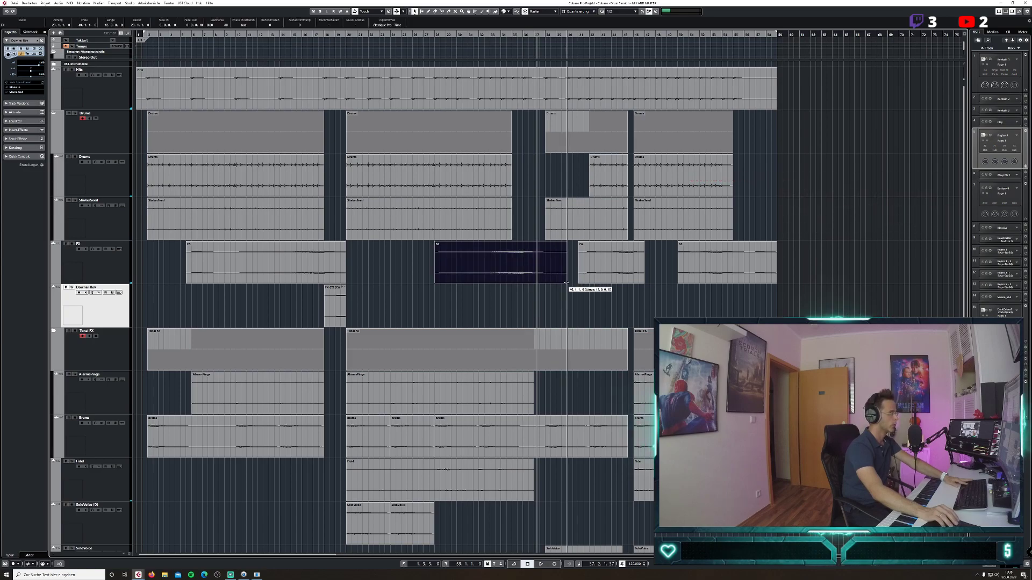
pyautogui.click(513, 35)
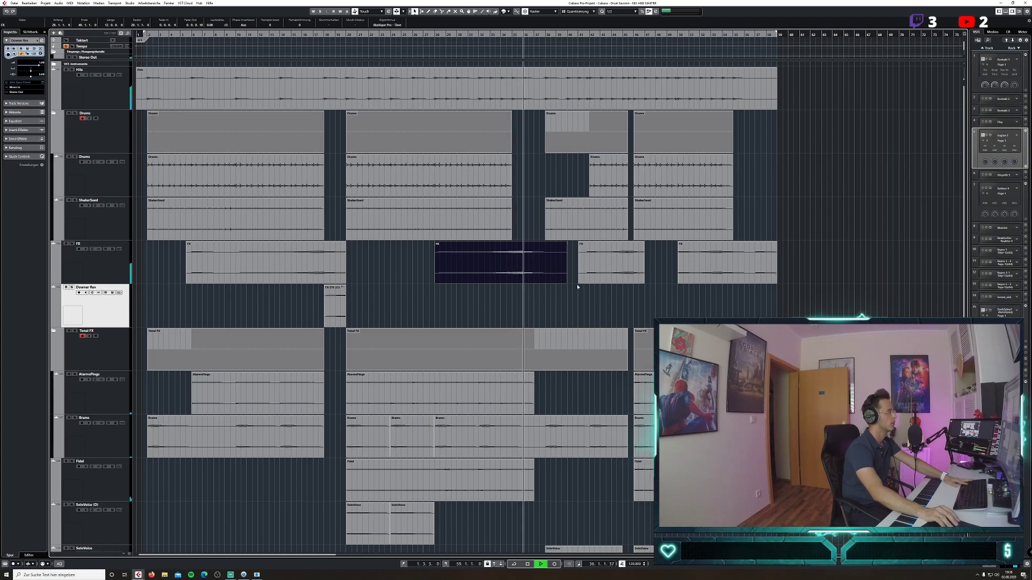
pyautogui.press('space')
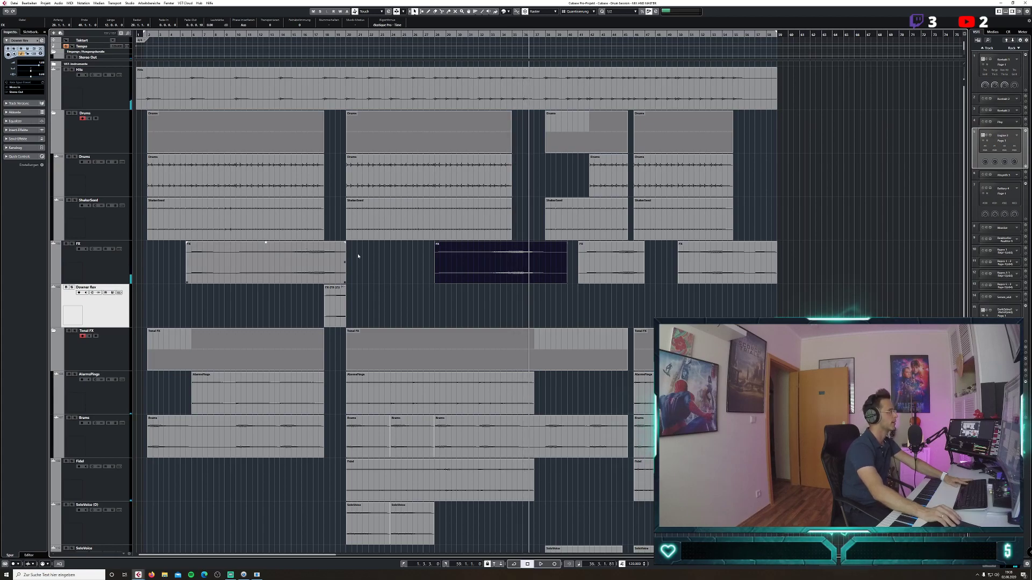
pyautogui.moveTo(566, 281); pyautogui.dragTo(524, 288)
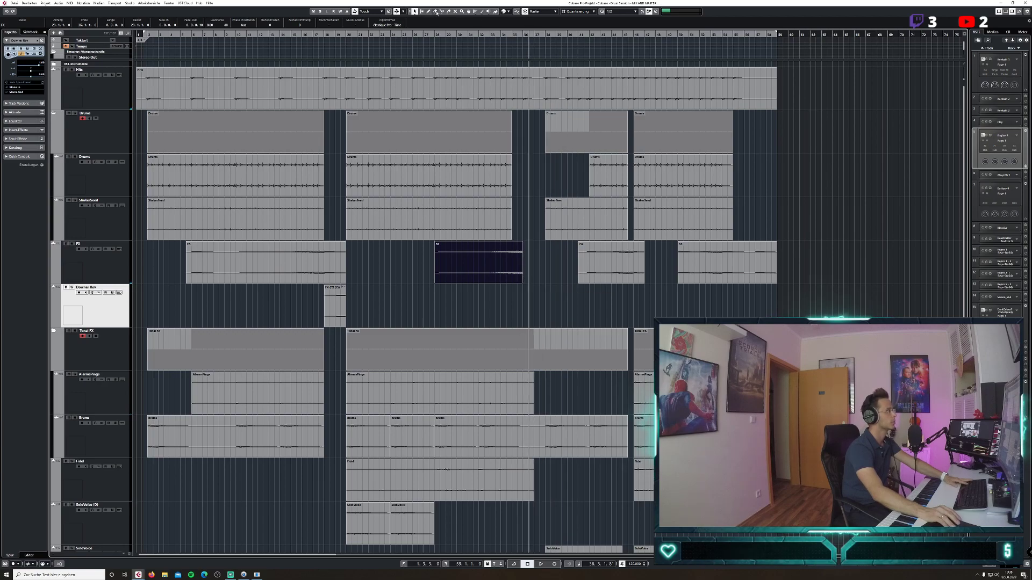
# Split the Hits event at bar 36 and at about the middle of bar 37, and delete the section between the cuts.
pyautogui.click(523, 98)
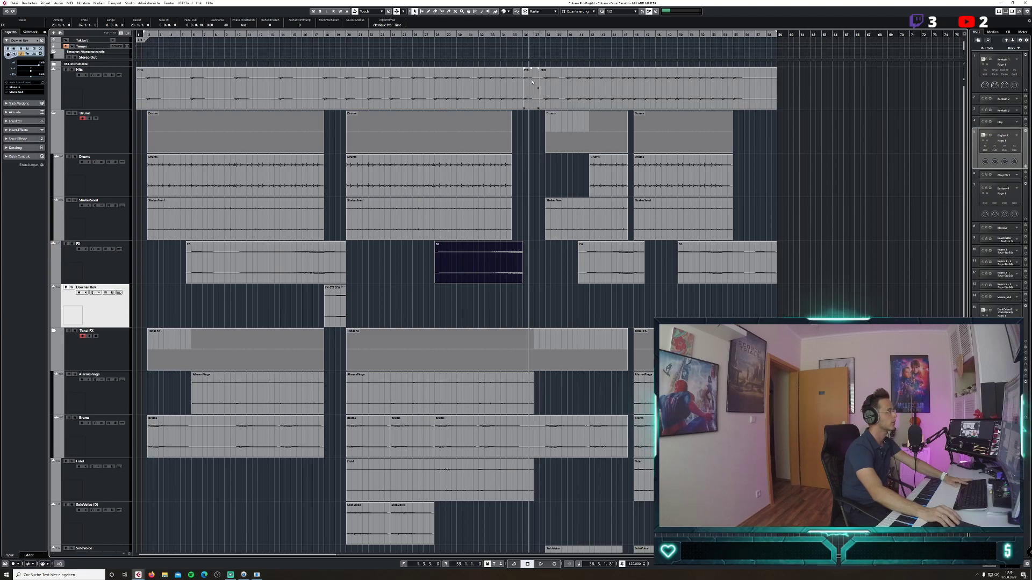
pyautogui.click(532, 81)
pyautogui.press('Delete')
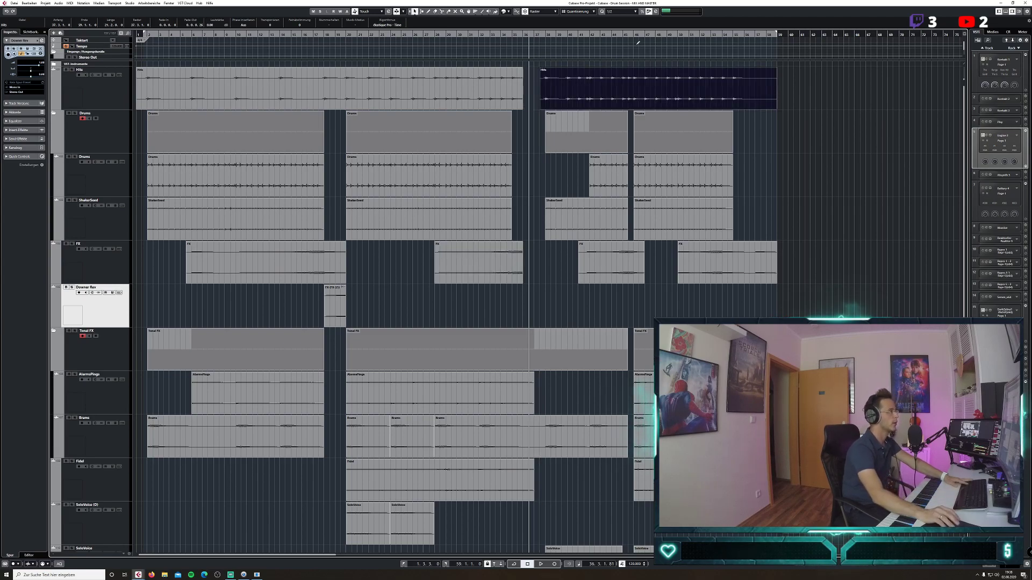
# Change the grid value, trim the first Hits event to end slightly before bar 36, and give it a short fade-out.
pyautogui.click(617, 11)
pyautogui.click(612, 36)
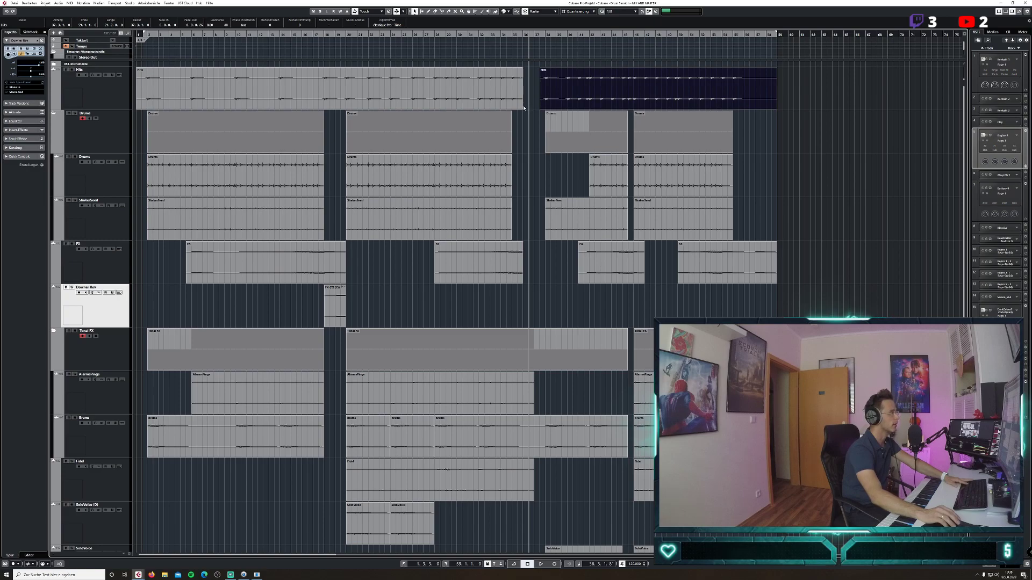
pyautogui.moveTo(521, 108); pyautogui.dragTo(521, 102)
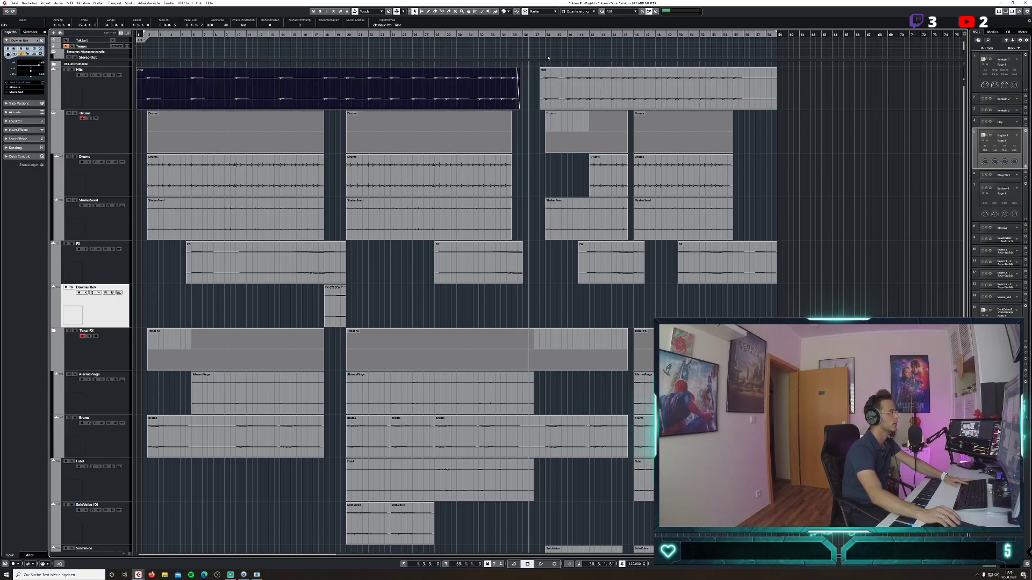
# Audition the gap in the Hits track from bar 34 and add a short fade-in to the second Hits event.
pyautogui.click(503, 35)
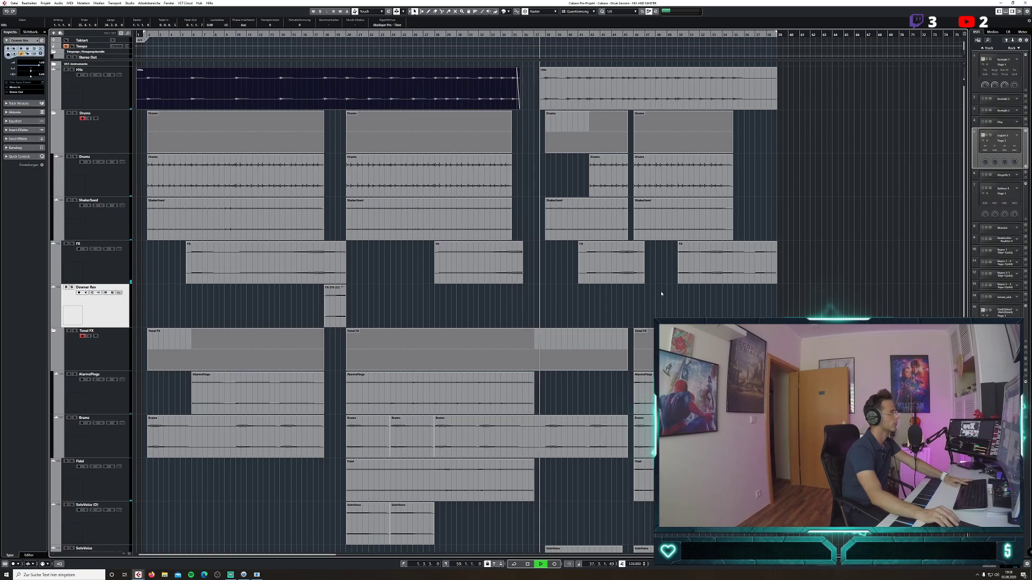
pyautogui.click(657, 69)
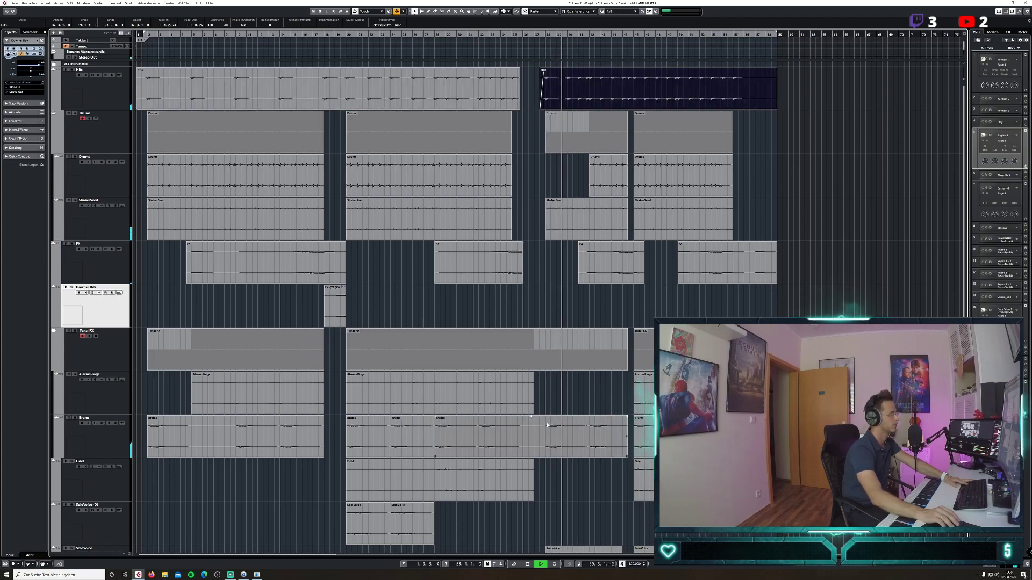
pyautogui.press('space')
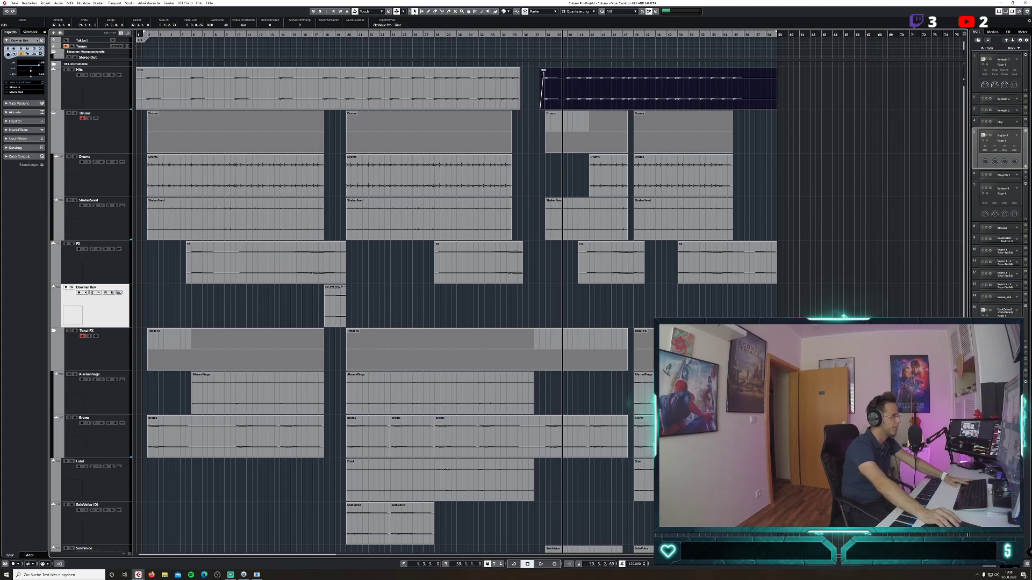
# Deselect the event and listen through the arrangement again from the start.
pyautogui.press('KP_1')
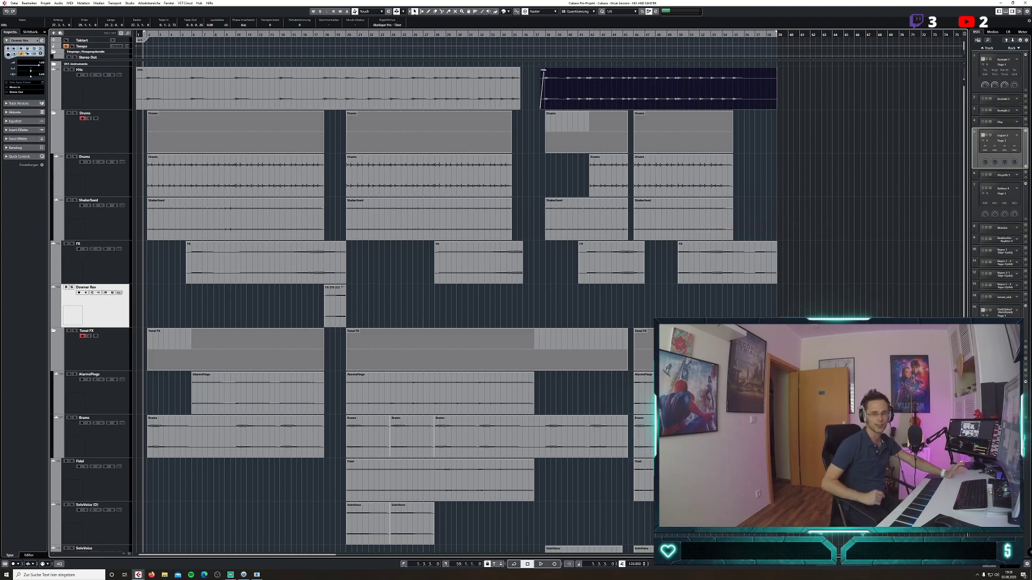
pyautogui.click(867, 256)
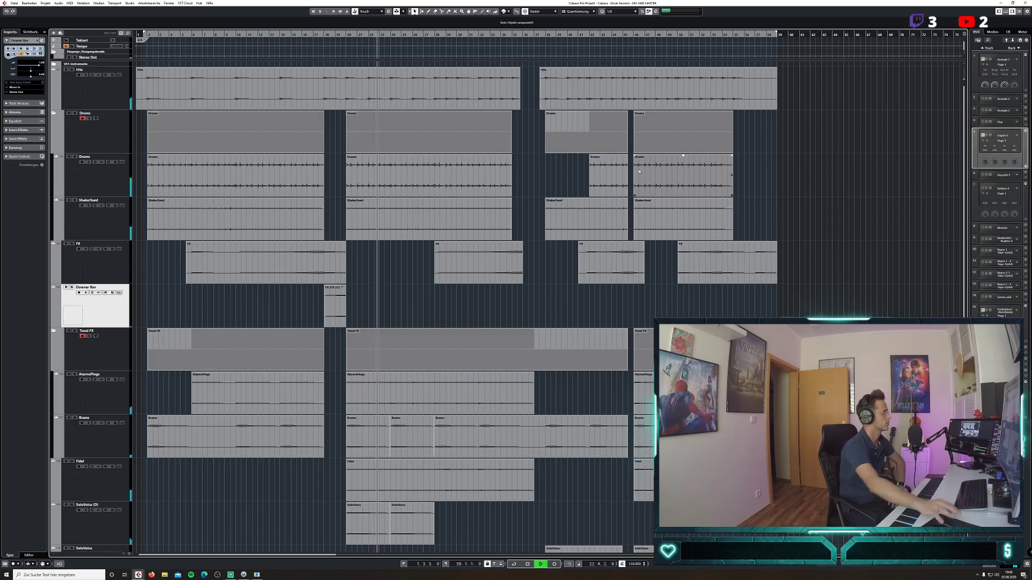
pyautogui.scroll(-3, 639, 171)
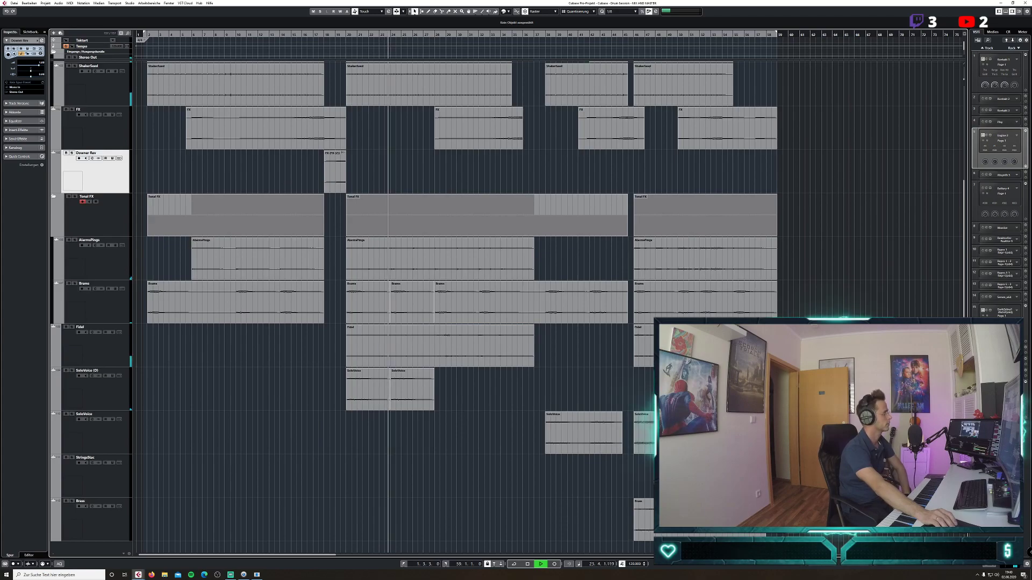
# Lower the high frequencies of the Hits track slightly with the EQ's high band and close its channel settings.
pyautogui.scroll(3, 462, 306)
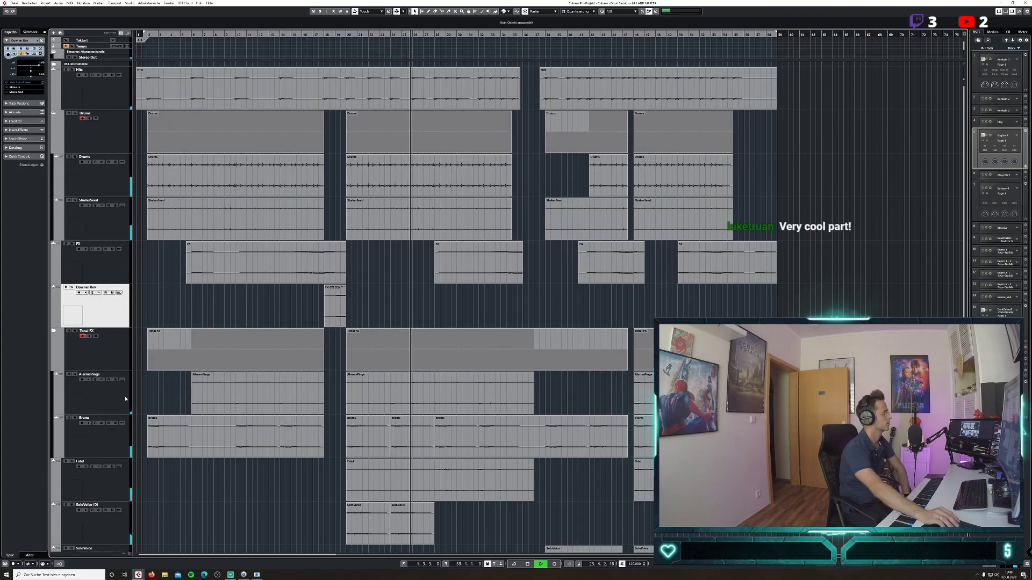
pyautogui.press('Down')
pyautogui.press('Down')
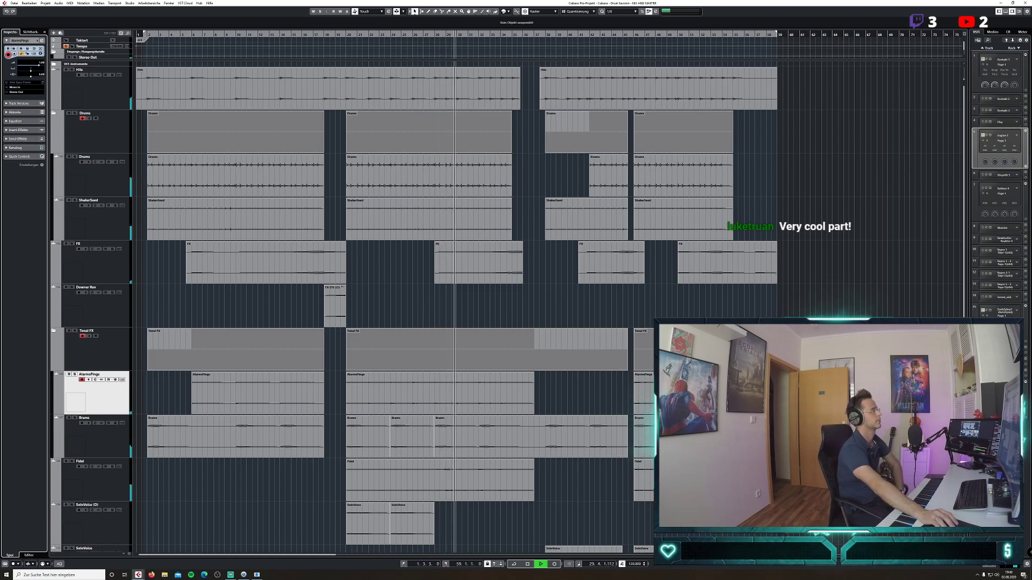
pyautogui.click(92, 74)
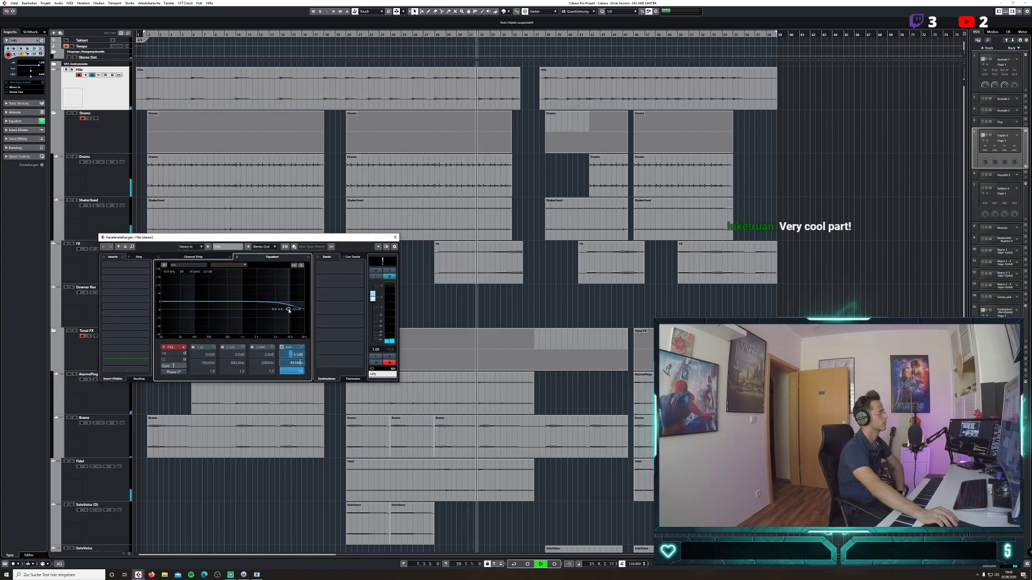
pyautogui.moveTo(298, 303); pyautogui.dragTo(290, 311)
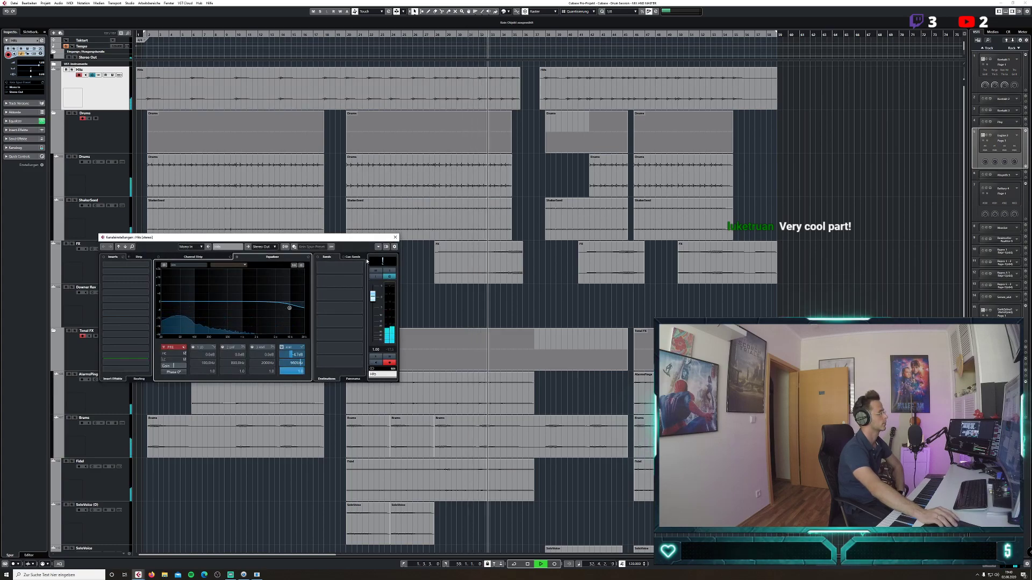
pyautogui.click(395, 237)
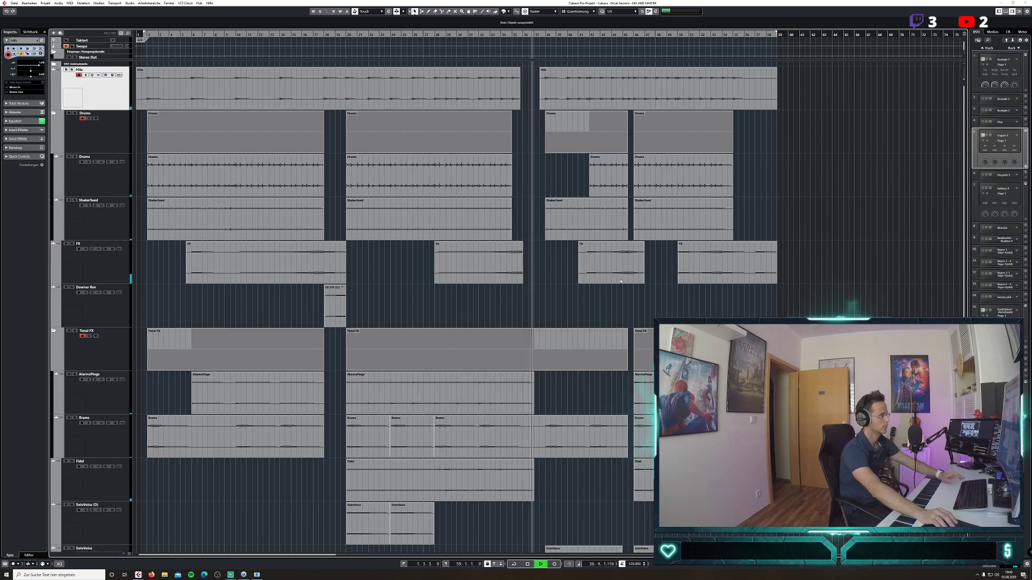
# Stop playback and add a very short fade-out to the FX event that ends at bar 36.
pyautogui.press('space')
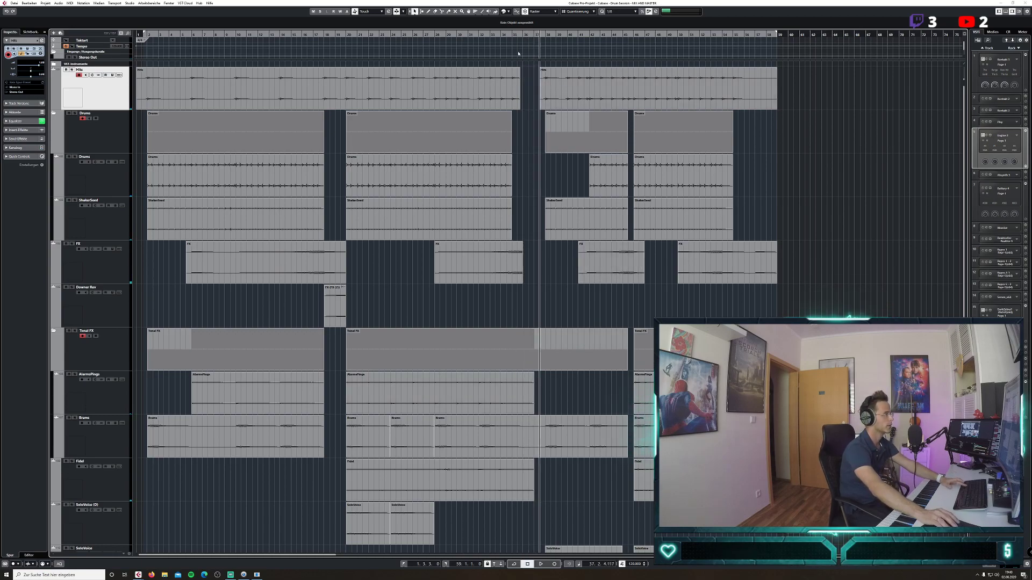
pyautogui.click(524, 35)
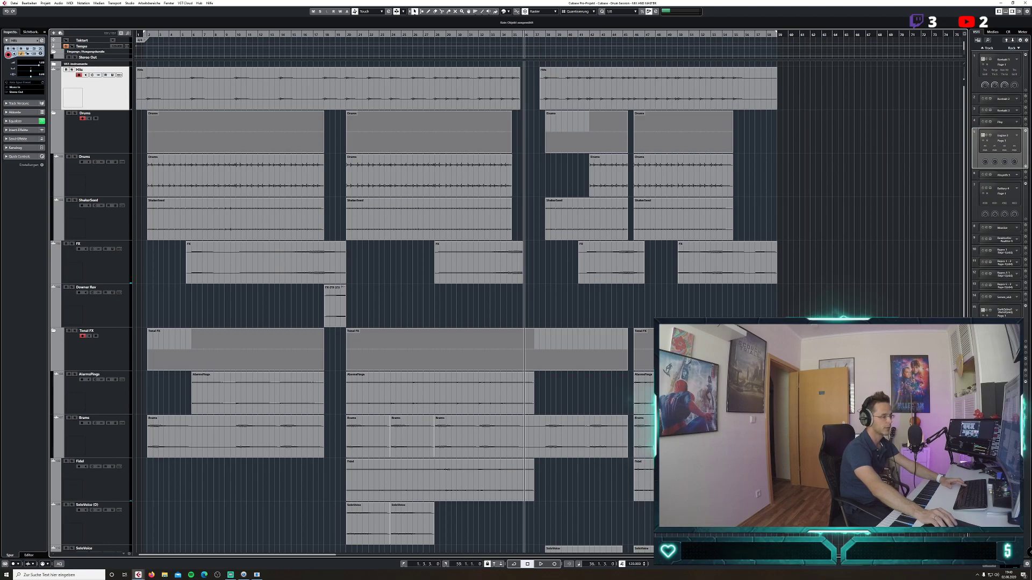
pyautogui.press('h')
pyautogui.press('h')
pyautogui.press('h')
pyautogui.press('h')
pyautogui.press('h')
pyautogui.press('h')
pyautogui.press('h')
pyautogui.press('h')
pyautogui.press('h')
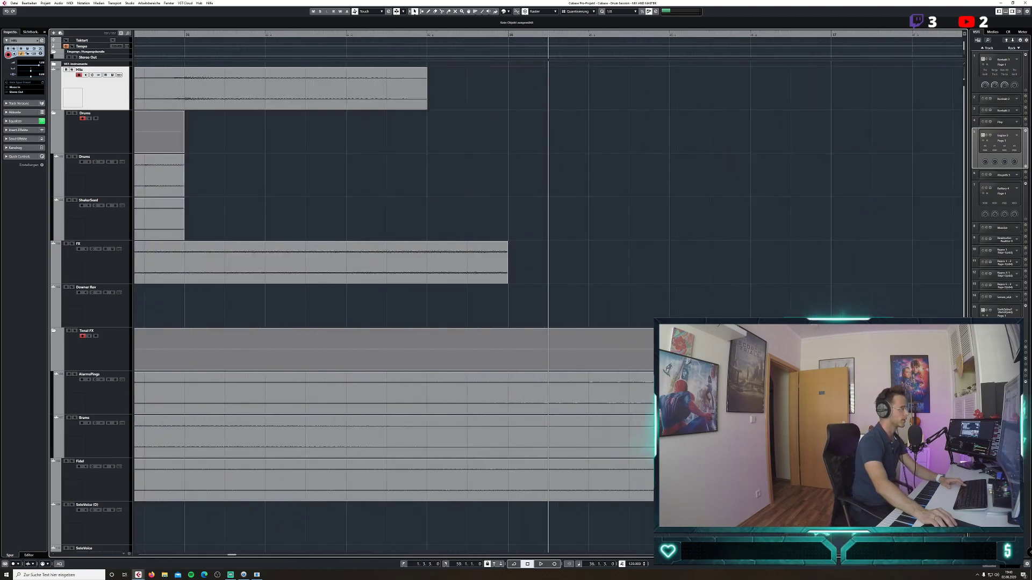
pyautogui.click(506, 34)
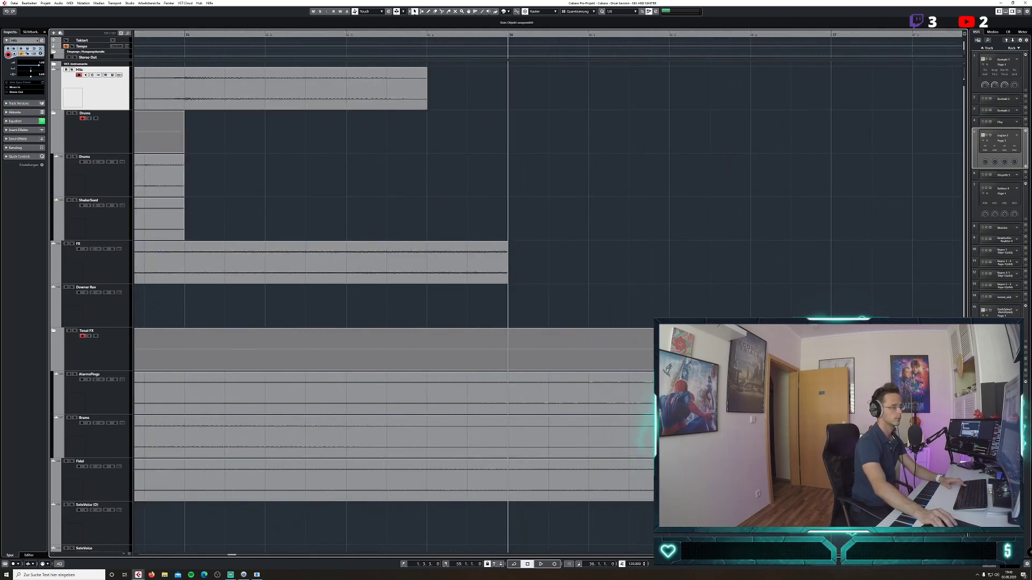
pyautogui.press('h')
pyautogui.press('h')
pyautogui.press('h')
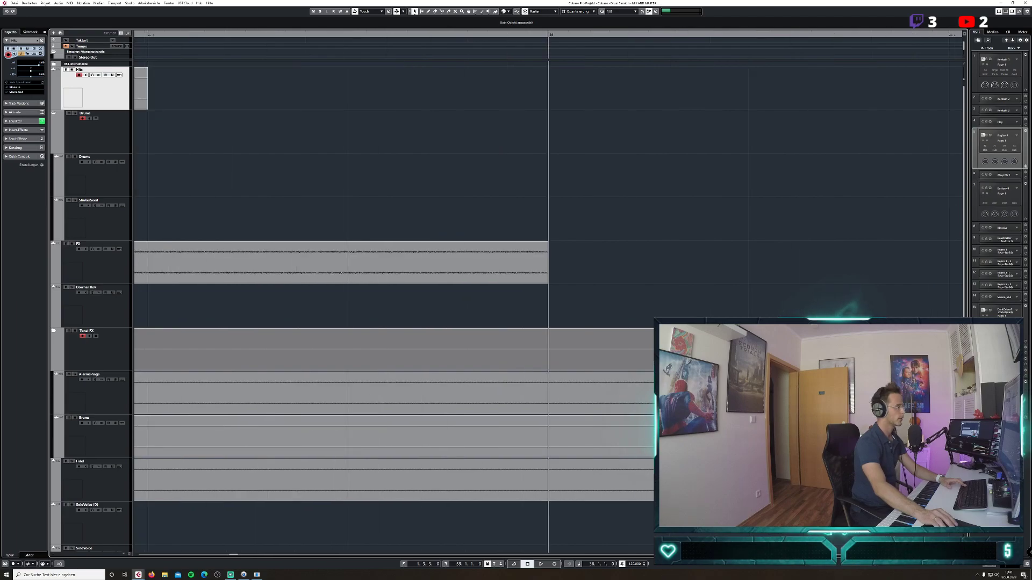
pyautogui.moveTo(541, 244); pyautogui.dragTo(538, 243)
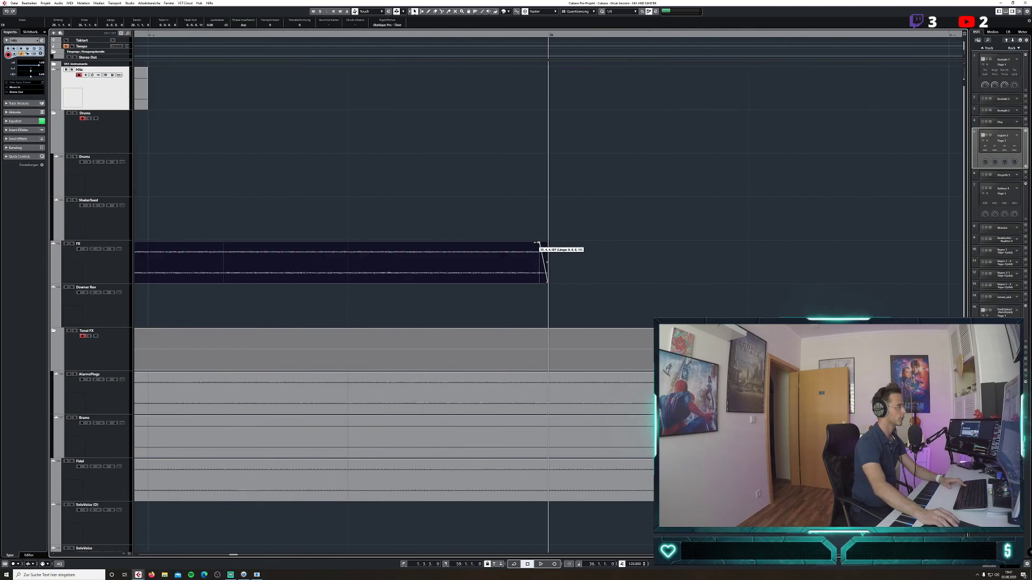
# Play the transition from bar 35 to check the FX fade-out.
pyautogui.press('g')
pyautogui.press('g')
pyautogui.press('g')
pyautogui.press('g')
pyautogui.press('g')
pyautogui.press('g')
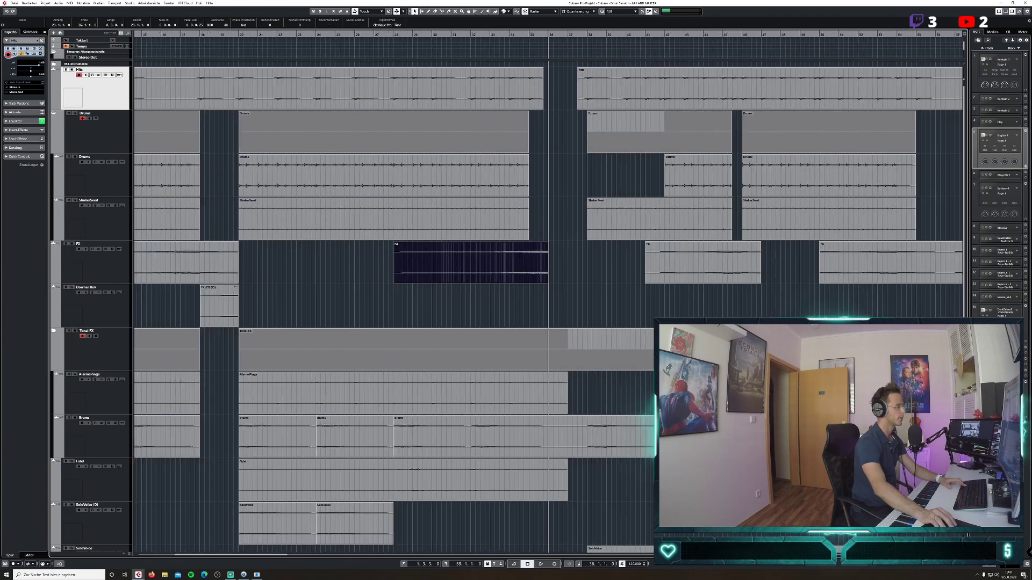
pyautogui.click(531, 35)
pyautogui.press('space')
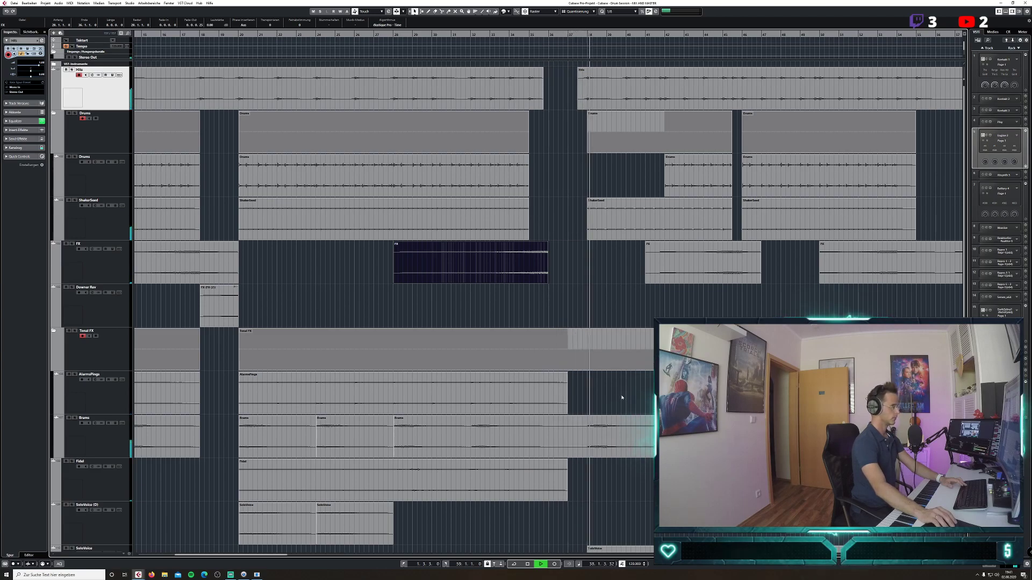
# Extend the second AlarmsPings event and the first Fidel event to bar 38, and clear the selection.
pyautogui.moveTo(567, 413); pyautogui.dragTo(586, 412)
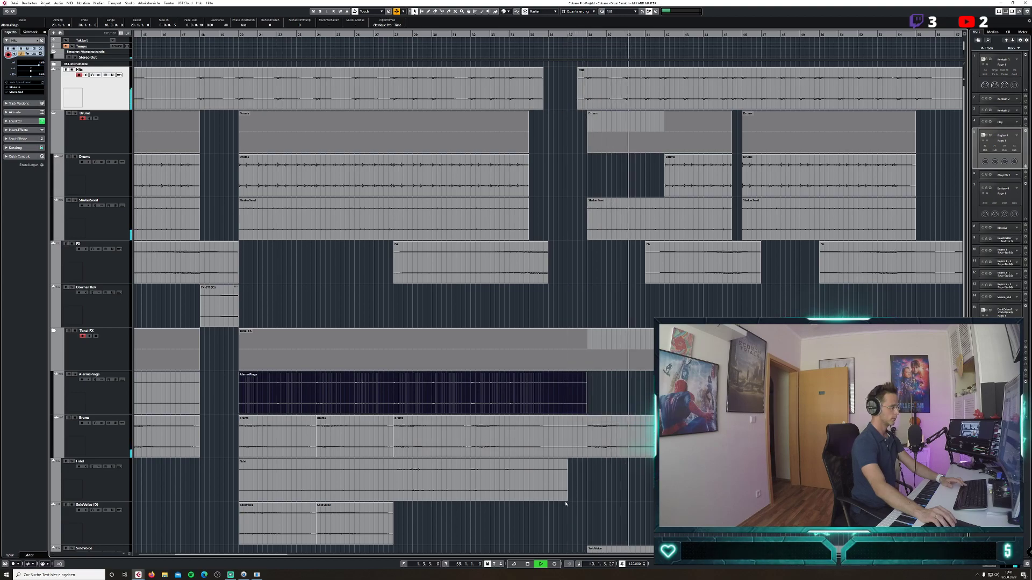
pyautogui.moveTo(567, 500); pyautogui.dragTo(587, 500)
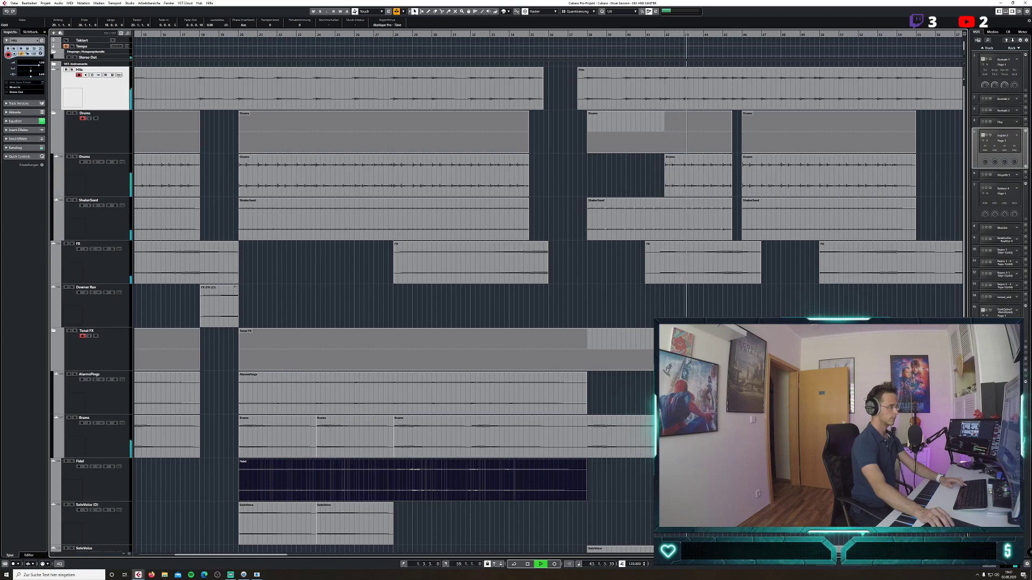
pyautogui.press('g')
pyautogui.press('g')
pyautogui.press('g')
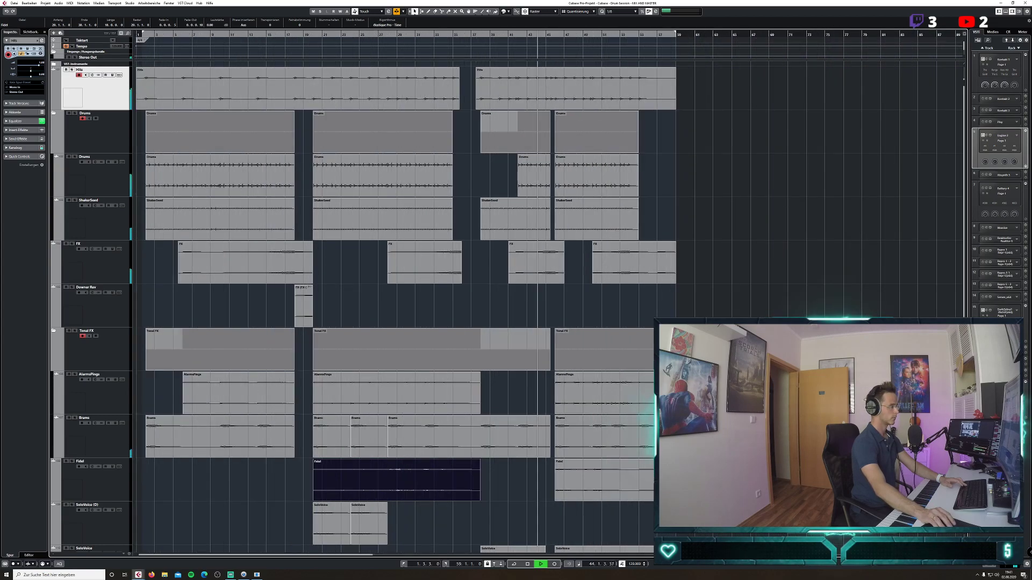
pyautogui.hotkey('ctrl', 'shift', 'a')
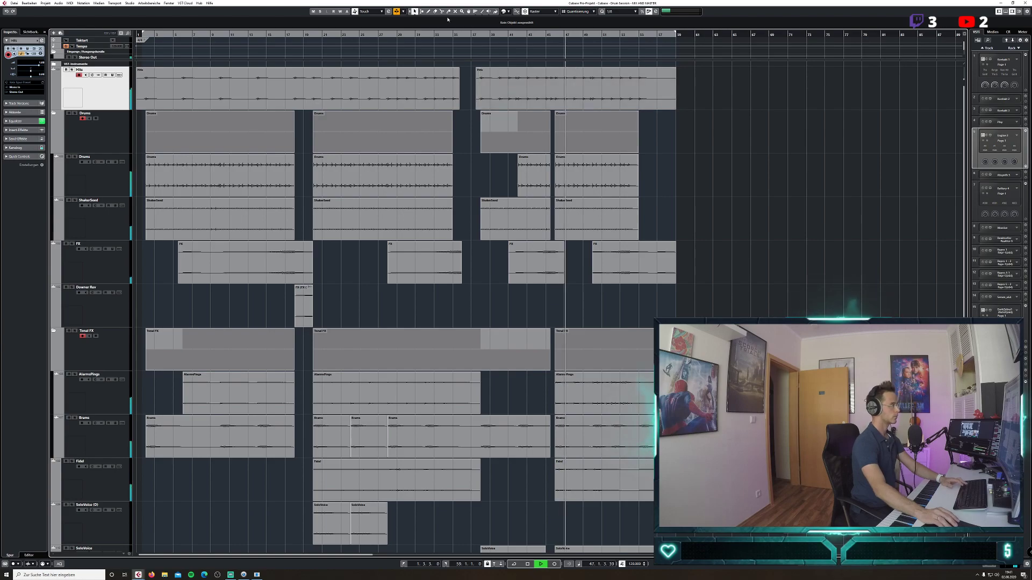
# Stop playback, split the Hits event at the middle of bar 45 and at bar 46, and delete the section between the cuts.
pyautogui.press('space')
pyautogui.click(549, 35)
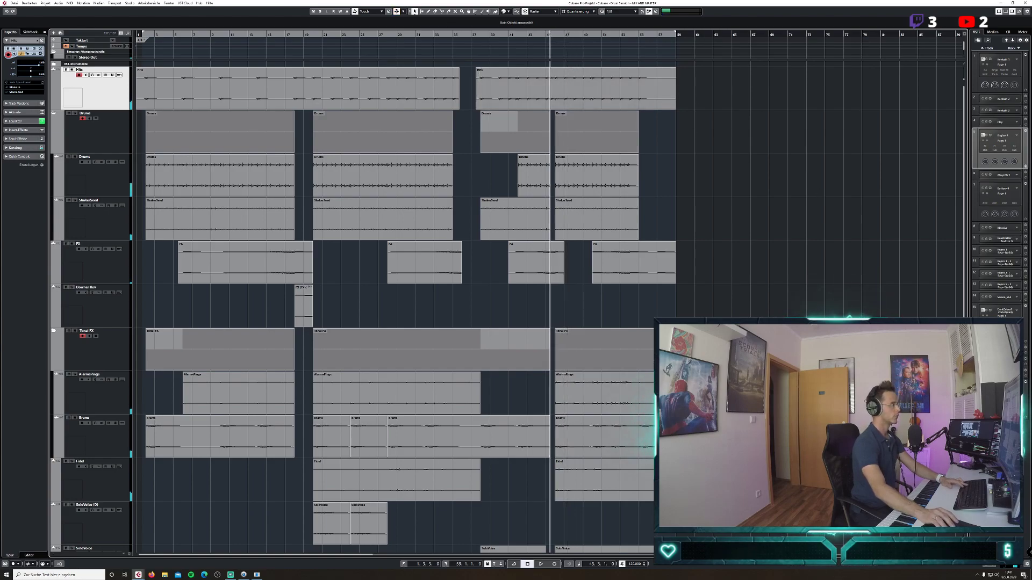
pyautogui.press('h')
pyautogui.press('h')
pyautogui.press('h')
pyautogui.press('h')
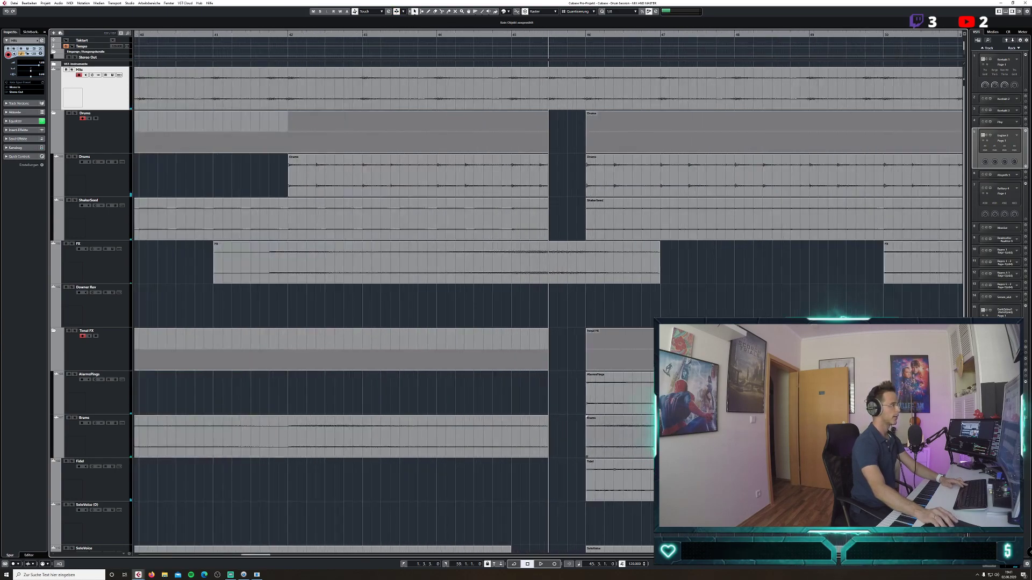
pyautogui.click(441, 11)
pyautogui.moveTo(548, 86); pyautogui.dragTo(587, 101)
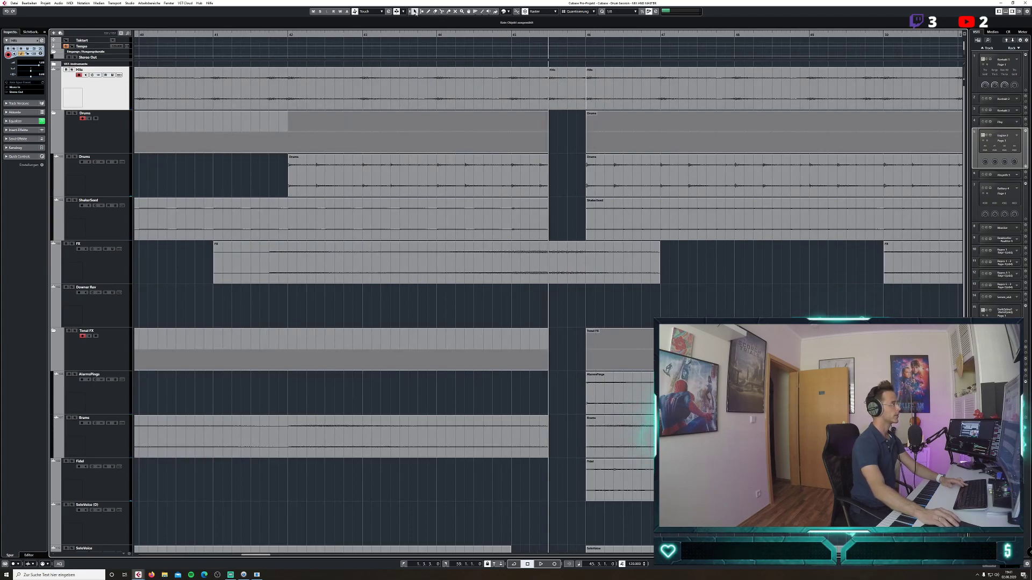
pyautogui.click(414, 12)
pyautogui.click(564, 83)
pyautogui.press('Delete')
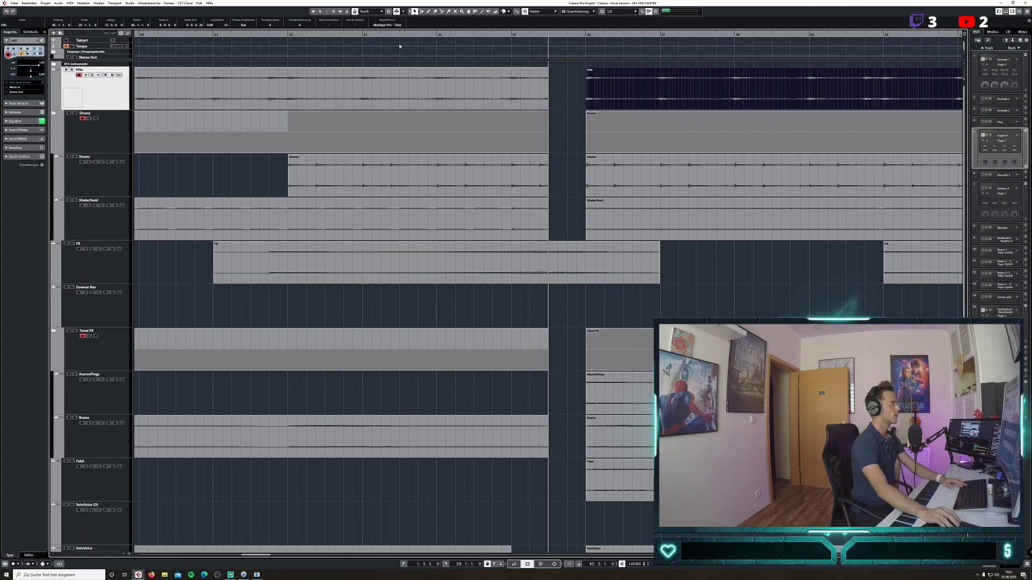
# Play the new gap in the Hits track twice, starting from bar 44.
pyautogui.click(436, 34)
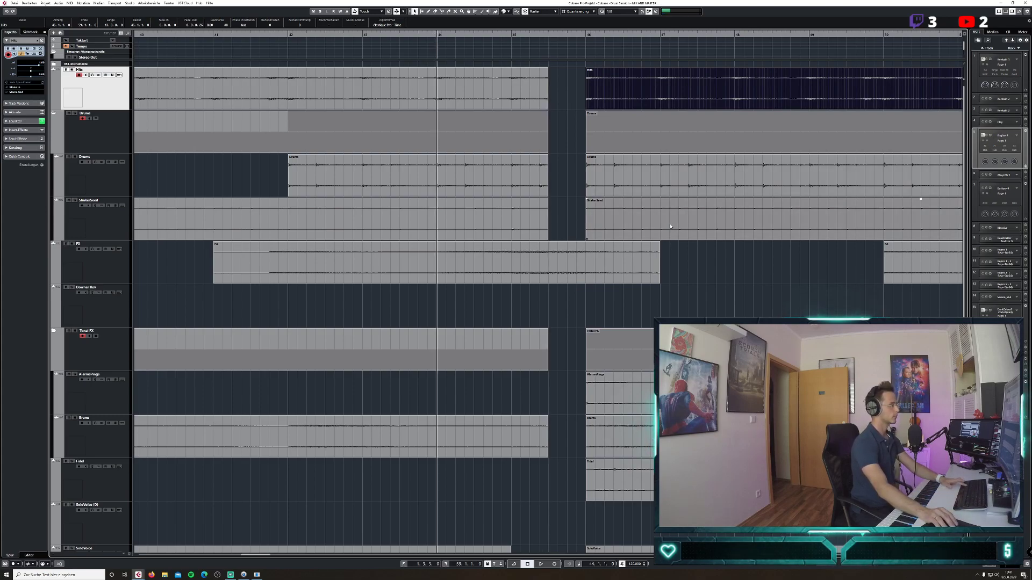
pyautogui.click(541, 565)
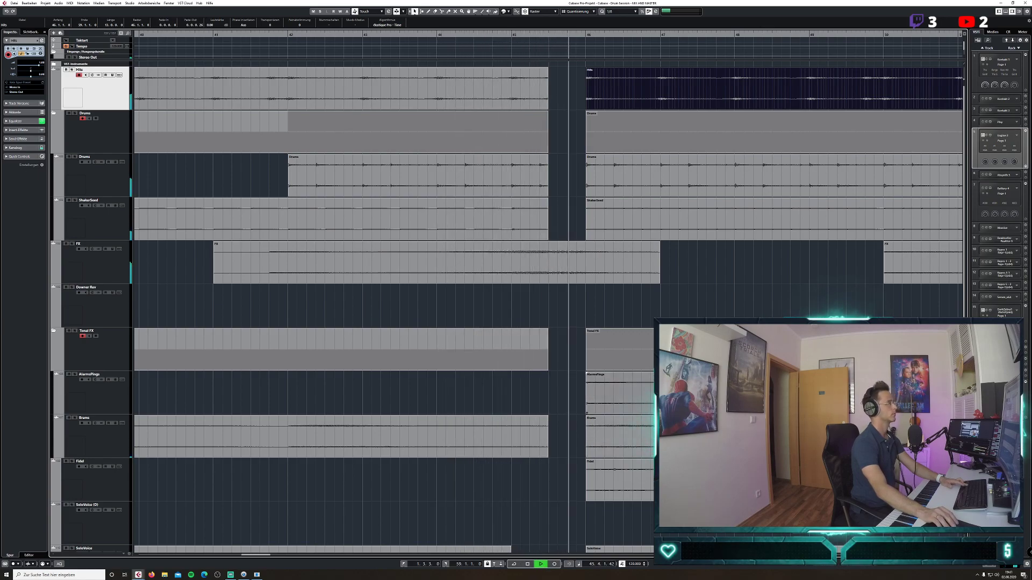
pyautogui.press('space')
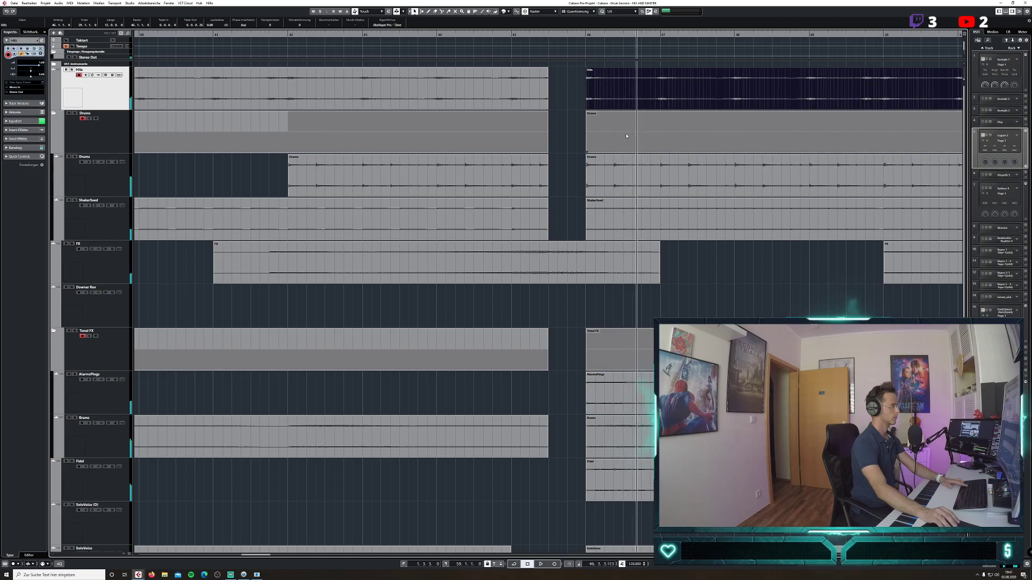
pyautogui.click(436, 35)
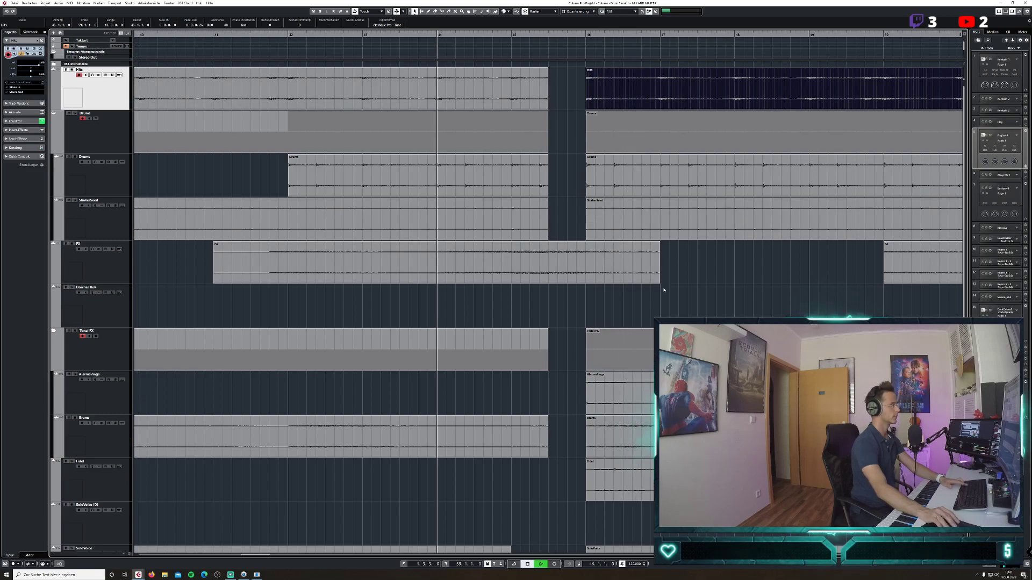
pyautogui.press('space')
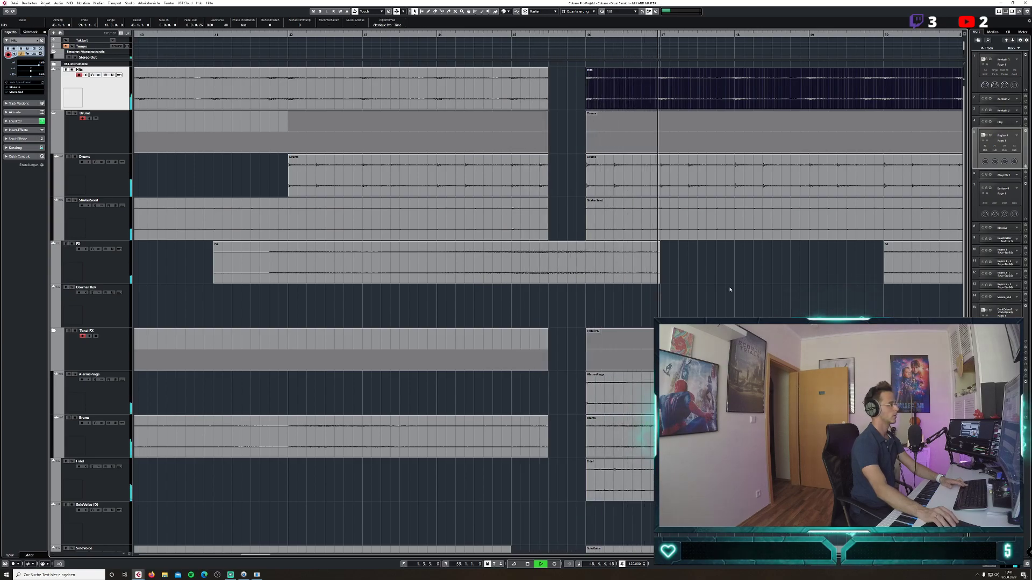
# Open the Brass track's channel settings during playback to check its level and EQ, and close them again.
pyautogui.press('b')
pyautogui.press('b')
pyautogui.press('g')
pyautogui.press('g')
pyautogui.press('g')
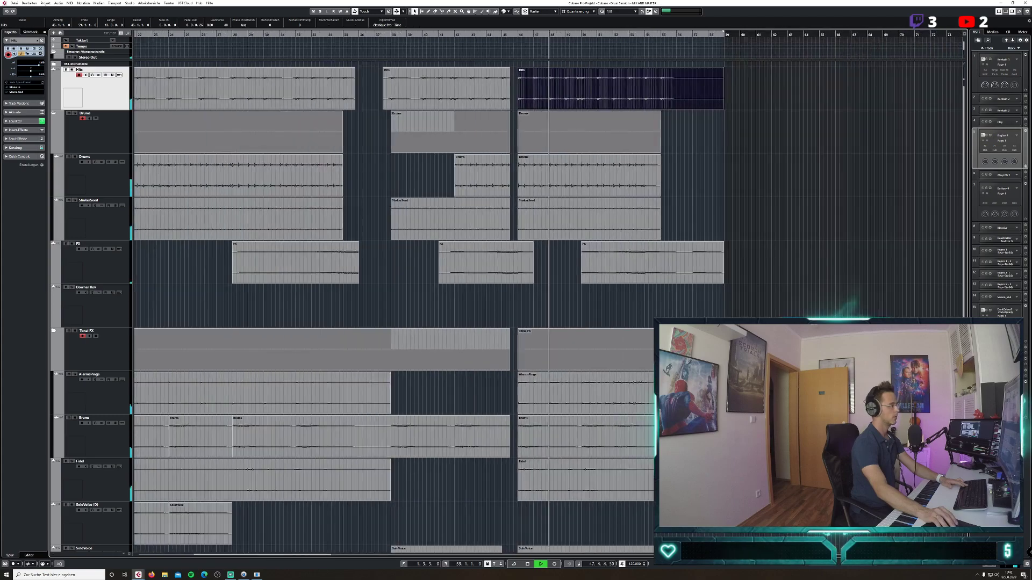
pyautogui.scroll(-3, 544, 366)
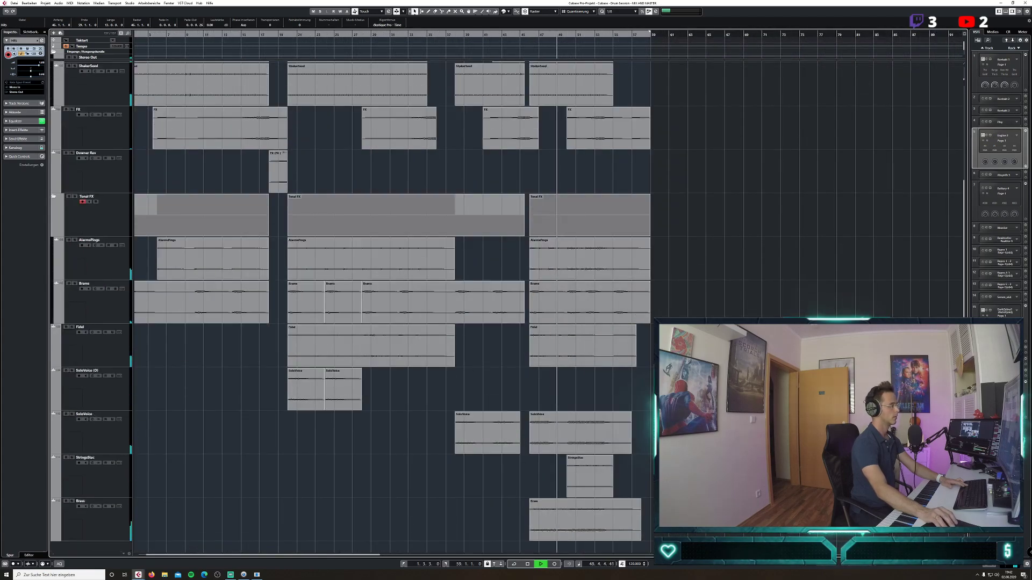
pyautogui.click(92, 508)
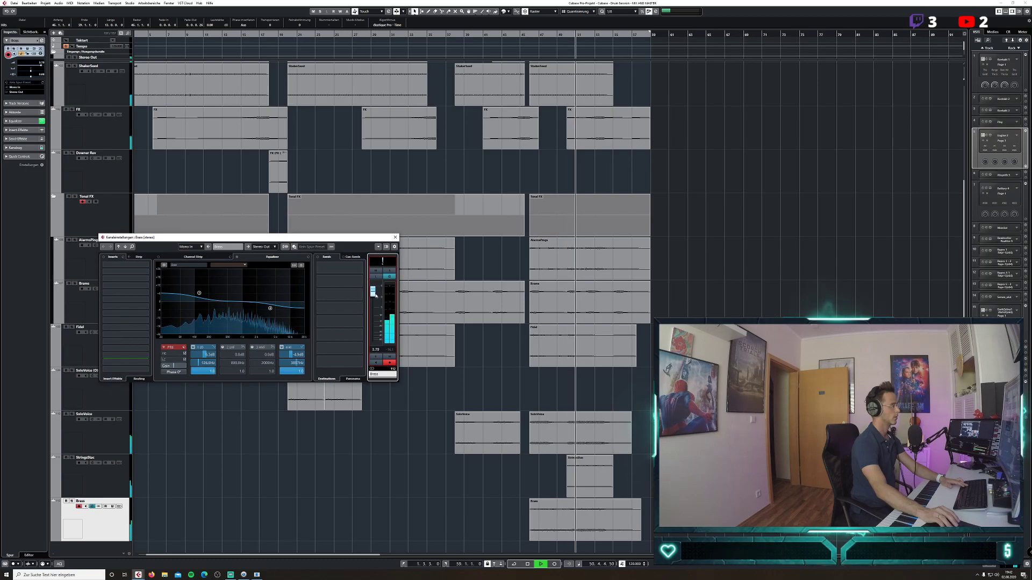
pyautogui.click(92, 506)
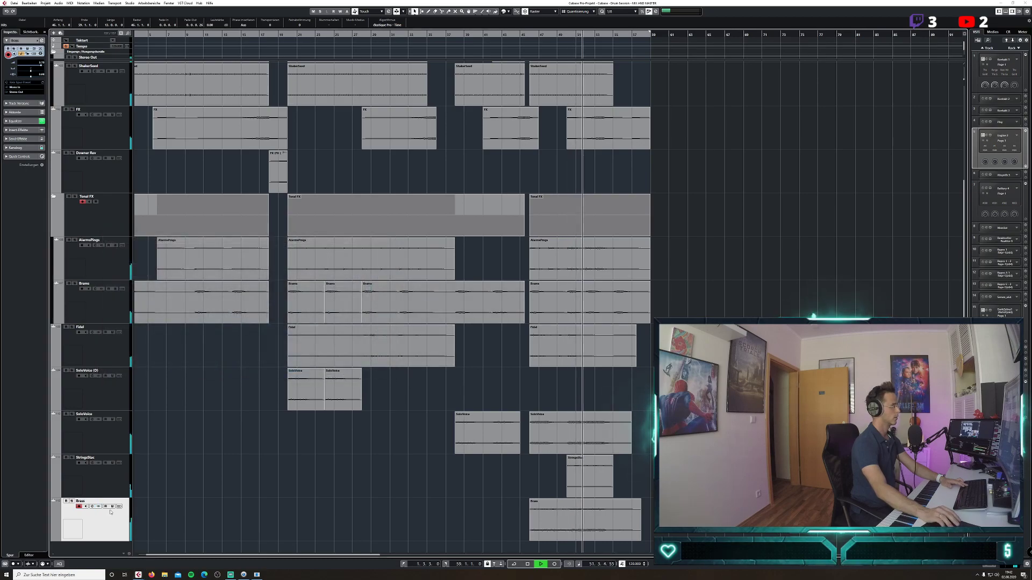
# Adjust the strings track's volume slightly in its channel settings and close them.
pyautogui.click(92, 463)
pyautogui.moveTo(372, 299); pyautogui.dragTo(373, 303)
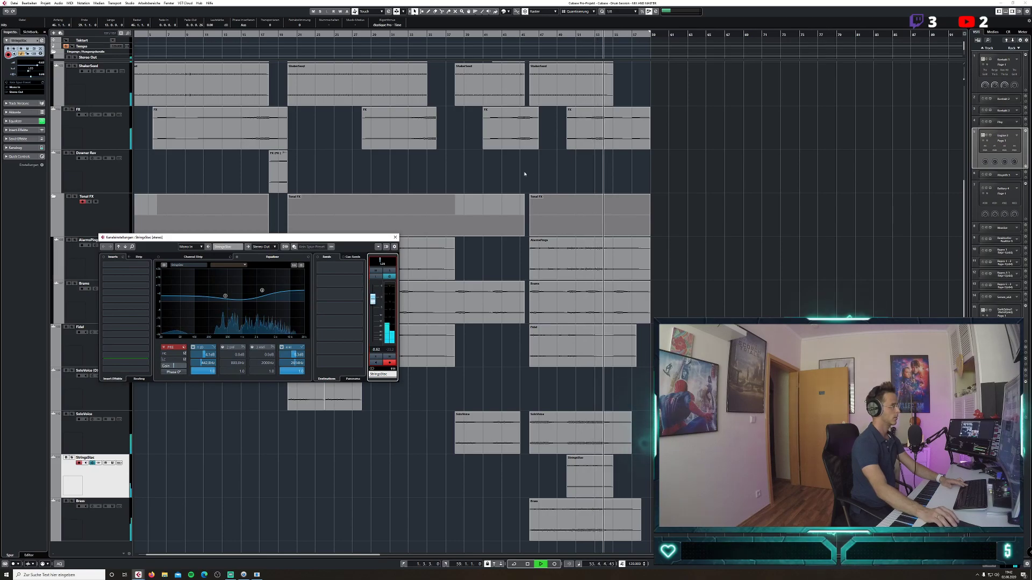
pyautogui.click(396, 237)
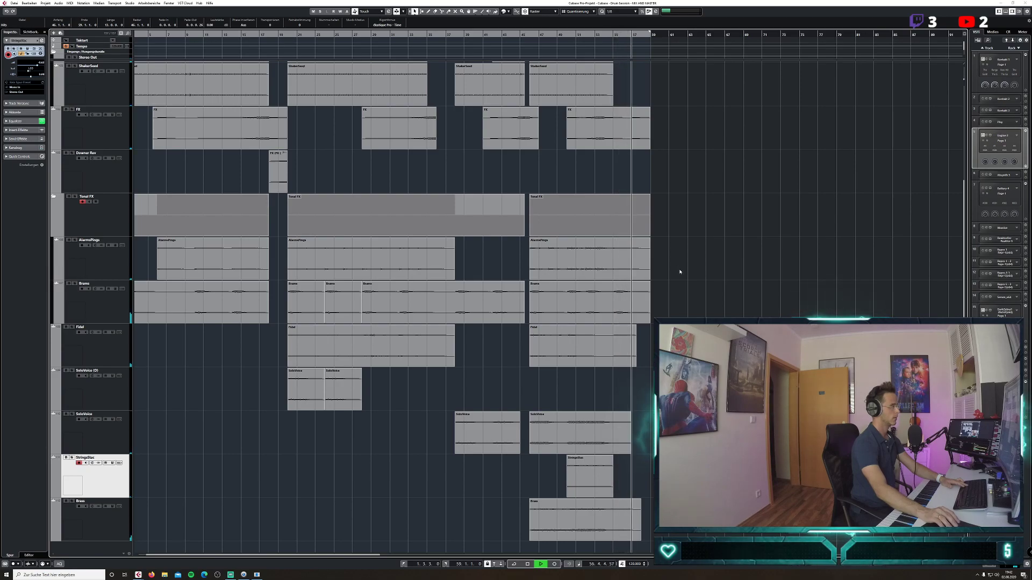
# Shorten the last FX event to end at about bar 57 and audition the ending from bar 55.
pyautogui.moveTo(649, 149); pyautogui.dragTo(630, 149)
pyautogui.press('space')
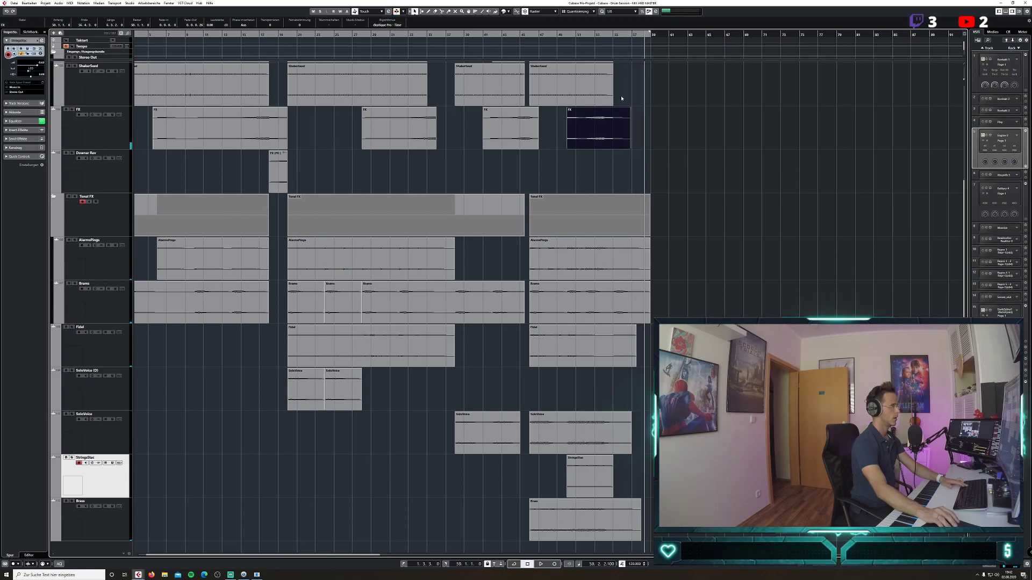
pyautogui.click(614, 35)
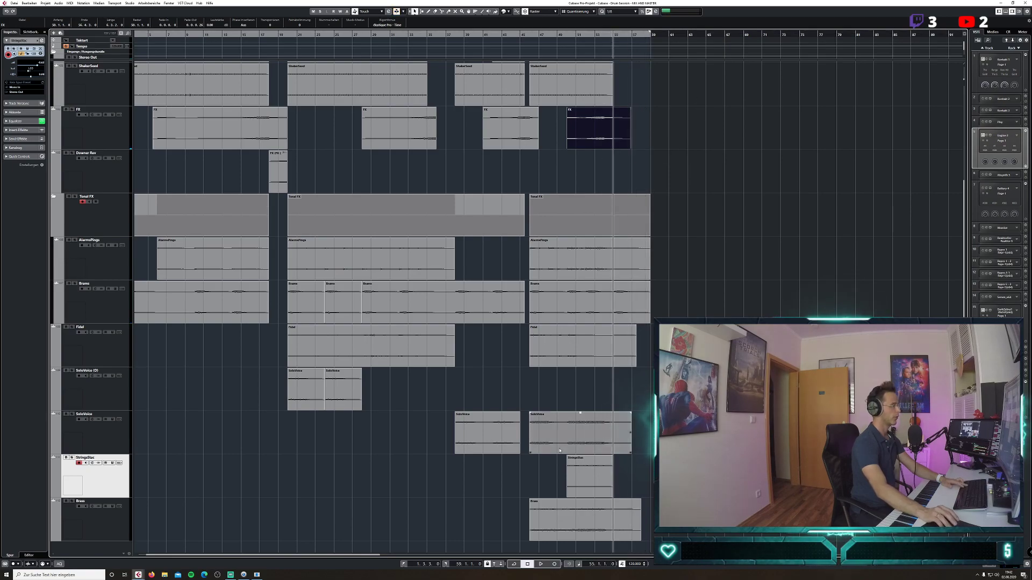
pyautogui.click(540, 564)
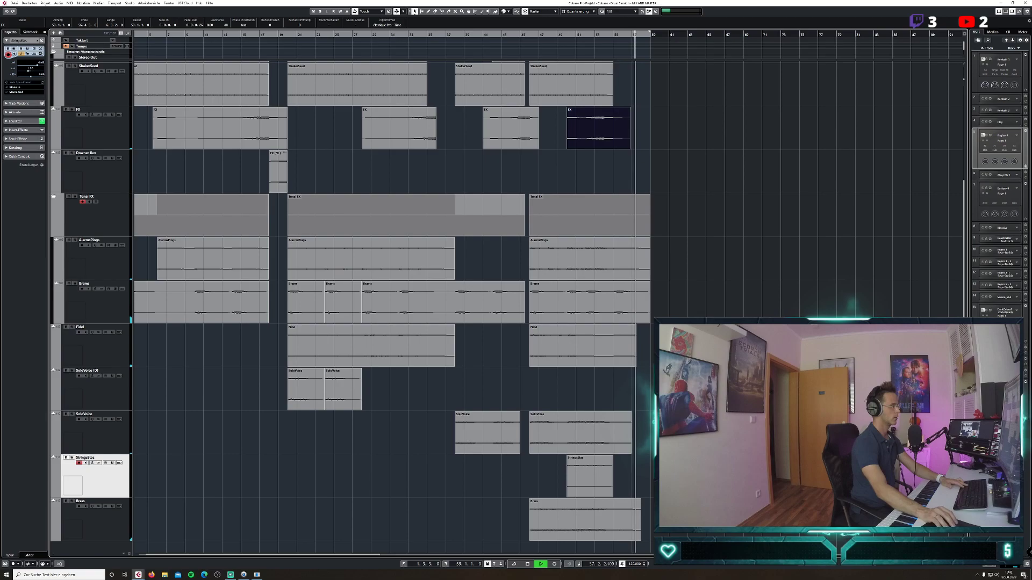
# Stop playback and adjust the panning of the strings and Brass tracks in their channel settings, closing each window.
pyautogui.press('space')
pyautogui.moveTo(708, 519); pyautogui.dragTo(650, 246)
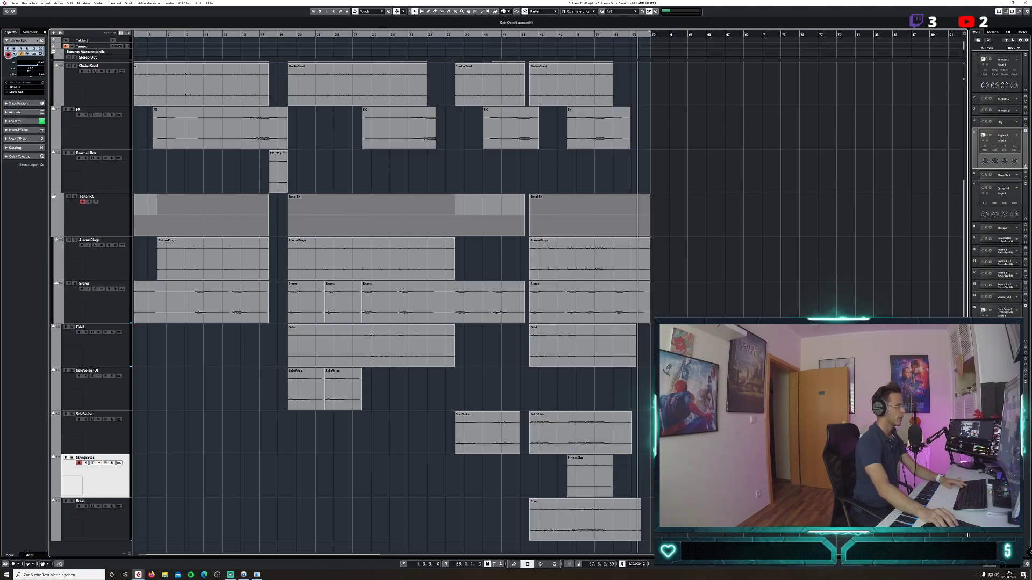
pyautogui.click(640, 404)
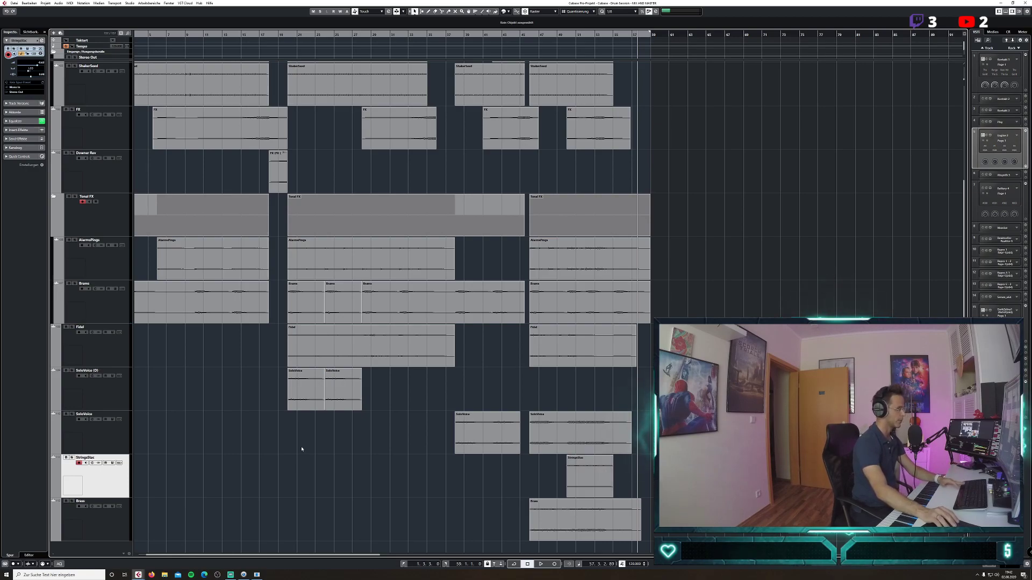
pyautogui.click(94, 463)
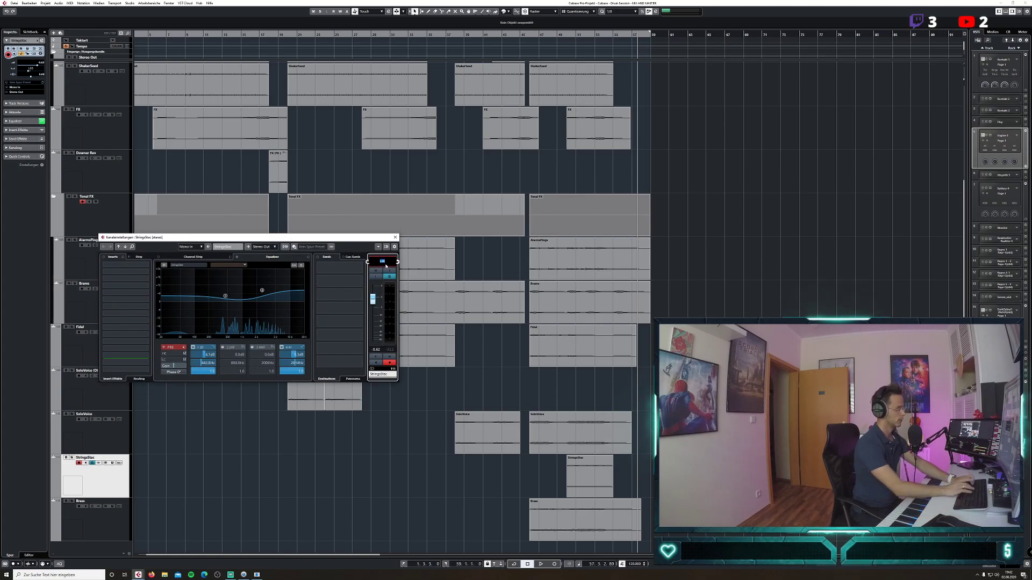
pyautogui.click(395, 238)
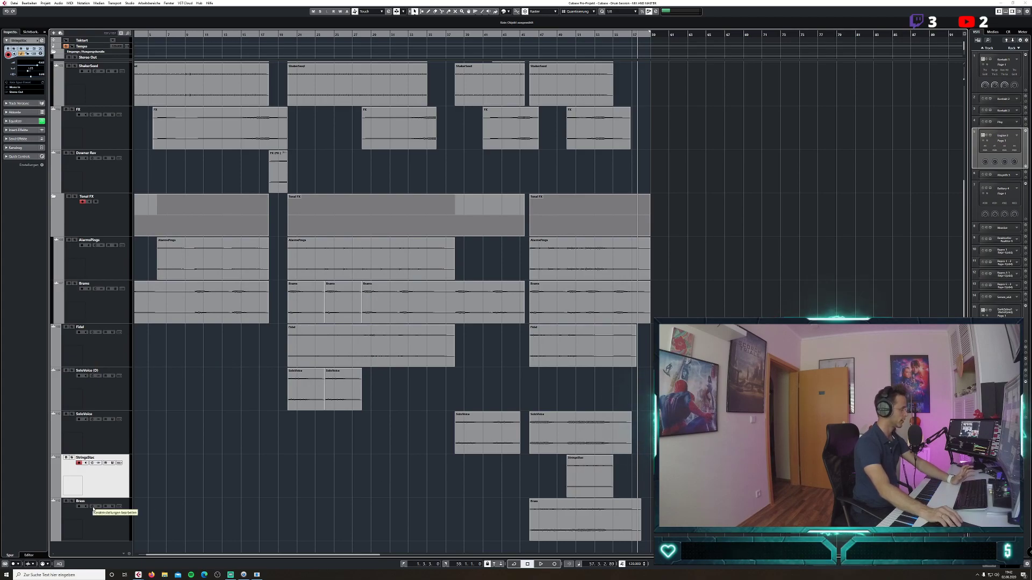
pyautogui.click(93, 506)
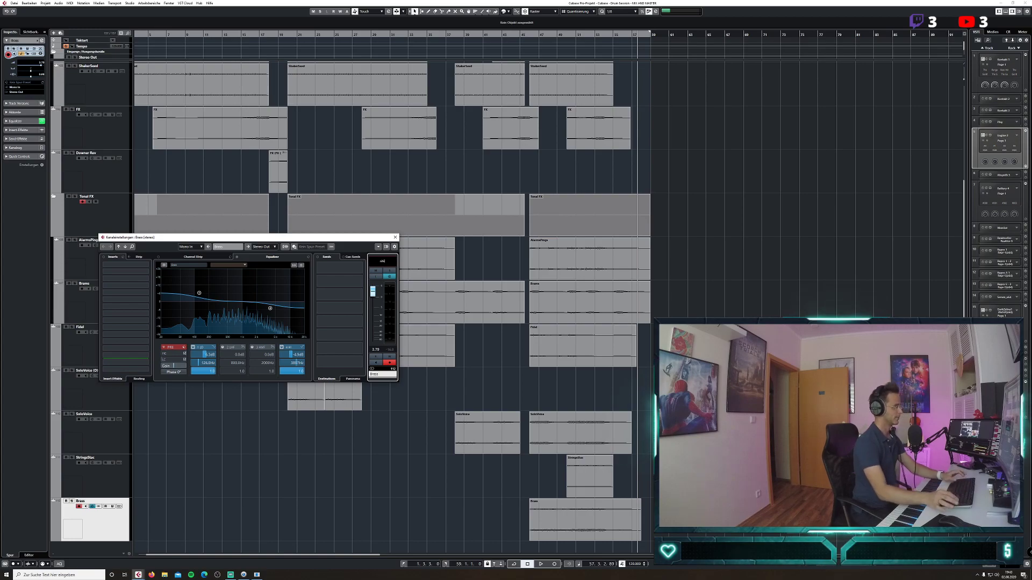
pyautogui.click(395, 237)
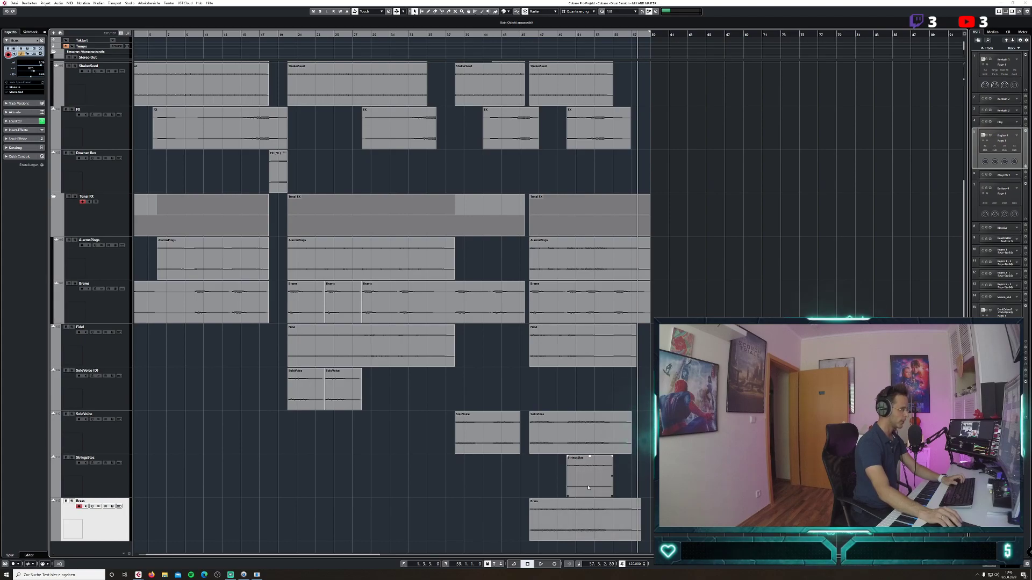
pyautogui.click(591, 441)
pyautogui.click(587, 345)
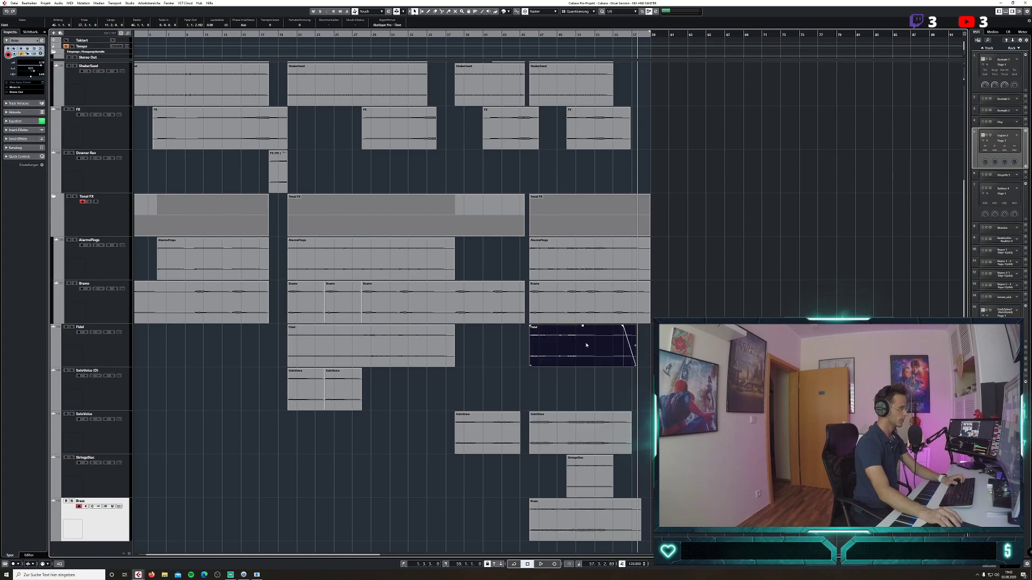
pyautogui.click(119, 355)
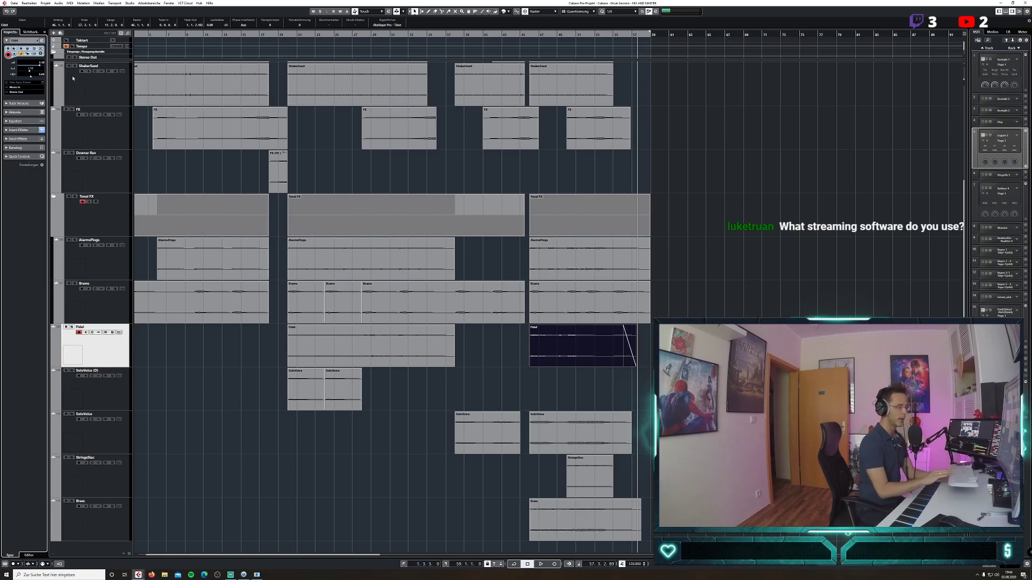
pyautogui.press('Down')
pyautogui.press('Down')
pyautogui.press('Down')
pyautogui.press('Down')
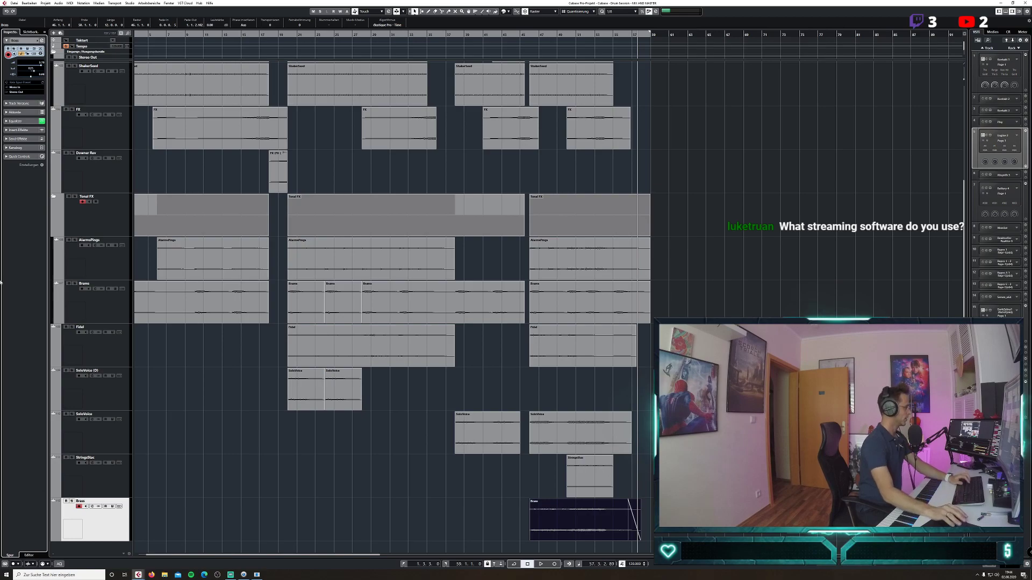
# Try to edit the name of the Brass track.
pyautogui.doubleClick(86, 500)
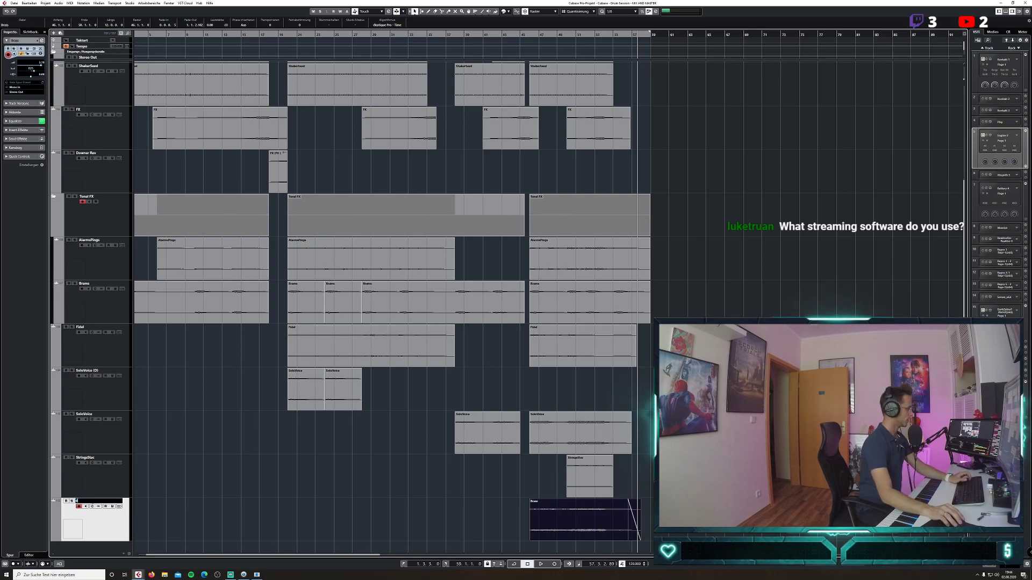
pyautogui.press('BackSpace')
pyautogui.press('BackSpace')
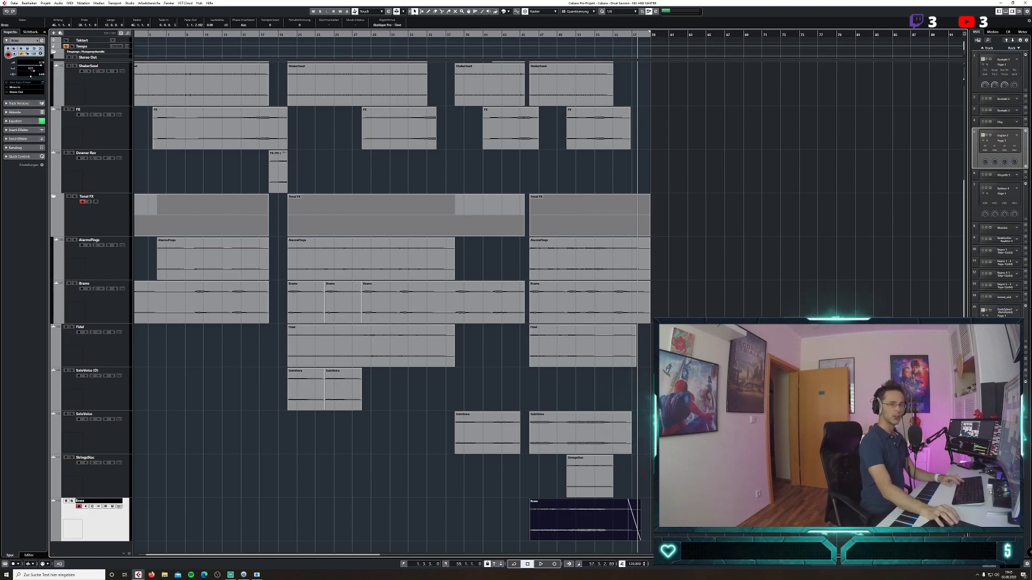
# Place the playhead at bar 45 and check the volumes of the strings, Fidel, Brams and Alarms tracks one by one.
pyautogui.click(522, 35)
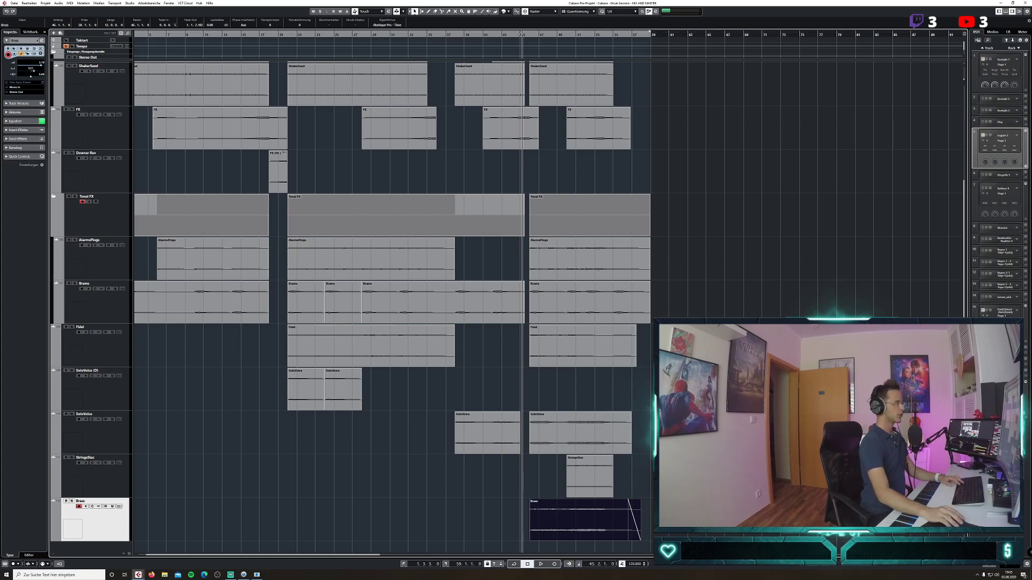
pyautogui.click(519, 35)
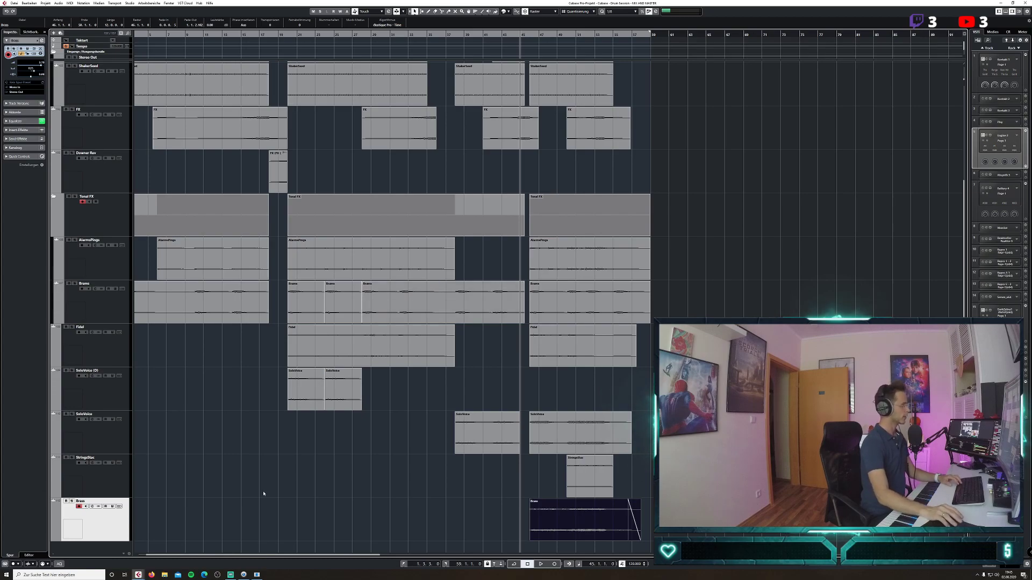
pyautogui.click(114, 481)
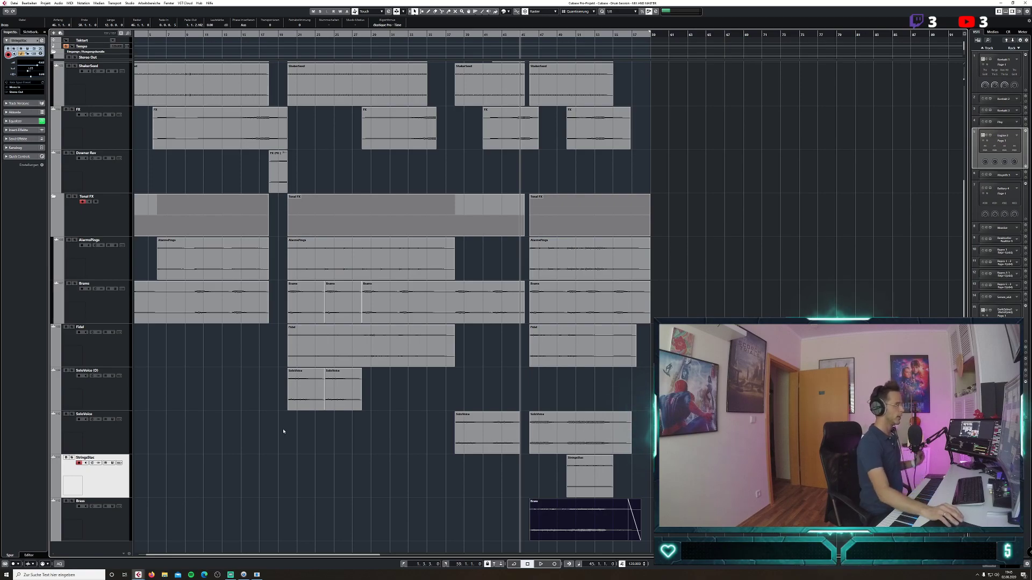
pyautogui.click(102, 351)
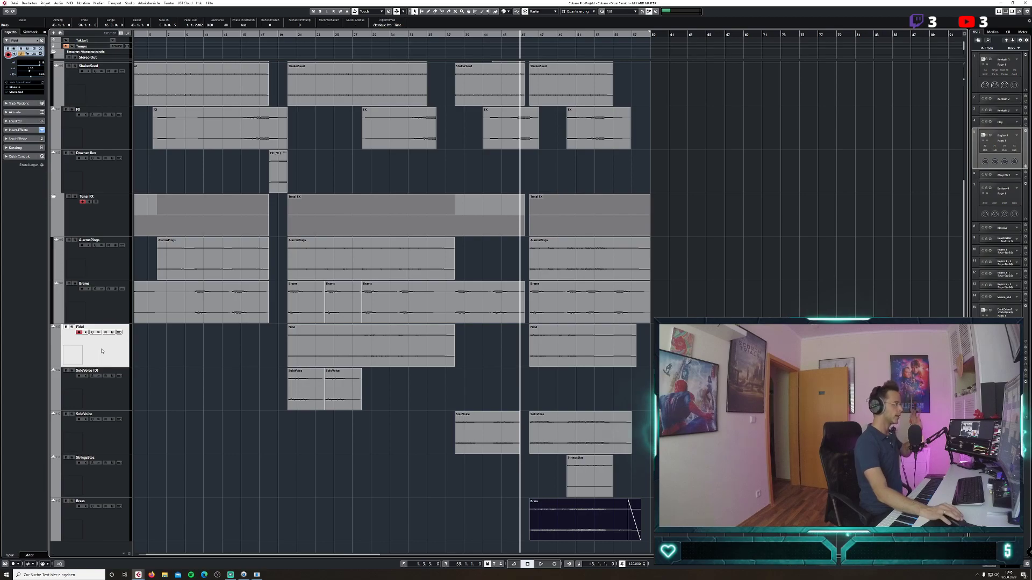
pyautogui.click(111, 304)
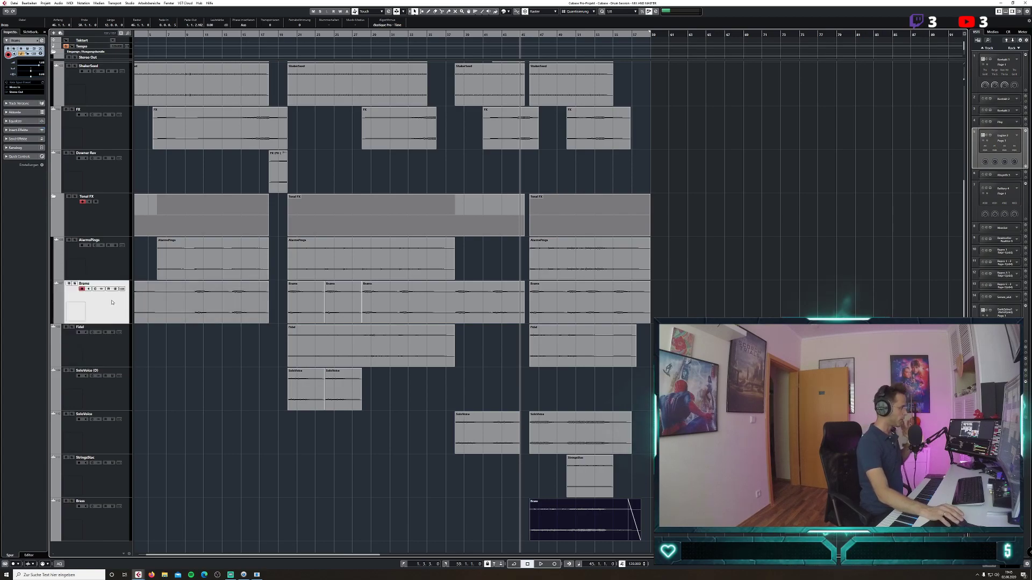
pyautogui.click(115, 269)
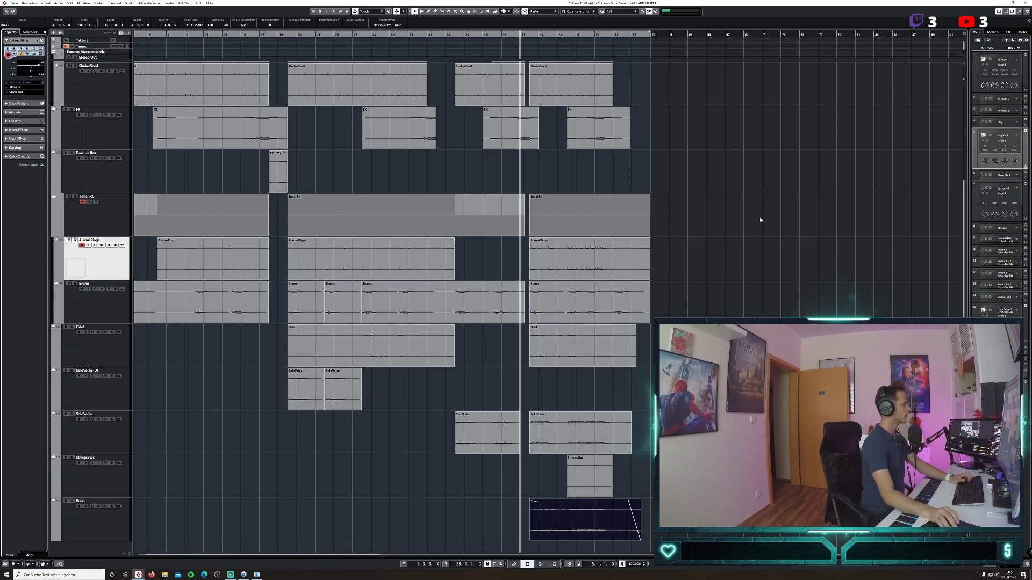
# Check the Drums track's level and set the Hits track's volume to 1 dB.
pyautogui.scroll(2, 756, 222)
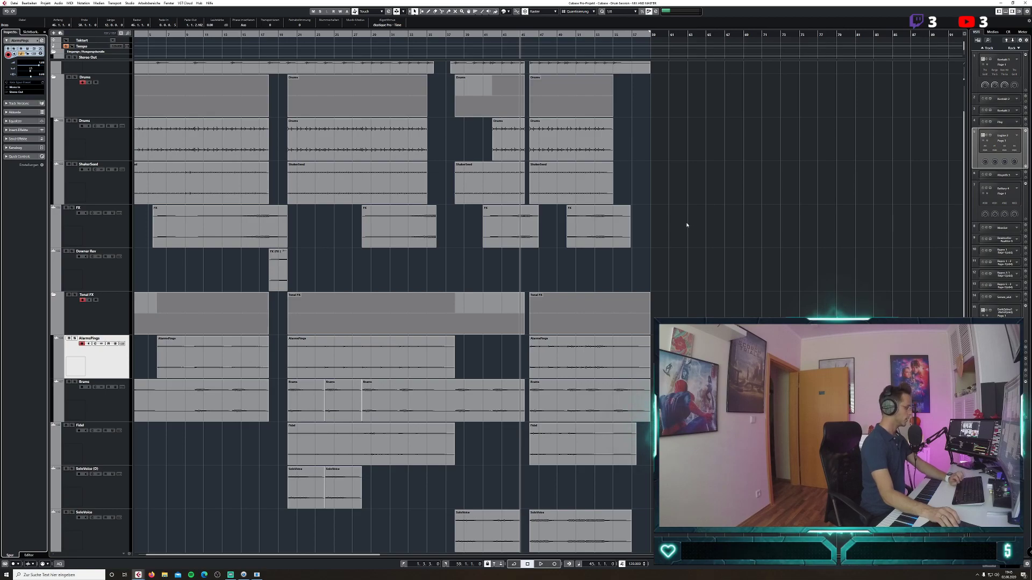
pyautogui.scroll(1, 241, 216)
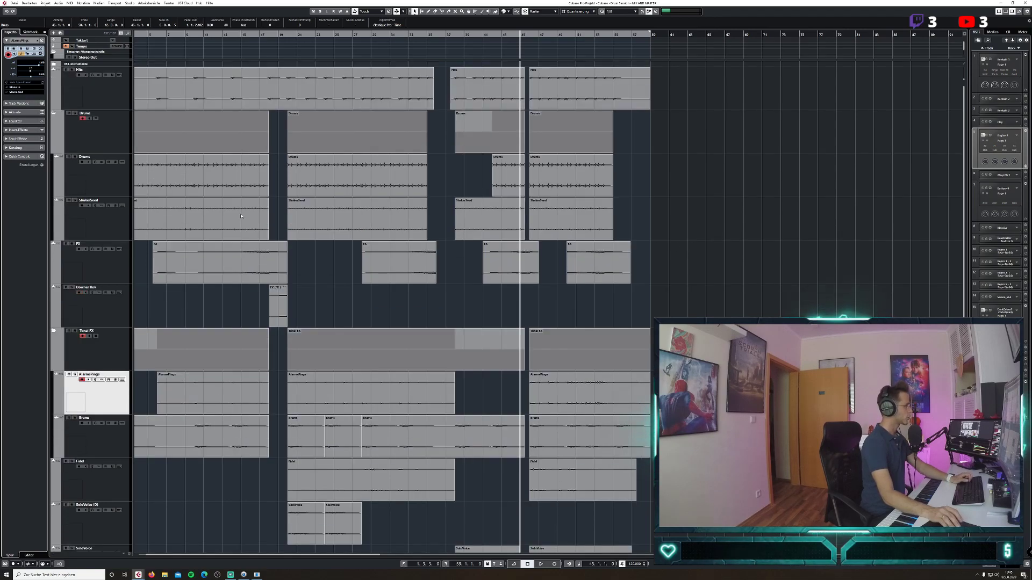
pyautogui.click(121, 218)
pyautogui.click(332, 189)
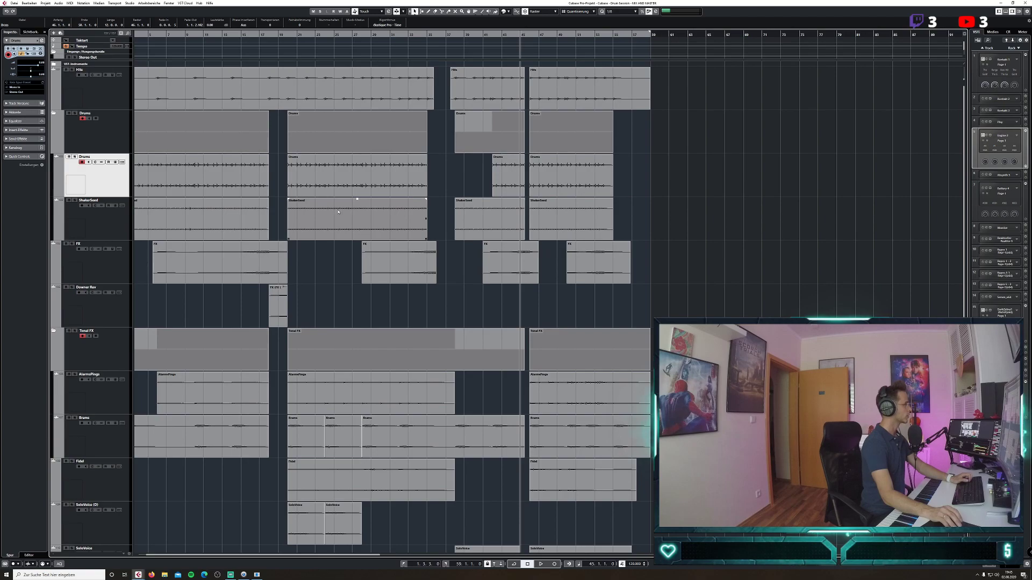
pyautogui.click(112, 97)
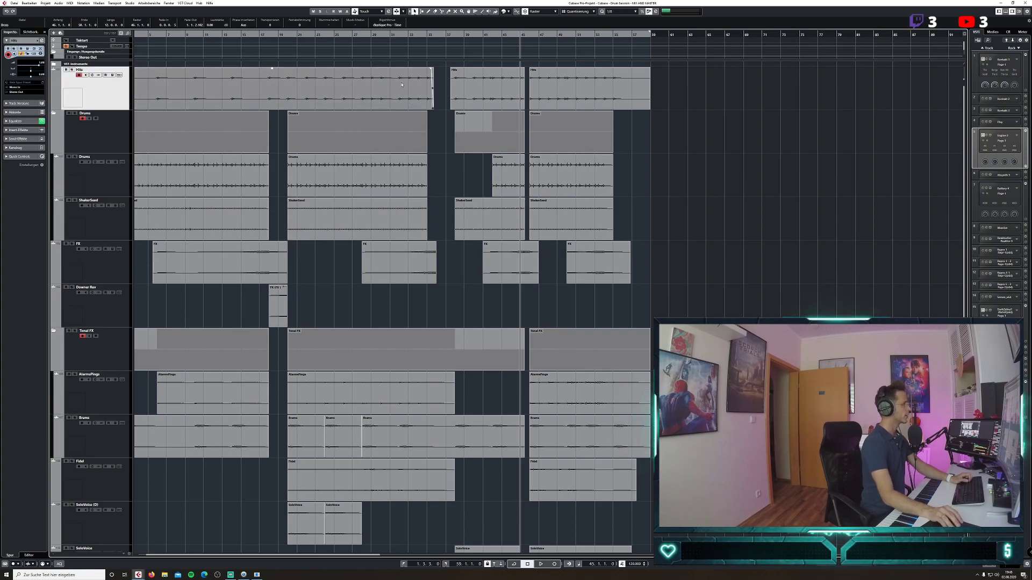
pyautogui.click(41, 63)
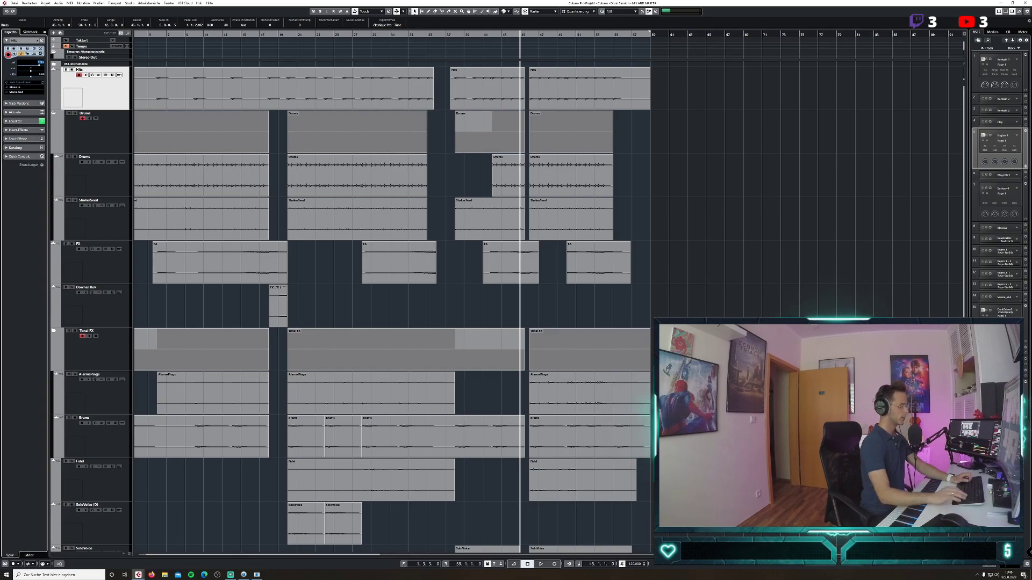
pyautogui.write('1')
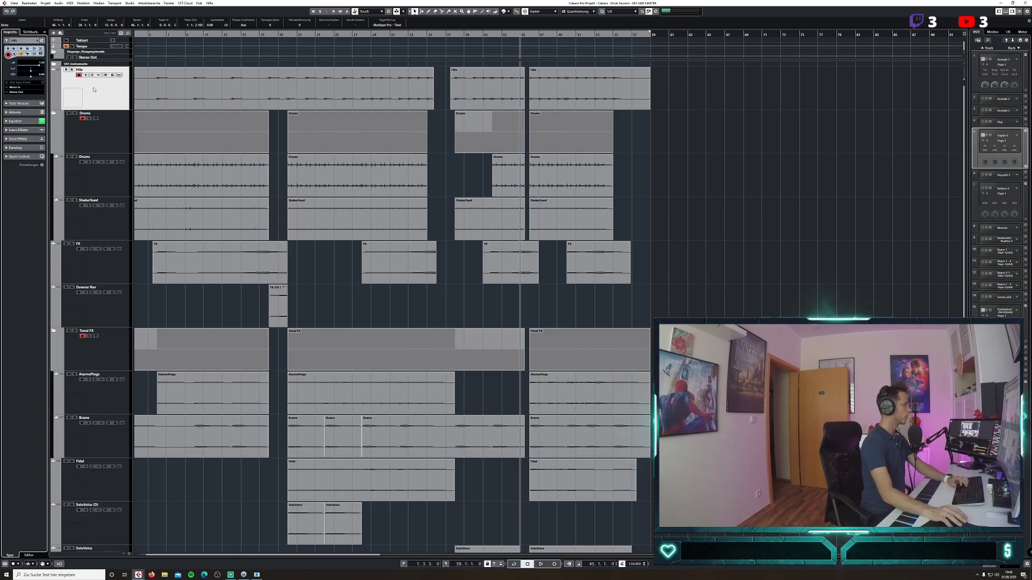
# Adjust the FX track's volume, set the Brams track's volume to 1.5 dB and clear the event selection.
pyautogui.click(113, 265)
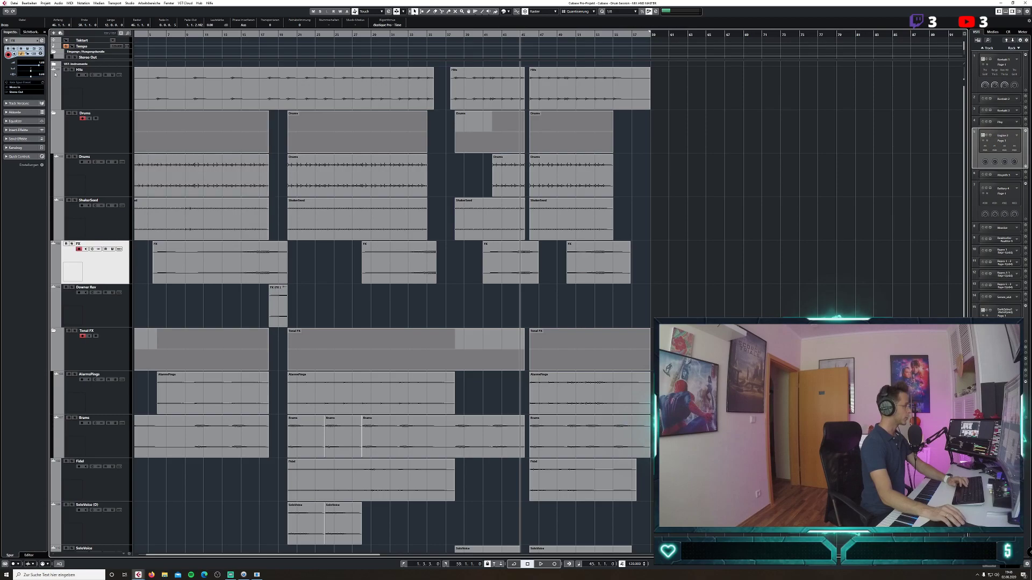
pyautogui.doubleClick(42, 63)
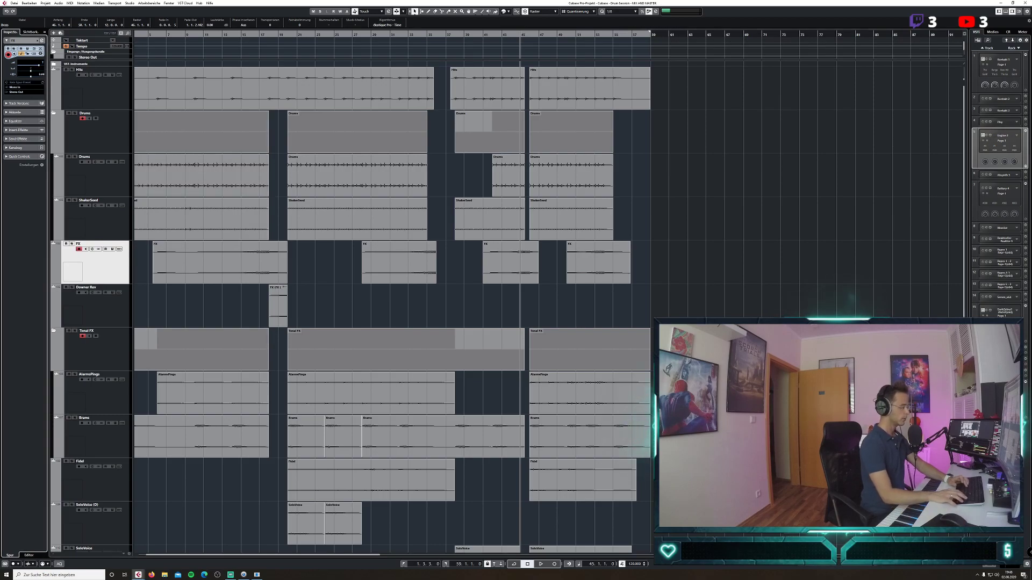
pyautogui.scroll(-3, 305, 276)
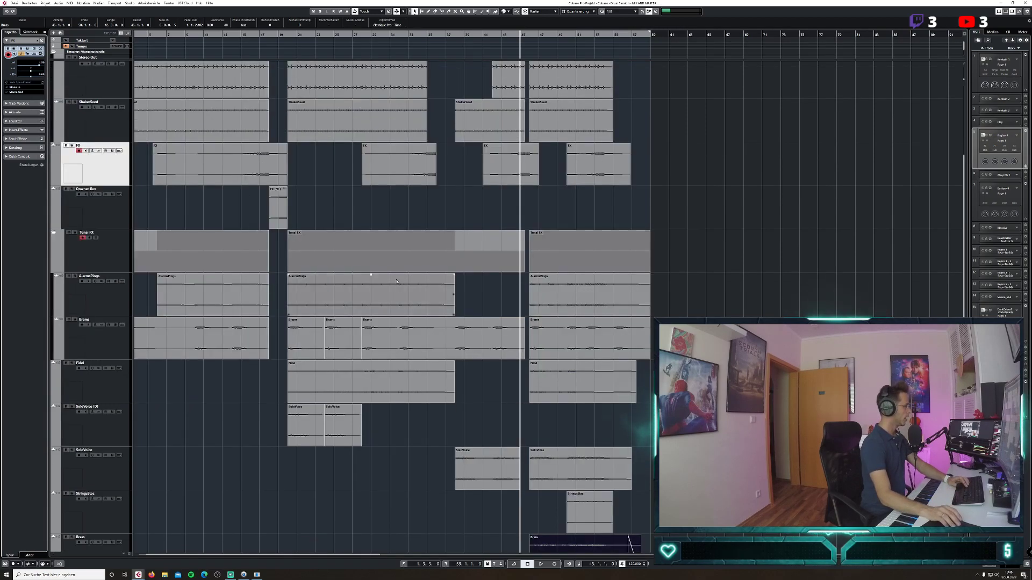
pyautogui.click(105, 344)
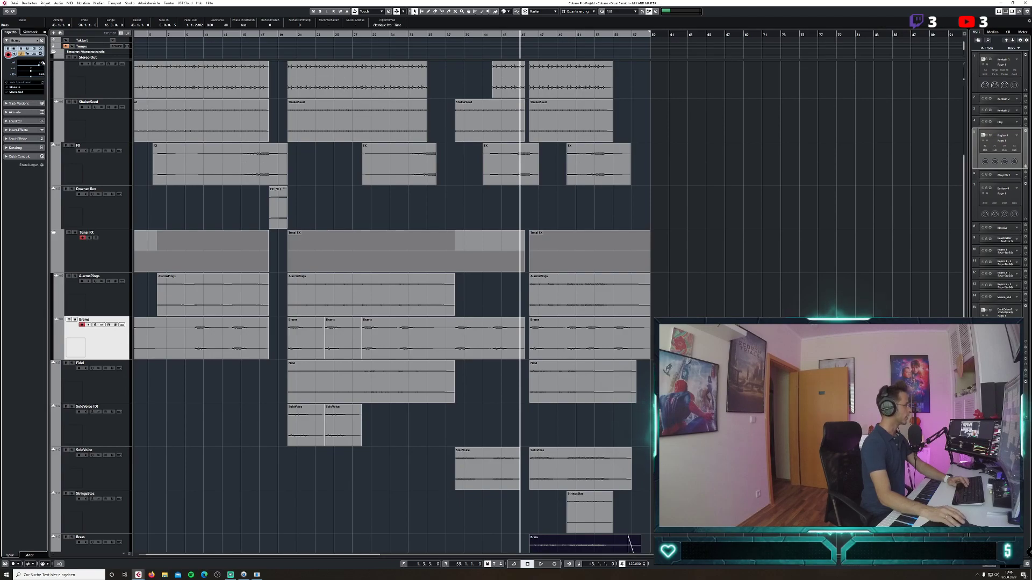
pyautogui.write('1.5')
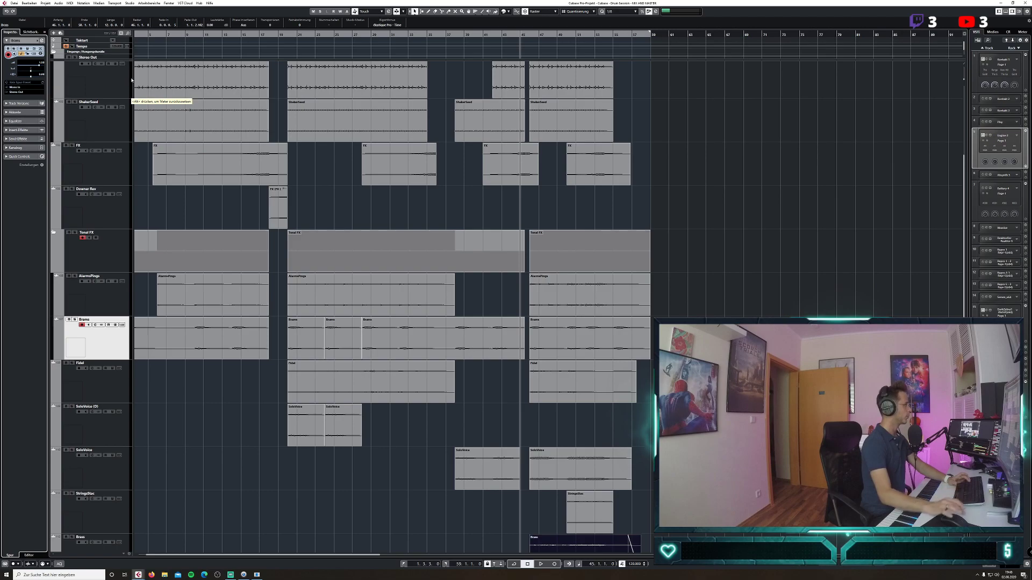
pyautogui.click(720, 222)
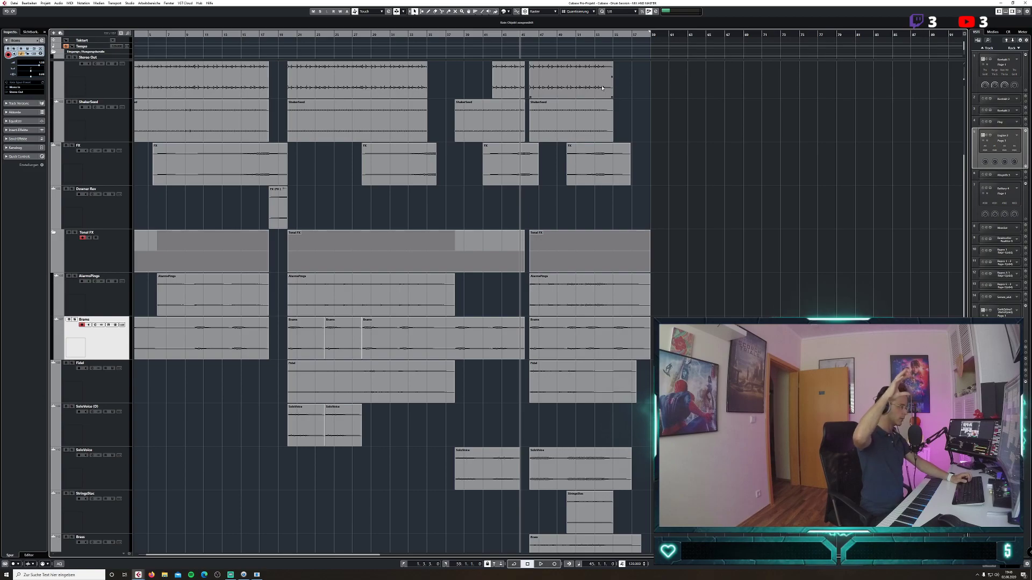
# Select the Drums track and play the final section from bar 45 to check the new balance.
pyautogui.scroll(3, 187, 153)
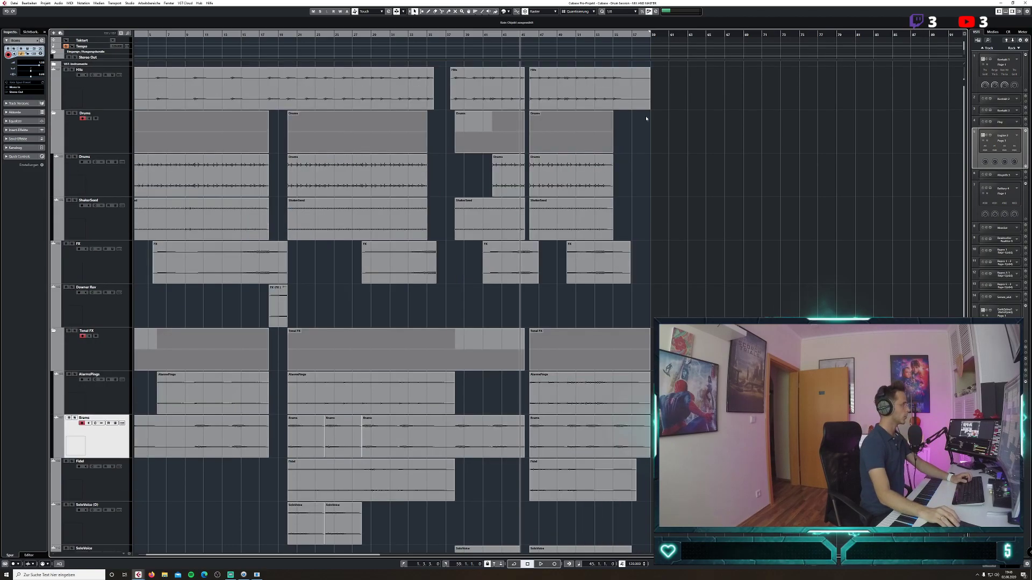
pyautogui.click(124, 183)
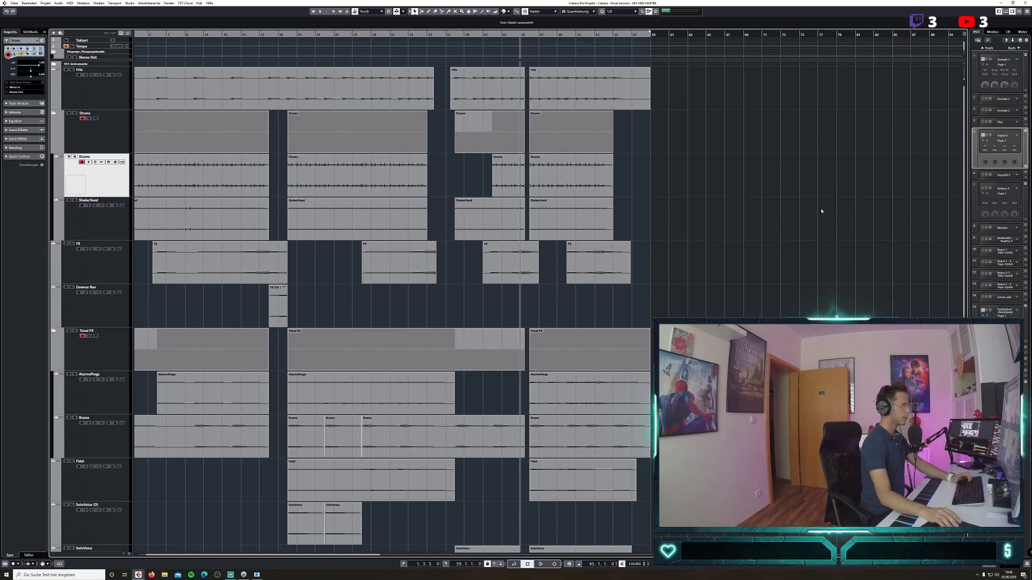
pyautogui.press('space')
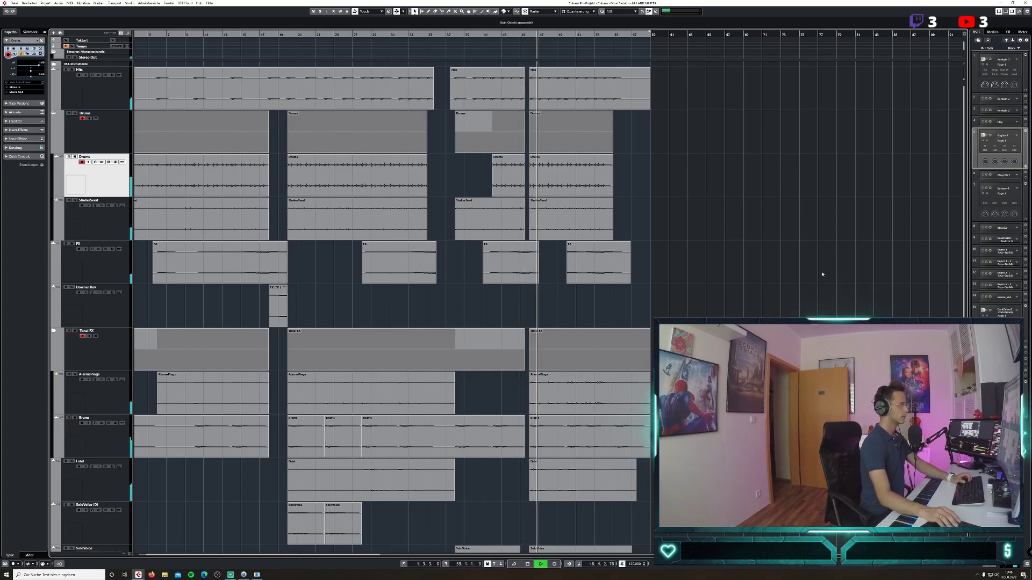
pyautogui.scroll(-3, 822, 274)
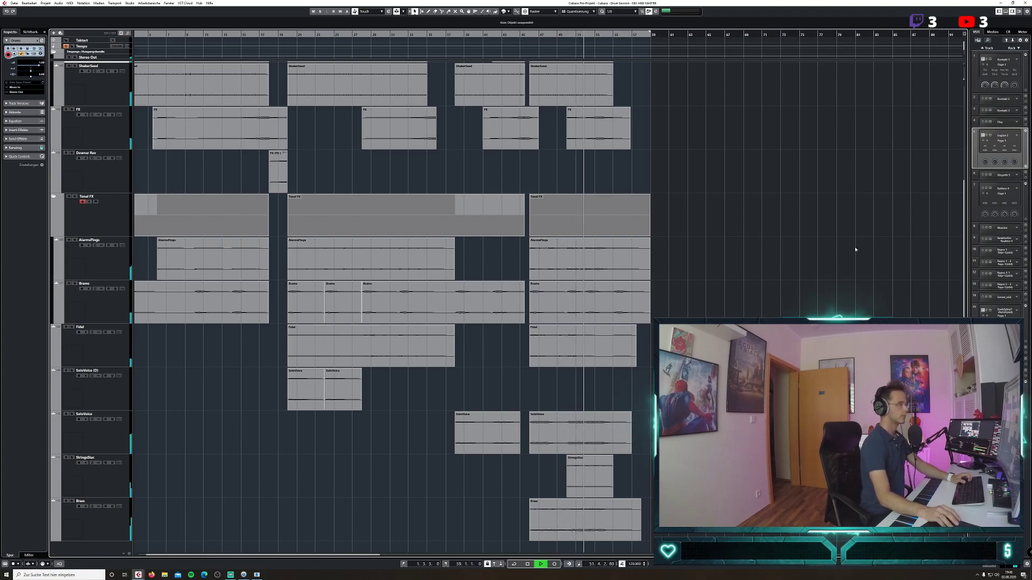
# Add a MIDI track named Choirs below the Brass track and stop playback.
pyautogui.rightClick(119, 540)
pyautogui.moveTo(245, 386)
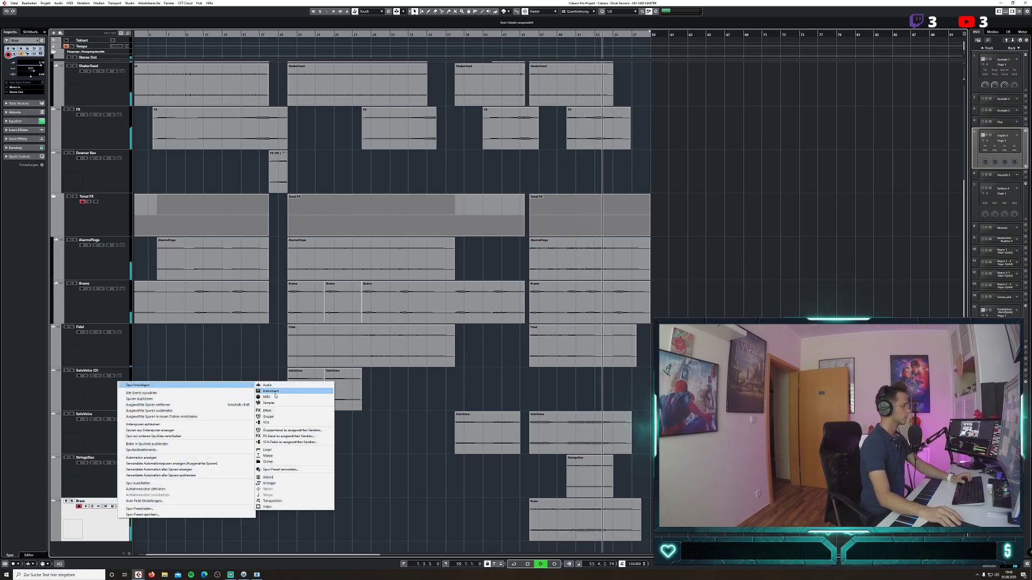
pyautogui.click(275, 396)
pyautogui.write('c')
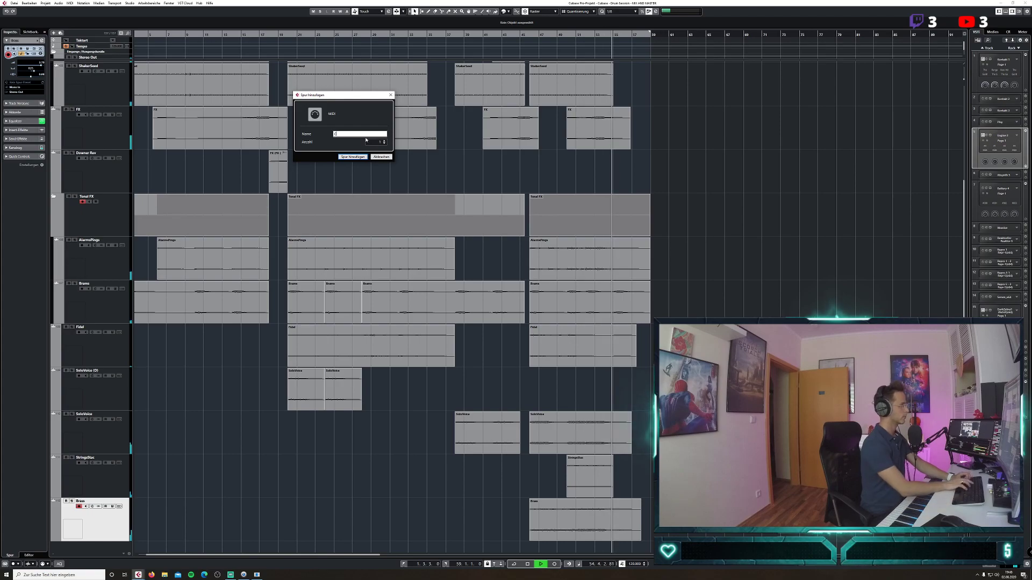
pyautogui.write('hors')
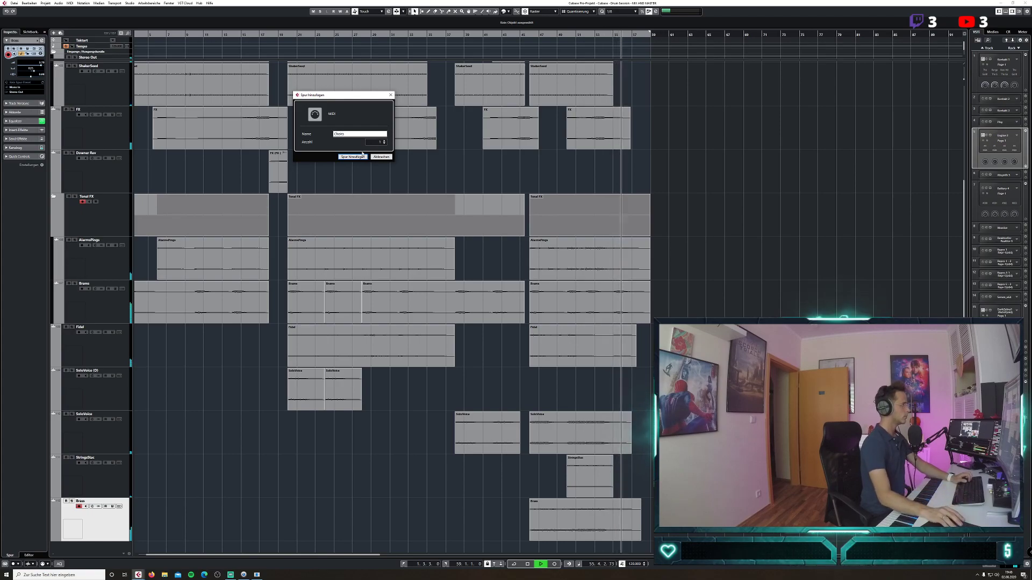
pyautogui.click(353, 156)
pyautogui.scroll(-1, 732, 299)
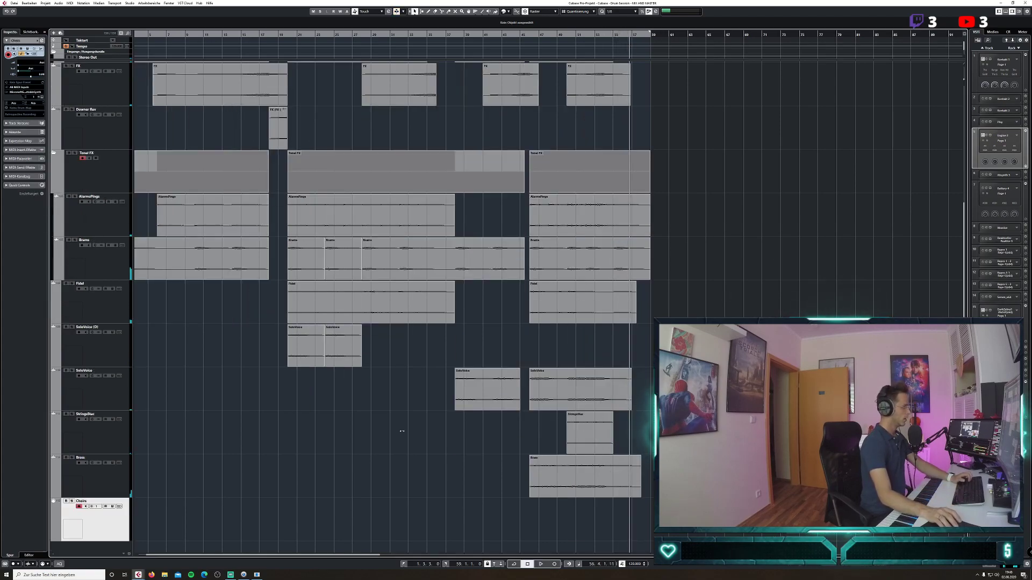
# Open the Kontakt 1 instrument rack and look through its loaded instruments.
pyautogui.click(983, 59)
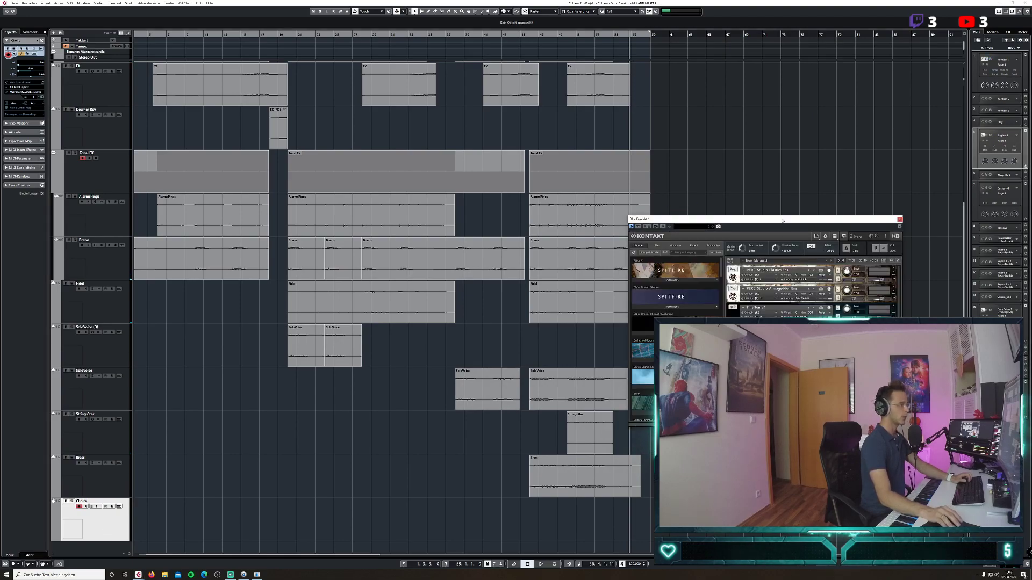
pyautogui.moveTo(782, 221); pyautogui.dragTo(549, 200)
pyautogui.scroll(-5, 667, 273)
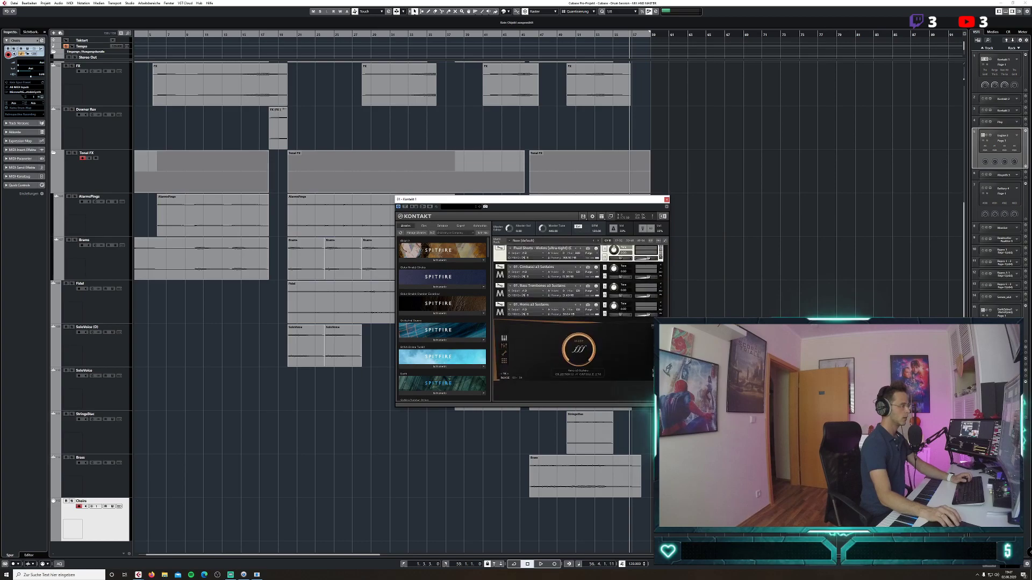
pyautogui.scroll(3, 501, 320)
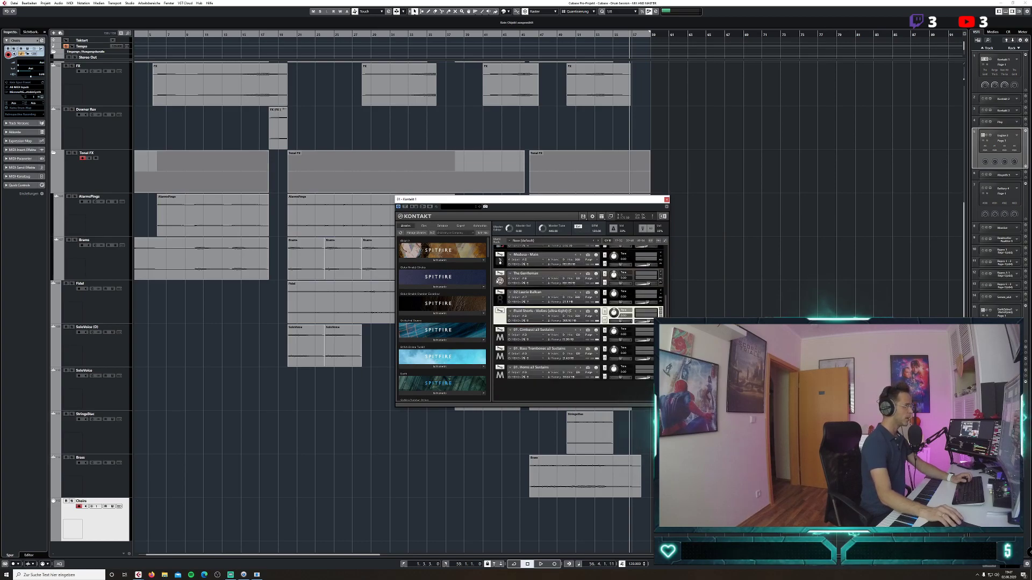
# Browse Kontakt's files to the Oceania instruments folder under the Performance Samples plugins and load Oceania - Women - Main.
pyautogui.click(427, 227)
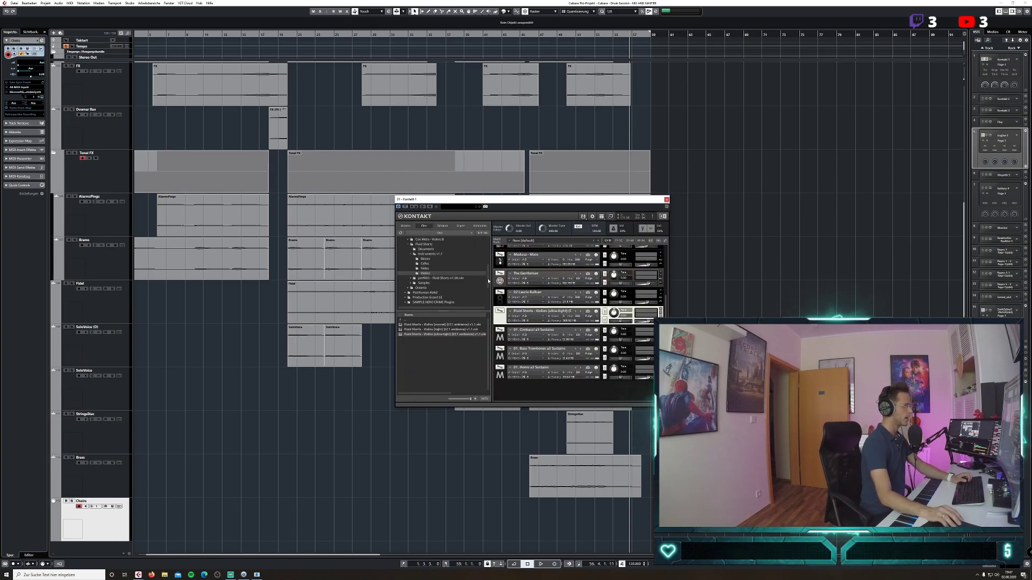
pyautogui.click(421, 262)
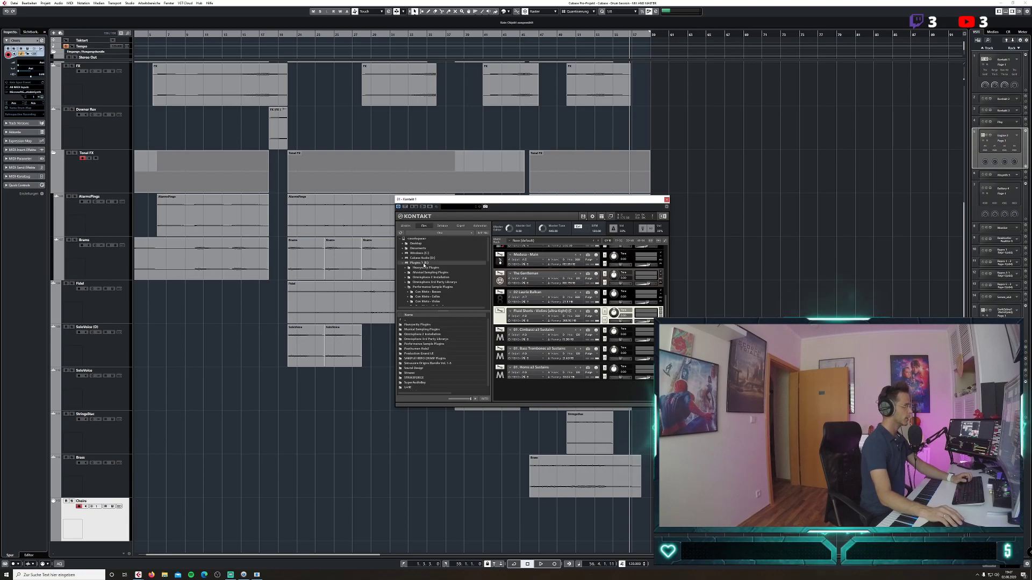
pyautogui.doubleClick(438, 344)
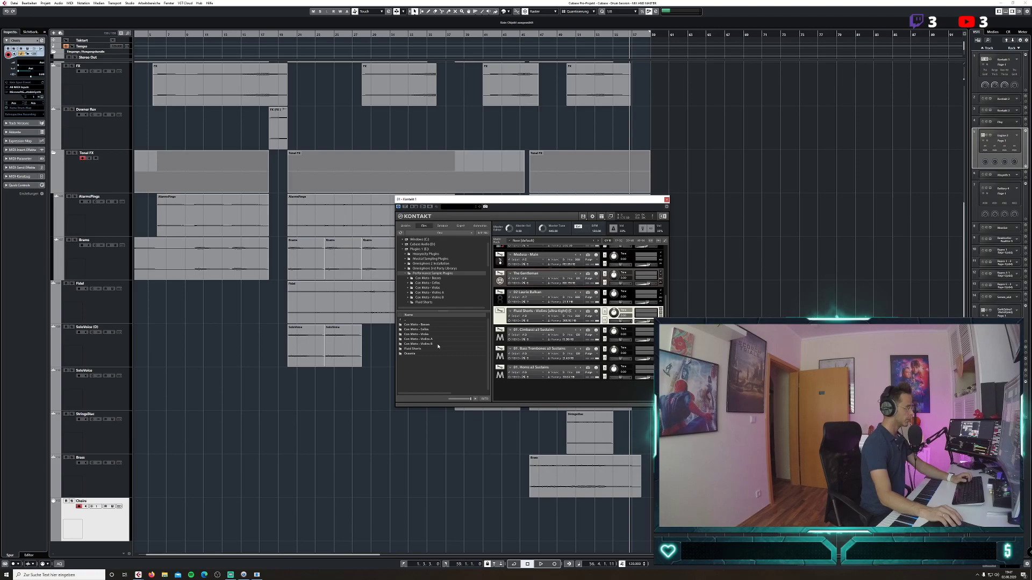
pyautogui.doubleClick(432, 353)
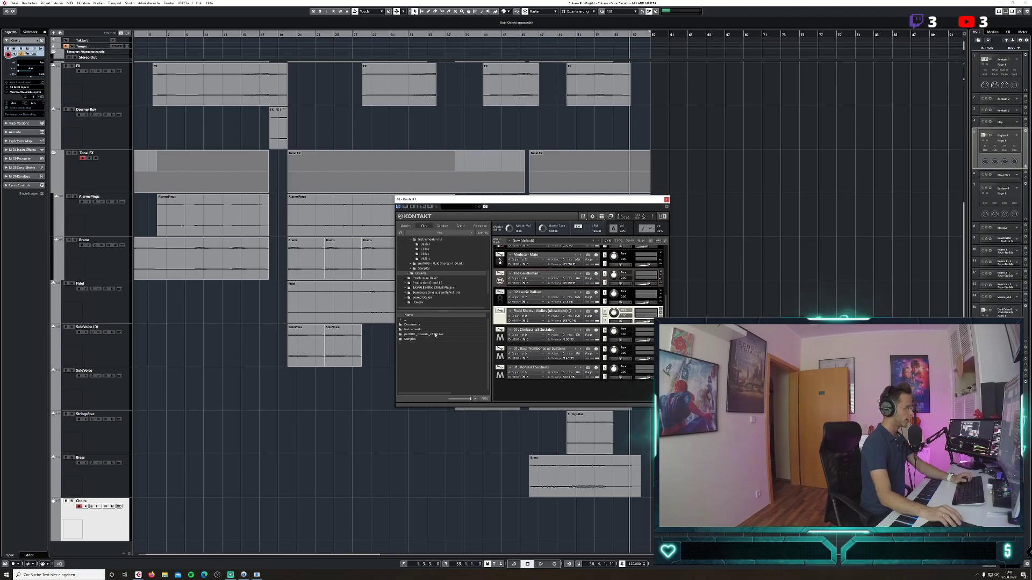
pyautogui.doubleClick(427, 330)
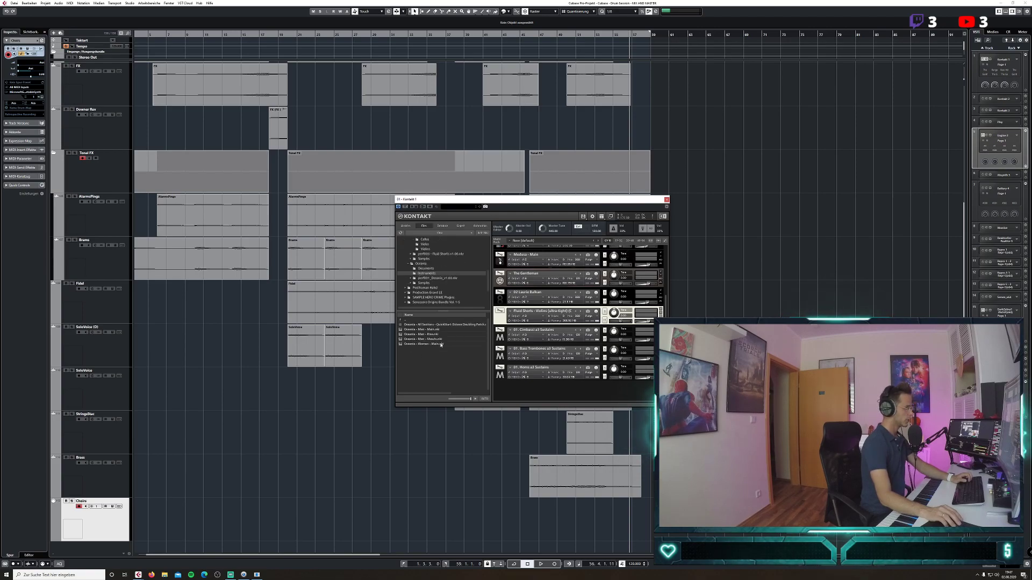
pyautogui.click(439, 346)
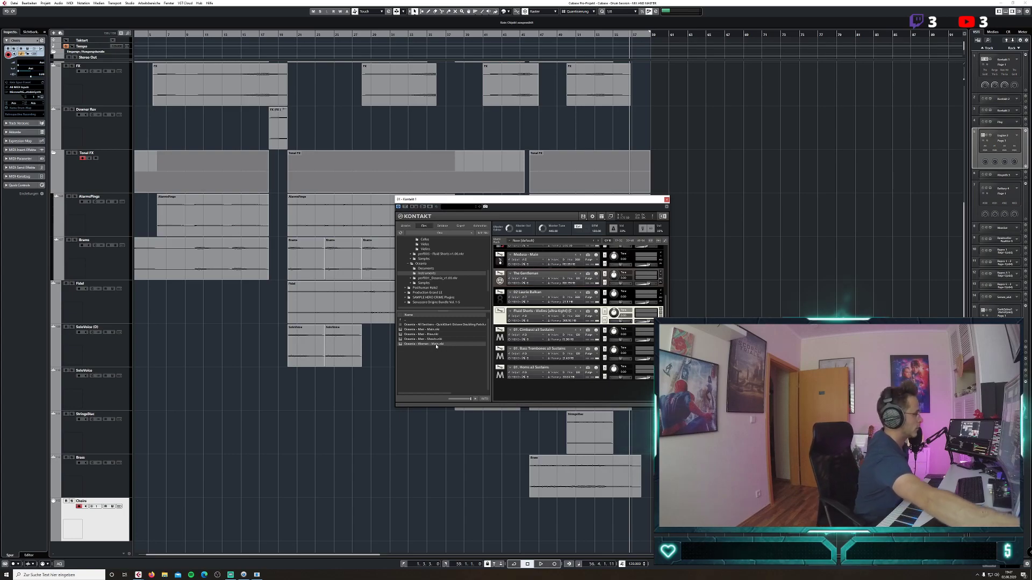
pyautogui.doubleClick(436, 344)
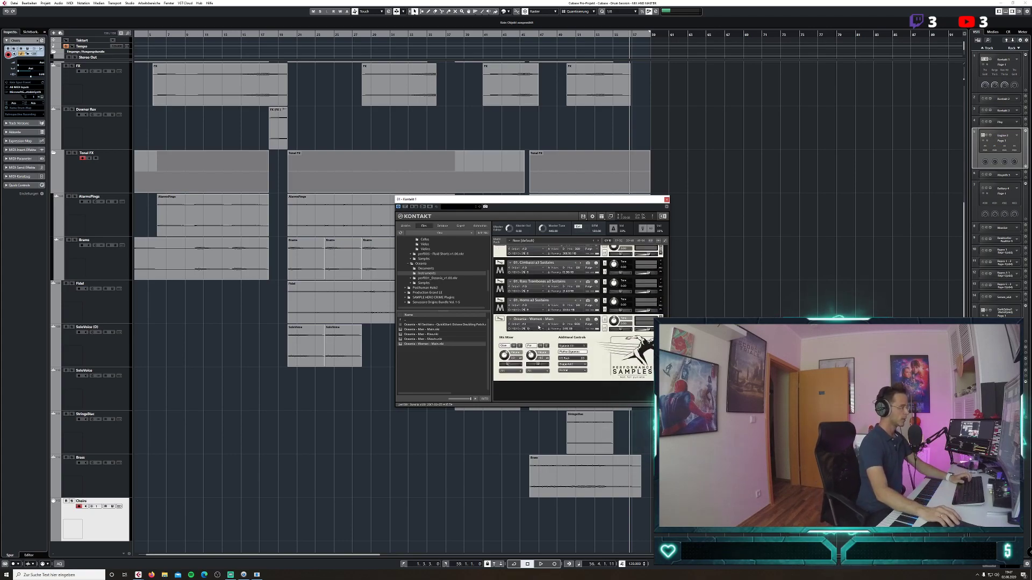
pyautogui.click(539, 324)
pyautogui.click(544, 374)
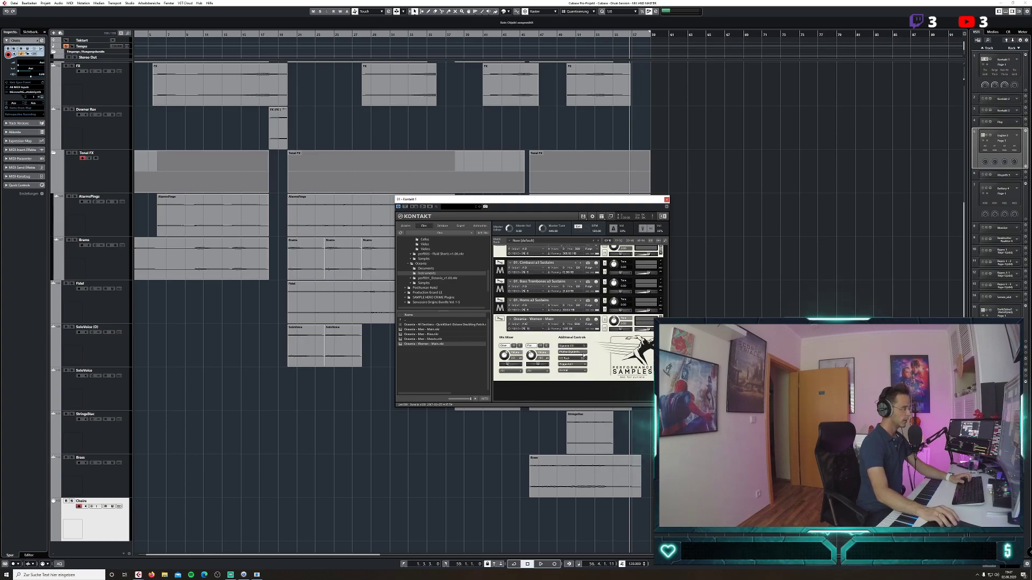
# Set the Choirs track's MIDI channel for the Oceania instrument and route its output to Kontakt 1 MIDI In.
pyautogui.click(107, 505)
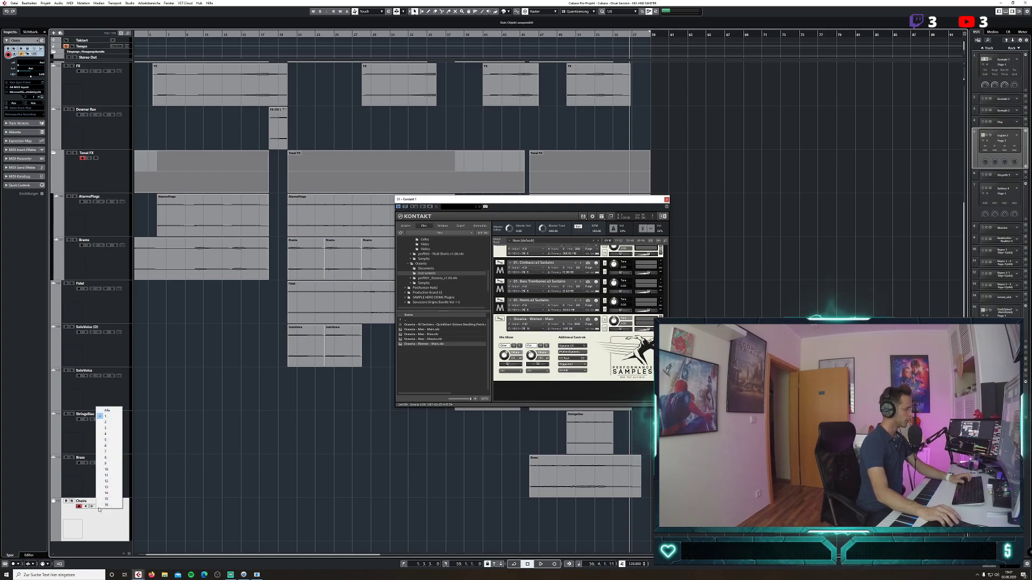
pyautogui.click(107, 471)
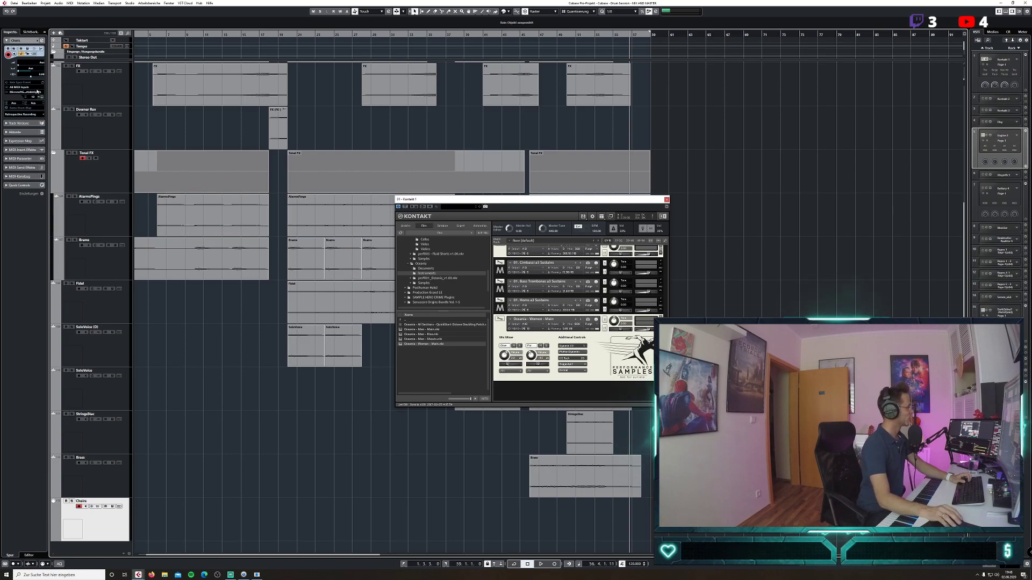
pyautogui.click(35, 92)
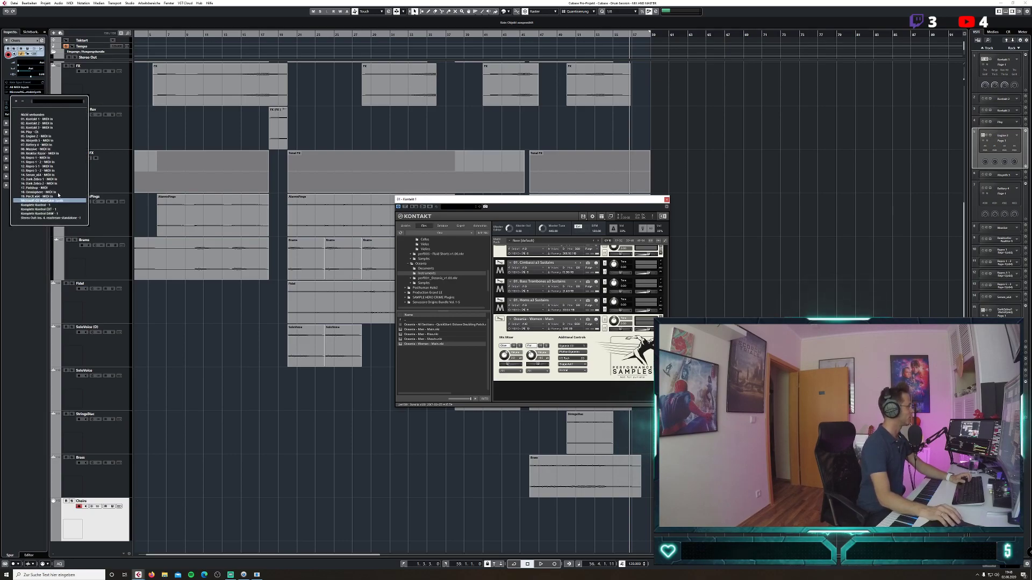
pyautogui.click(43, 119)
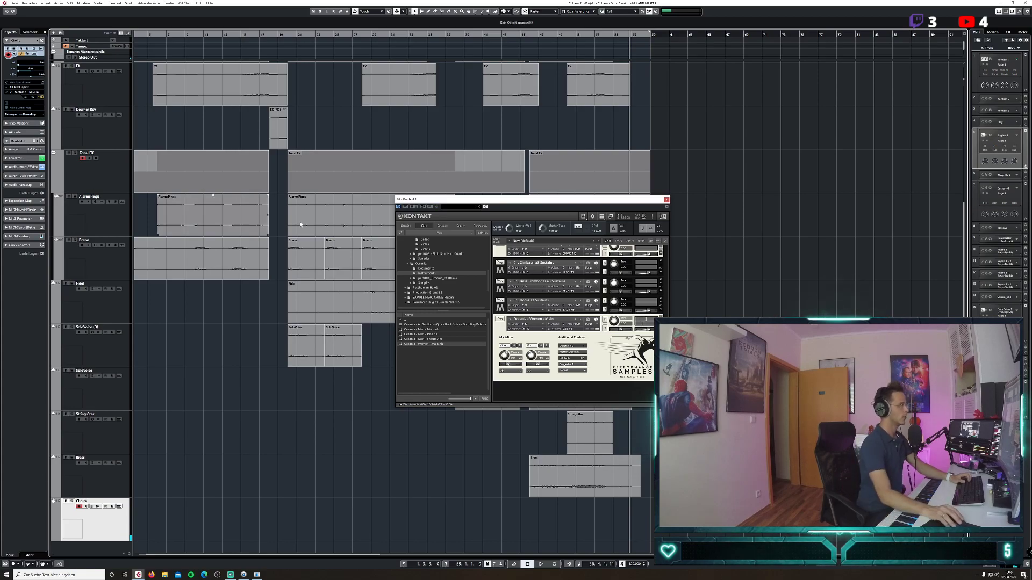
# Play briefly from just before bar 45 to try out the choir sound, then close the Kontakt window.
pyautogui.click(519, 36)
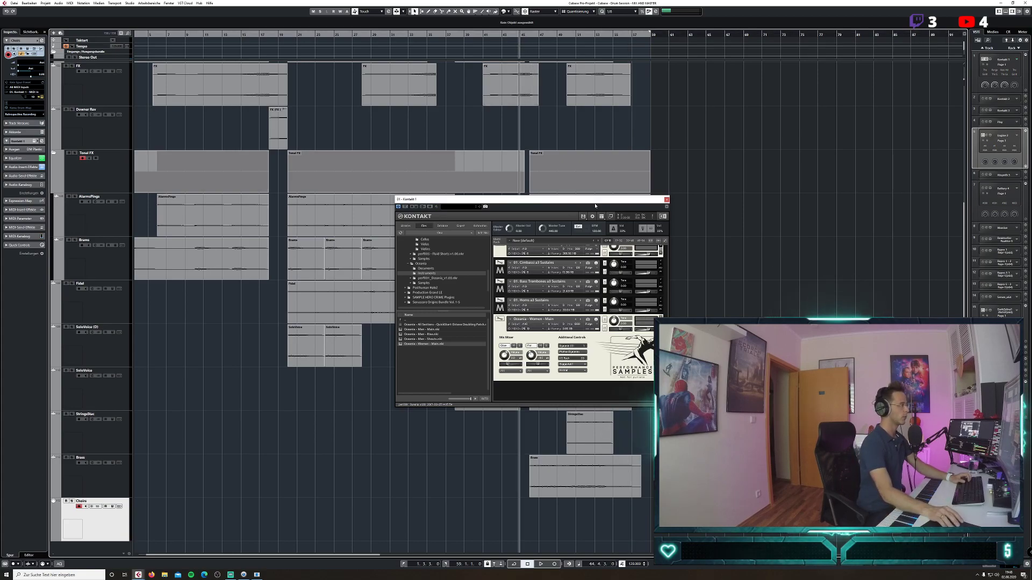
pyautogui.moveTo(595, 206); pyautogui.dragTo(888, 87)
pyautogui.press('space')
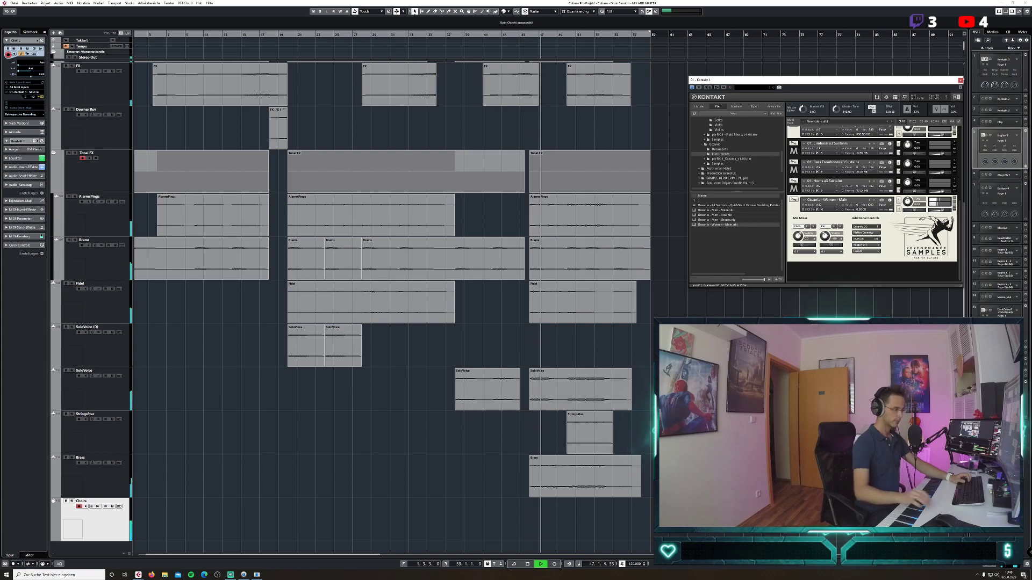
pyautogui.press('space')
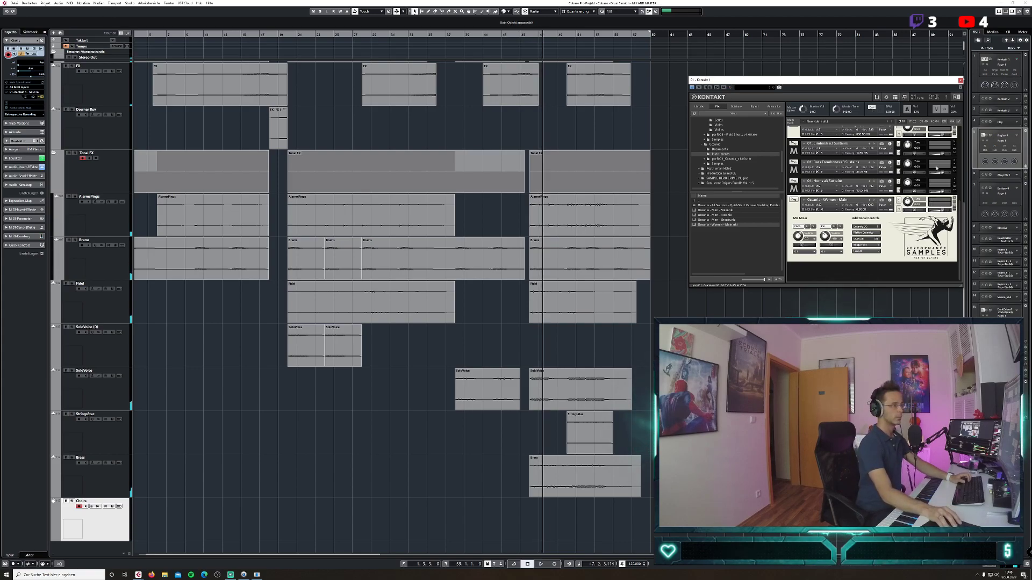
pyautogui.moveTo(921, 80); pyautogui.dragTo(691, 99)
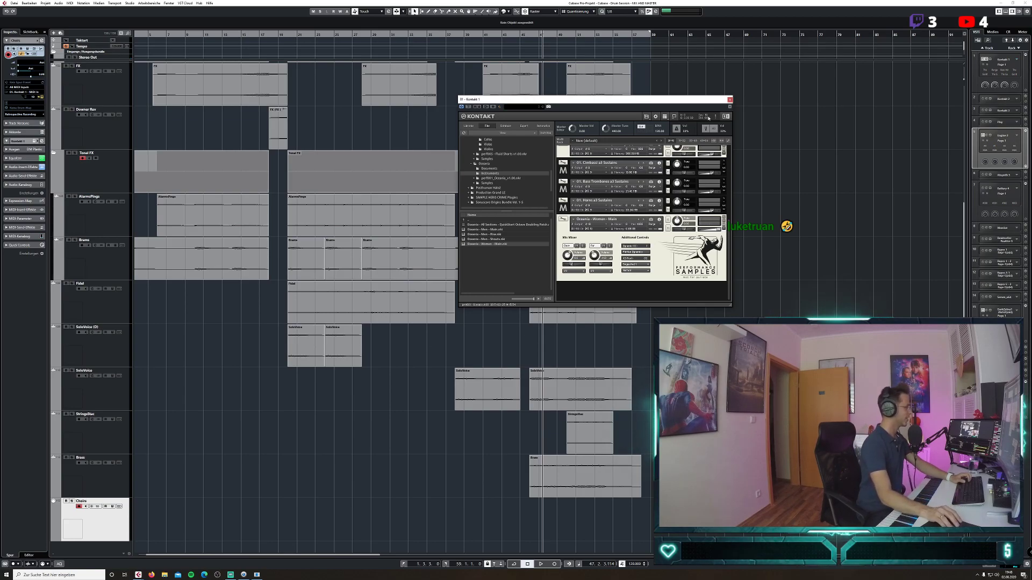
pyautogui.click(729, 99)
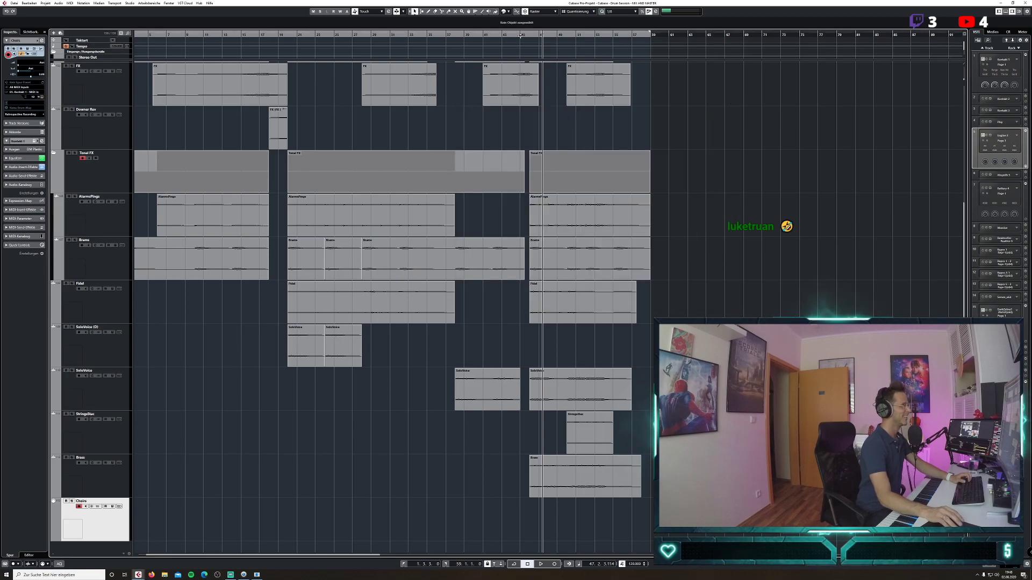
# Perform the choir line from just before bar 45 and insert it on the Choirs track with MIDI Retrospective Recording from all MIDI inputs.
pyautogui.click(520, 35)
pyautogui.press('space')
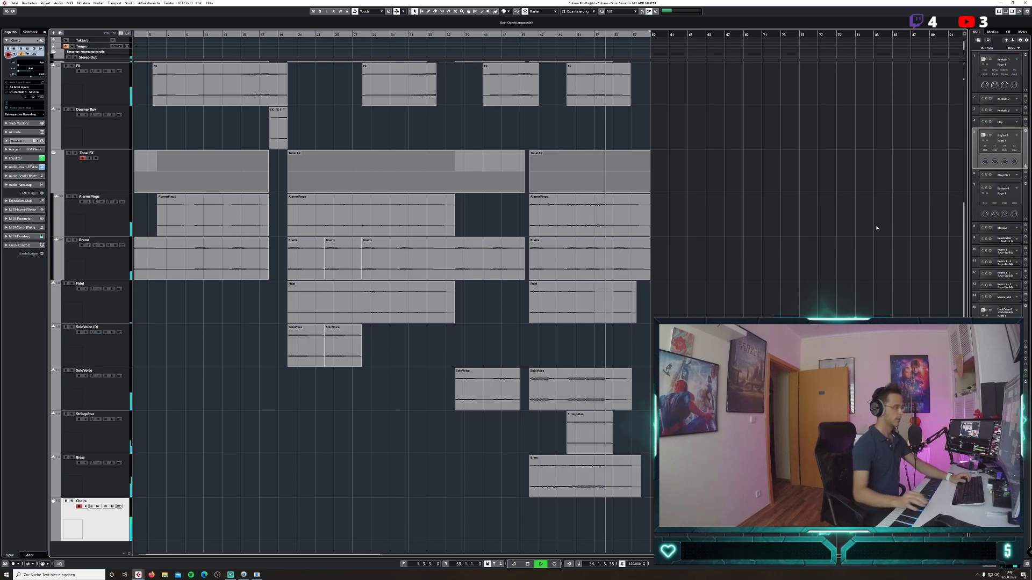
pyautogui.press('space')
pyautogui.click(115, 2)
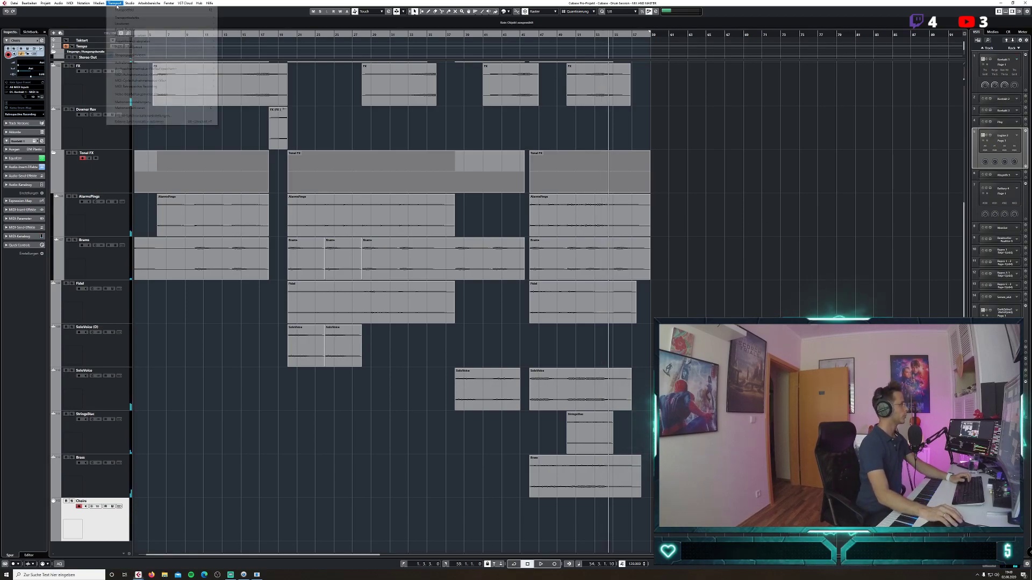
pyautogui.moveTo(155, 89)
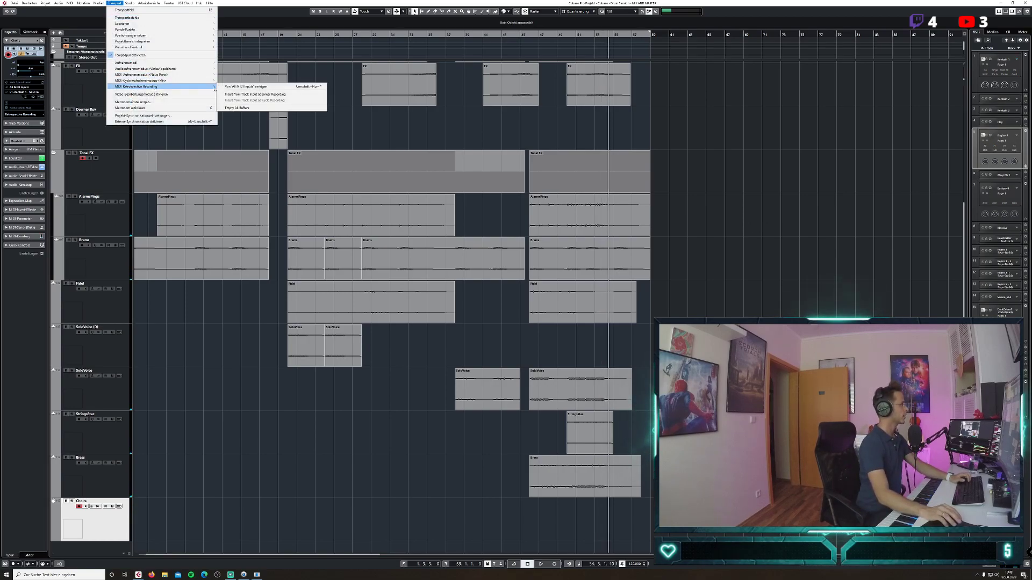
pyautogui.click(258, 87)
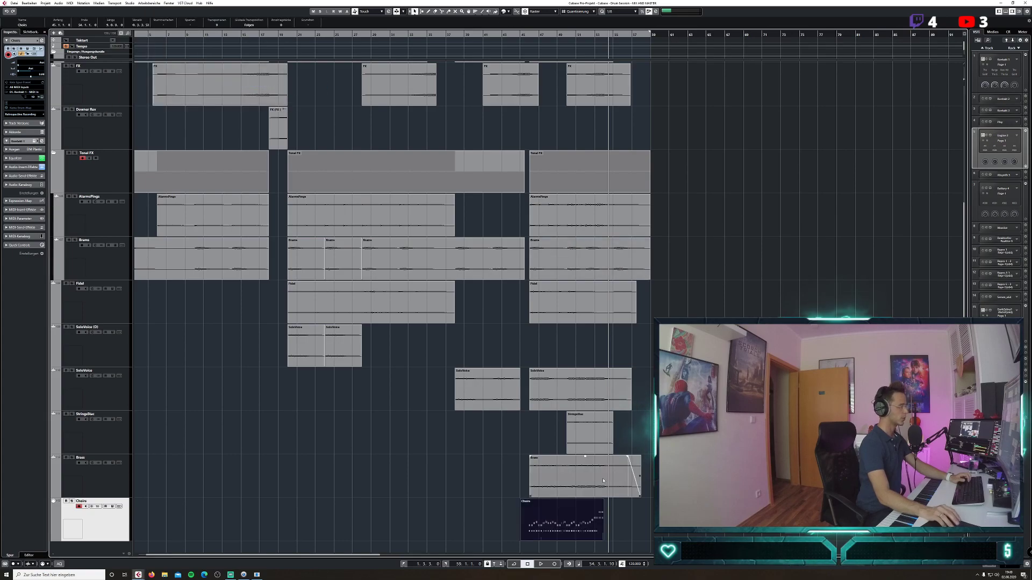
# Open the recorded Choirs part in the key editor at bar 46 and quantize all of its notes.
pyautogui.doubleClick(581, 507)
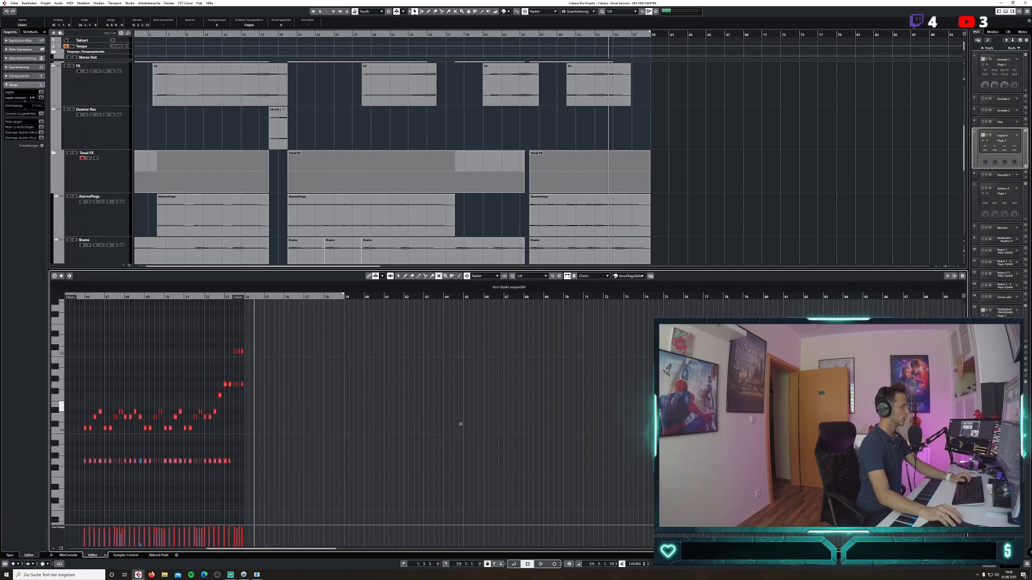
pyautogui.click(84, 299)
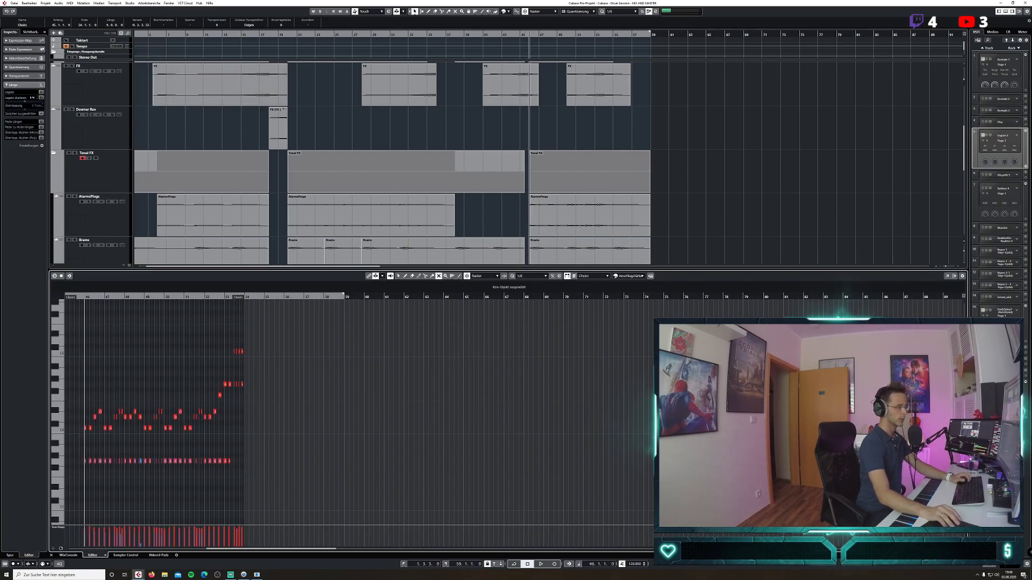
pyautogui.press('h')
pyautogui.press('h')
pyautogui.press('h')
pyautogui.press('h')
pyautogui.press('h')
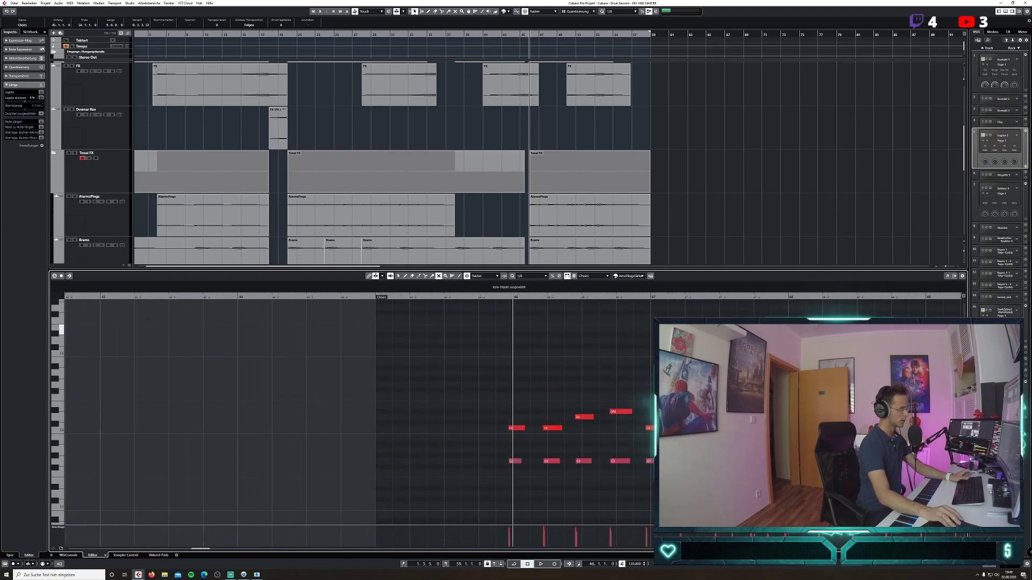
pyautogui.hotkey('ctrl', 'a')
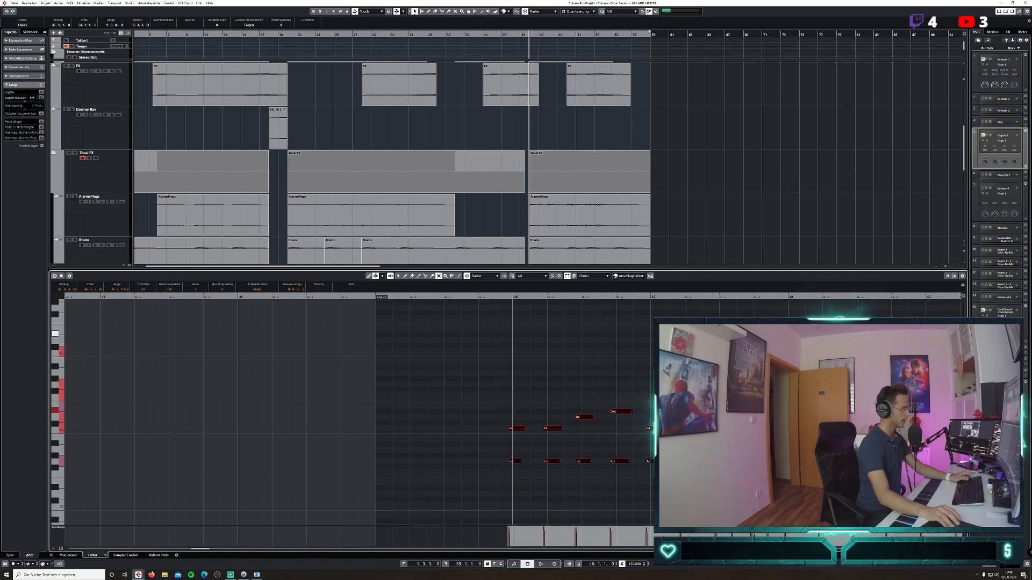
pyautogui.press('q')
# Play the quantized choir part from just before bar 46 and follow its notes through the key editor.
pyautogui.click(479, 297)
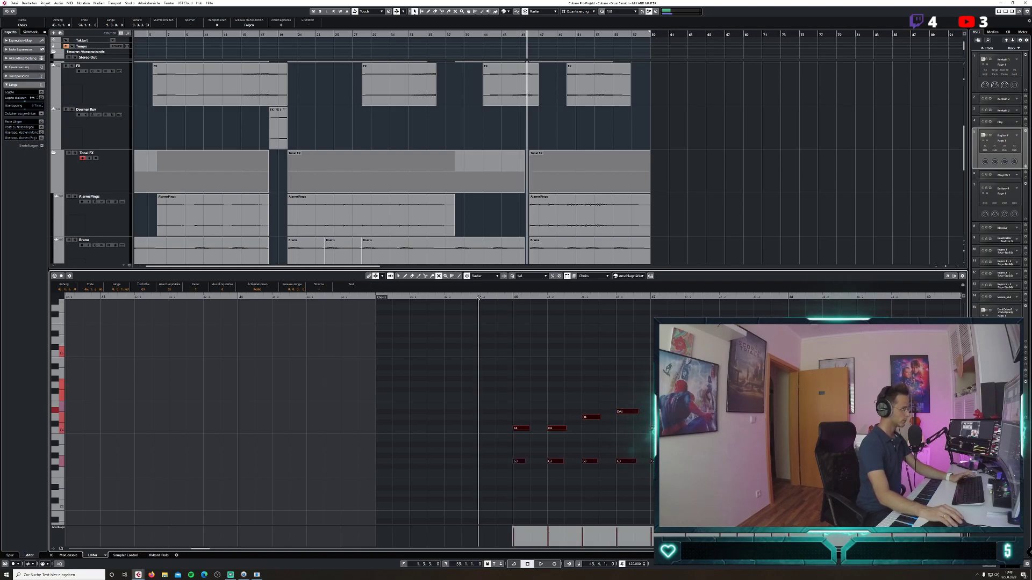
pyautogui.press('space')
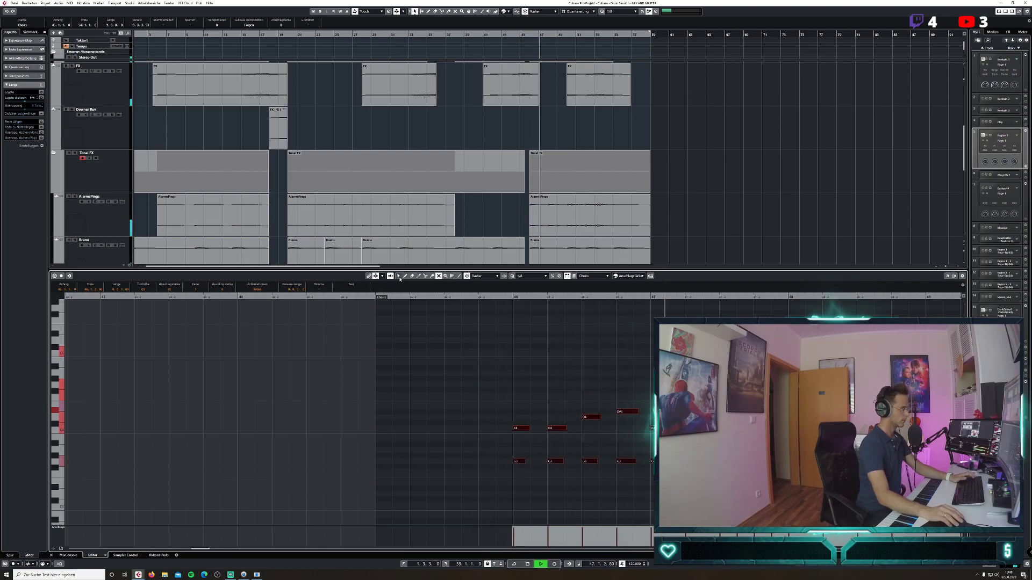
pyautogui.hscroll(5, 303, 371)
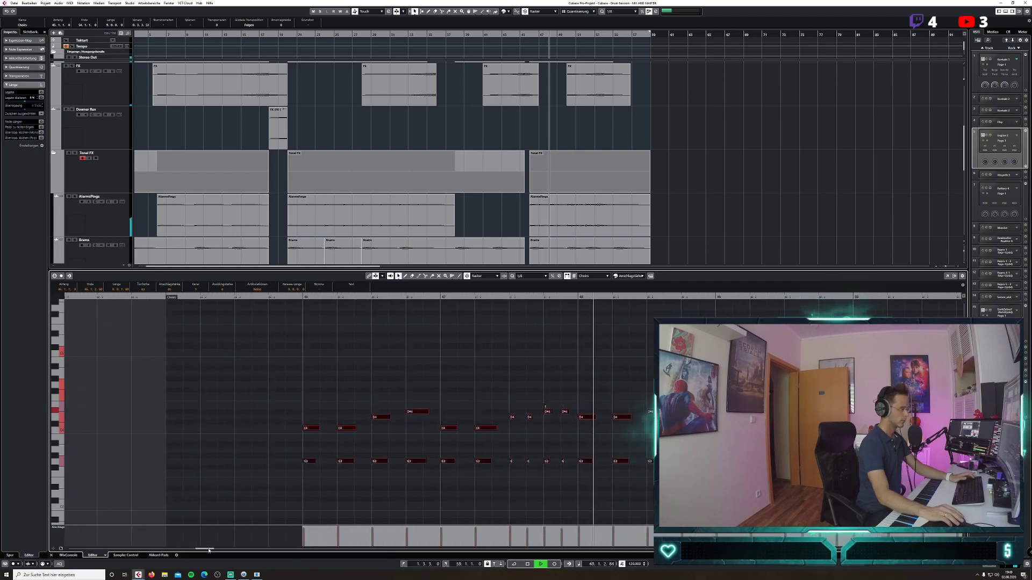
pyautogui.click(320, 461)
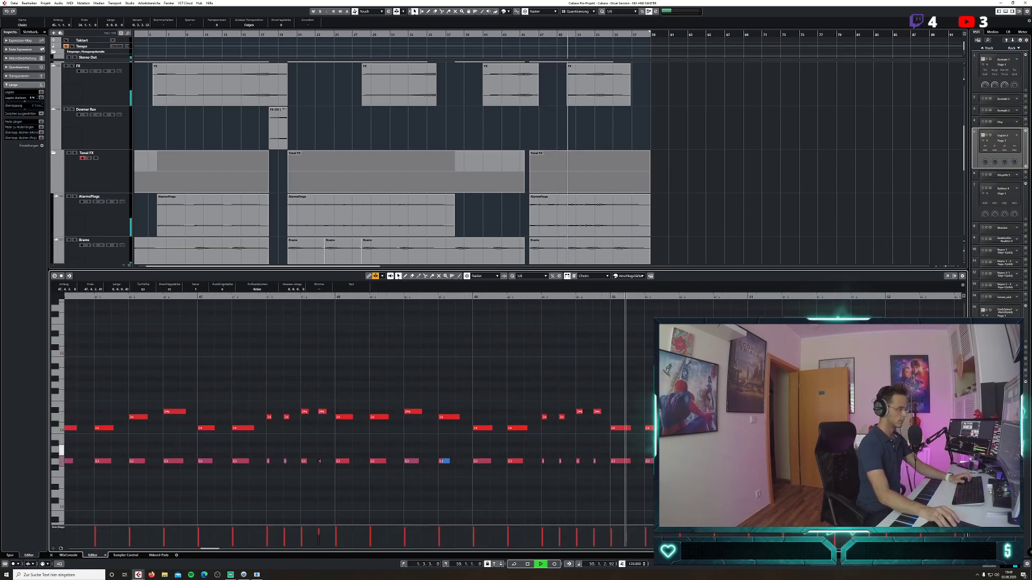
pyautogui.hscroll(4, 229, 550)
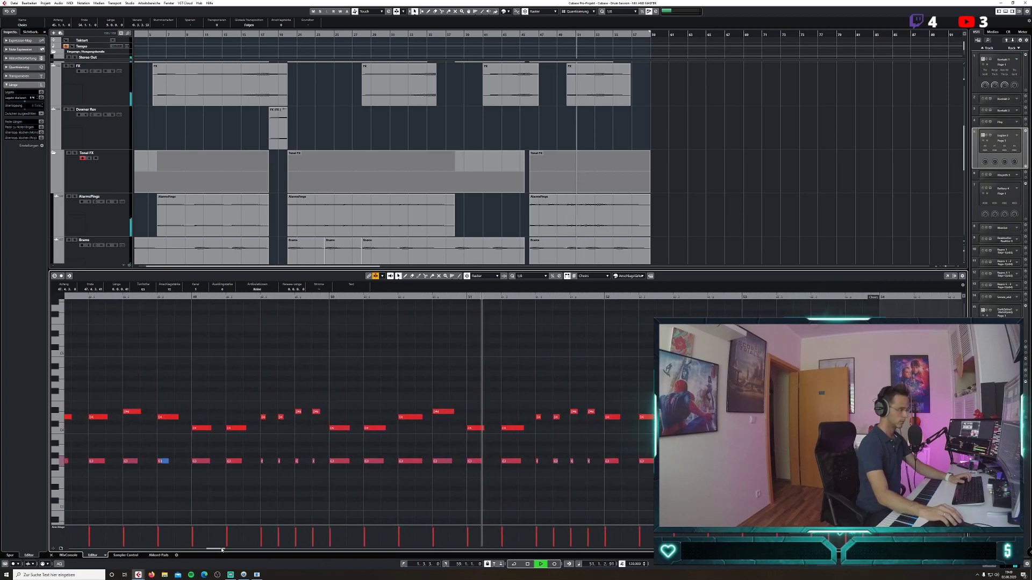
pyautogui.press('space')
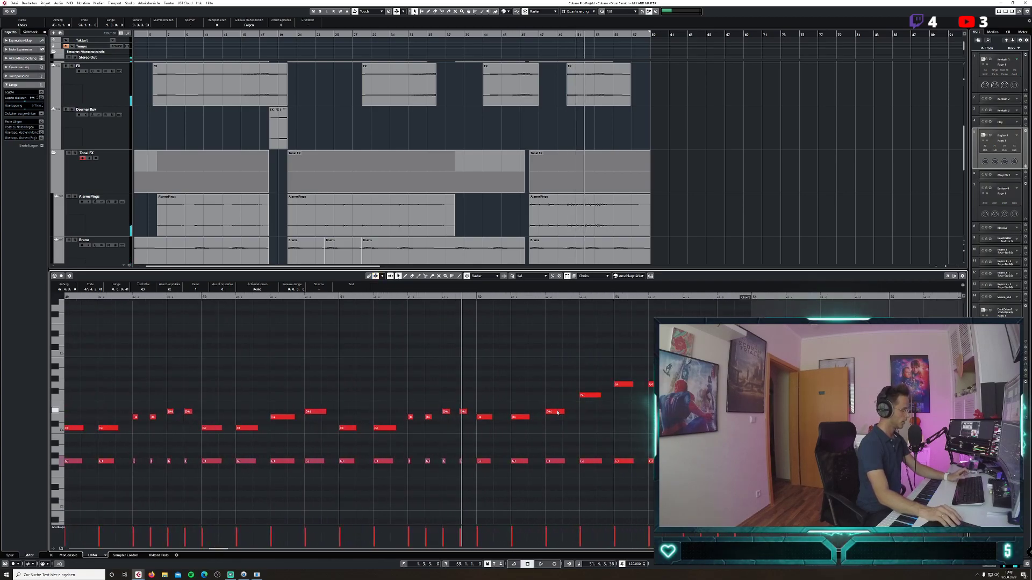
# Nudge all choir notes slightly earlier using a 1/128 quantize value, and play them from just before bar 46.
pyautogui.hotkey('ctrl', 'a')
pyautogui.click(491, 278)
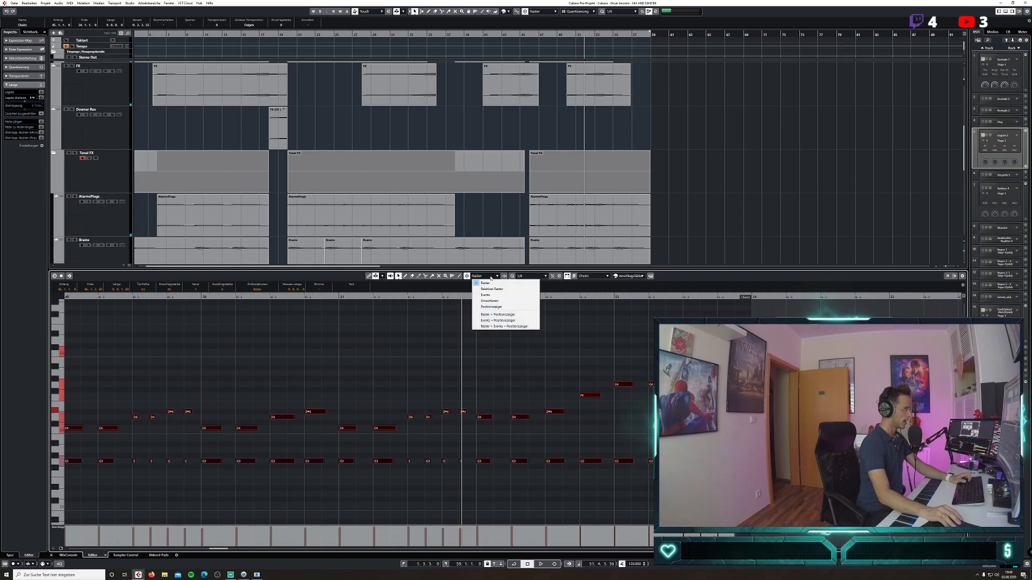
pyautogui.click(531, 276)
pyautogui.click(531, 276)
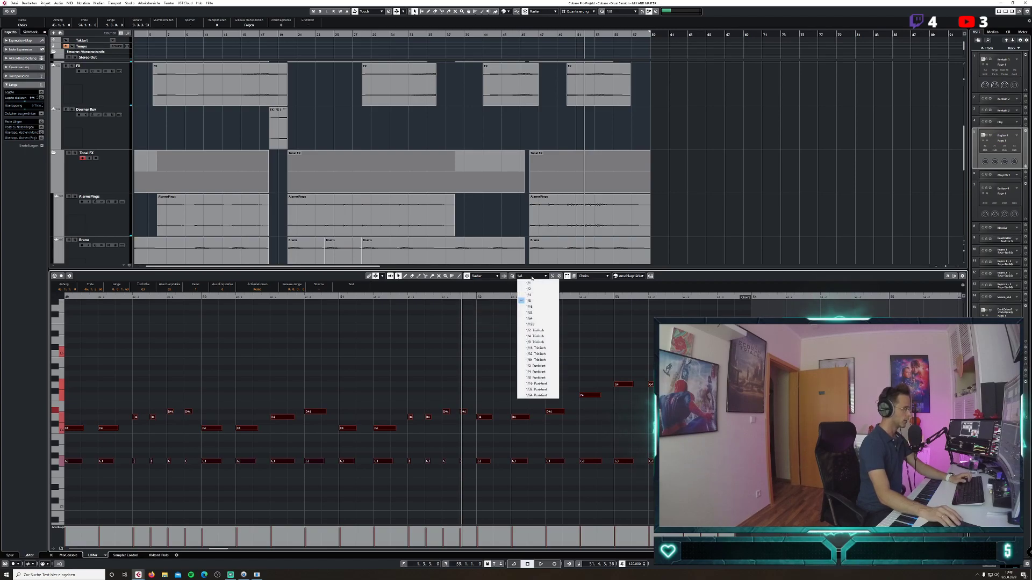
pyautogui.click(531, 324)
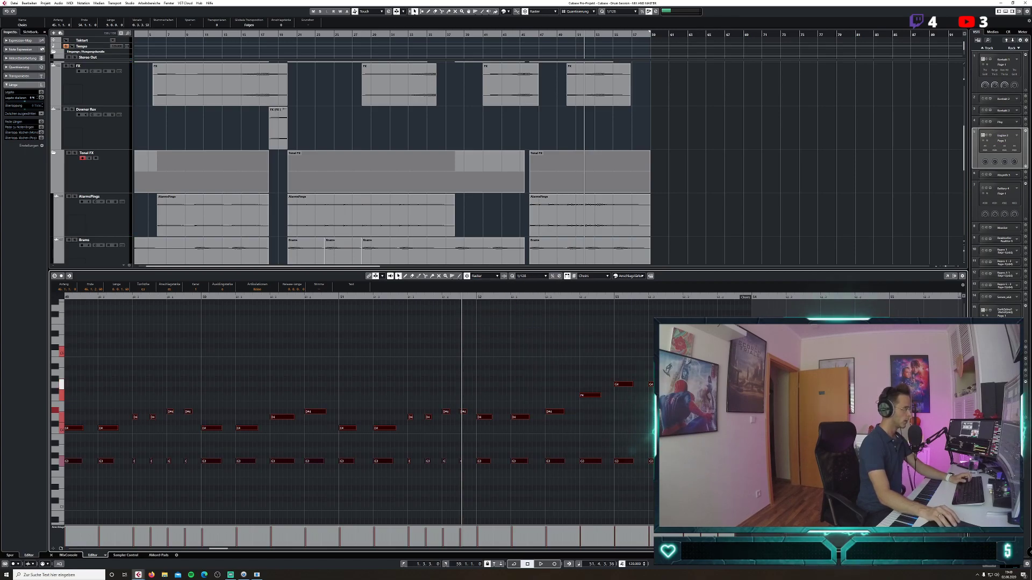
pyautogui.hotkey('ctrl', 'Left')
pyautogui.hotkey('ctrl', 'Left')
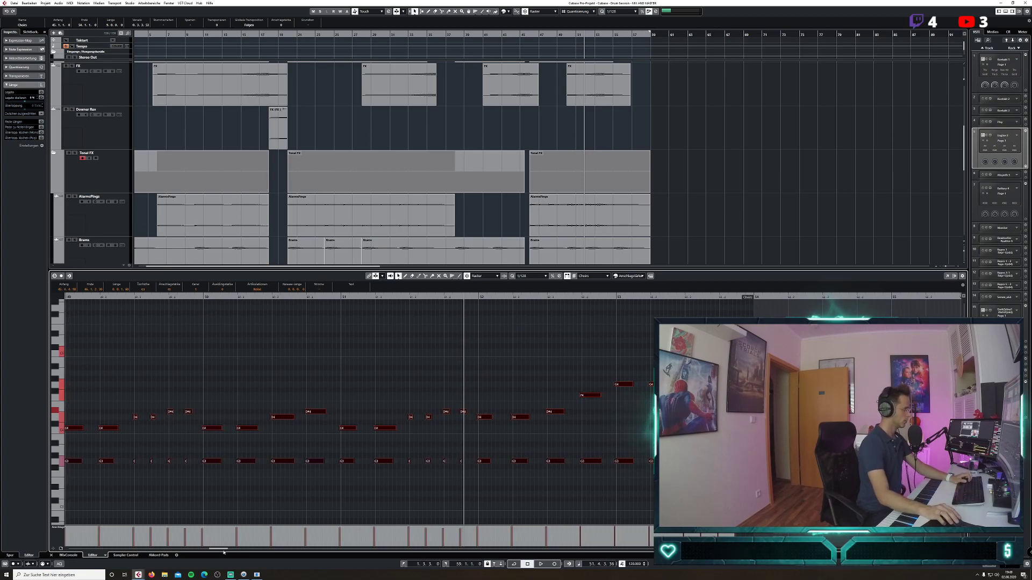
pyautogui.hscroll(-3, 217, 540)
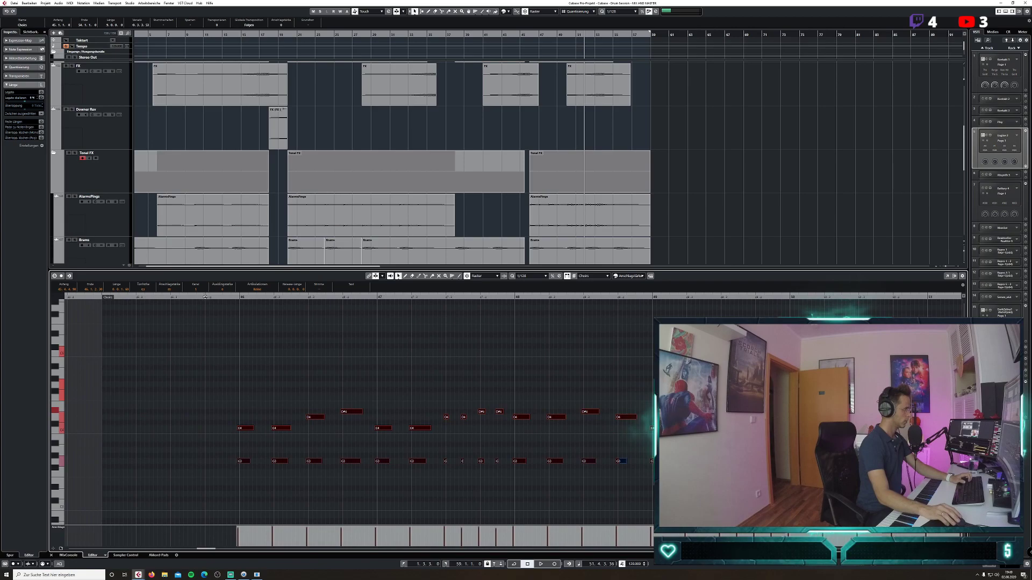
pyautogui.click(177, 296)
pyautogui.press('space')
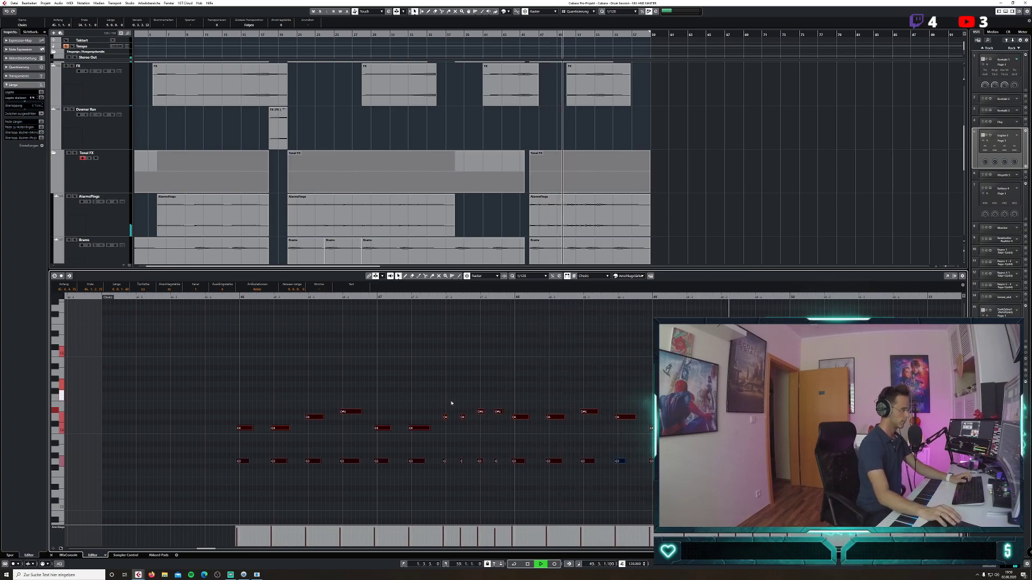
# Set the quantize value to 1/1, snap only the first two choir notes to bar 46, and stop playback.
pyautogui.click(529, 276)
pyautogui.click(524, 282)
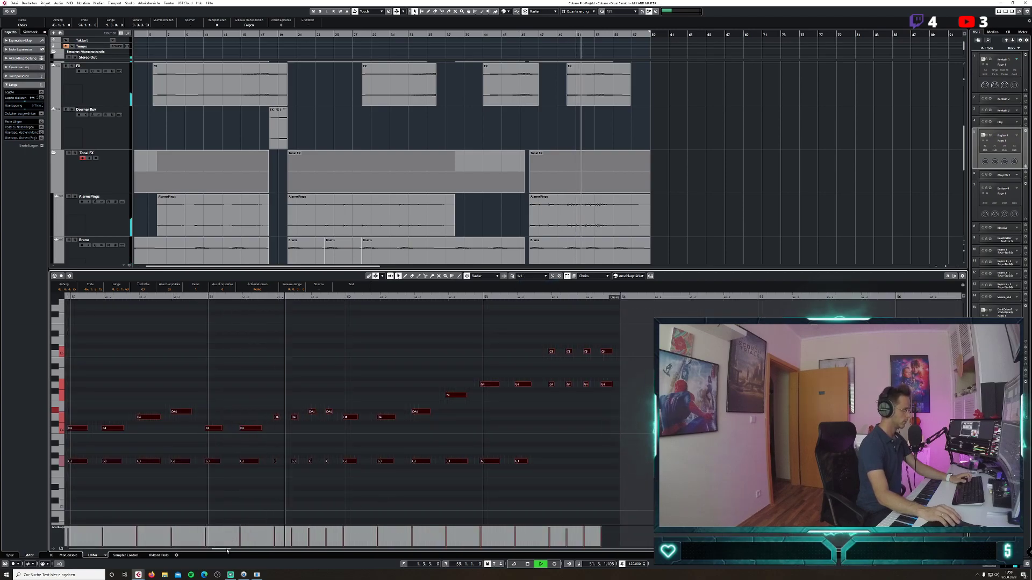
pyautogui.moveTo(226, 549); pyautogui.dragTo(206, 549)
pyautogui.moveTo(461, 422); pyautogui.dragTo(492, 464)
pyautogui.press('q')
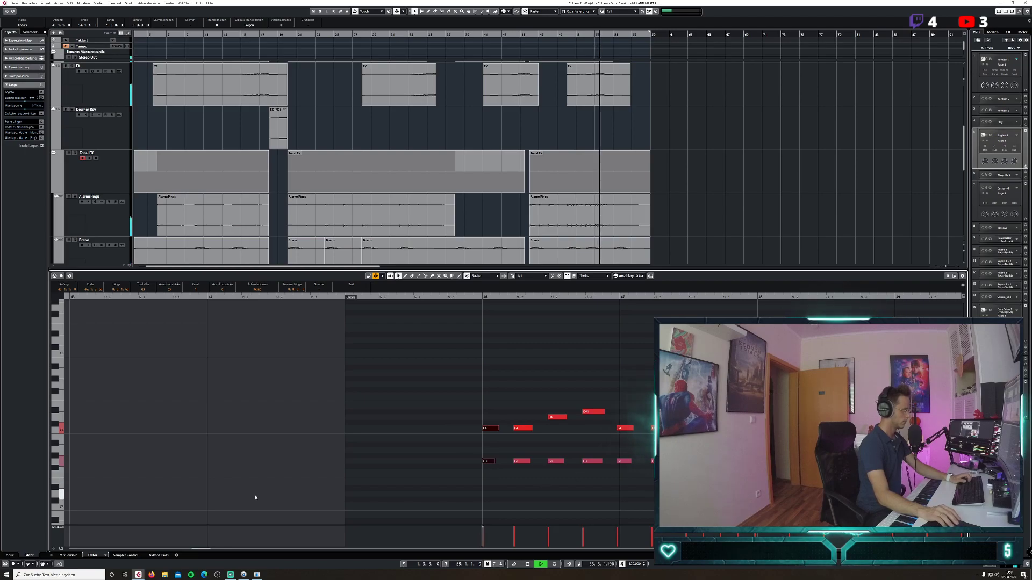
pyautogui.press('space')
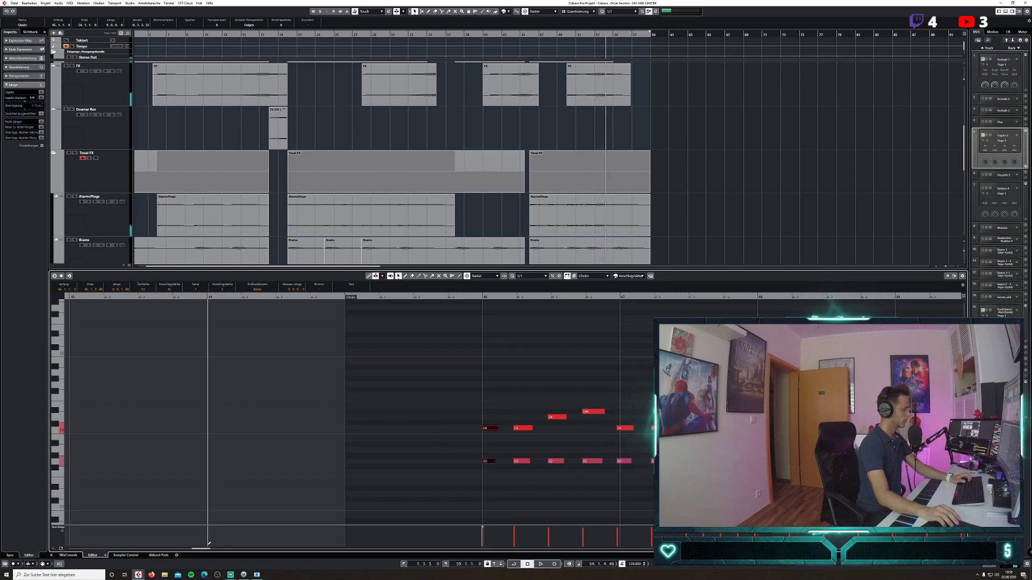
# Play the choir part from bar 46 and show the MixConsole maximized.
pyautogui.moveTo(208, 549); pyautogui.dragTo(214, 549)
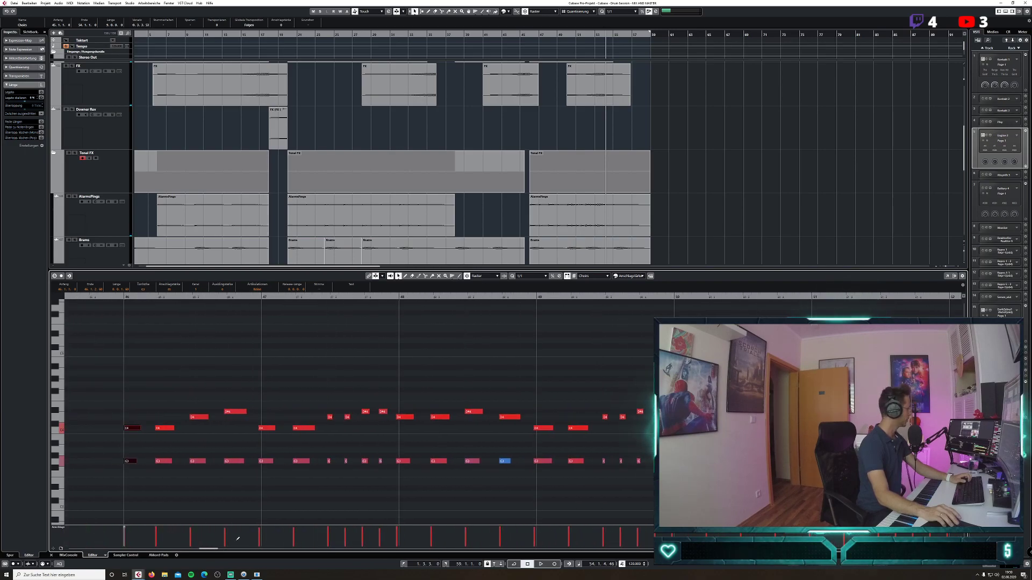
pyautogui.click(92, 297)
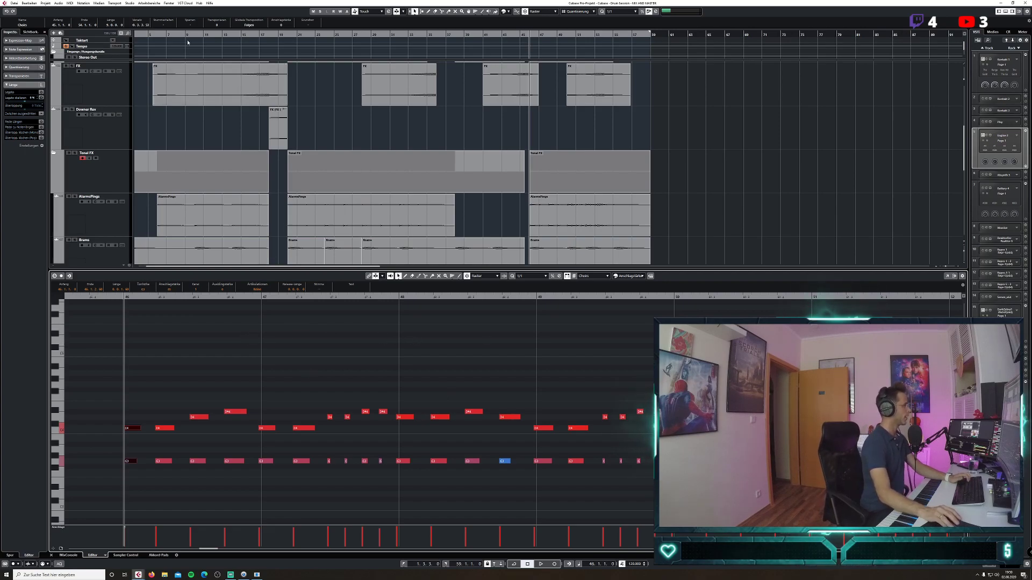
pyautogui.click(130, 4)
pyautogui.click(142, 9)
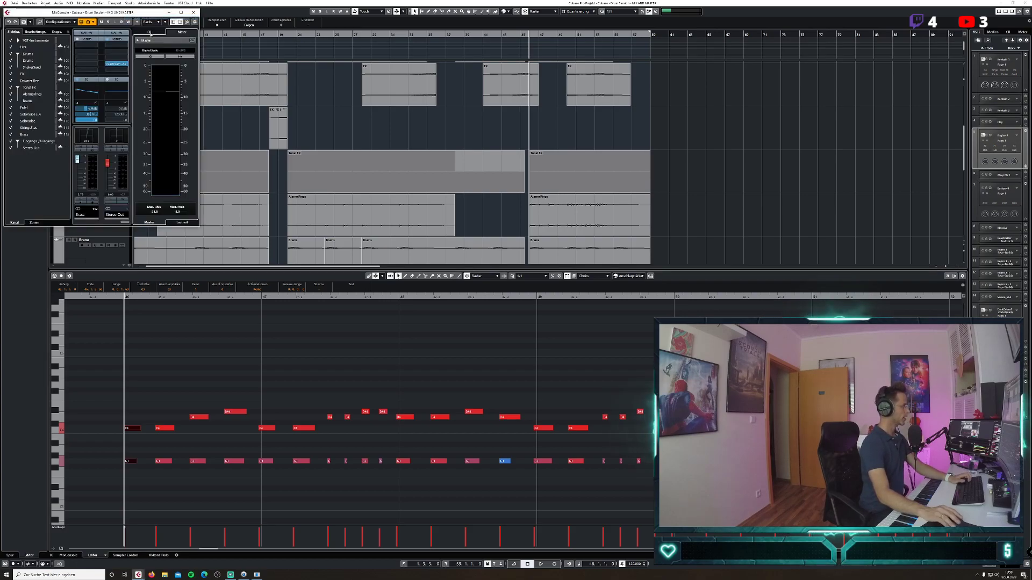
pyautogui.moveTo(127, 222); pyautogui.dragTo(62, 217)
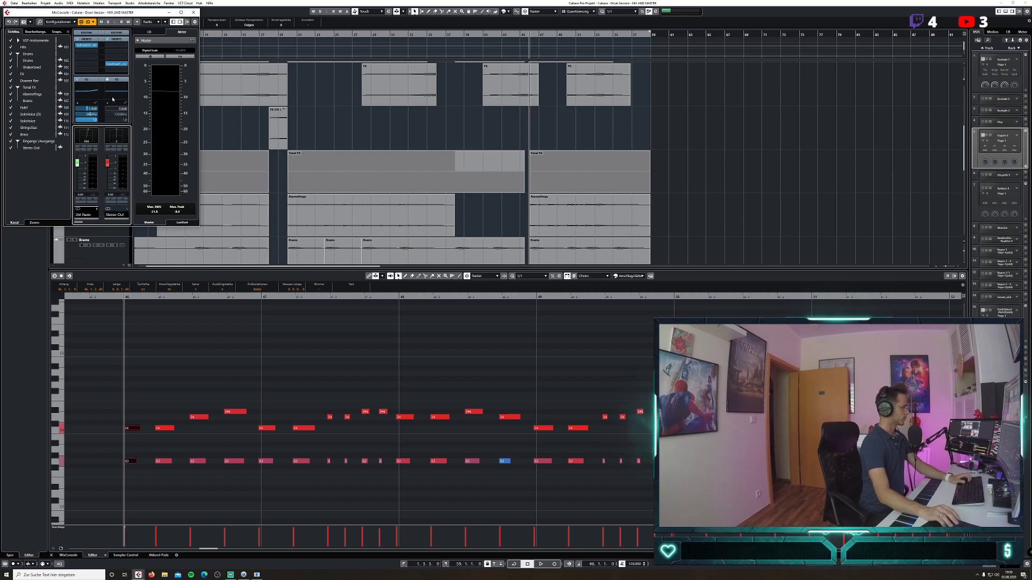
pyautogui.press('space')
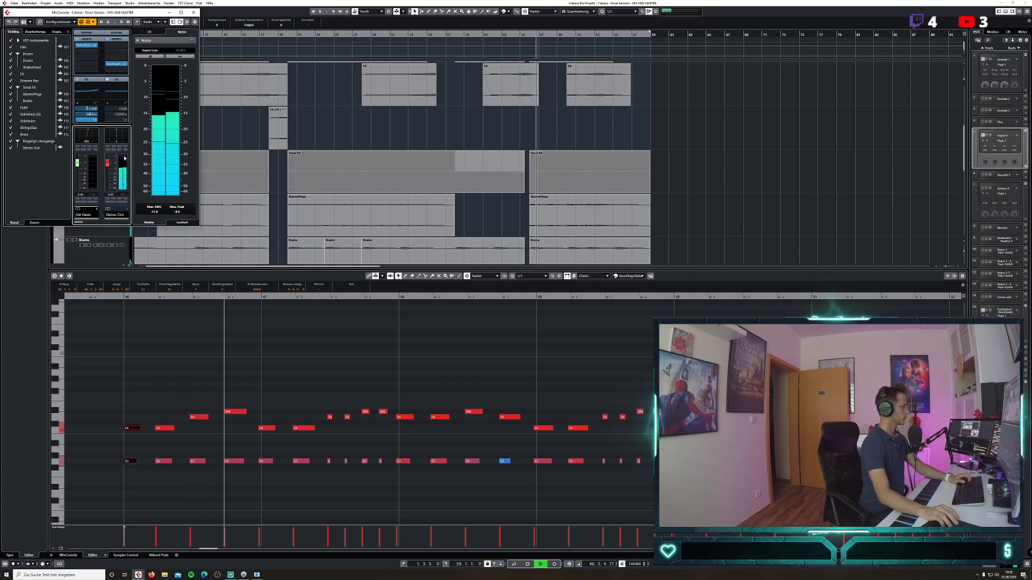
pyautogui.click(181, 12)
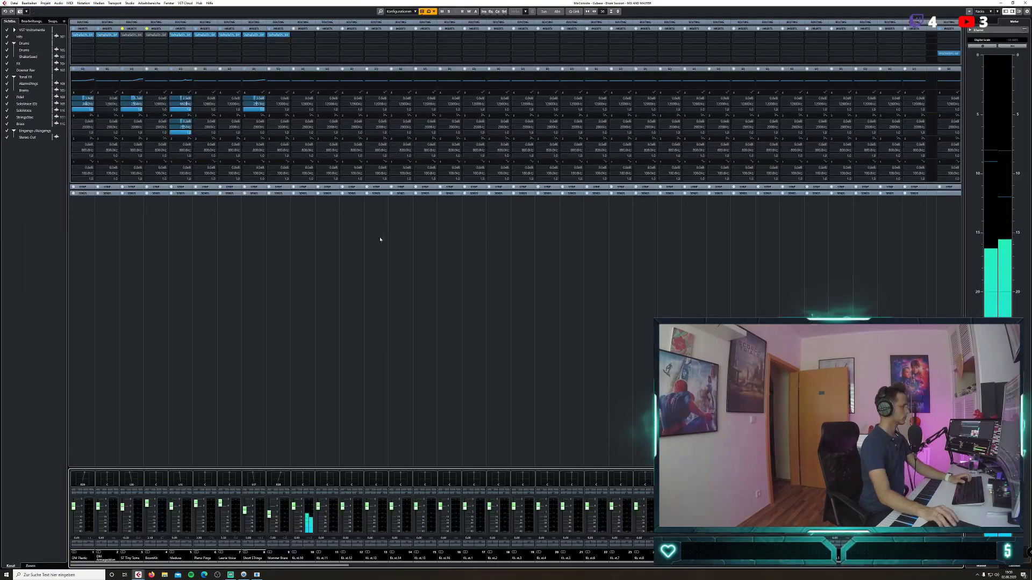
# Copy the Monster Brass channel's insert effect to the adjacent choir output channel and lower that channel's volume slightly.
pyautogui.click(294, 509)
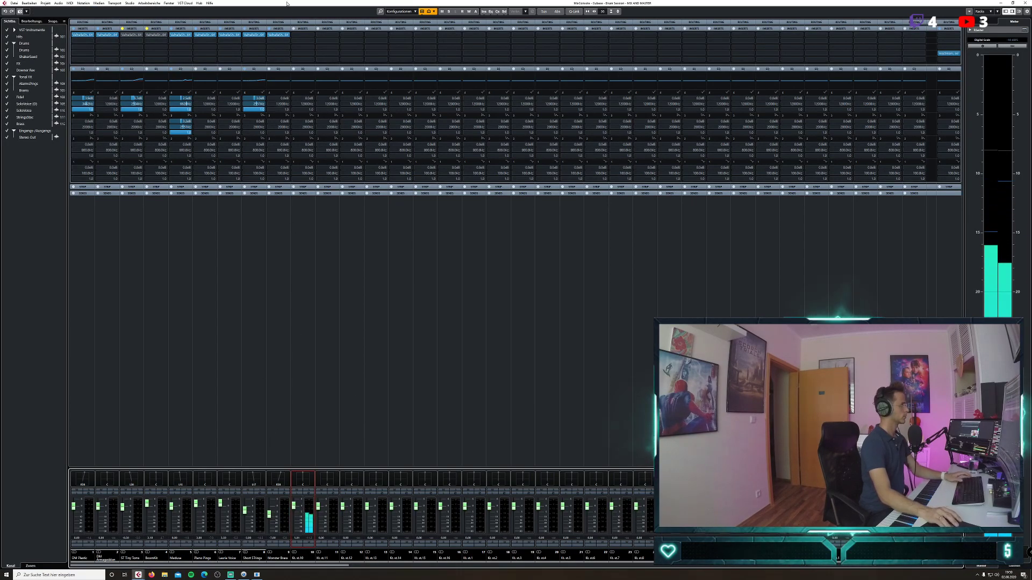
pyautogui.moveTo(279, 34); pyautogui.dragTo(302, 38)
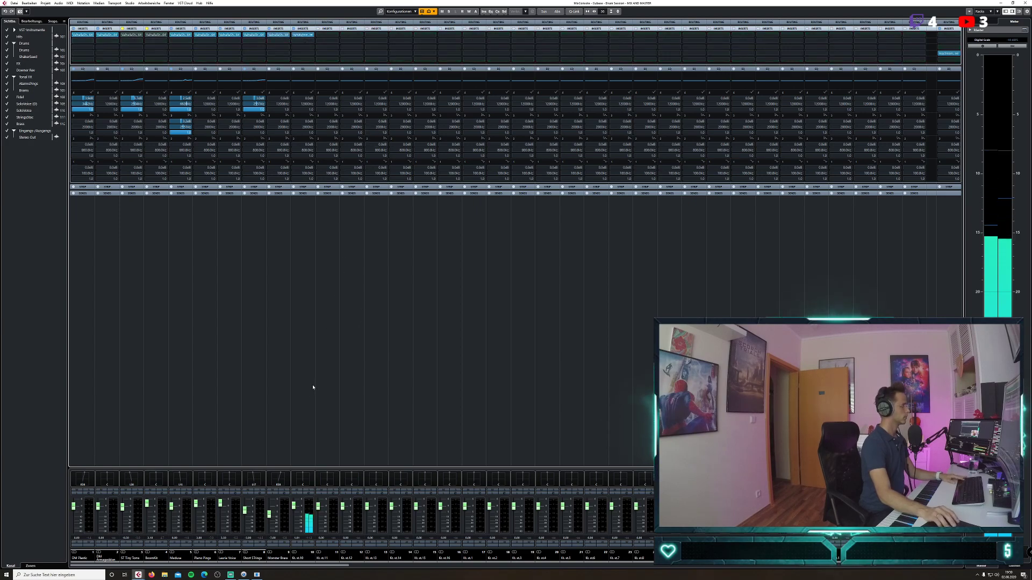
pyautogui.moveTo(294, 506); pyautogui.dragTo(294, 509)
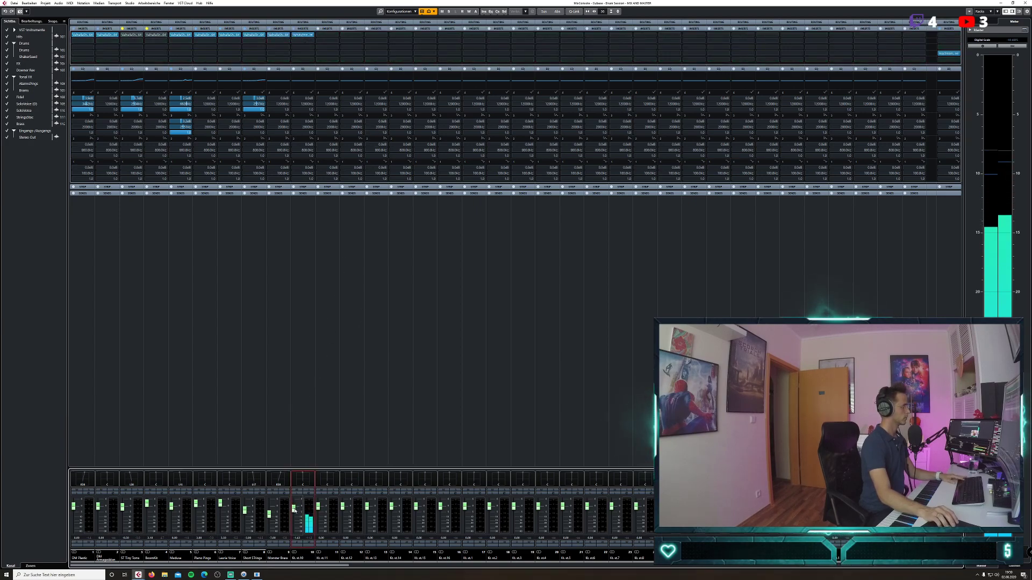
# Rename the choir's output channel to Choir and restore the MixConsole to its smaller window.
pyautogui.doubleClick(301, 558)
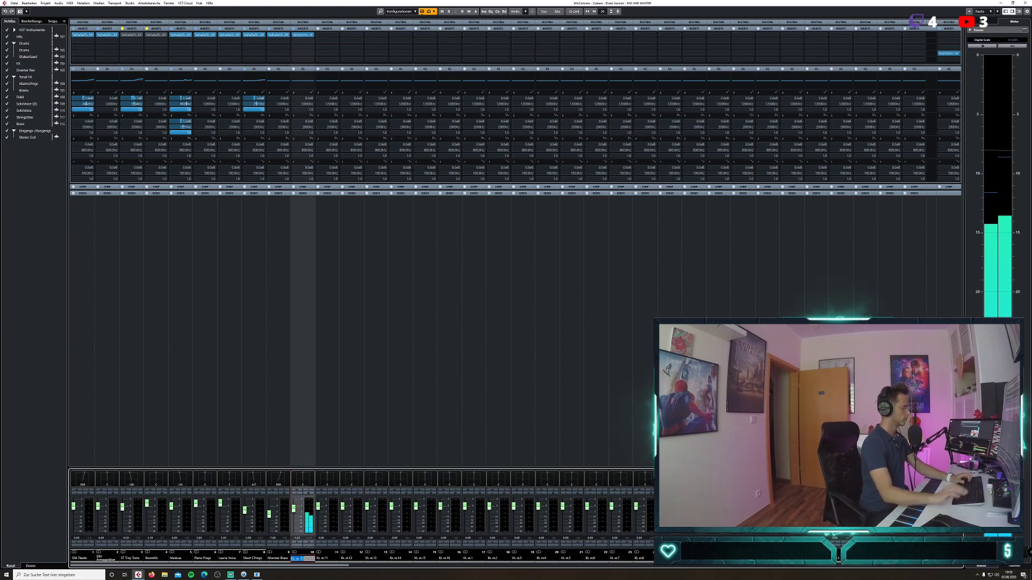
pyautogui.write('Choir')
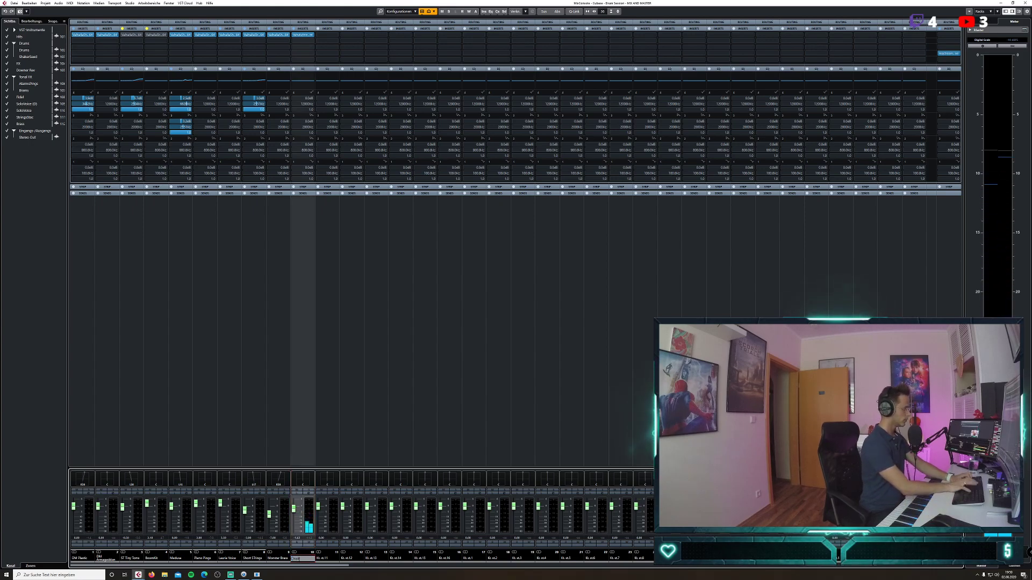
pyautogui.press('Return')
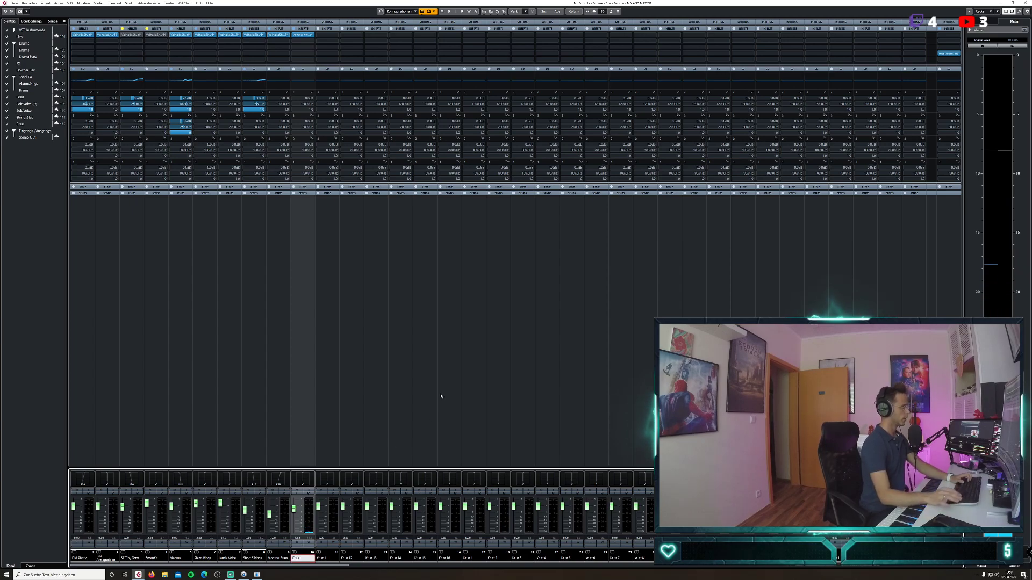
pyautogui.click(1013, 4)
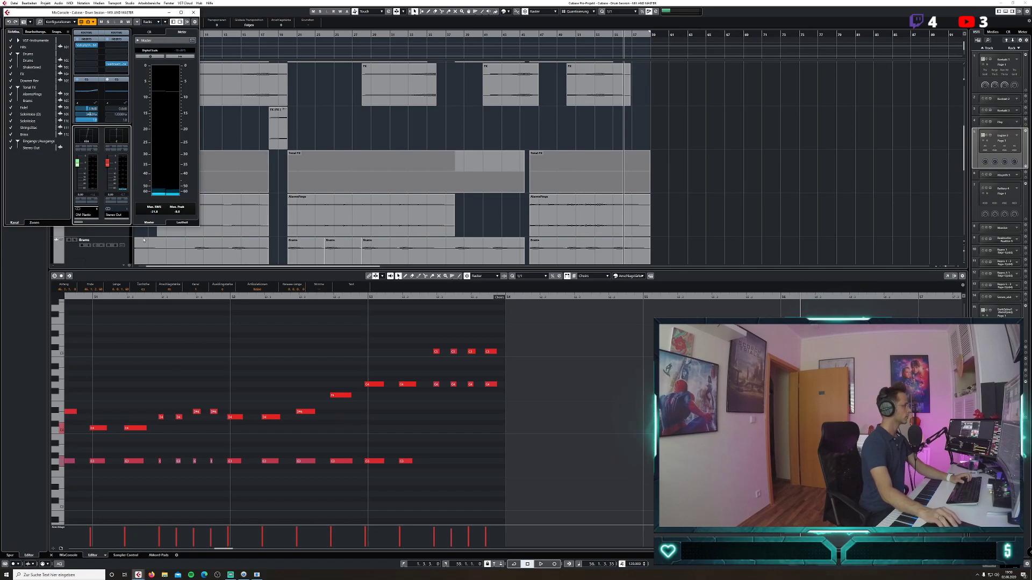
pyautogui.moveTo(71, 167); pyautogui.dragTo(50, 165)
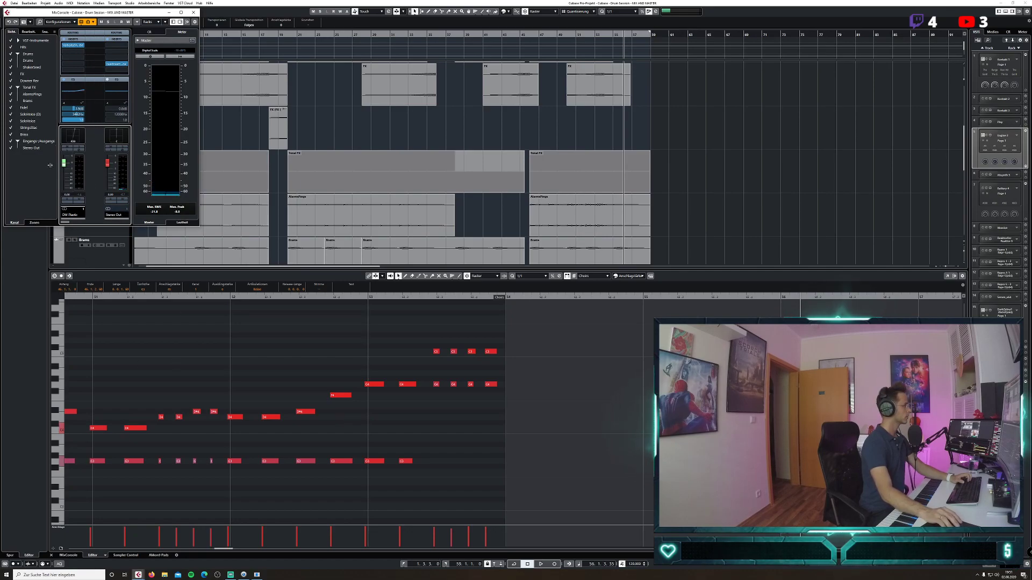
# Close the key editor, play the arrangement from bar 45, and reopen the MixConsole maximized.
pyautogui.click(54, 559)
pyautogui.click(519, 35)
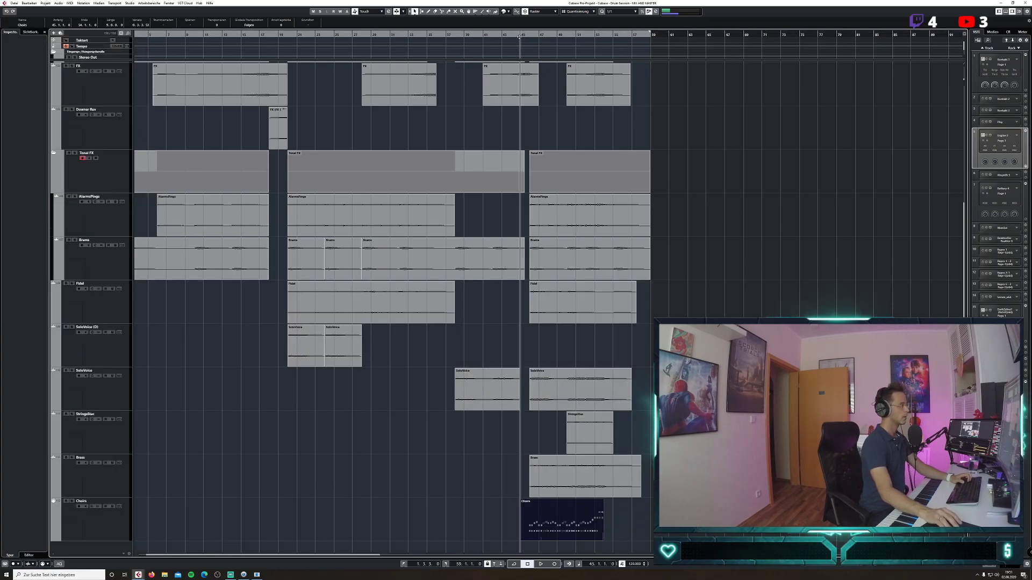
pyautogui.click(130, 3)
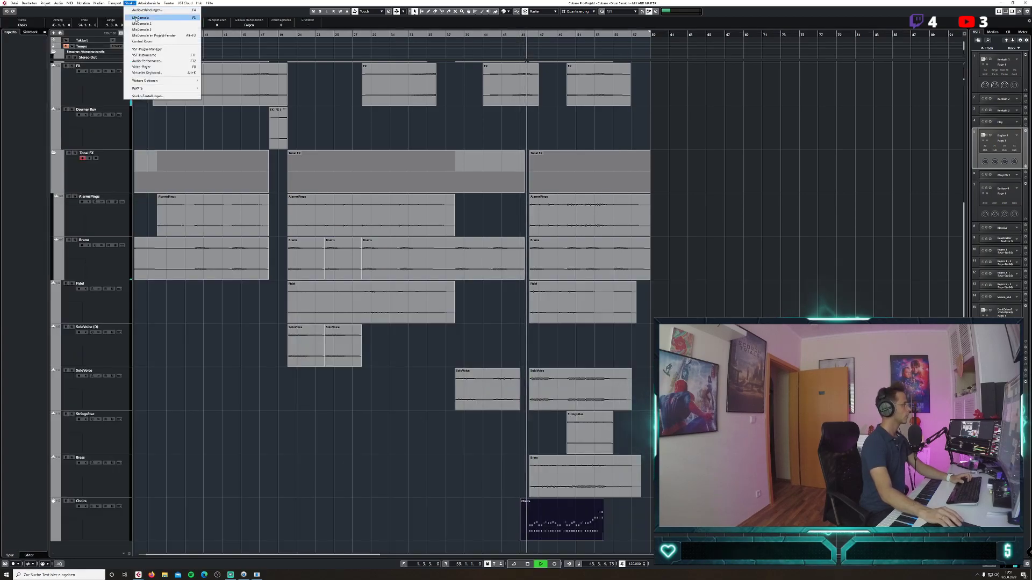
pyautogui.click(145, 12)
pyautogui.click(182, 12)
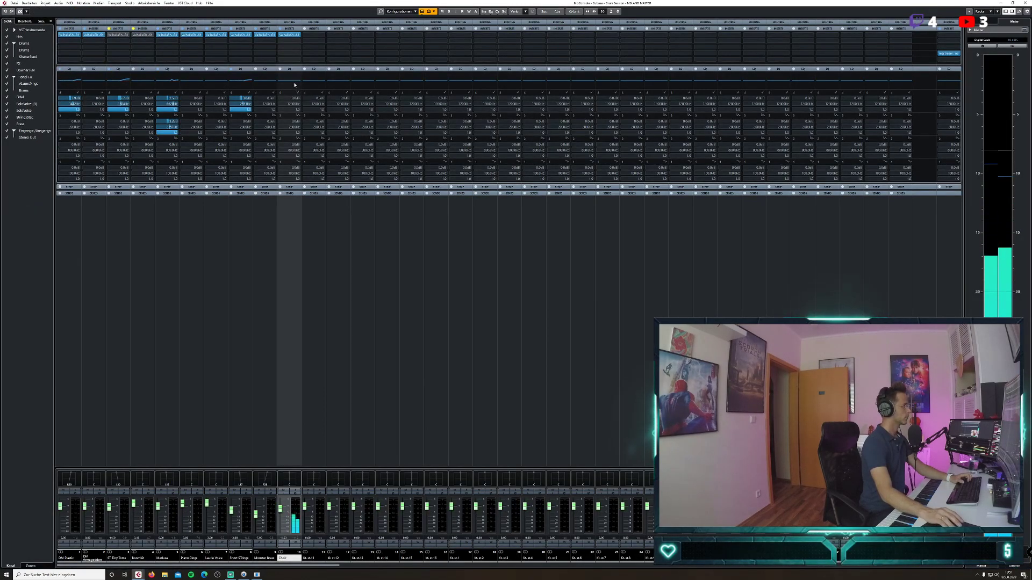
# Boost the high frequencies in the Choir channel's EQ, then close the MixConsole and return the stopped playback position to bar 45.
pyautogui.click(295, 82)
pyautogui.moveTo(320, 81); pyautogui.dragTo(310, 76)
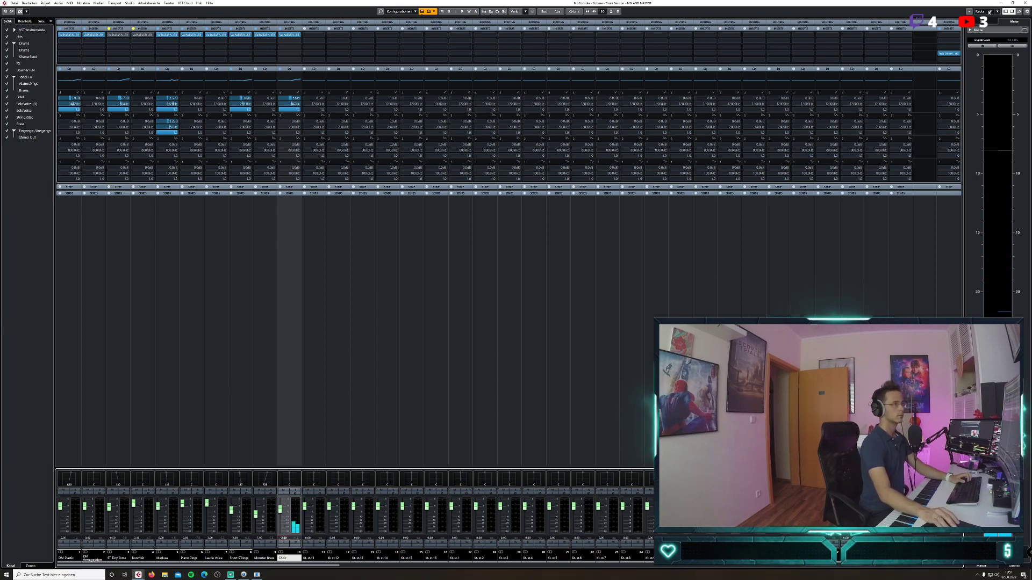
pyautogui.click(1023, 5)
pyautogui.press('space')
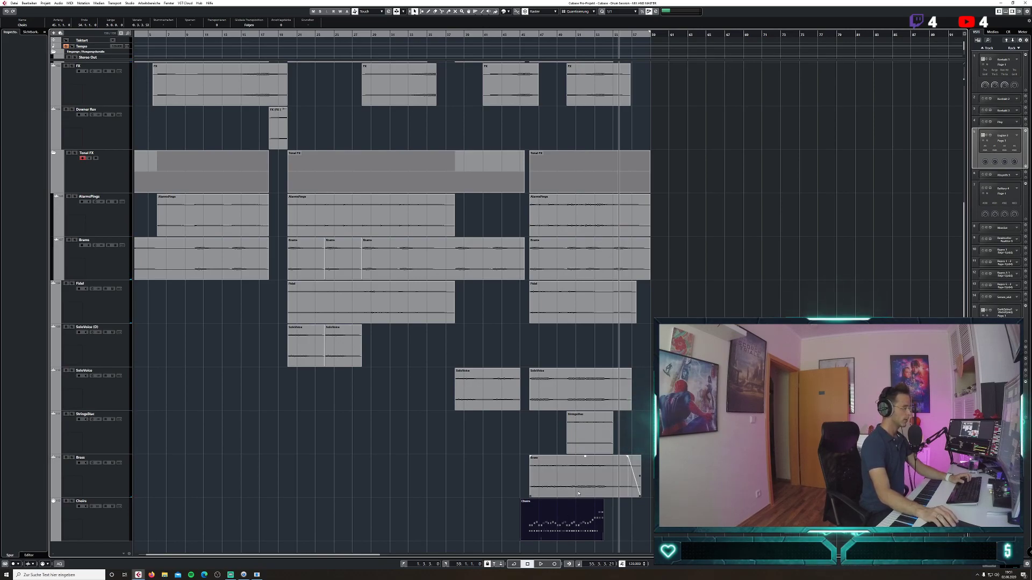
pyautogui.click(524, 35)
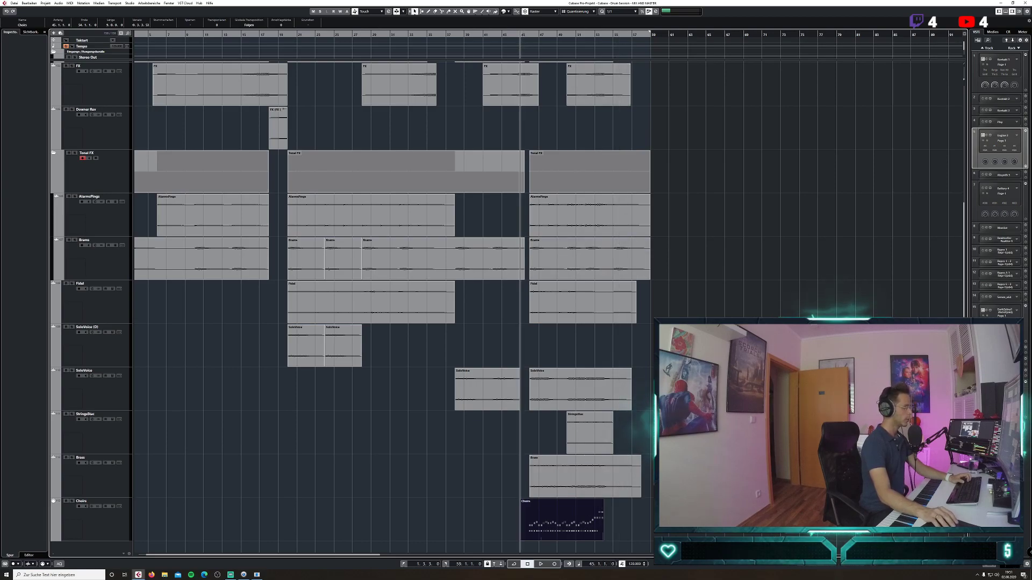
# Play the final section, then render the Choirs part in place with the current settings.
pyautogui.press('space')
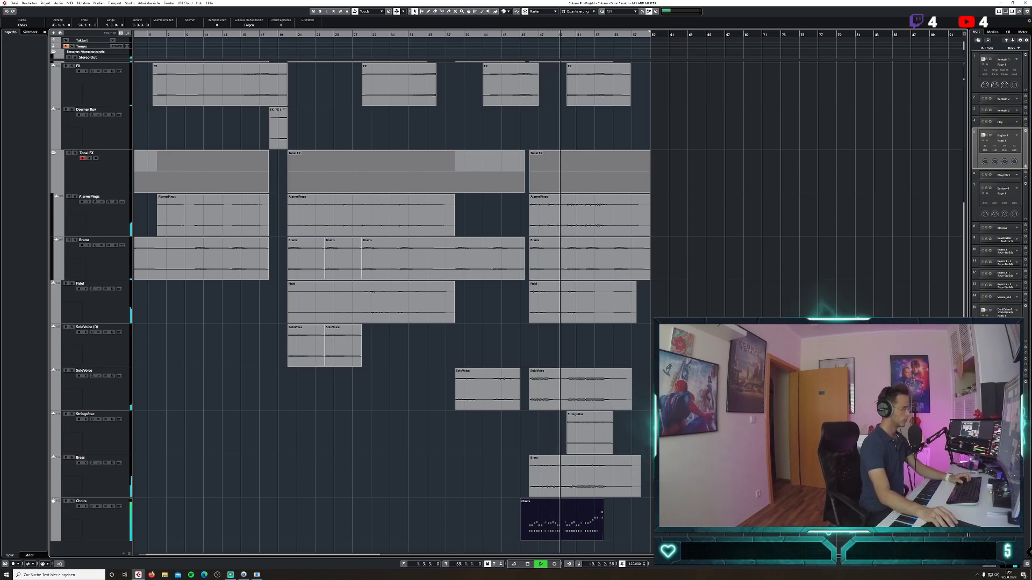
pyautogui.press('space')
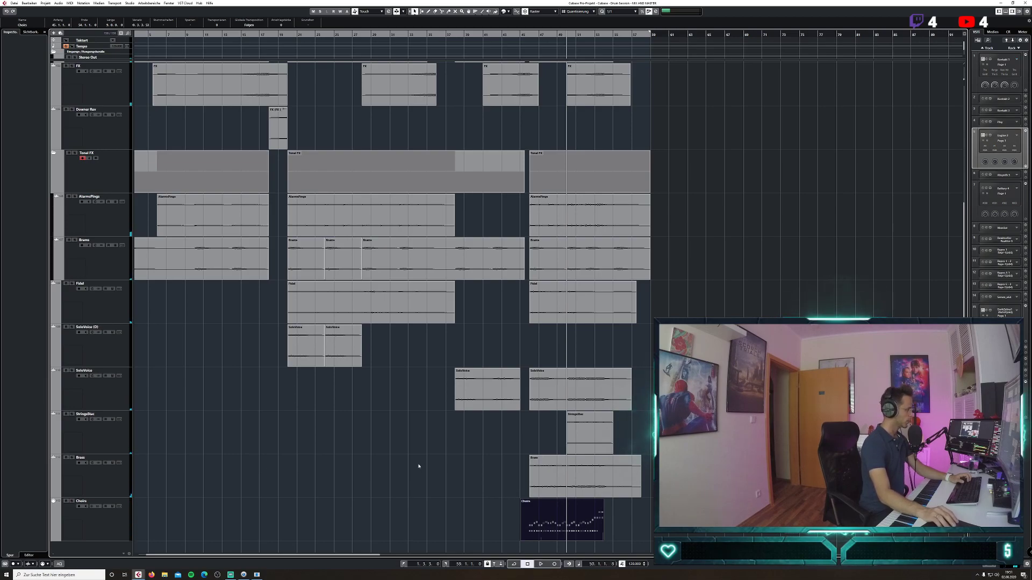
pyautogui.click(29, 3)
pyautogui.moveTo(135, 59)
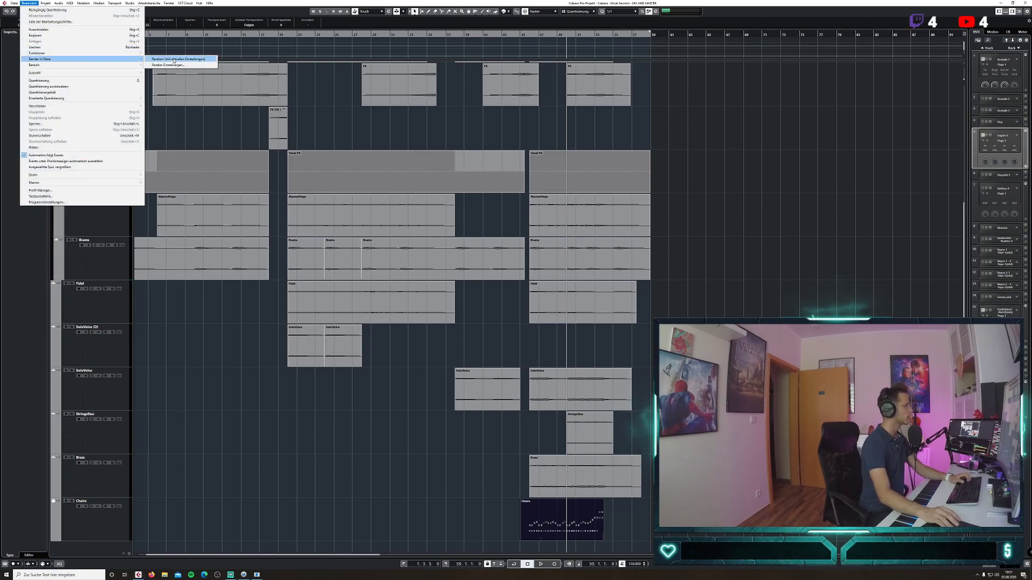
pyautogui.click(173, 60)
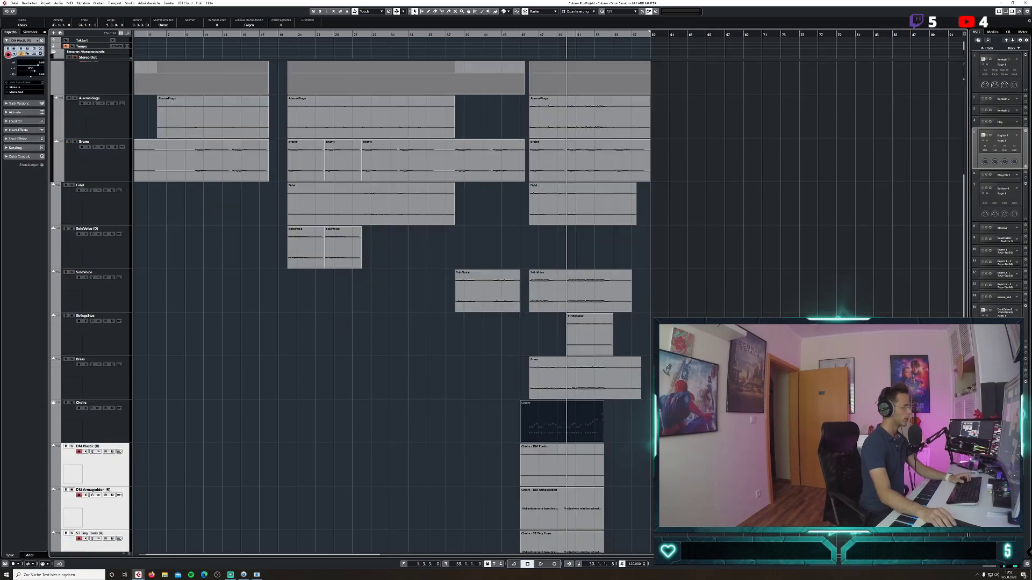
# Remove the empty rendered tracks Kt. st.11 (R) through Kt. st.16 (R) below the Choir (R) track.
pyautogui.scroll(-7, 355, 306)
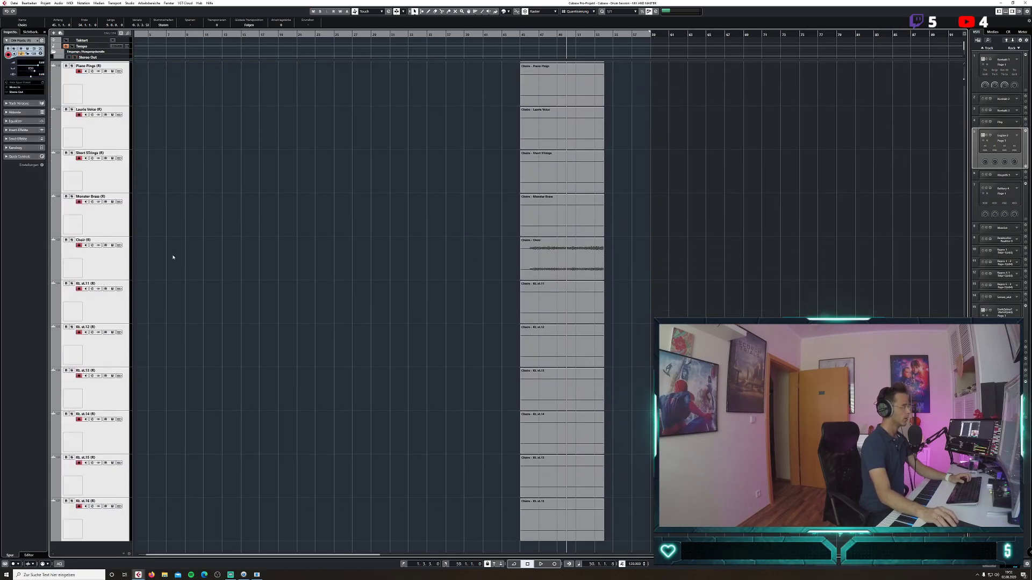
pyautogui.keyDown('ctrl'); pyautogui.click(105, 265); pyautogui.keyUp('ctrl')
pyautogui.click(119, 225)
pyautogui.rightClick(118, 226)
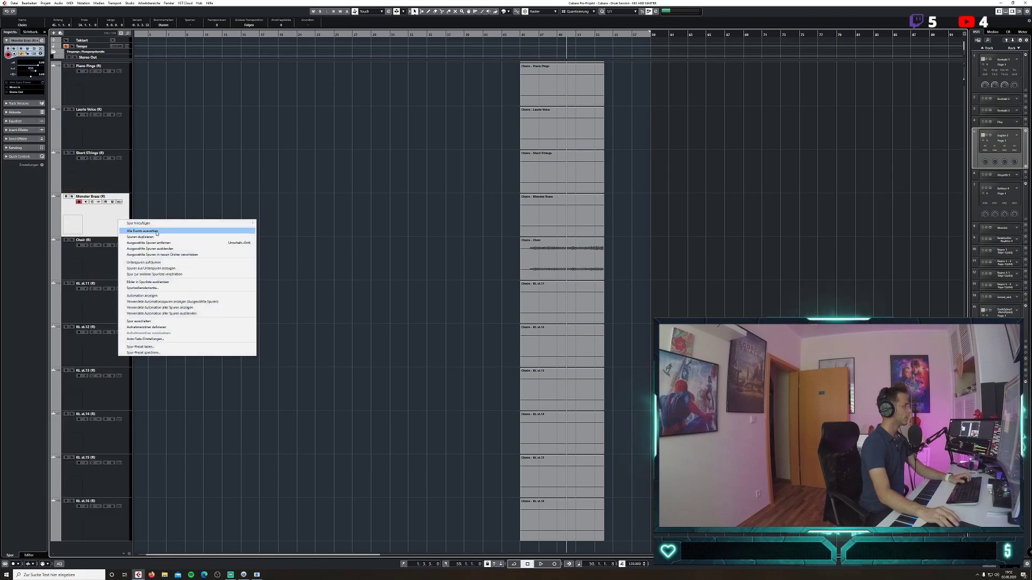
pyautogui.click(341, 327)
pyautogui.moveTo(114, 517); pyautogui.dragTo(111, 446)
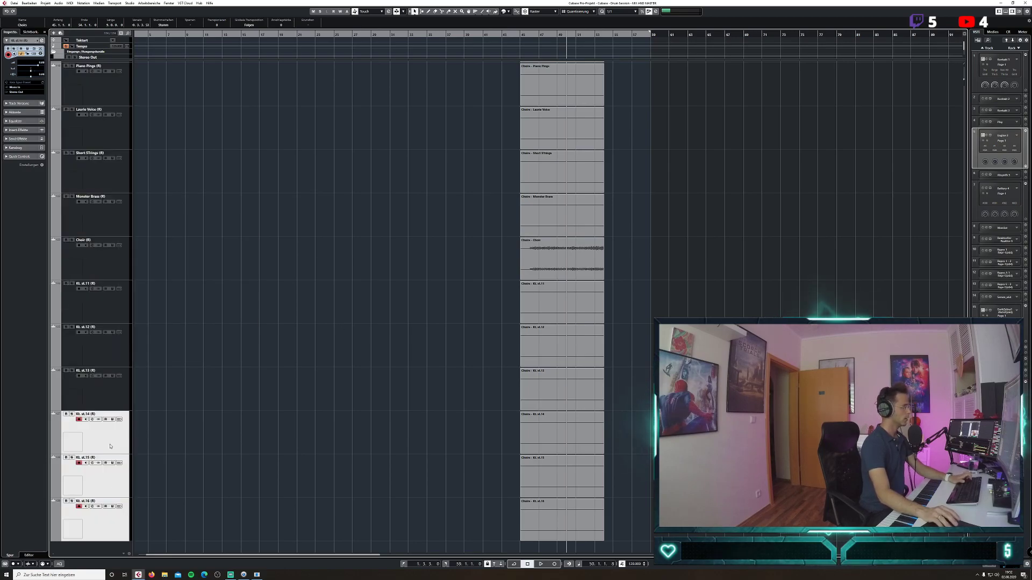
pyautogui.moveTo(121, 402); pyautogui.dragTo(119, 357)
pyautogui.keyDown('shift'); pyautogui.click(111, 305); pyautogui.keyUp('shift')
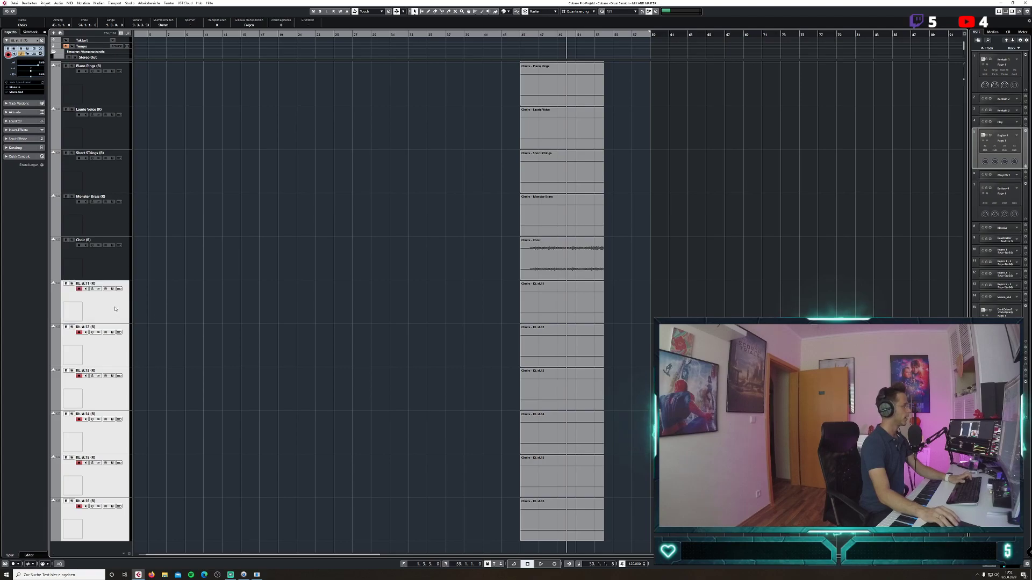
pyautogui.rightClick(111, 305)
pyautogui.click(162, 327)
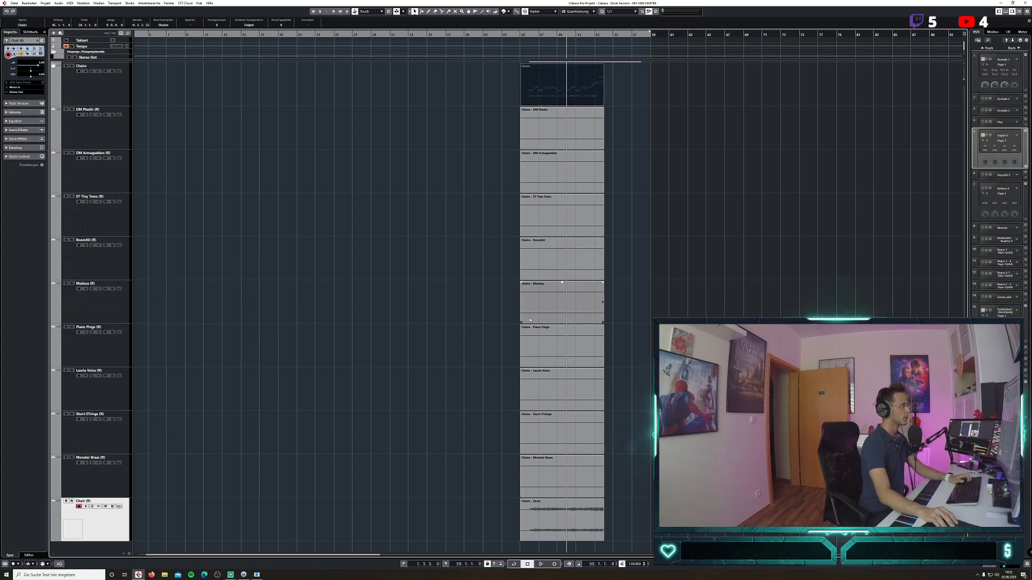
# Remove the rendered tracks from DM Plastic (R) through Monster Brass (R), keeping Choir (R).
pyautogui.moveTo(118, 476); pyautogui.dragTo(123, 142)
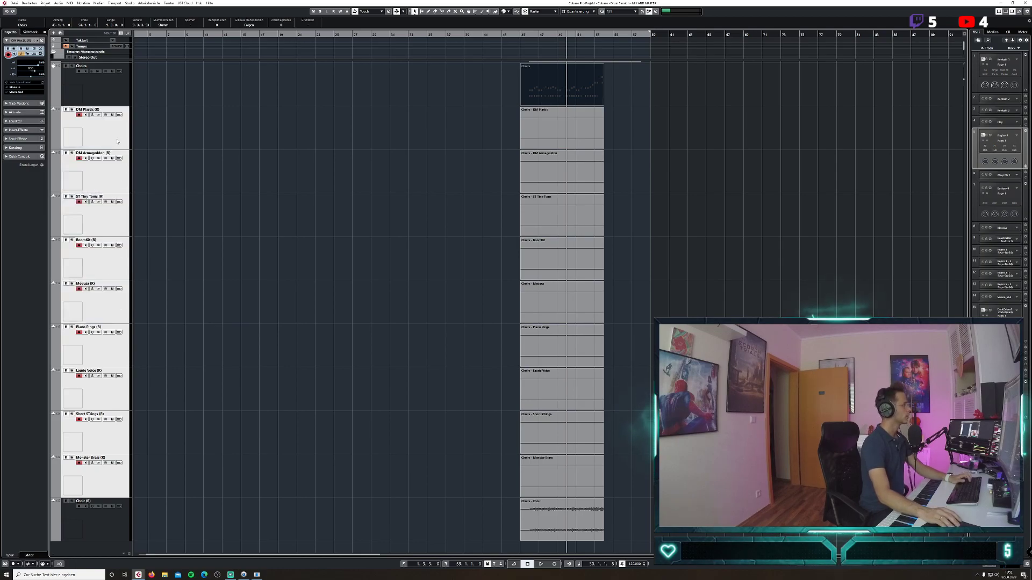
pyautogui.rightClick(117, 142)
pyautogui.click(211, 161)
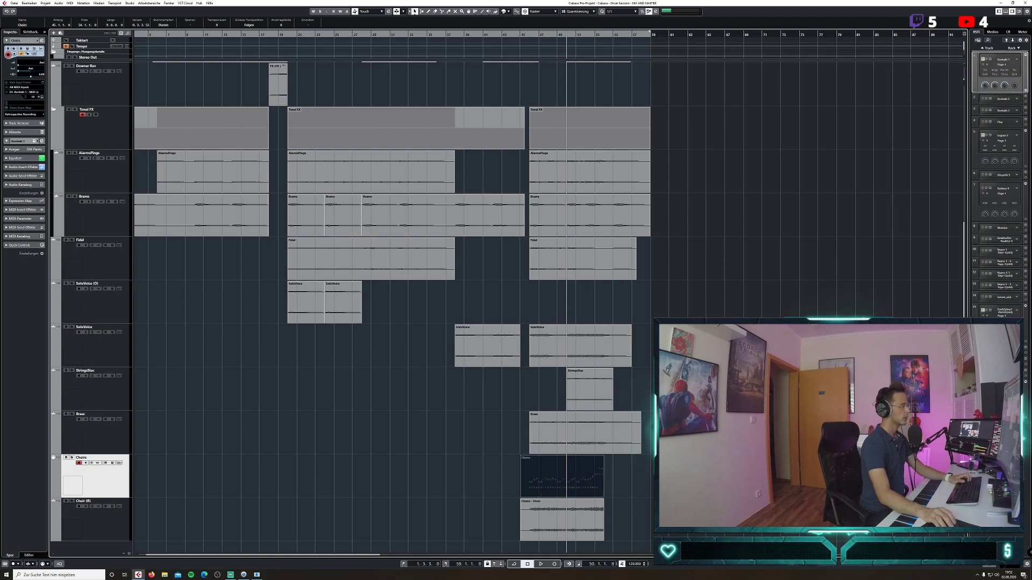
# Play the arrangement from bar 45 and slightly boost the high frequencies in the Choir (R) channel's EQ.
pyautogui.click(521, 35)
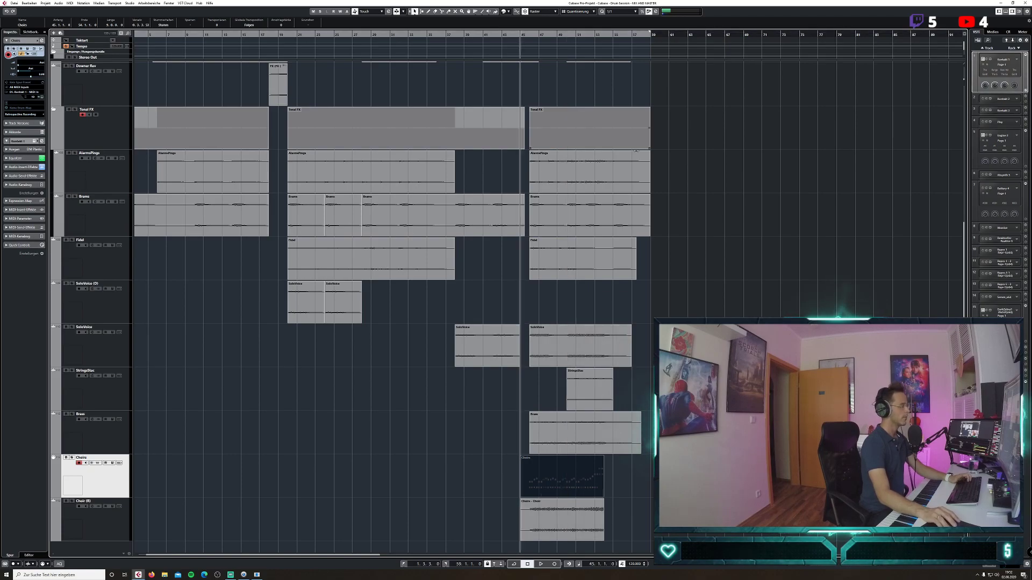
pyautogui.press('space')
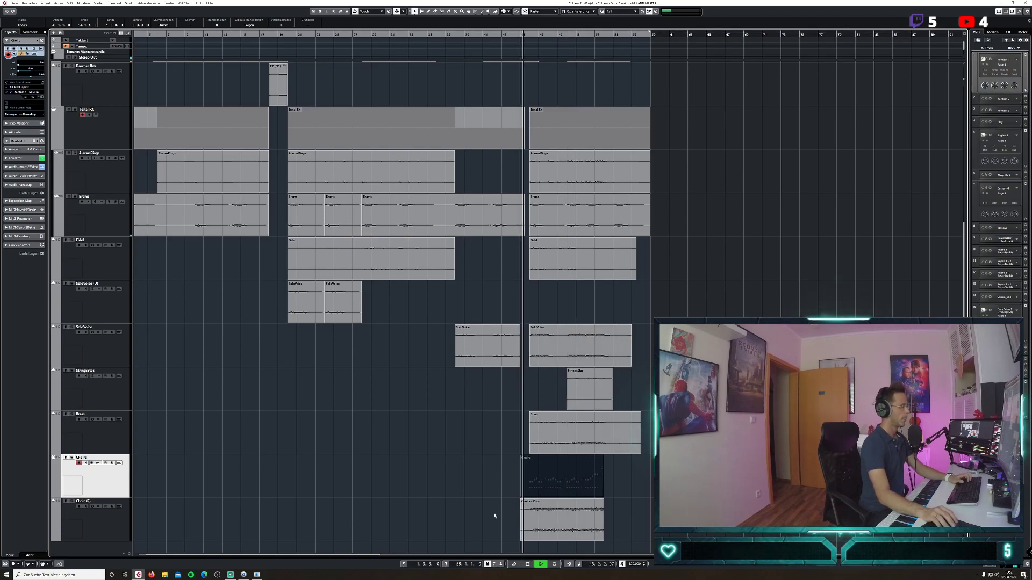
pyautogui.click(93, 508)
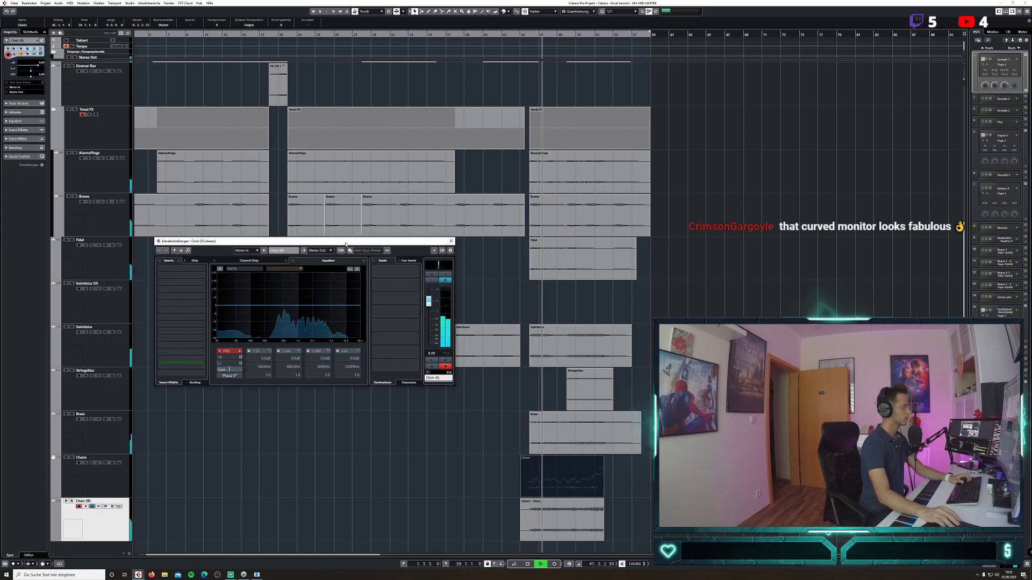
pyautogui.click(324, 304)
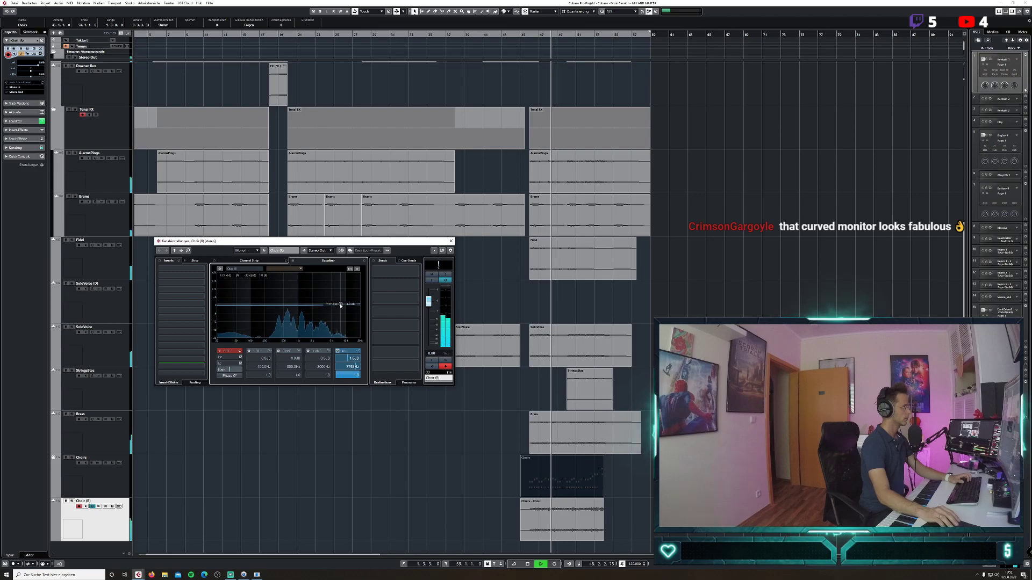
pyautogui.moveTo(325, 304); pyautogui.dragTo(321, 304)
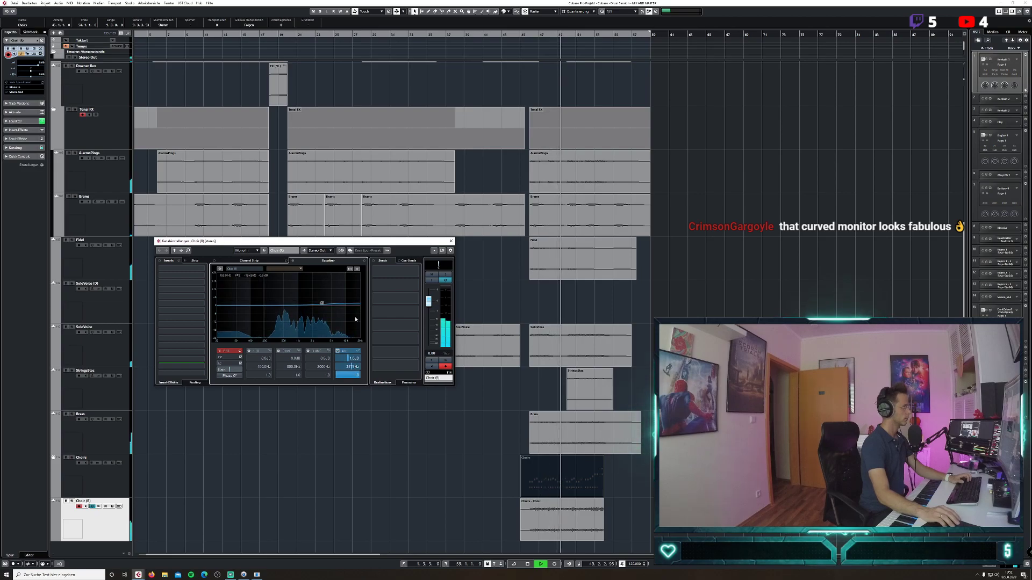
# Set the Choir (R) channel's volume to -1 dB and close its channel settings.
pyautogui.moveTo(428, 301); pyautogui.dragTo(430, 306)
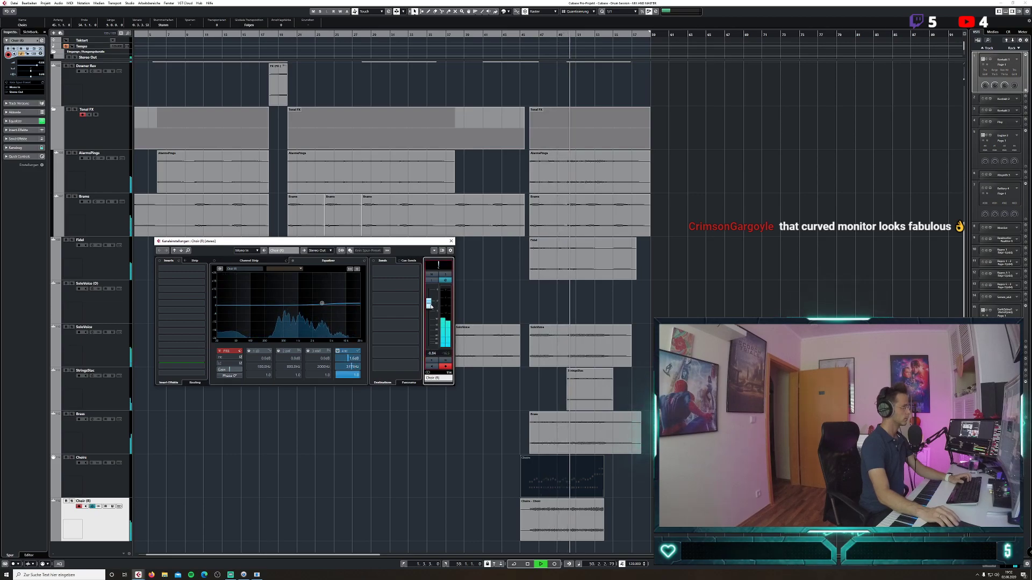
pyautogui.click(431, 353)
pyautogui.write('-1')
pyautogui.press('Return')
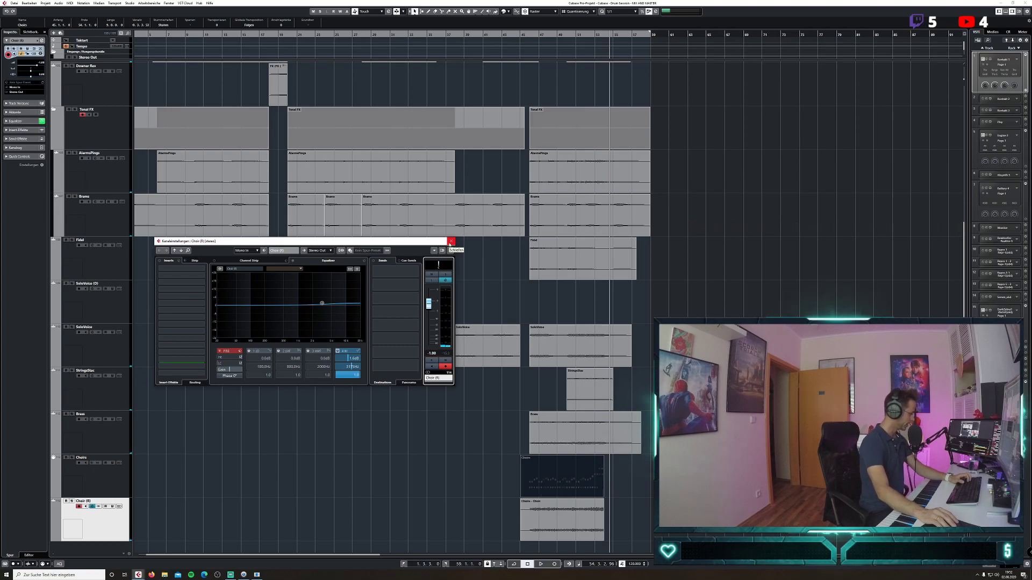
pyautogui.click(450, 241)
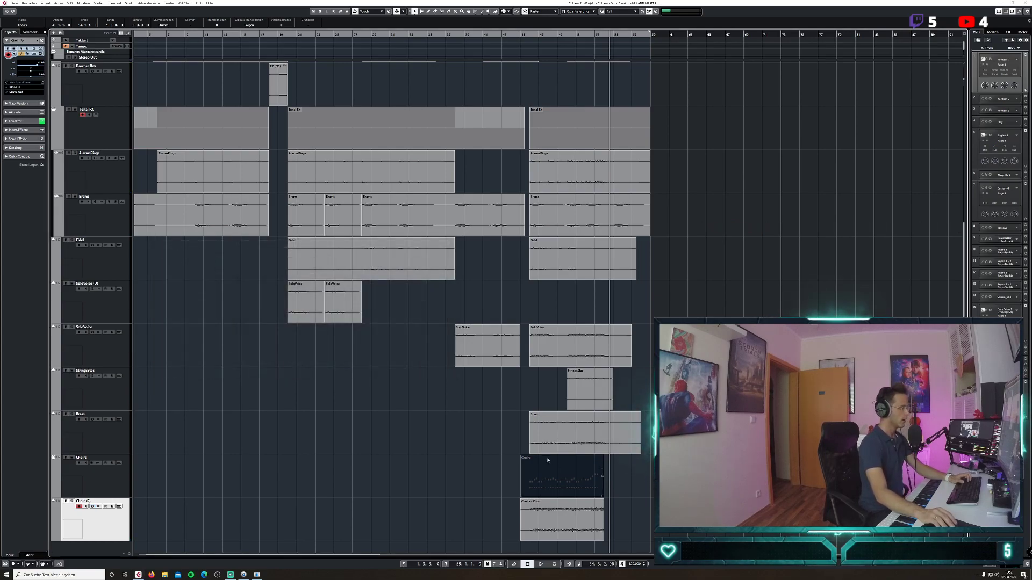
# Perform a new take on the Choirs track during playback from bar 44 and insert it with MIDI Retrospective Recording.
pyautogui.click(96, 476)
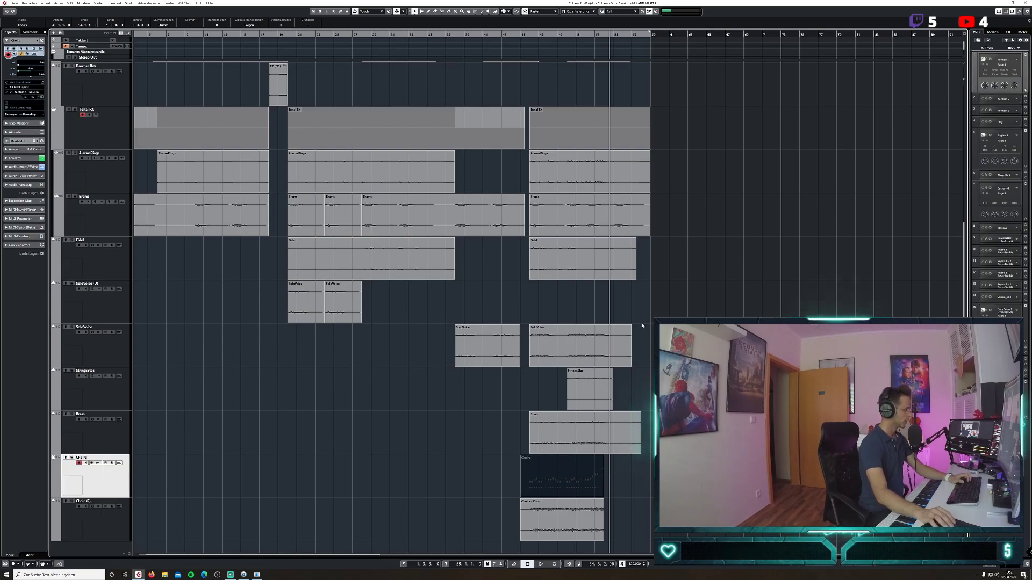
pyautogui.click(511, 34)
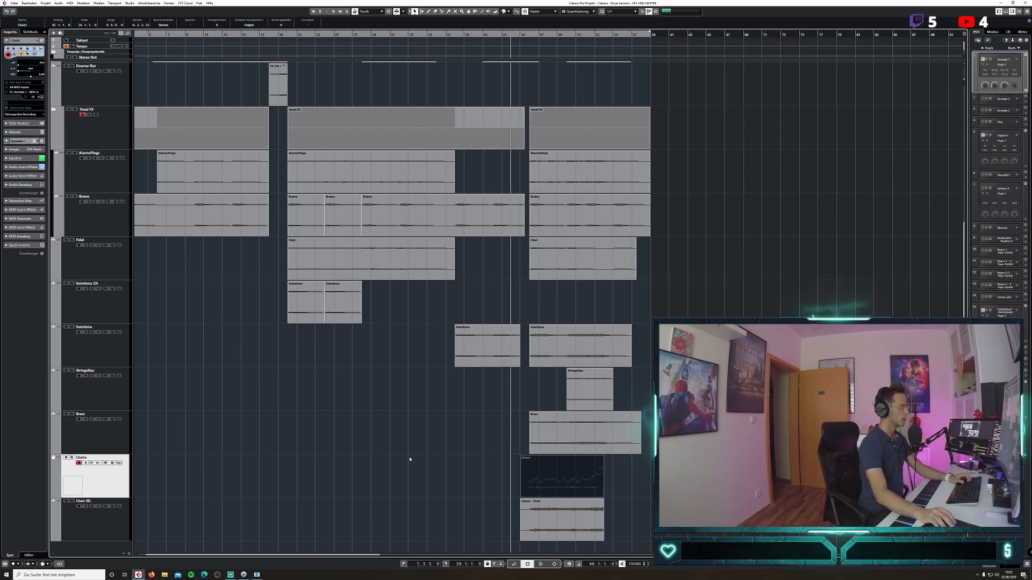
pyautogui.press('space')
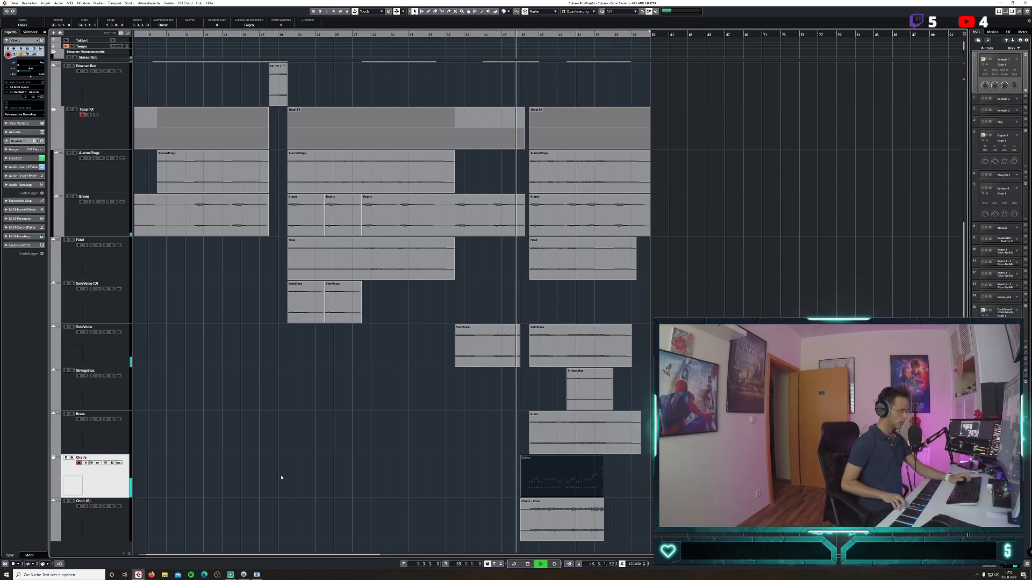
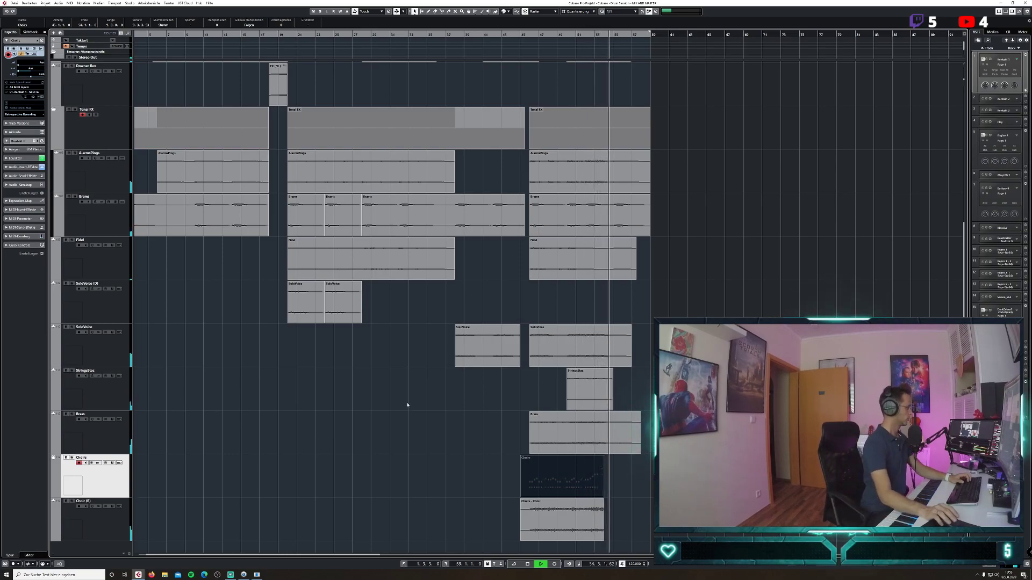
pyautogui.press('space')
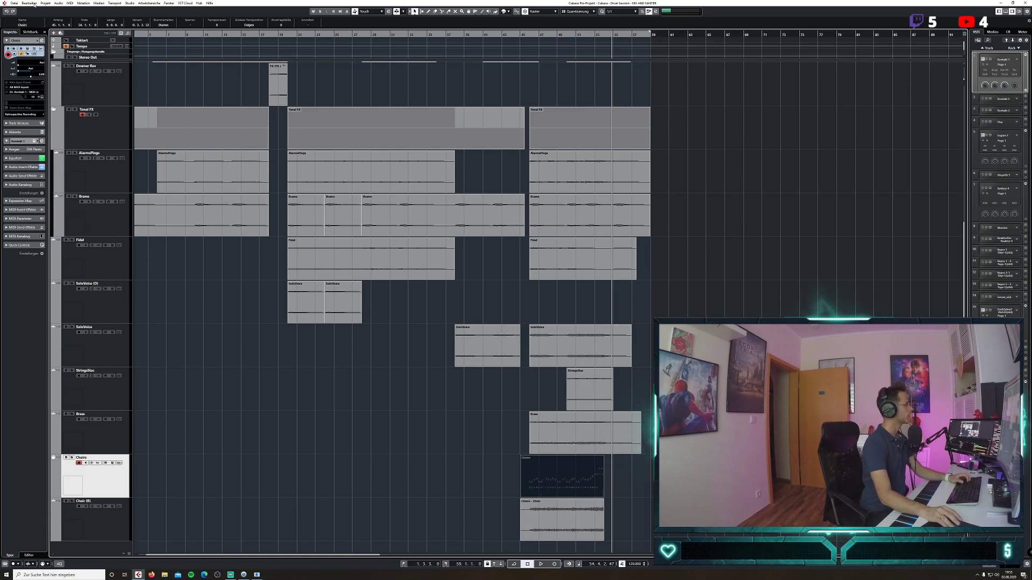
pyautogui.click(129, 3)
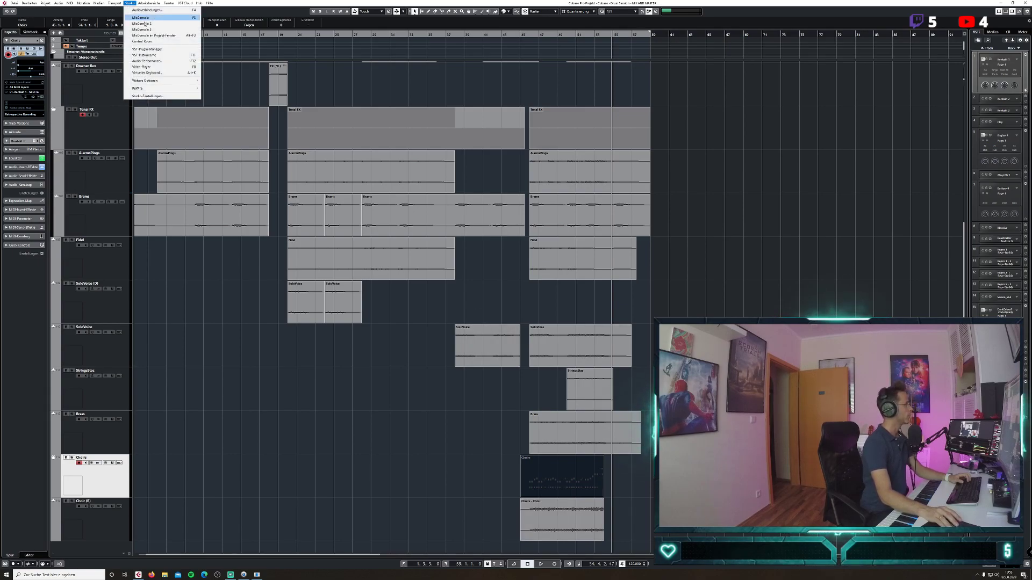
pyautogui.moveTo(115, 4)
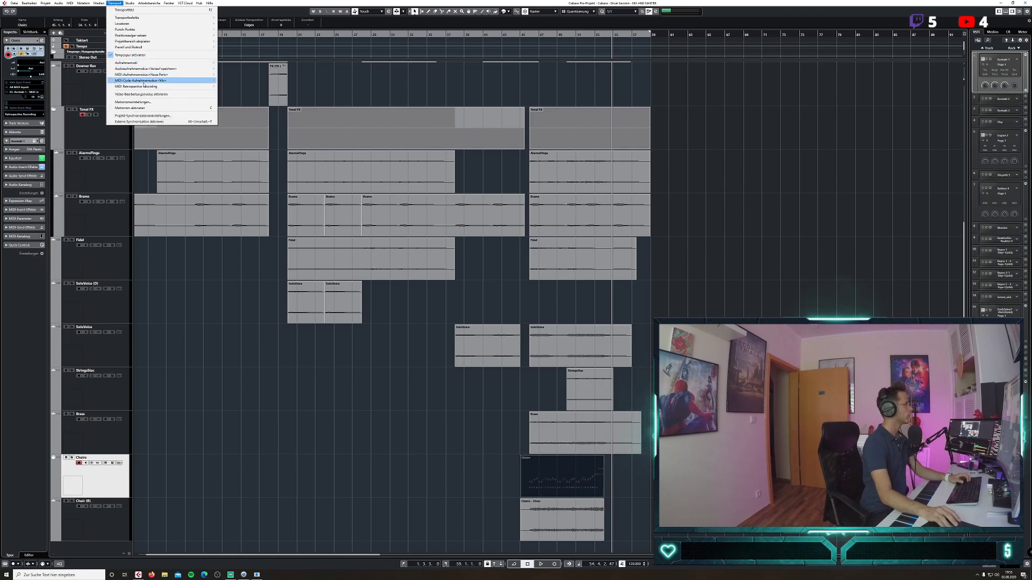
pyautogui.moveTo(140, 86)
pyautogui.click(247, 88)
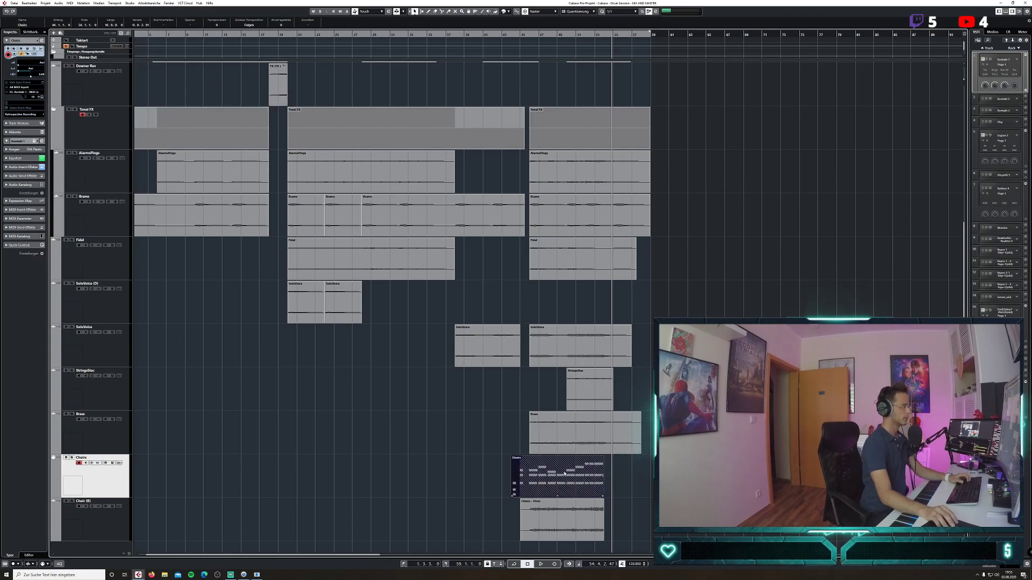
# Restart playback, open the new Choirs part in the key editor and delete the stray notes before bar 46.
pyautogui.click(496, 46)
pyautogui.press('space')
pyautogui.doubleClick(577, 477)
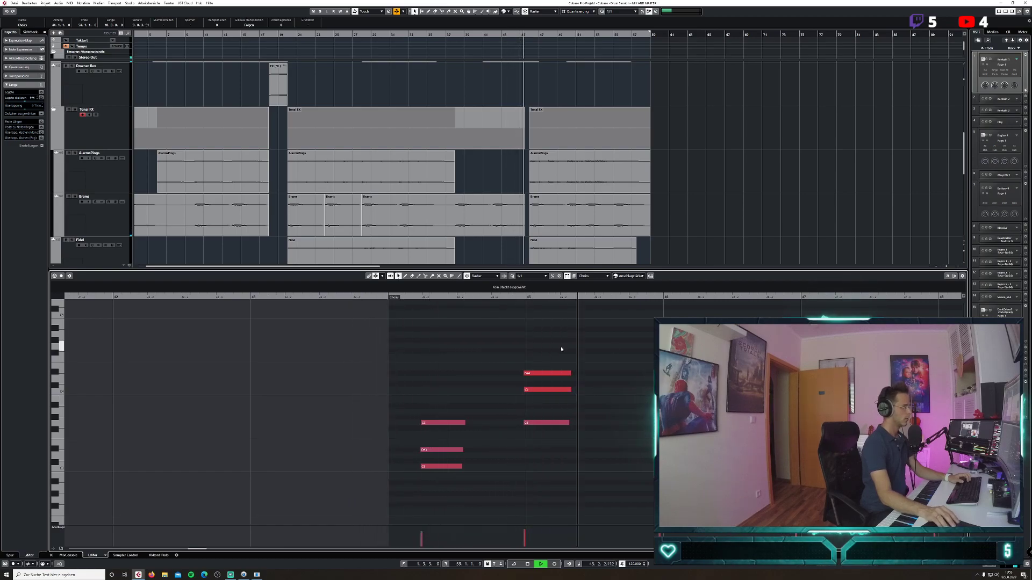
pyautogui.moveTo(395, 334); pyautogui.dragTo(580, 520)
pyautogui.press('Delete')
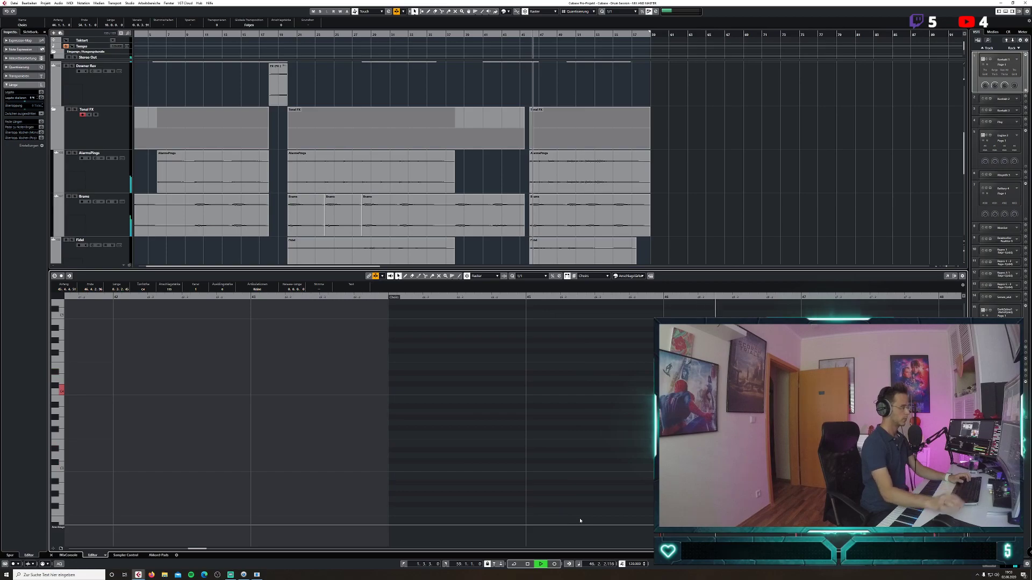
# Glue the short split notes at bars 48 and 50 to the longer ones following them, then close the key editor and stop playback.
pyautogui.moveTo(200, 551); pyautogui.dragTo(216, 548)
pyautogui.click(432, 275)
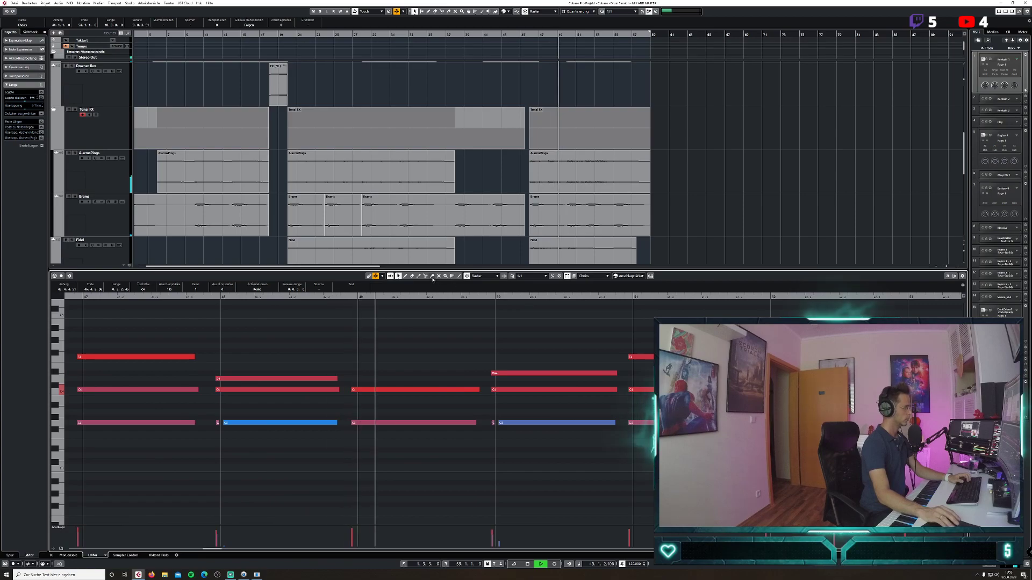
pyautogui.click(218, 422)
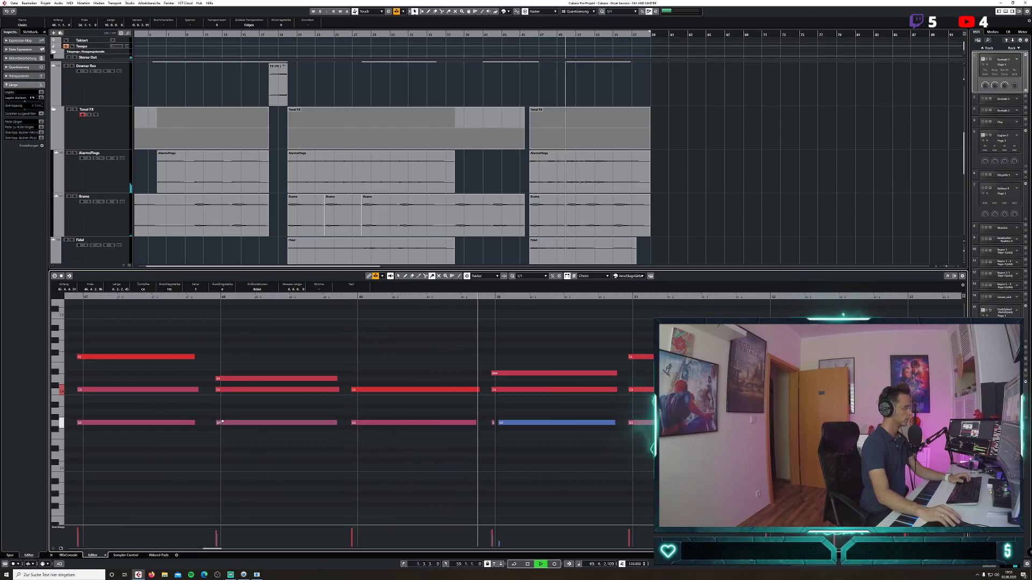
pyautogui.click(493, 422)
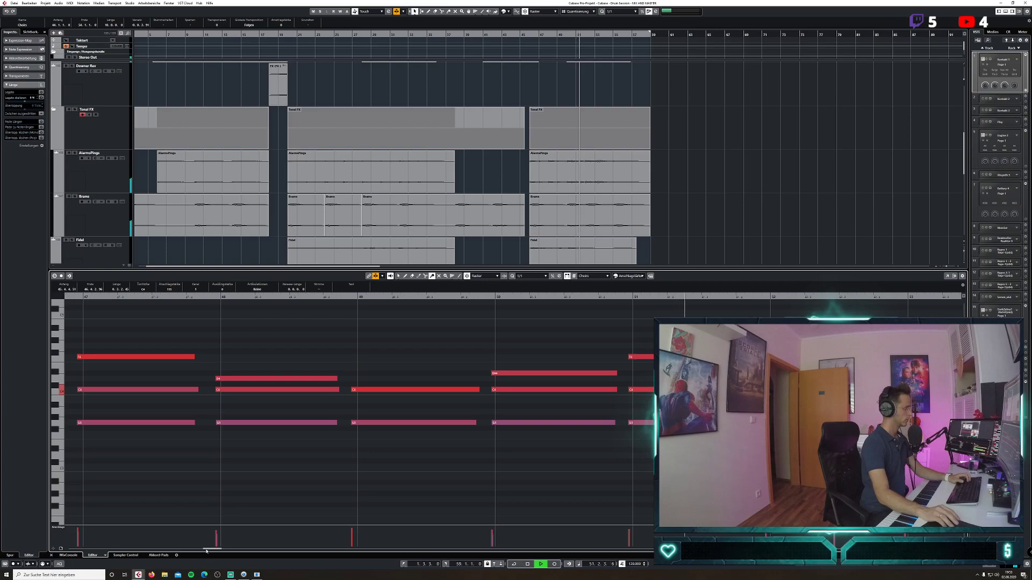
pyautogui.moveTo(214, 548); pyautogui.dragTo(218, 548)
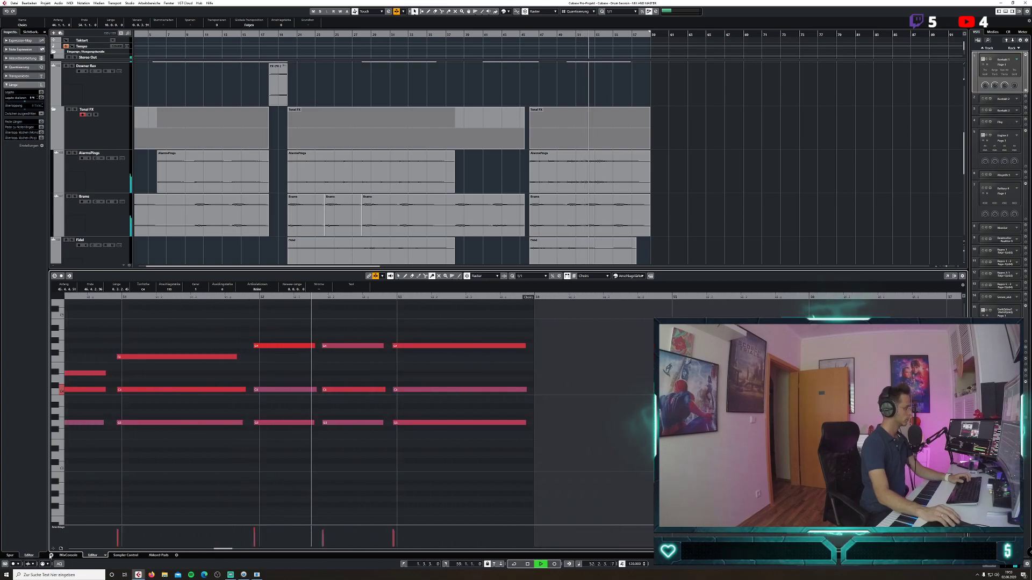
pyautogui.hotkey('ctrl', 'e')
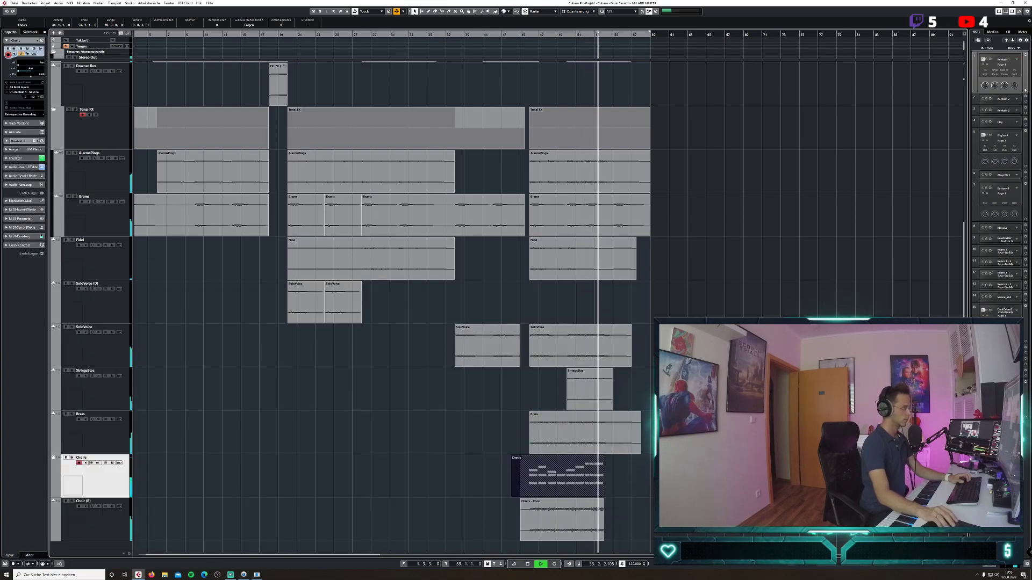
pyautogui.press('space')
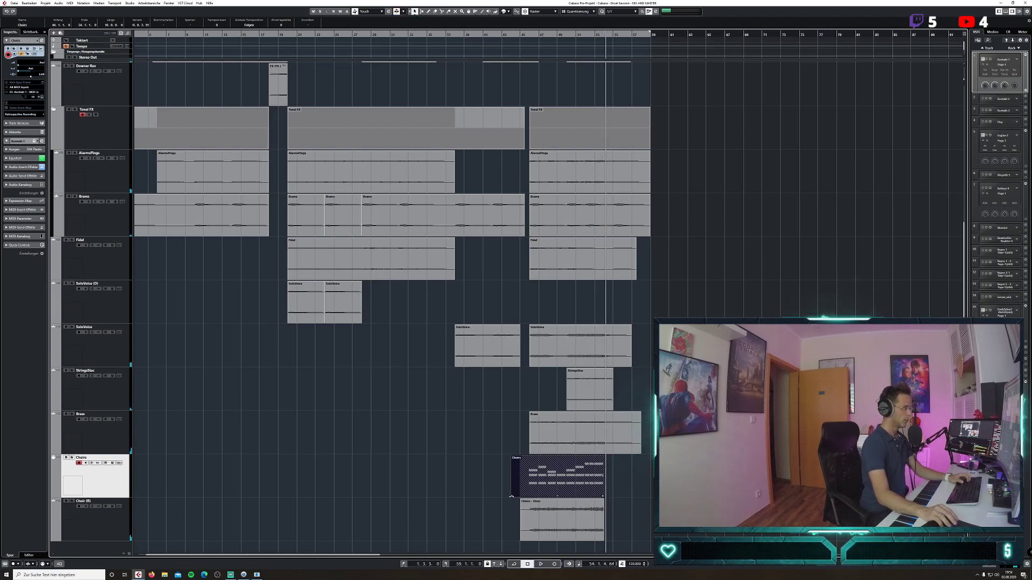
# Undo the start trim of the Choirs MIDI part and render it in place with the current settings.
pyautogui.moveTo(512, 496); pyautogui.dragTo(549, 496)
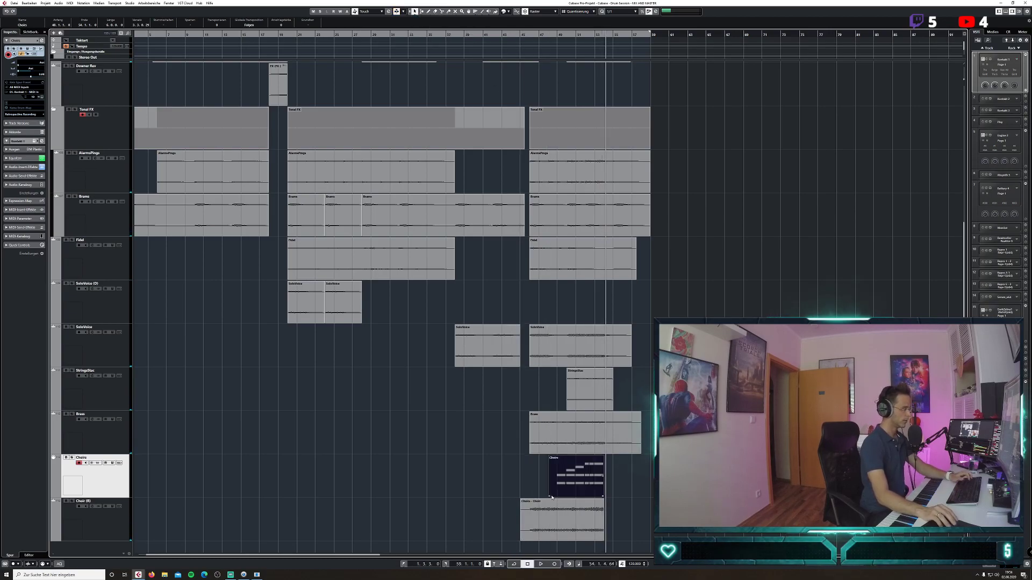
pyautogui.hotkey('ctrl', 'z')
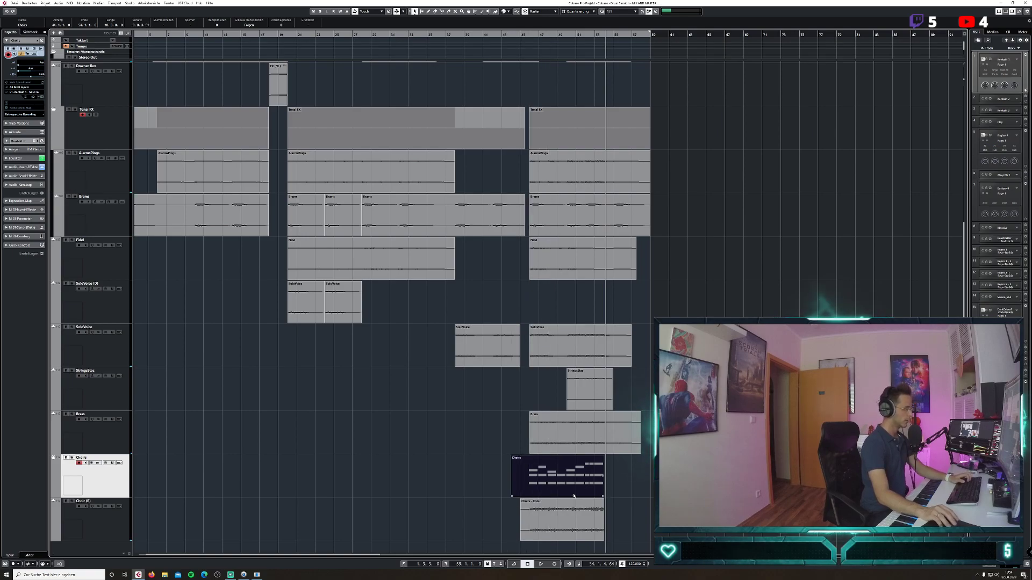
pyautogui.click(34, 5)
pyautogui.moveTo(108, 58)
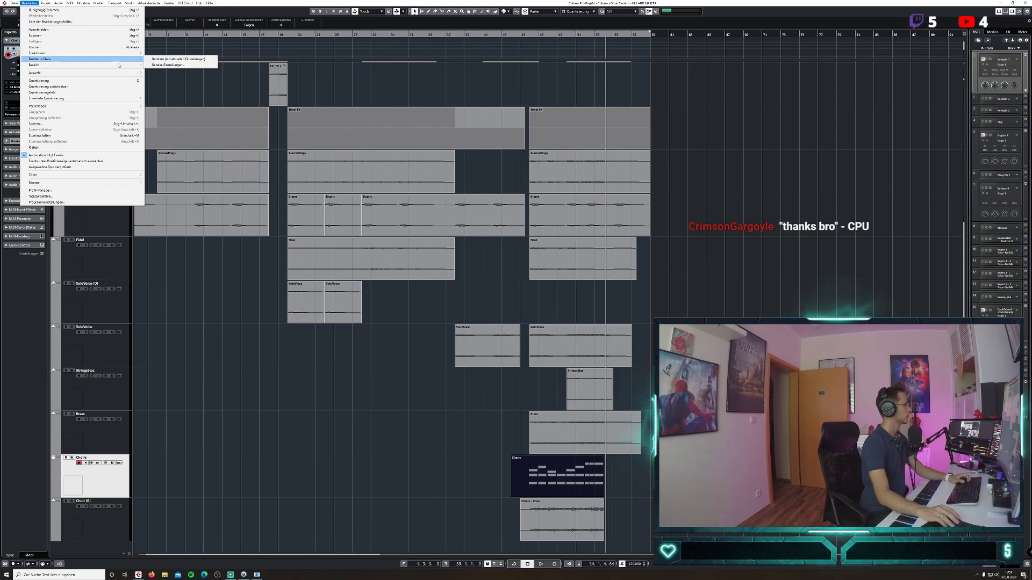
pyautogui.click(164, 61)
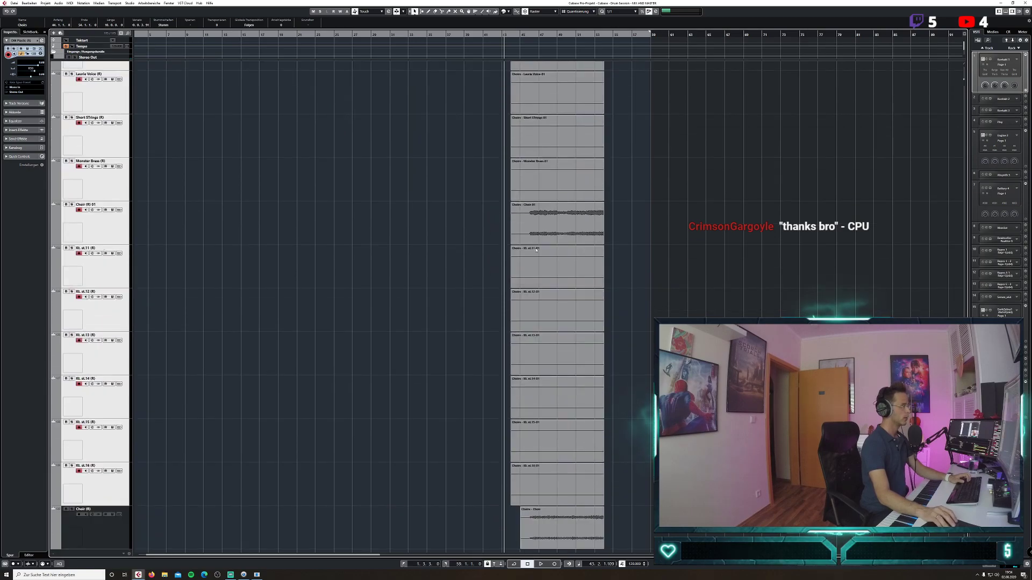
# Remove all newly rendered tracks except Choir (R) 01, and delete the MIDI part from the Choirs track.
pyautogui.click(111, 230)
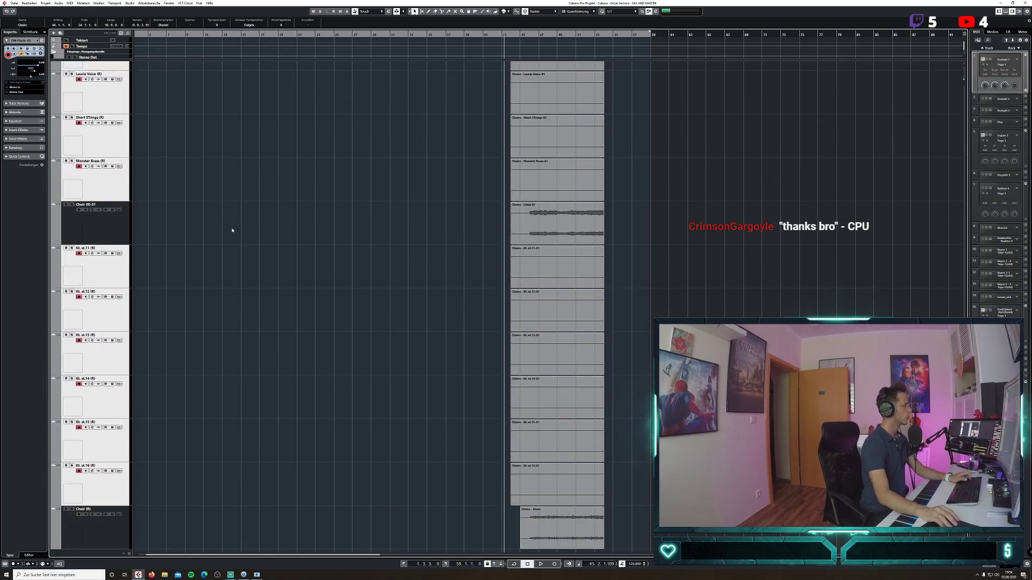
pyautogui.rightClick(118, 183)
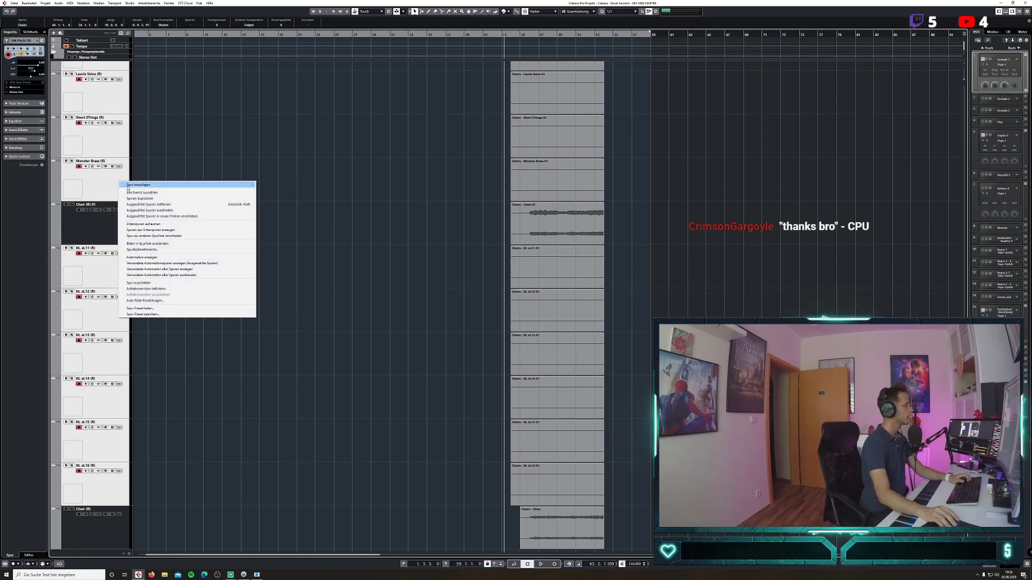
pyautogui.click(161, 204)
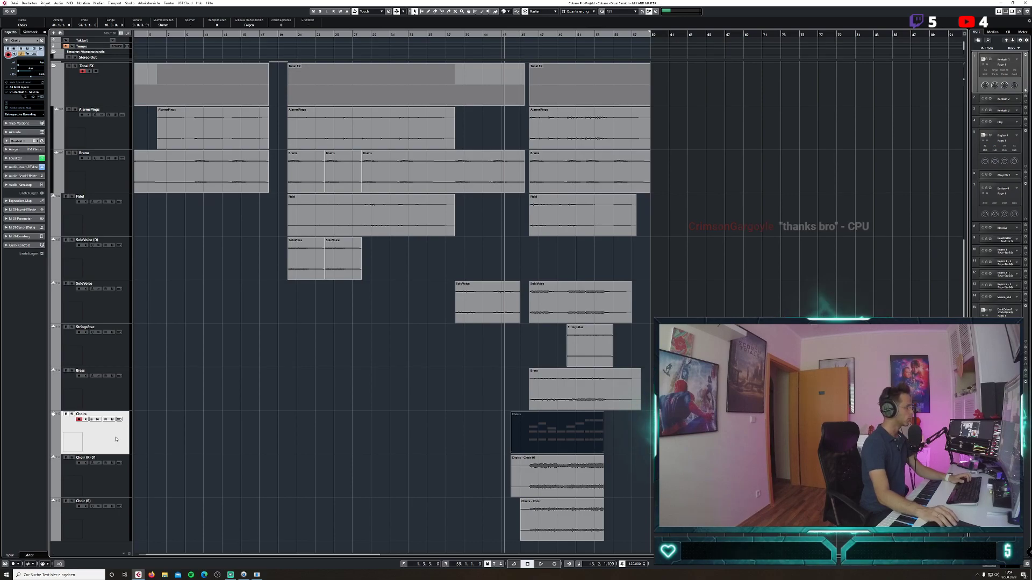
pyautogui.press('Delete')
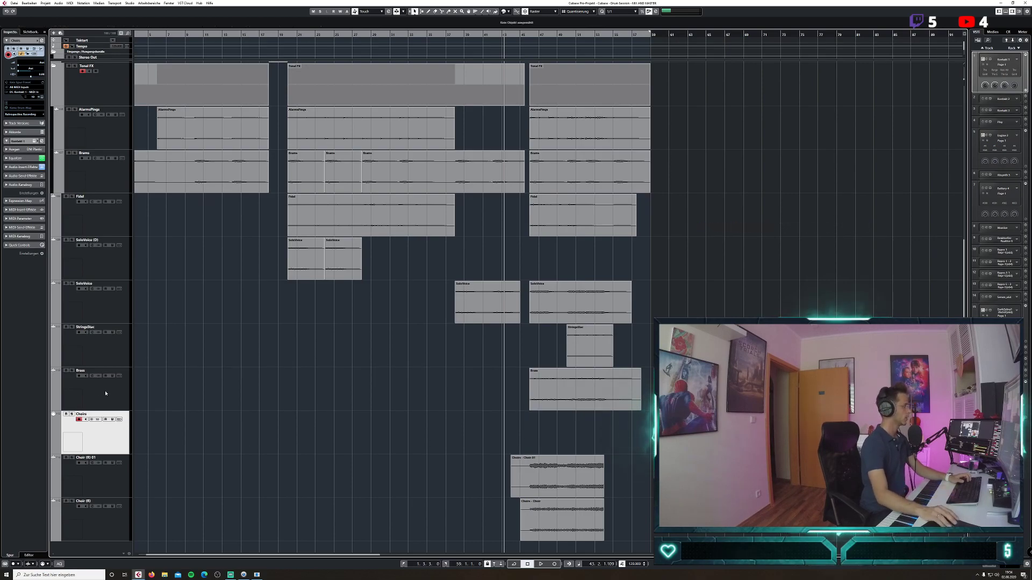
# Rename the emptied Choirs track as Open and move it below the two choir audio tracks.
pyautogui.doubleClick(80, 415)
pyautogui.write('Open')
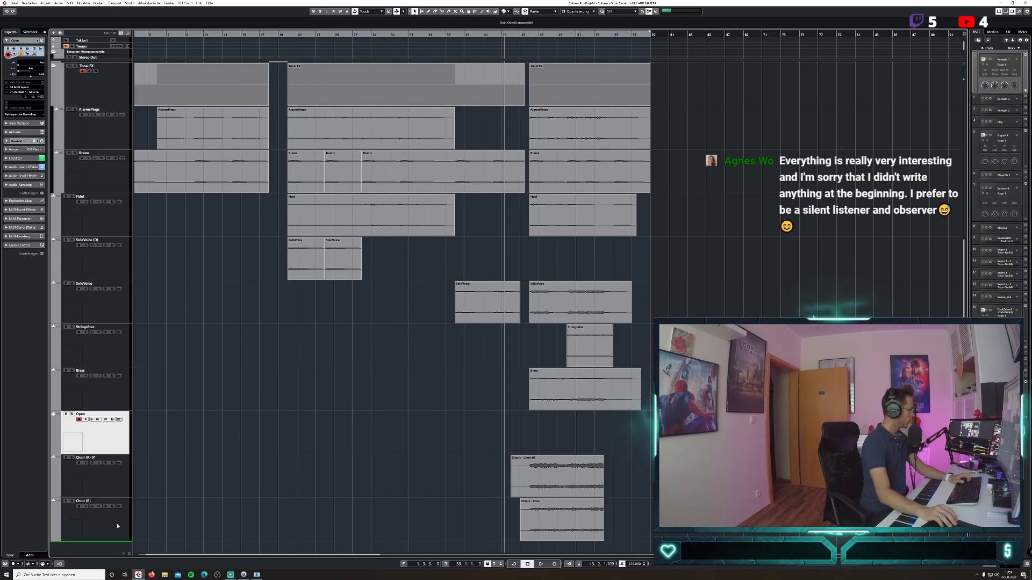
pyautogui.moveTo(117, 526); pyautogui.dragTo(119, 529)
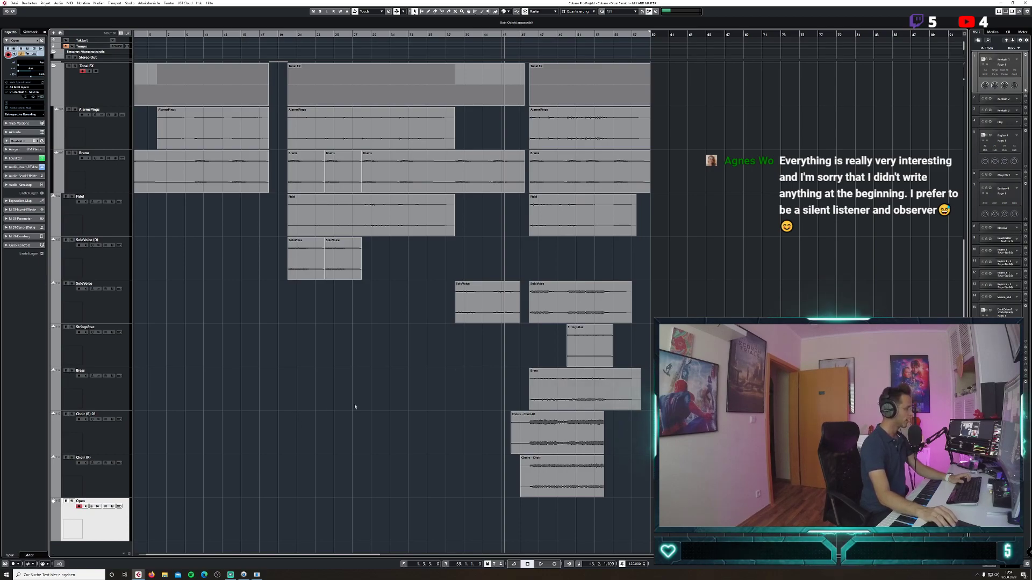
# Rename the Choir (R) track as Choir Stacc and the Choir (R) 01 track as Choir March.
pyautogui.click(119, 441)
pyautogui.click(579, 470)
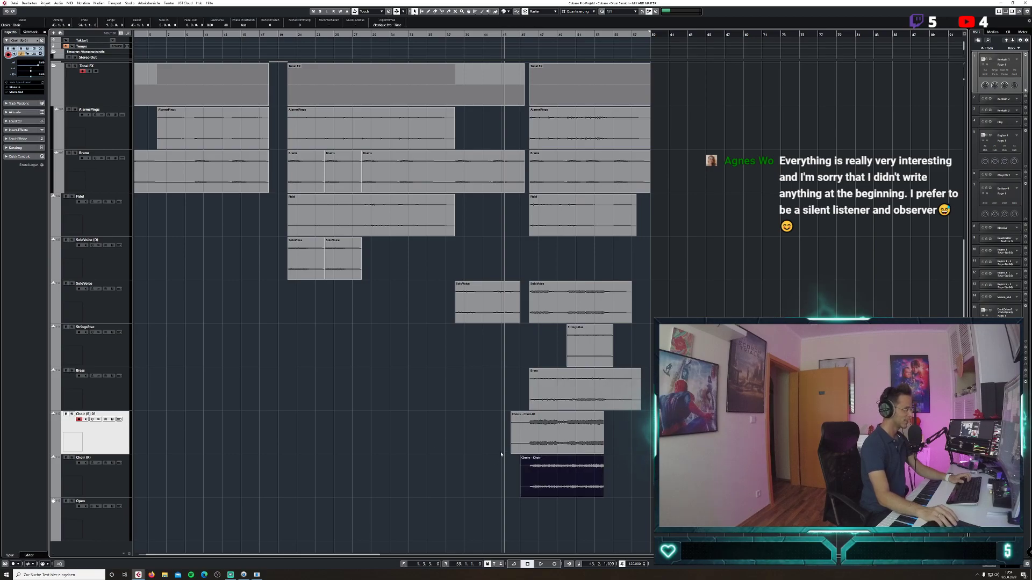
pyautogui.doubleClick(87, 459)
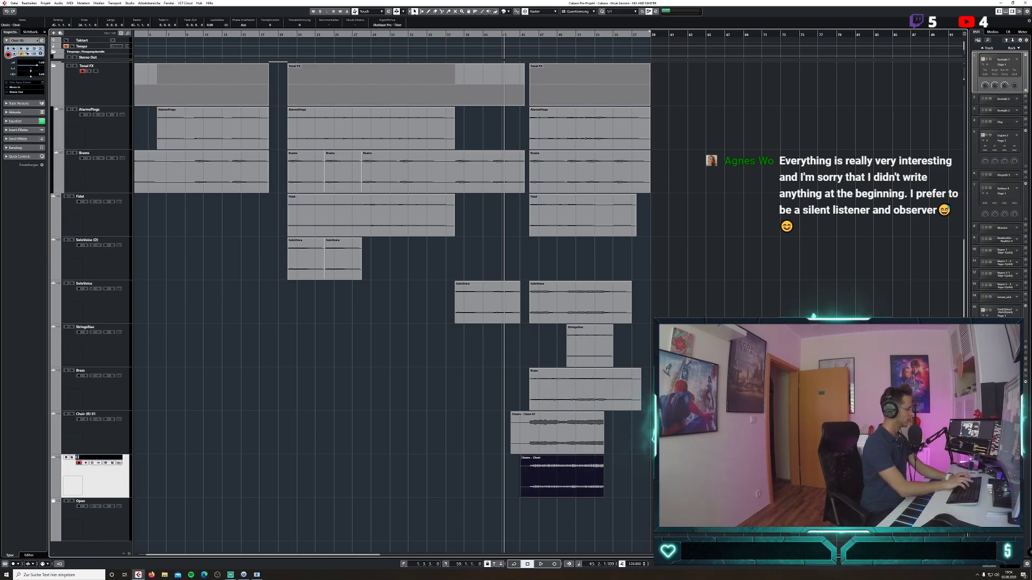
pyautogui.write('oir Stacc')
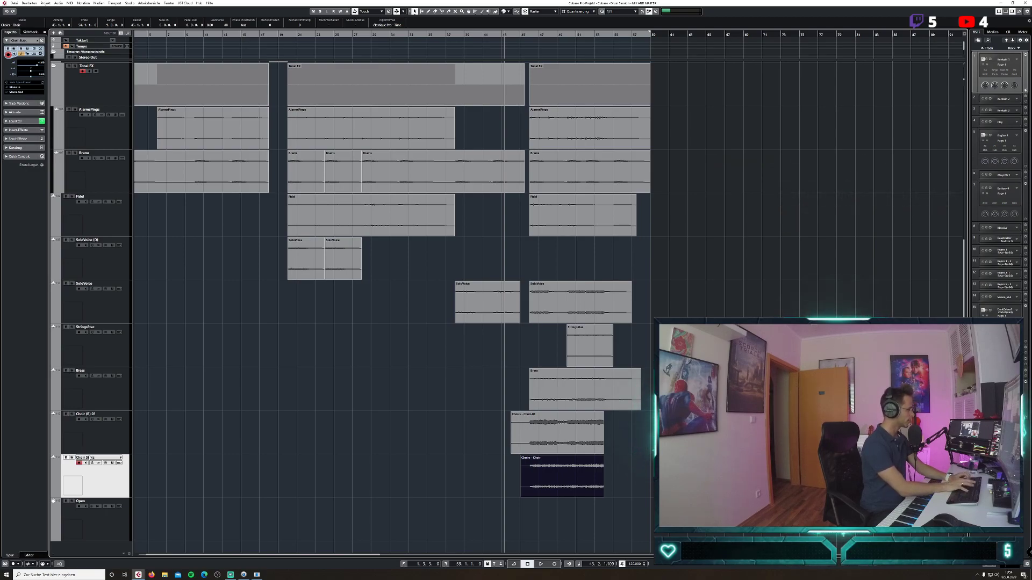
pyautogui.click(131, 443)
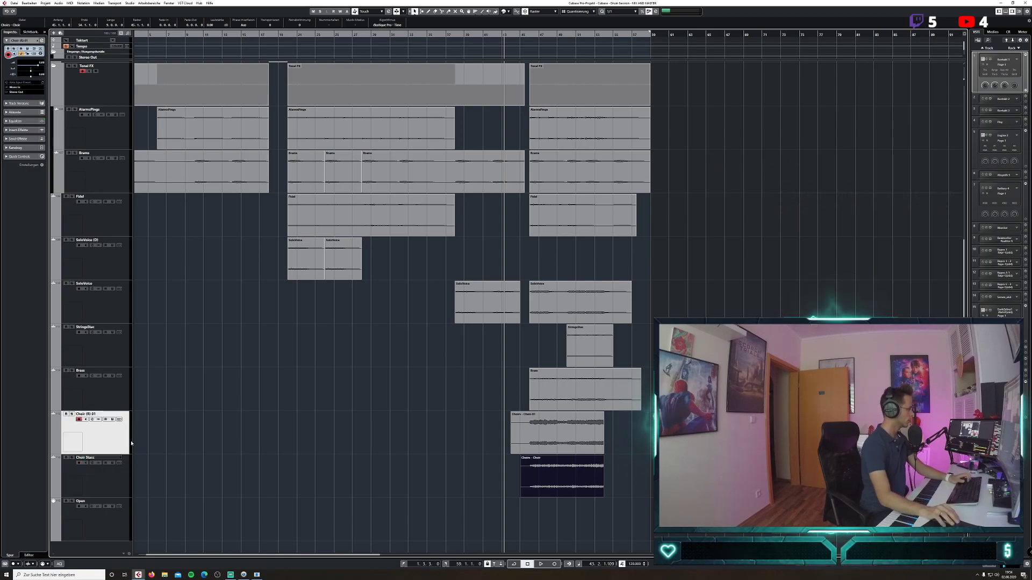
pyautogui.hotkey('ctrl', 'z')
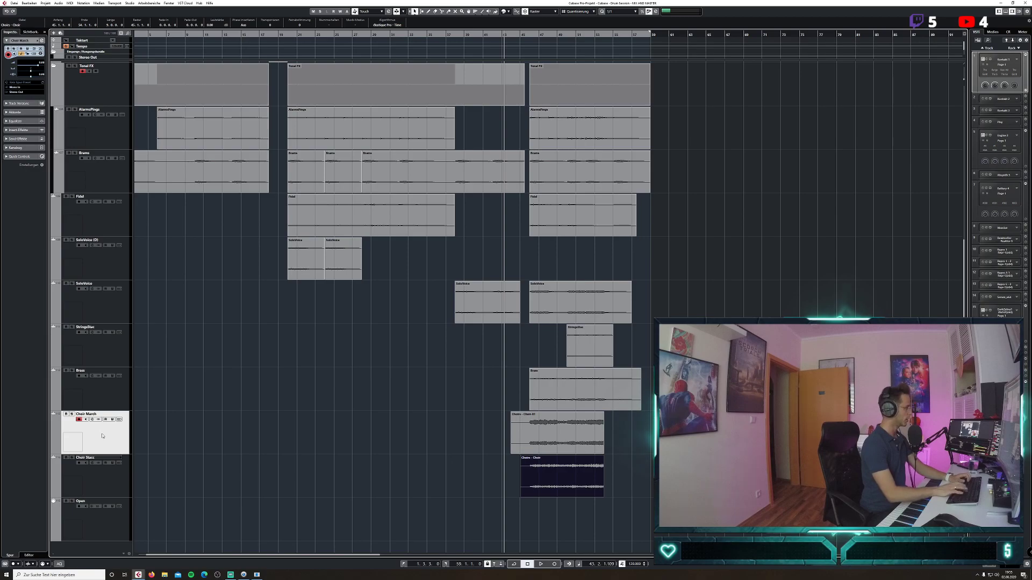
# Play the Choir Stacc track soloed from bar 46 and pan its channel to the left.
pyautogui.click(100, 475)
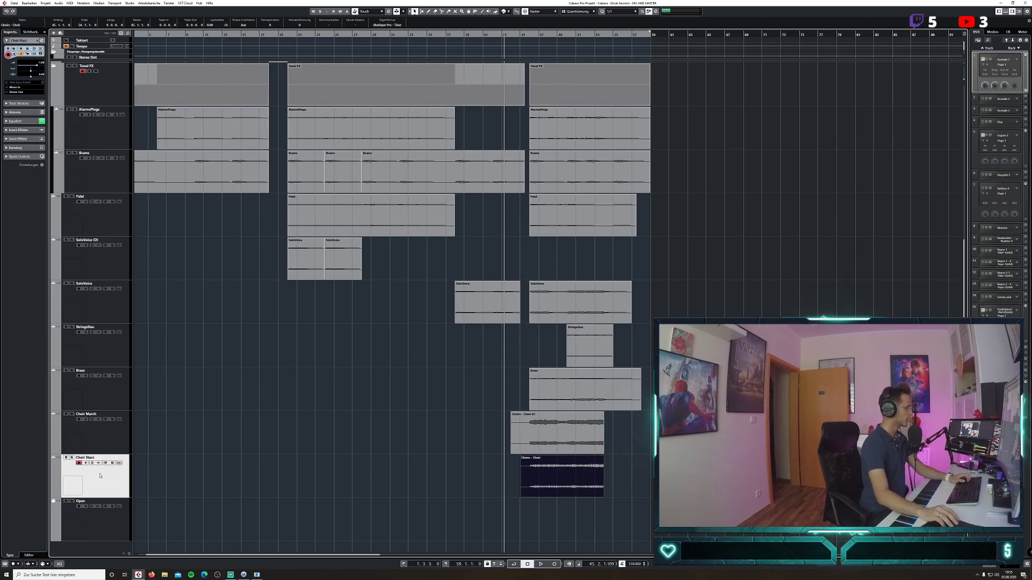
pyautogui.click(528, 34)
pyautogui.press('space')
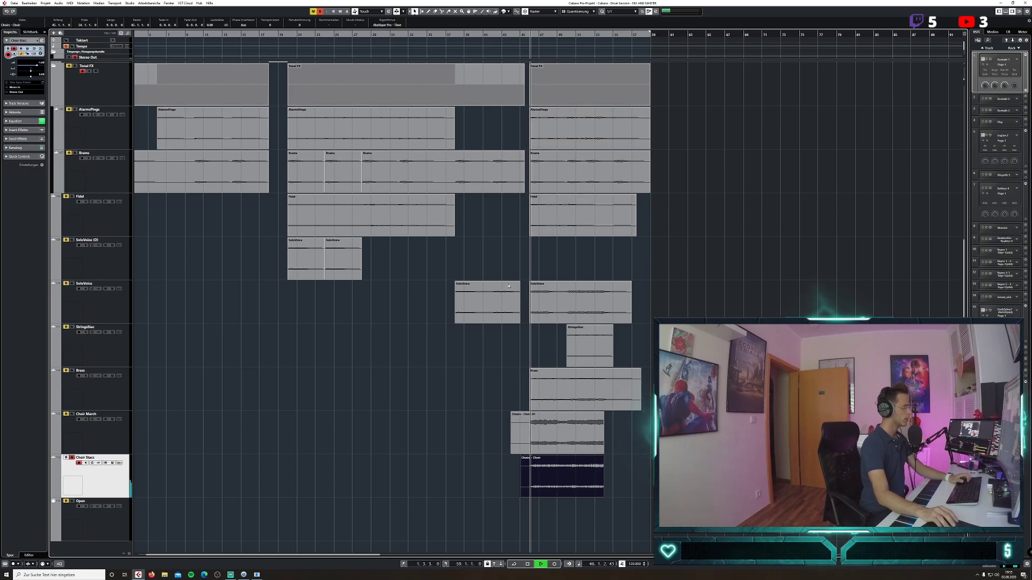
pyautogui.click(92, 462)
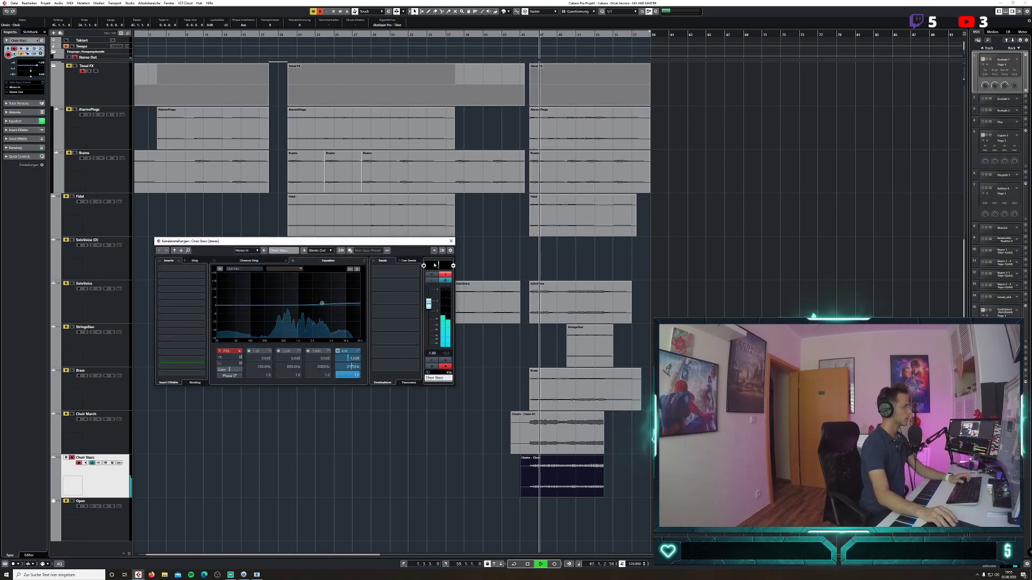
pyautogui.moveTo(438, 265); pyautogui.dragTo(434, 266)
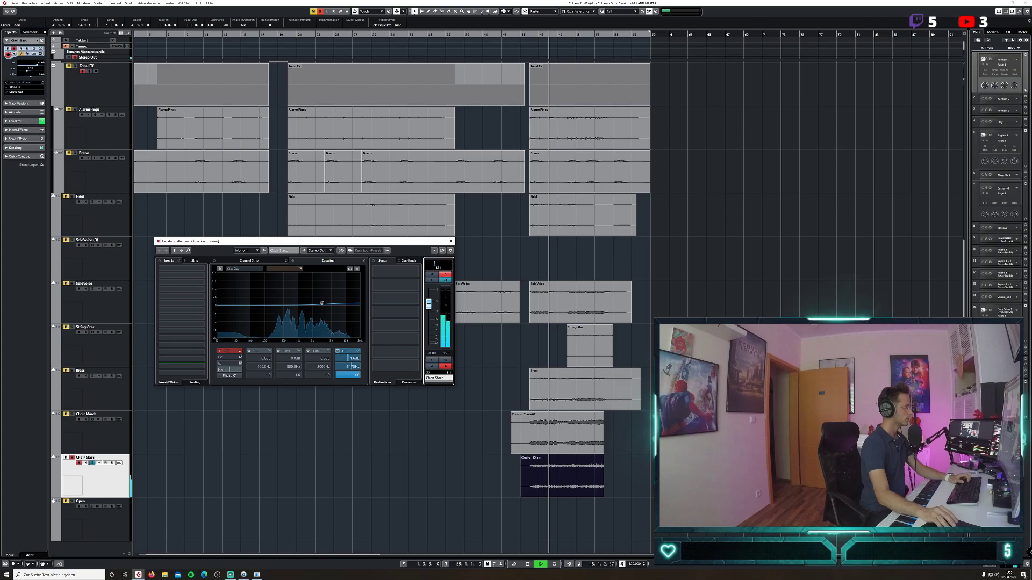
# Solo Choir March too, pan it to the right with its volume at about -4.1 dB, and stop playback.
pyautogui.click(72, 415)
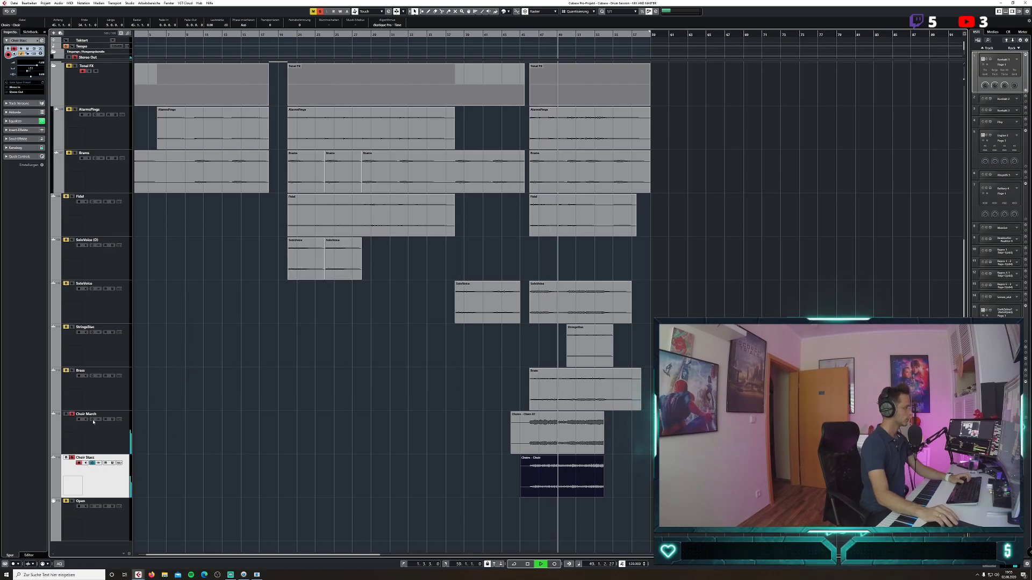
pyautogui.click(93, 421)
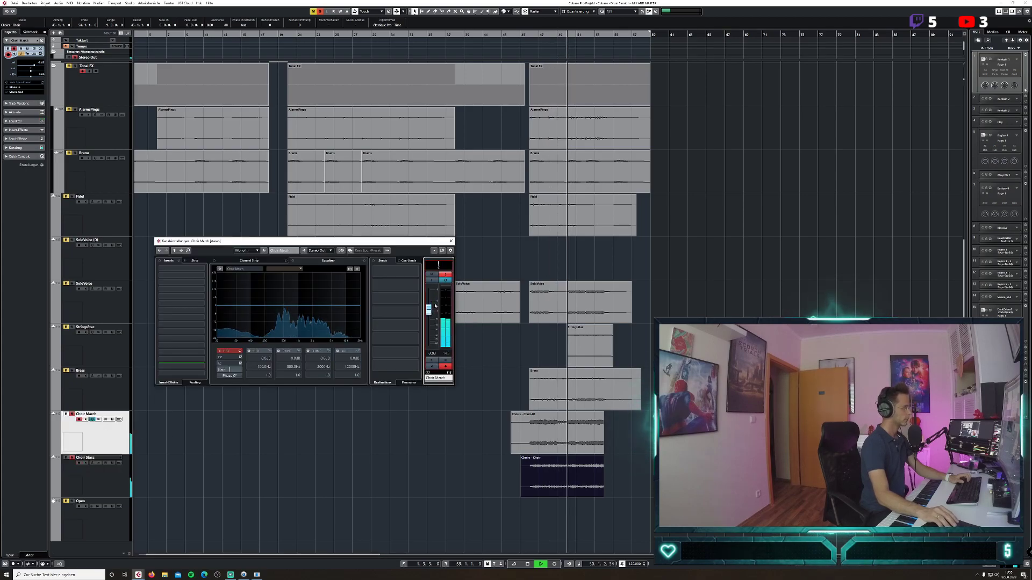
pyautogui.moveTo(439, 267); pyautogui.dragTo(442, 267)
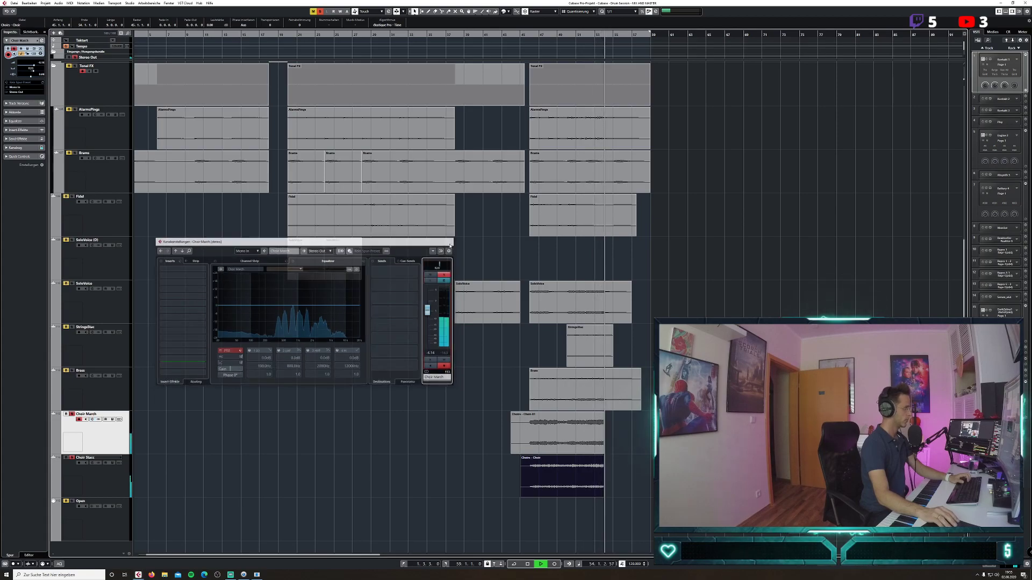
pyautogui.click(451, 242)
pyautogui.press('space')
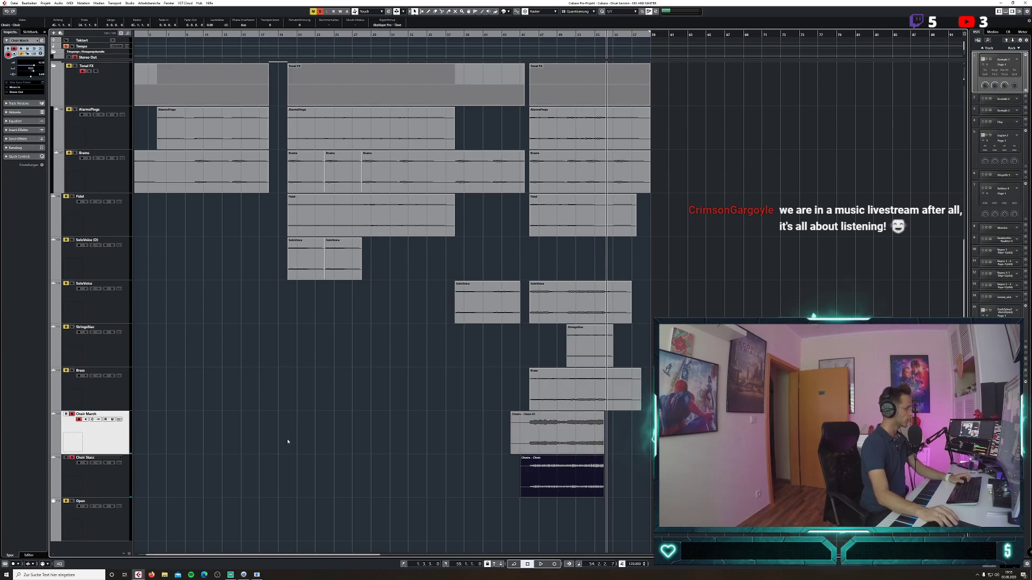
# Turn off the choir solos and play the full mix from bar 45.
pyautogui.click(97, 419)
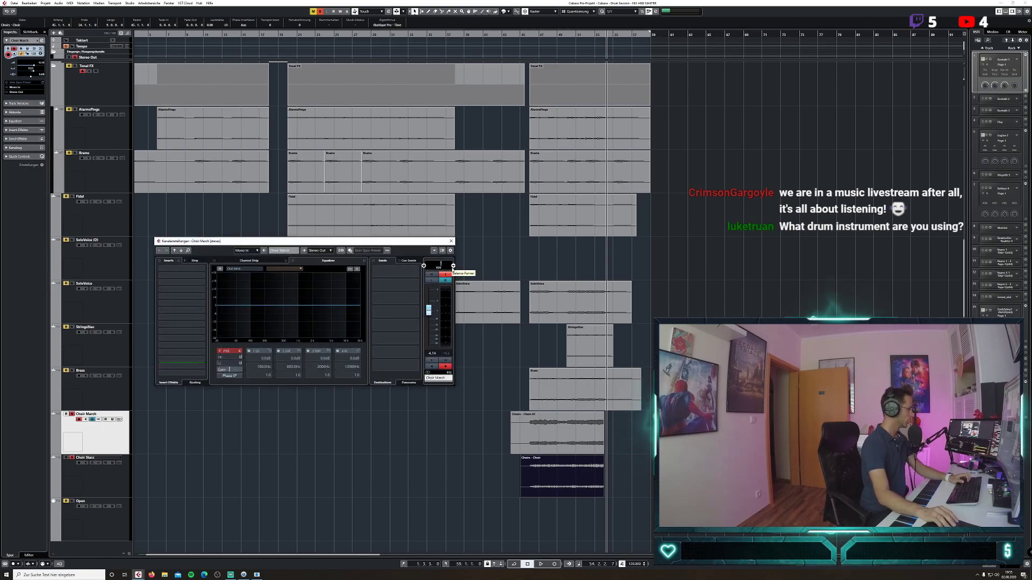
pyautogui.click(451, 241)
pyautogui.click(129, 455)
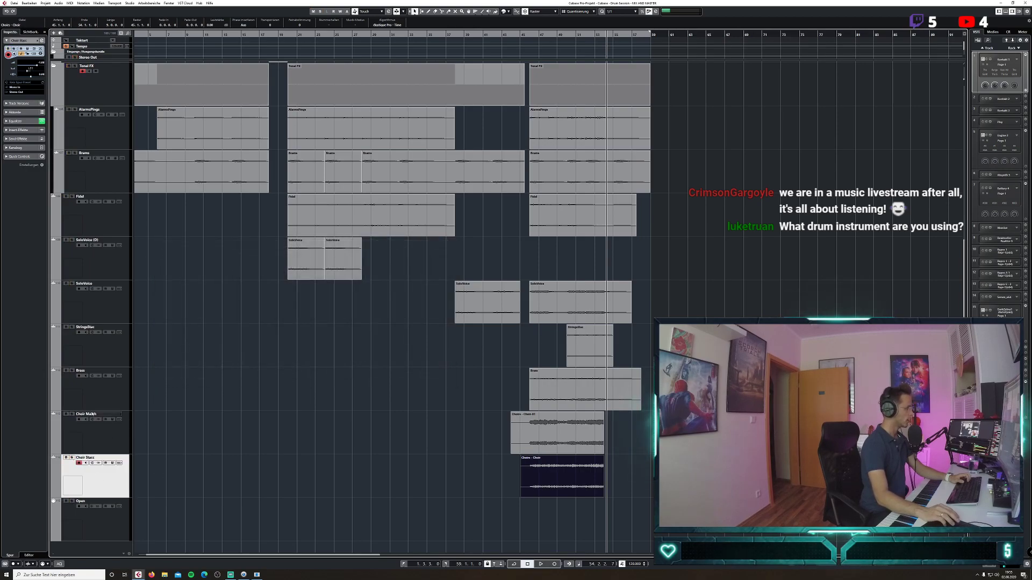
pyautogui.click(520, 35)
pyautogui.press('space')
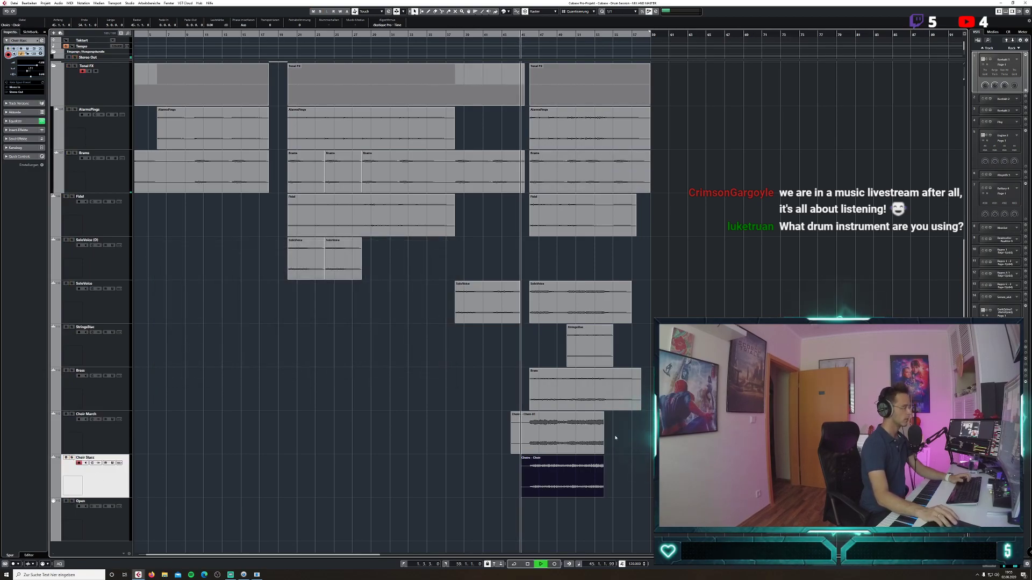
pyautogui.click(602, 451)
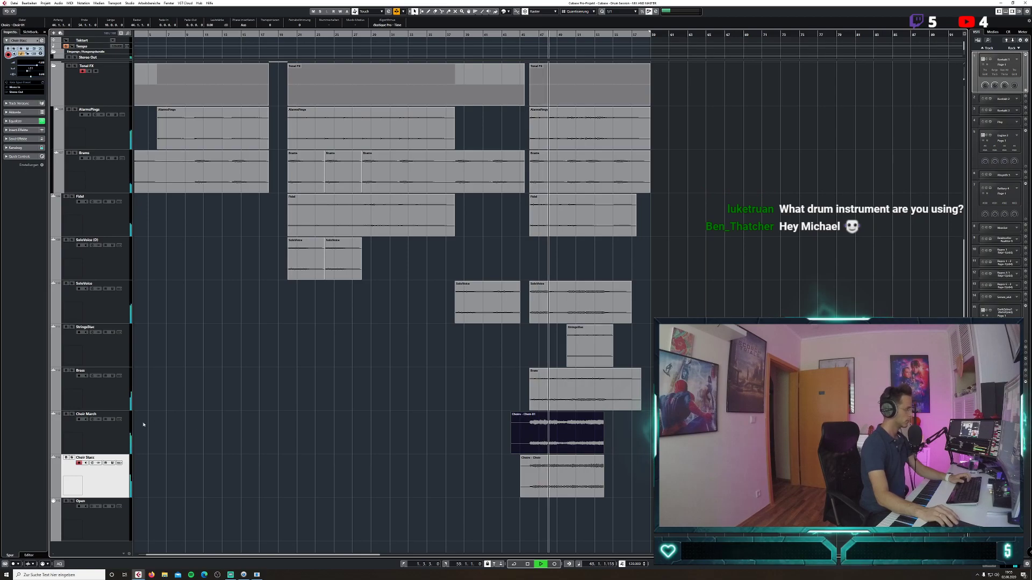
# Set the Choir March channel's volume to -5 dB during playback.
pyautogui.click(92, 419)
pyautogui.click(432, 313)
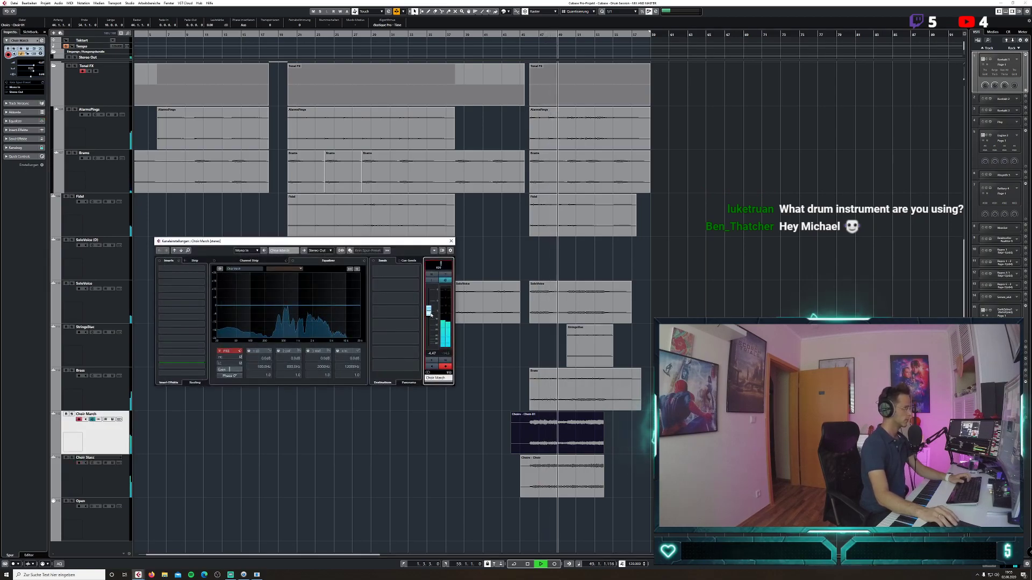
pyautogui.doubleClick(432, 354)
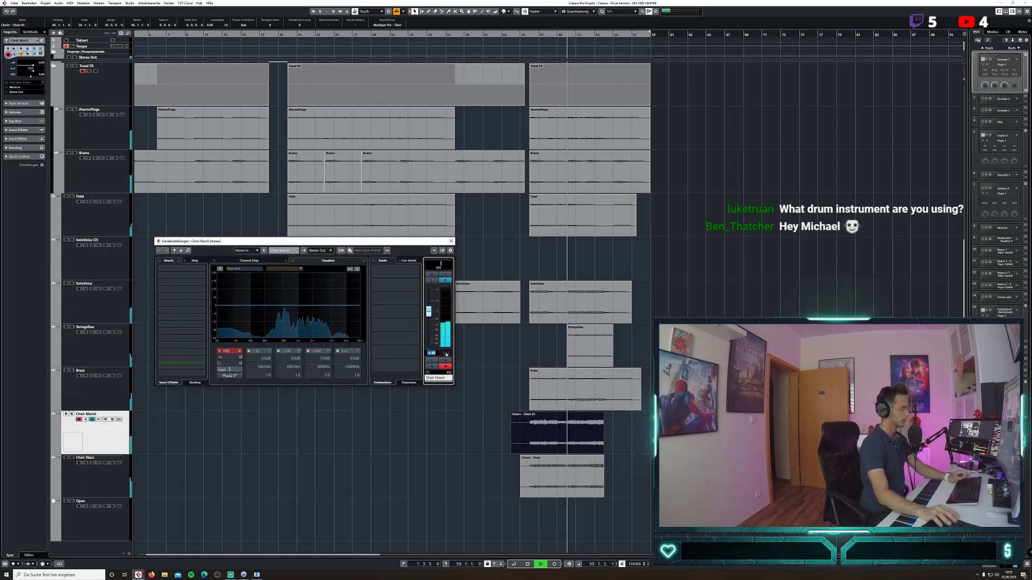
pyautogui.write('-5')
pyautogui.press('Return')
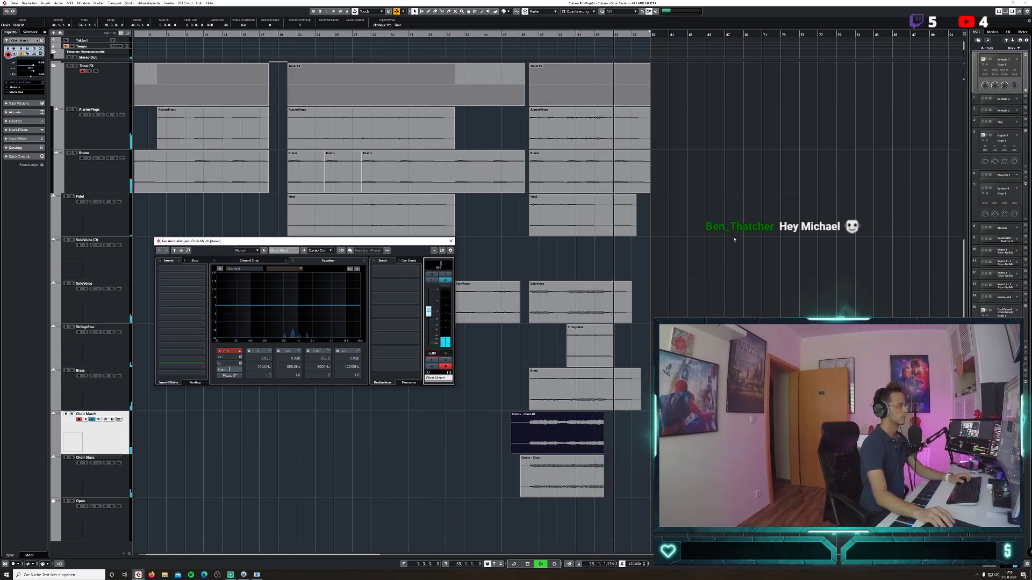
# Stop playback at bar 54, select both choir audio events and examine their ends at that bar closely.
pyautogui.click(604, 35)
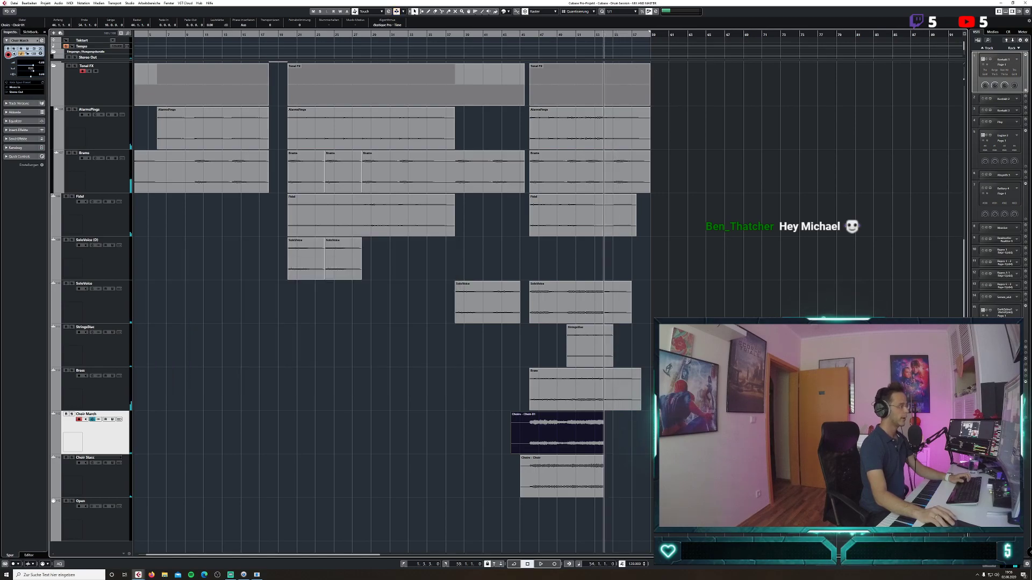
pyautogui.press('h')
pyautogui.press('h')
pyautogui.press('h')
pyautogui.press('h')
pyautogui.press('h')
pyautogui.press('h')
pyautogui.press('h')
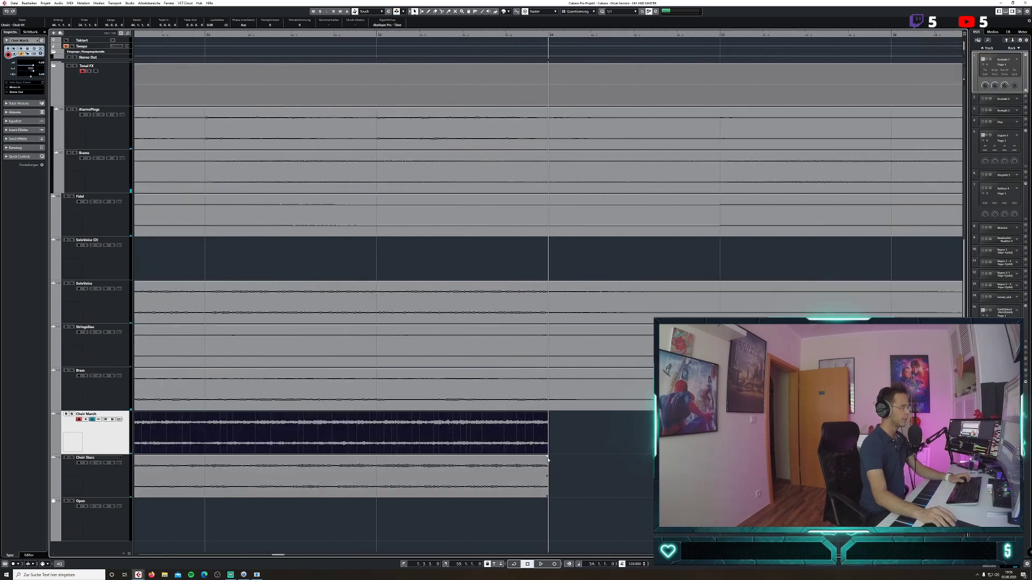
pyautogui.moveTo(595, 504); pyautogui.dragTo(535, 434)
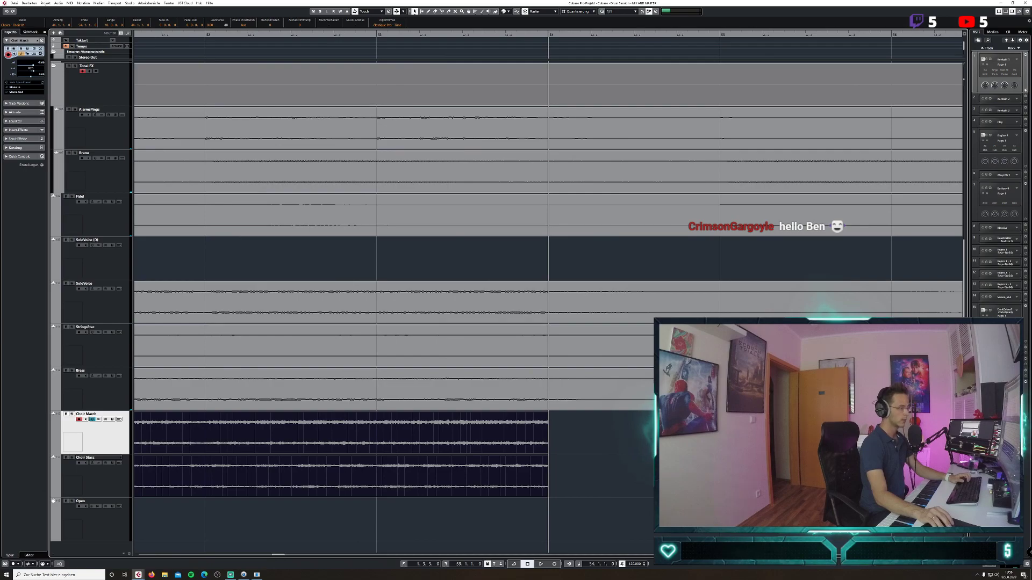
pyautogui.press('h')
pyautogui.press('h')
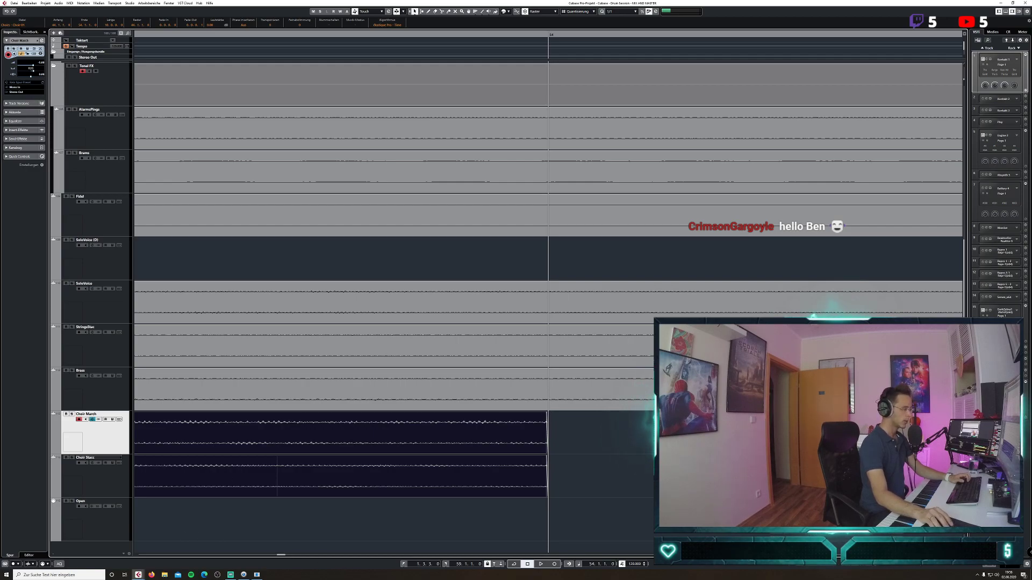
pyautogui.press('g')
pyautogui.press('g')
pyautogui.press('g')
pyautogui.press('g')
pyautogui.press('g')
pyautogui.press('g')
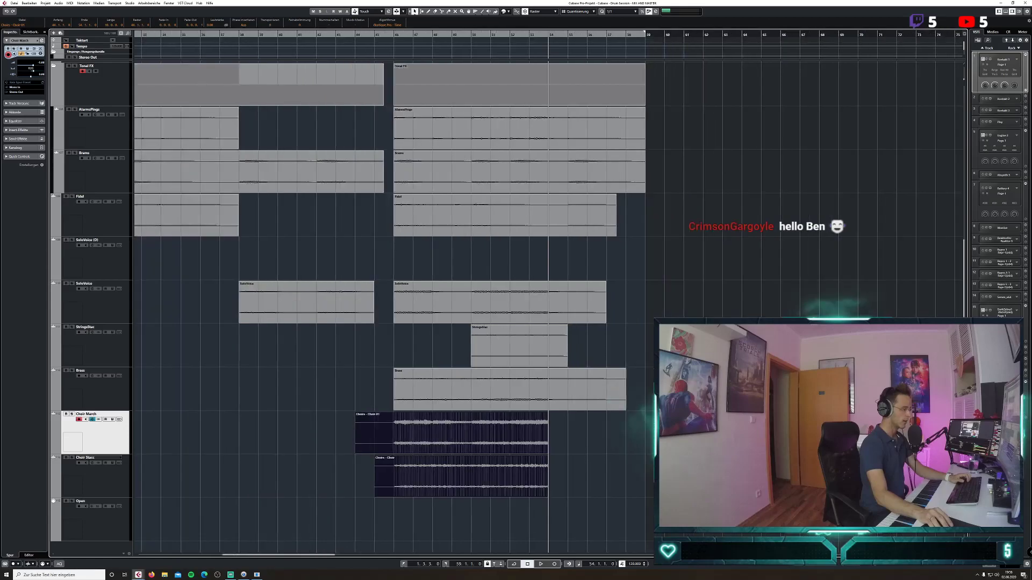
pyautogui.click(638, 452)
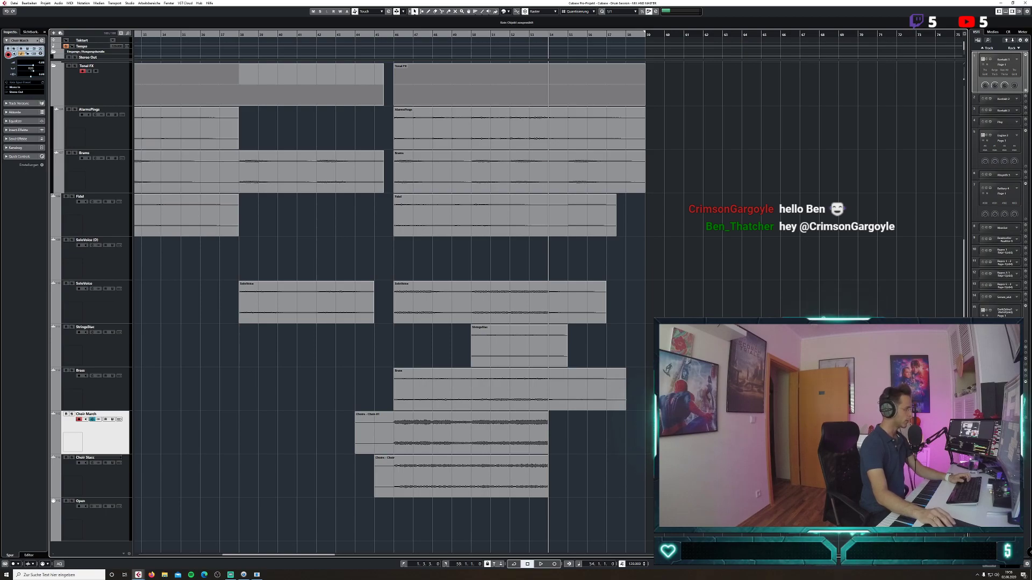
pyautogui.click(454, 423)
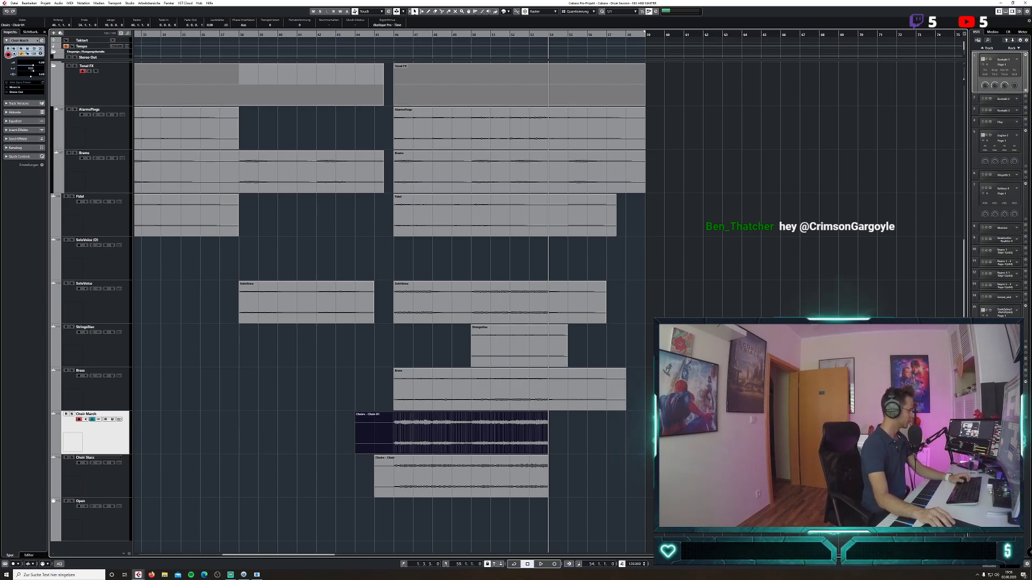
pyautogui.click(457, 520)
pyautogui.click(612, 388)
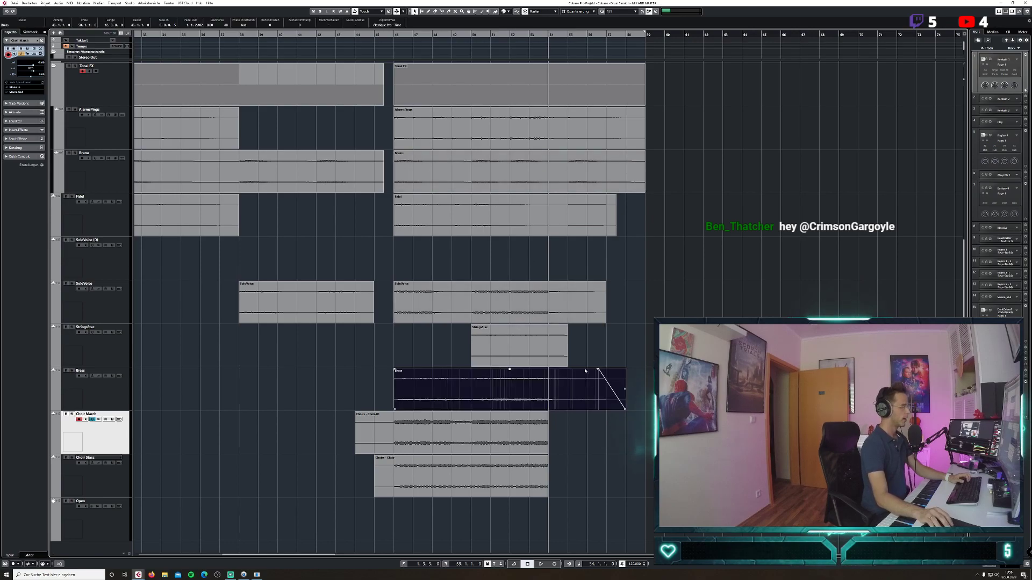
# Return to the project start, play the mix with the MixConsole reduced to a small window with its master meter, and close the console.
pyautogui.press('KP_1')
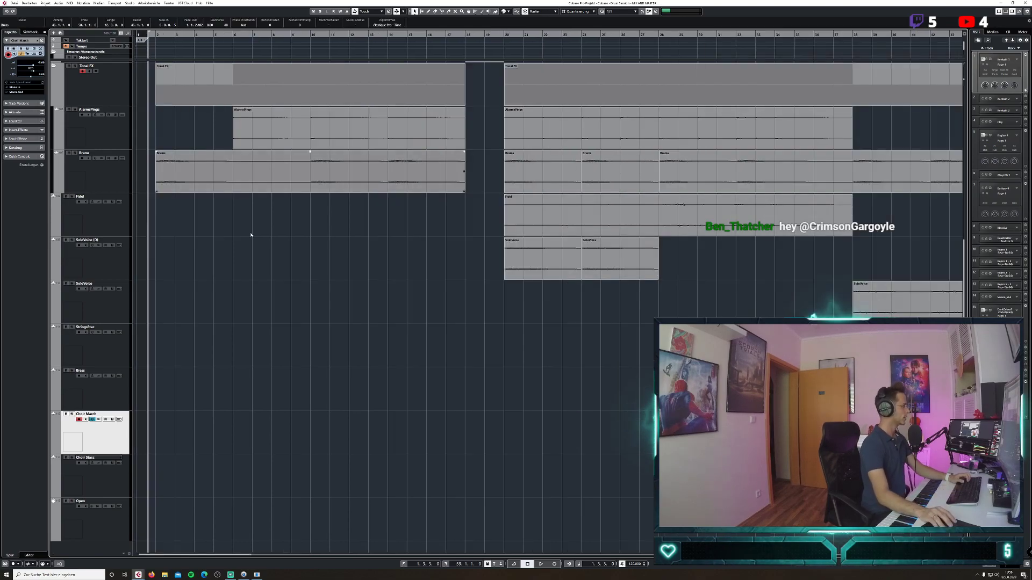
pyautogui.click(129, 3)
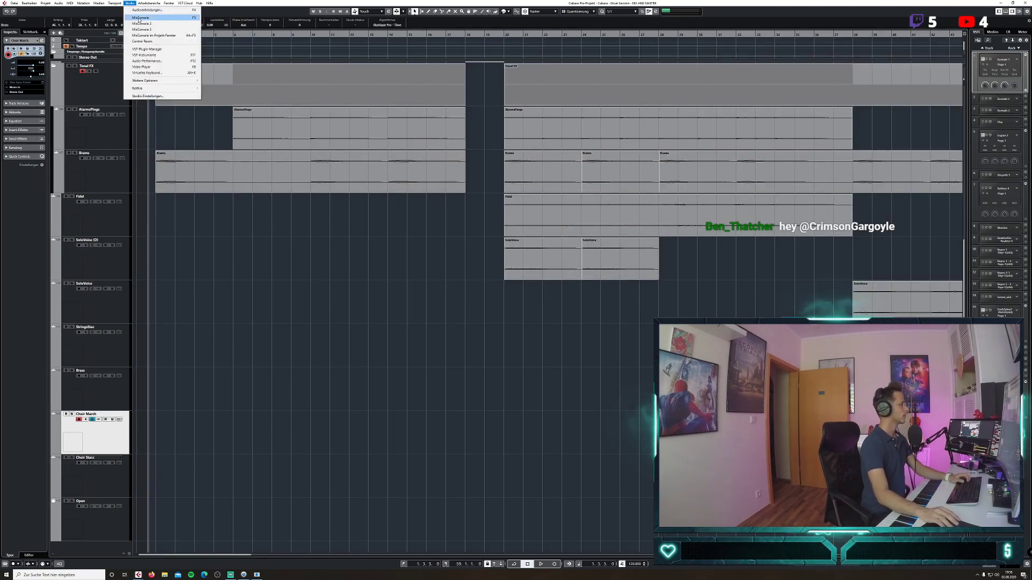
pyautogui.click(137, 10)
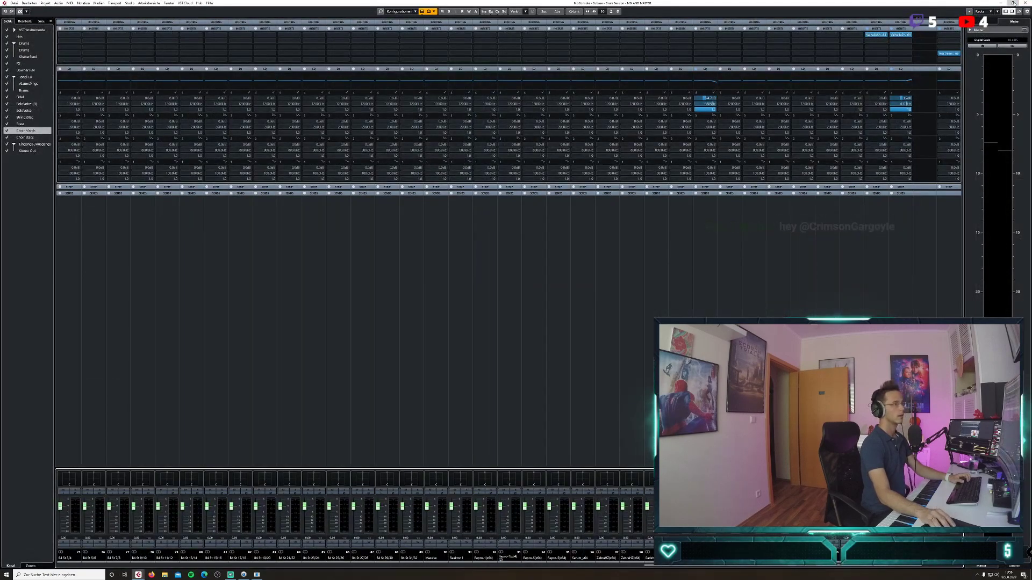
pyautogui.click(1013, 3)
pyautogui.click(178, 212)
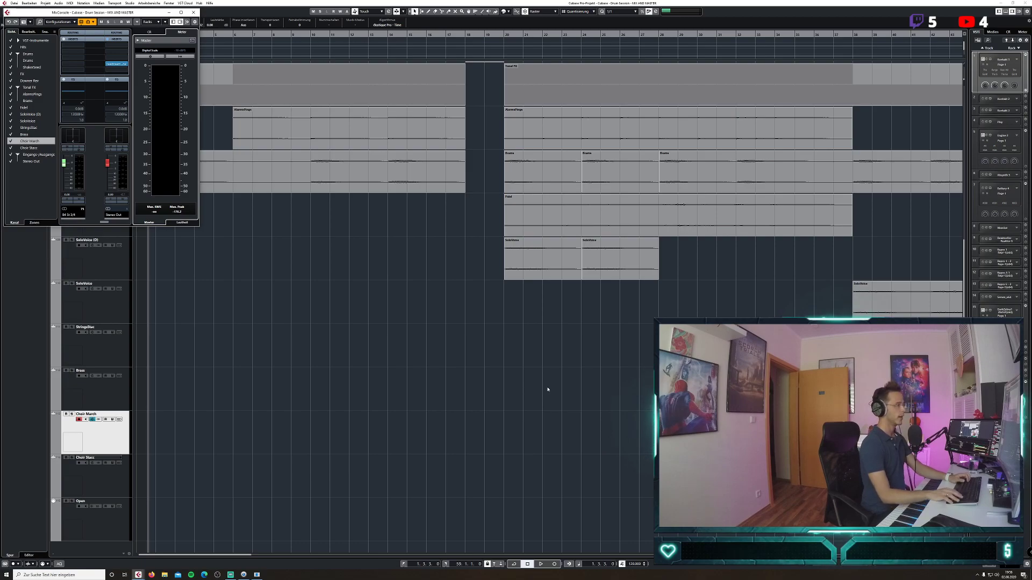
pyautogui.press('space')
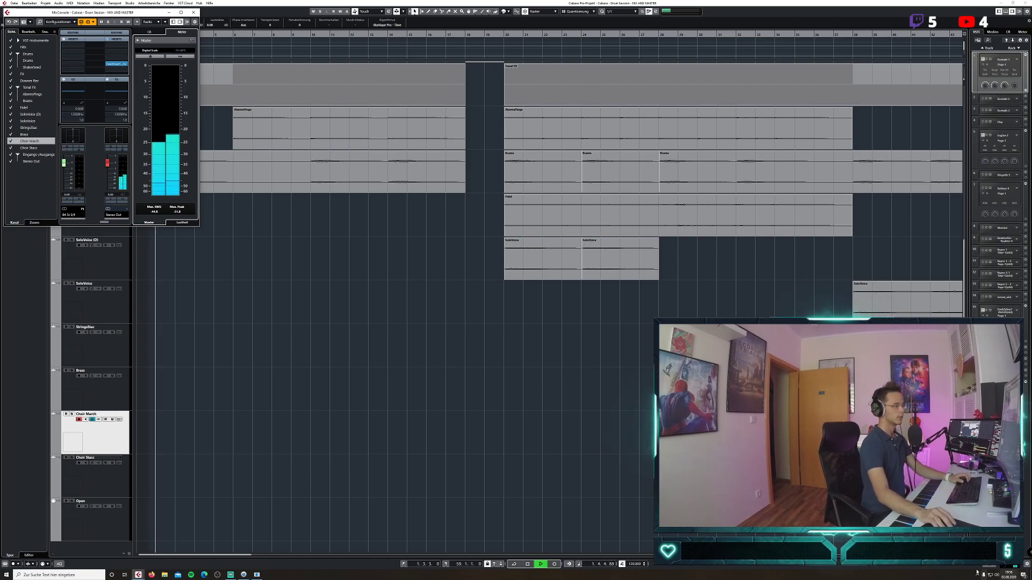
pyautogui.press('F3')
# Rename the lowest instrument track, below the two choir tracks, as Midi.
pyautogui.press('g')
pyautogui.press('g')
pyautogui.press('g')
pyautogui.press('g')
pyautogui.press('g')
pyautogui.press('g')
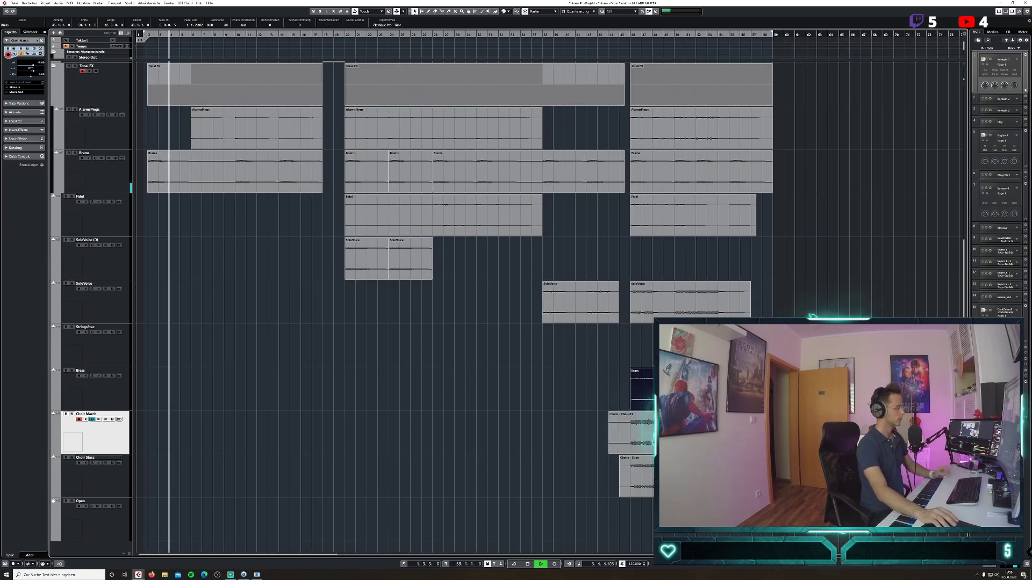
pyautogui.doubleClick(81, 500)
pyautogui.write('Midi')
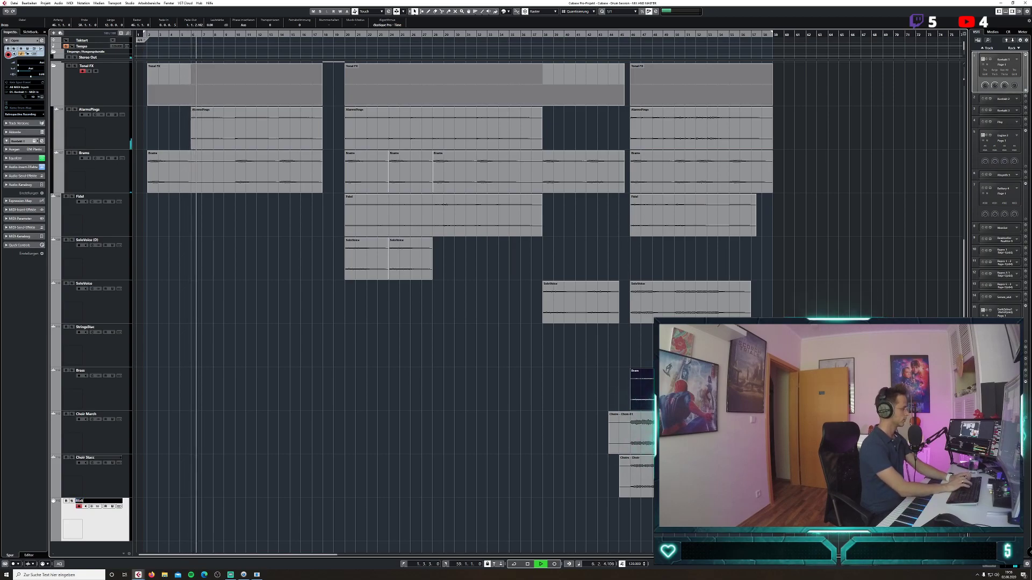
pyautogui.press('Return')
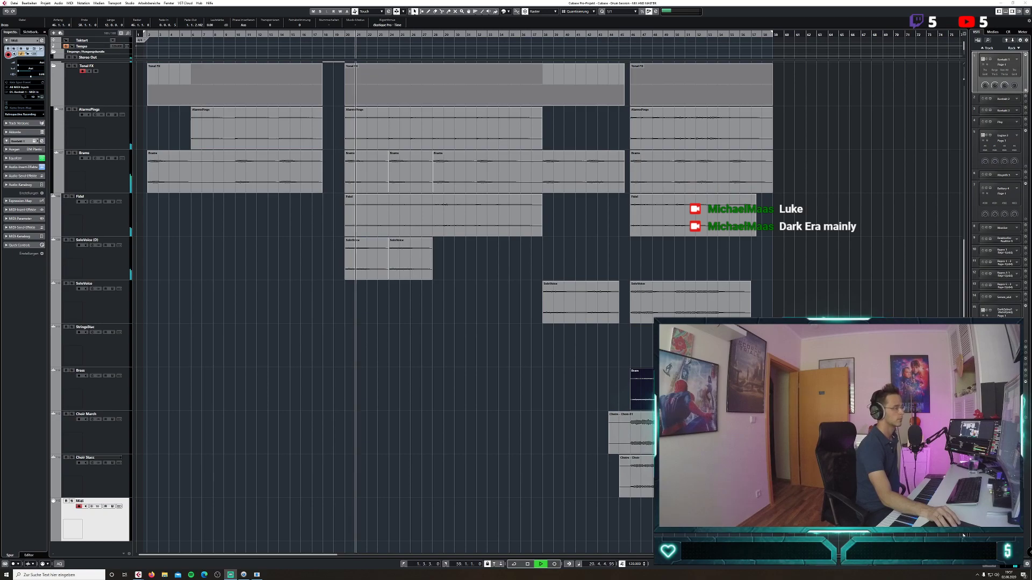
# Restart playback from the project start and trim the first ShakerSeed event so it begins at bar 6.
pyautogui.scroll(2, 457, 307)
pyautogui.scroll(6, 457, 307)
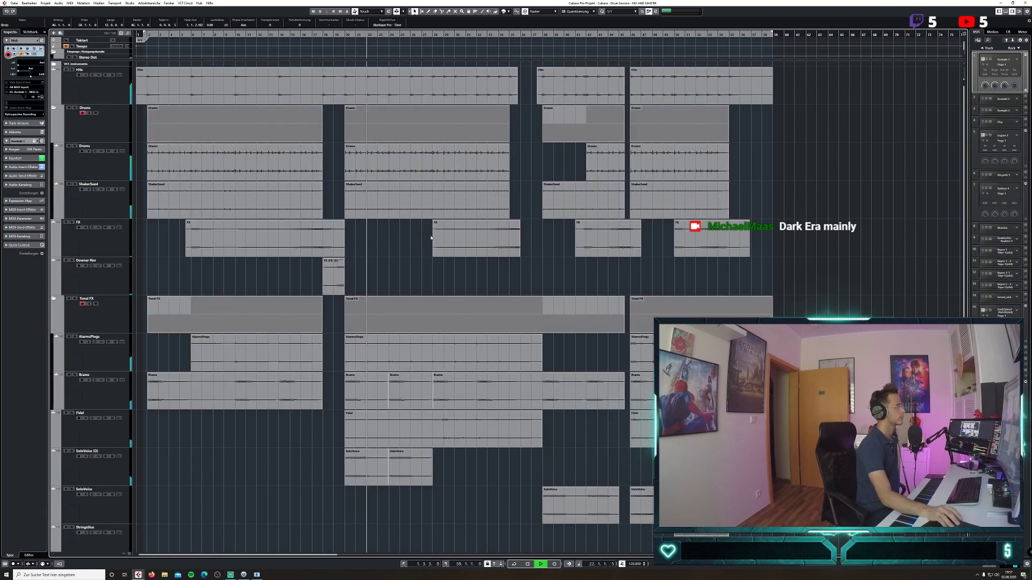
pyautogui.click(69, 184)
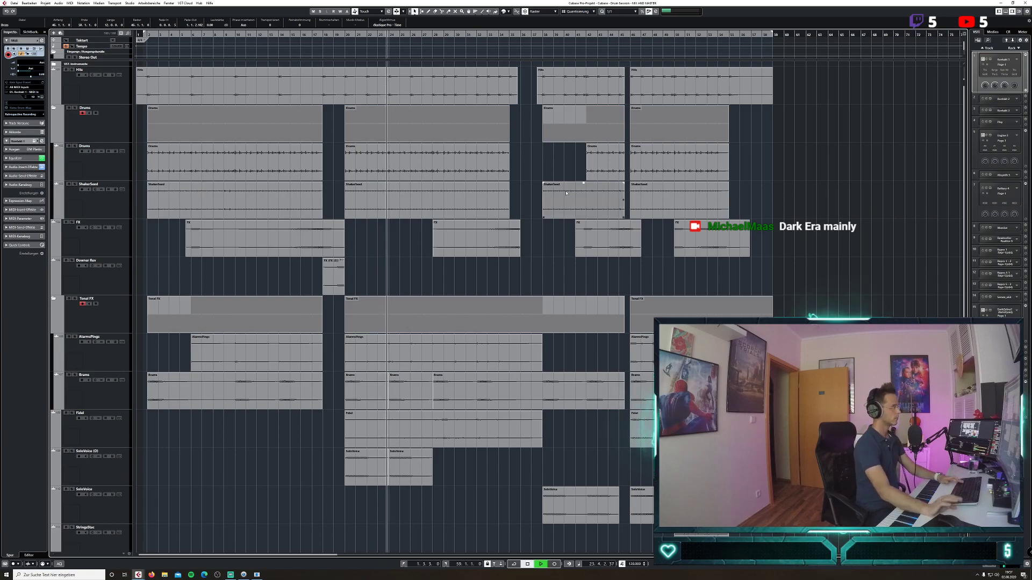
pyautogui.press('space')
pyautogui.press('KP_0')
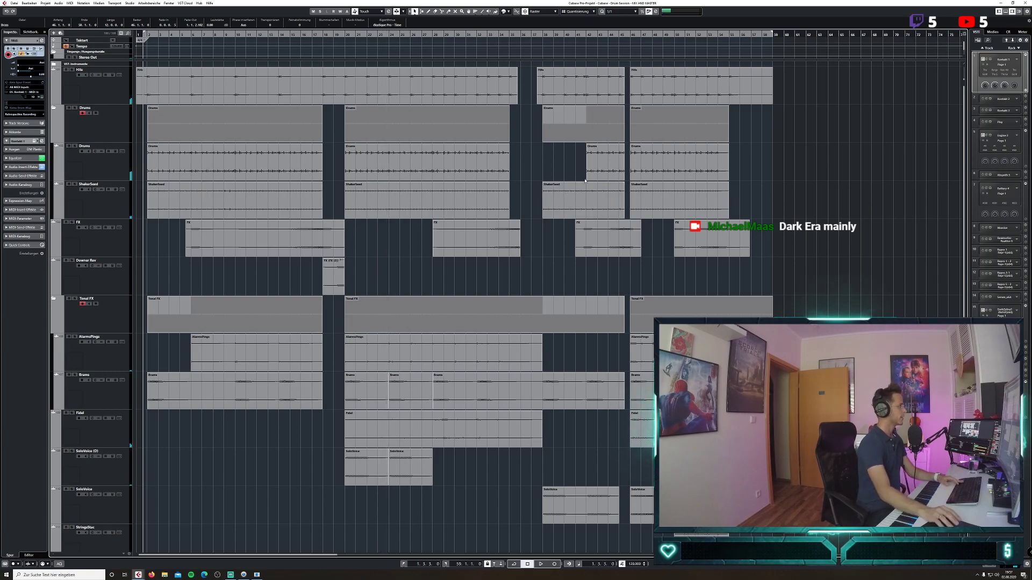
pyautogui.moveTo(148, 218); pyautogui.dragTo(223, 219)
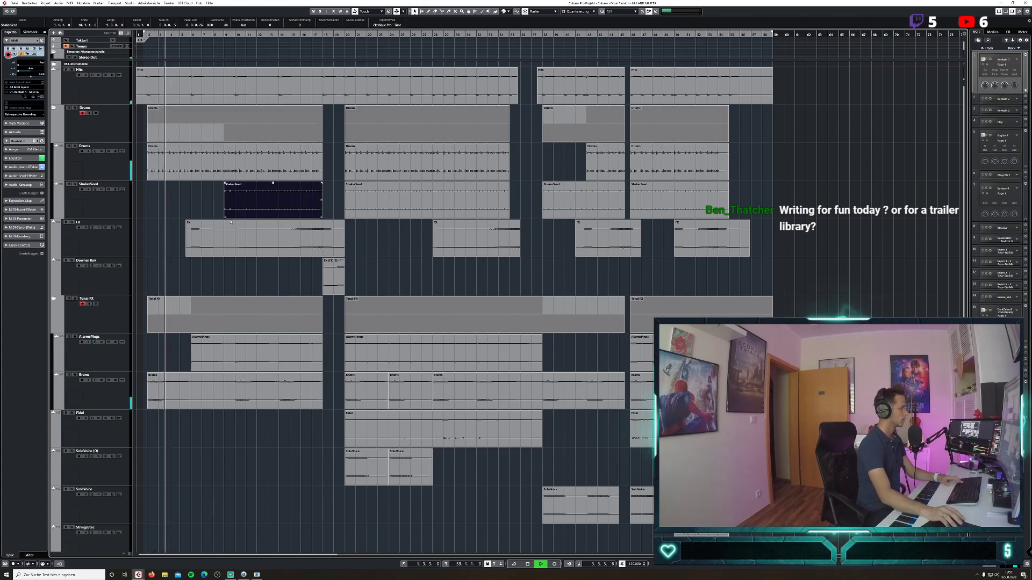
pyautogui.moveTo(226, 218); pyautogui.dragTo(194, 219)
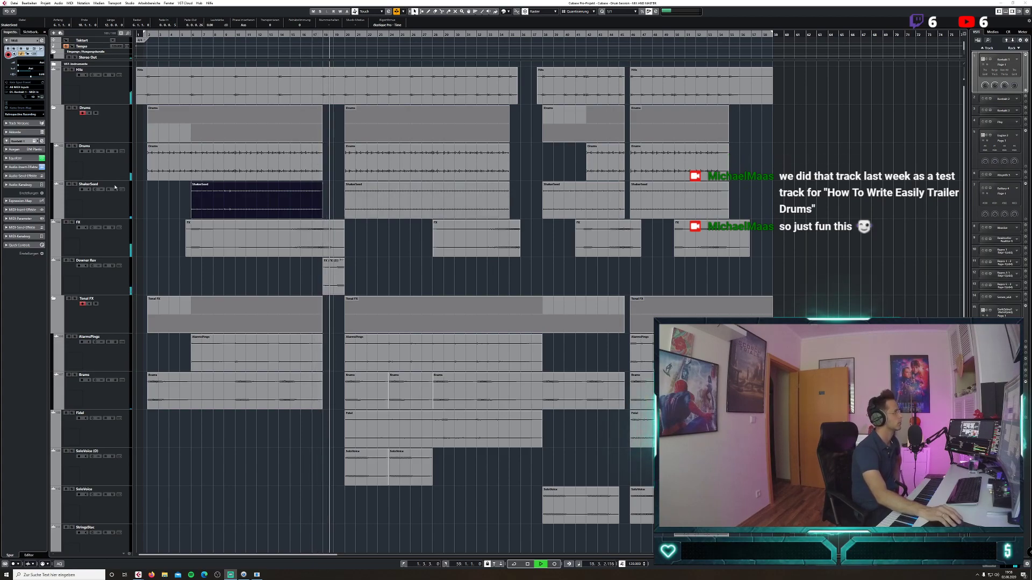
# Compare the mix from bar 20 on with the ShakerSeed track muted and unmuted.
pyautogui.click(70, 186)
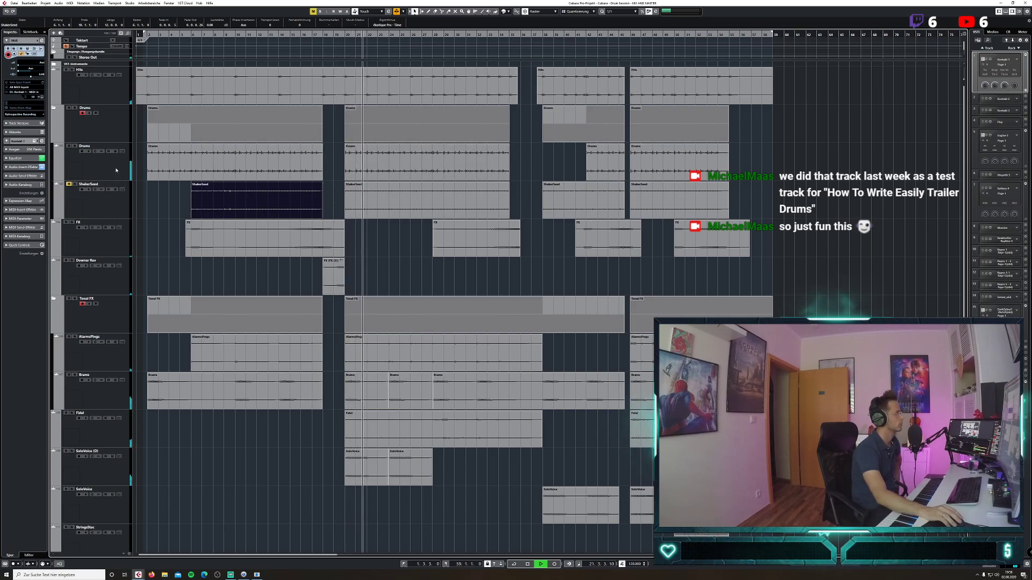
pyautogui.click(69, 146)
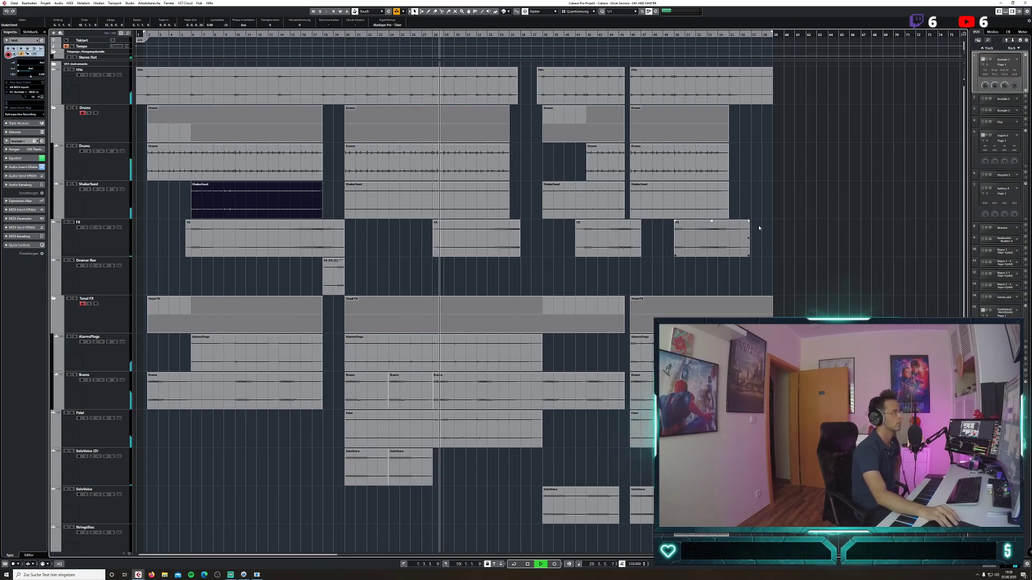
# Trim the Choir March event's start to bar 45 and fade both choir events in up to bar 46.
pyautogui.scroll(-4, 773, 247)
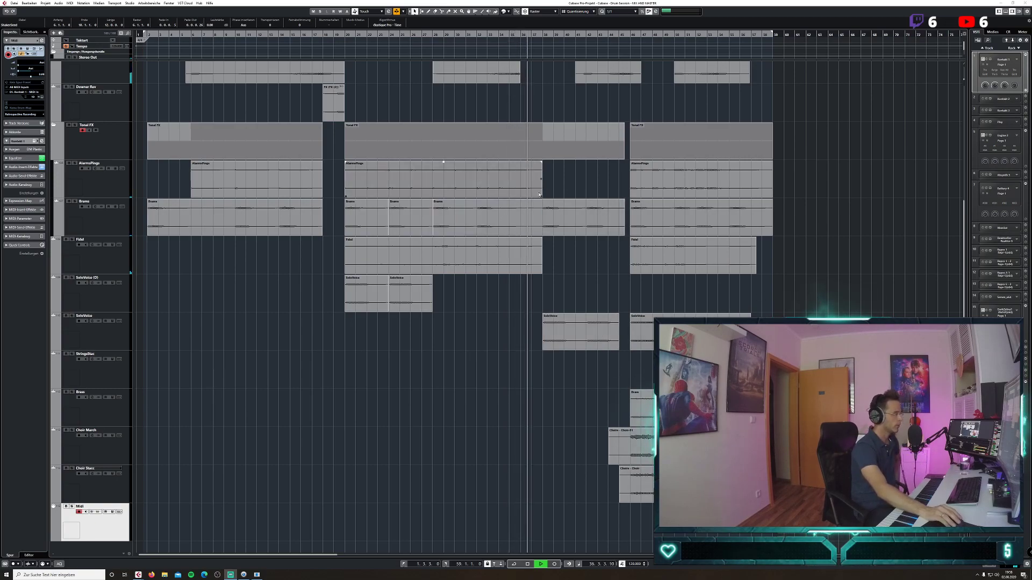
pyautogui.click(890, 254)
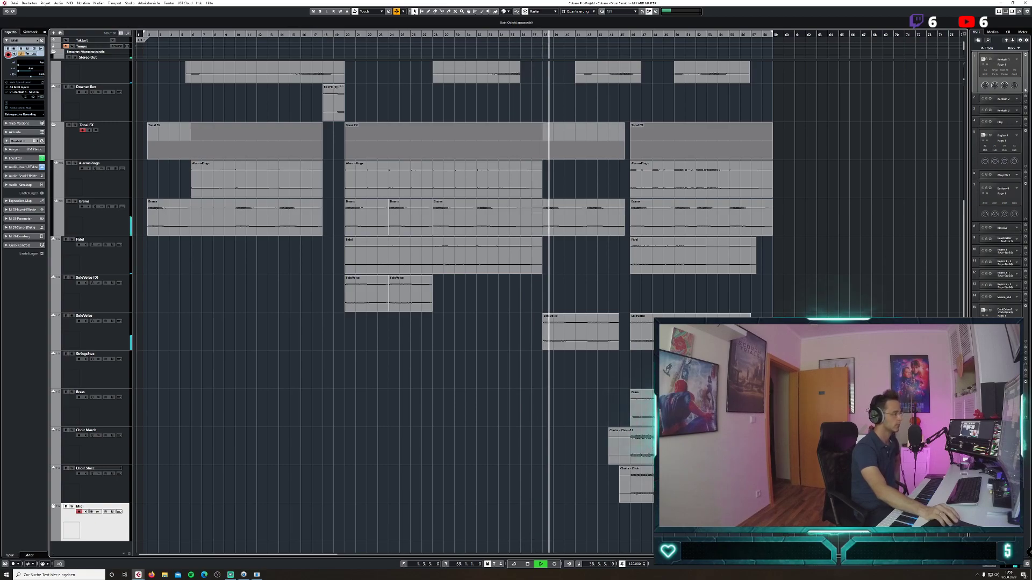
pyautogui.click(608, 462)
pyautogui.moveTo(608, 462); pyautogui.dragTo(626, 484)
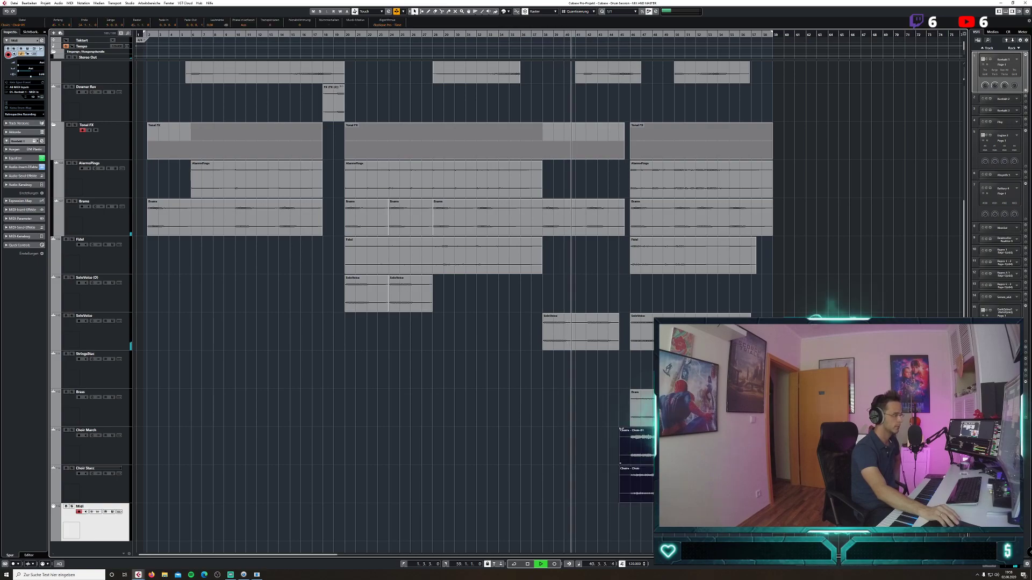
pyautogui.moveTo(620, 428); pyautogui.dragTo(631, 430)
pyautogui.click(598, 437)
# Try muting the final section's Drums event, starting at bar 46, with the Mute tool during playback.
pyautogui.scroll(4, 597, 430)
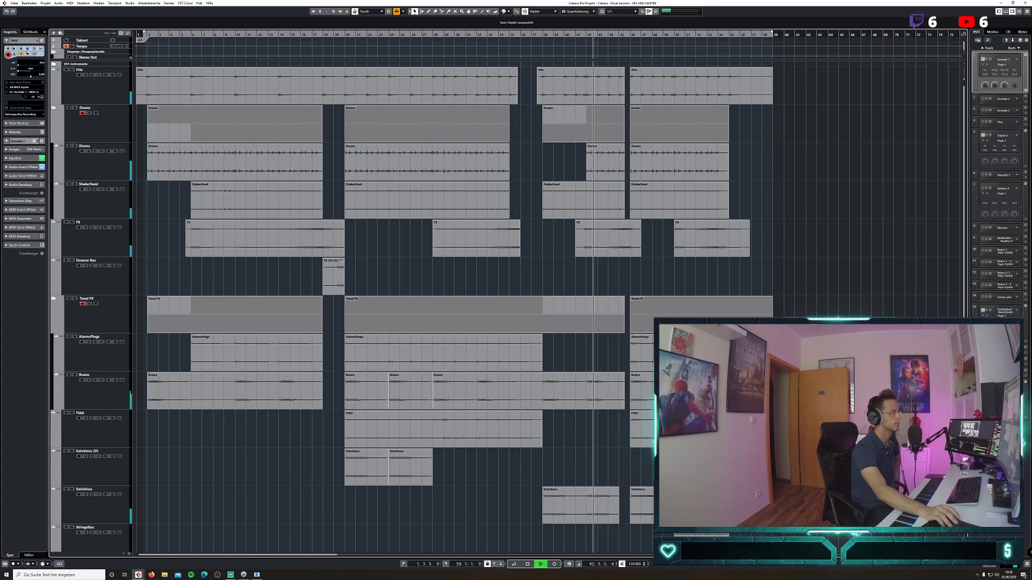
pyautogui.click(455, 12)
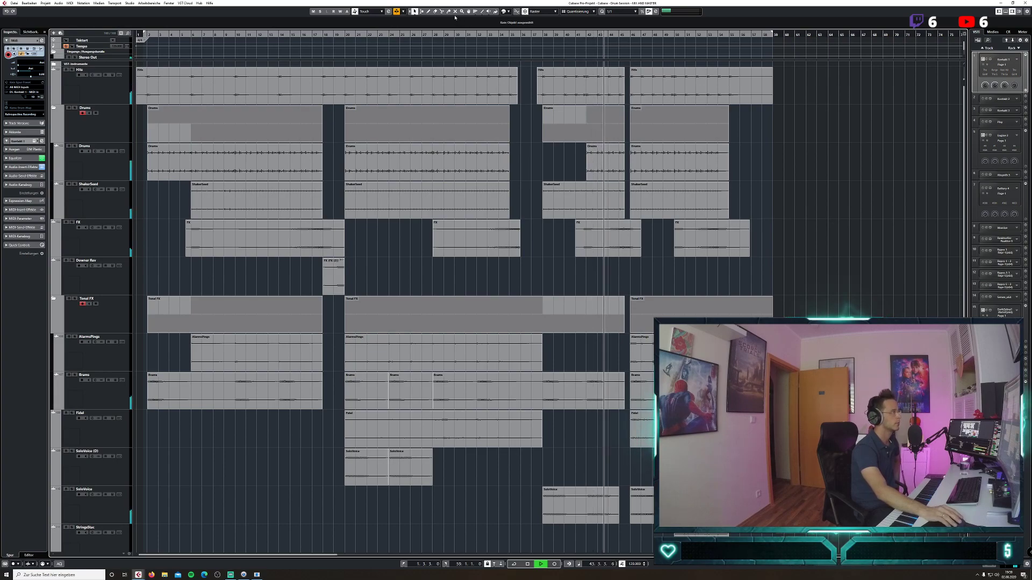
pyautogui.click(677, 164)
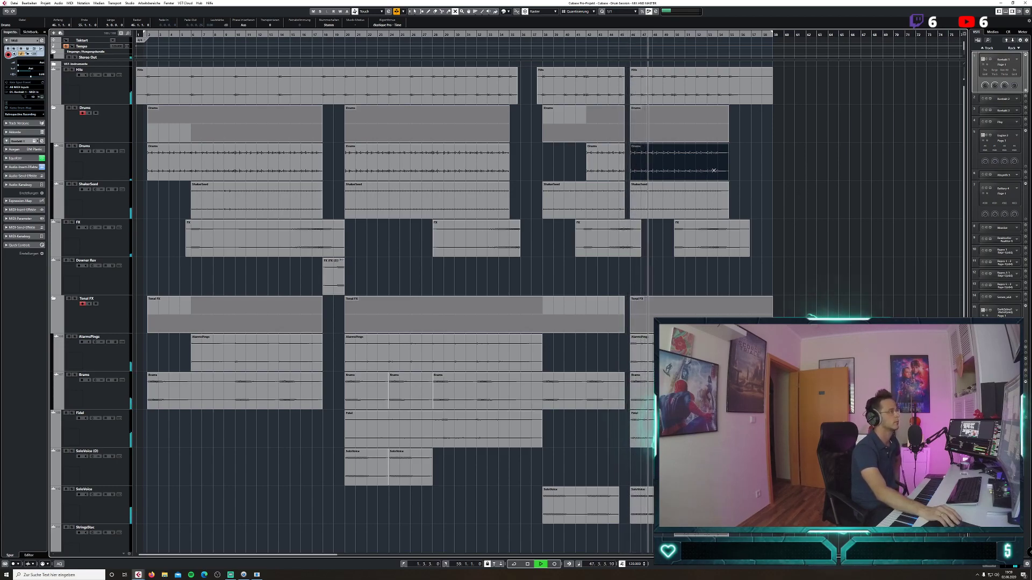
pyautogui.press('Down')
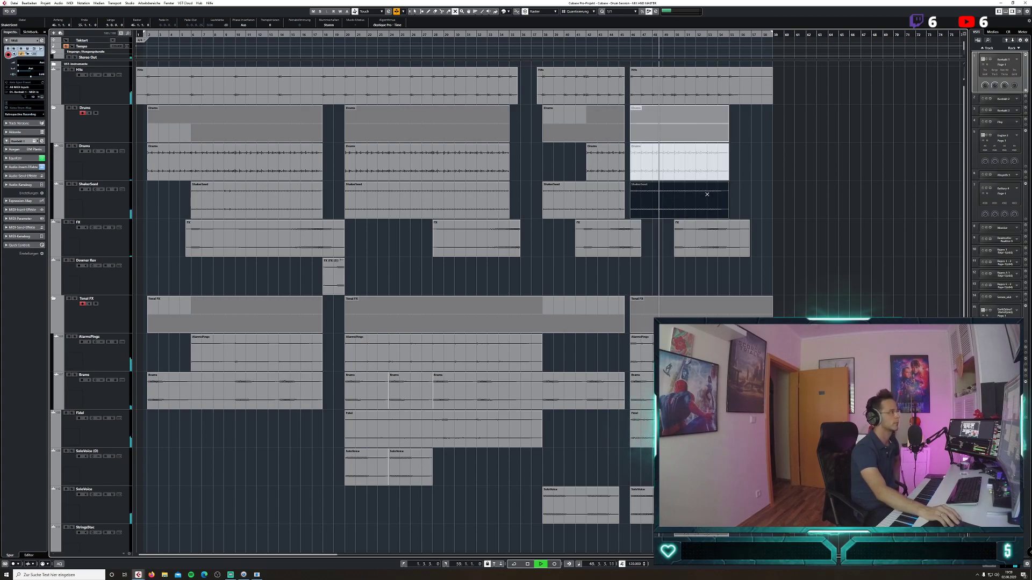
pyautogui.press('Up')
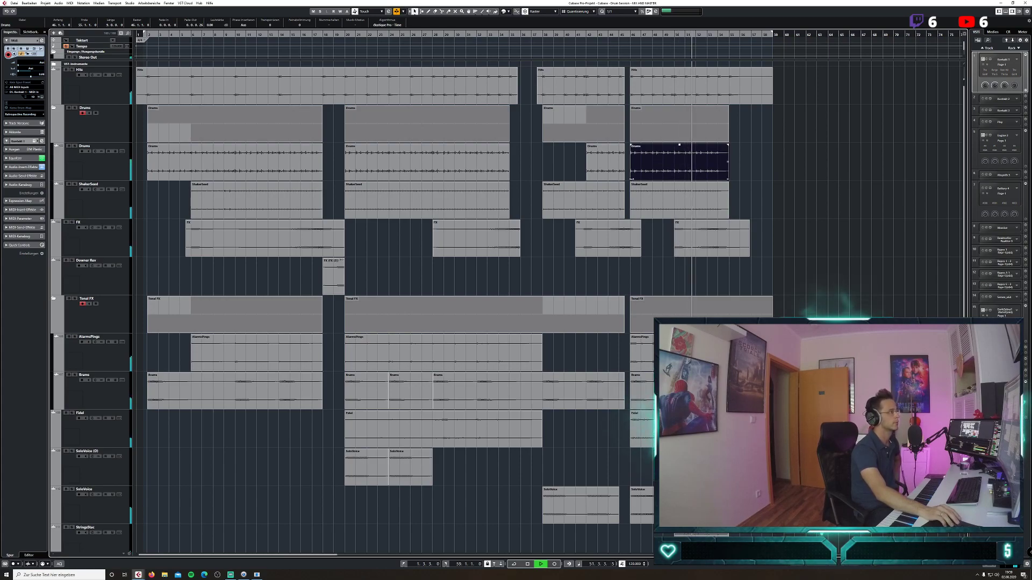
# Trim the final Drums event to start at bar 50, and play the section back from bar 43.
pyautogui.moveTo(631, 179); pyautogui.dragTo(676, 178)
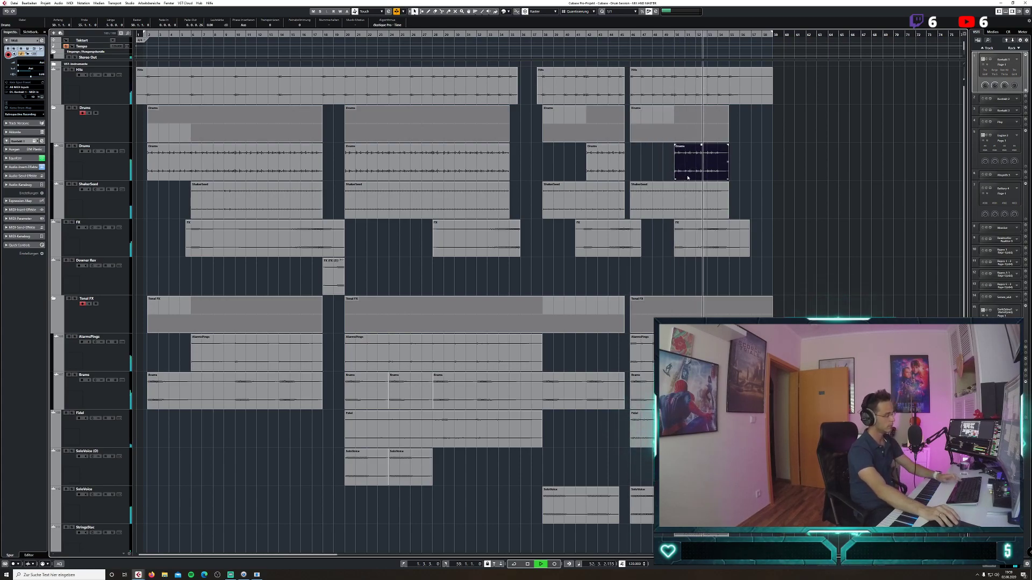
pyautogui.press('space')
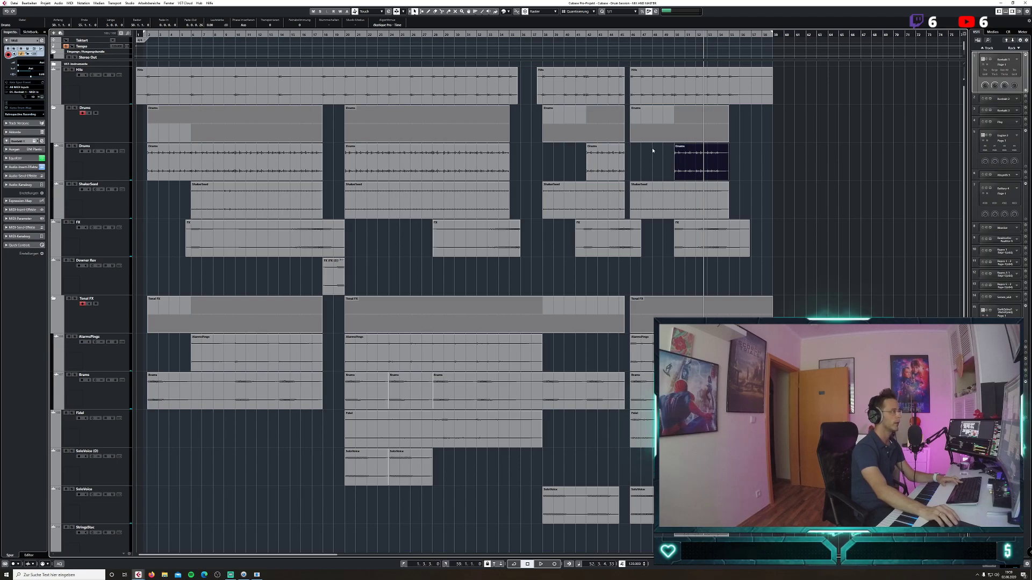
pyautogui.click(607, 36)
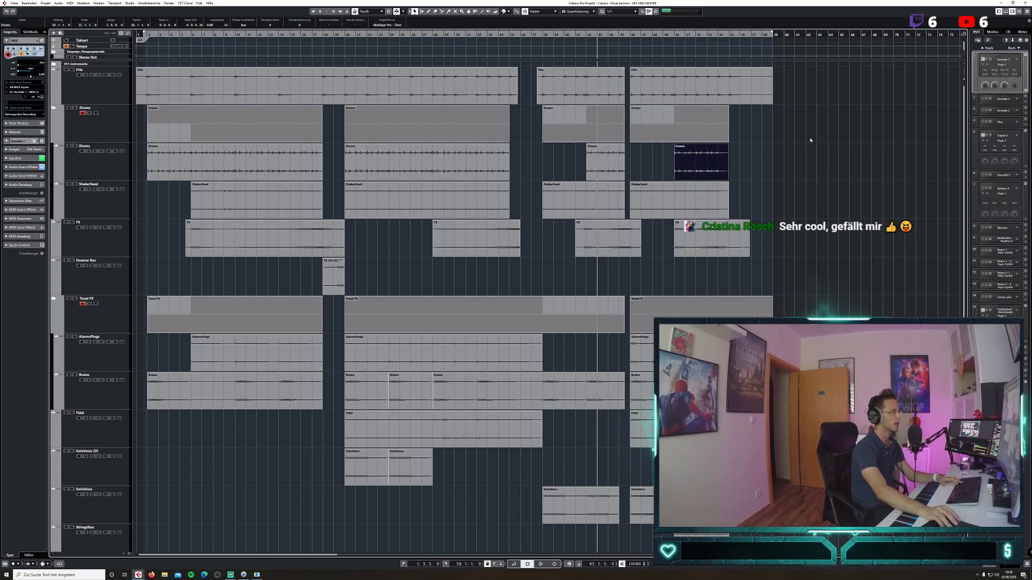
pyautogui.click(827, 153)
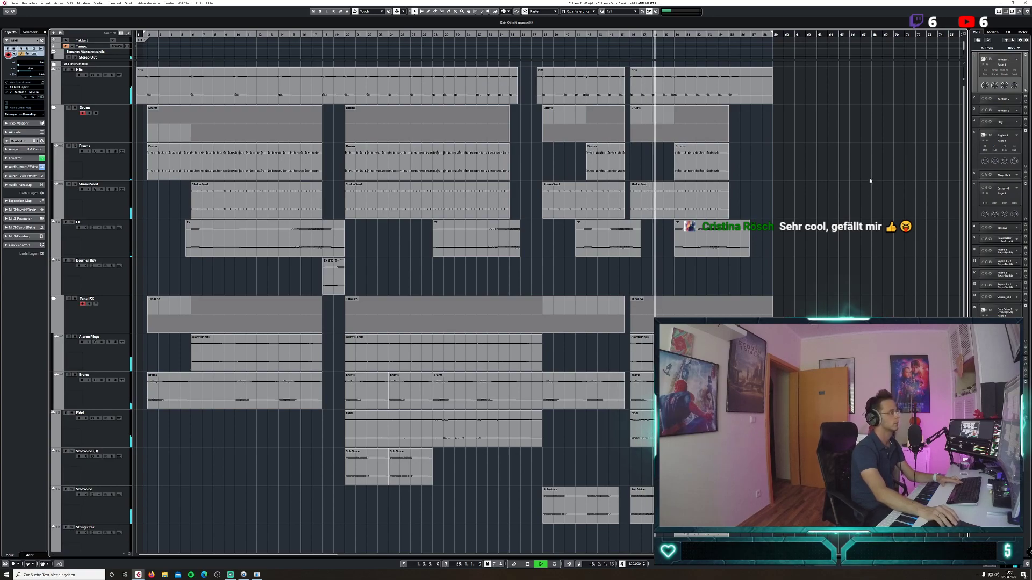
pyautogui.scroll(-4, 865, 196)
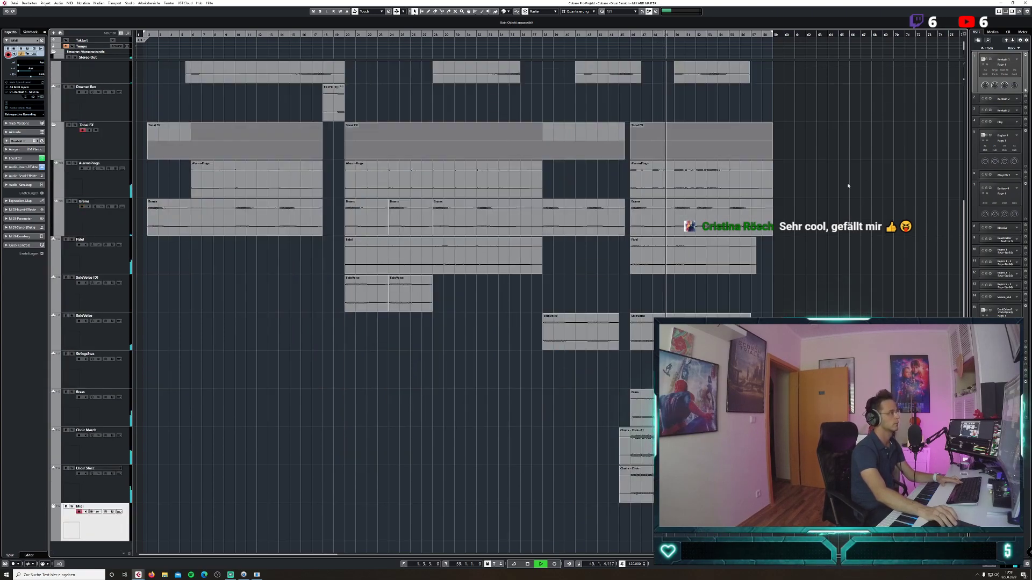
pyautogui.scroll(4, 848, 185)
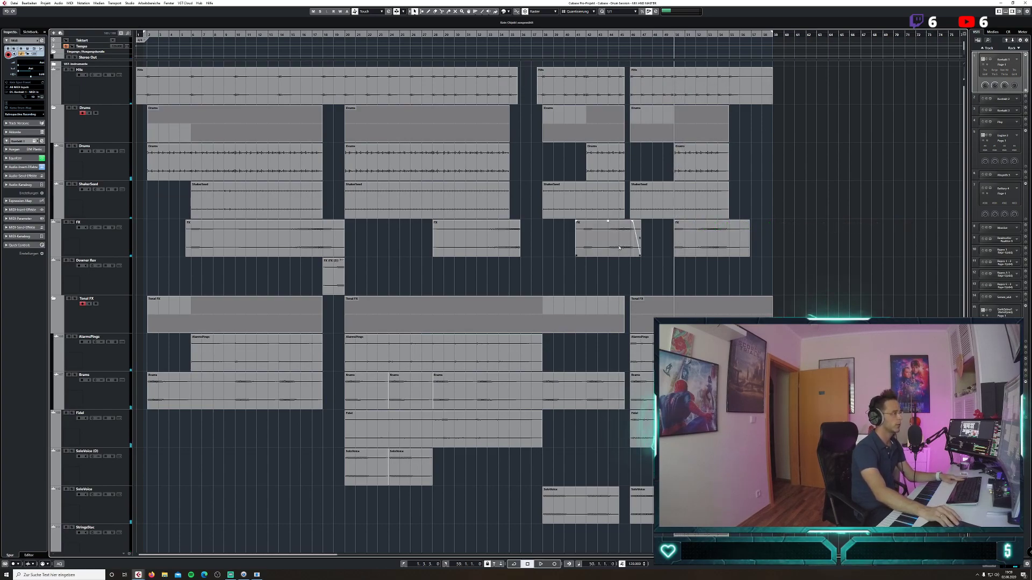
# Copy the FX event starting at bar 41 onto the track below, trim it to bars 47–50 with a fade-in, and play the transition.
pyautogui.moveTo(619, 247); pyautogui.dragTo(668, 283)
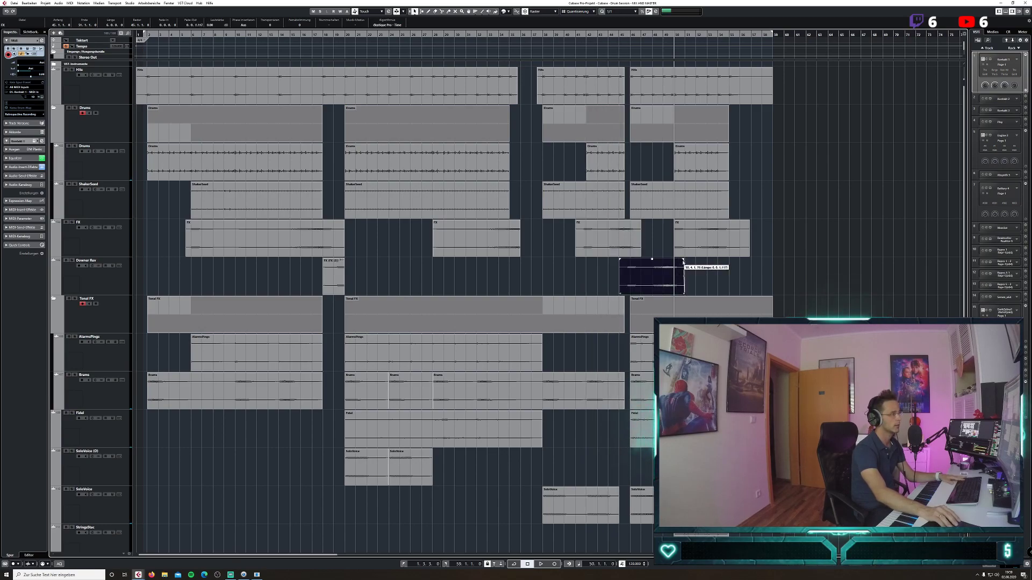
pyautogui.moveTo(680, 293); pyautogui.dragTo(651, 289)
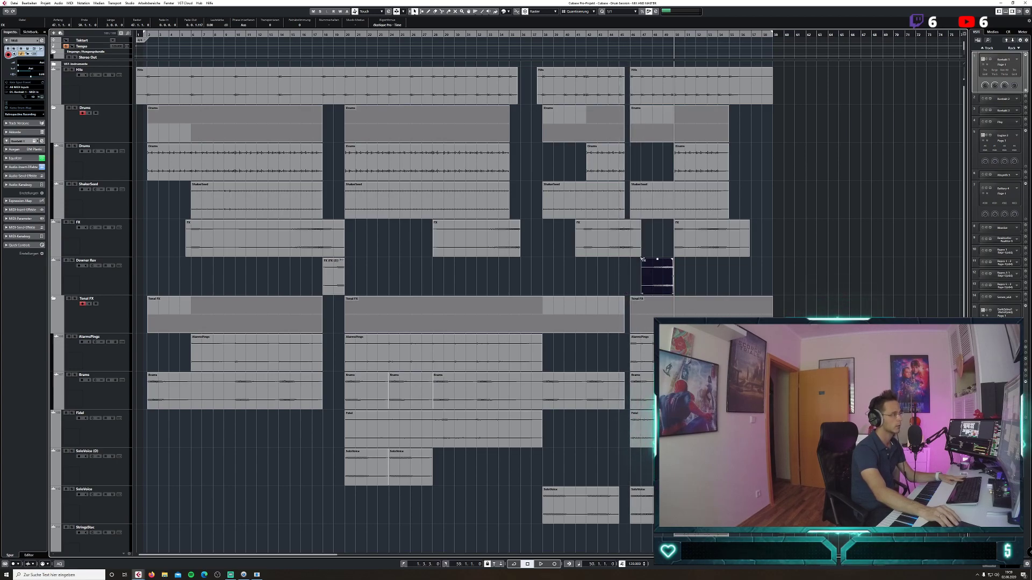
pyautogui.doubleClick(618, 35)
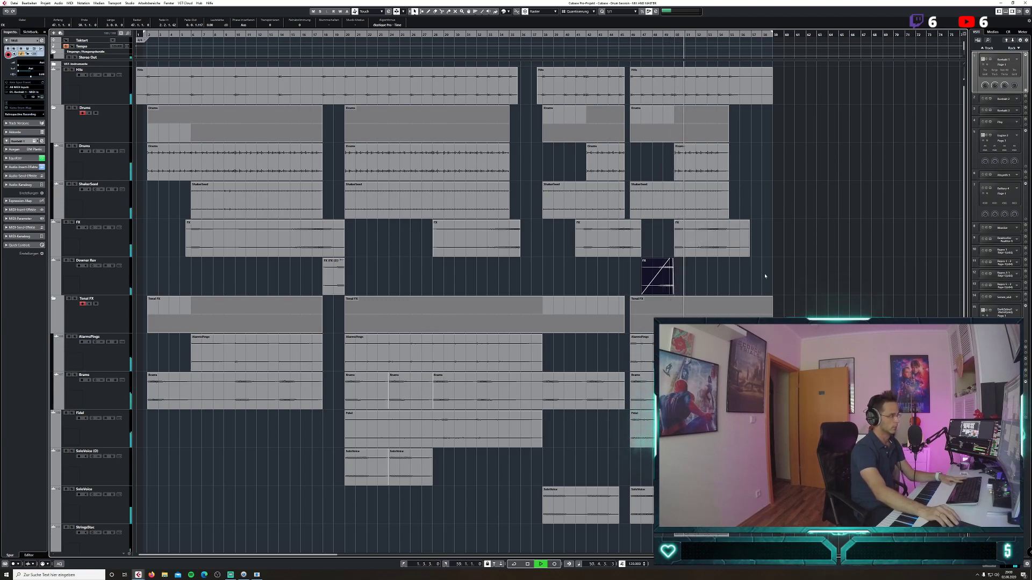
# Remove the fade-out at the end of the copied FX event spanning bars 47–50, and play the transition from bar 46.
pyautogui.press('space')
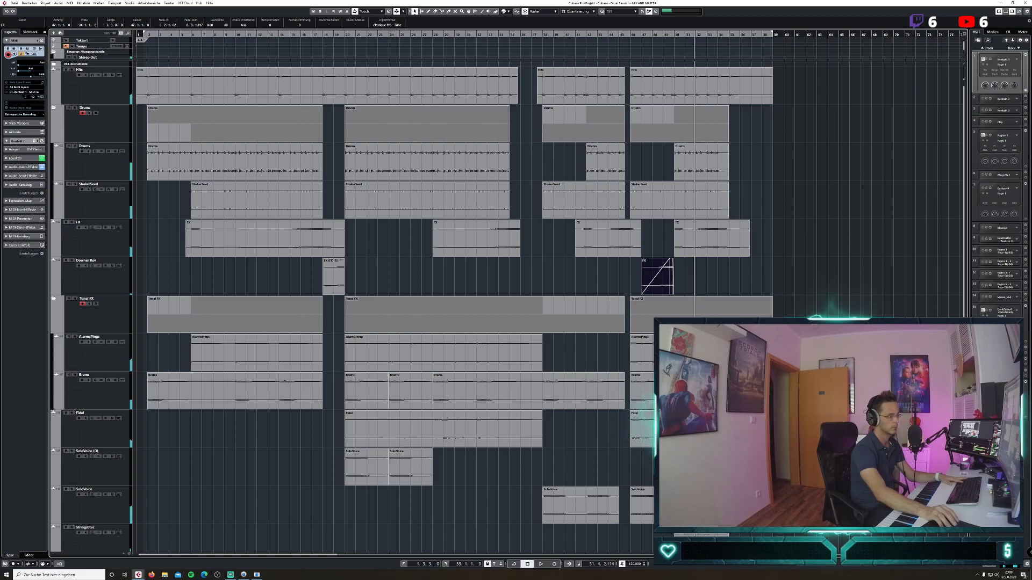
pyautogui.press('h')
pyautogui.press('h')
pyautogui.press('h')
pyautogui.press('h')
pyautogui.press('h')
pyautogui.press('h')
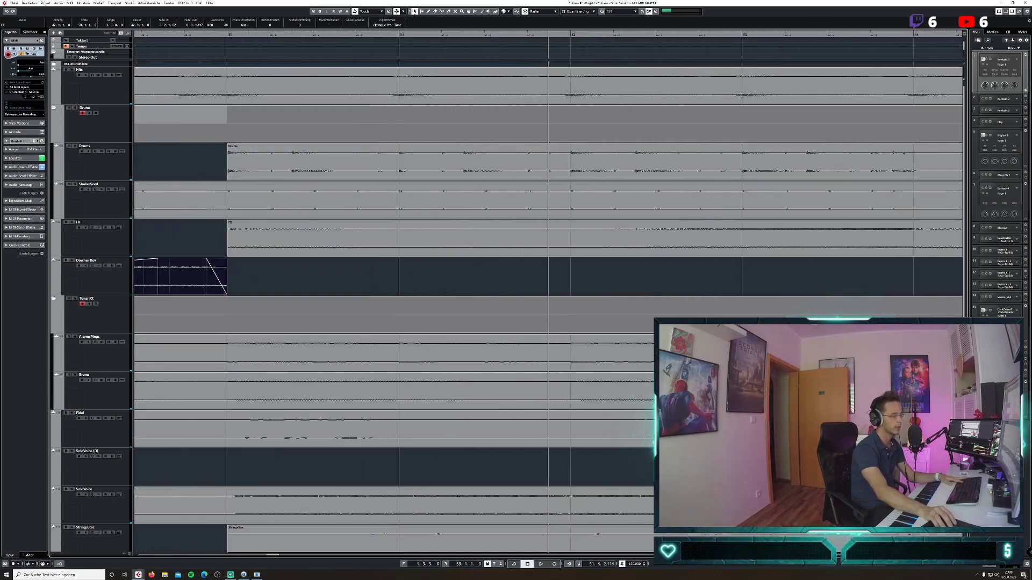
pyautogui.press('g')
pyautogui.press('g')
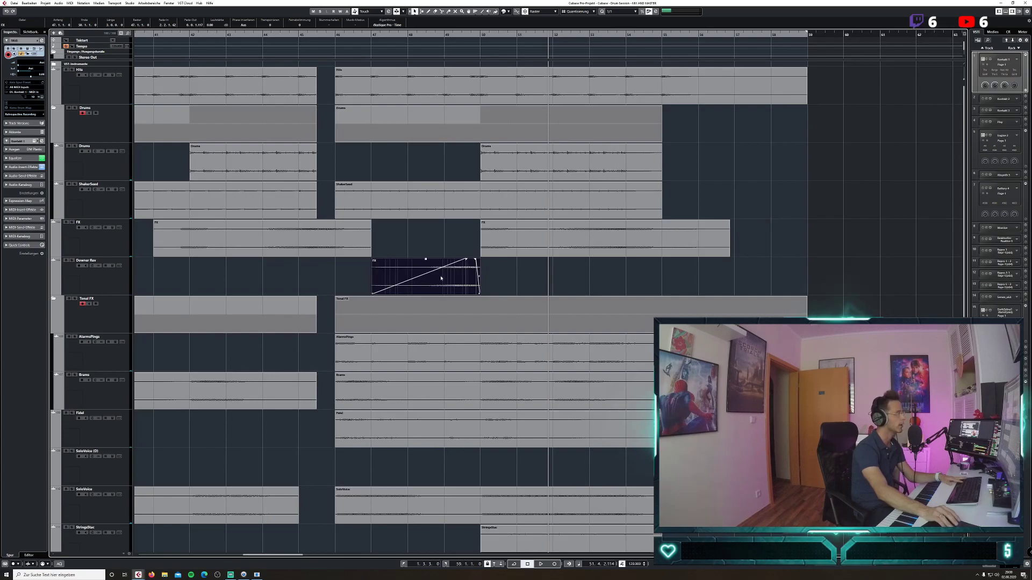
pyautogui.click(338, 34)
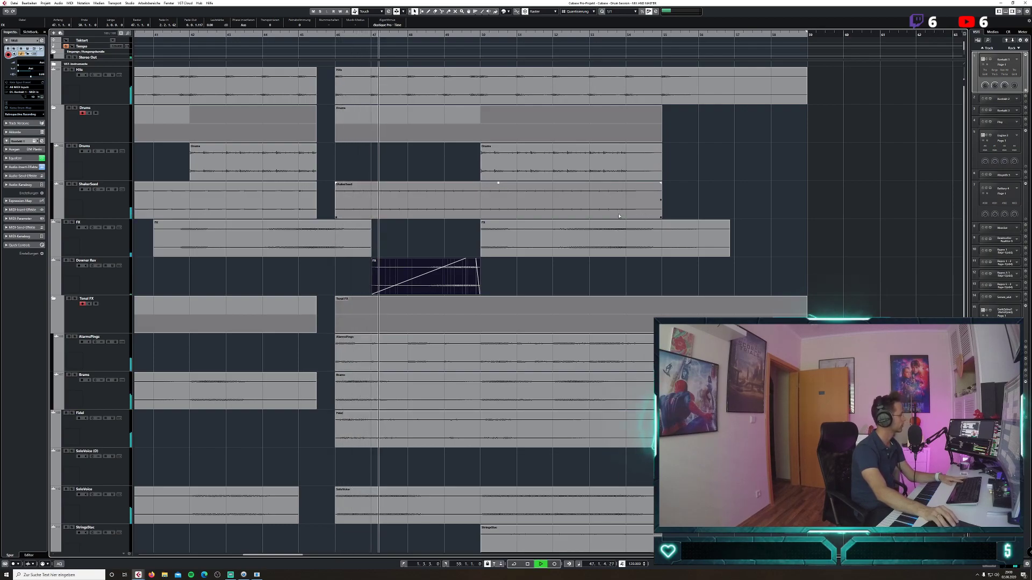
pyautogui.moveTo(475, 260); pyautogui.dragTo(478, 260)
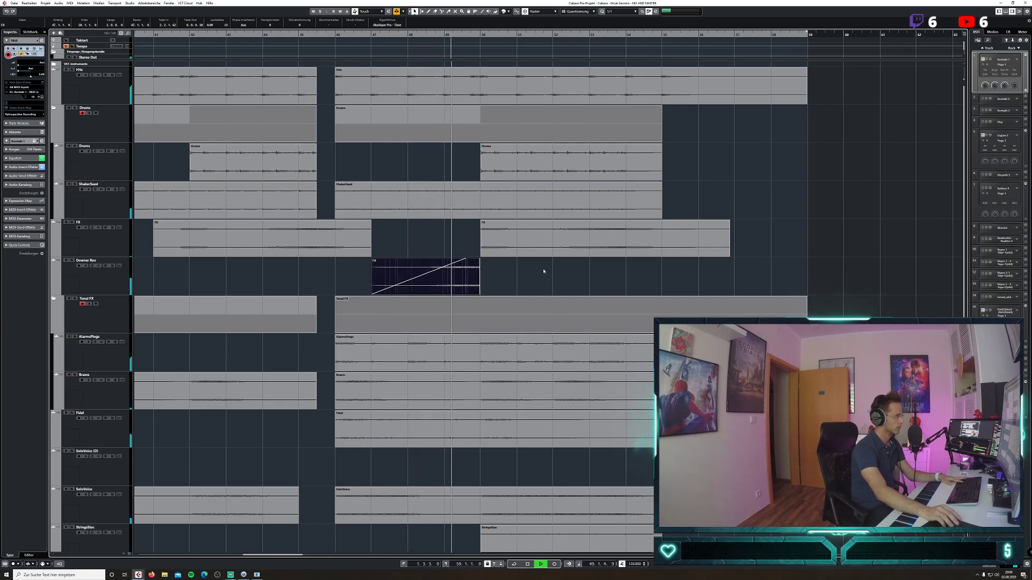
pyautogui.click(602, 281)
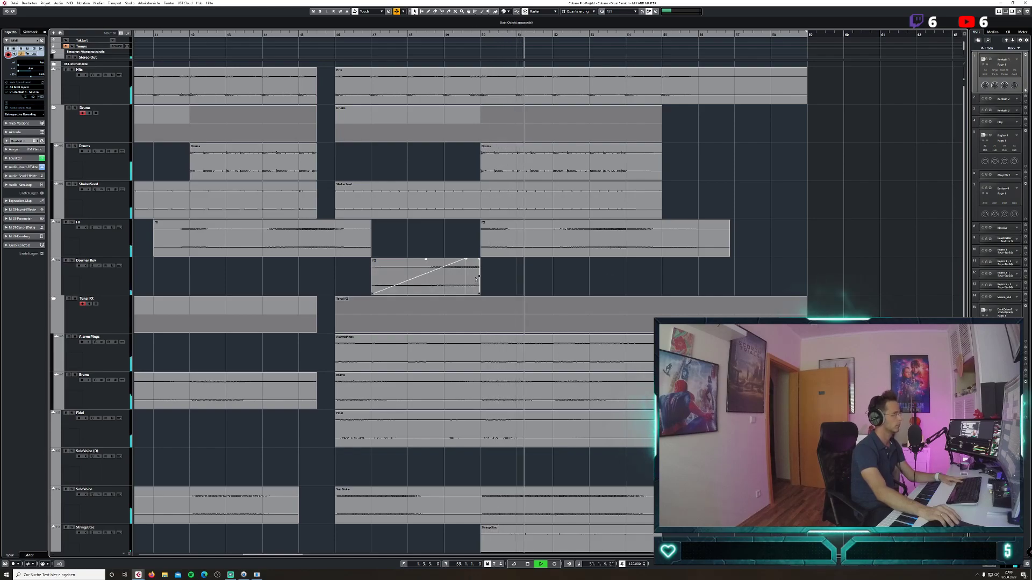
pyautogui.press('space')
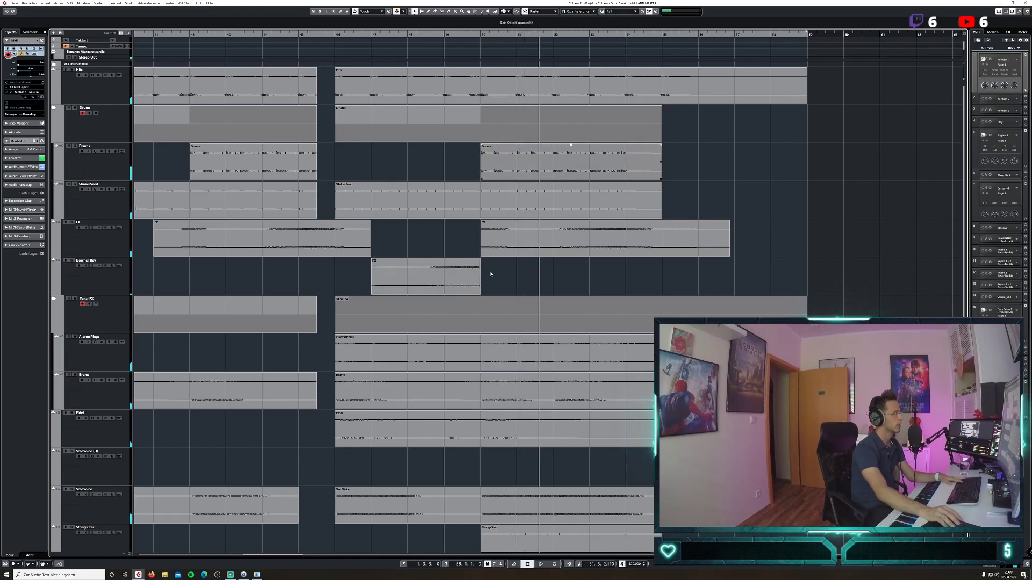
# Set the grid to 1/2, extend the copied FX event's start back to the middle of bar 46, and play it from bar 46.
pyautogui.click(626, 11)
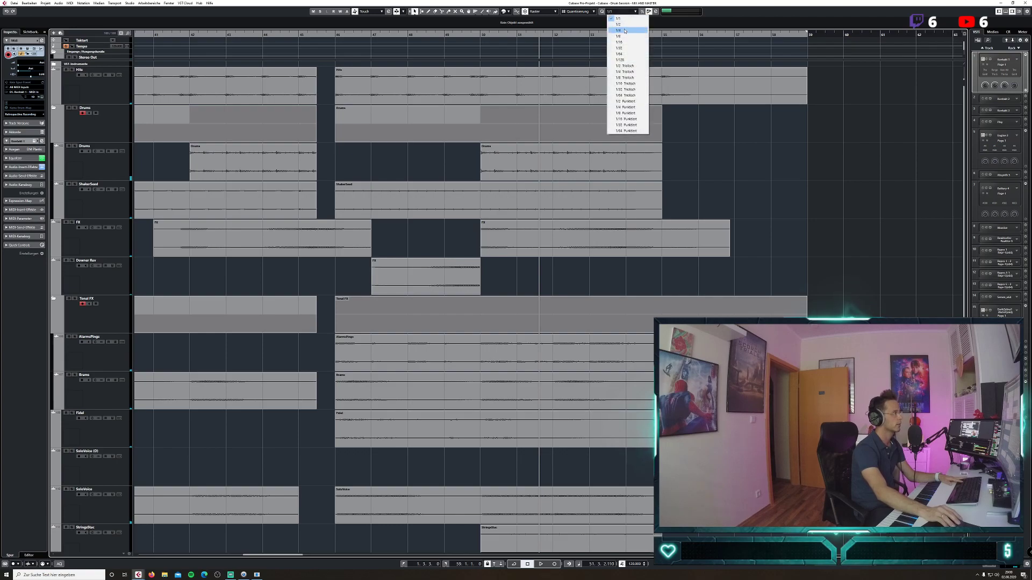
pyautogui.click(621, 24)
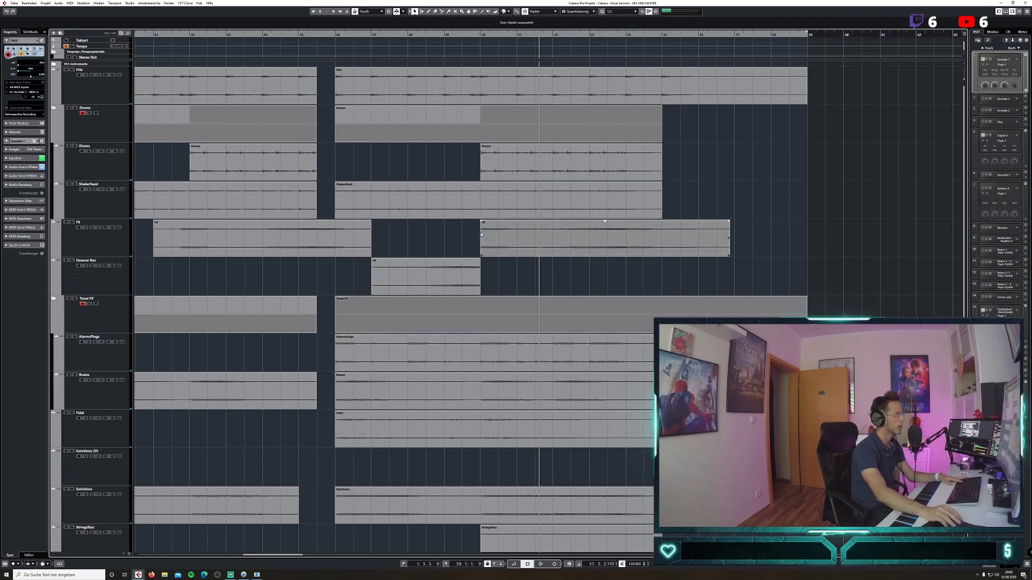
pyautogui.moveTo(475, 293)
pyautogui.mouseDown()
pyautogui.moveTo(494, 295)
pyautogui.moveTo(479, 294)
pyautogui.mouseUp()
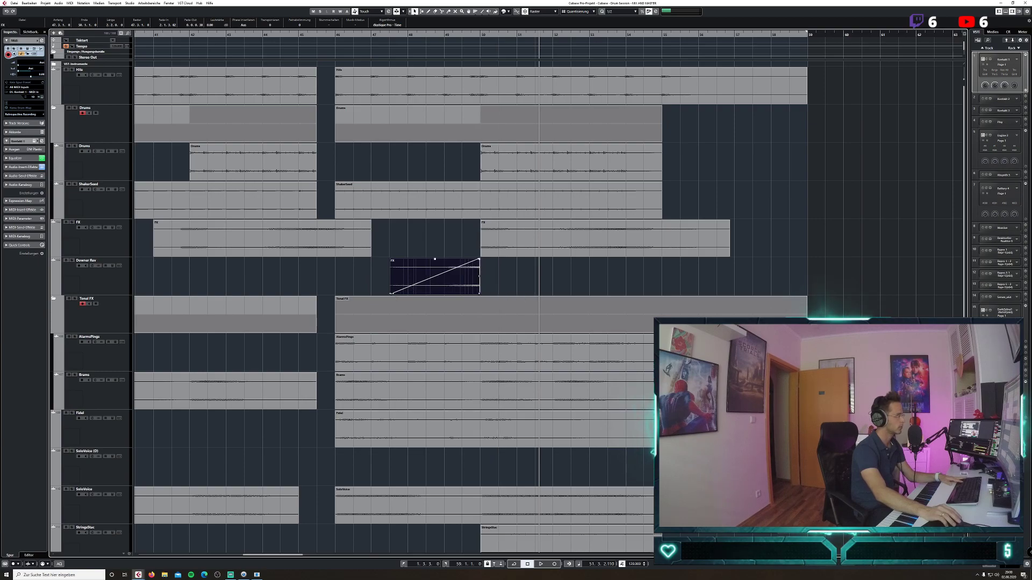
pyautogui.moveTo(392, 289); pyautogui.dragTo(356, 288)
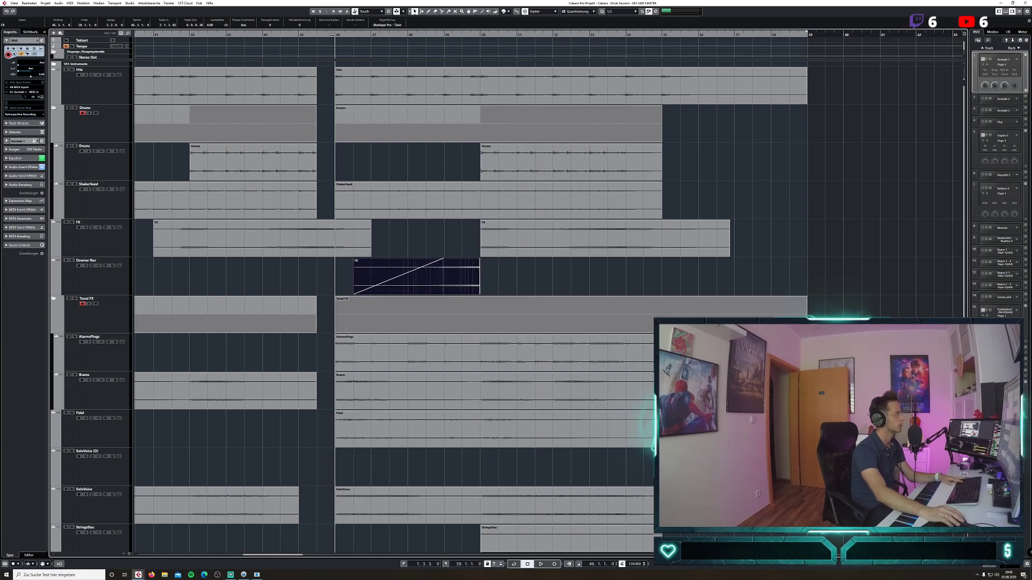
pyautogui.press('space')
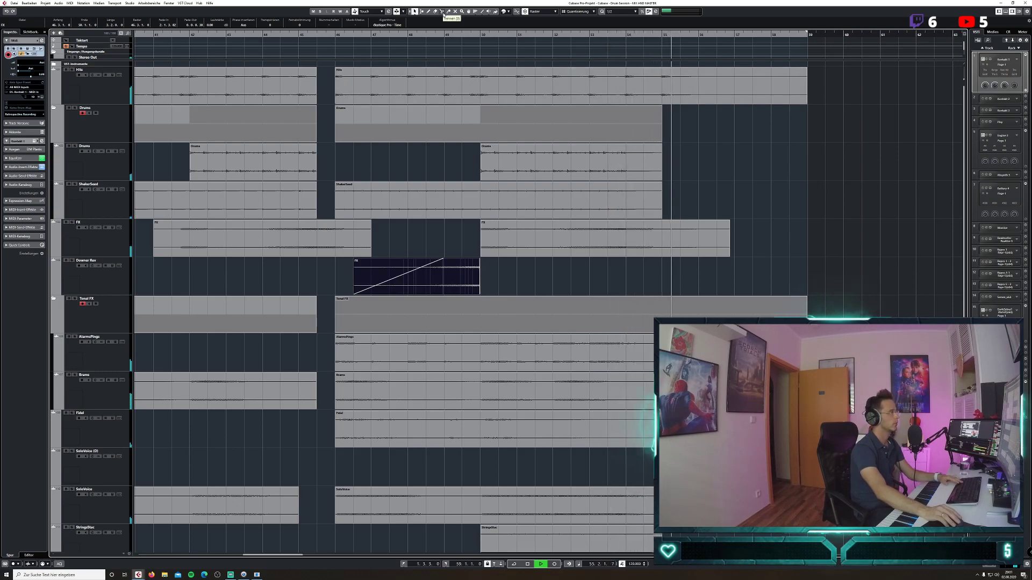
pyautogui.press('space')
# Split the final Hits event at mid-bar 46 and mid-bar 49, and delete the portion between the cuts.
pyautogui.click(442, 12)
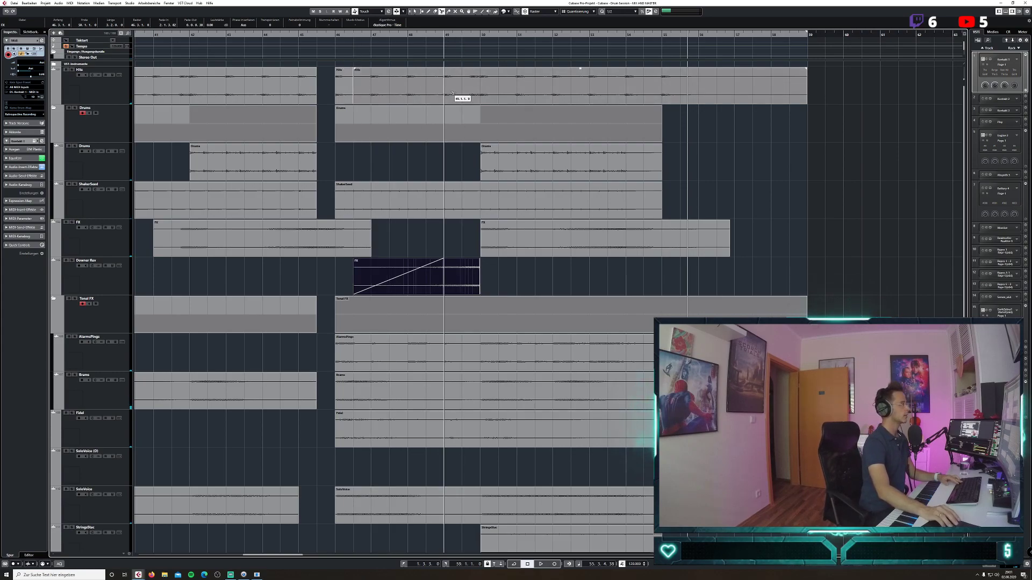
pyautogui.click(371, 34)
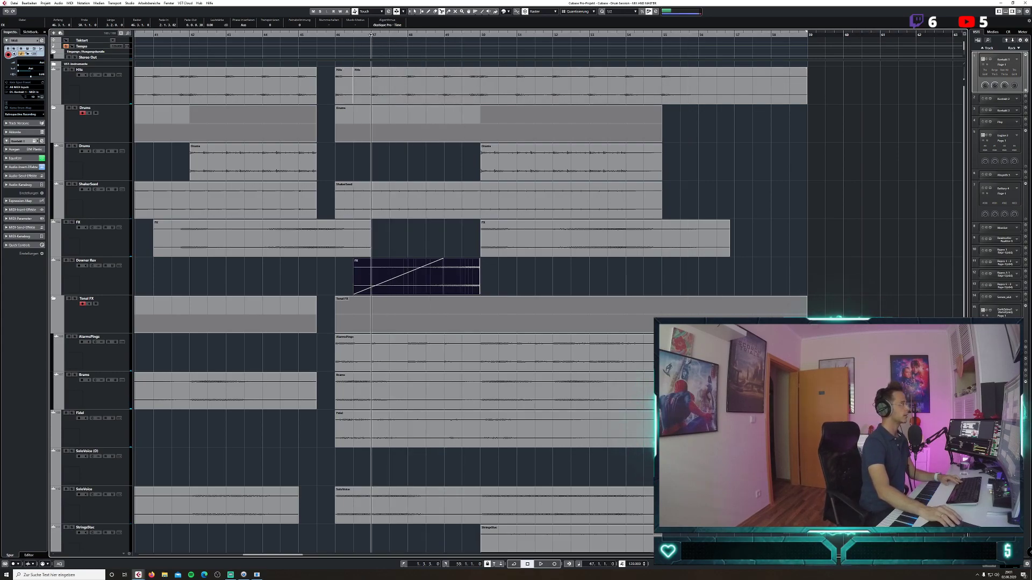
pyautogui.click(459, 89)
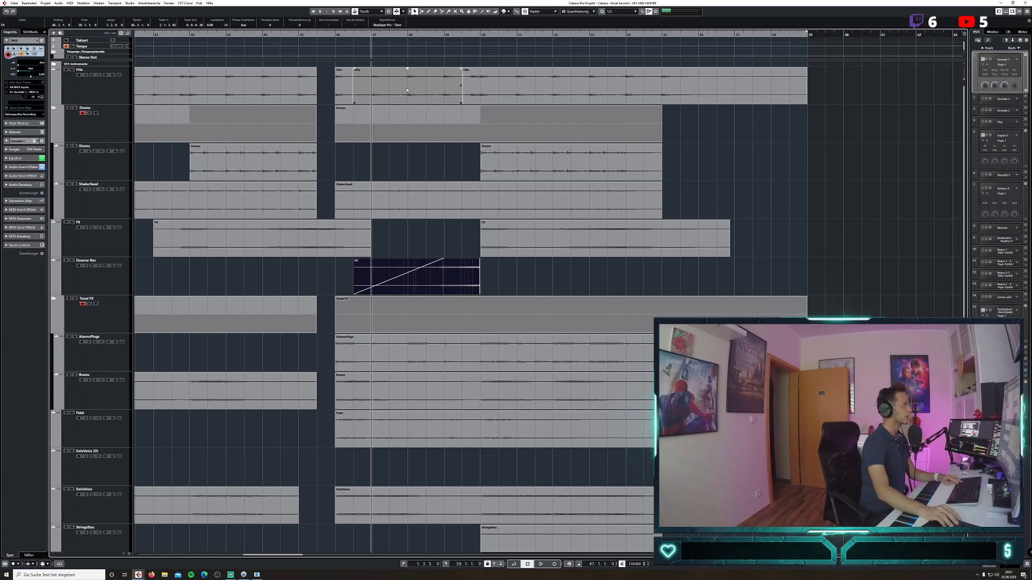
pyautogui.click(407, 90)
pyautogui.press('Delete')
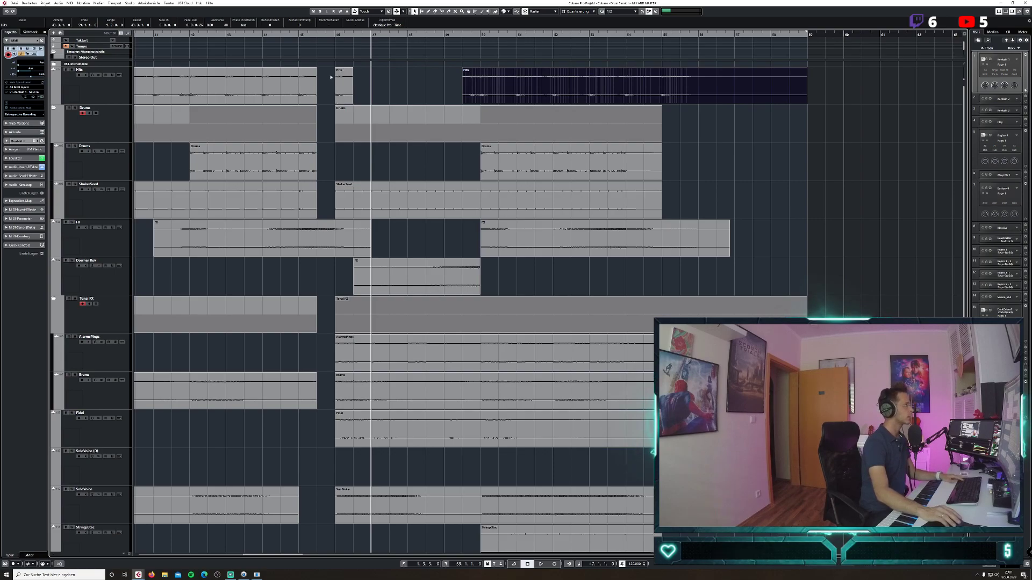
# Copy the half-bar Hits slice at bar 46 to the starts of bars 47, 48 and 49, and play the result.
pyautogui.click(334, 35)
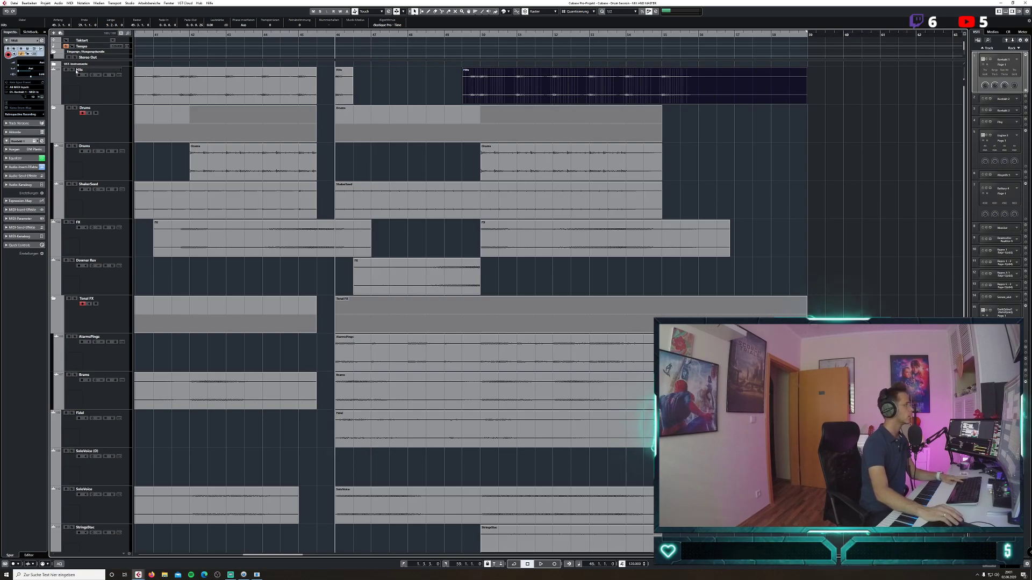
pyautogui.moveTo(349, 95); pyautogui.dragTo(452, 96)
pyautogui.click(300, 35)
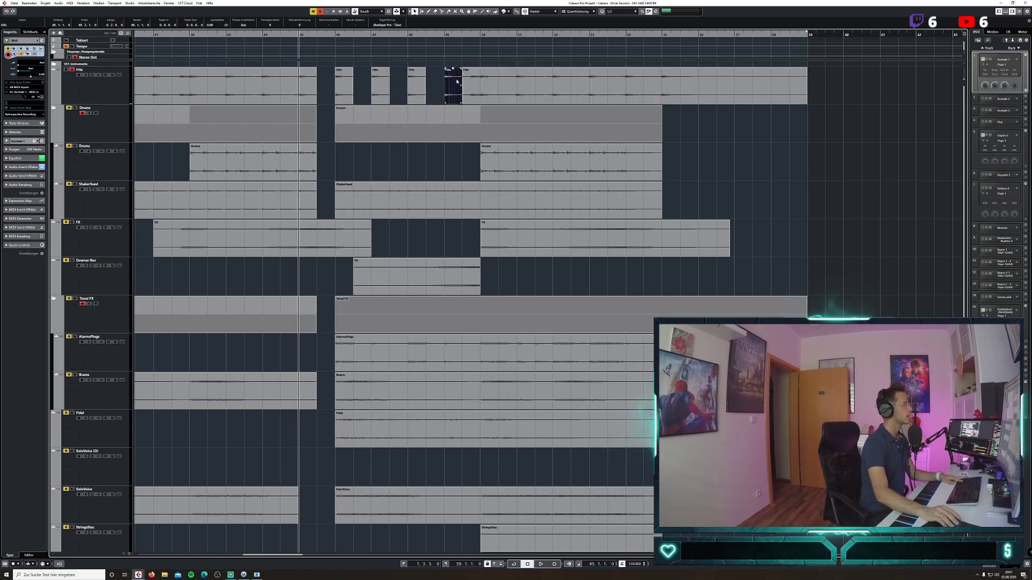
pyautogui.press('space')
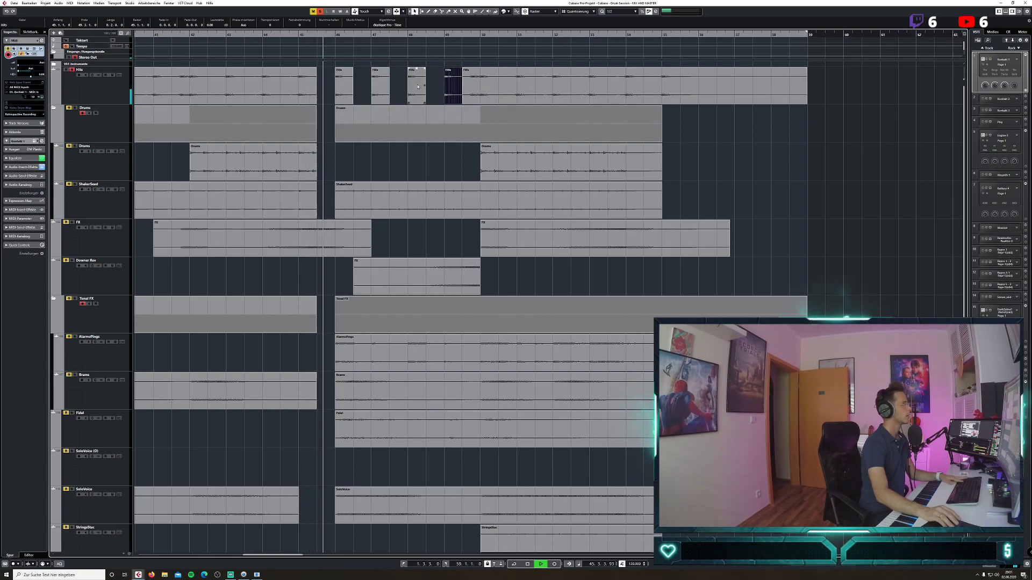
pyautogui.press('space')
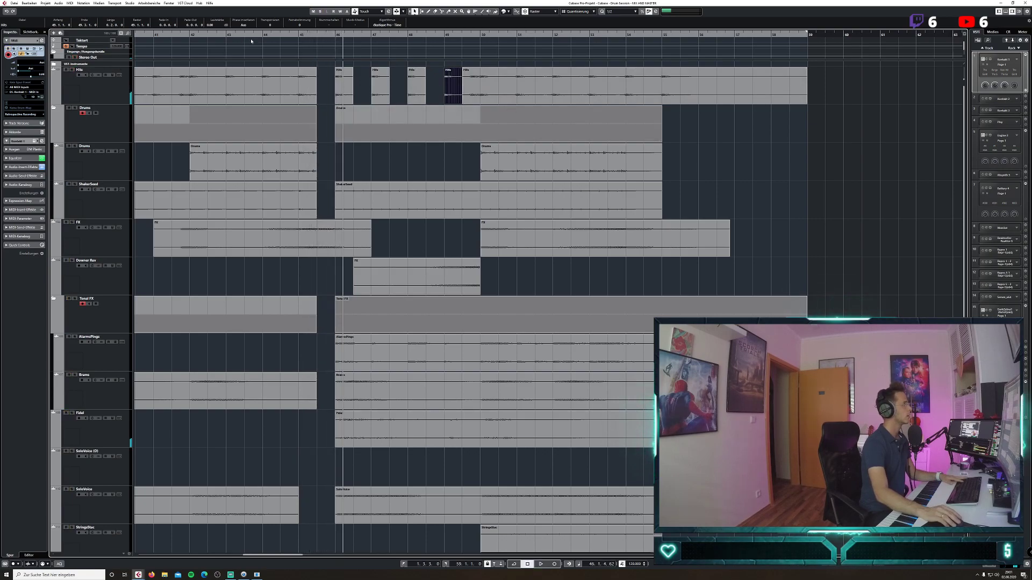
pyautogui.click(259, 35)
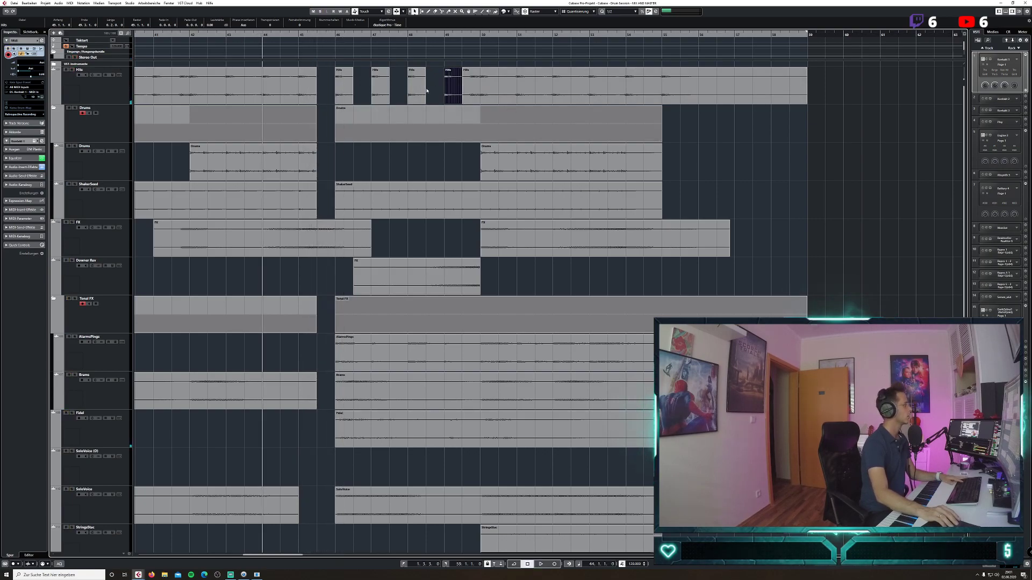
pyautogui.press('space')
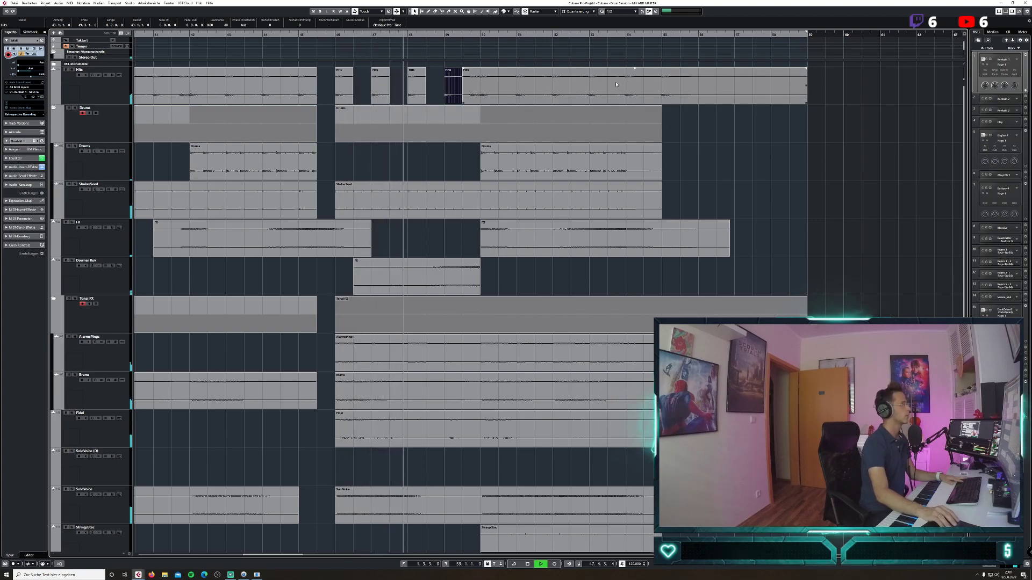
# With the grid at 1/4, shorten the Hits slice at bar 47 to one beat, duplicate it directly behind, and play the section.
pyautogui.click(622, 12)
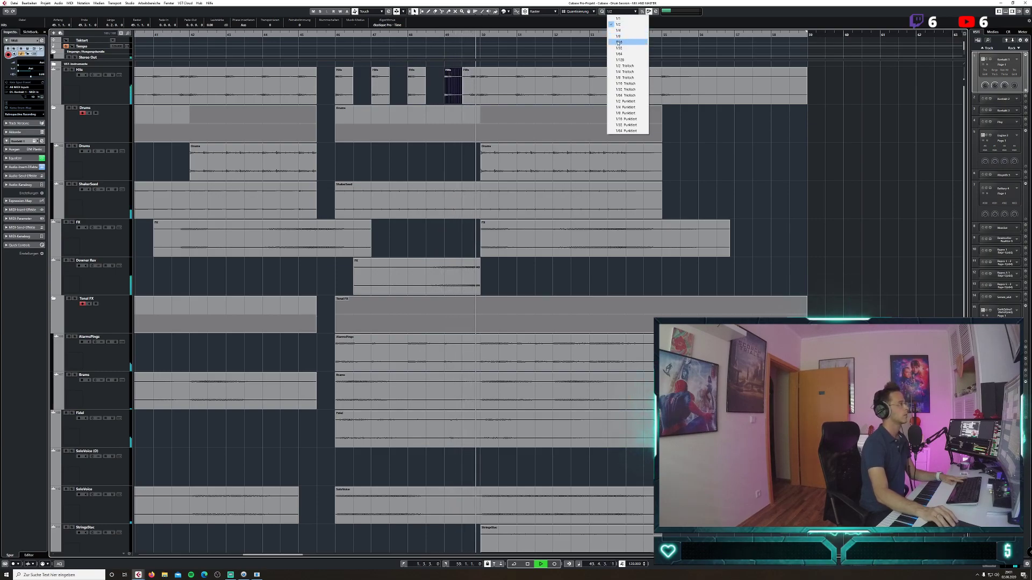
pyautogui.click(618, 30)
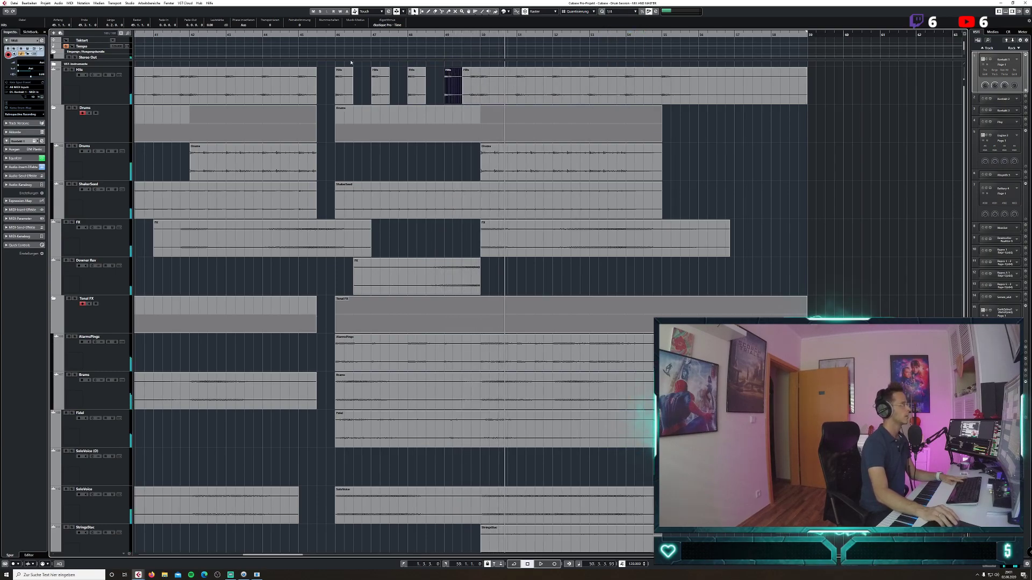
pyautogui.click(337, 41)
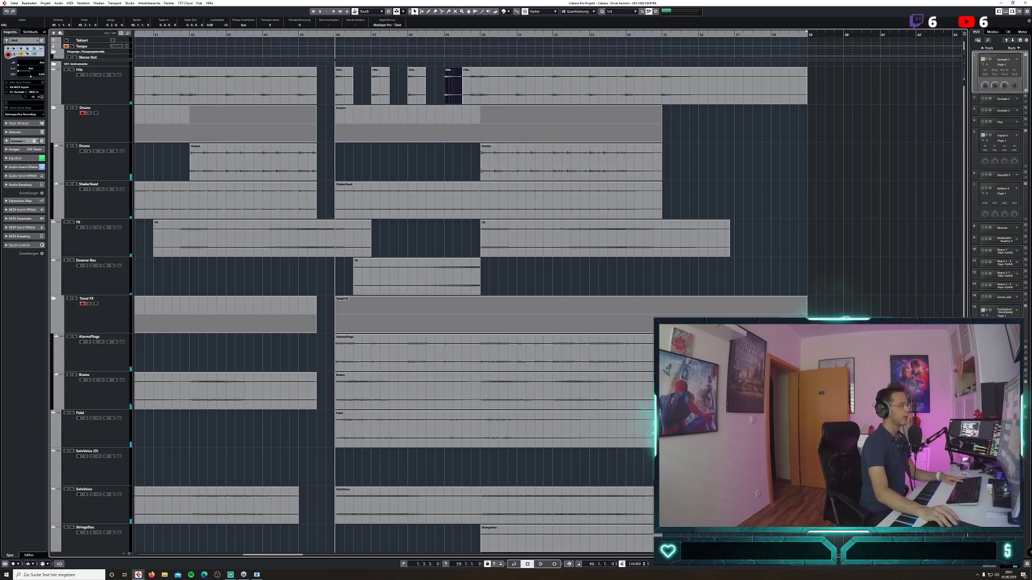
pyautogui.press('h')
pyautogui.press('h')
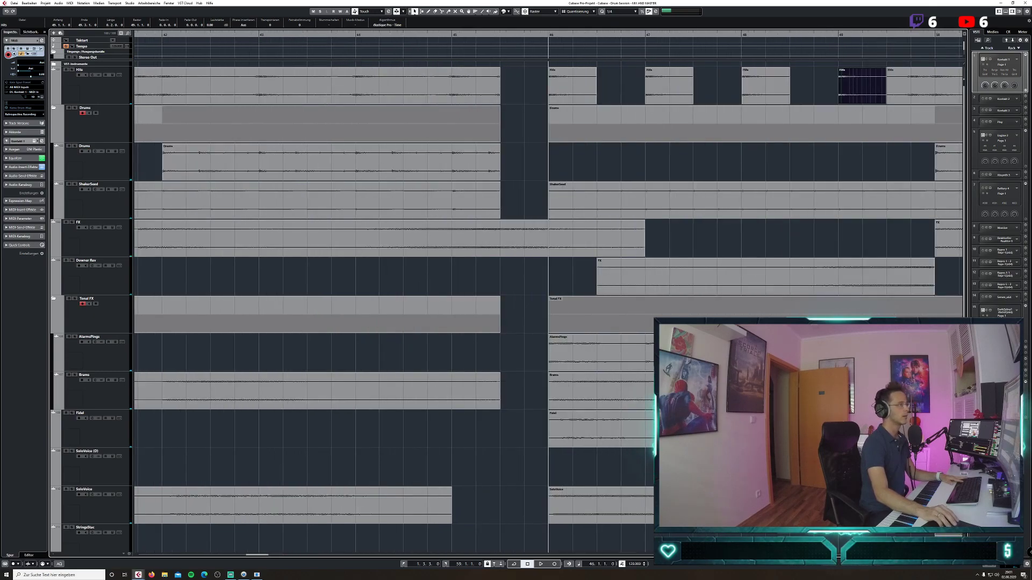
pyautogui.moveTo(263, 555); pyautogui.dragTo(274, 556)
pyautogui.click(154, 45)
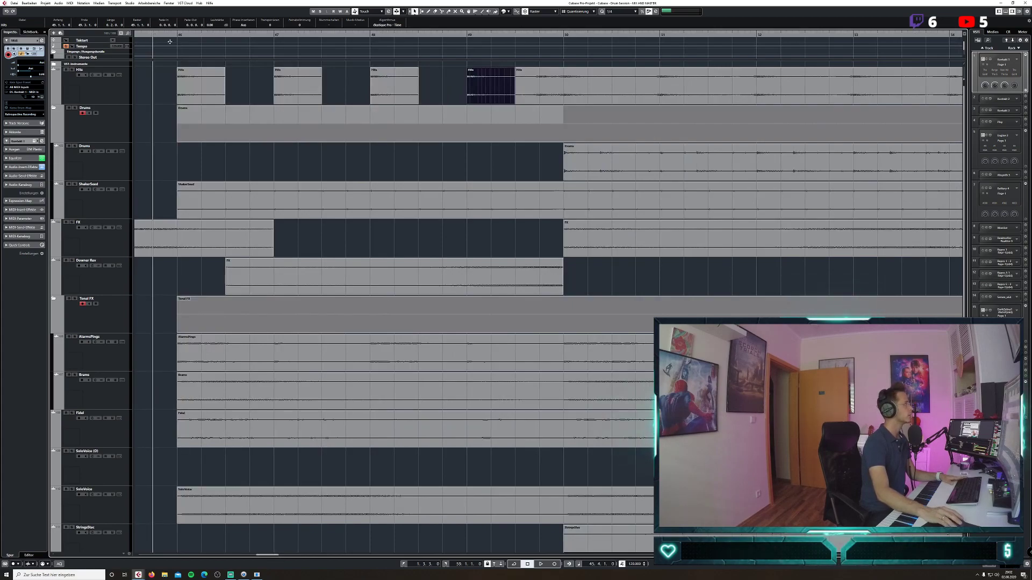
pyautogui.press('space')
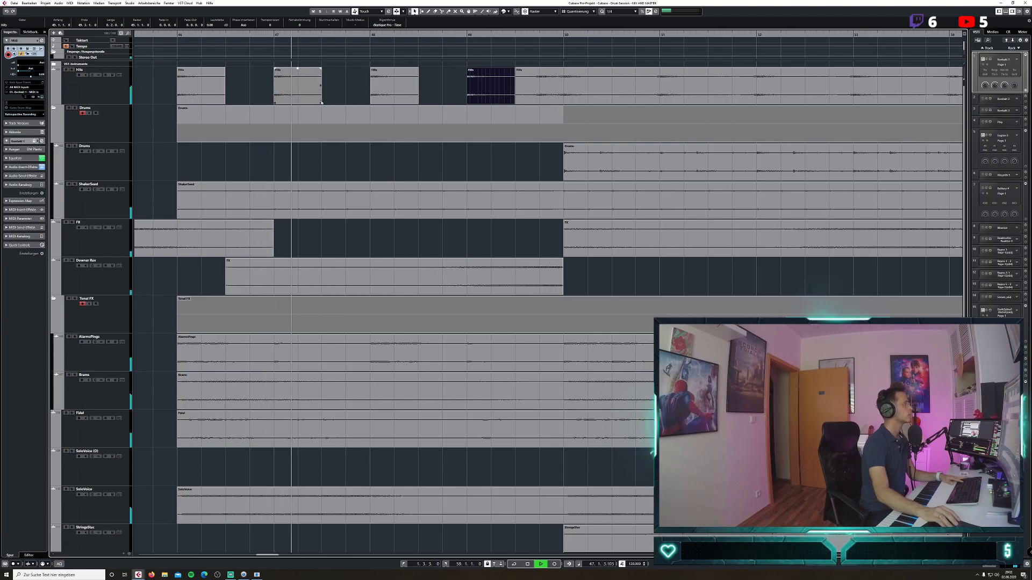
pyautogui.press('space')
pyautogui.moveTo(320, 100); pyautogui.dragTo(298, 101)
pyautogui.hotkey('ctrl', 'd')
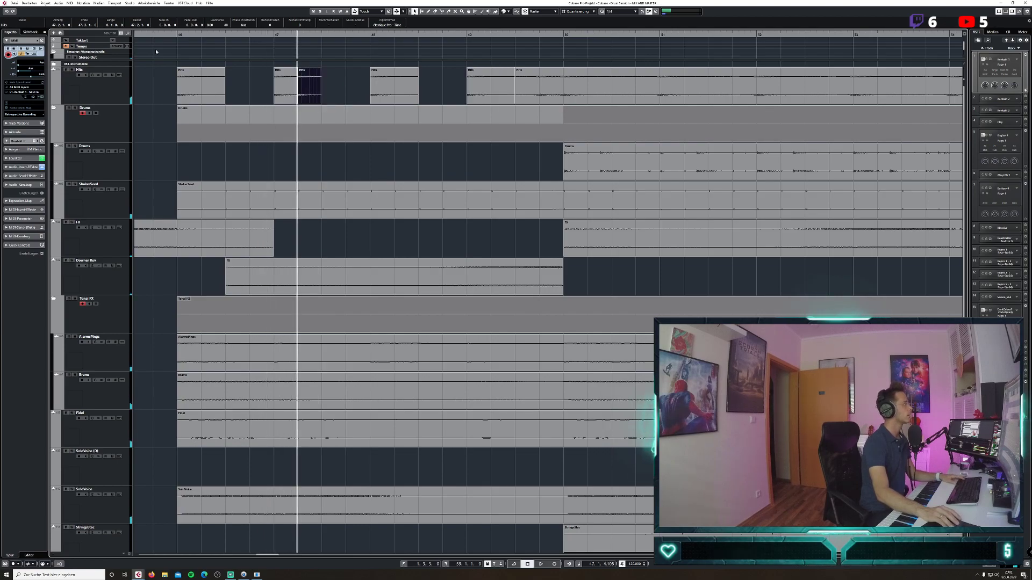
pyautogui.click(162, 35)
pyautogui.press('space')
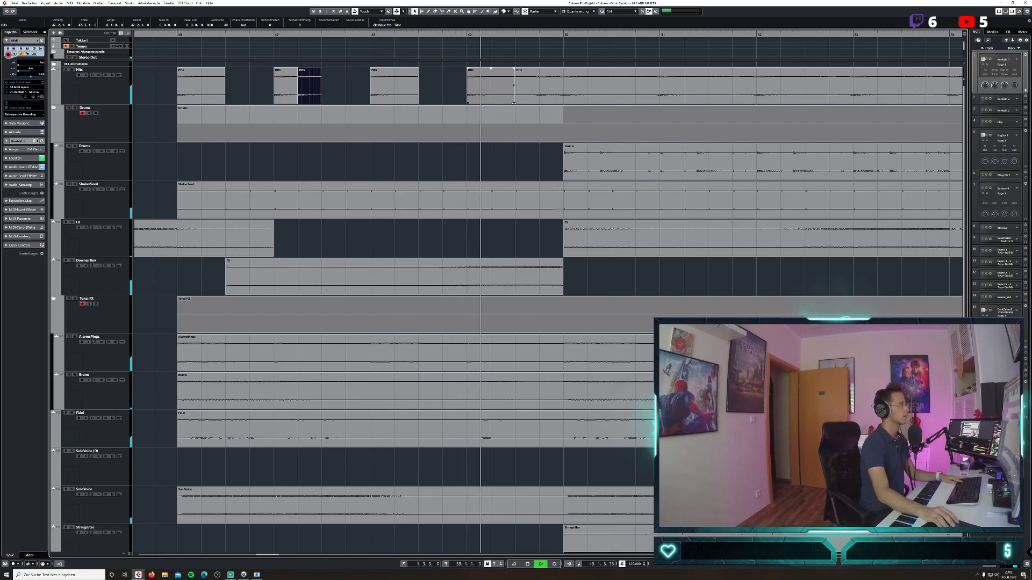
# Shorten the bar 49 Hits slice to one beat and duplicate it, then lengthen the second bar 47 slice to two beats during playback.
pyautogui.press('space')
pyautogui.moveTo(514, 103); pyautogui.dragTo(500, 85)
pyautogui.click(150, 35)
pyautogui.press('space')
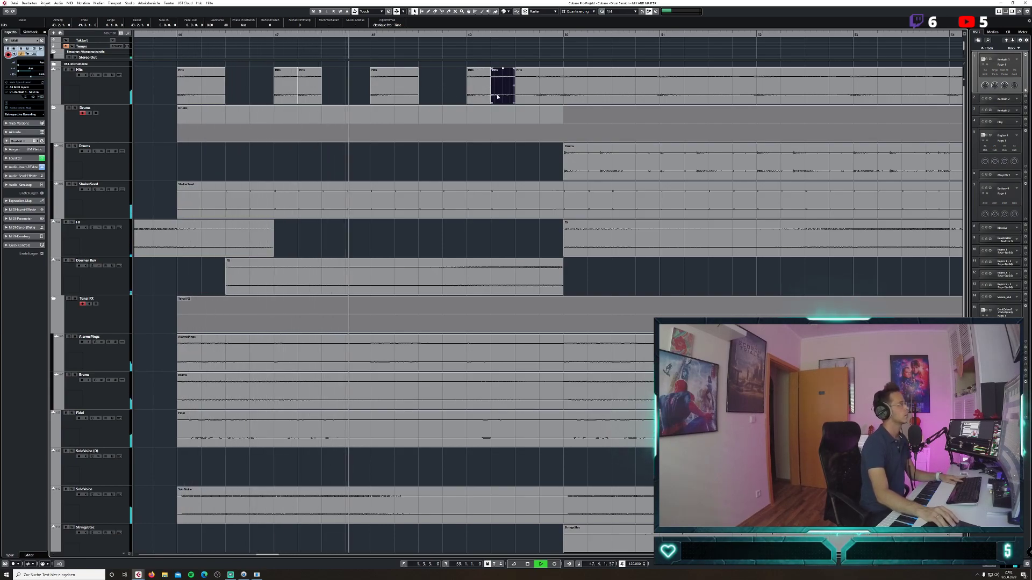
pyautogui.moveTo(320, 102); pyautogui.dragTo(345, 102)
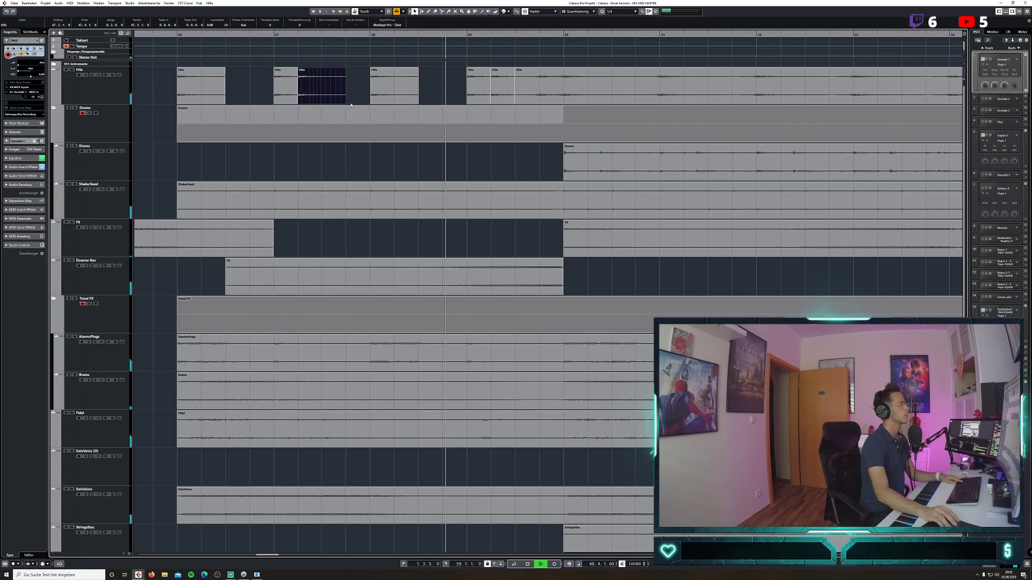
pyautogui.press('space')
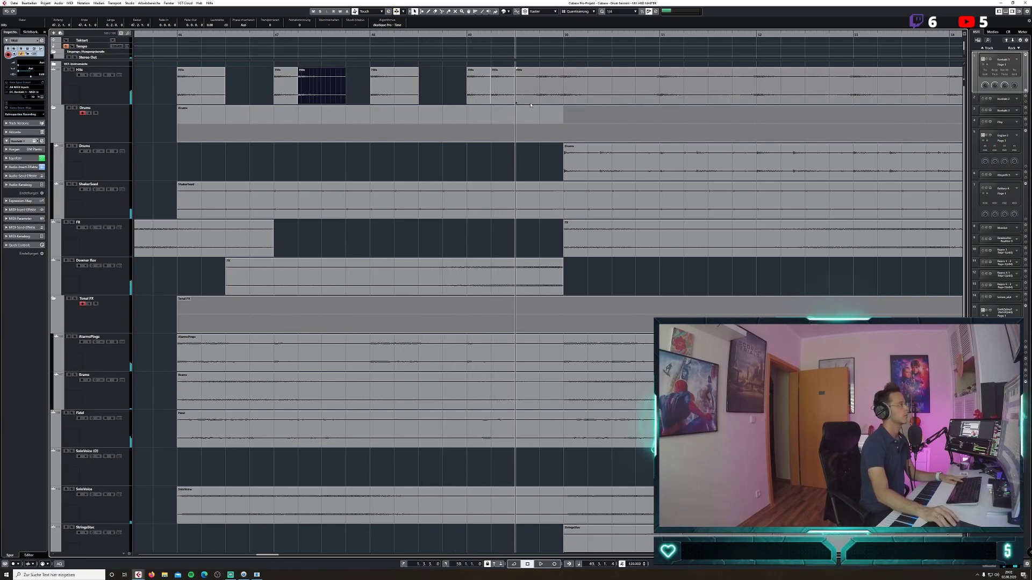
# Trim the final Hits event to start at beat 4 of bar 49, and fill the gap with three 1/8-triplet Hits slices.
pyautogui.moveTo(515, 102); pyautogui.dragTo(535, 101)
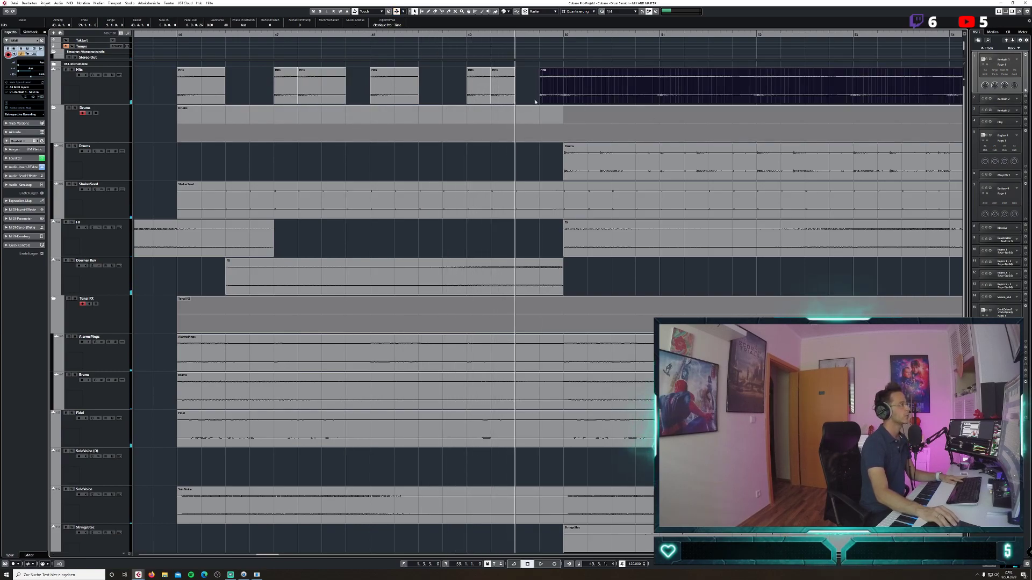
pyautogui.click(615, 13)
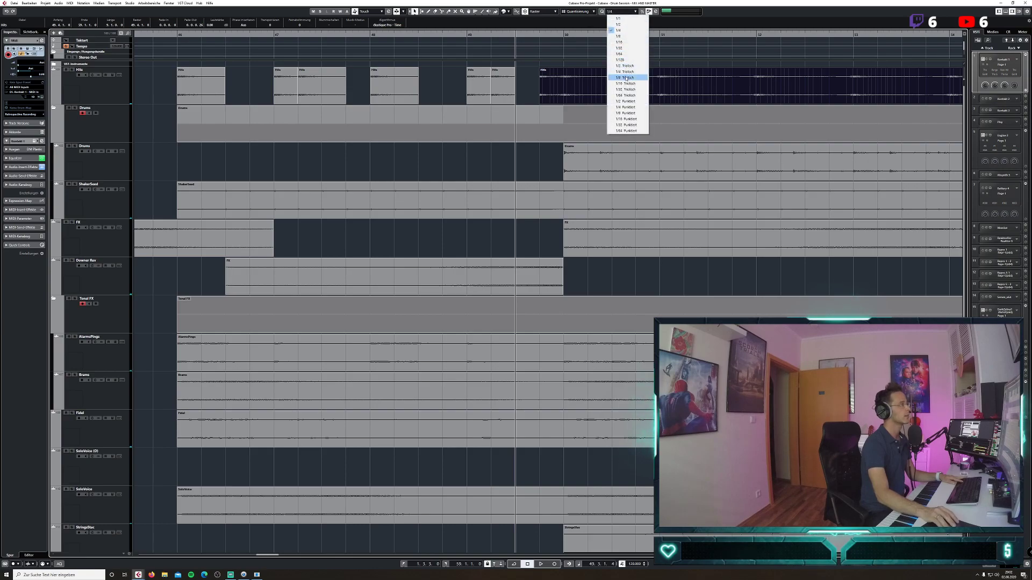
pyautogui.click(627, 78)
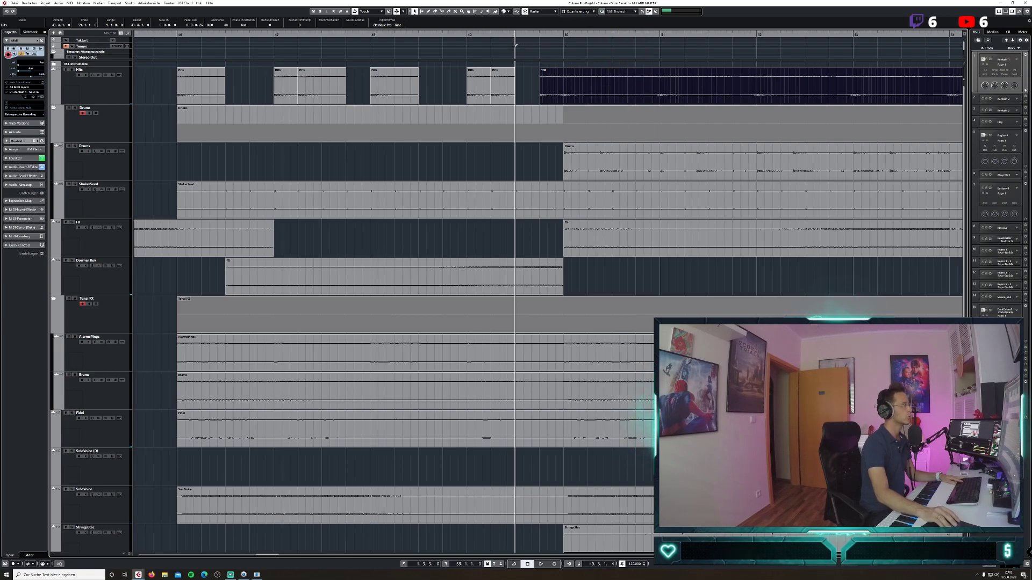
pyautogui.moveTo(506, 88); pyautogui.dragTo(536, 96)
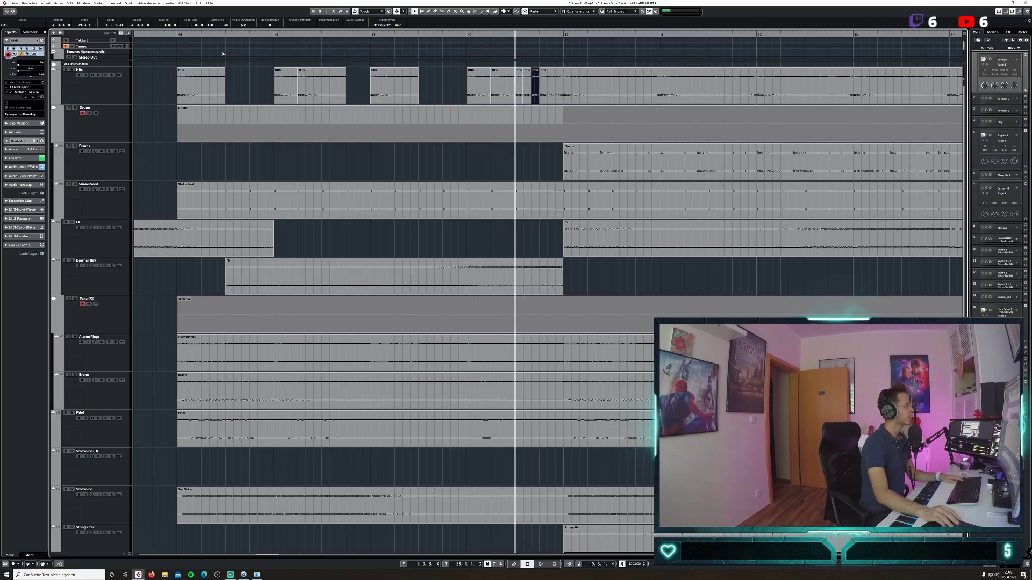
# Play back from just before bar 46 and extend the Hits event in bar 47 so it ends at bar 48.
pyautogui.moveTo(151, 35); pyautogui.dragTo(154, 37)
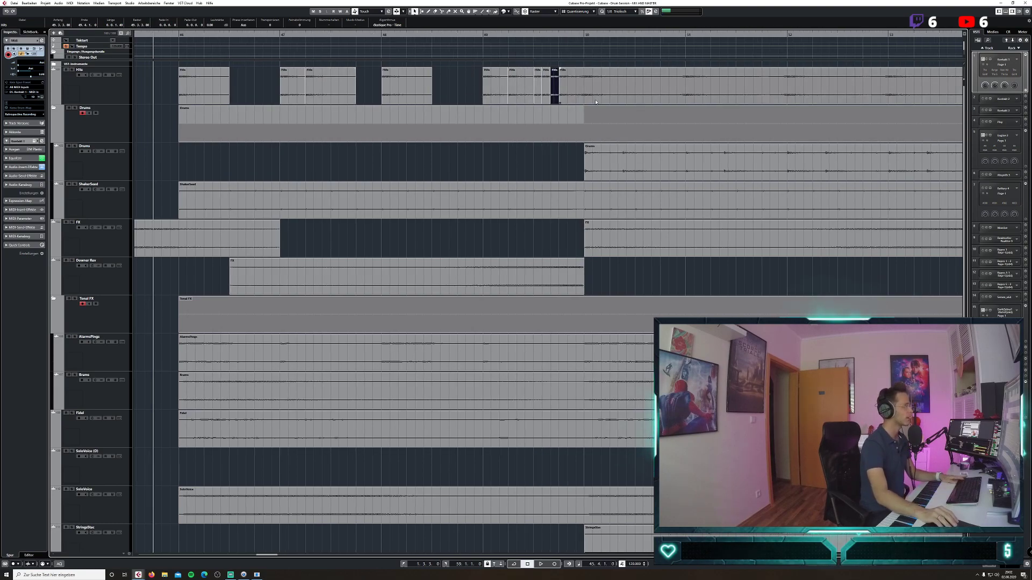
pyautogui.press('space')
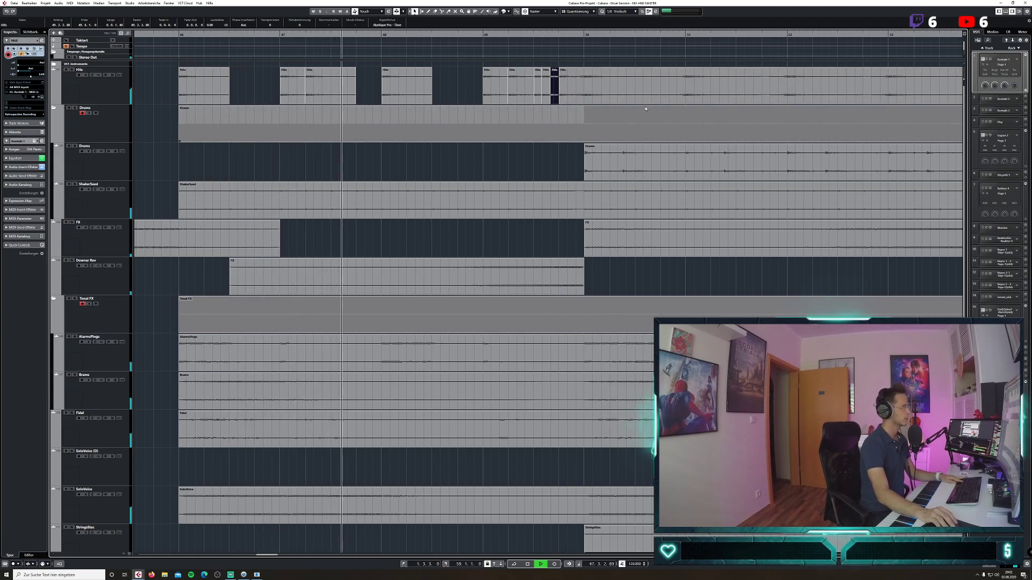
pyautogui.moveTo(355, 101); pyautogui.dragTo(381, 102)
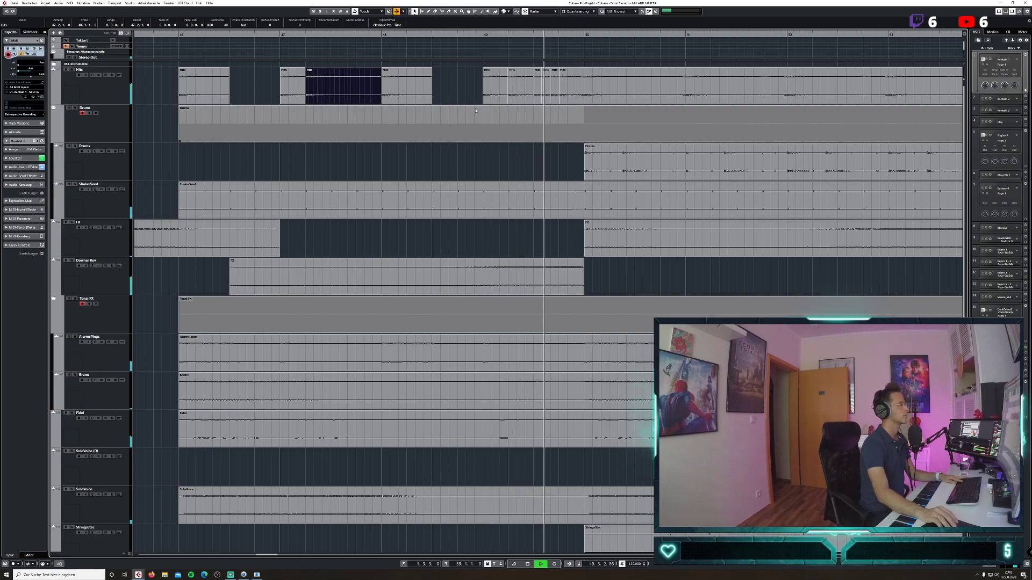
pyautogui.press('space')
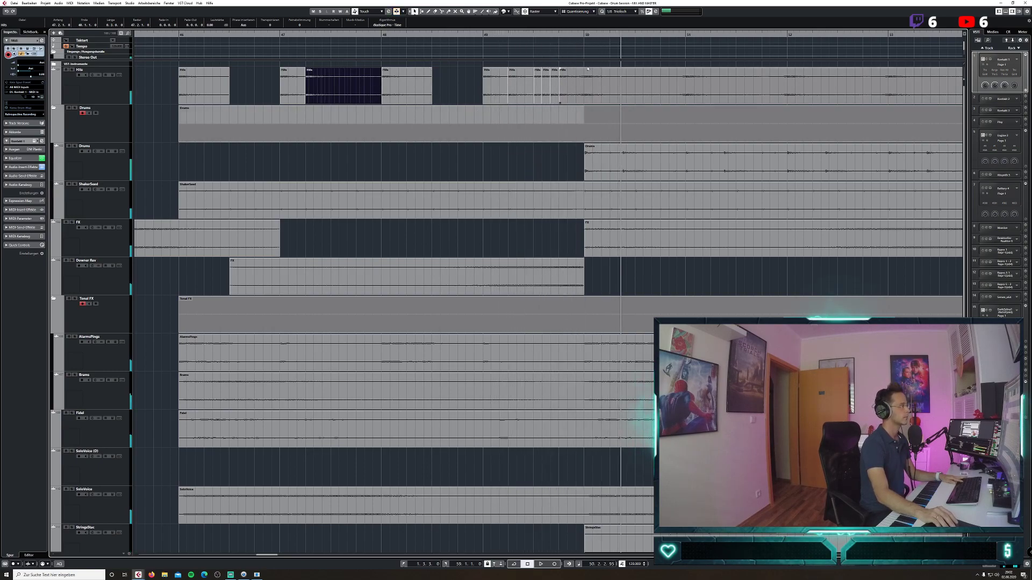
# Play back the passage from bar 49 into bar 50.
pyautogui.click(486, 36)
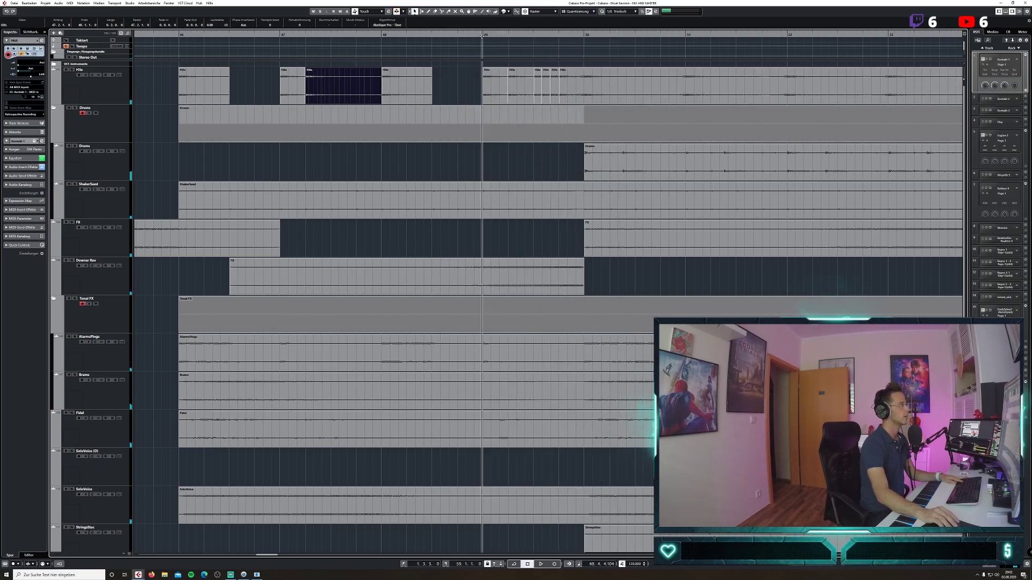
pyautogui.press('space')
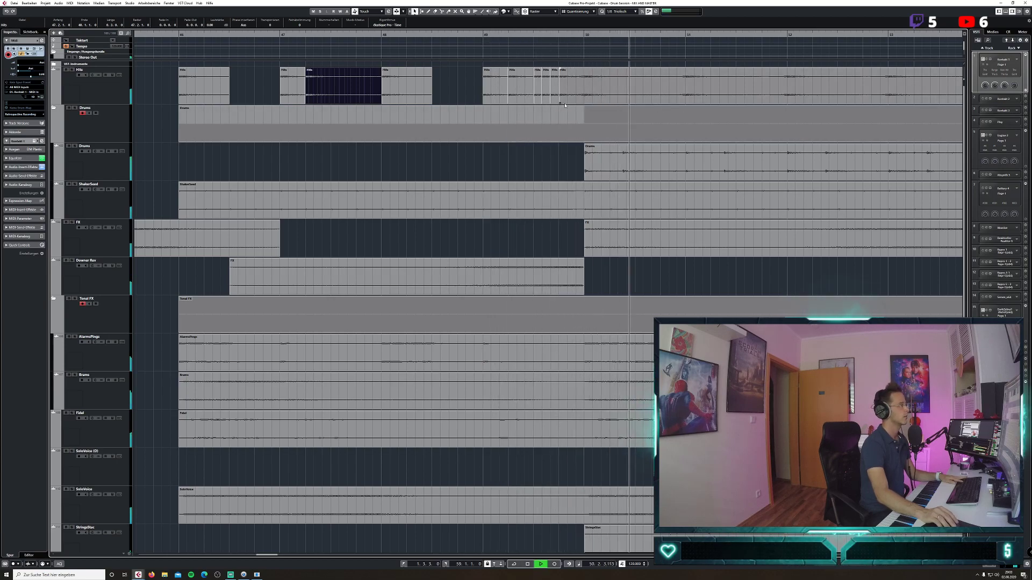
pyautogui.press('space')
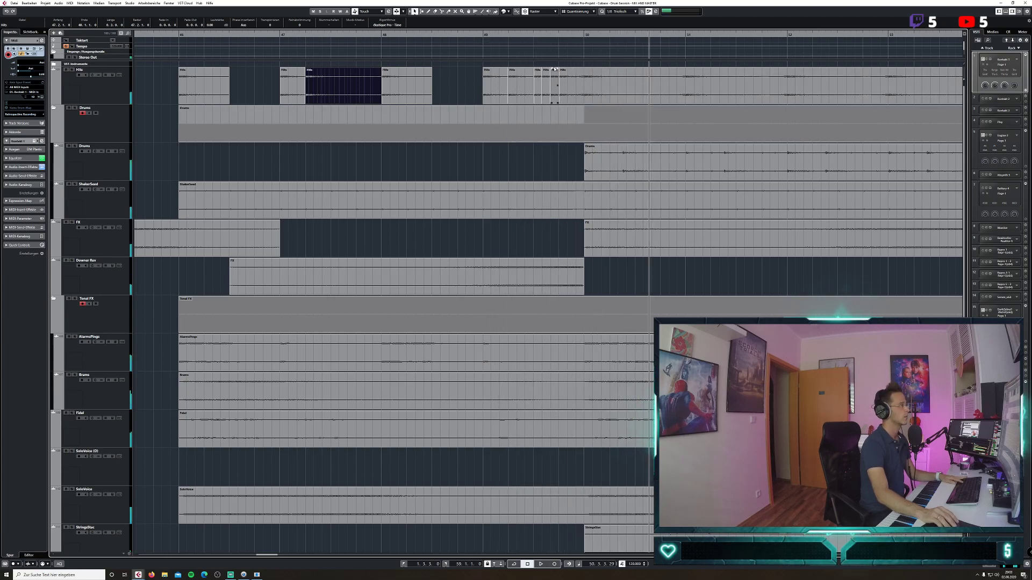
# Move a short Hits event in the second half of bar 49 about one beat later, close to bar 50.
pyautogui.click(533, 41)
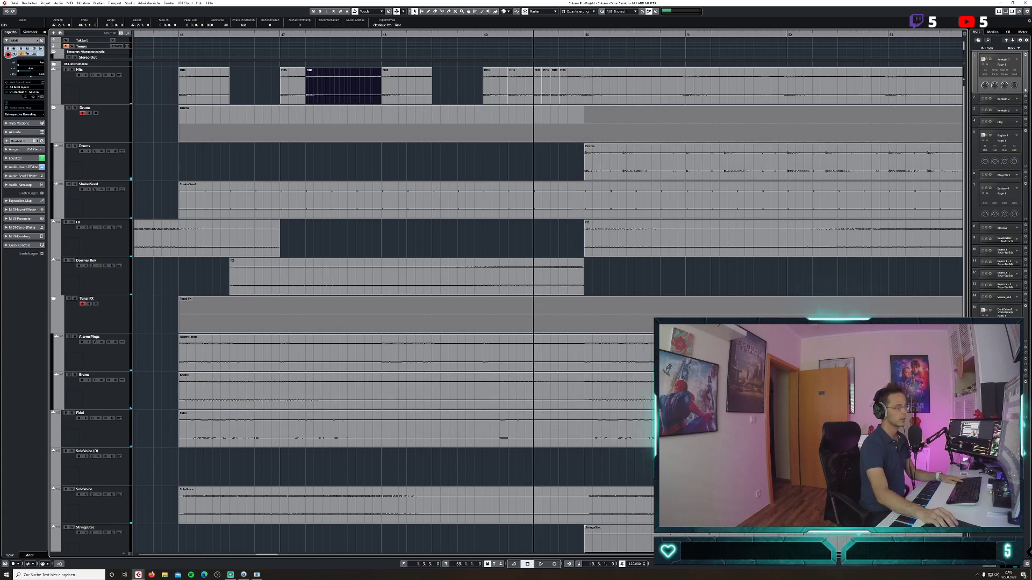
pyautogui.press('h')
pyautogui.press('h')
pyautogui.press('h')
pyautogui.press('h')
pyautogui.press('h')
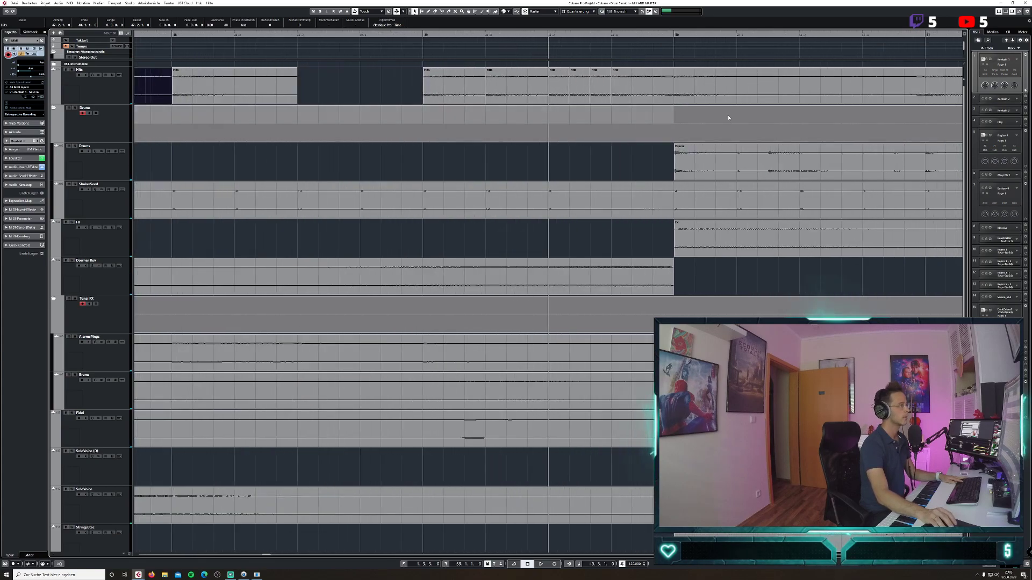
pyautogui.click(579, 91)
pyautogui.moveTo(579, 91); pyautogui.dragTo(642, 95)
pyautogui.click(599, 95)
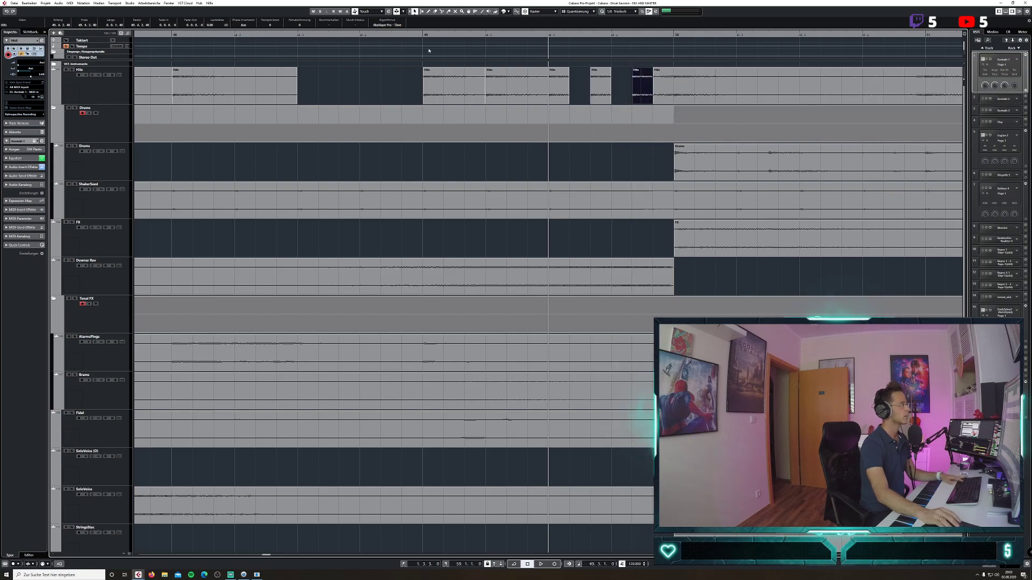
# Listen from bar 49, and extend the short Hits events to close the gaps between them before bar 50.
pyautogui.click(423, 35)
pyautogui.press('space')
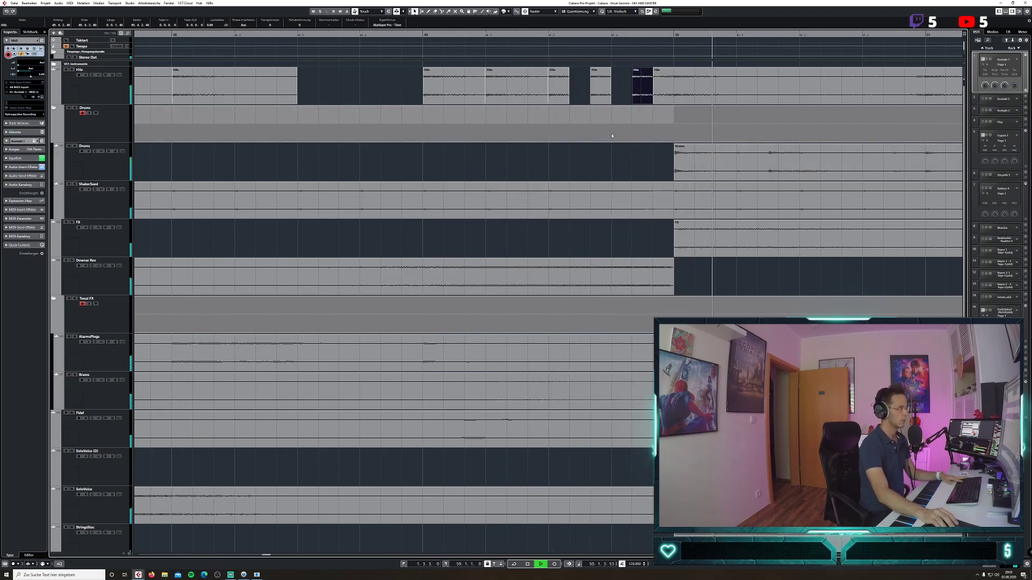
pyautogui.press('space')
pyautogui.click(568, 102)
pyautogui.moveTo(569, 102); pyautogui.dragTo(634, 102)
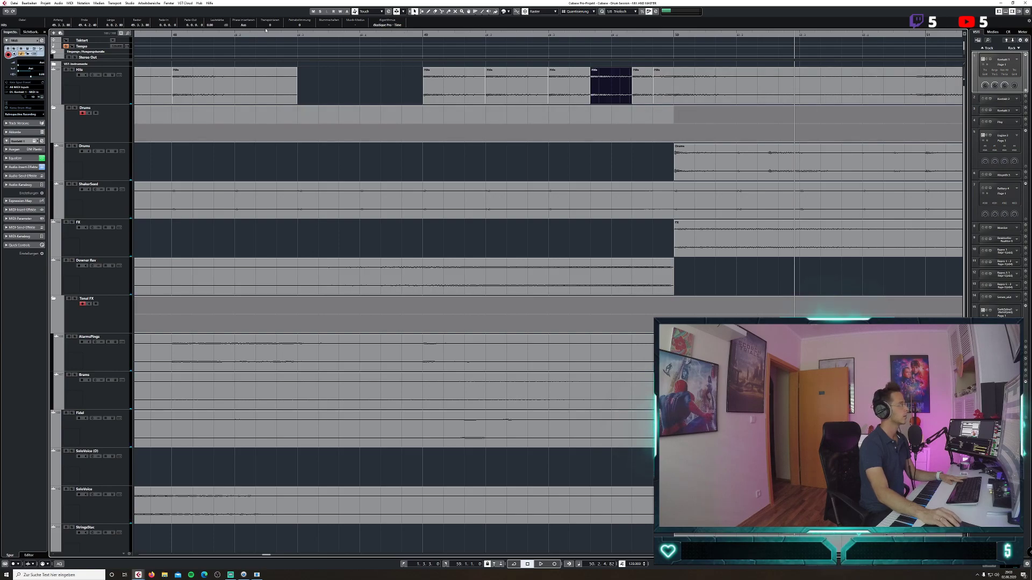
# Play back the edited hits from bar 48 through bar 51 and on into bar 52.
pyautogui.click(174, 36)
pyautogui.press('space')
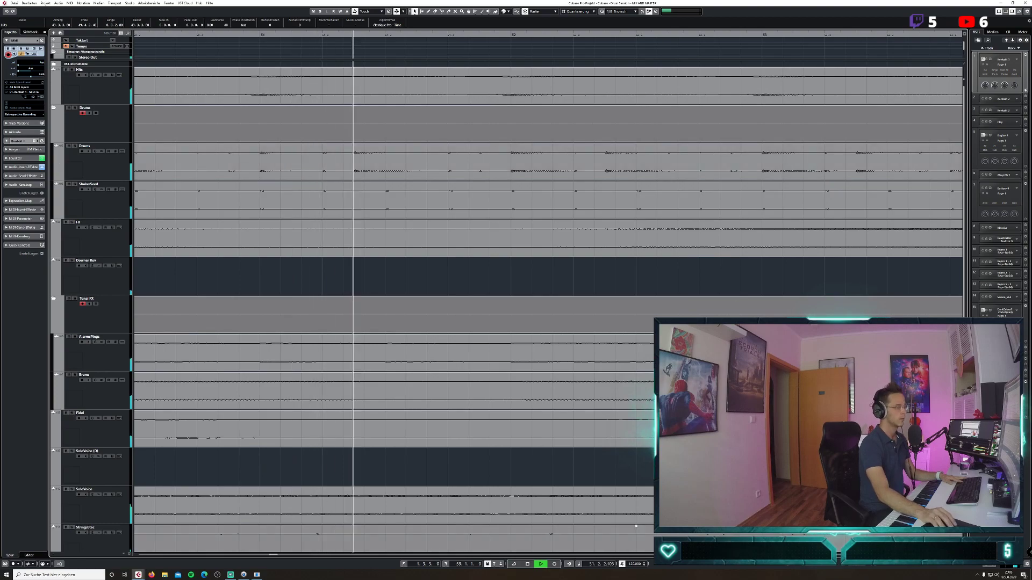
pyautogui.press('g')
pyautogui.press('g')
pyautogui.press('g')
pyautogui.press('g')
pyautogui.press('g')
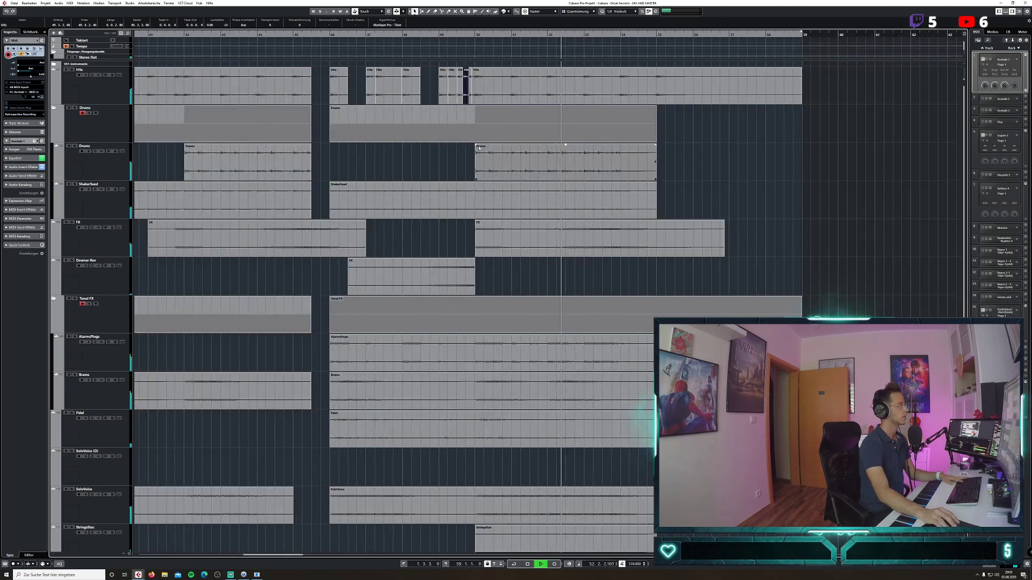
pyautogui.press('space')
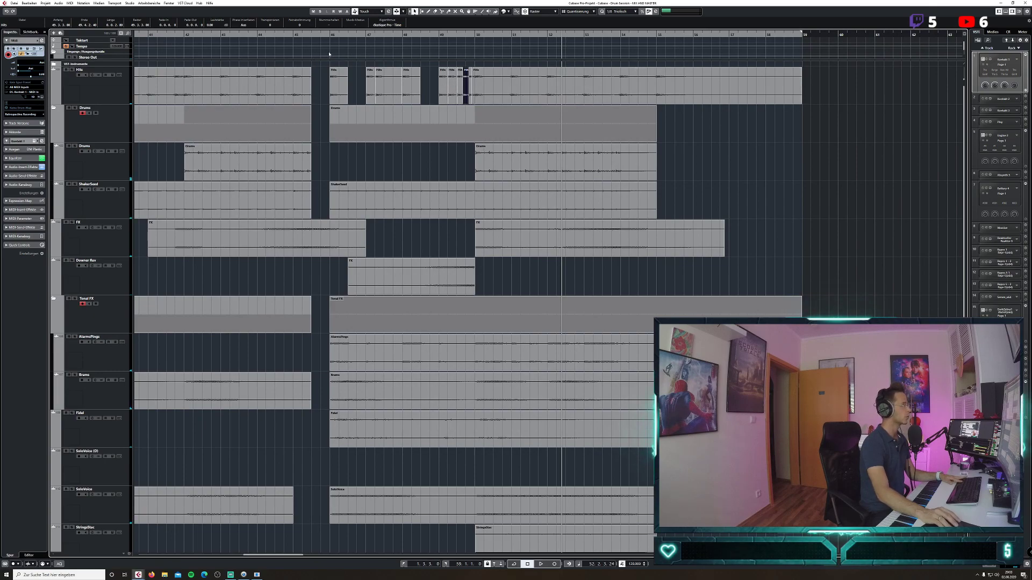
# Play back the section from the middle of bar 45 up to bar 50 with the Hits track selected.
pyautogui.click(311, 41)
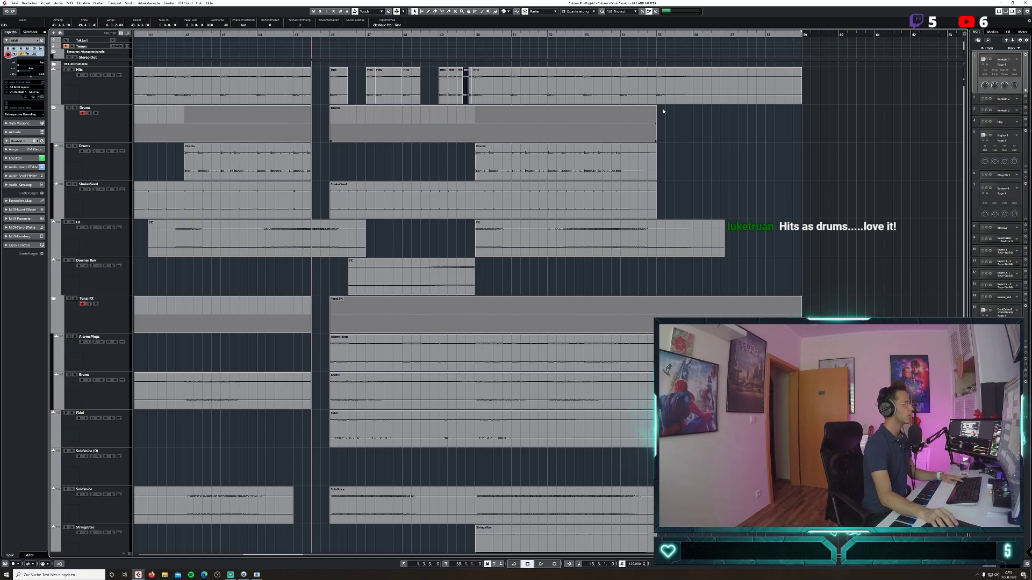
pyautogui.press('space')
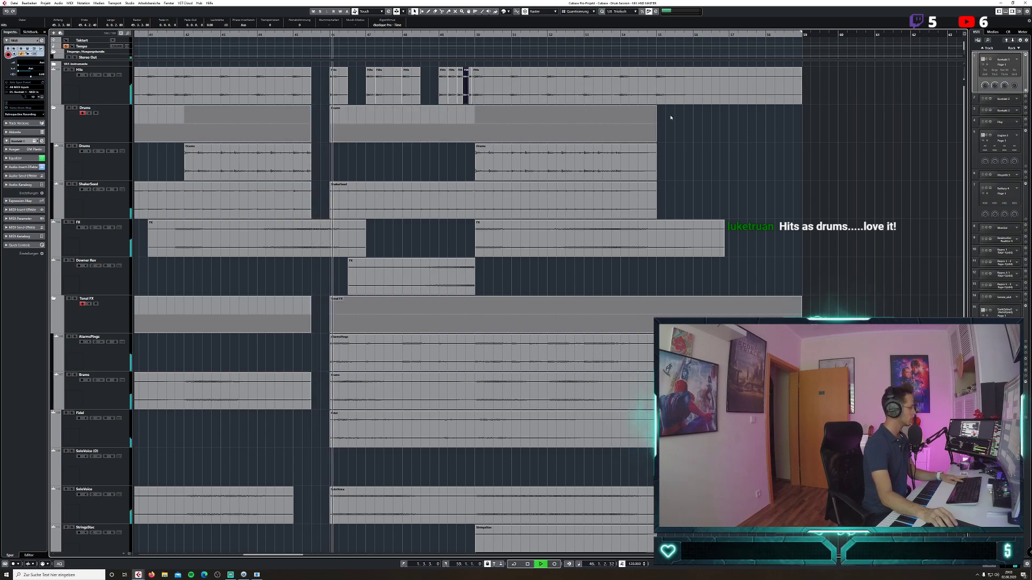
pyautogui.click(112, 97)
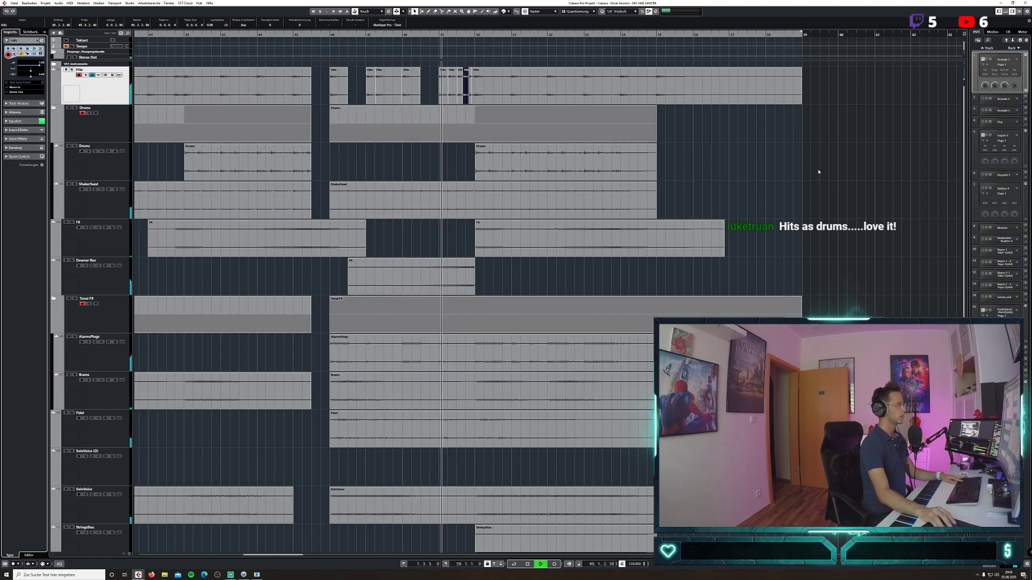
pyautogui.press('space')
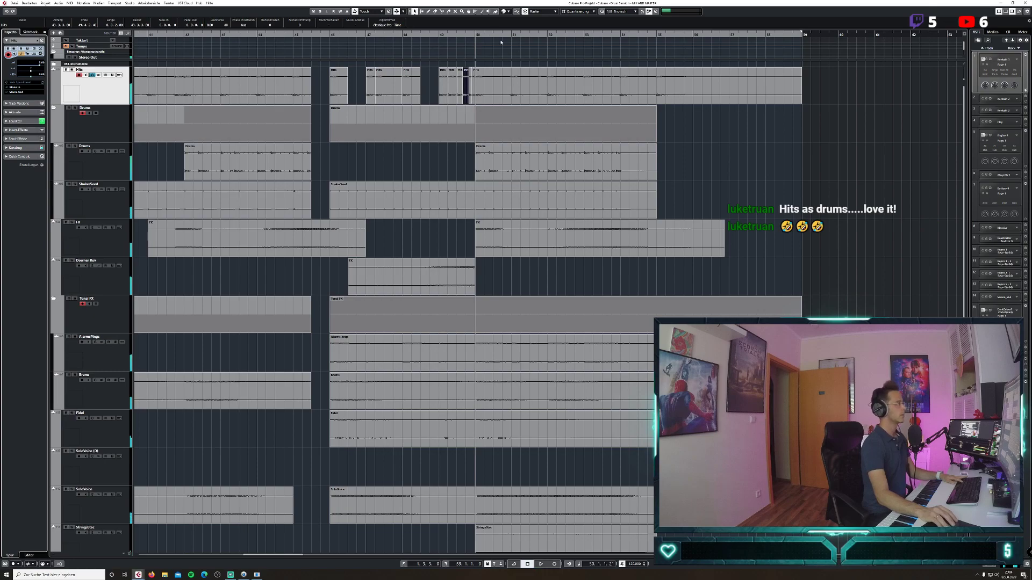
# Split the ShakerSend event at the middle of bar 49 and at bar 50, keeping the grid type on quantize.
pyautogui.click(456, 37)
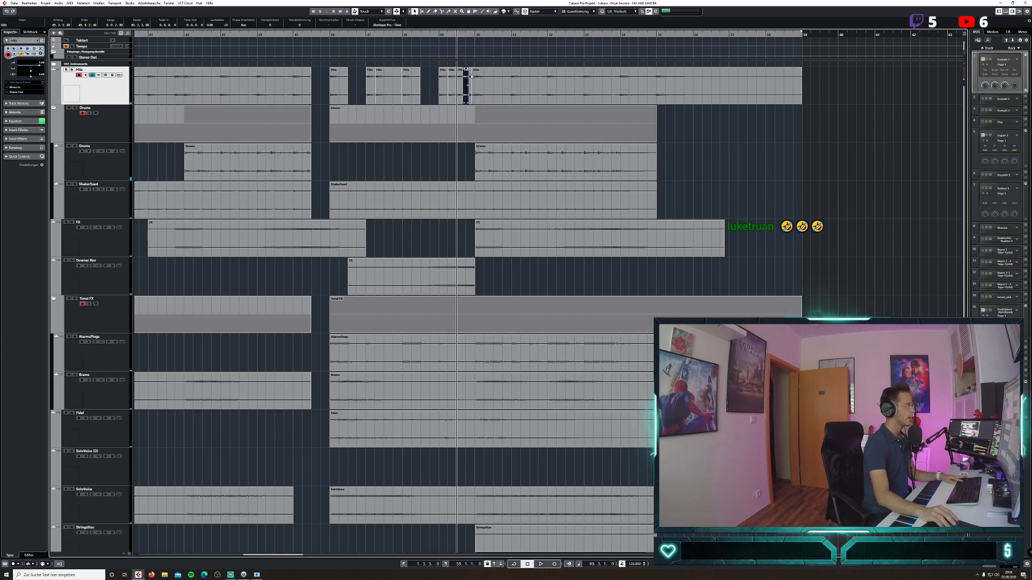
pyautogui.click(442, 12)
pyautogui.click(572, 11)
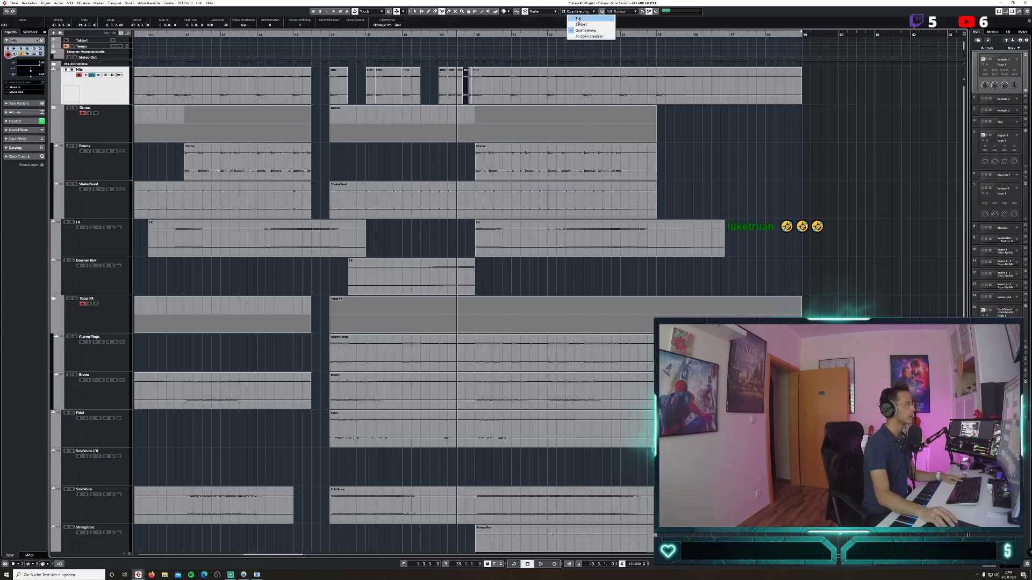
pyautogui.click(574, 18)
pyautogui.click(585, 12)
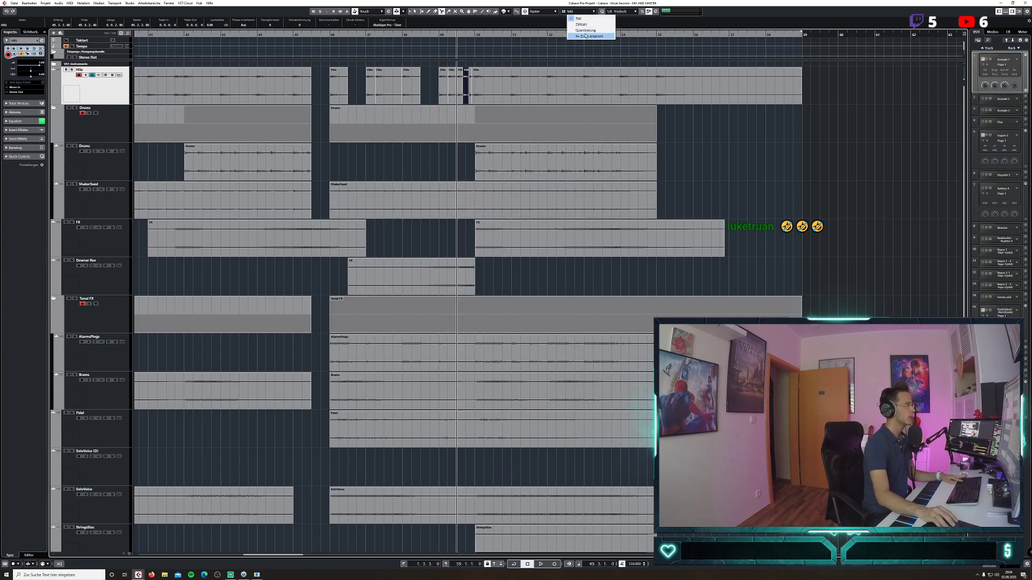
pyautogui.click(580, 30)
pyautogui.click(472, 202)
pyautogui.click(472, 202)
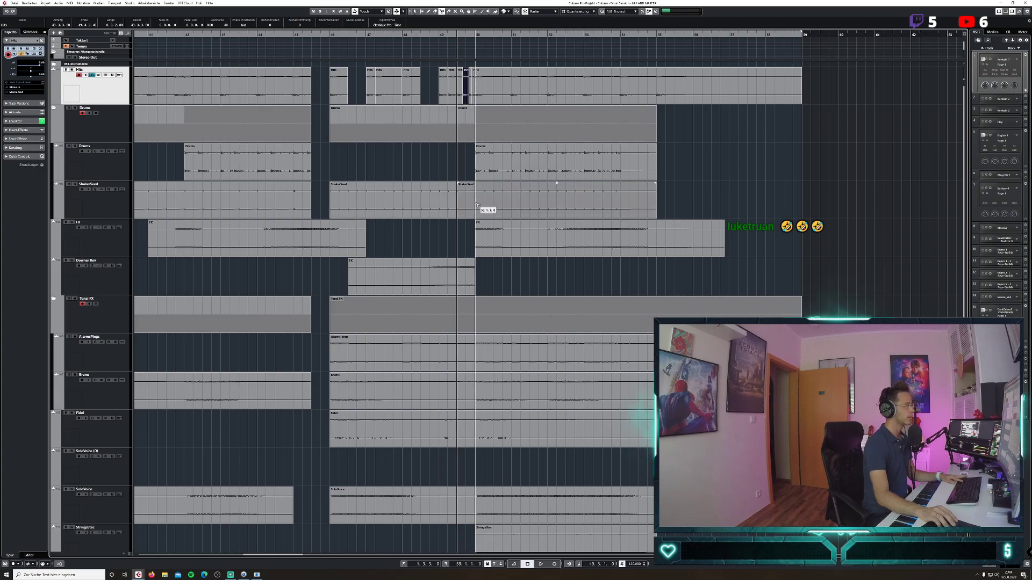
# Set the quantize value to 1/2 and split the Downer Rev, AlarmsPlings, Brams and Fidel events around the second half of bar 49.
pyautogui.click(619, 11)
pyautogui.click(618, 24)
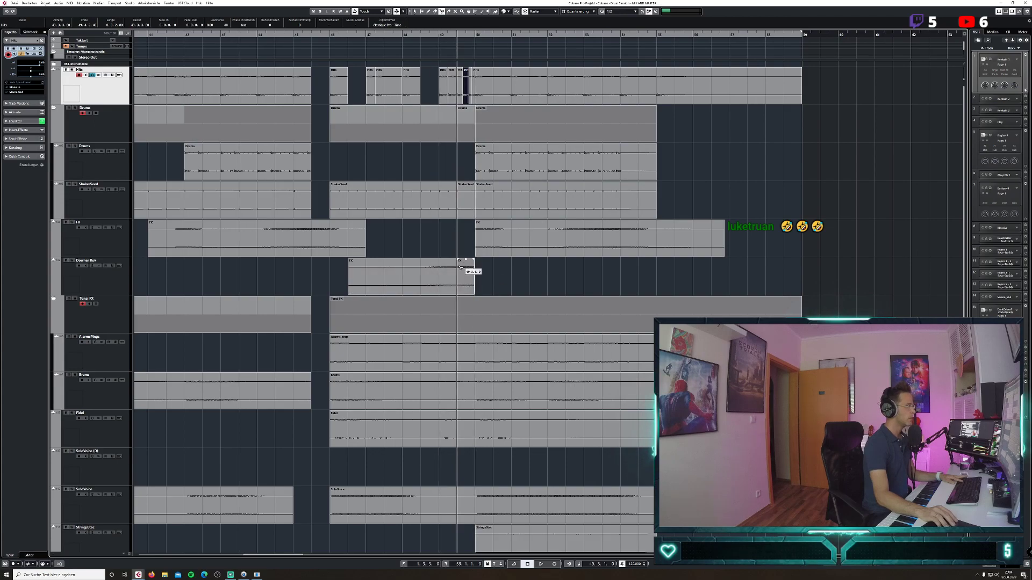
pyautogui.click(461, 356)
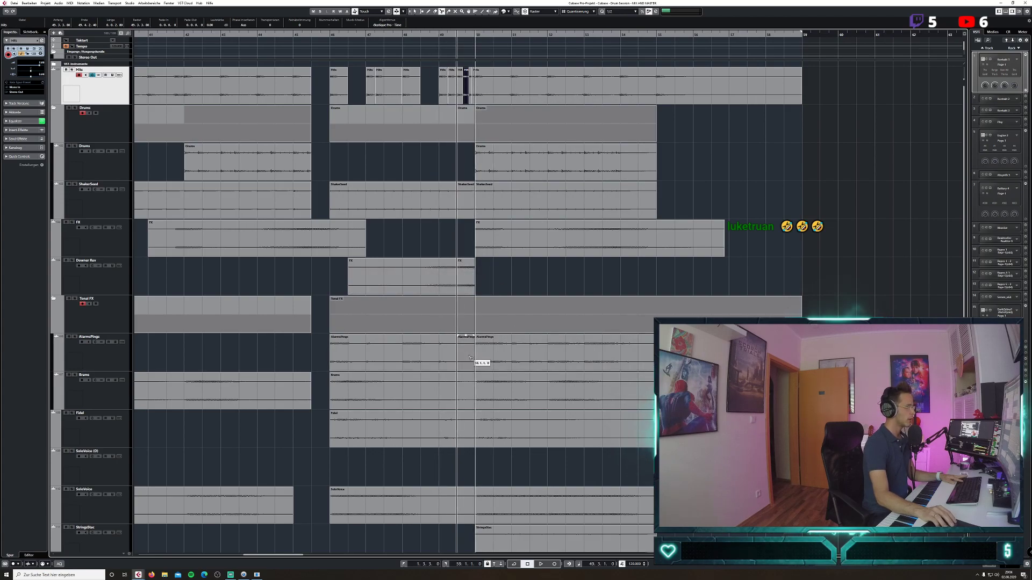
pyautogui.click(459, 394)
pyautogui.click(459, 420)
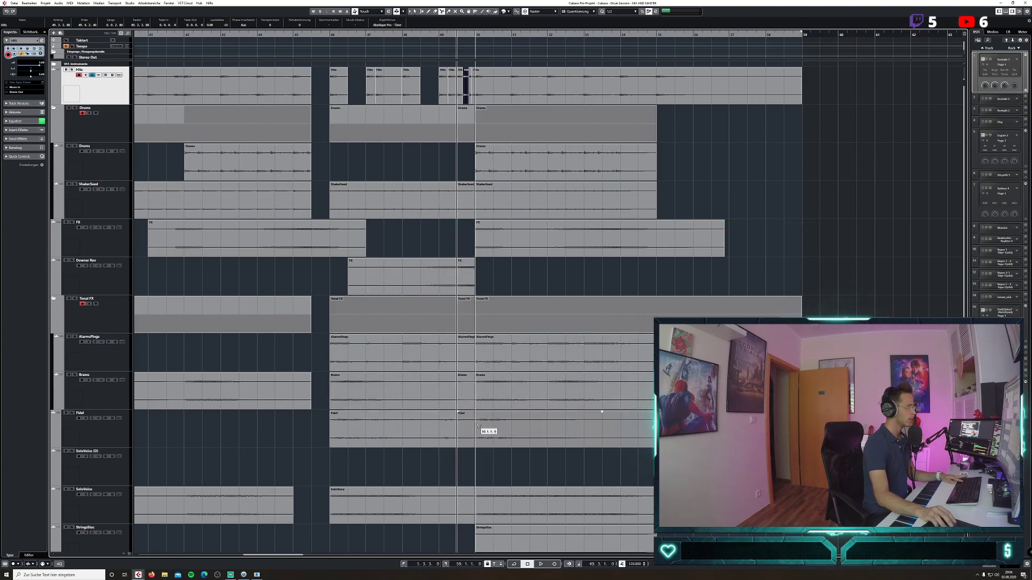
pyautogui.click(477, 421)
# Split the SoloVoice, Brass, Choir March and Choir Stacc events at the middle of bar 49 and at bar 50.
pyautogui.scroll(-3, 554, 426)
pyautogui.click(458, 416)
pyautogui.click(476, 417)
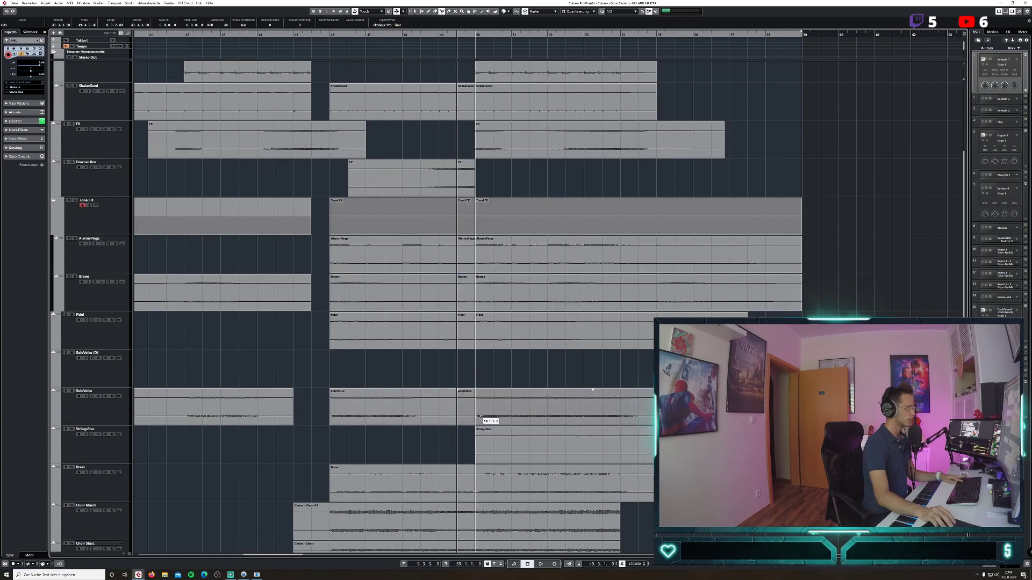
pyautogui.scroll(-2, 538, 409)
pyautogui.click(456, 407)
pyautogui.click(475, 410)
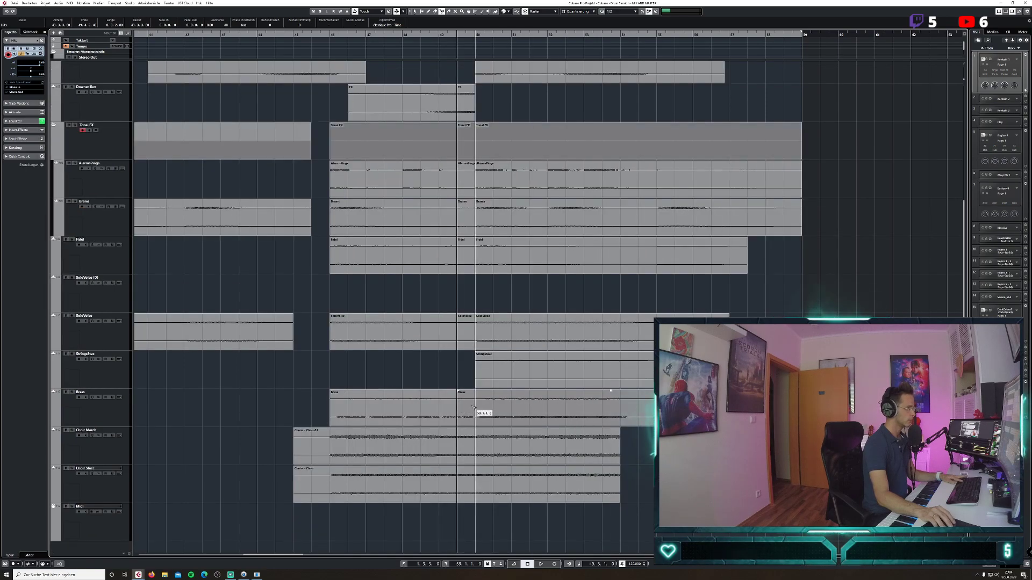
pyautogui.click(458, 451)
pyautogui.click(472, 477)
pyautogui.click(458, 481)
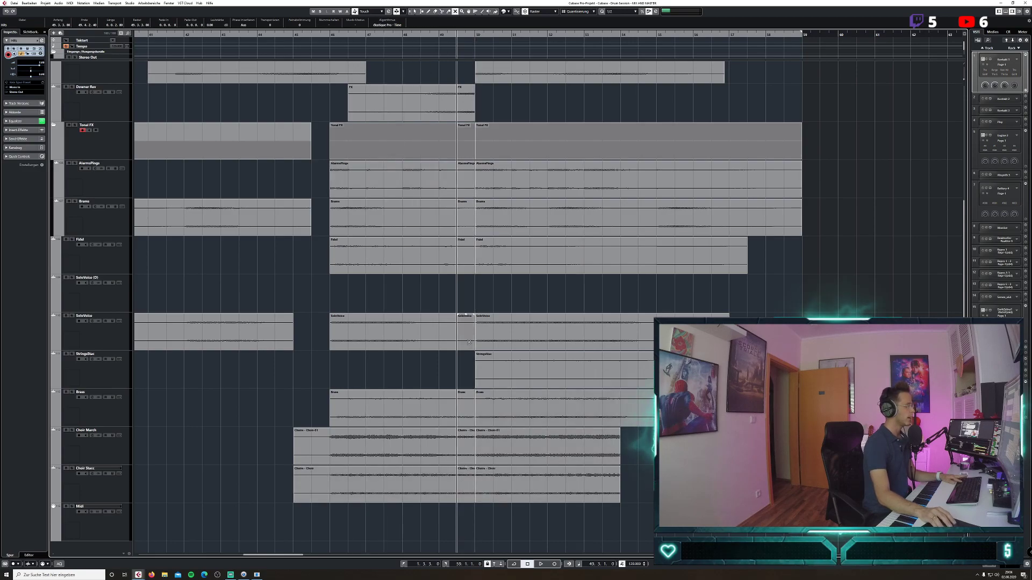
# Mute the half-bar segments before bar 50 on the Choir Stacc, Choir March, Brass and SoloVoice tracks.
pyautogui.click(466, 481)
pyautogui.click(466, 447)
pyautogui.click(467, 409)
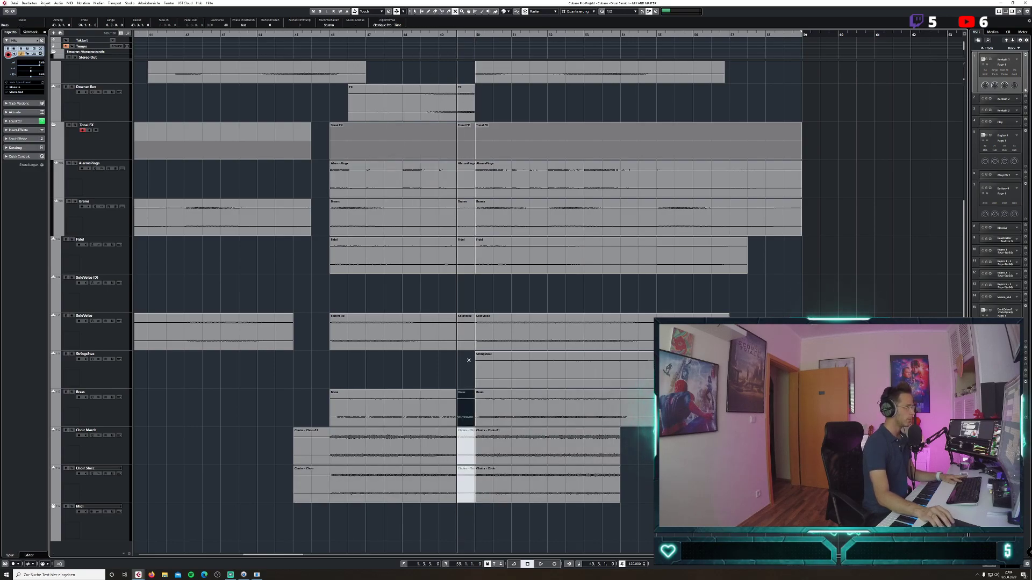
pyautogui.click(471, 343)
pyautogui.click(467, 263)
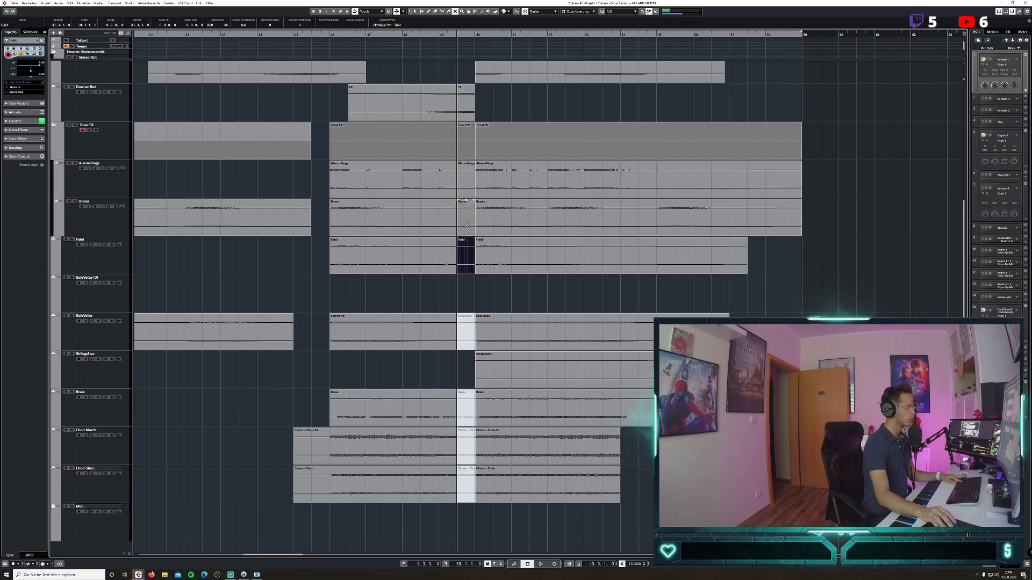
# Mute the half-bar segments before bar 50 on the AlarmsPlings, Downer Rev and ShakerSend tracks.
pyautogui.click(466, 180)
pyautogui.scroll(3, 493, 236)
pyautogui.click(466, 214)
pyautogui.scroll(2, 472, 149)
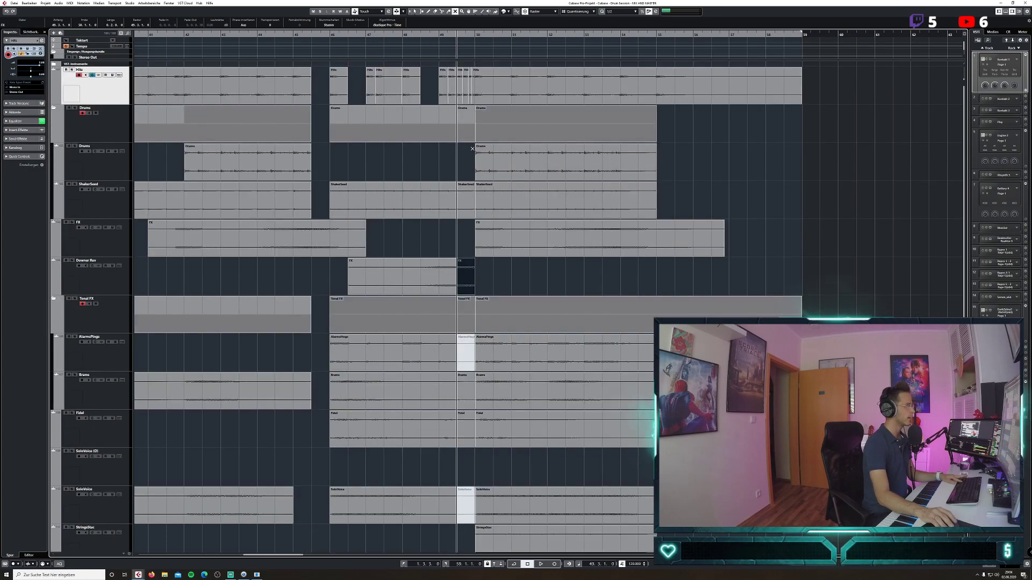
pyautogui.click(471, 198)
# Play back from bar 48 into bar 50 to check the break created by the muted segments.
pyautogui.click(402, 36)
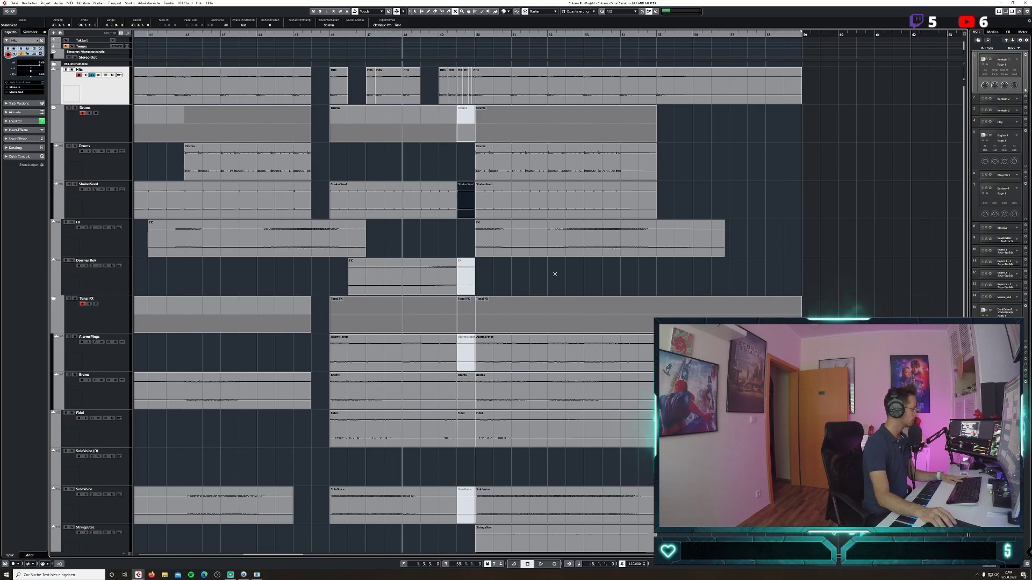
pyautogui.press('space')
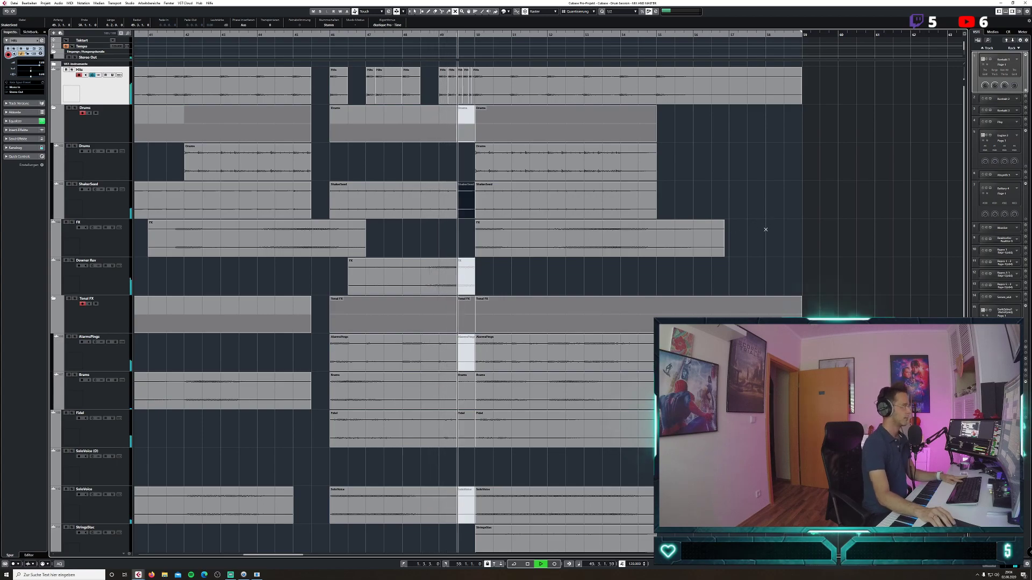
pyautogui.press('space')
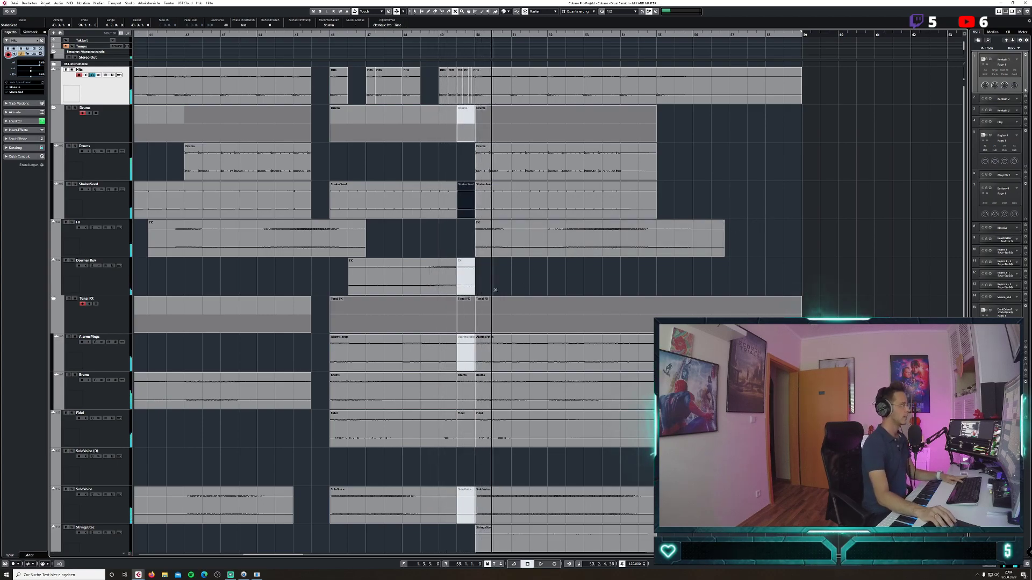
# Unmute the Downer Rev segment before bar 50 and play back across the break from about bar 49.
pyautogui.click(472, 276)
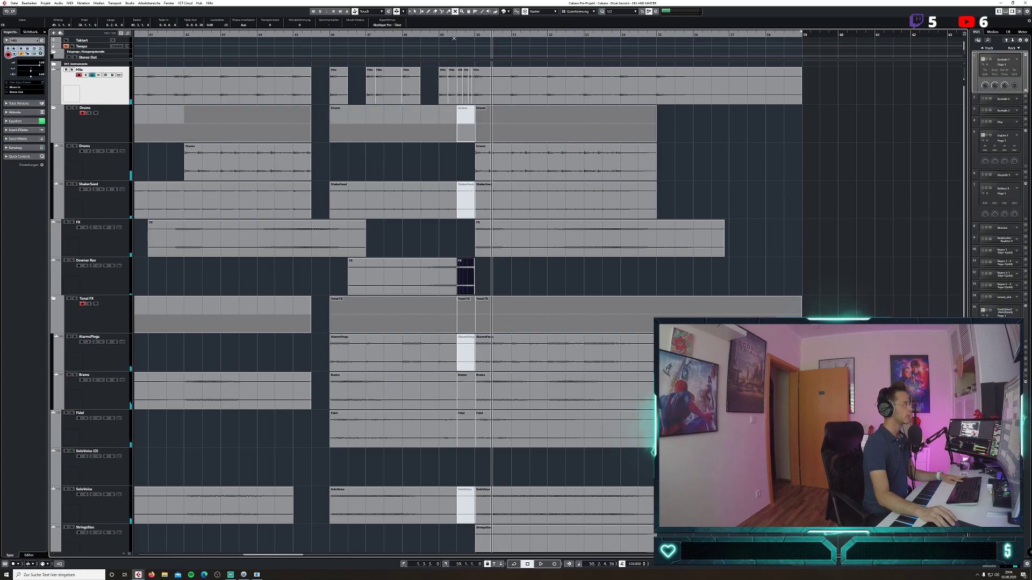
pyautogui.click(436, 35)
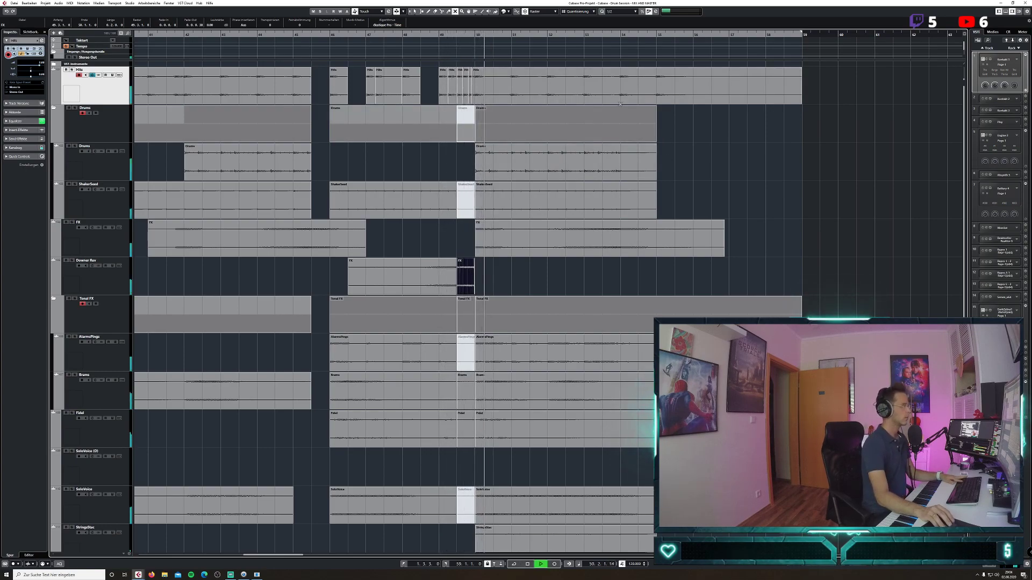
# Delete the half-bar segments before bar 50 on AlarmsPlings, Brams, Fidel, SoloVoice and ShakerSend, and rejoin the split Downer Rev event.
pyautogui.press('1')
pyautogui.click(473, 358)
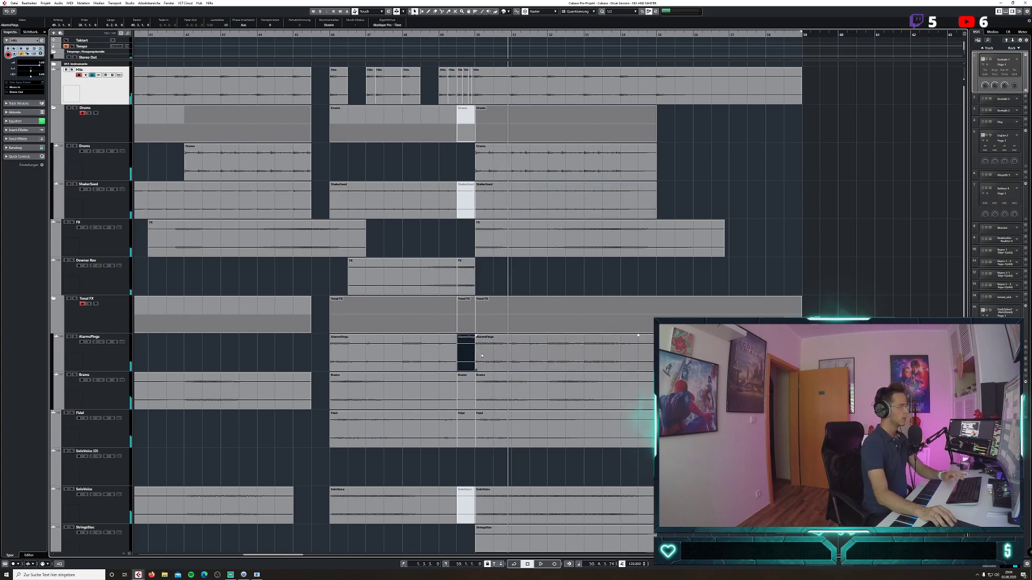
pyautogui.press('Delete')
pyautogui.click(467, 395)
pyautogui.press('Delete')
pyautogui.click(468, 430)
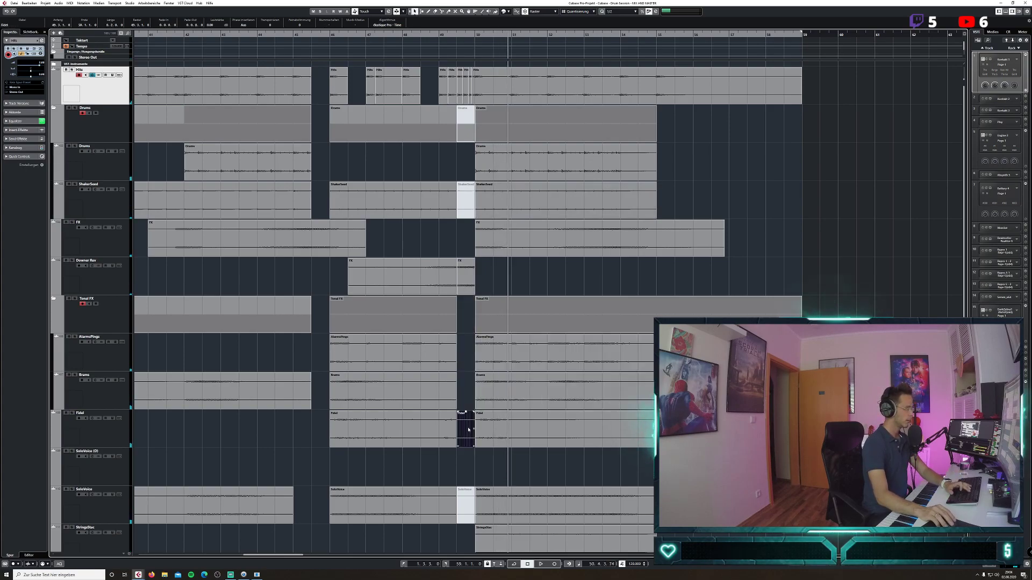
pyautogui.press('Delete')
pyautogui.click(467, 504)
pyautogui.press('Delete')
pyautogui.click(470, 216)
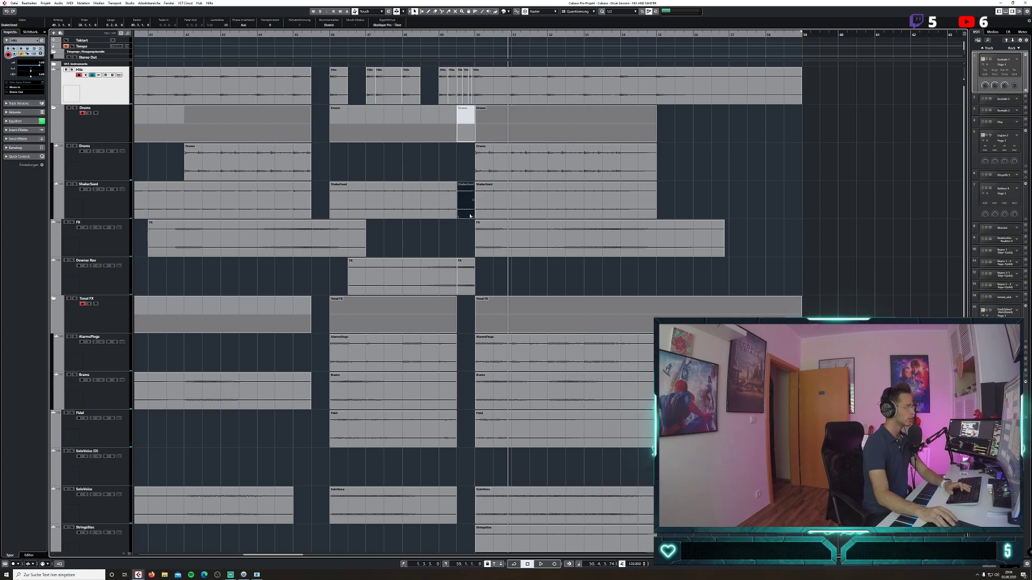
pyautogui.press('Delete')
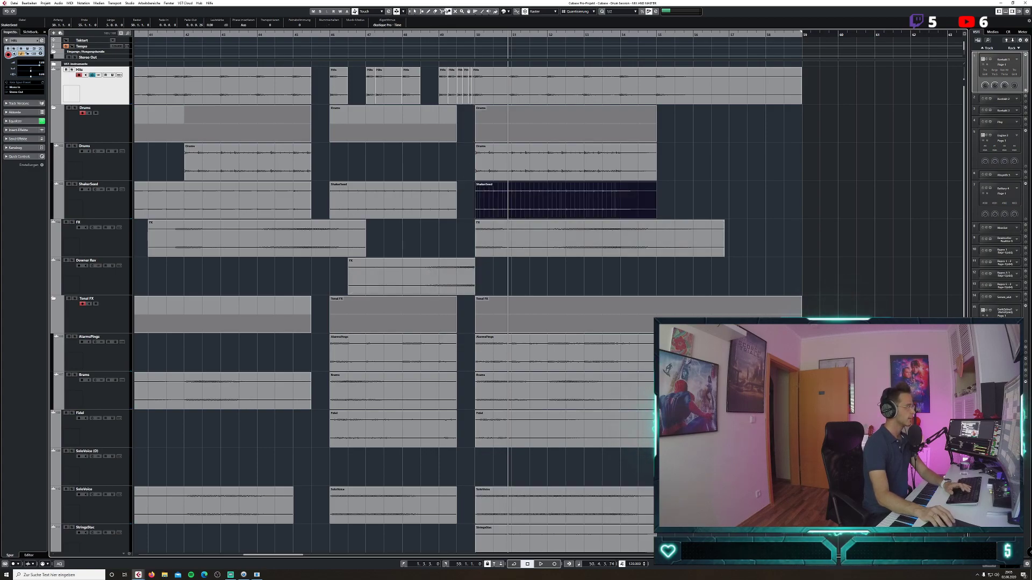
# Select the Hits events and the Drums, ShakerSend, FX, AlarmsPlings, Brams and Fidel events around the break, plus SoloVoice before it.
pyautogui.moveTo(469, 525); pyautogui.dragTo(427, 342)
pyautogui.keyDown('shift'); pyautogui.click(446, 211); pyautogui.keyUp('shift')
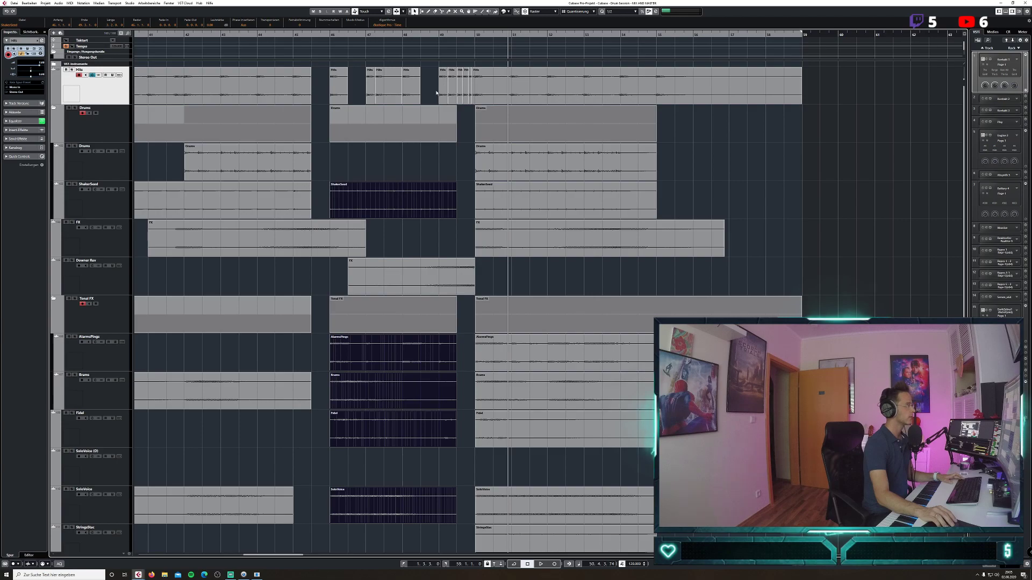
pyautogui.moveTo(478, 98); pyautogui.dragTo(473, 95)
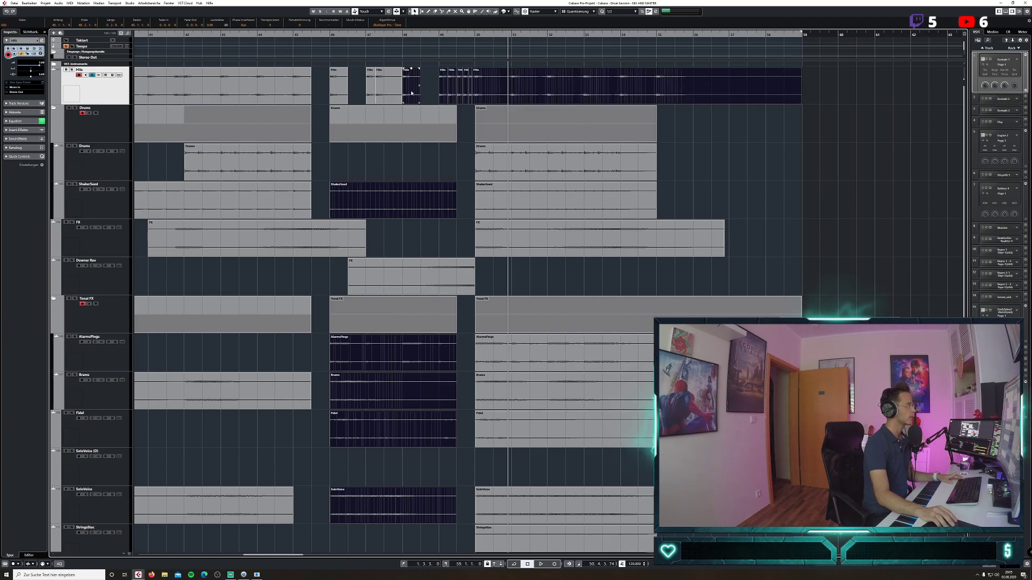
pyautogui.keyDown('shift'); pyautogui.click(487, 239); pyautogui.keyUp('shift')
pyautogui.keyDown('shift'); pyautogui.click(487, 204); pyautogui.keyUp('shift')
pyautogui.keyDown('shift'); pyautogui.click(487, 168); pyautogui.keyUp('shift')
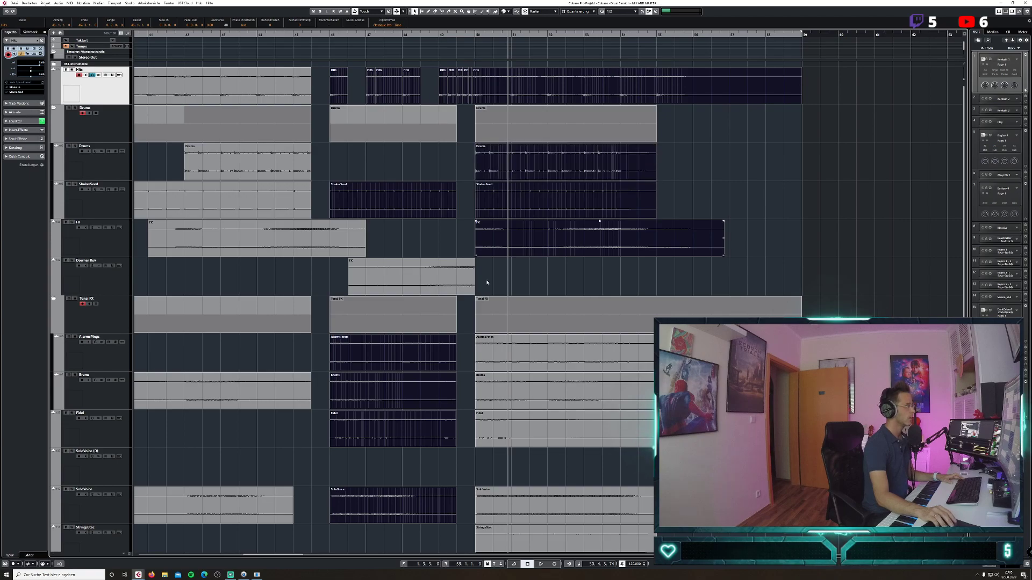
pyautogui.keyDown('shift'); pyautogui.click(493, 364); pyautogui.keyUp('shift')
pyautogui.keyDown('shift'); pyautogui.click(637, 398); pyautogui.keyUp('shift')
pyautogui.keyDown('shift'); pyautogui.click(623, 430); pyautogui.keyUp('shift')
# Add the SoloVoice and StringsStac events after the break and the unmuted Brass and choir events on both sides to the selection.
pyautogui.scroll(-3, 622, 418)
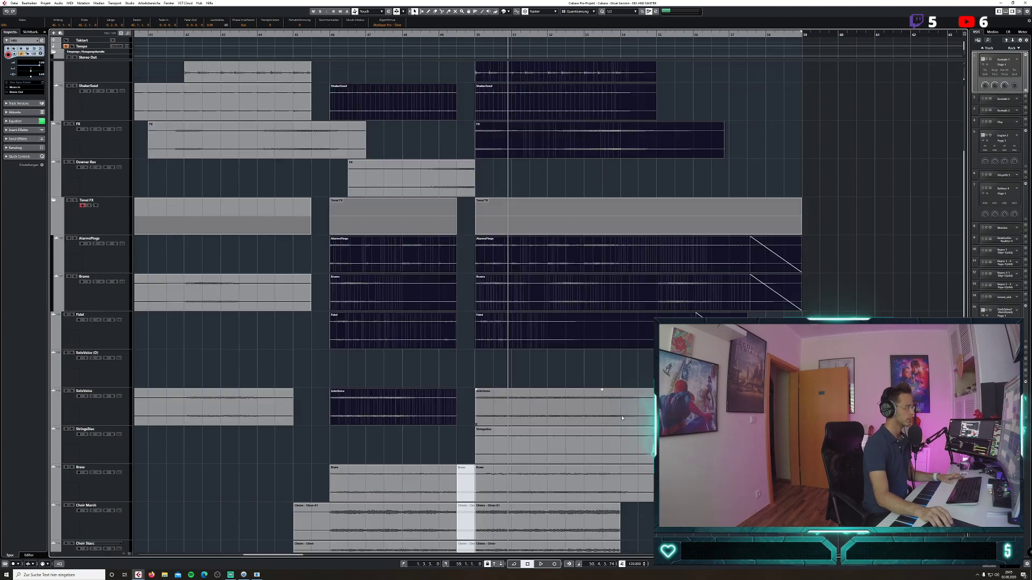
pyautogui.keyDown('shift'); pyautogui.click(508, 413); pyautogui.keyUp('shift')
pyautogui.keyDown('shift'); pyautogui.click(597, 429); pyautogui.keyUp('shift')
pyautogui.scroll(-2, 597, 427)
pyautogui.keyDown('shift'); pyautogui.click(495, 402); pyautogui.keyUp('shift')
pyautogui.keyDown('shift'); pyautogui.click(501, 440); pyautogui.keyUp('shift')
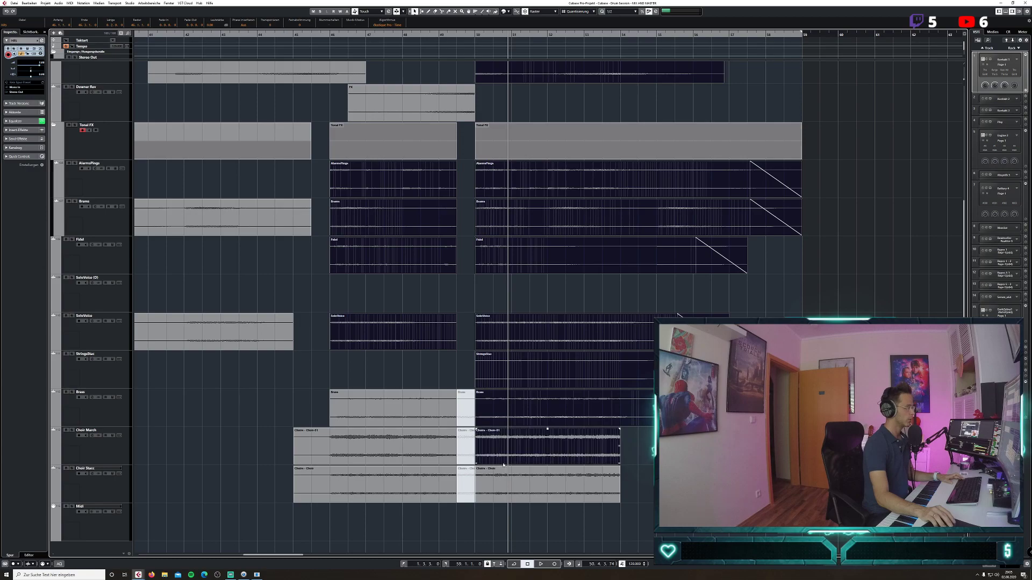
pyautogui.keyDown('shift'); pyautogui.click(508, 476); pyautogui.keyUp('shift')
pyautogui.keyDown('shift'); pyautogui.click(448, 411); pyautogui.keyUp('shift')
pyautogui.keyDown('shift'); pyautogui.click(456, 445); pyautogui.keyUp('shift')
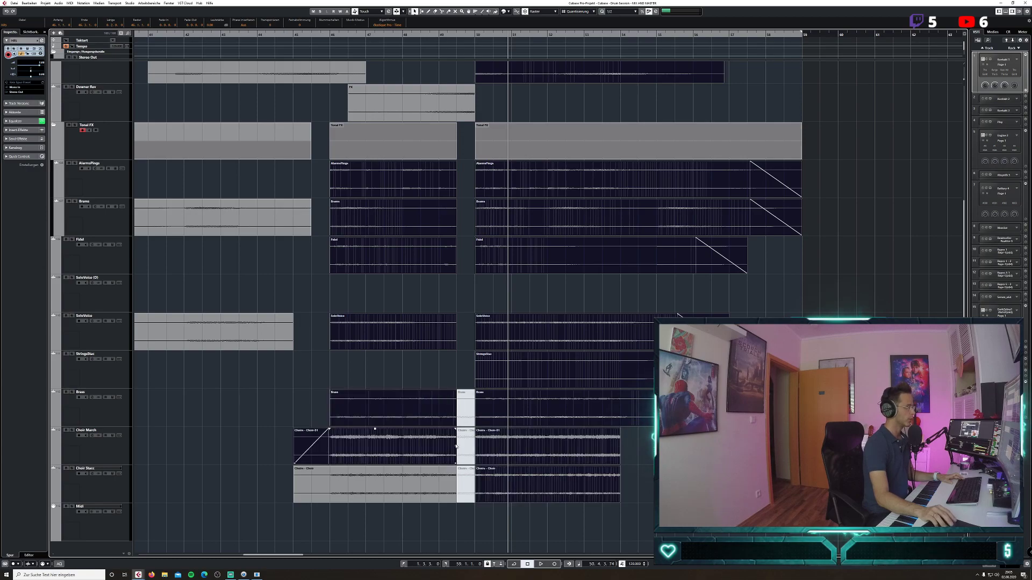
pyautogui.keyDown('shift'); pyautogui.click(451, 478); pyautogui.keyUp('shift')
# Add very short fade-outs to the selected events where they end in the middle of bar 49.
pyautogui.click(455, 38)
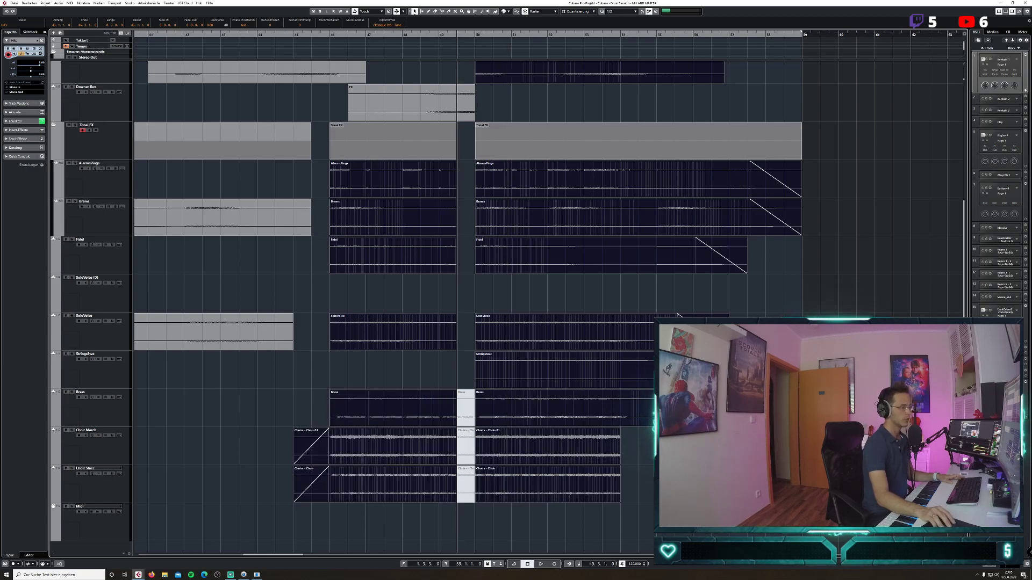
pyautogui.press('h')
pyautogui.press('h')
pyautogui.press('h')
pyautogui.press('h')
pyautogui.press('h')
pyautogui.press('h')
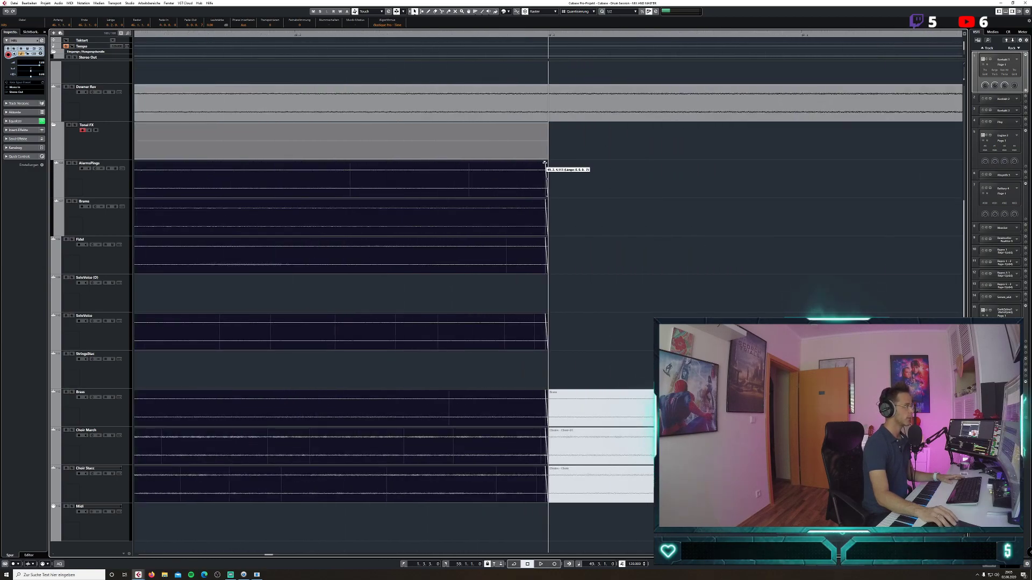
# Add very short fade-ins to the selected events where they start at bar 50.
pyautogui.press('g')
pyautogui.press('g')
pyautogui.press('g')
pyautogui.press('g')
pyautogui.press('g')
pyautogui.press('g')
pyautogui.press('g')
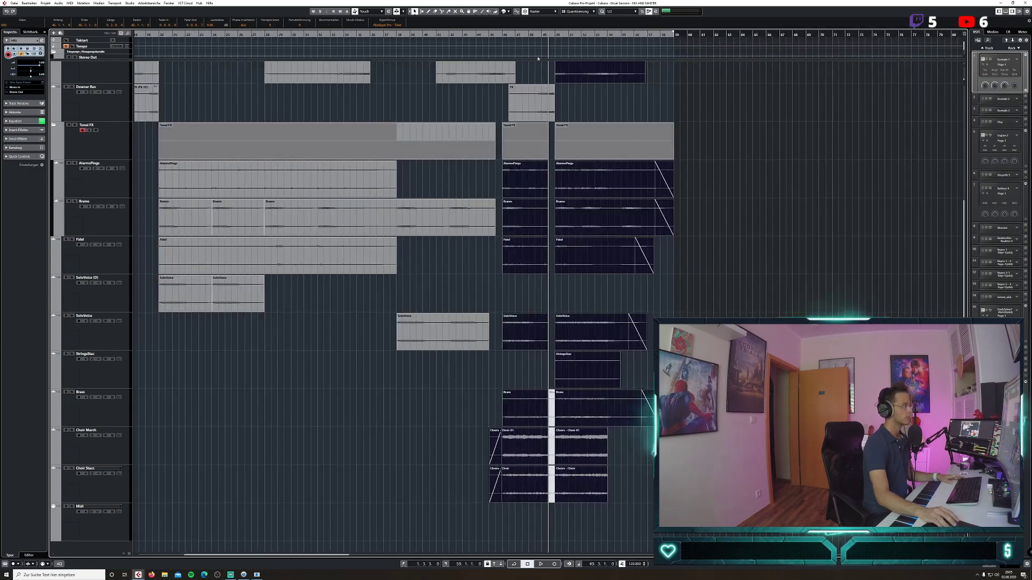
pyautogui.click(554, 36)
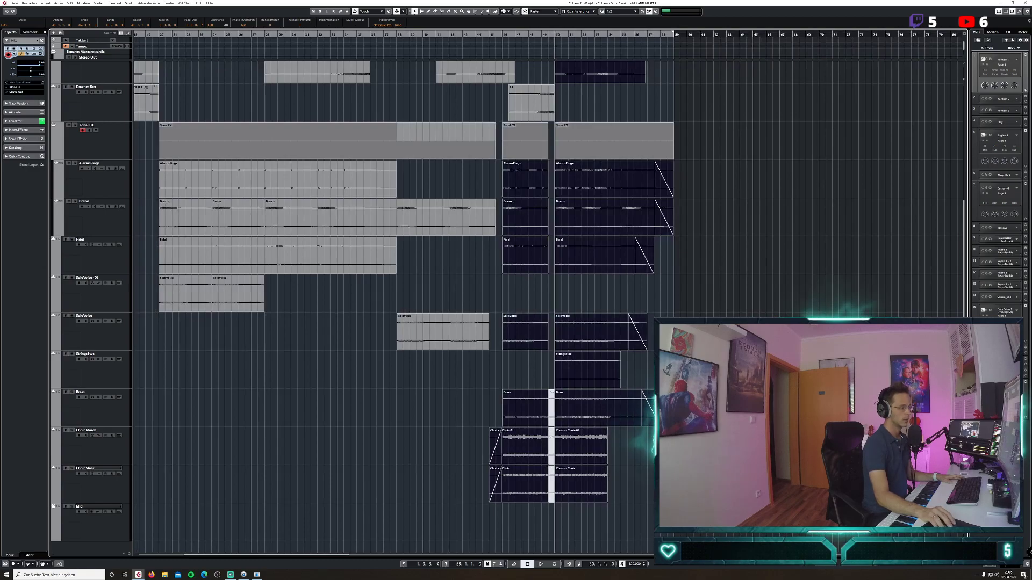
pyautogui.press('h')
pyautogui.press('h')
pyautogui.press('h')
pyautogui.press('h')
pyautogui.press('h')
pyautogui.press('h')
pyautogui.press('h')
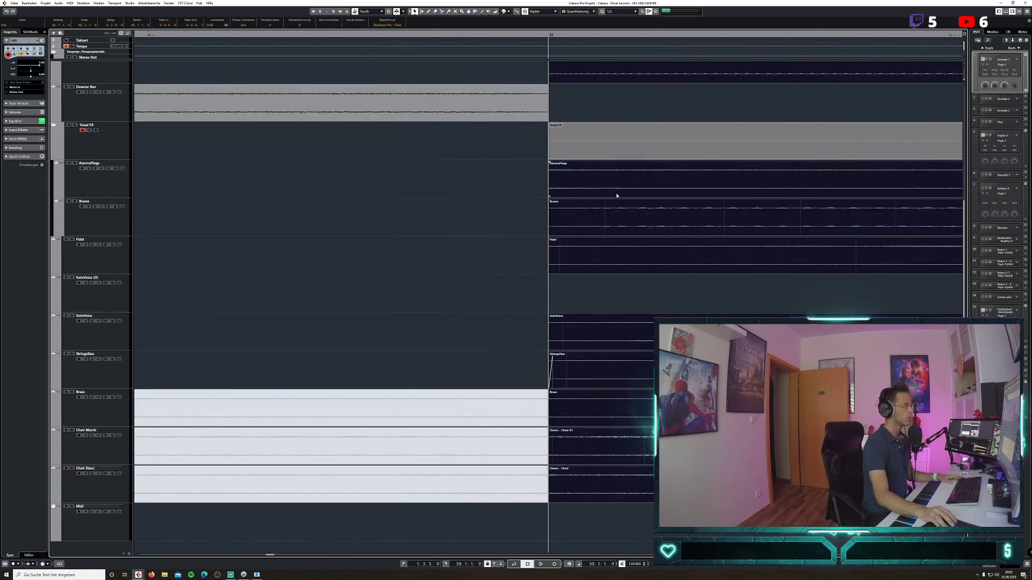
pyautogui.moveTo(550, 161); pyautogui.dragTo(553, 162)
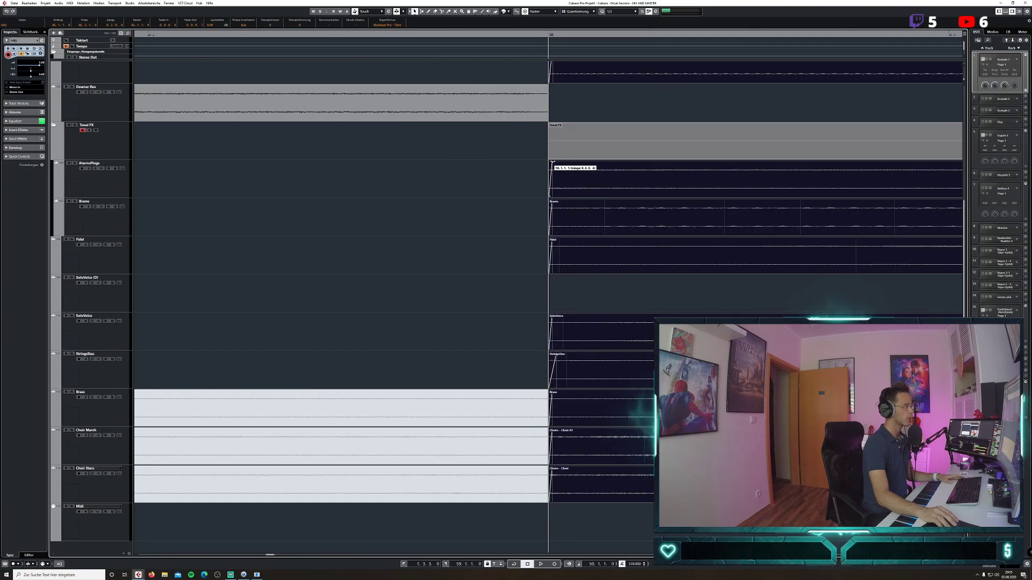
# Deselect all events and start playback from bar 38 to check the faded break.
pyautogui.press('g')
pyautogui.press('g')
pyautogui.press('g')
pyautogui.press('g')
pyautogui.press('g')
pyautogui.press('g')
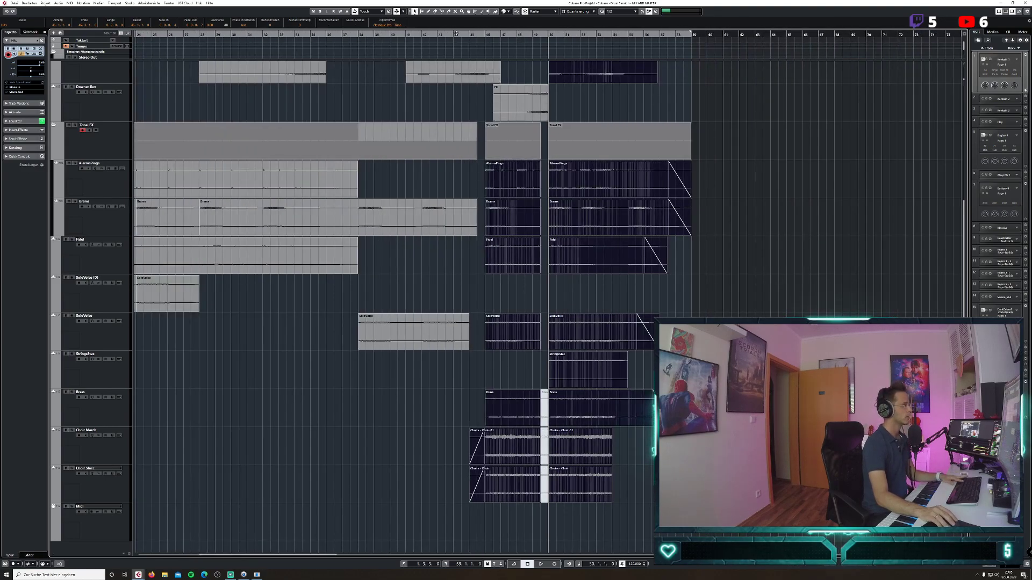
pyautogui.click(469, 35)
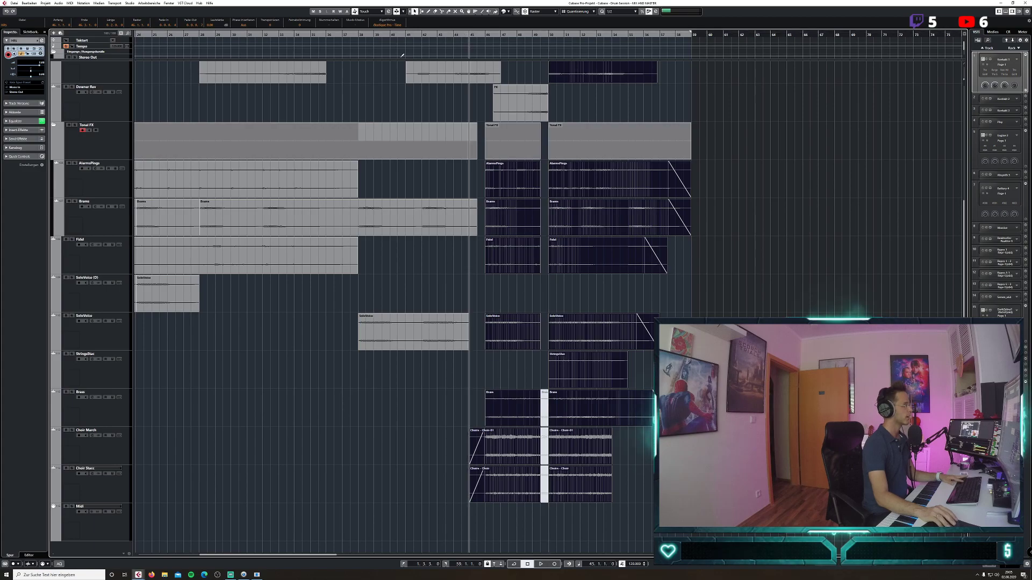
pyautogui.click(357, 41)
pyautogui.click(788, 253)
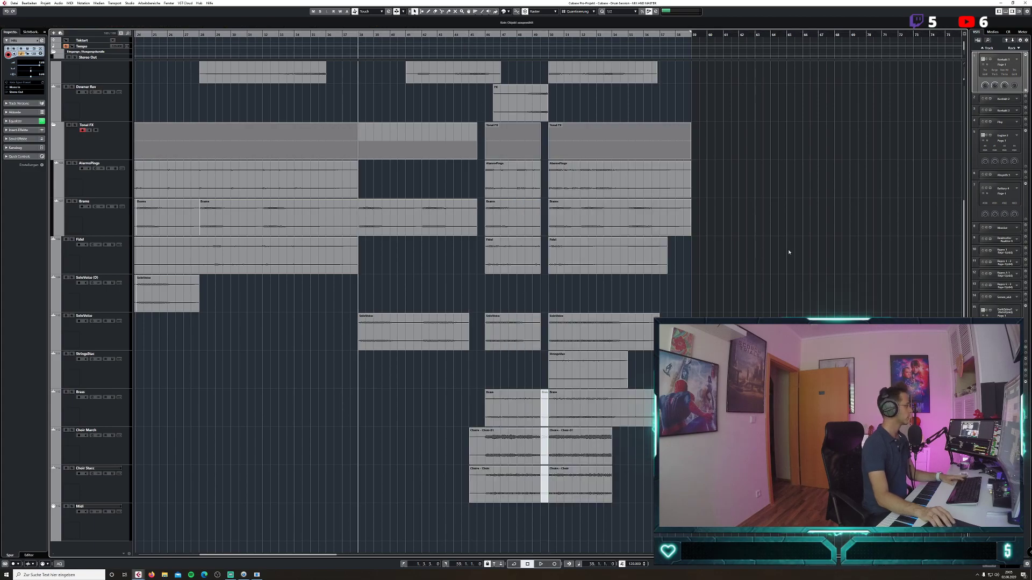
pyautogui.press('space')
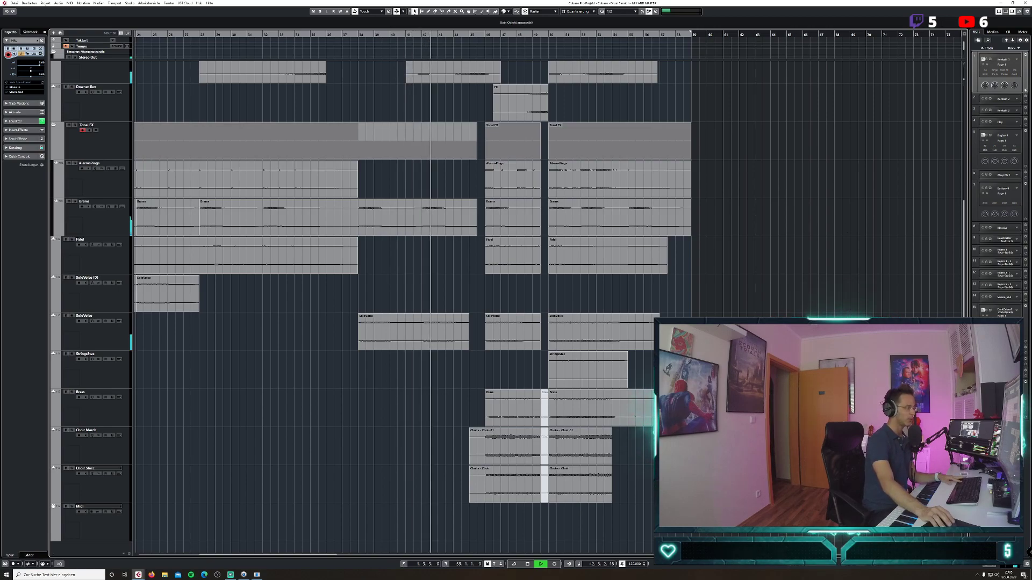
# Delete the remaining muted half-bar segments before bar 50 on the Choir Stacc, Brass and Choir March tracks.
pyautogui.click(562, 471)
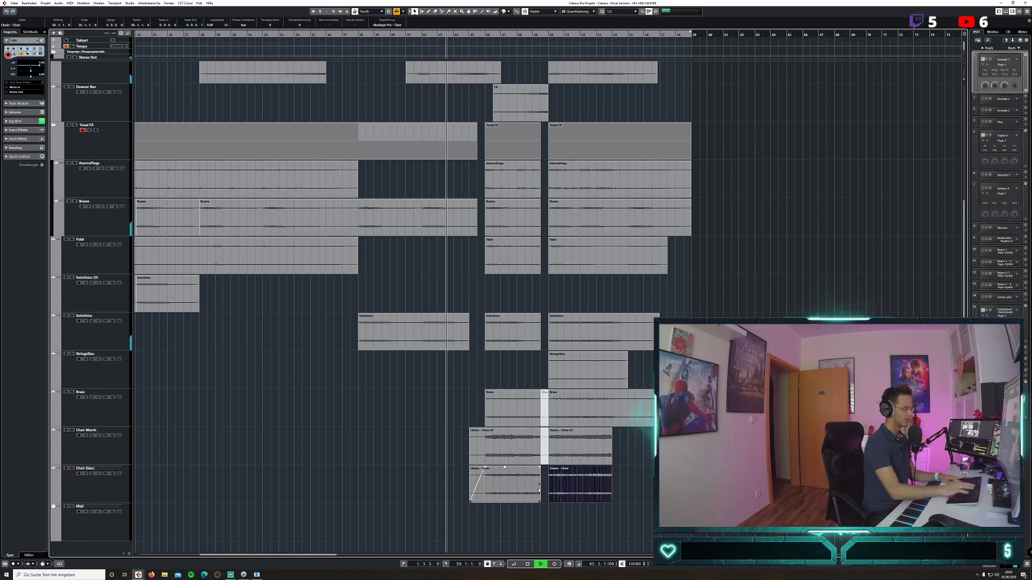
pyautogui.click(542, 409)
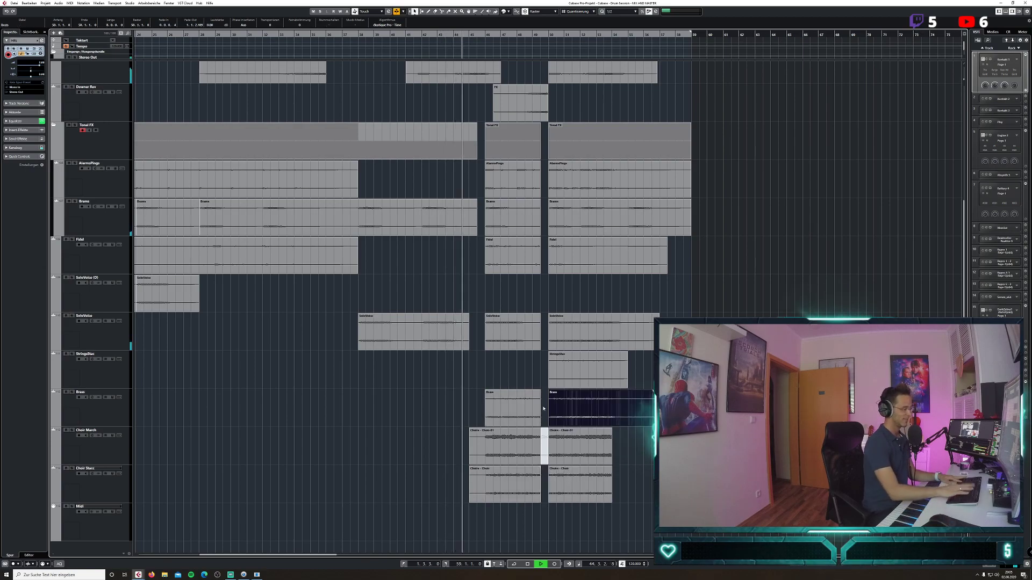
pyautogui.click(548, 455)
pyautogui.click(554, 451)
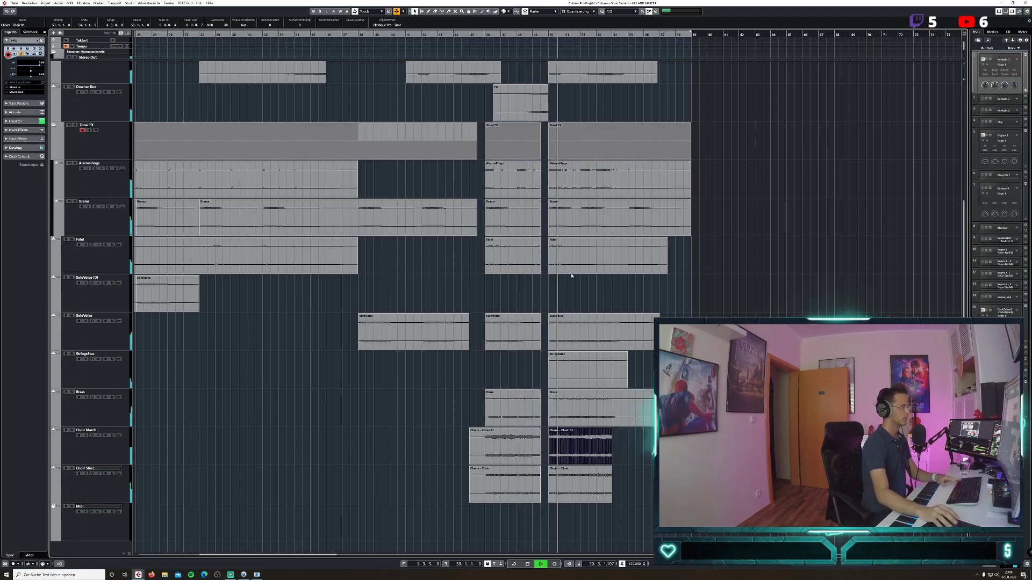
# Listen through the ending section to about bar 57 and stop the playback.
pyautogui.click(195, 479)
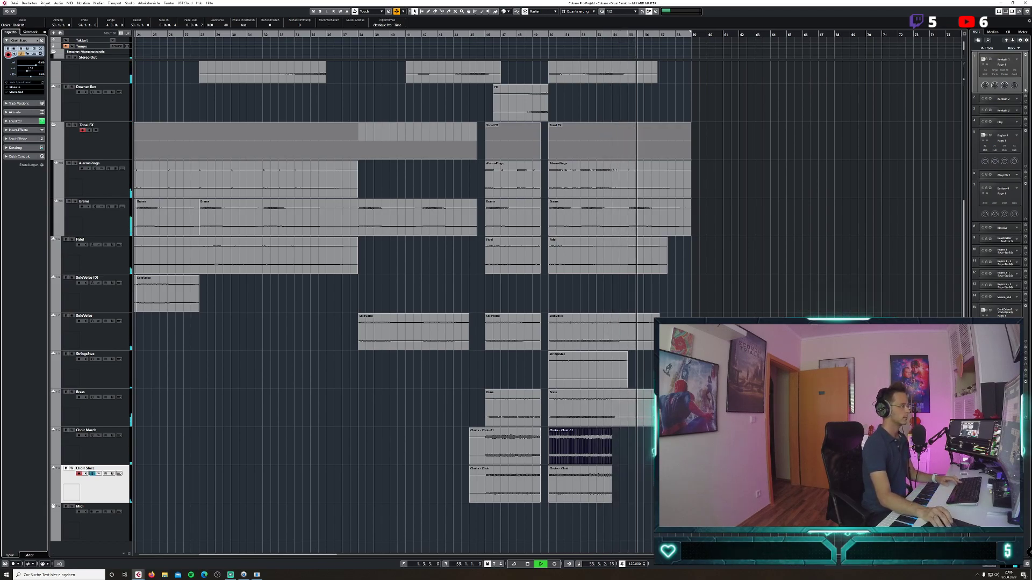
pyautogui.scroll(3, 408, 306)
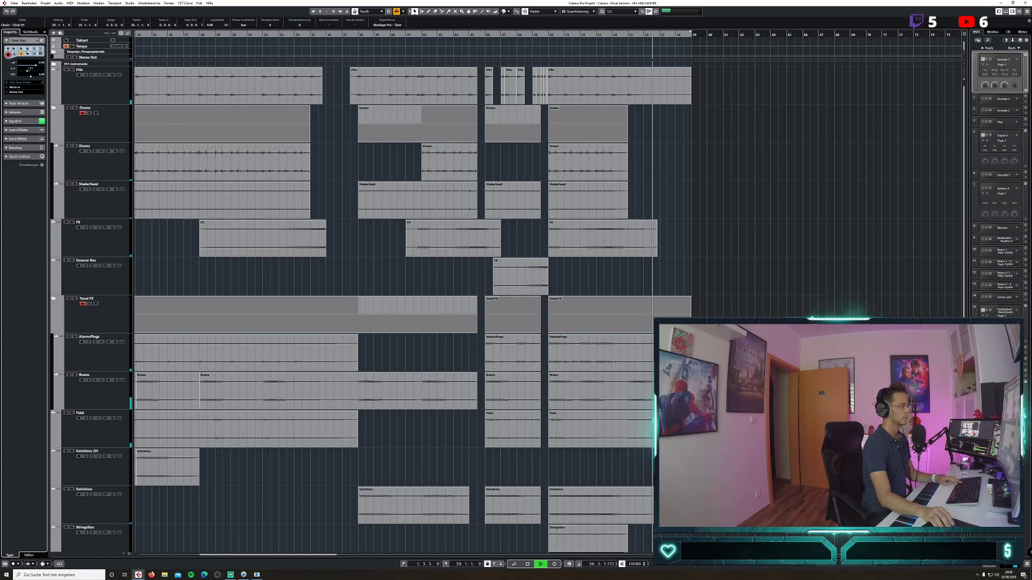
pyautogui.press('space')
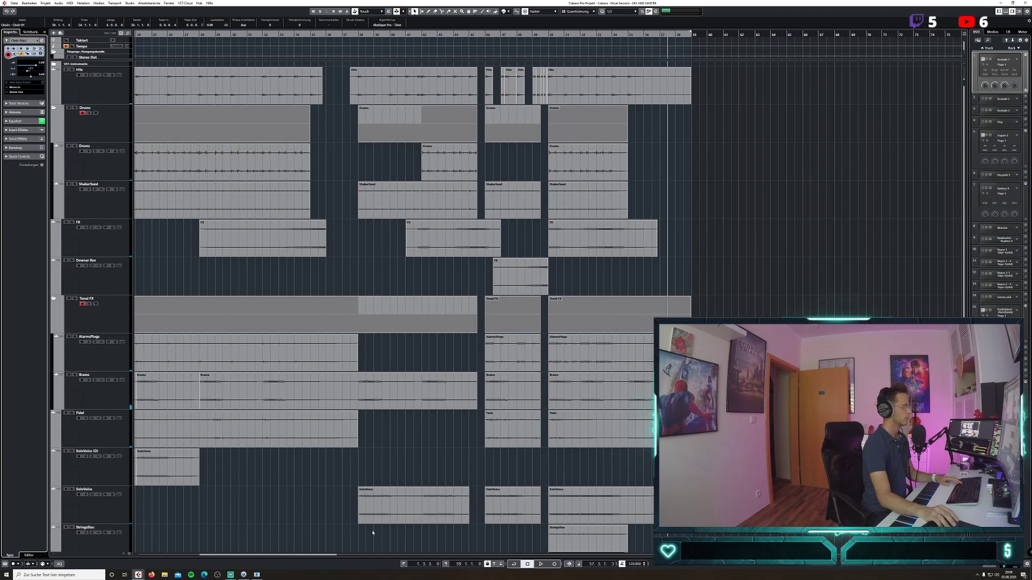
# Show the whole arrangement and play it back from the beginning.
pyautogui.moveTo(332, 557); pyautogui.dragTo(200, 541)
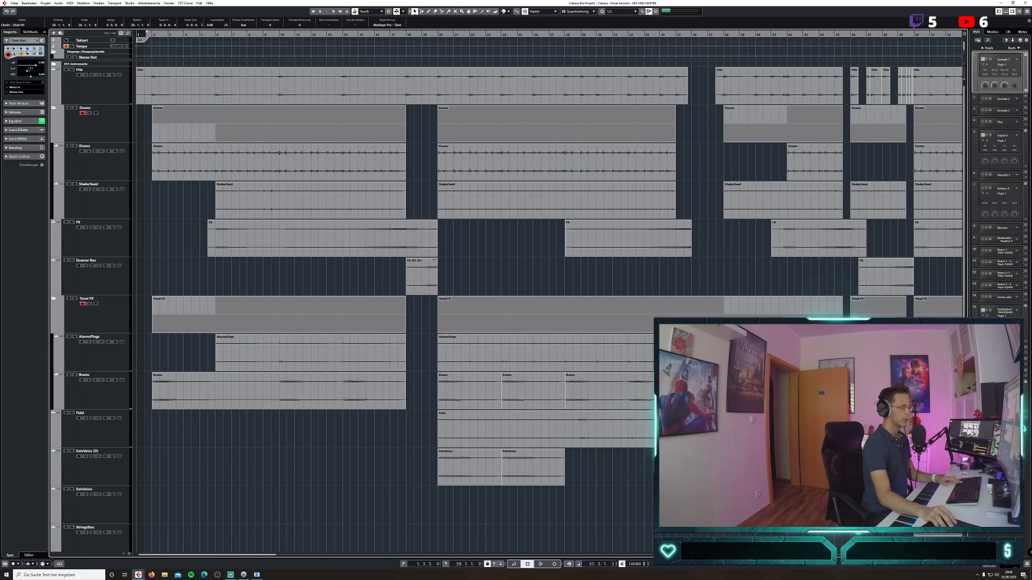
pyautogui.press('g')
pyautogui.press('g')
pyautogui.press('g')
pyautogui.press('g')
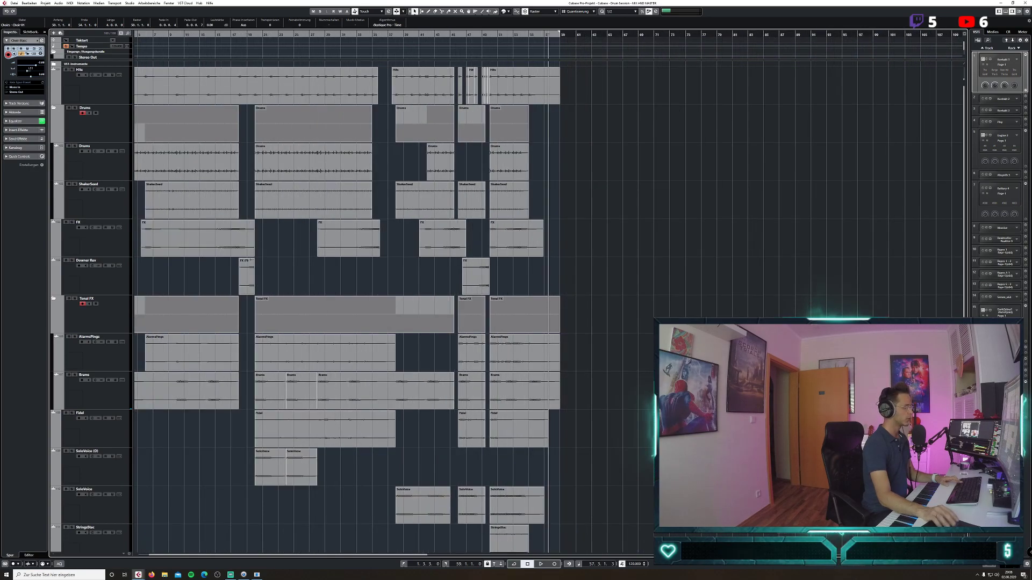
pyautogui.press('KP_1')
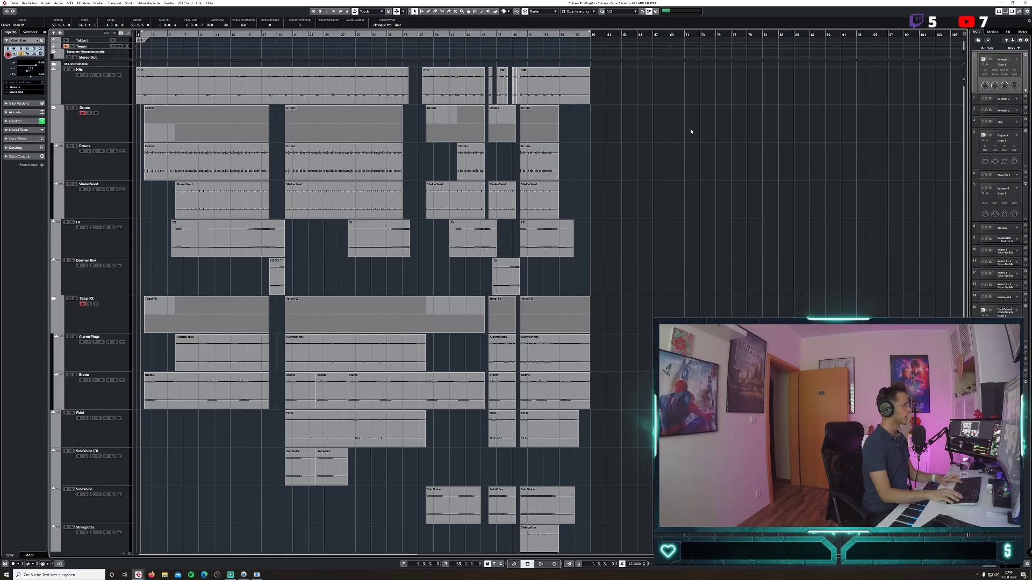
pyautogui.press('space')
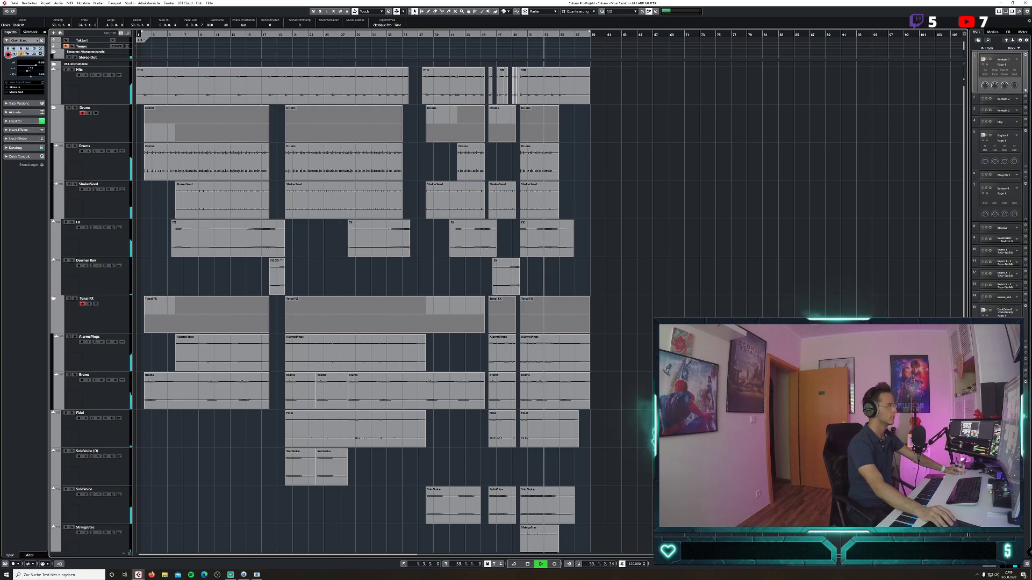
# Review the lower tracks during the ending and clear the event selection.
pyautogui.scroll(-2, 363, 307)
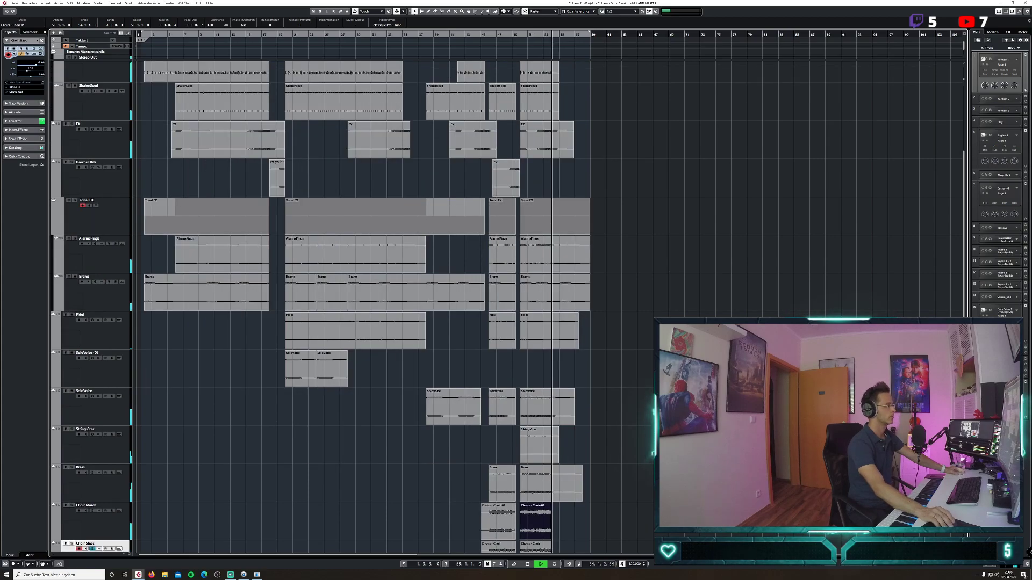
pyautogui.scroll(-2, 362, 306)
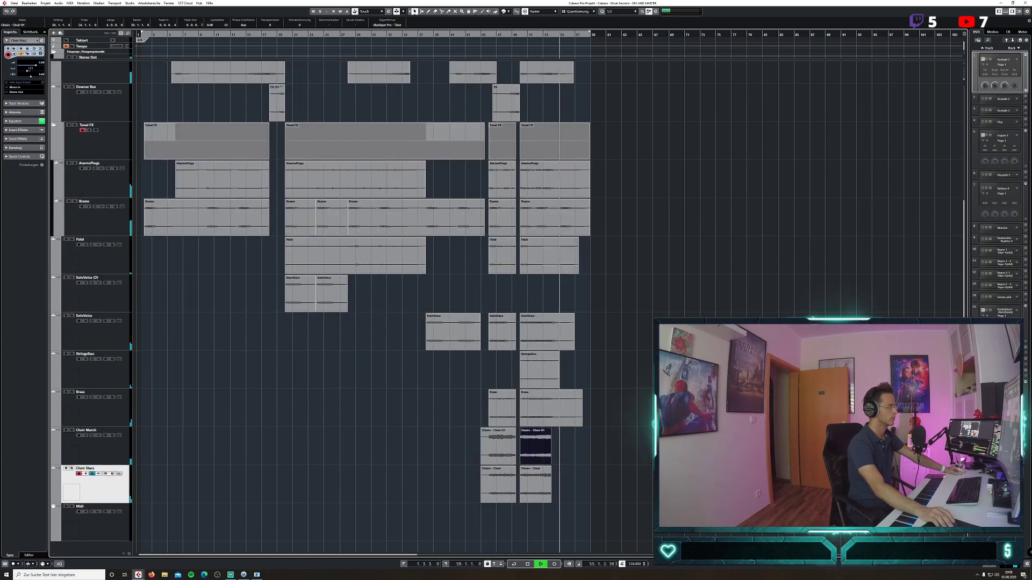
pyautogui.hotkey('ctrl', 'shift', 'a')
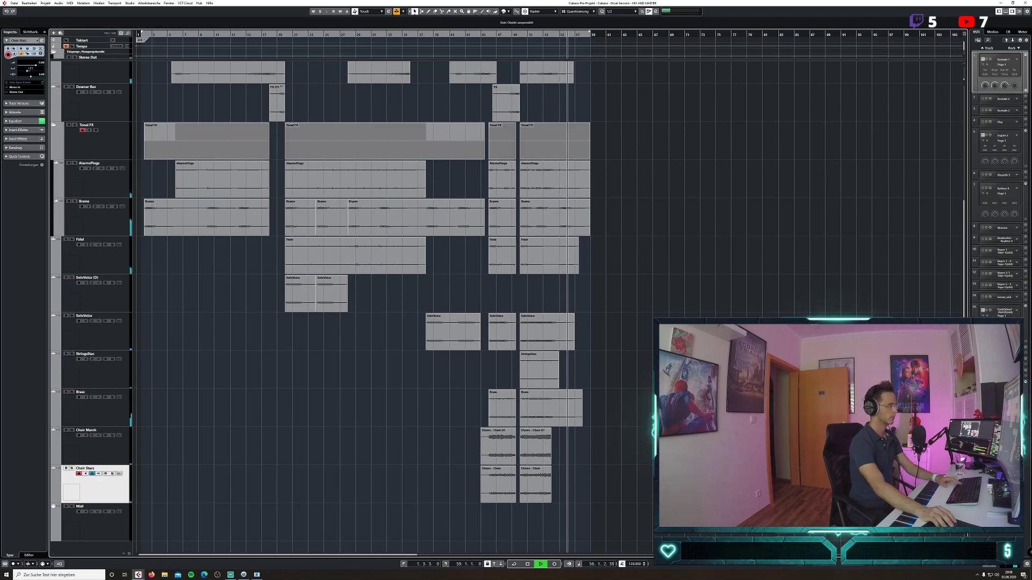
# Stop the playback and remove the empty MIDI track below the Choir Stacc track.
pyautogui.press('space')
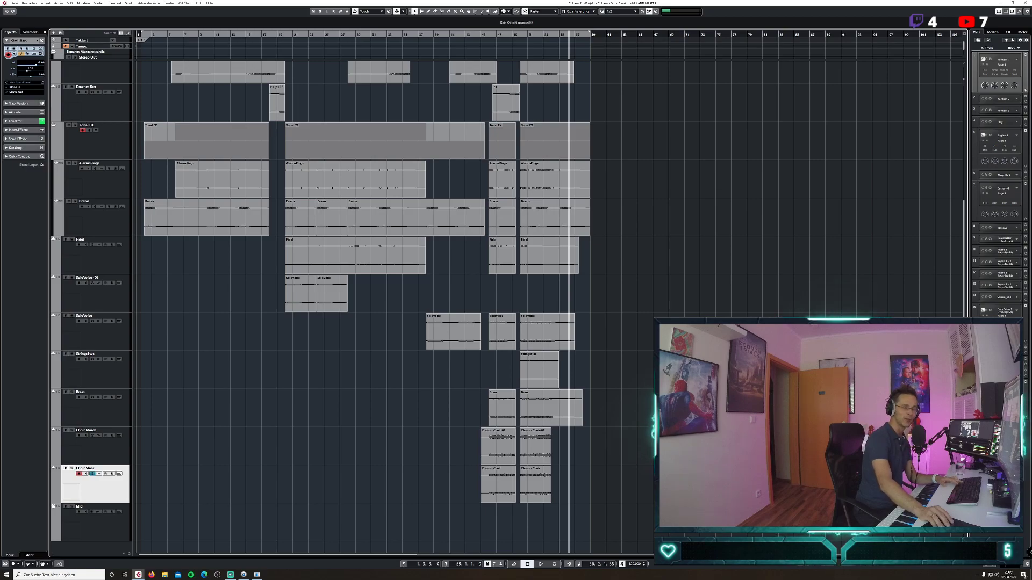
pyautogui.press('h')
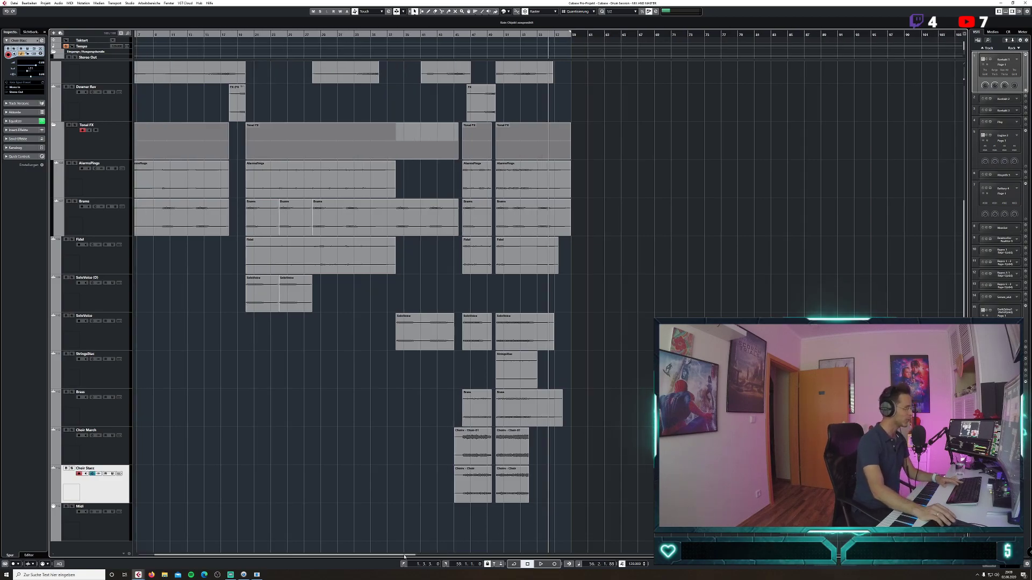
pyautogui.moveTo(404, 557); pyautogui.dragTo(384, 552)
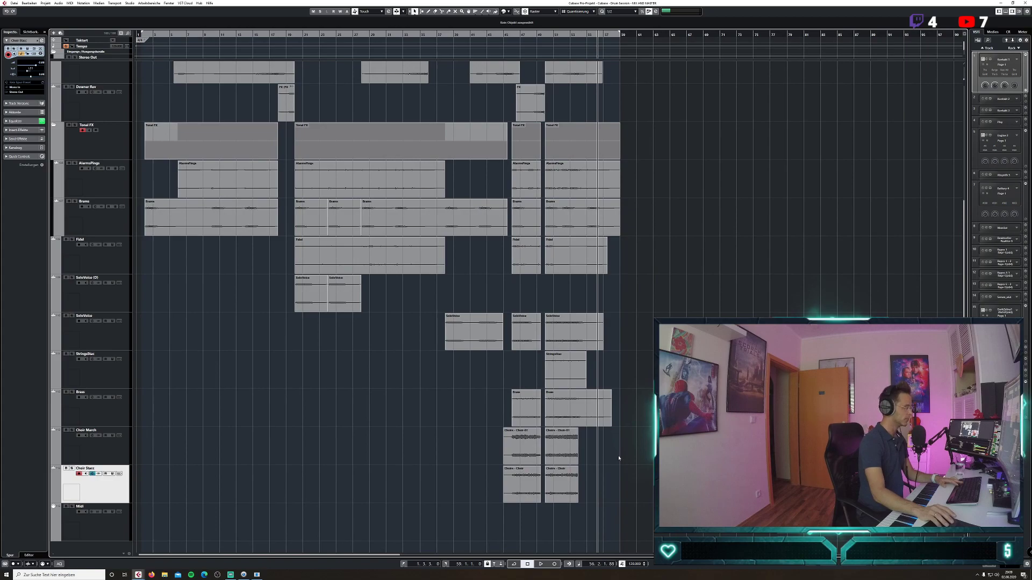
pyautogui.click(116, 523)
pyautogui.rightClick(116, 523)
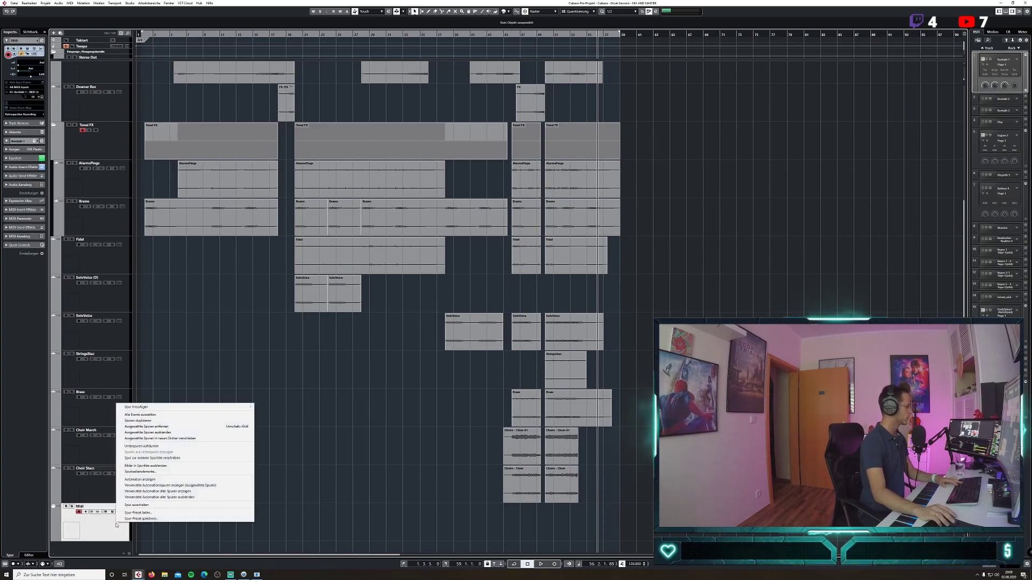
pyautogui.click(176, 427)
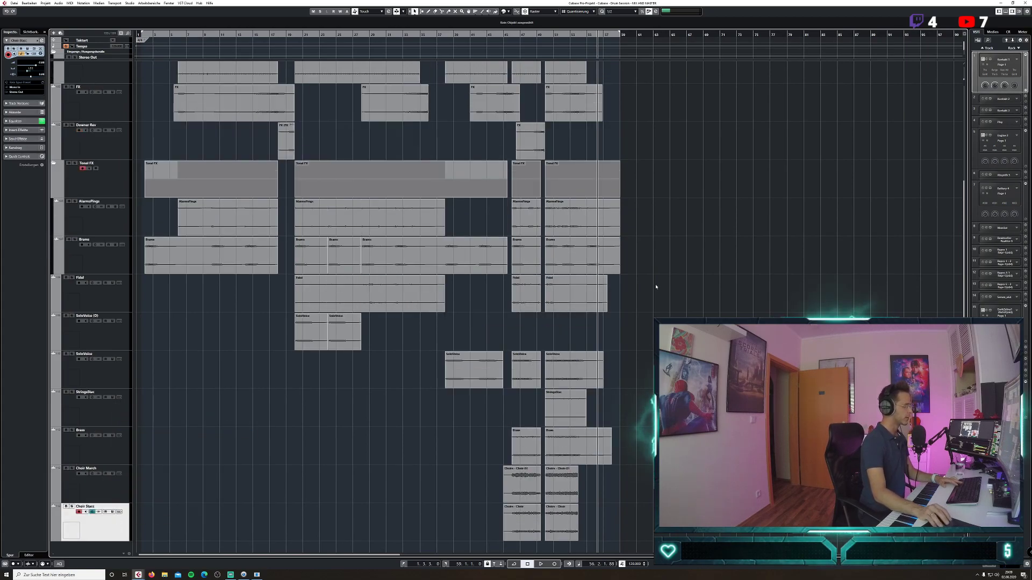
# Fit all tracks into the project view and open the MixConsole over the arrangement.
pyautogui.scroll(3, 376, 306)
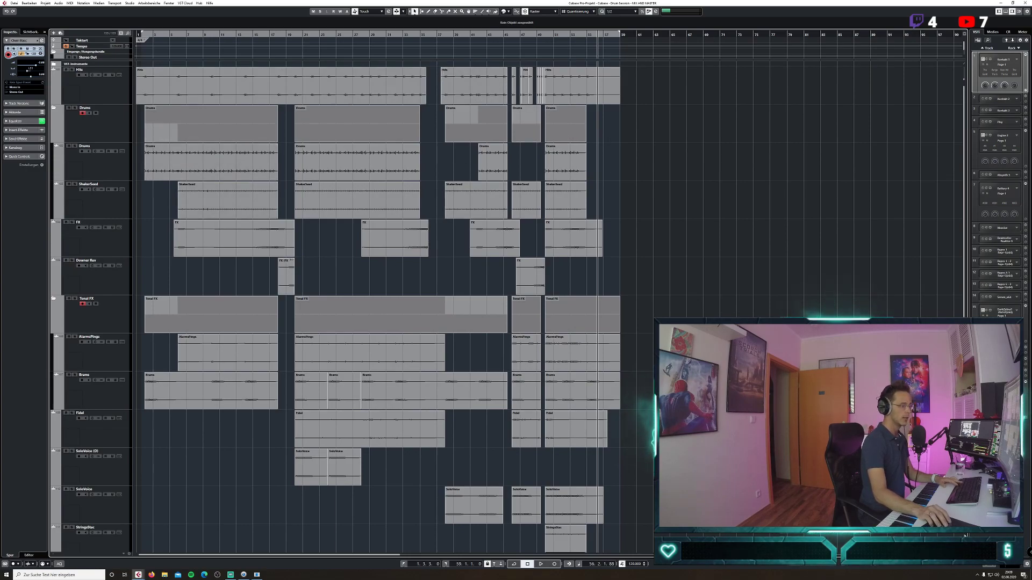
pyautogui.hotkey('shift', 'g')
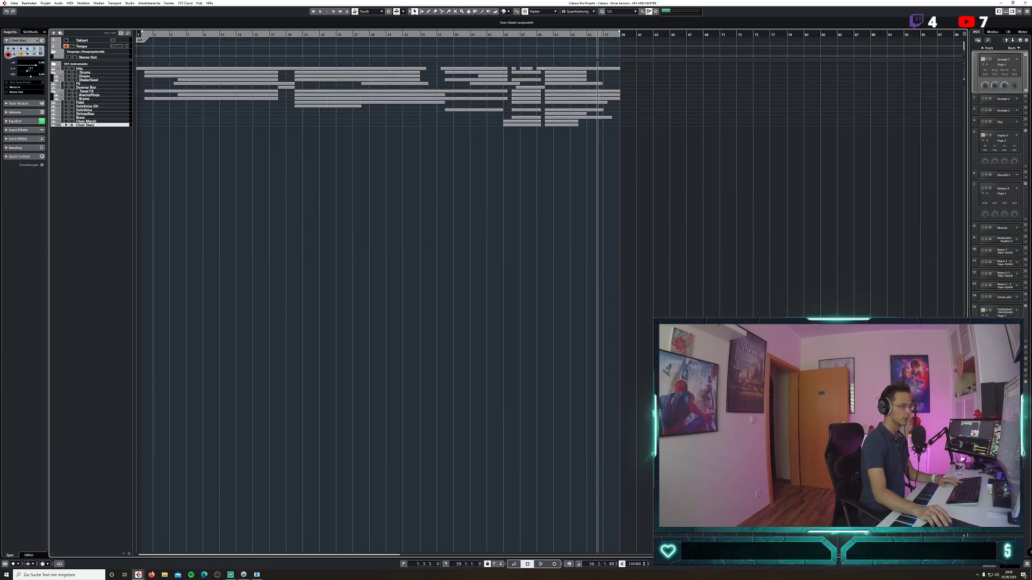
pyautogui.hotkey('shift', 'g')
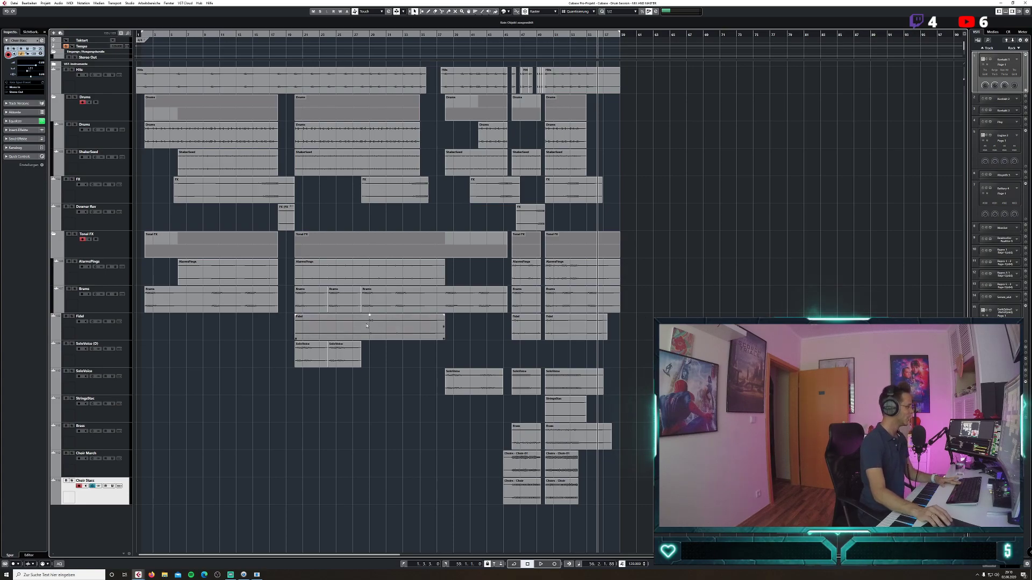
pyautogui.click(129, 3)
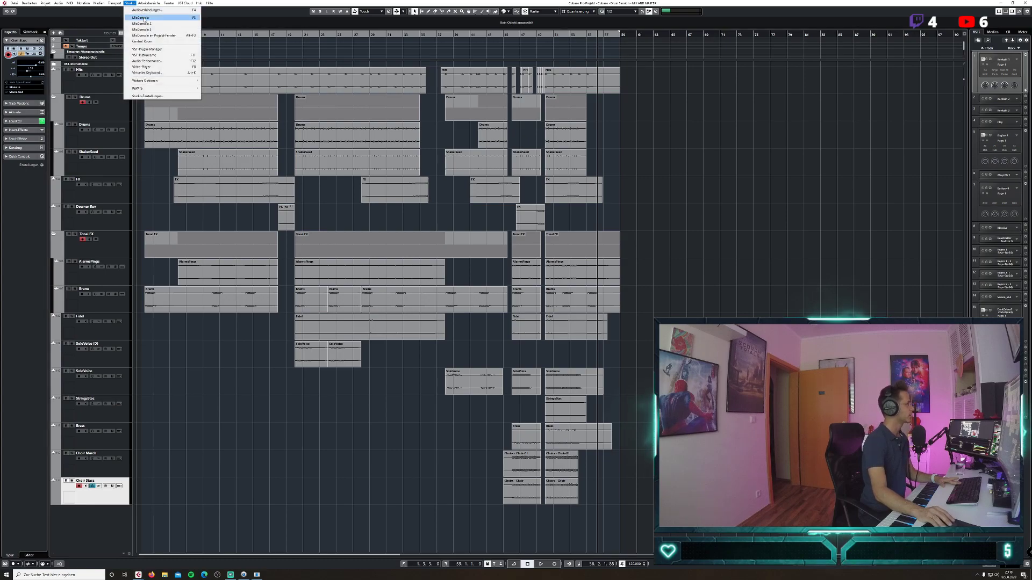
pyautogui.click(142, 10)
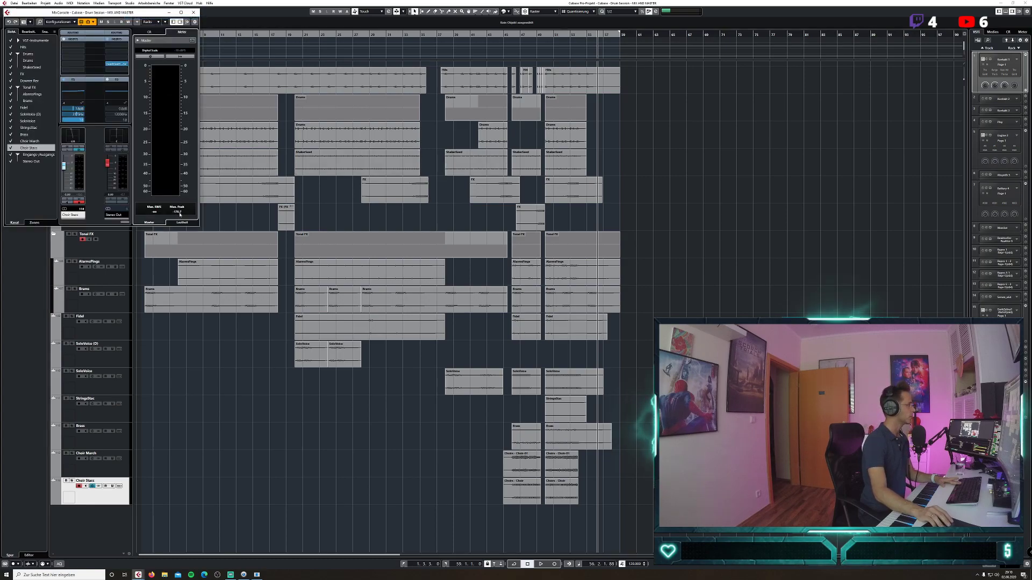
pyautogui.moveTo(158, 14); pyautogui.dragTo(408, 202)
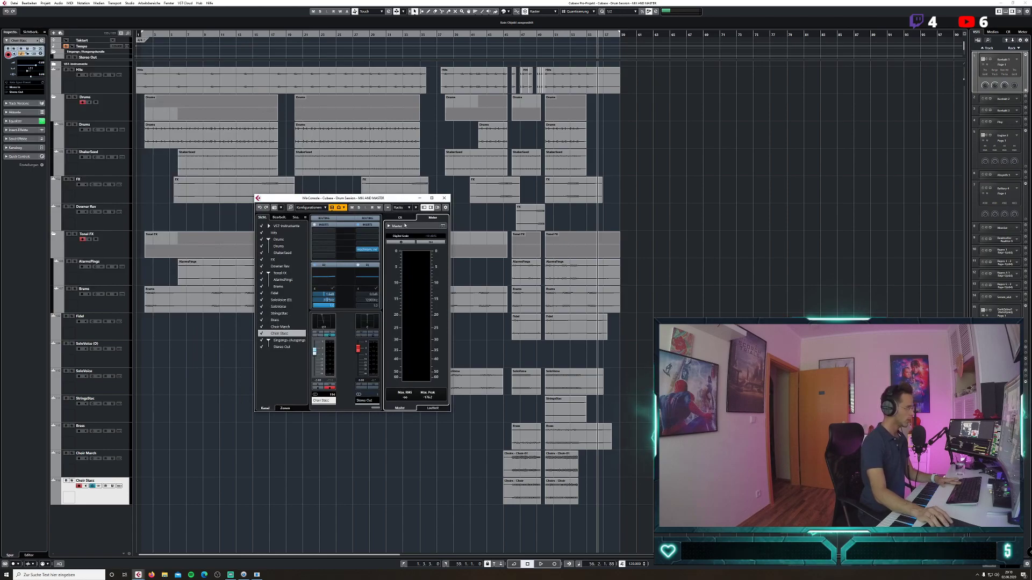
# Load the Aphex Vintage Exciter Stereo plug-in into the first insert slot of the Stereo Out channel.
pyautogui.click(375, 232)
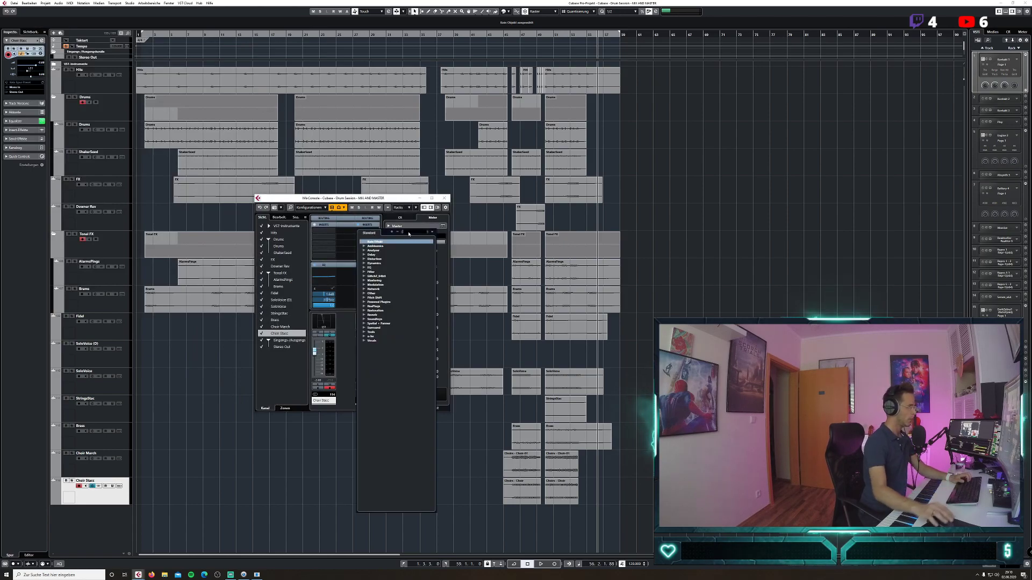
pyautogui.click(365, 280)
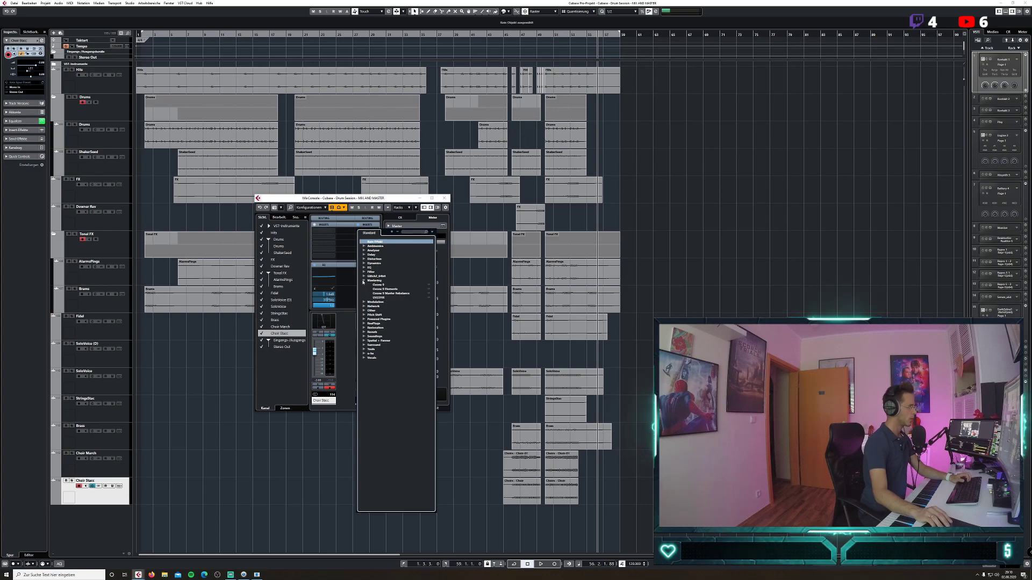
pyautogui.click(364, 281)
pyautogui.click(363, 293)
pyautogui.click(363, 294)
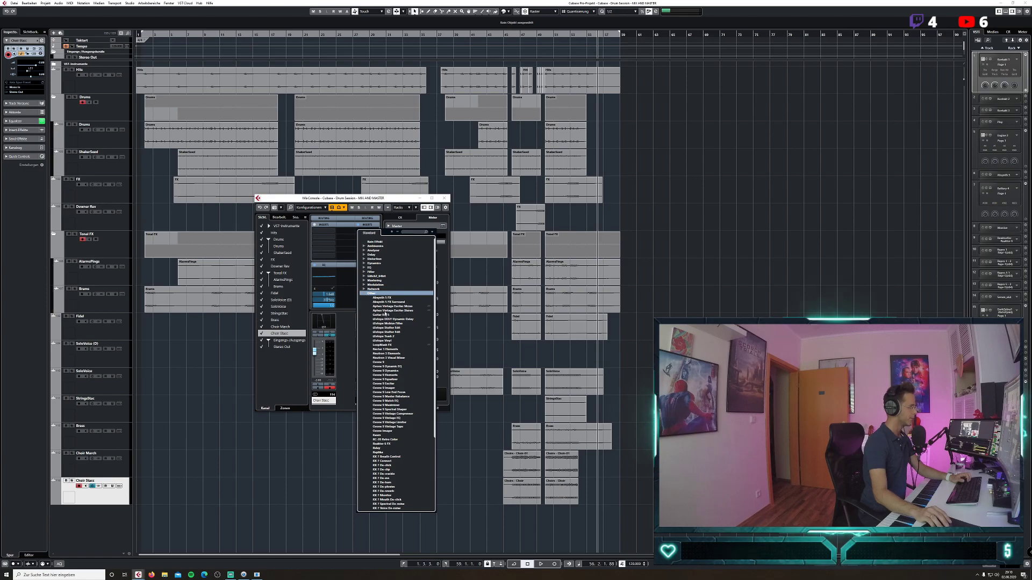
pyautogui.click(402, 311)
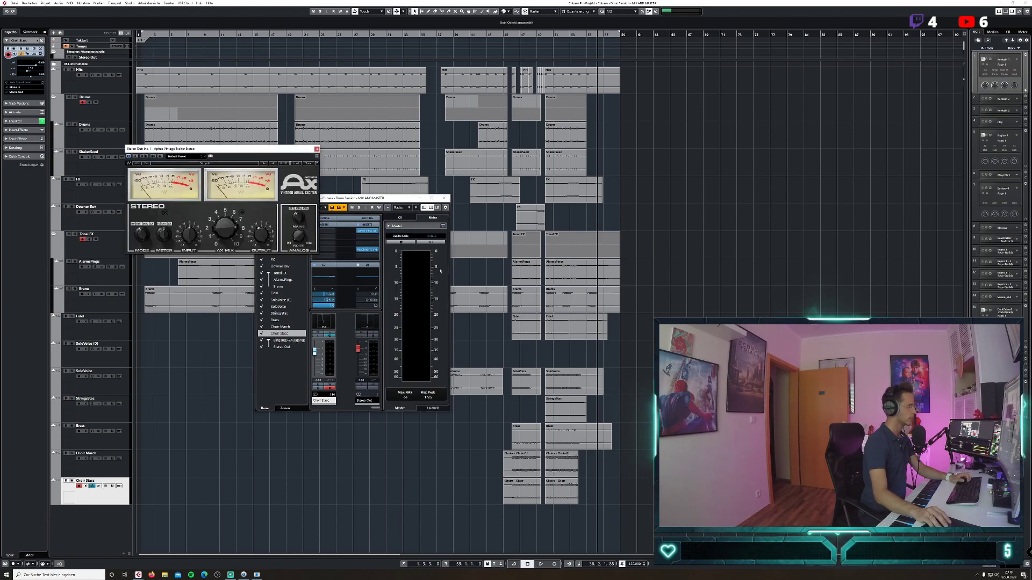
# Choose a mix preset for the exciter and close the plug-in and MixConsole windows.
pyautogui.click(192, 158)
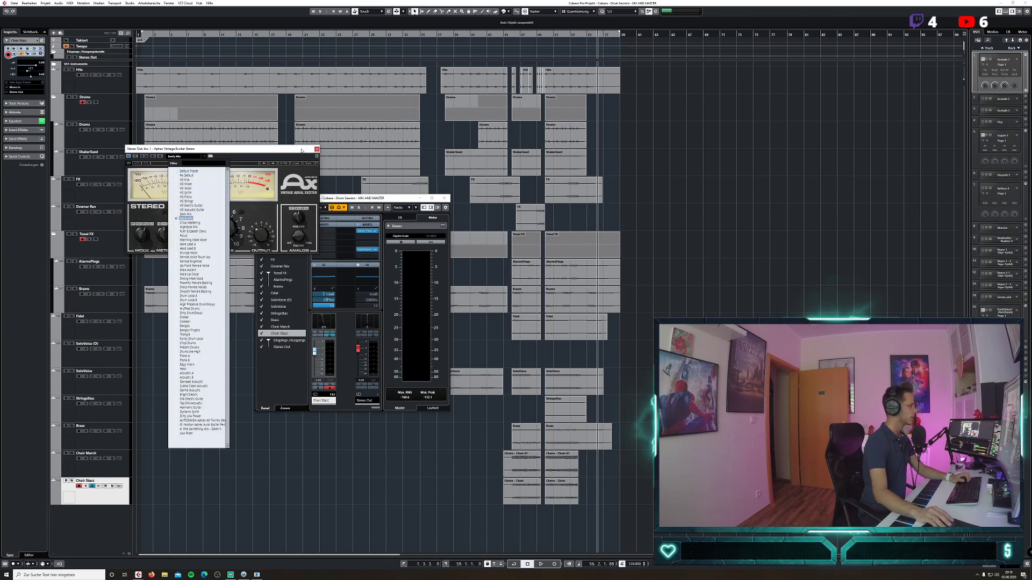
pyautogui.click(190, 218)
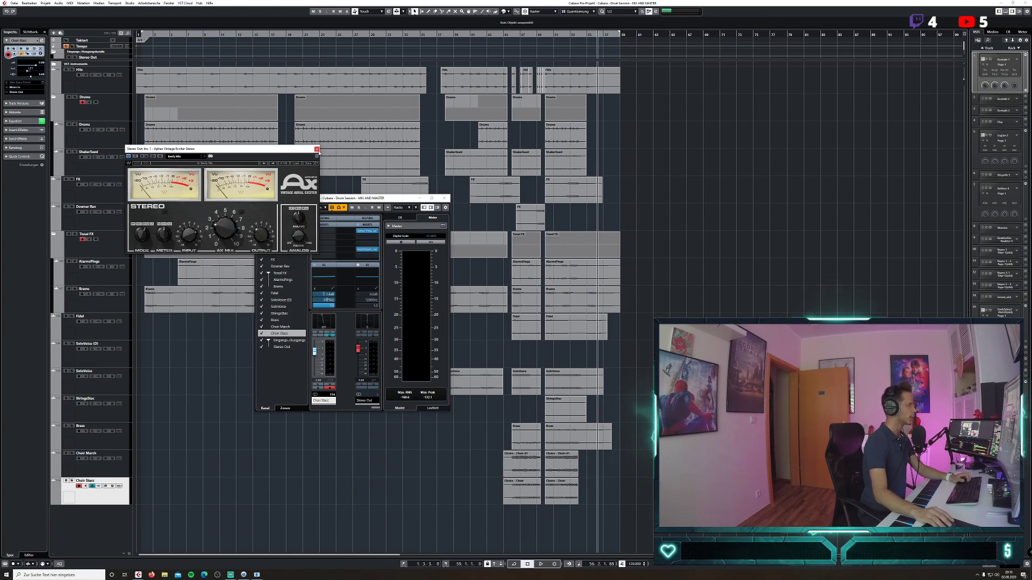
pyautogui.click(317, 149)
pyautogui.click(446, 199)
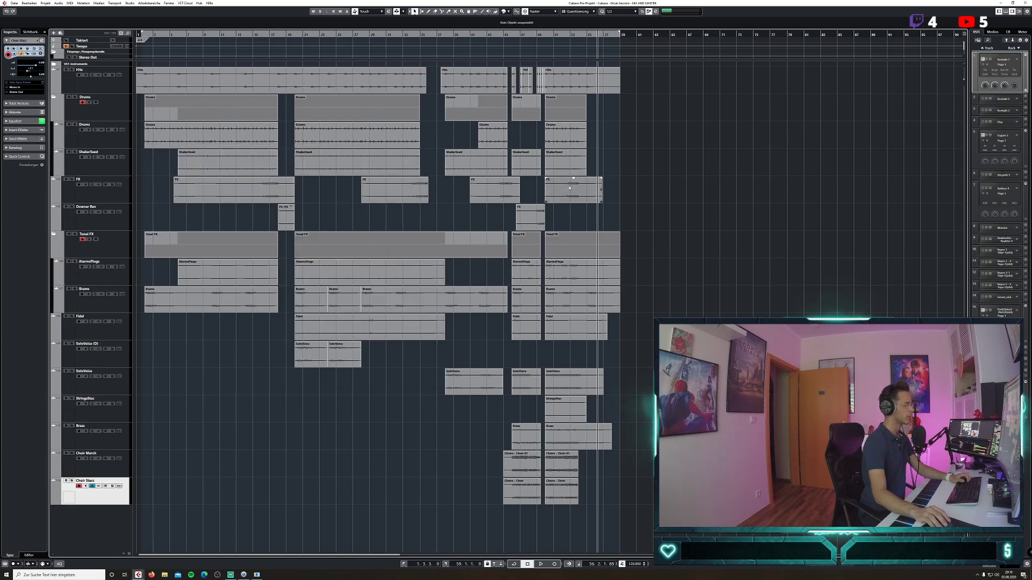
# Play the arrangement from bar 20 and toggle the bypass of the Stereo Out exciter to compare the sound.
pyautogui.click(296, 35)
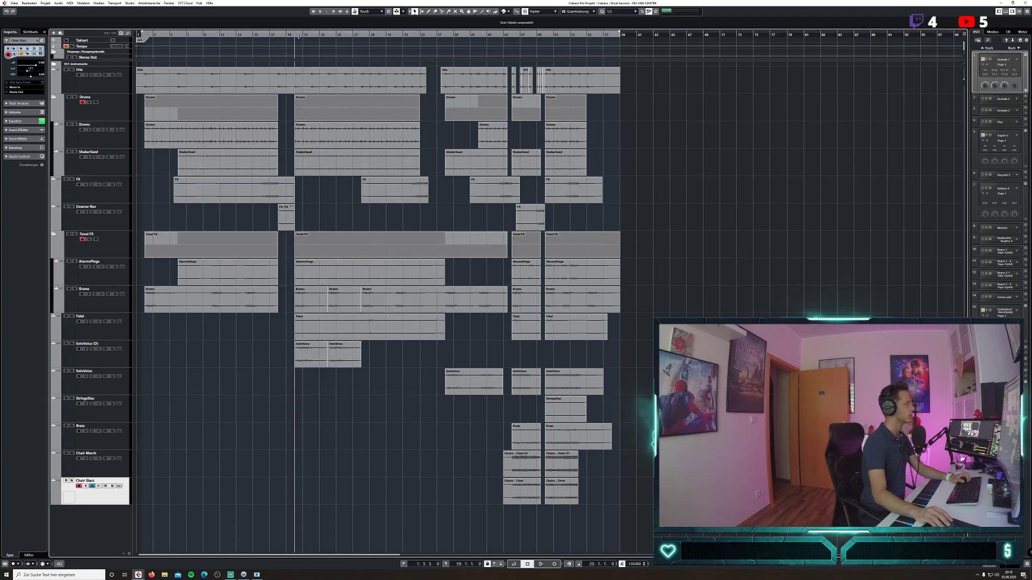
pyautogui.press('space')
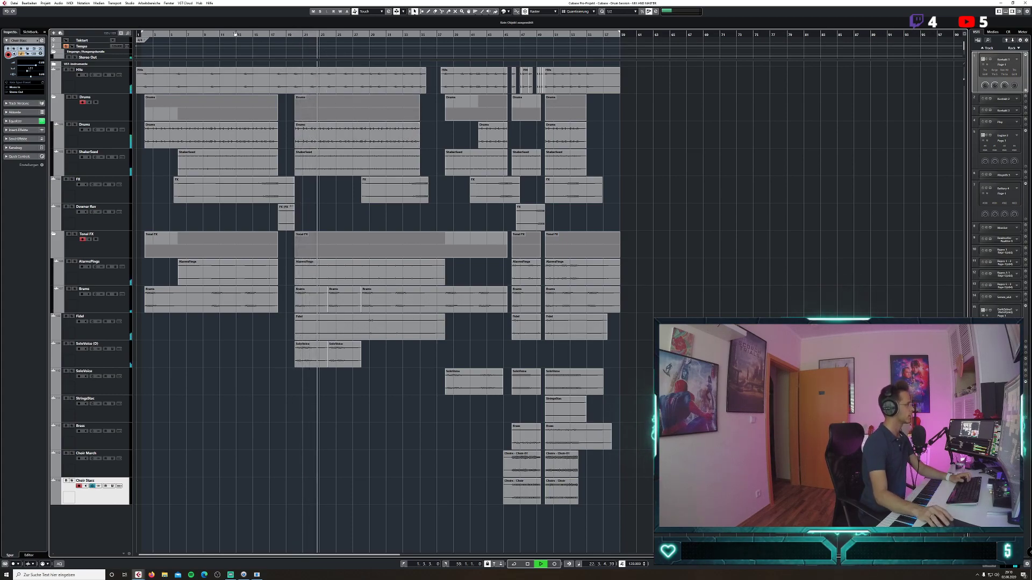
pyautogui.click(130, 4)
pyautogui.click(140, 17)
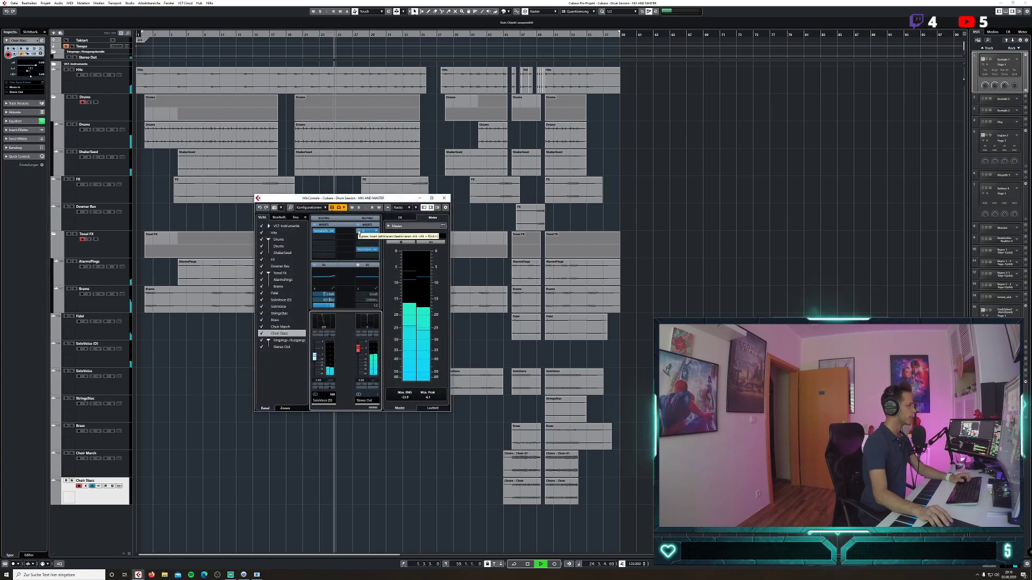
pyautogui.click(358, 231)
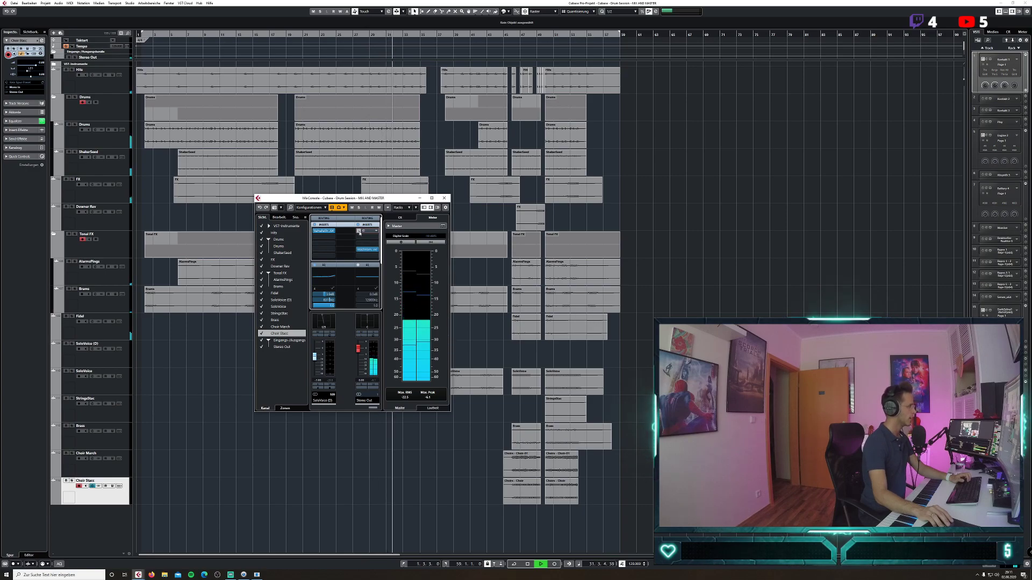
# Move the MixConsole clear of the tracks, show the exciter's plug-in window and stop the playback.
pyautogui.moveTo(406, 201); pyautogui.dragTo(771, 62)
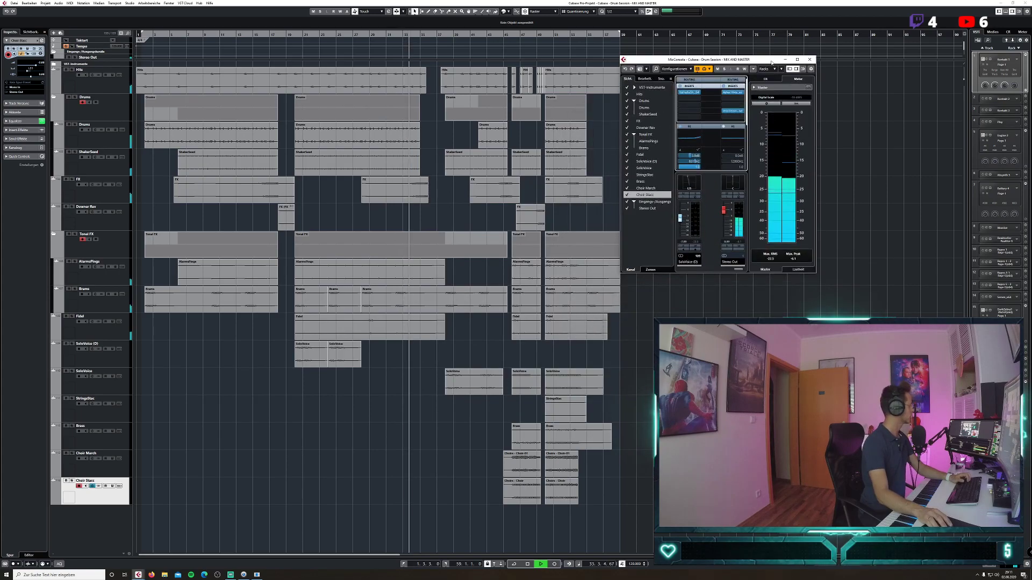
pyautogui.click(736, 92)
pyautogui.press('space')
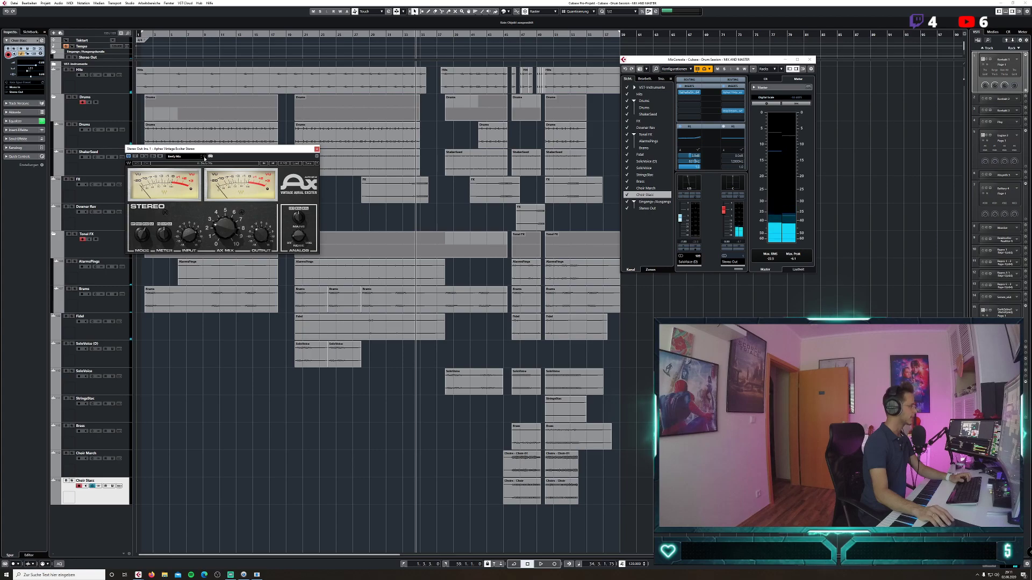
pyautogui.moveTo(242, 152); pyautogui.dragTo(259, 155)
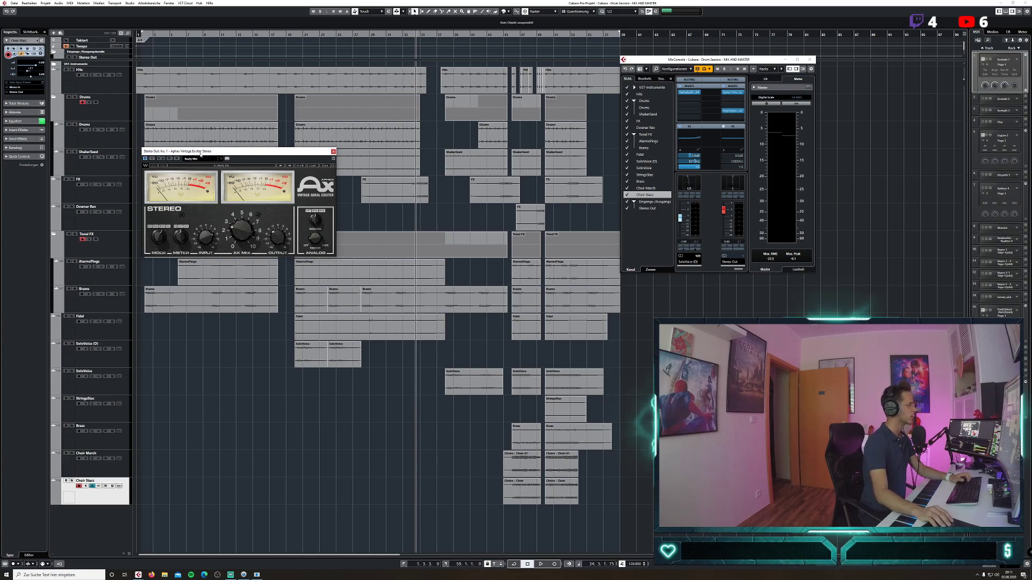
# Listen to the opening with the lower Drums track soloed through the exciter and with the solo removed.
pyautogui.click(74, 125)
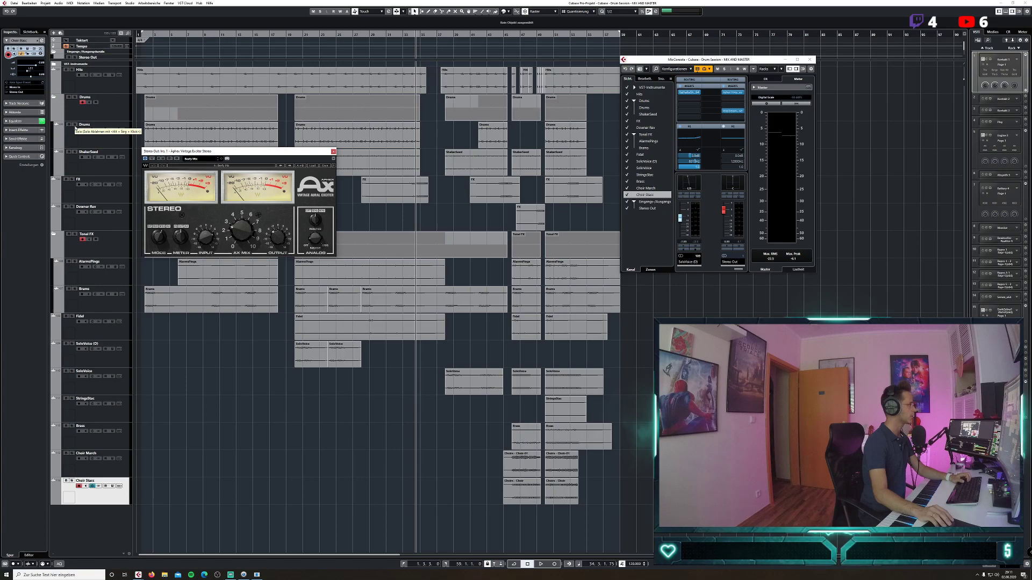
pyautogui.click(149, 41)
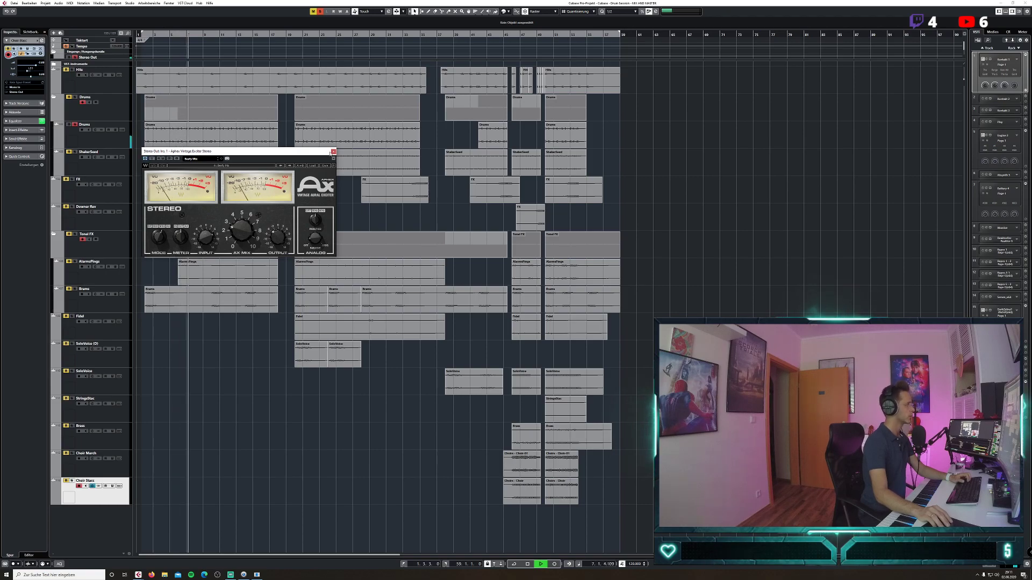
pyautogui.click(334, 152)
pyautogui.click(75, 125)
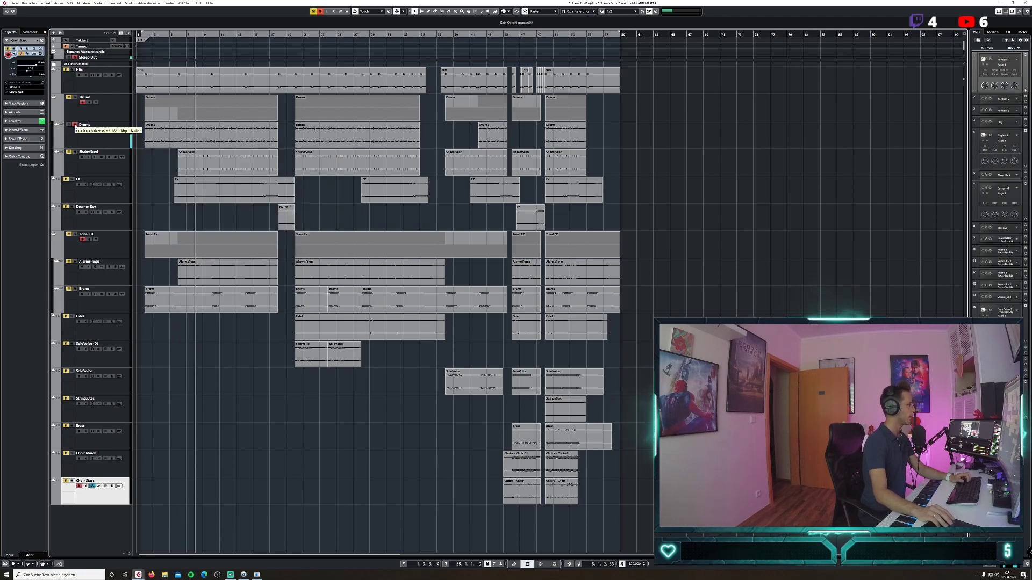
pyautogui.click(141, 126)
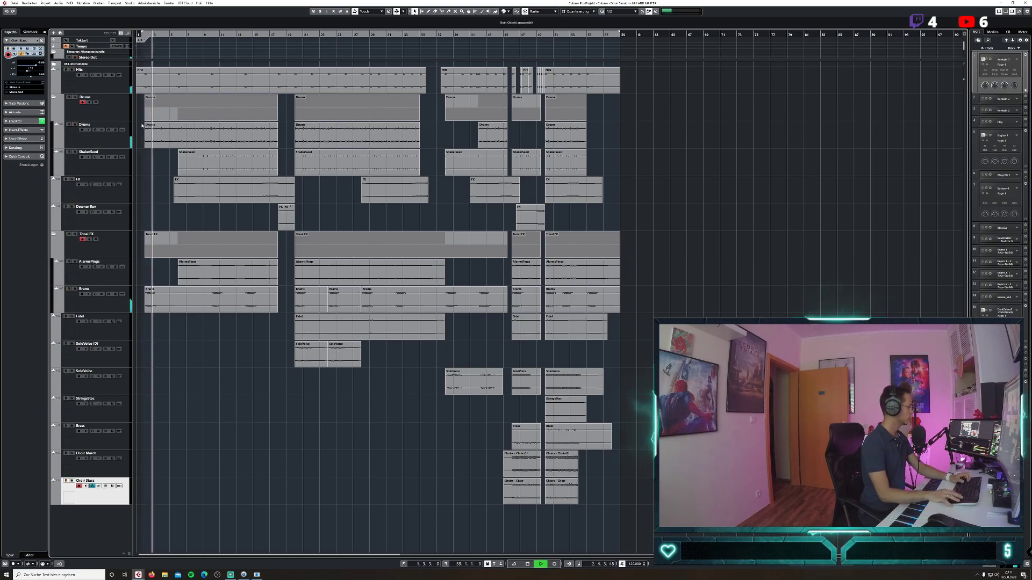
pyautogui.press('space')
# Reopen the MixConsole and load StudioEQ into the second insert slot of the Stereo Out channel.
pyautogui.press('F3')
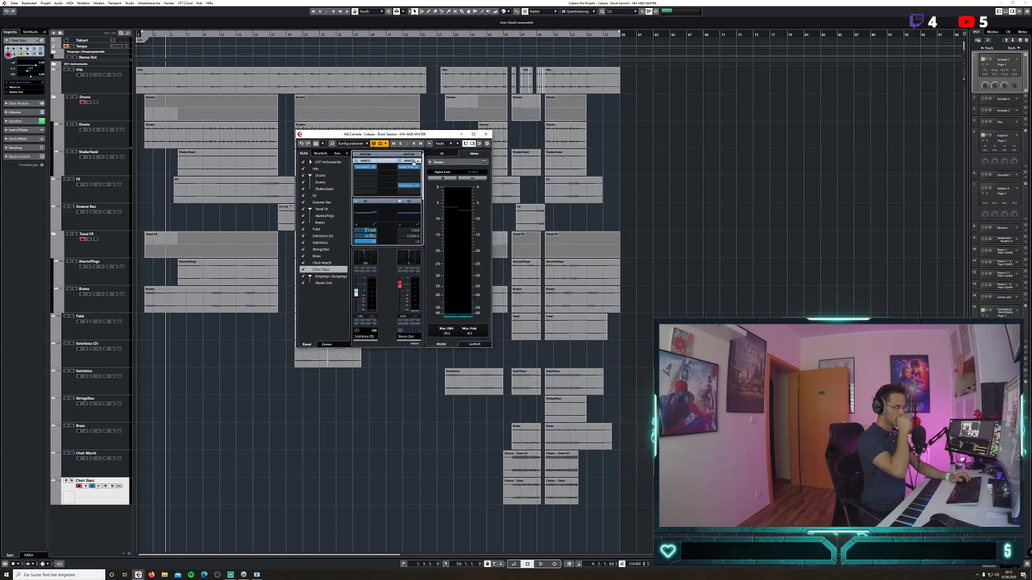
pyautogui.click(415, 175)
pyautogui.click(405, 211)
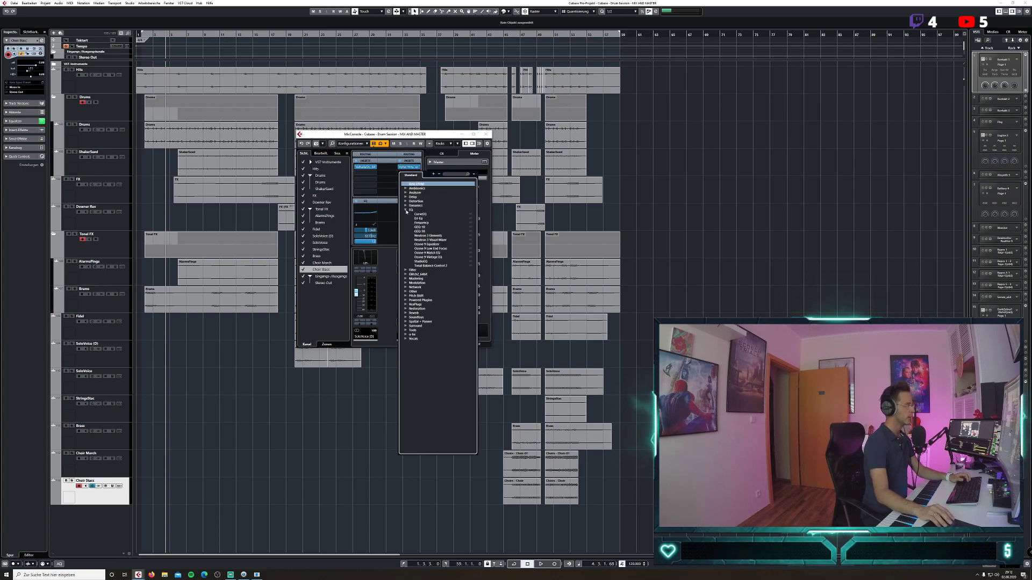
pyautogui.click(427, 262)
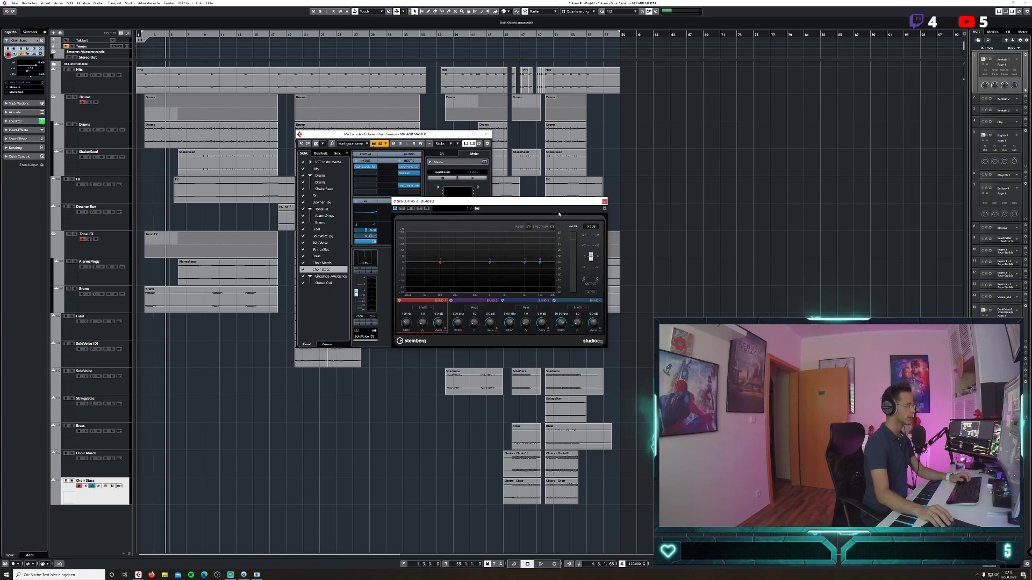
# Arrange the StudioEQ and MixConsole windows and play the mix with the equalizer's spectrum display on.
pyautogui.moveTo(557, 200); pyautogui.dragTo(477, 196)
pyautogui.moveTo(418, 209); pyautogui.dragTo(593, 141)
pyautogui.moveTo(376, 134); pyautogui.dragTo(355, 136)
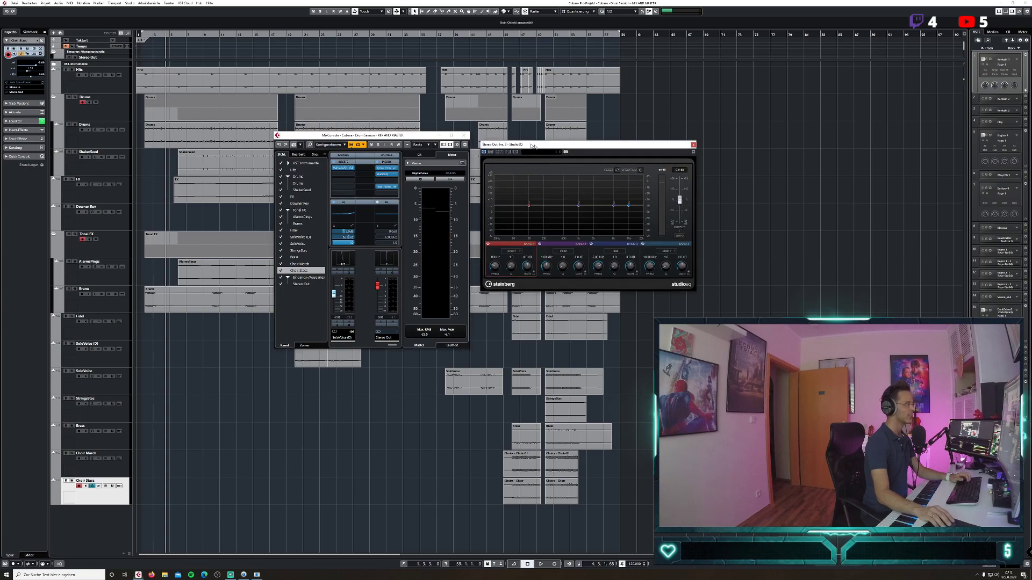
pyautogui.moveTo(572, 141); pyautogui.dragTo(497, 141)
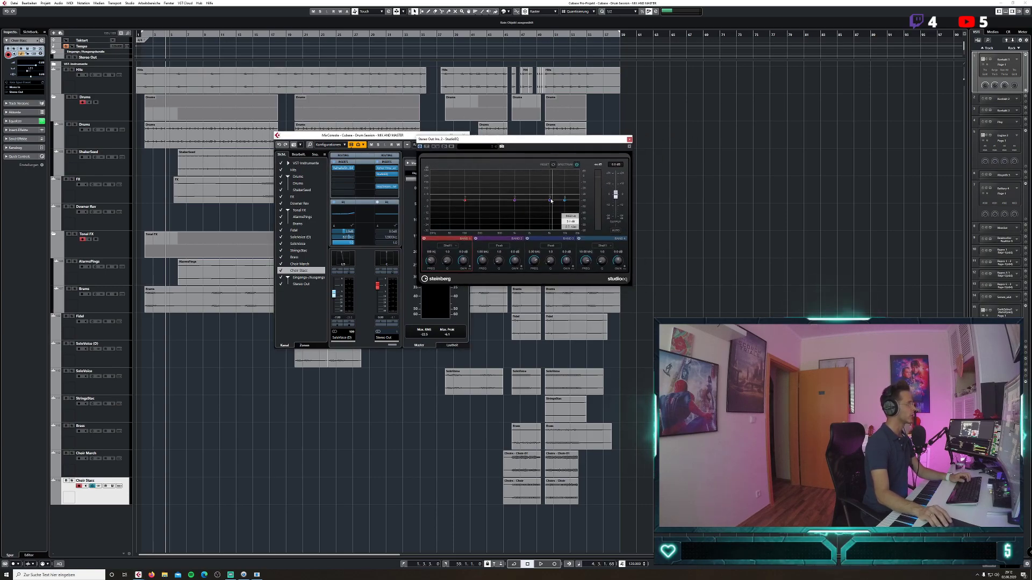
pyautogui.press('space')
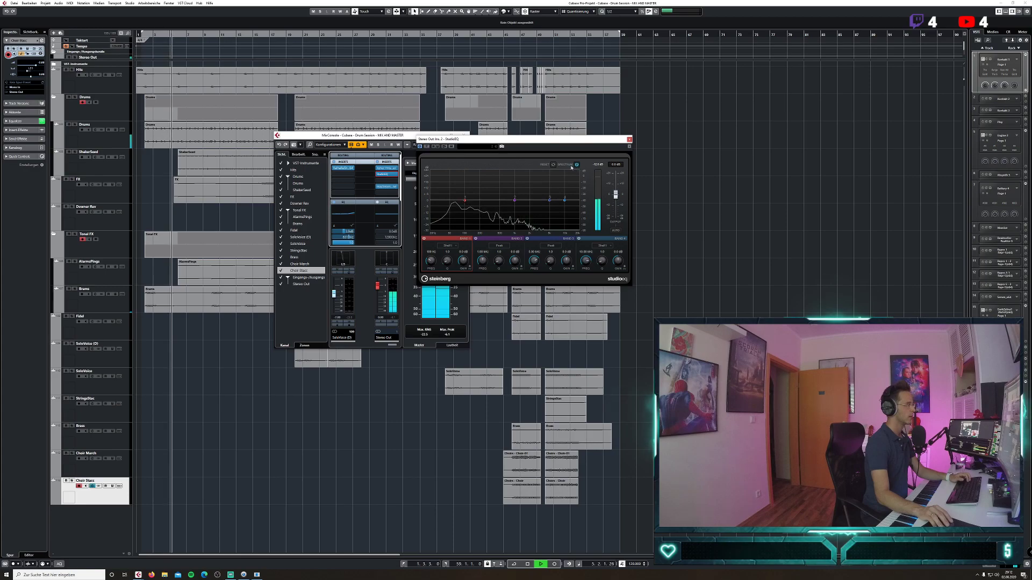
# Cut the low band of StudioEQ at around 60 Hz and move the equalizer window over the MixConsole.
pyautogui.moveTo(465, 199); pyautogui.dragTo(451, 207)
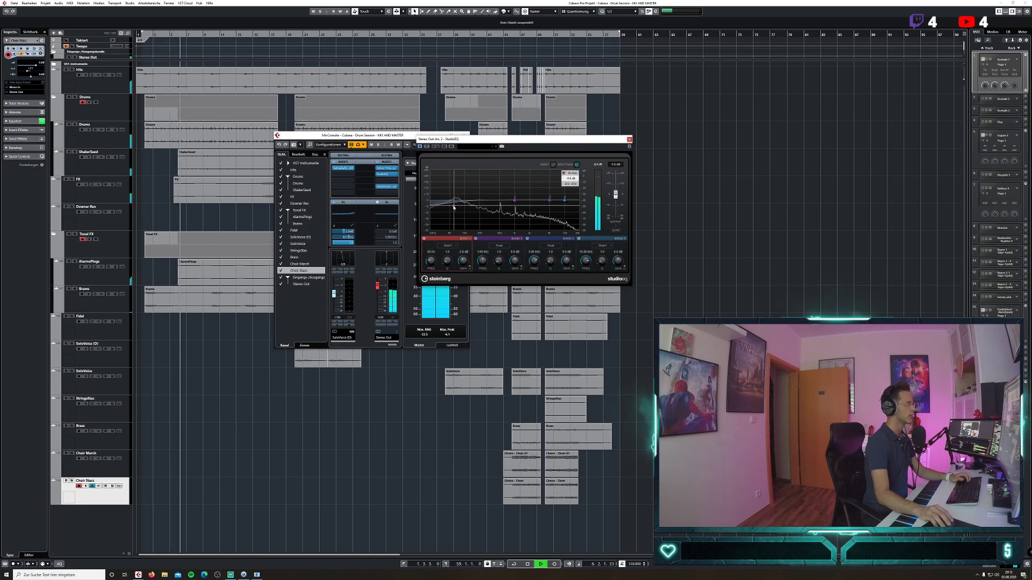
pyautogui.moveTo(497, 148); pyautogui.dragTo(384, 147)
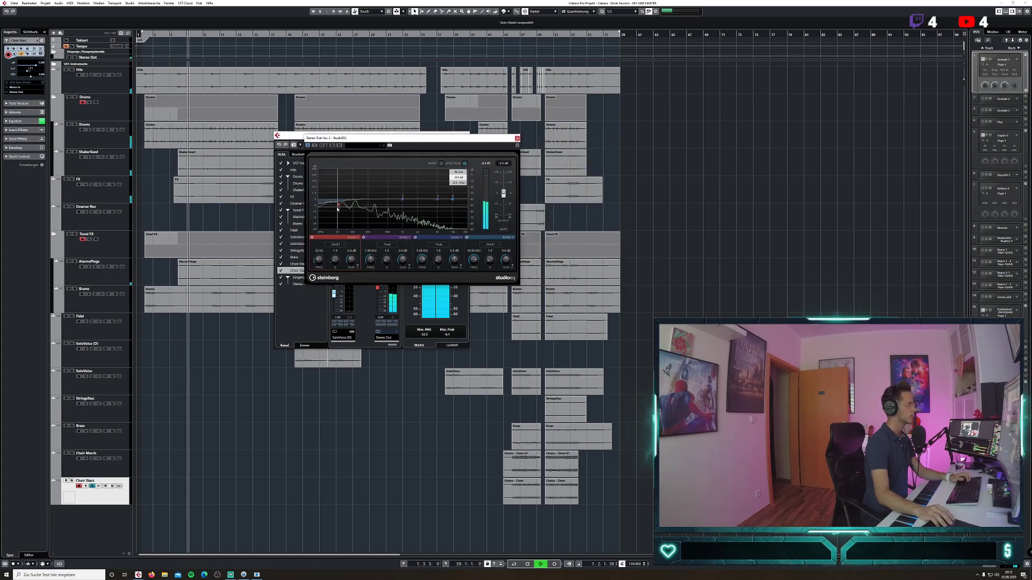
pyautogui.moveTo(338, 205); pyautogui.dragTo(342, 206)
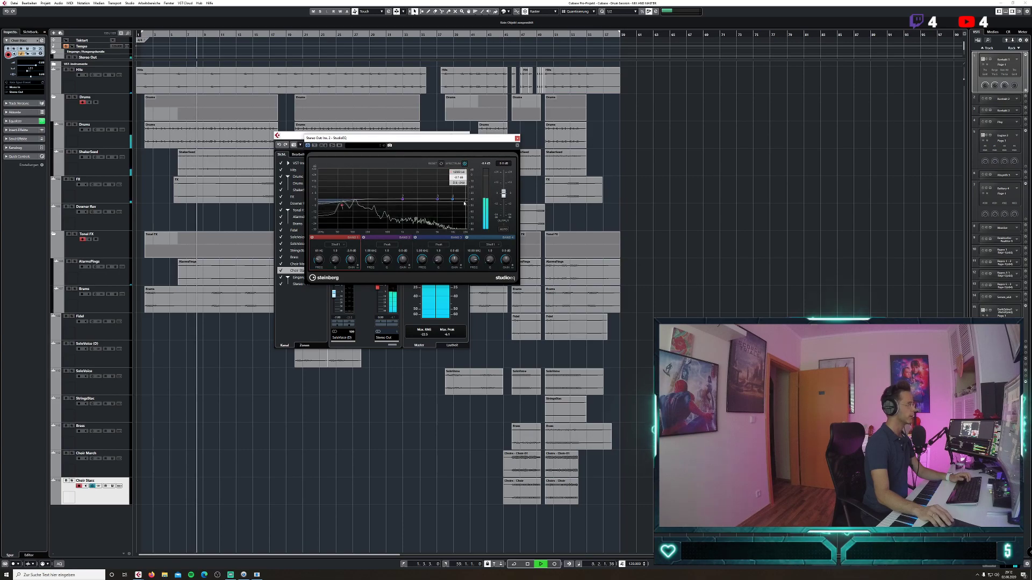
# Boost StudioEQ's high band about 2.4 dB near 8 kHz, cut about 3 dB near 250 Hz and 1.9 kHz, and deepen the low cut.
pyautogui.moveTo(452, 199); pyautogui.dragTo(373, 204)
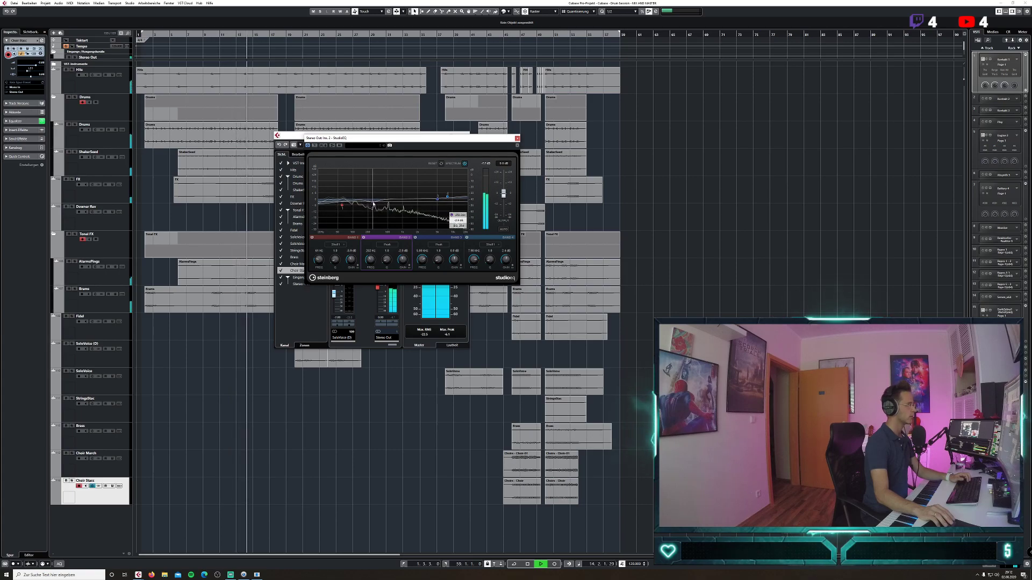
pyautogui.click(363, 238)
pyautogui.click(363, 237)
pyautogui.moveTo(436, 202); pyautogui.dragTo(416, 204)
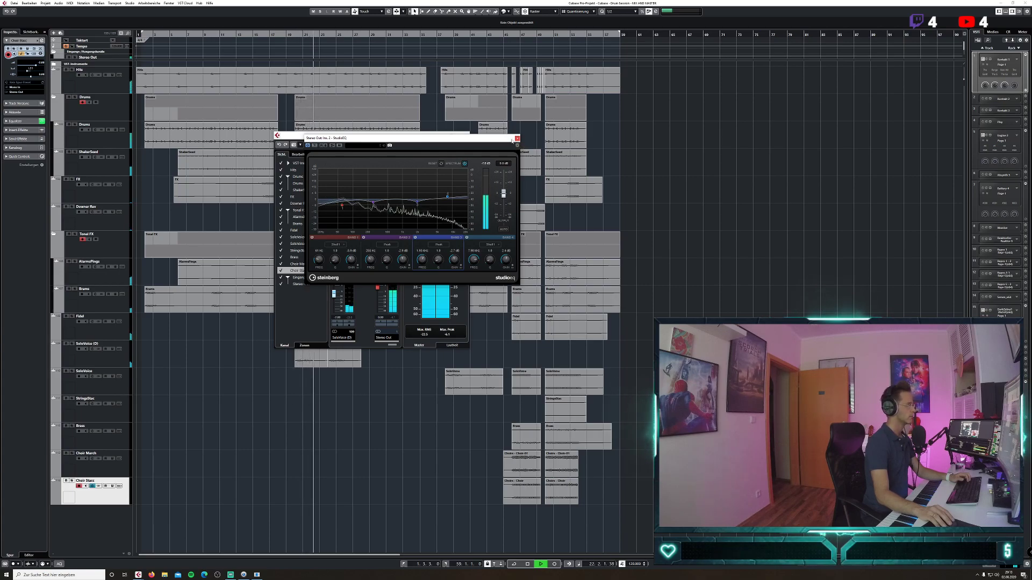
pyautogui.moveTo(342, 205); pyautogui.dragTo(344, 210)
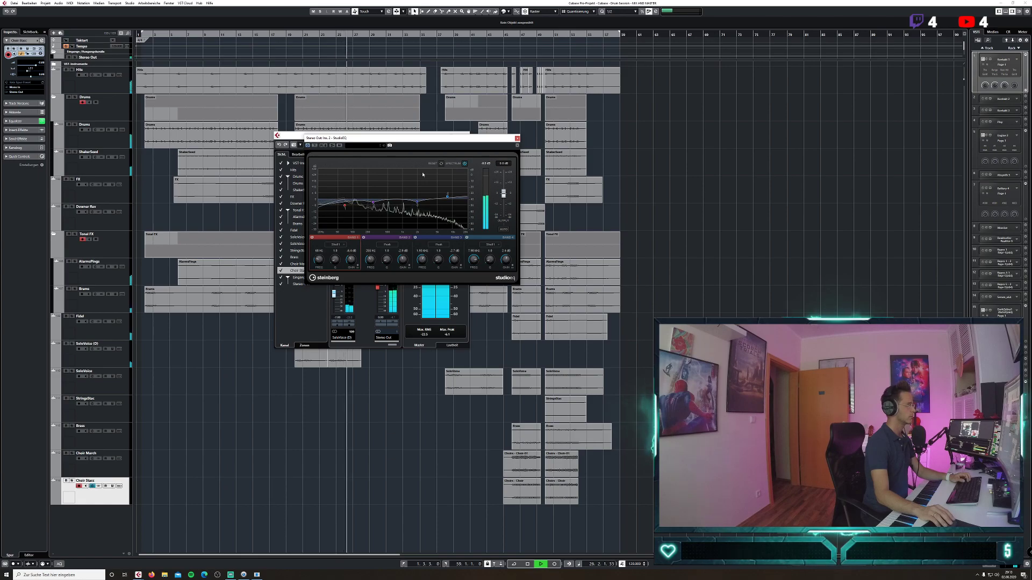
pyautogui.press('space')
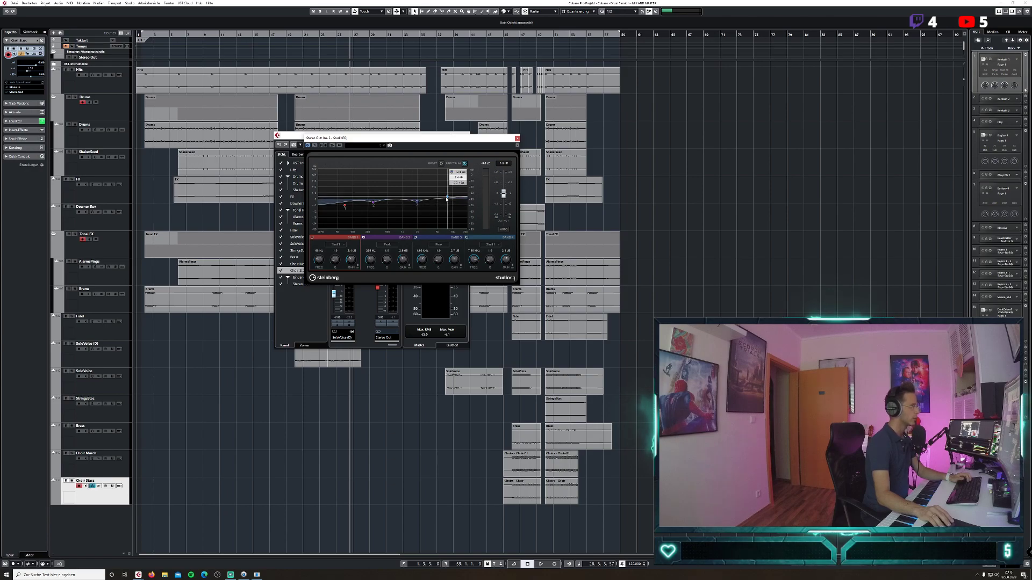
# Listen to the equalized mix from around bar 26, close the StudioEQ window and stop the playback.
pyautogui.click(344, 34)
pyautogui.press('space')
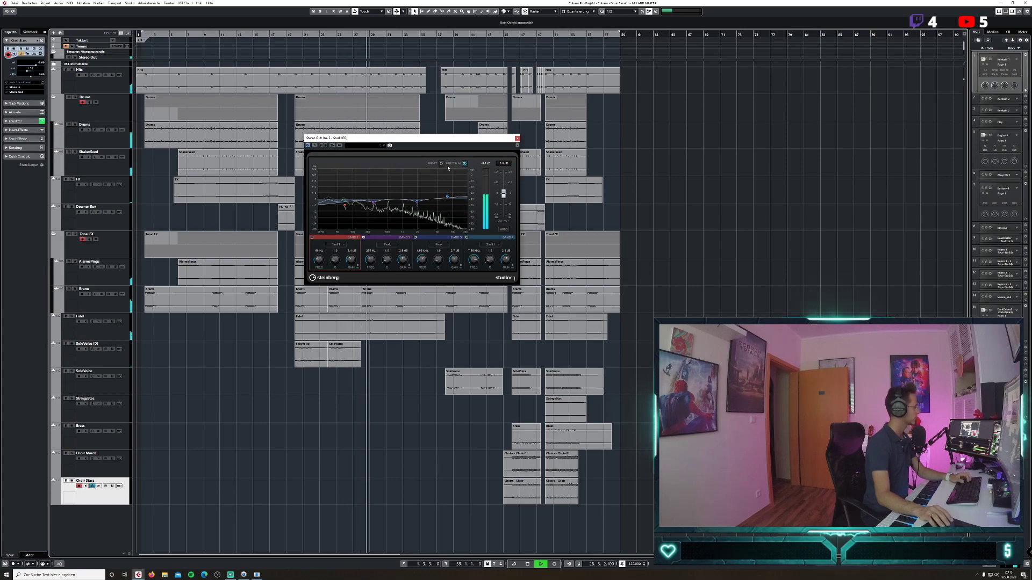
pyautogui.moveTo(438, 139); pyautogui.dragTo(318, 124)
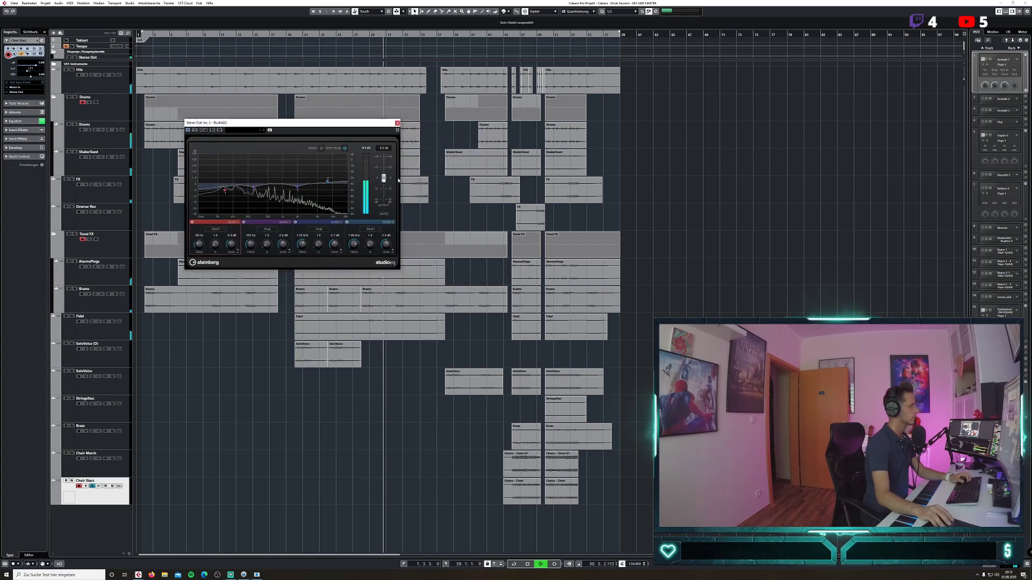
pyautogui.click(397, 123)
pyautogui.press('space')
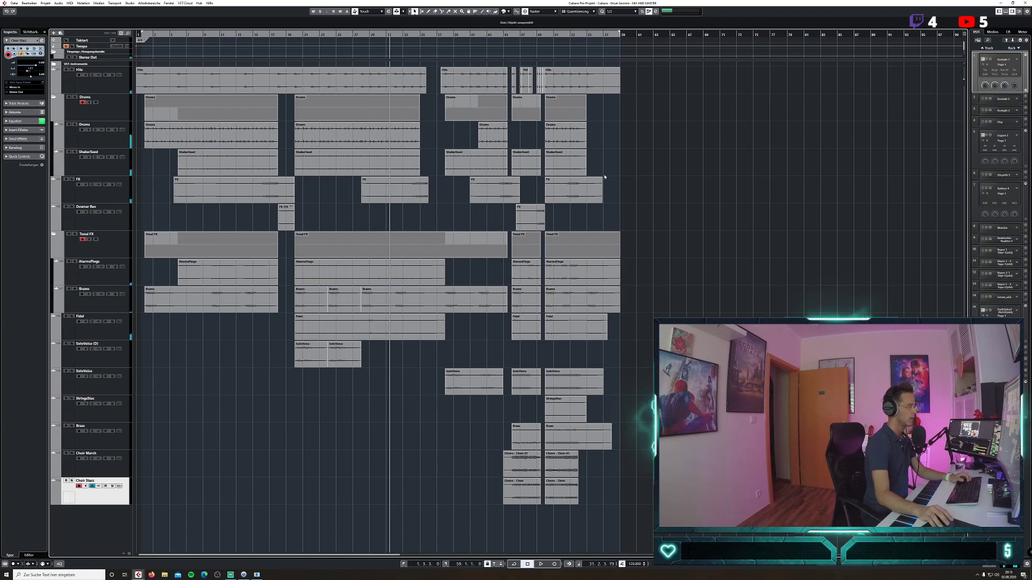
# Reopen the MixConsole and load Ozone 9 into the third insert slot of the Stereo Out channel.
pyautogui.click(130, 4)
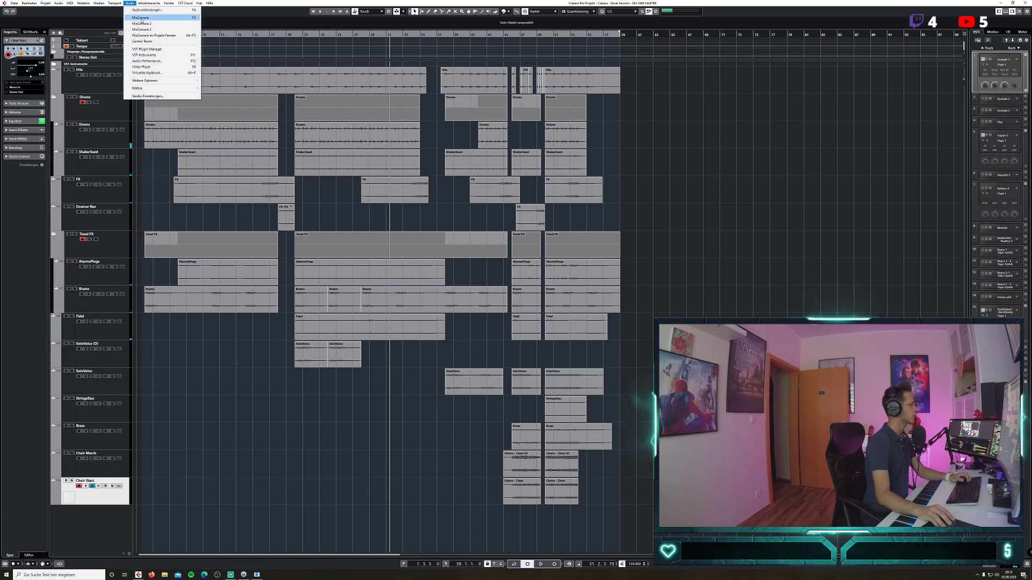
pyautogui.click(142, 19)
pyautogui.click(395, 184)
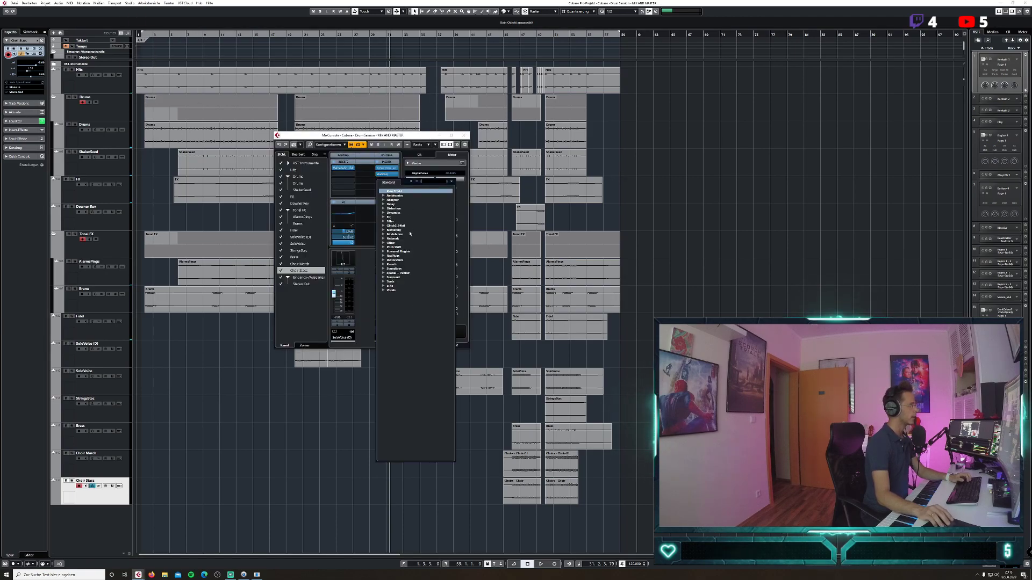
pyautogui.click(384, 243)
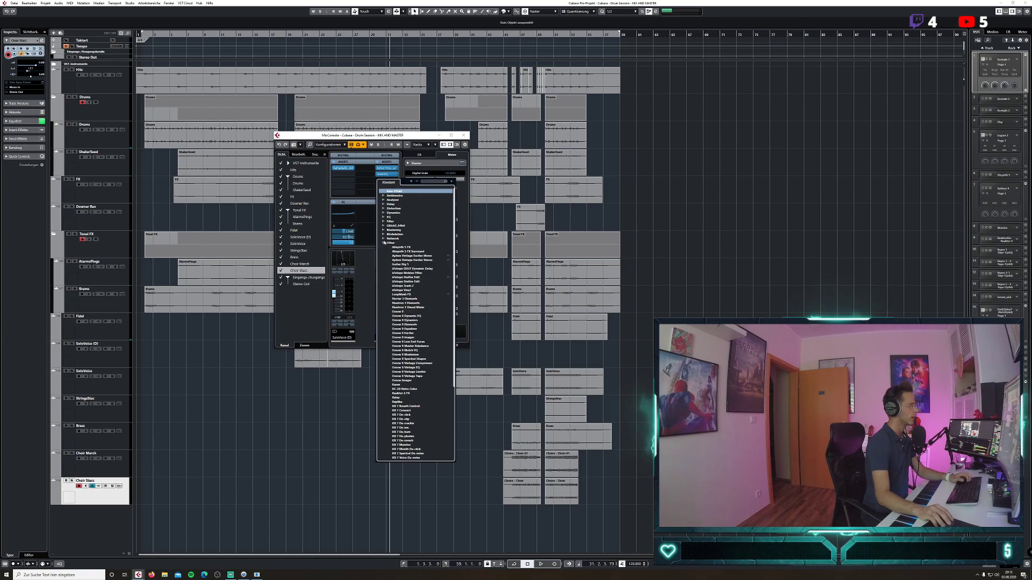
pyautogui.click(384, 243)
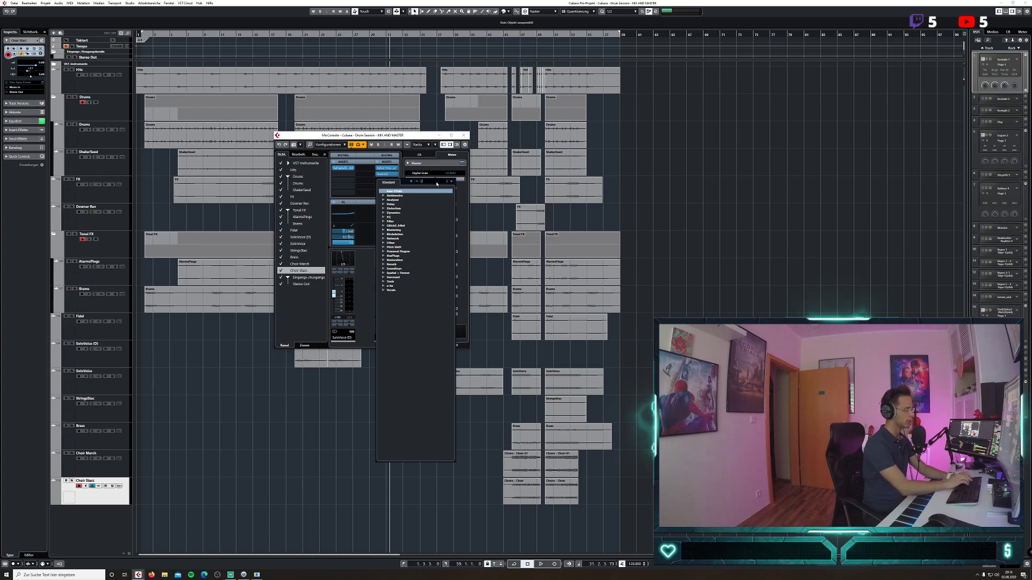
pyautogui.write('ozo')
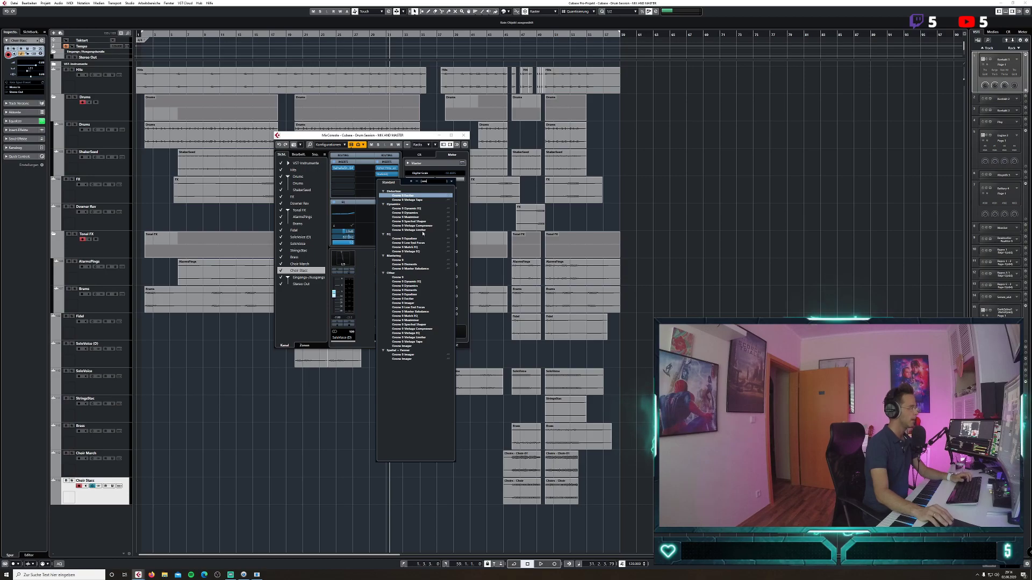
pyautogui.click(403, 261)
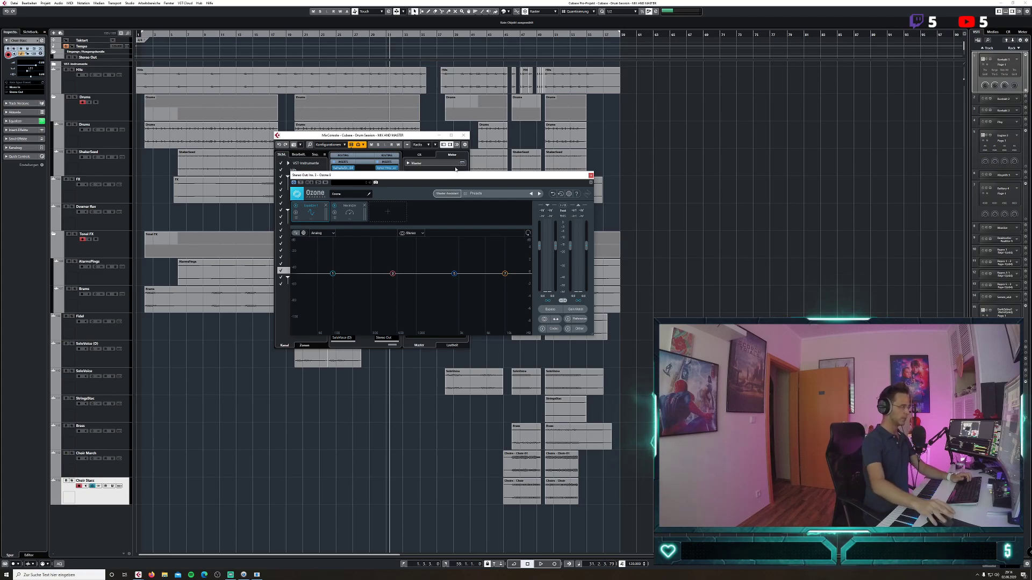
# Load the Trailer Mastering preset in Ozone 9 and view its Imager and Maximizer modules.
pyautogui.moveTo(461, 176); pyautogui.dragTo(445, 177)
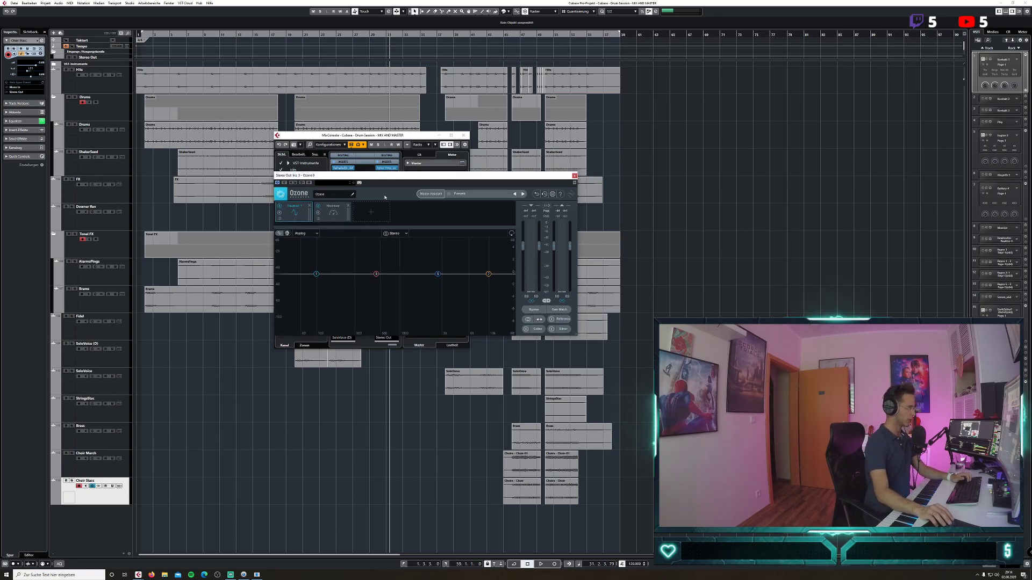
pyautogui.click(352, 184)
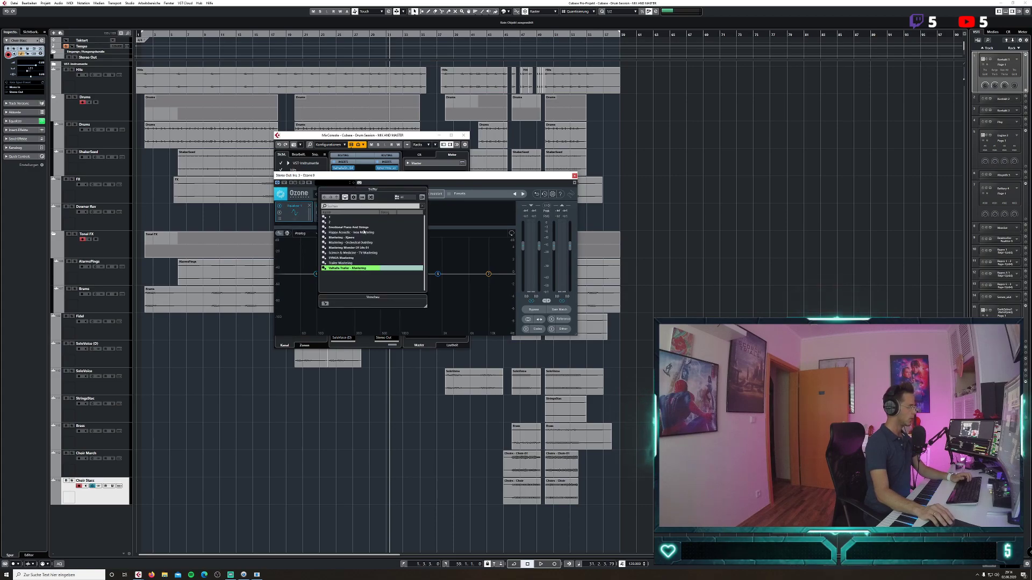
pyautogui.doubleClick(361, 263)
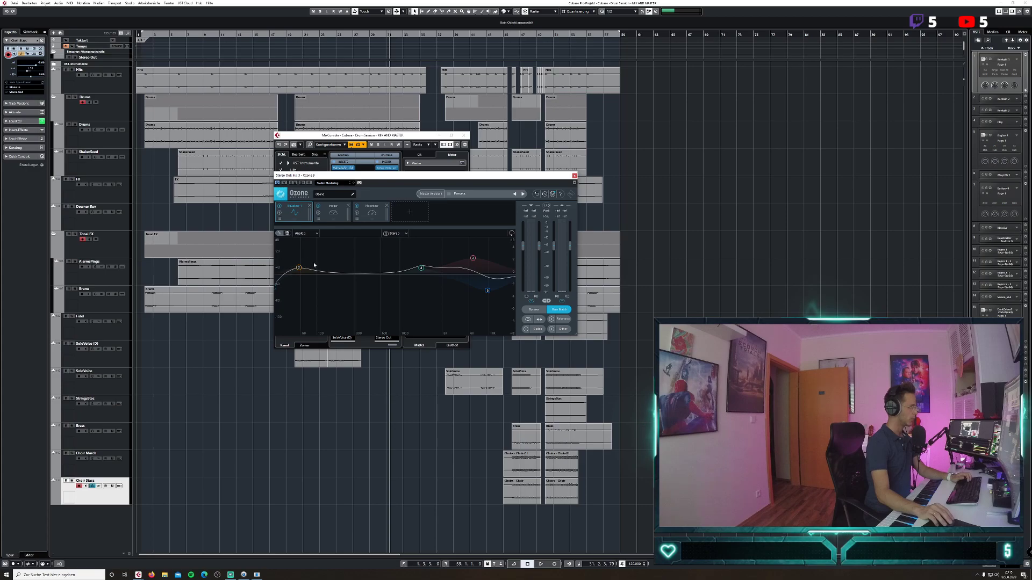
pyautogui.click(337, 213)
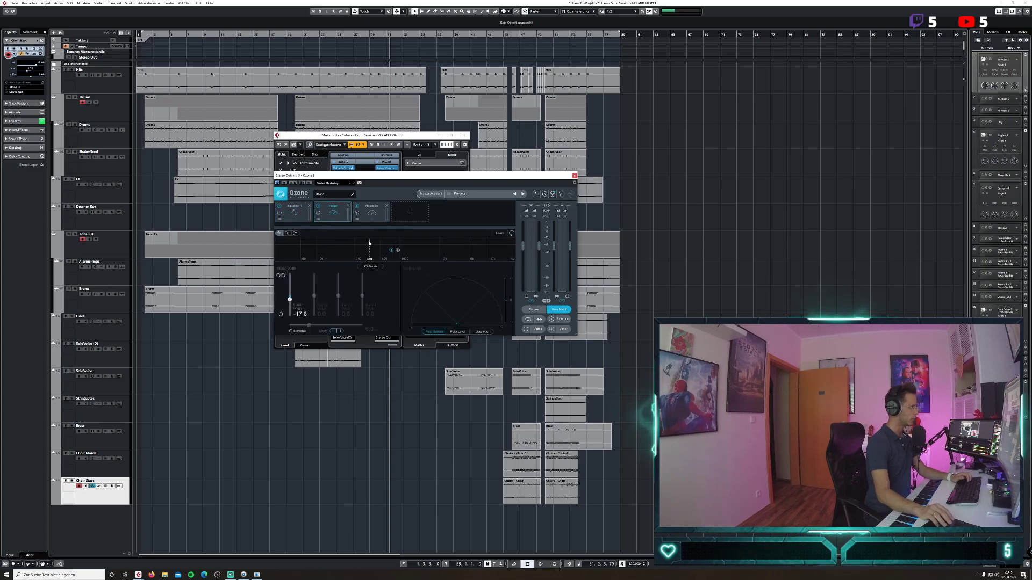
pyautogui.click(373, 215)
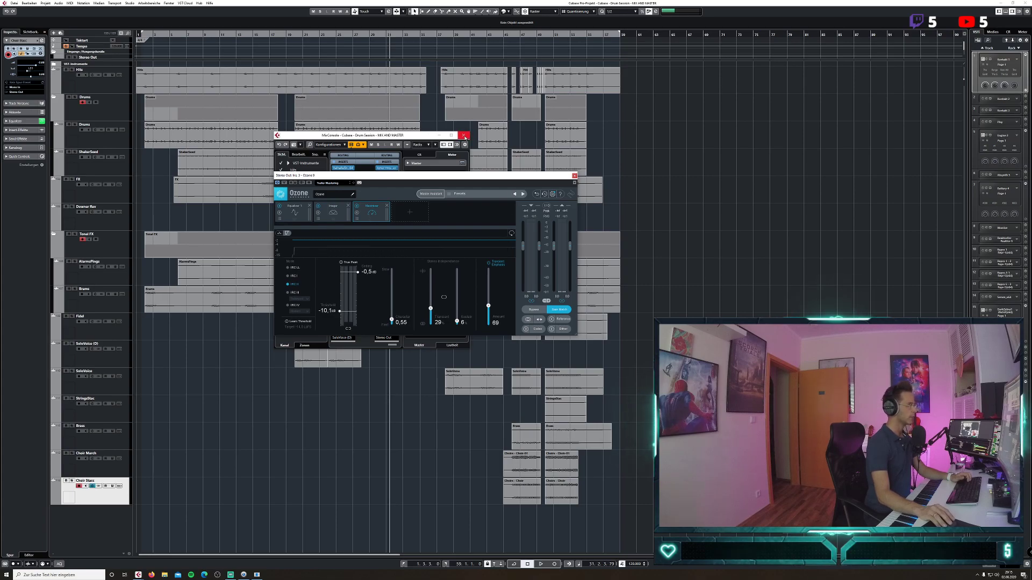
# Close the MixConsole, show the master meter beside the project and move the Ozone window over the tracks.
pyautogui.press('F3')
pyautogui.click(1027, 32)
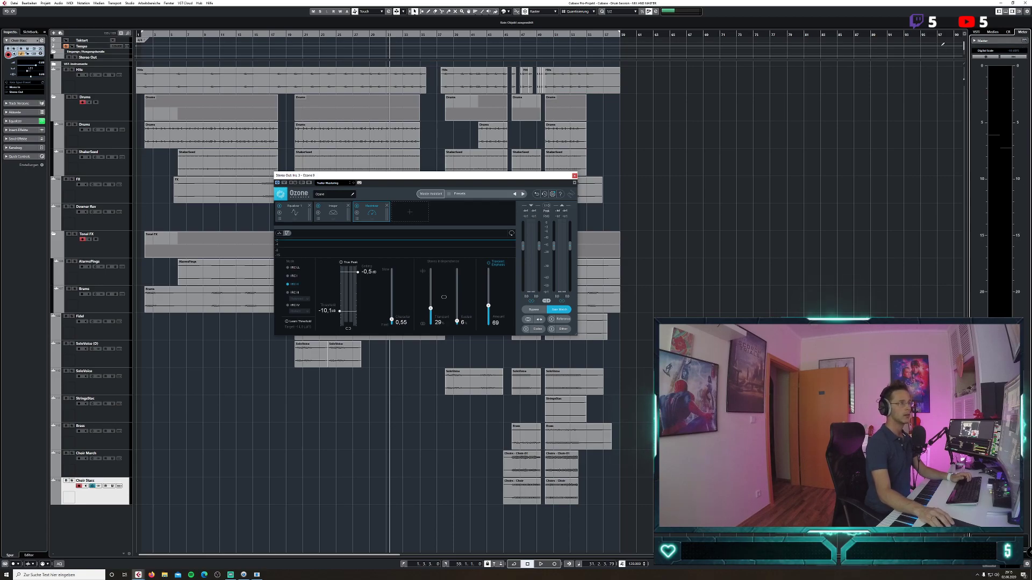
pyautogui.moveTo(519, 178); pyautogui.dragTo(436, 153)
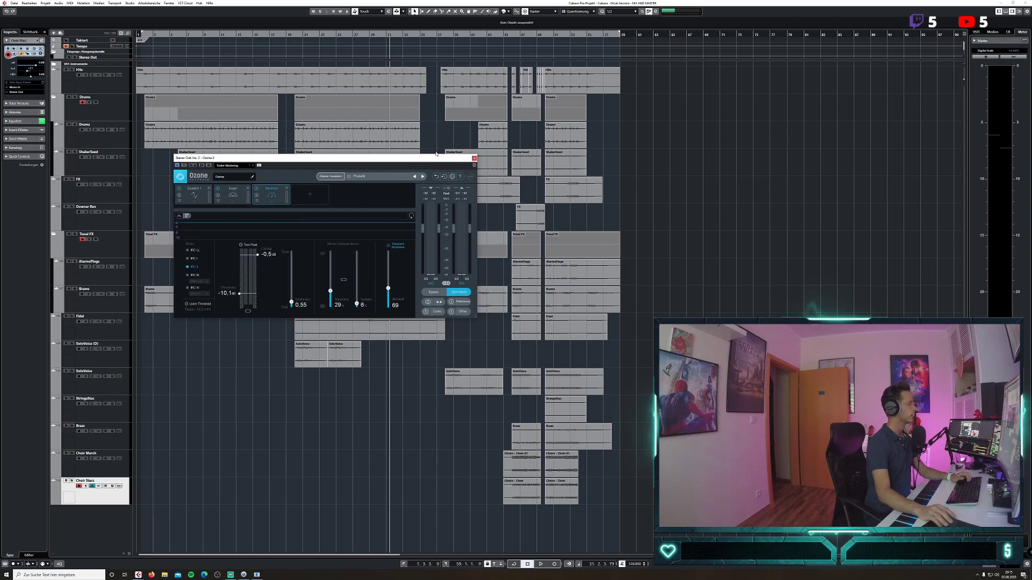
# Reopen the MixConsole and place it side by side with the Ozone window.
pyautogui.click(129, 3)
pyautogui.click(136, 17)
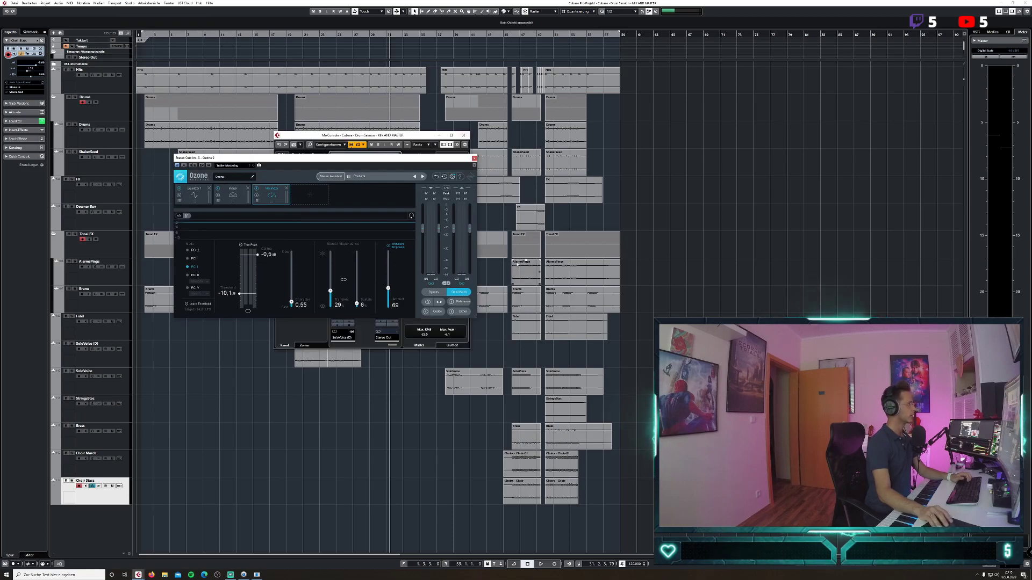
pyautogui.moveTo(425, 159); pyautogui.dragTo(715, 140)
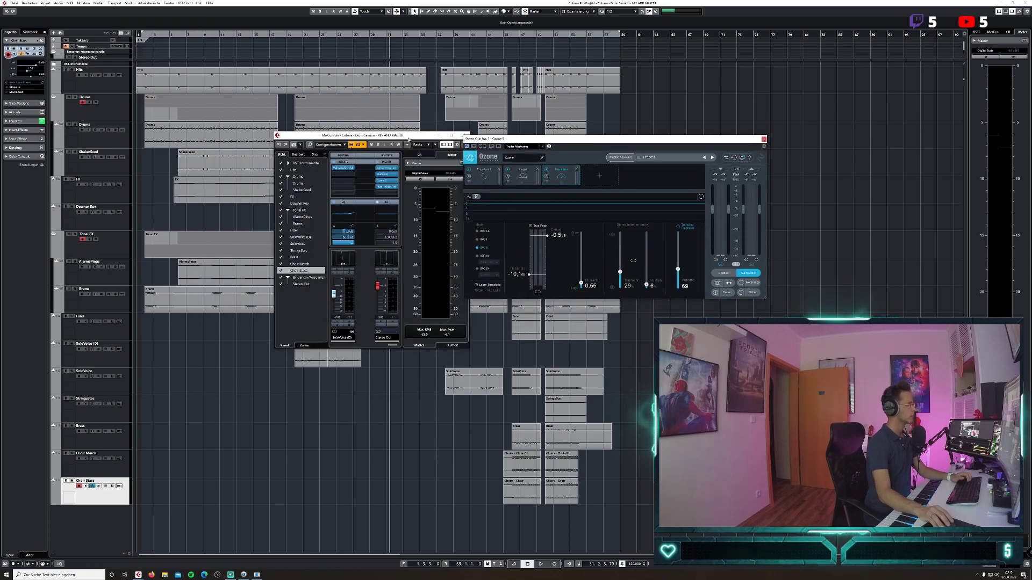
pyautogui.moveTo(376, 135); pyautogui.dragTo(210, 104)
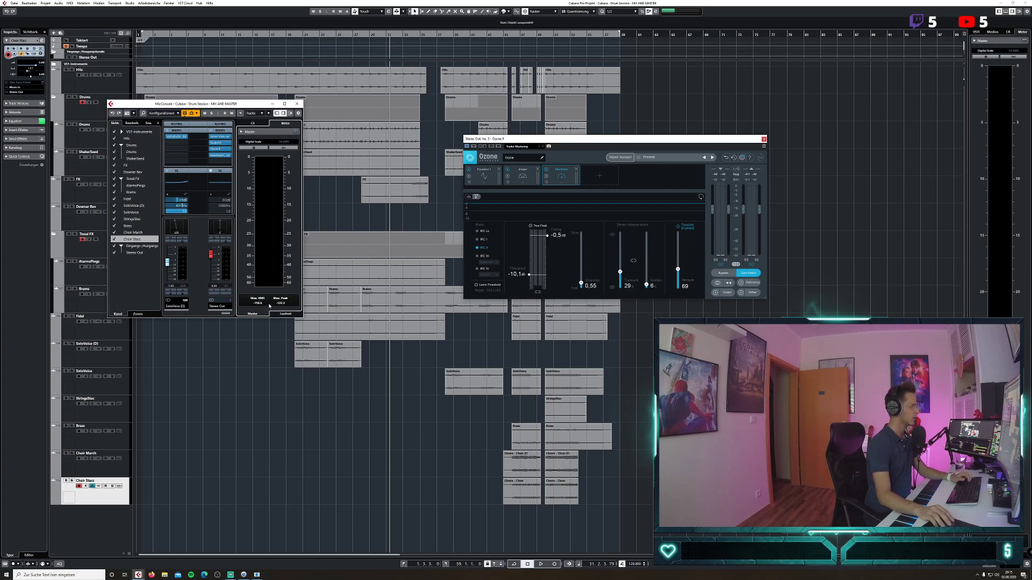
pyautogui.moveTo(649, 147); pyautogui.dragTo(487, 110)
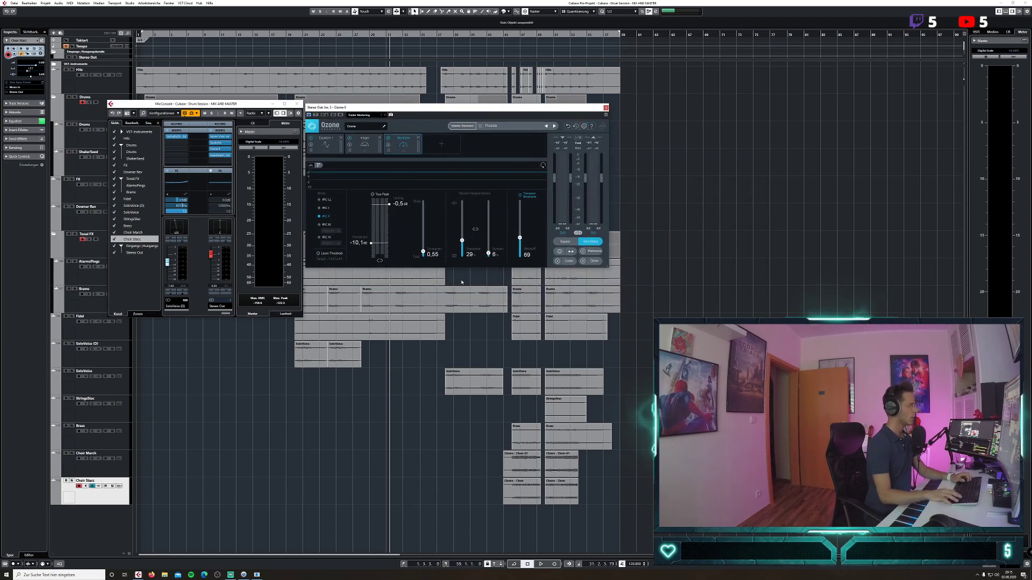
# Return to the start of the project and arrange the MixConsole and Ozone windows next to each other below the upper tracks.
pyautogui.press('KP_1')
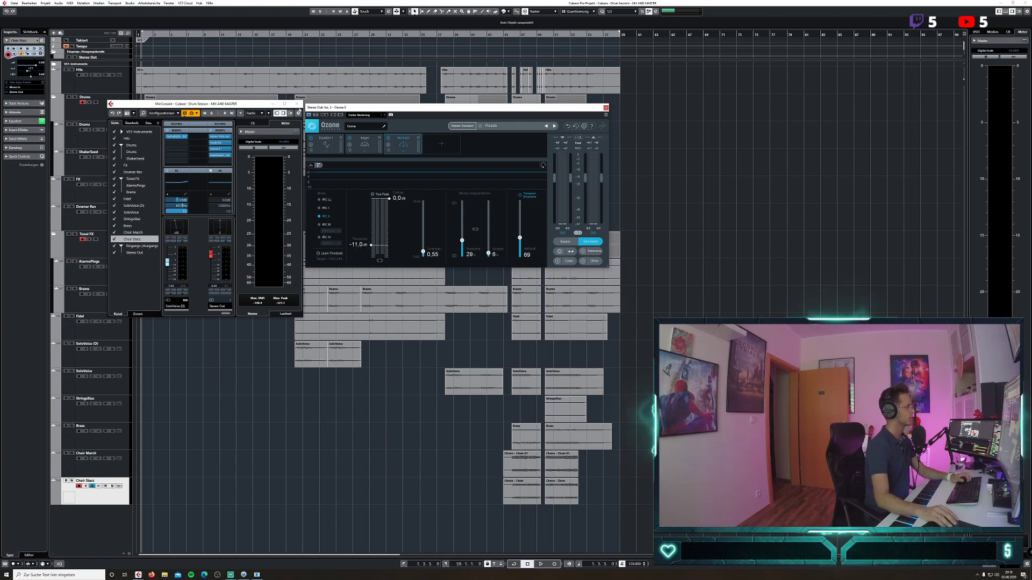
pyautogui.moveTo(262, 108); pyautogui.dragTo(404, 297)
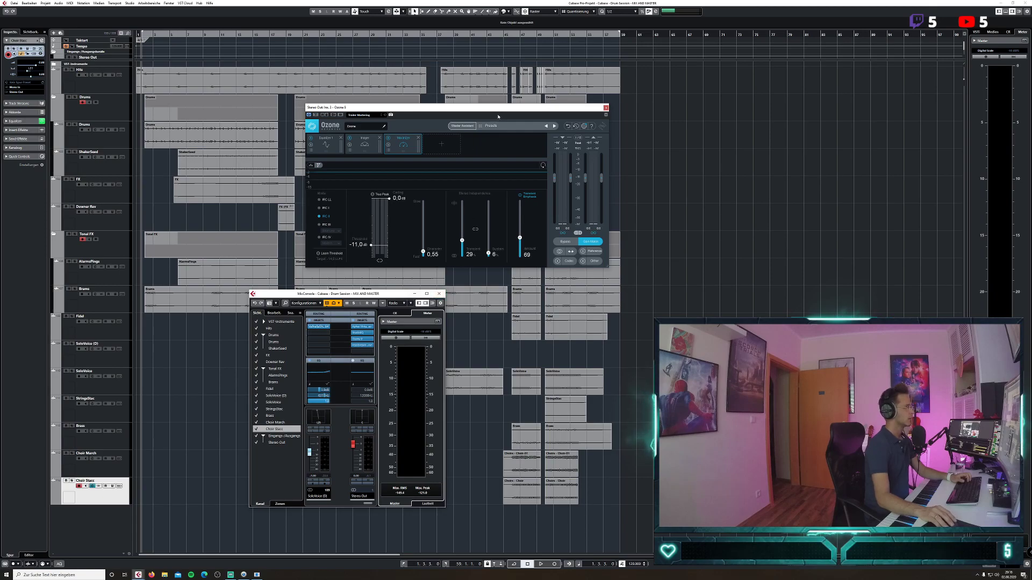
pyautogui.moveTo(498, 108); pyautogui.dragTo(638, 294)
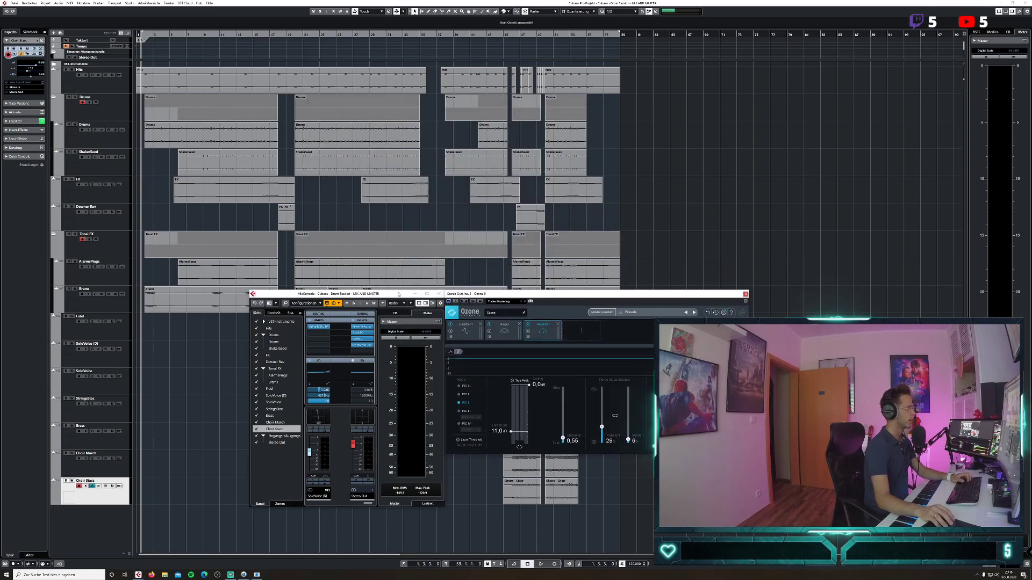
pyautogui.moveTo(398, 294); pyautogui.dragTo(284, 280)
pyautogui.moveTo(540, 295); pyautogui.dragTo(422, 280)
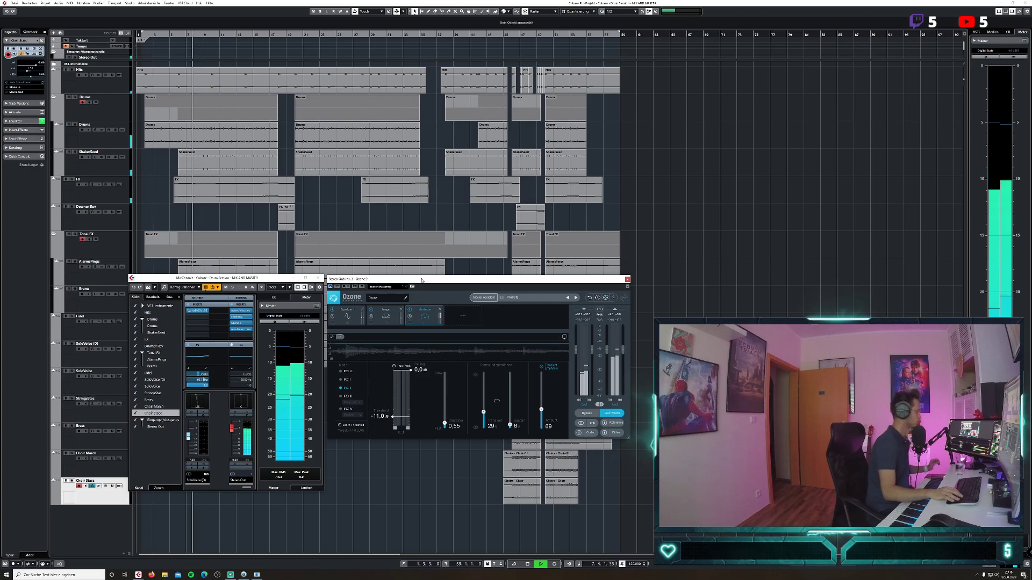
# Restart playback from the beginning of the project and set the Ozone Maximizer threshold to -10.0 dB.
pyautogui.press('space')
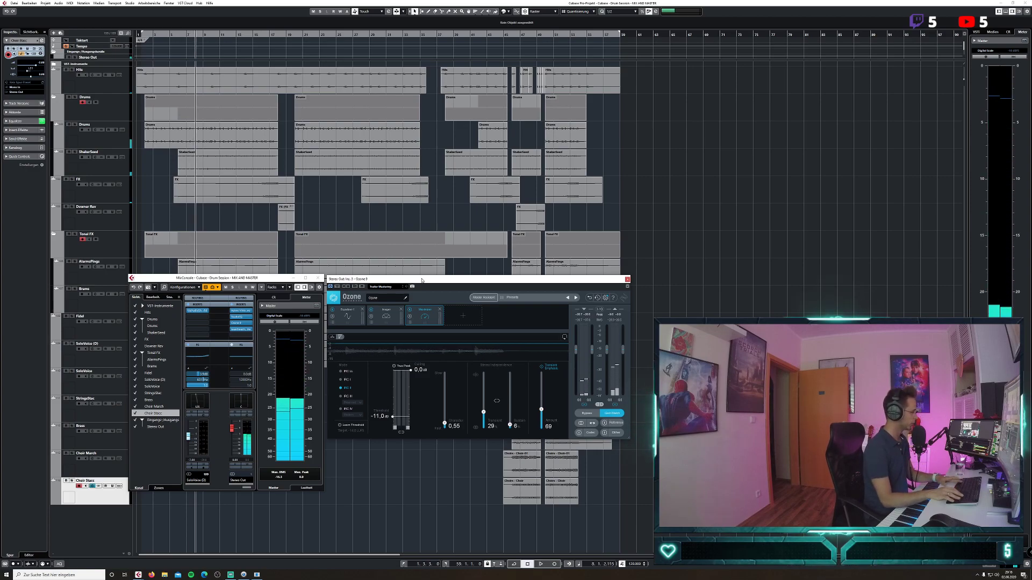
pyautogui.press('KP_1')
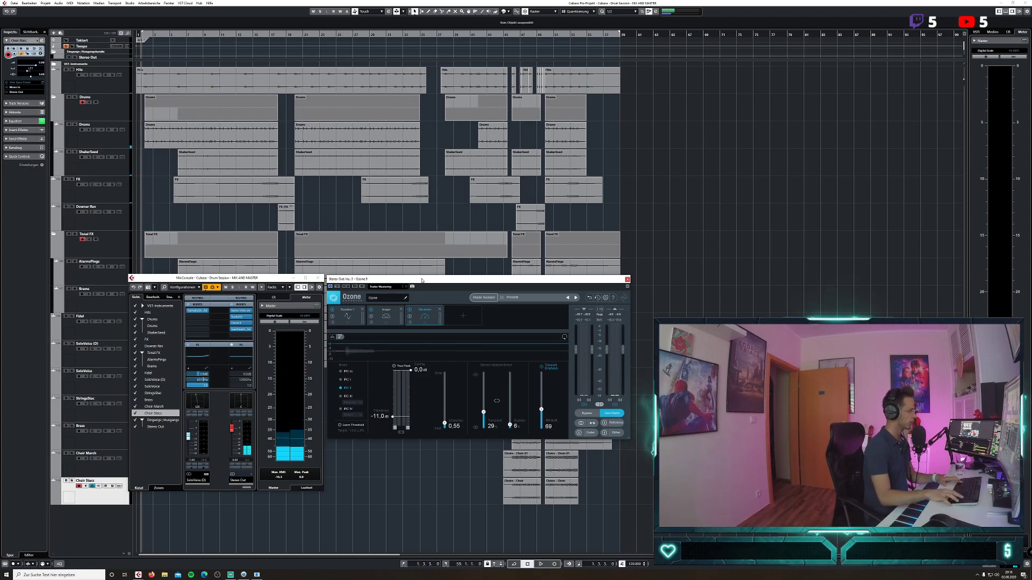
pyautogui.press('space')
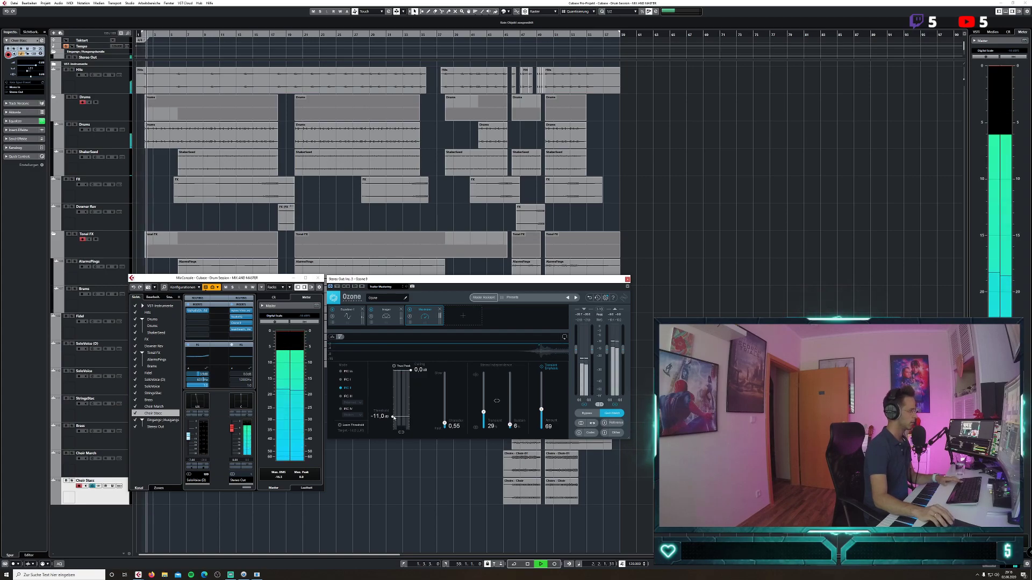
pyautogui.moveTo(393, 418); pyautogui.dragTo(393, 413)
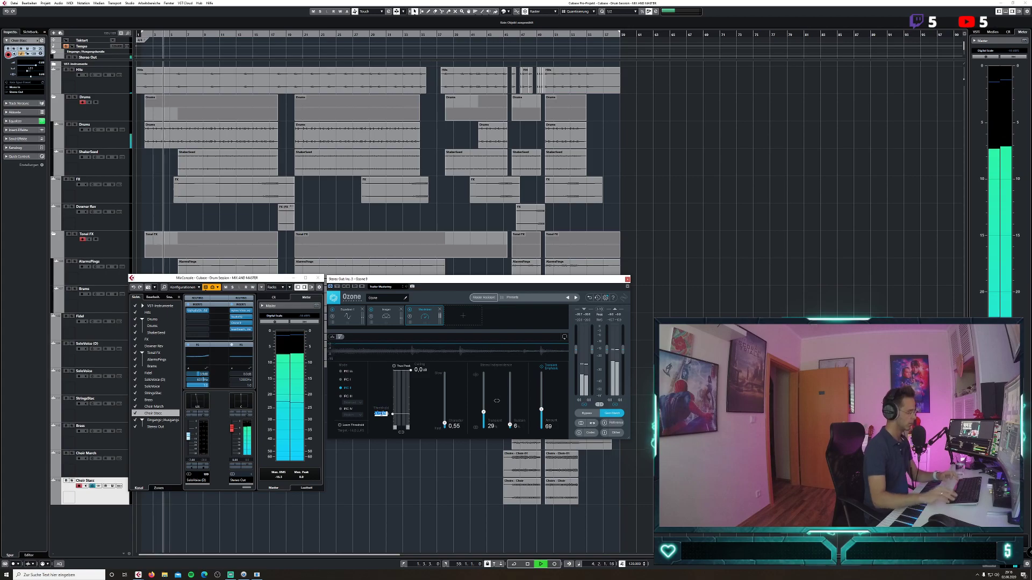
pyautogui.scroll(-3, 381, 415)
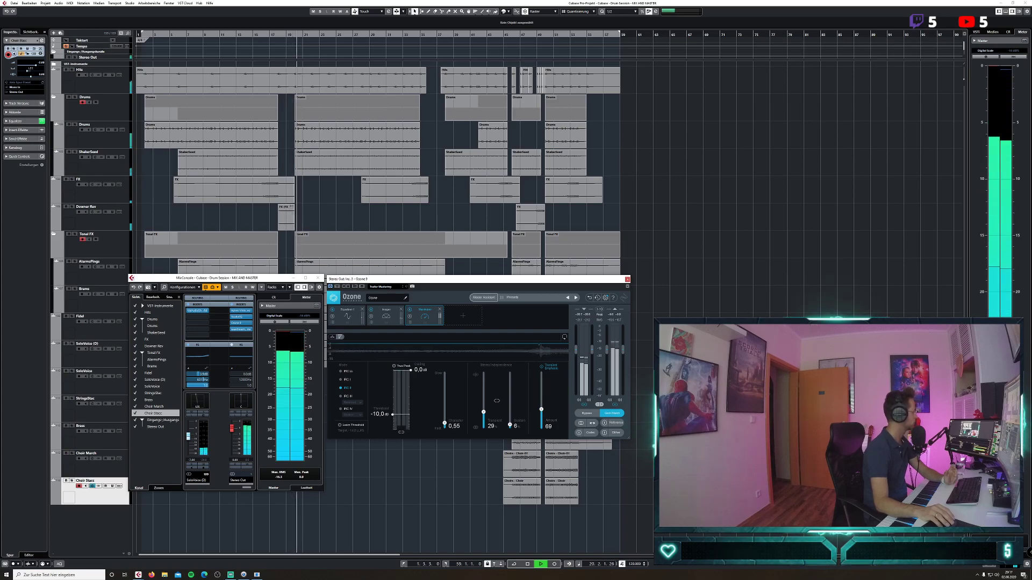
# Bring the MixConsole with the master meter back beside the Ozone window while the project plays.
pyautogui.hotkey('alt', 'Tab')
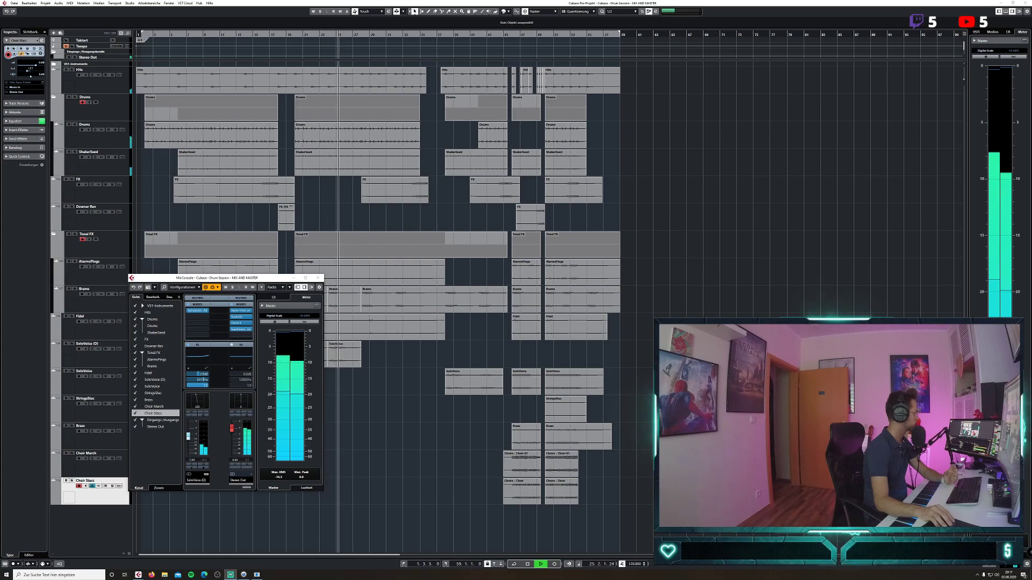
pyautogui.click(378, 465)
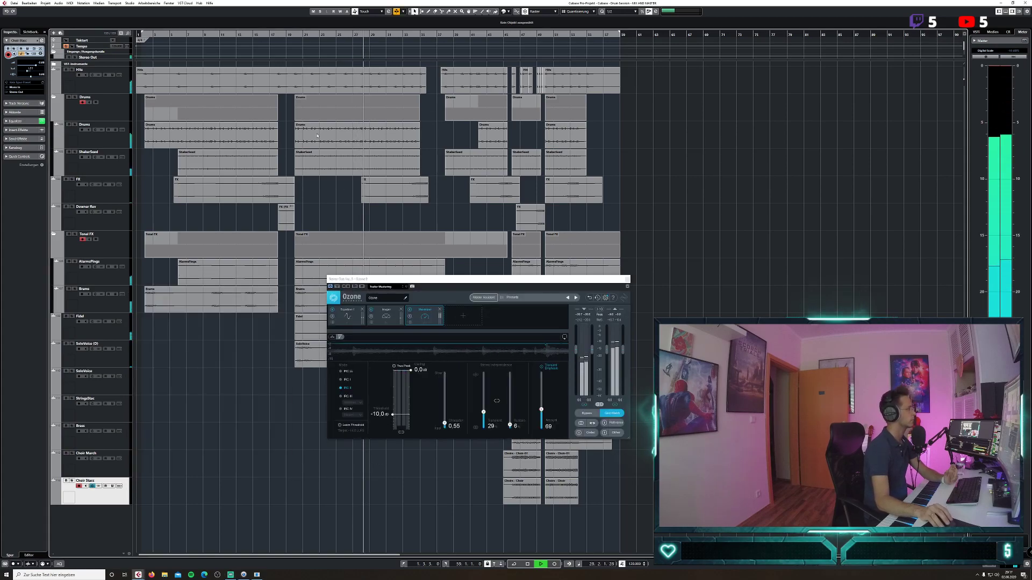
pyautogui.click(130, 3)
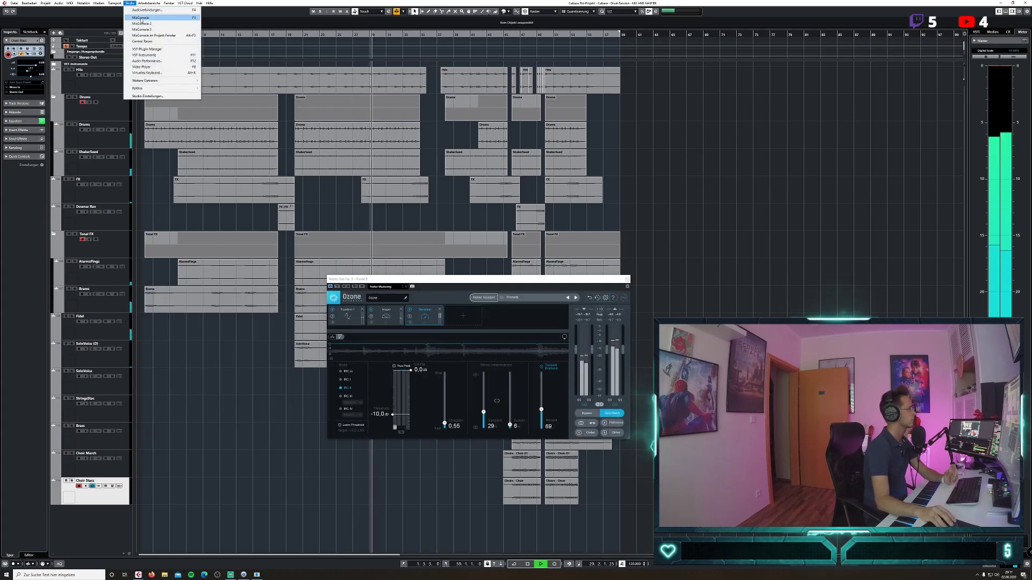
pyautogui.click(158, 19)
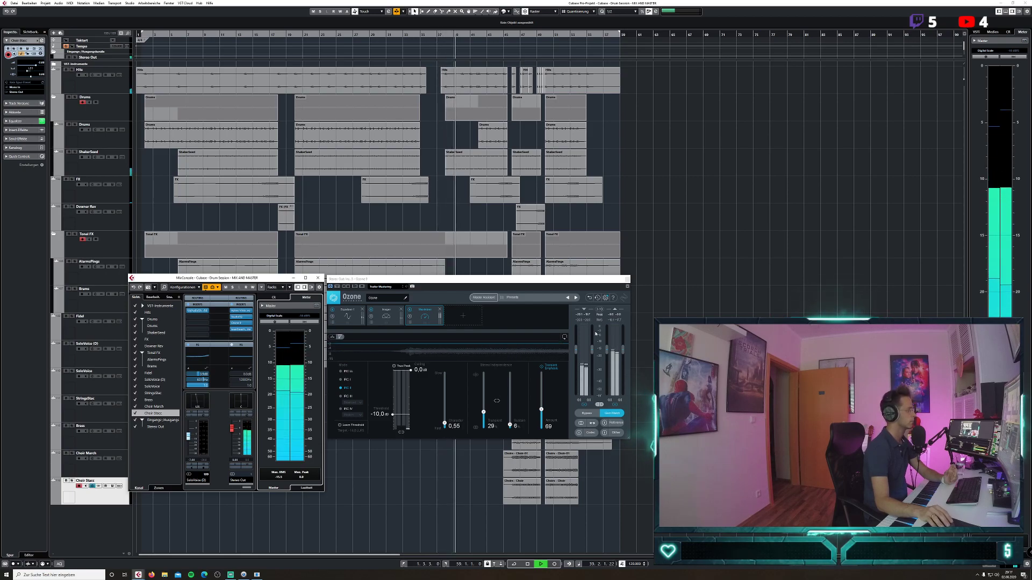
pyautogui.click(356, 433)
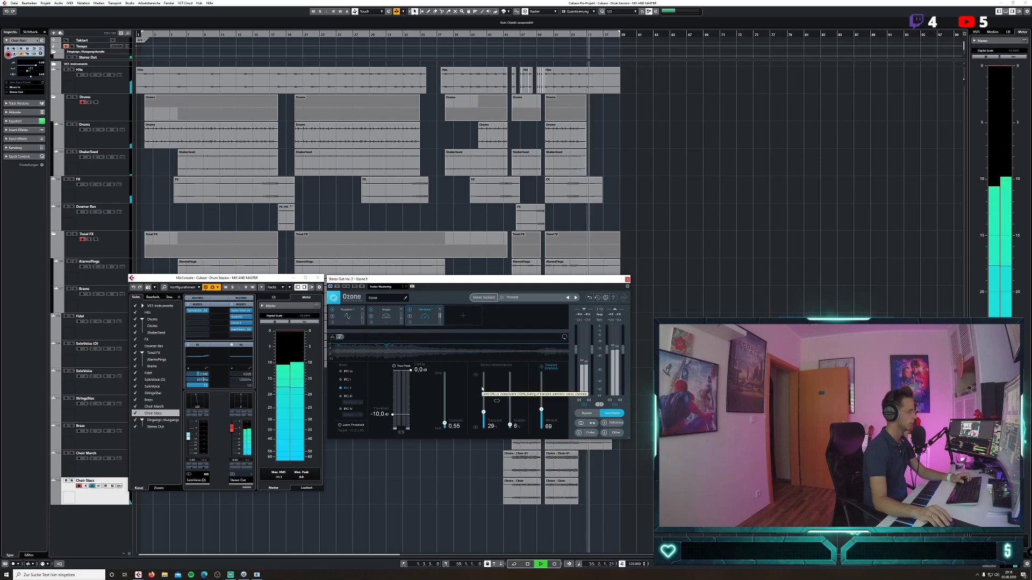
# Stop playback and set the Ozone Maximizer threshold to -11.0 dB.
pyautogui.press('space')
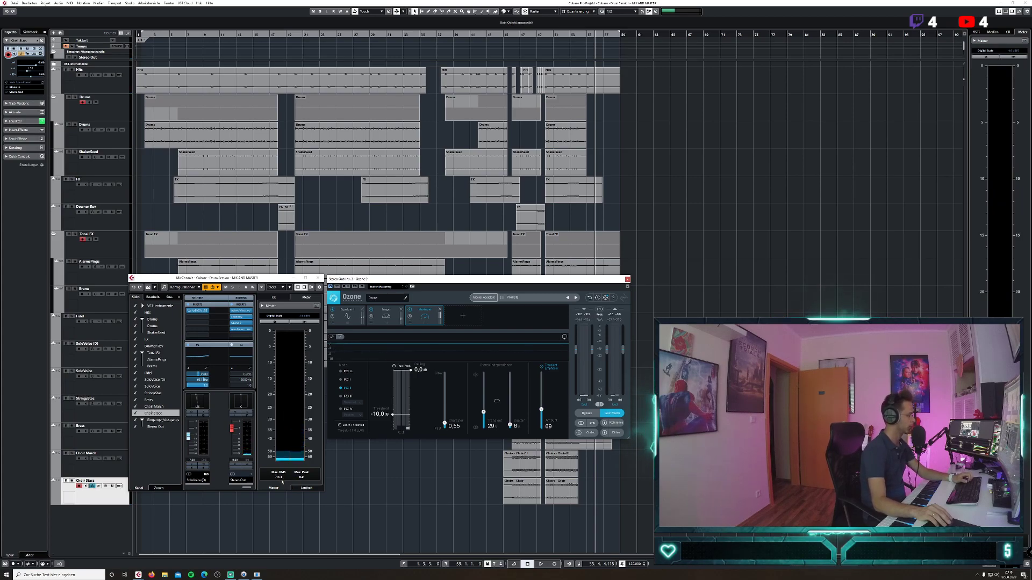
pyautogui.doubleClick(382, 415)
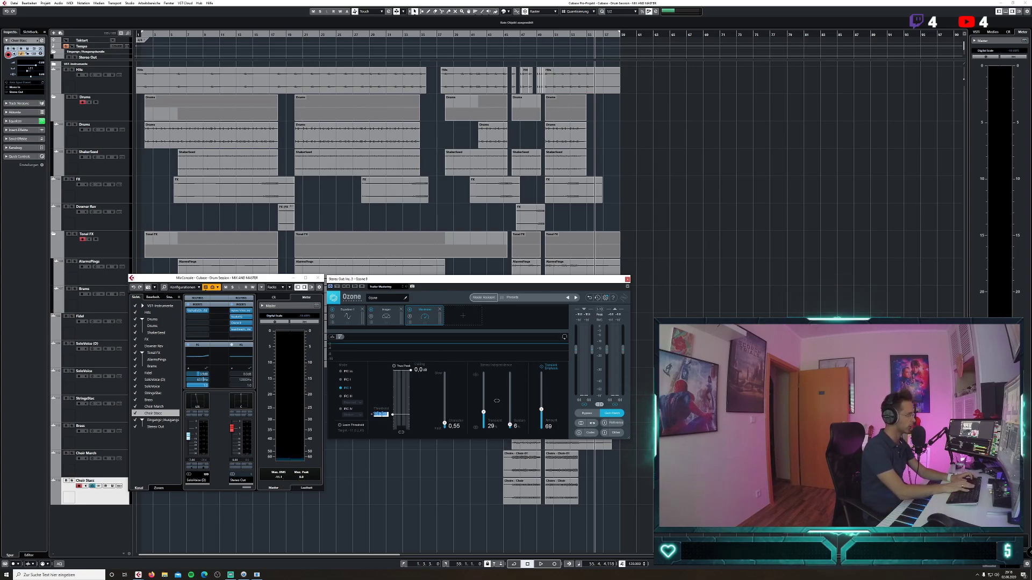
pyautogui.press('BackSpace')
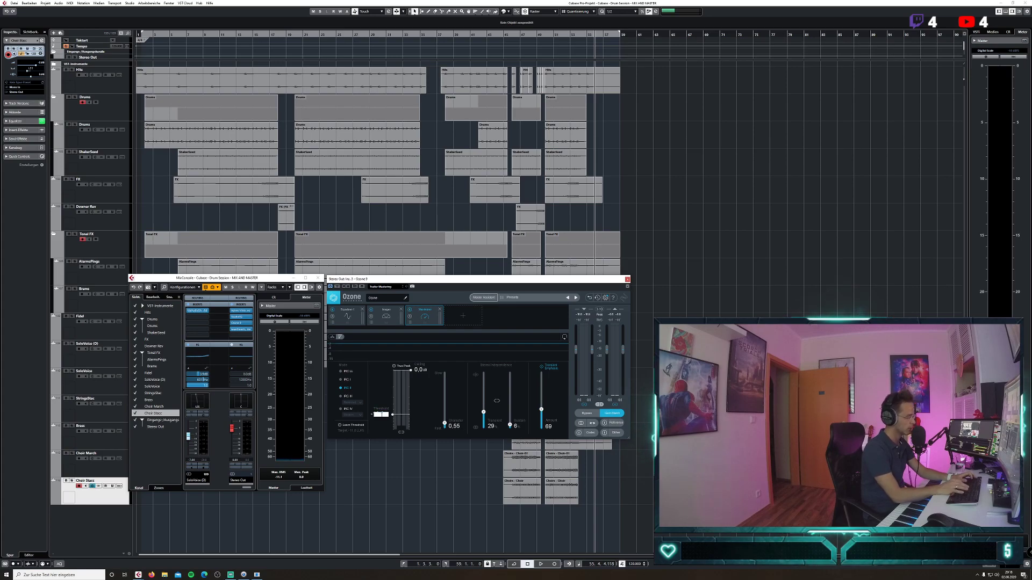
pyautogui.write('-11.1 dB')
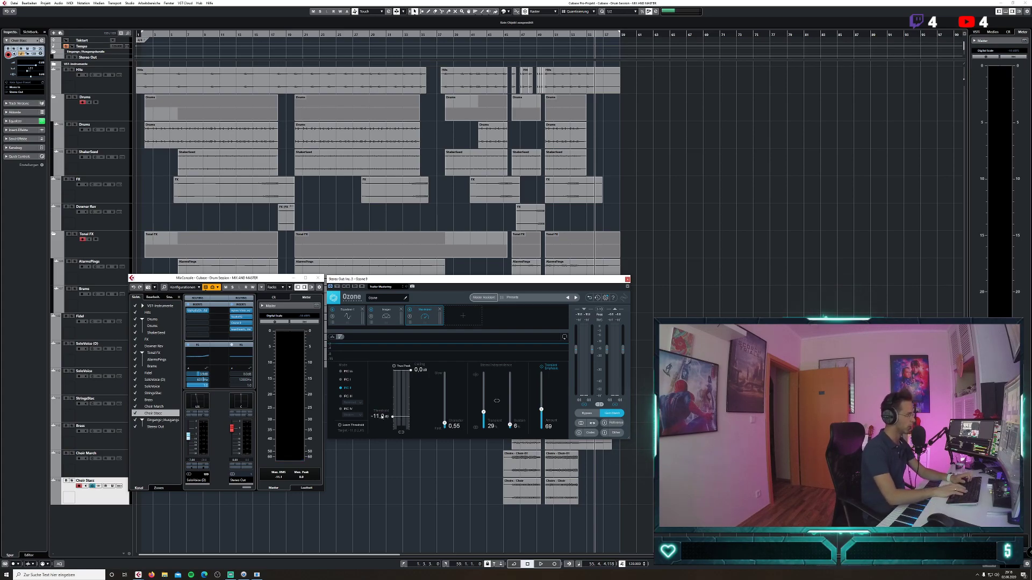
pyautogui.press('Return')
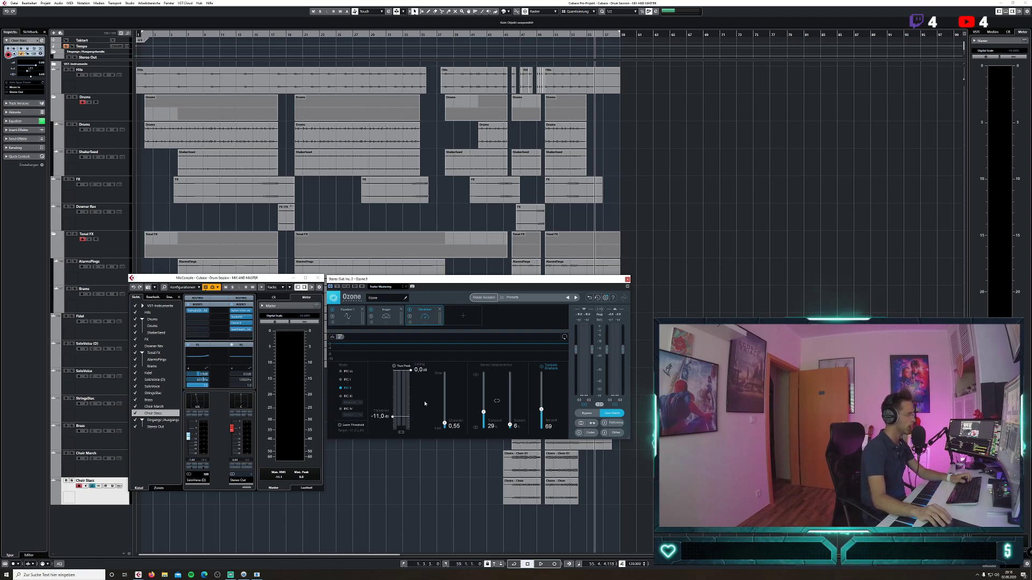
# Reset the master meter's maximum RMS and peak values and briefly play the project from the start.
pyautogui.click(280, 479)
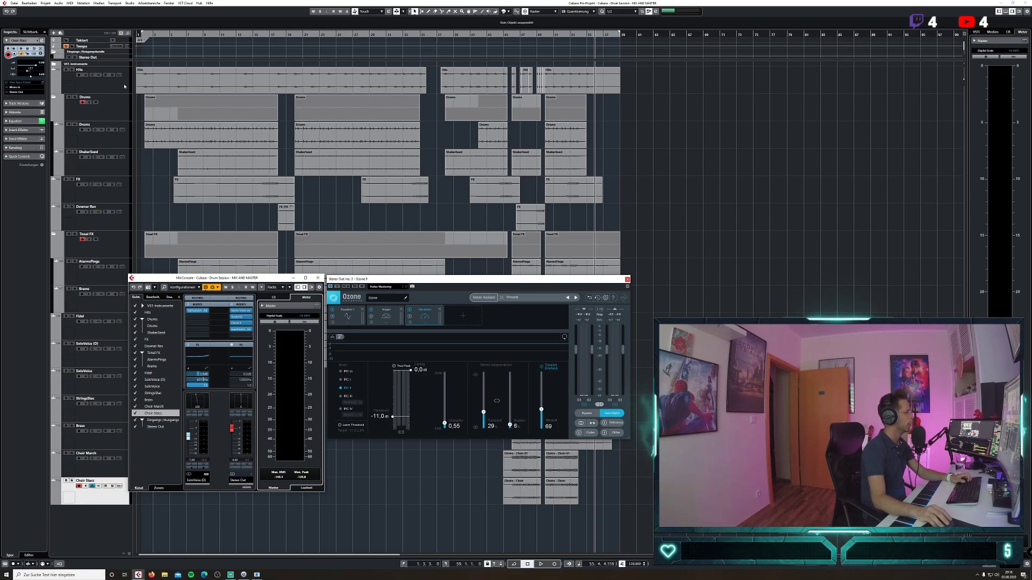
pyautogui.click(163, 81)
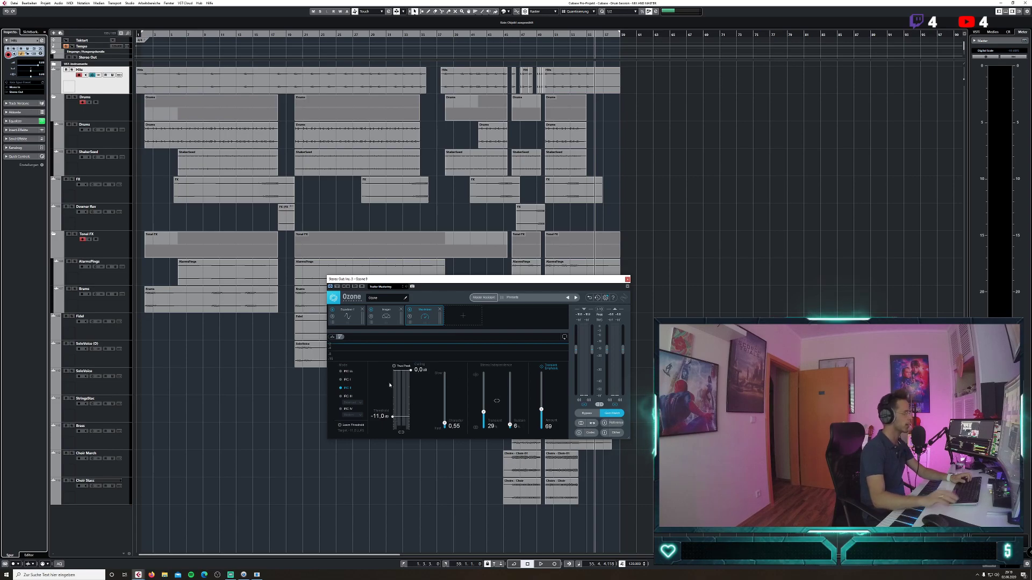
pyautogui.press('space')
pyautogui.press('space')
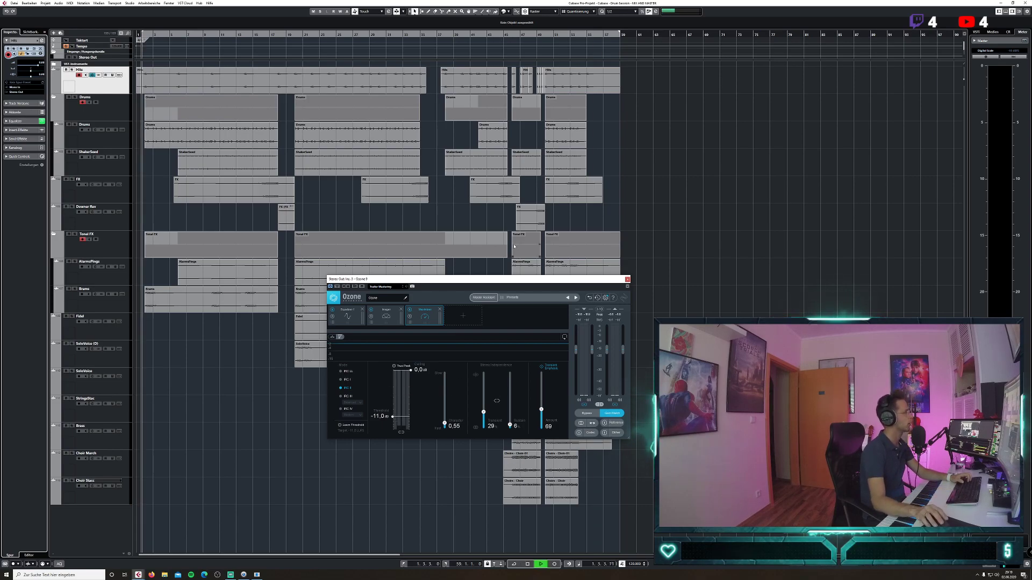
pyautogui.press('space')
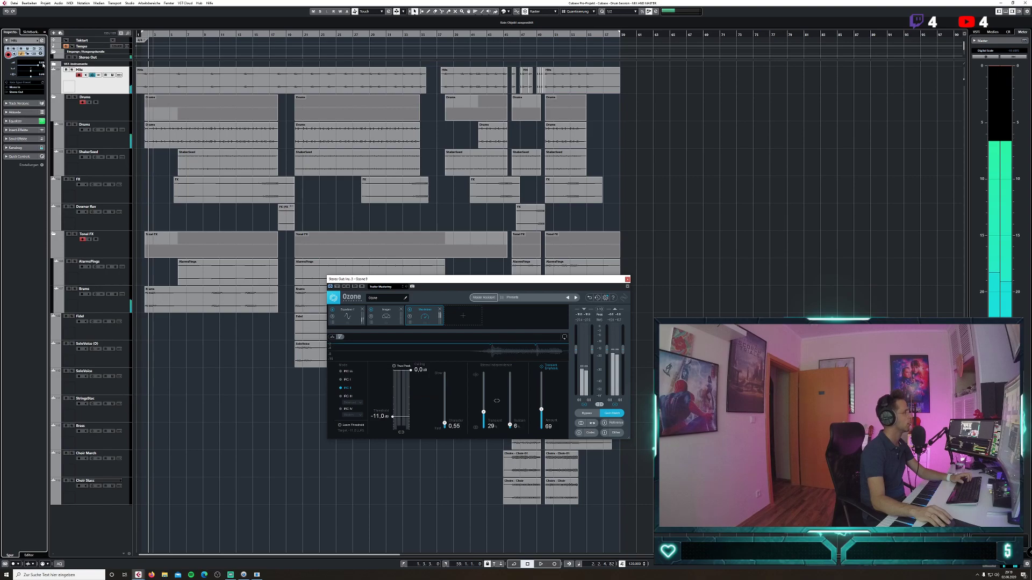
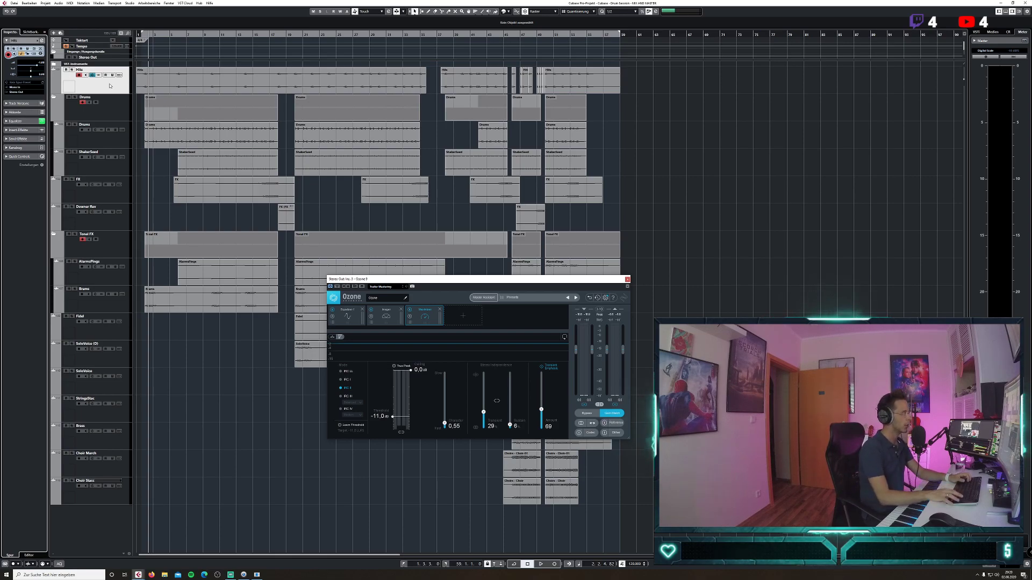
# Play the project from the start and set the Ozone Maximizer ceiling to -0.5 dB.
pyautogui.press('space')
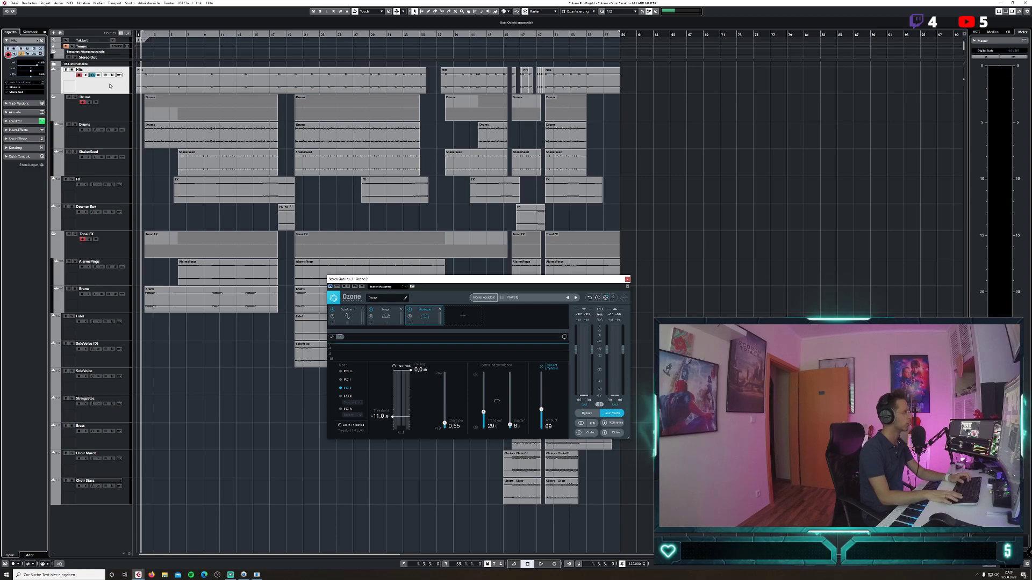
pyautogui.press('space')
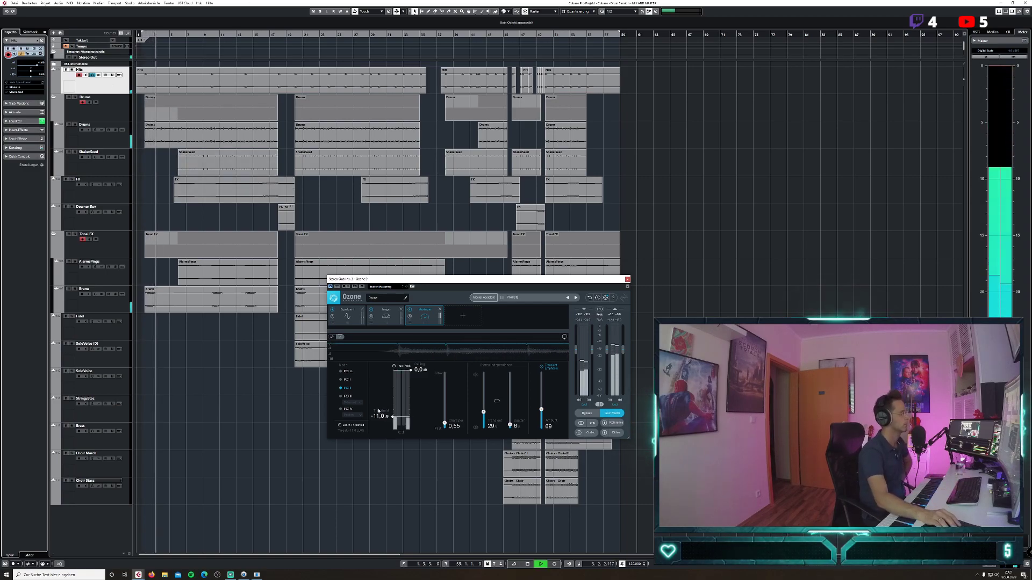
pyautogui.doubleClick(419, 370)
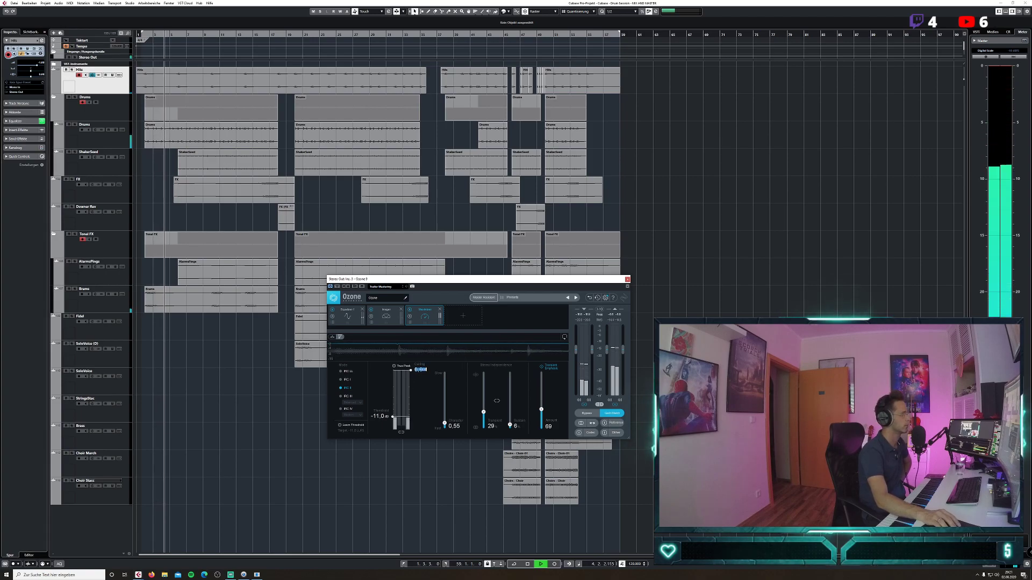
pyautogui.write('-0')
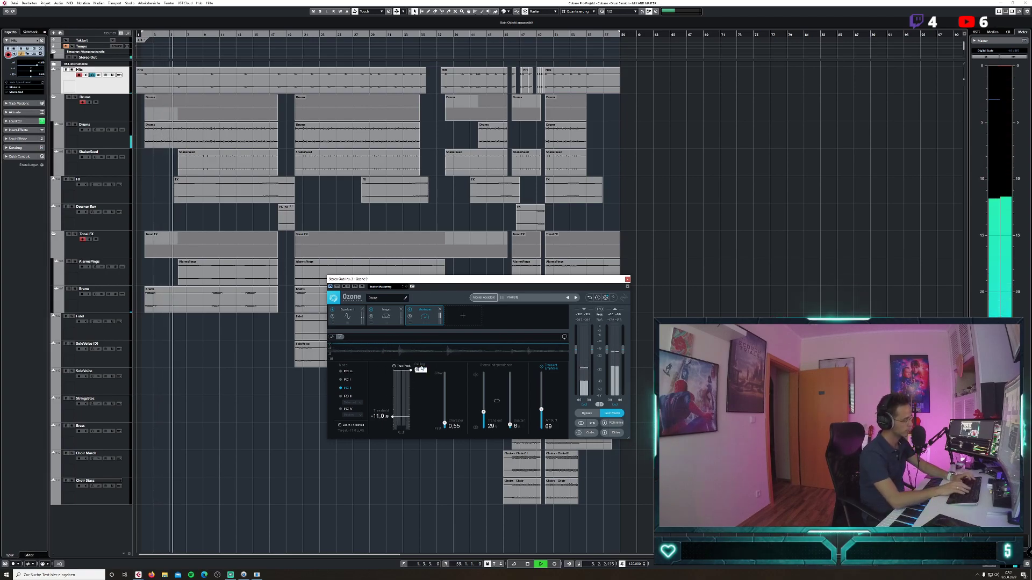
pyautogui.write(',5')
pyautogui.press('Return')
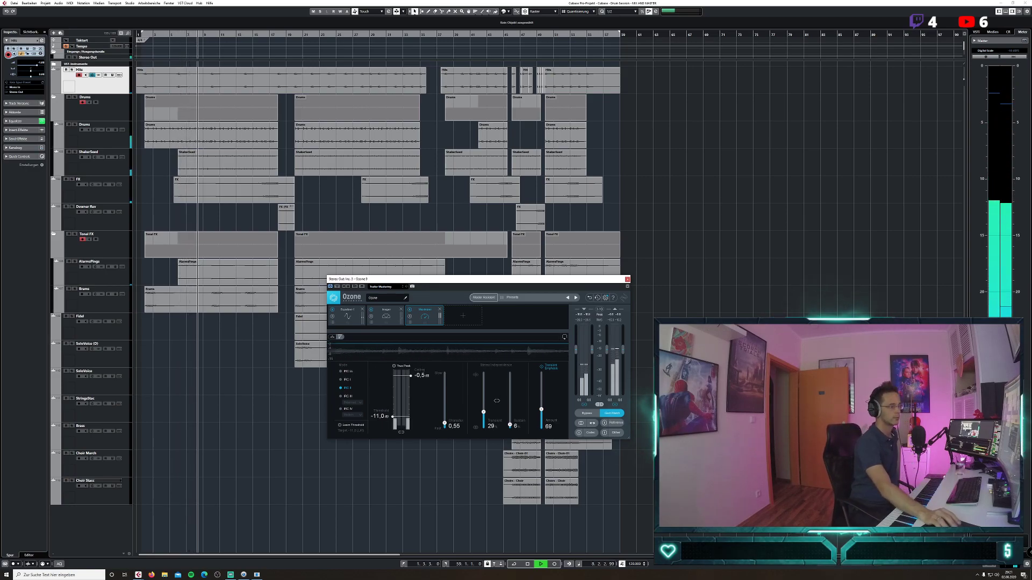
# Reopen the MixConsole and move it and the Ozone window down and to the left, uncovering more tracks.
pyautogui.click(129, 3)
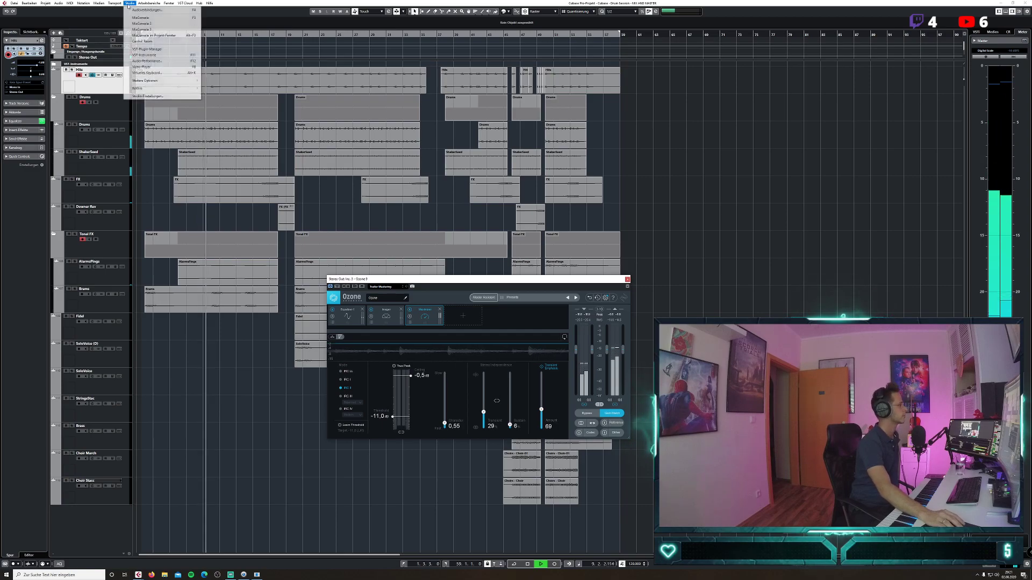
pyautogui.click(141, 18)
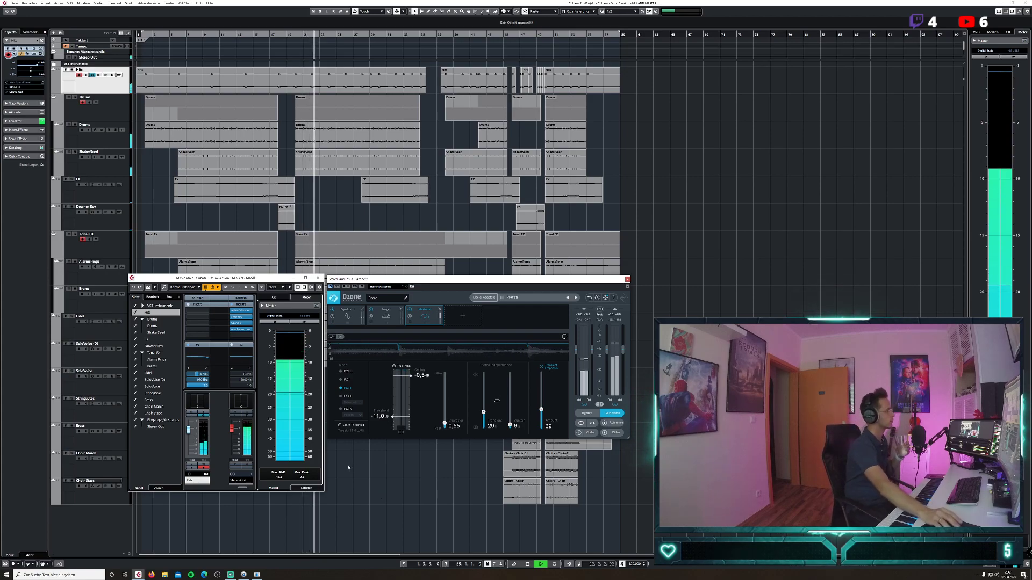
pyautogui.moveTo(264, 282); pyautogui.dragTo(166, 338)
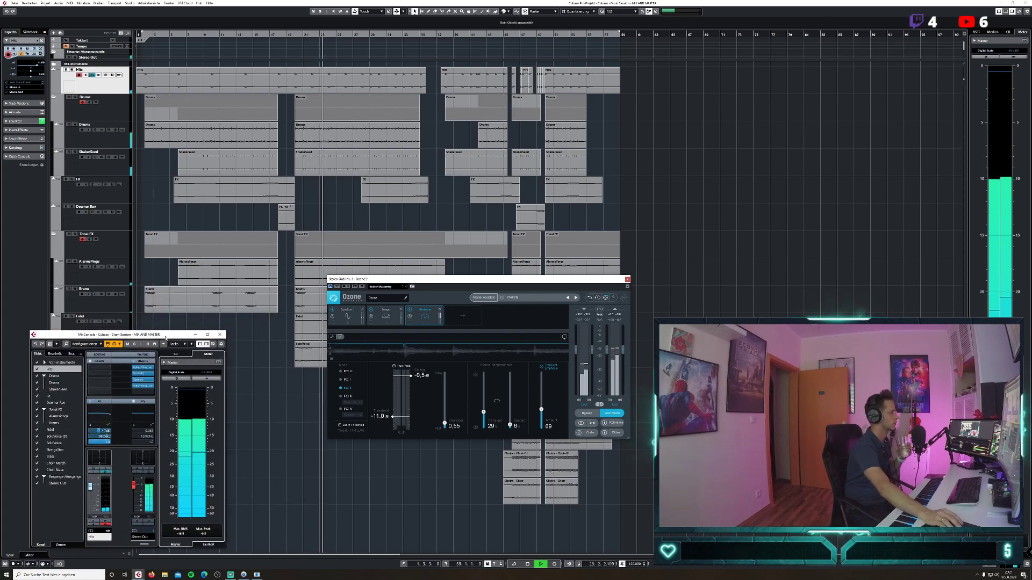
pyautogui.moveTo(473, 281); pyautogui.dragTo(378, 388)
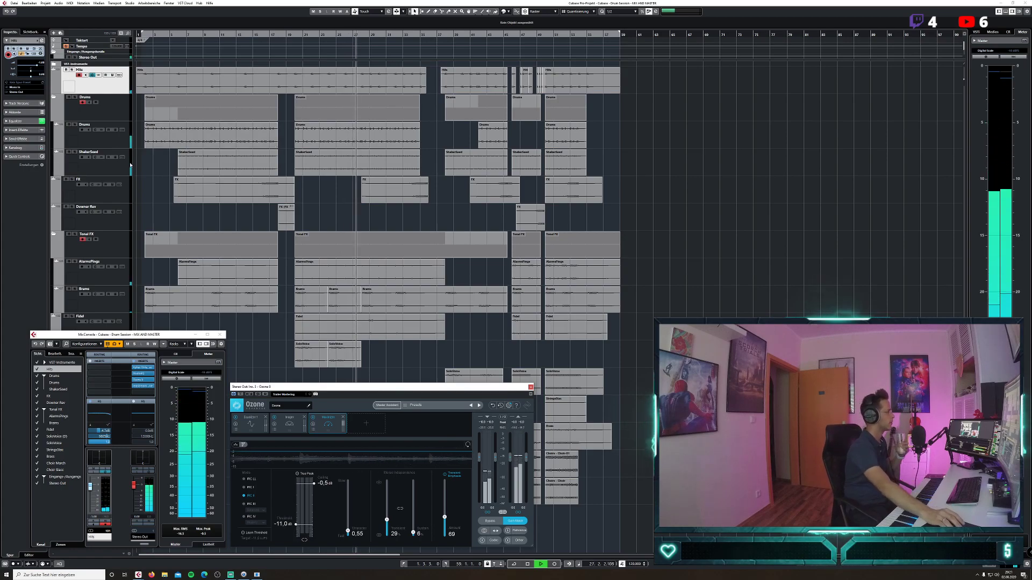
# Select the shaker track and the Brams track in turn, bringing the MixConsole back up after each to check the master meter.
pyautogui.click(220, 334)
pyautogui.click(97, 162)
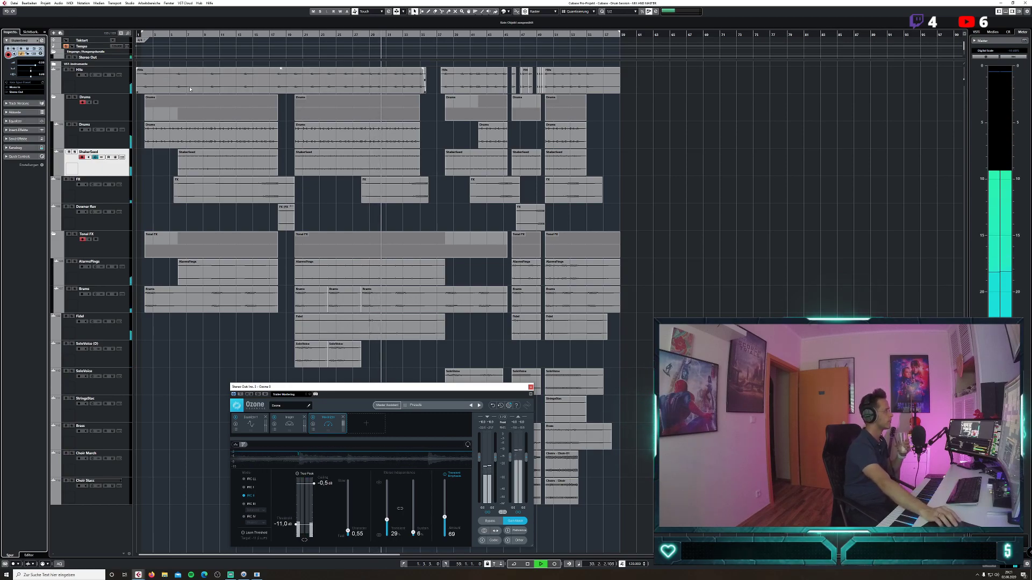
pyautogui.click(130, 4)
pyautogui.click(137, 18)
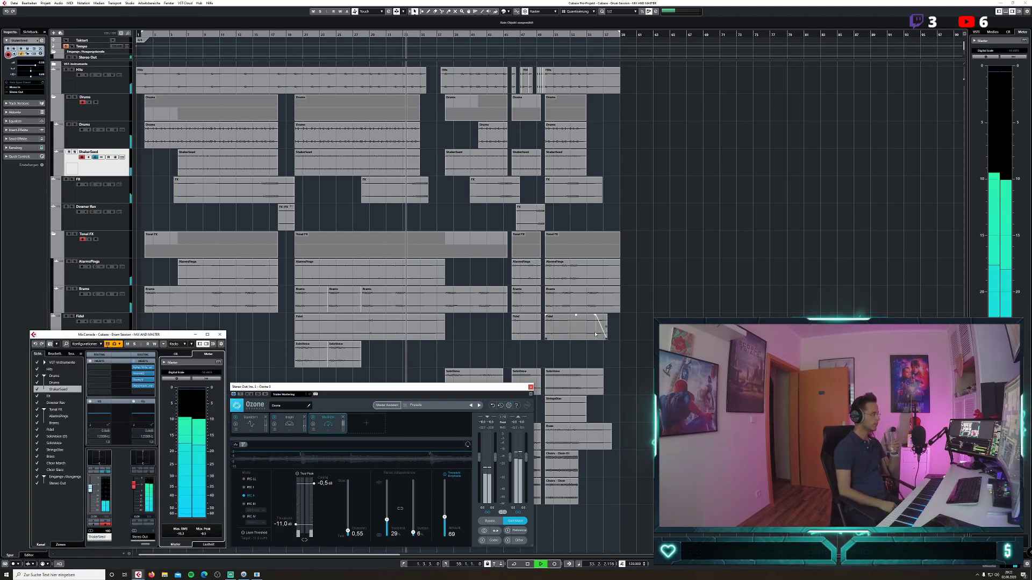
pyautogui.click(88, 307)
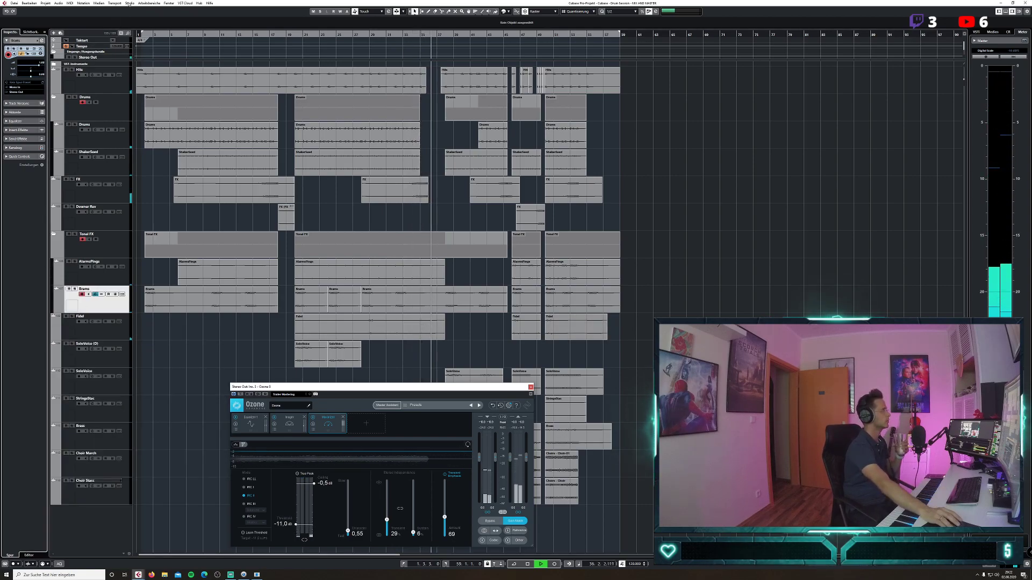
pyautogui.click(129, 3)
pyautogui.click(141, 8)
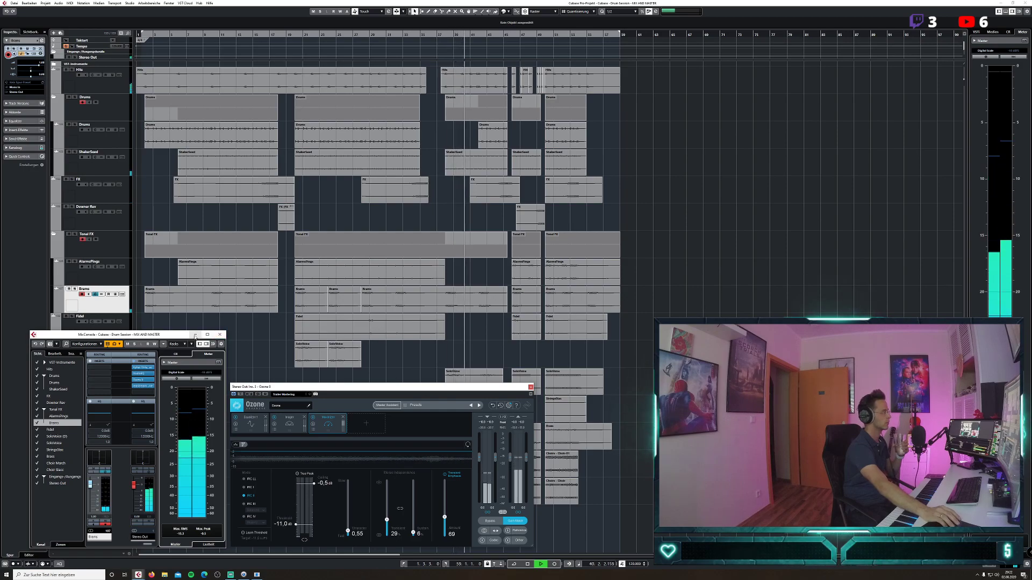
# Close the MixConsole, select the SoloVoice track and open the channel settings of the Choir Stacc track.
pyautogui.click(220, 335)
pyautogui.click(106, 390)
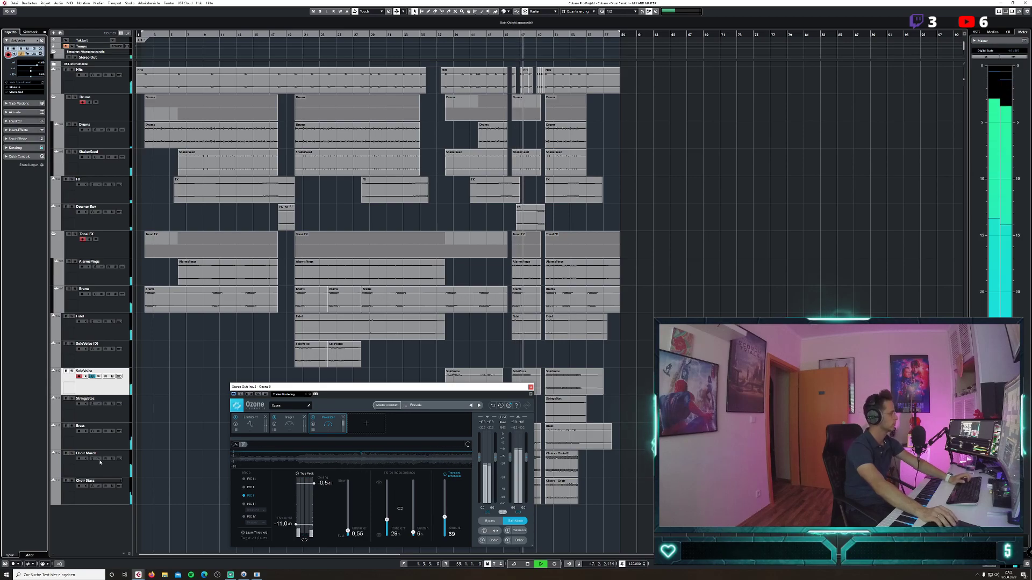
pyautogui.click(93, 486)
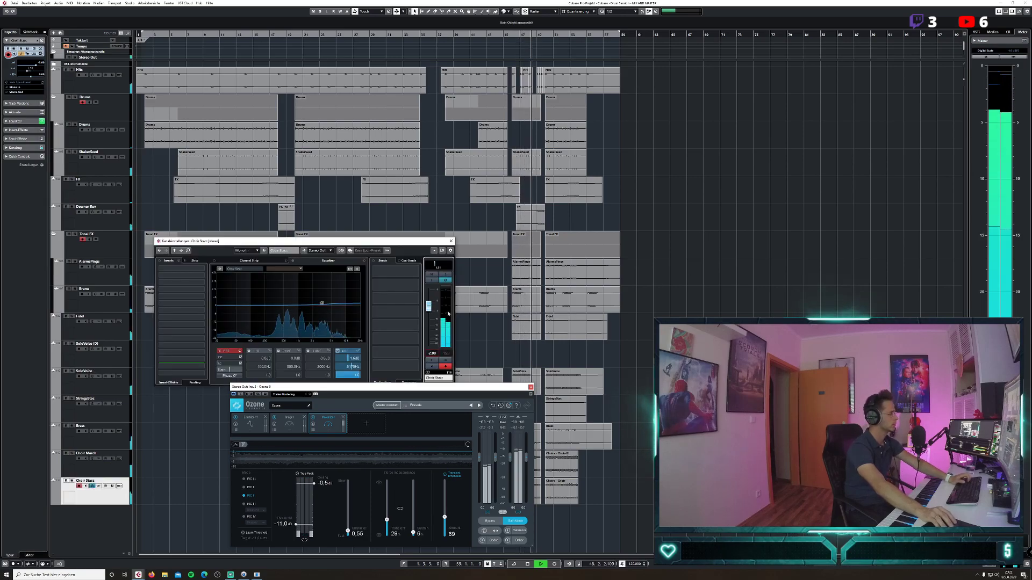
# Lower the Choir Stacc fader to about -4.3 dB and the Choir March fader to about -7.9 dB.
pyautogui.moveTo(429, 306); pyautogui.dragTo(429, 310)
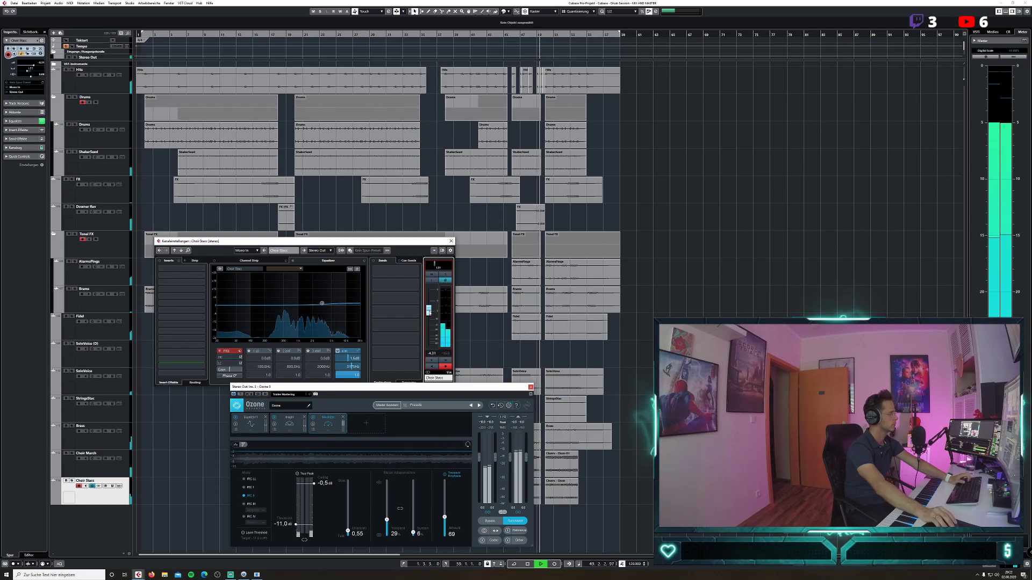
pyautogui.press('Up')
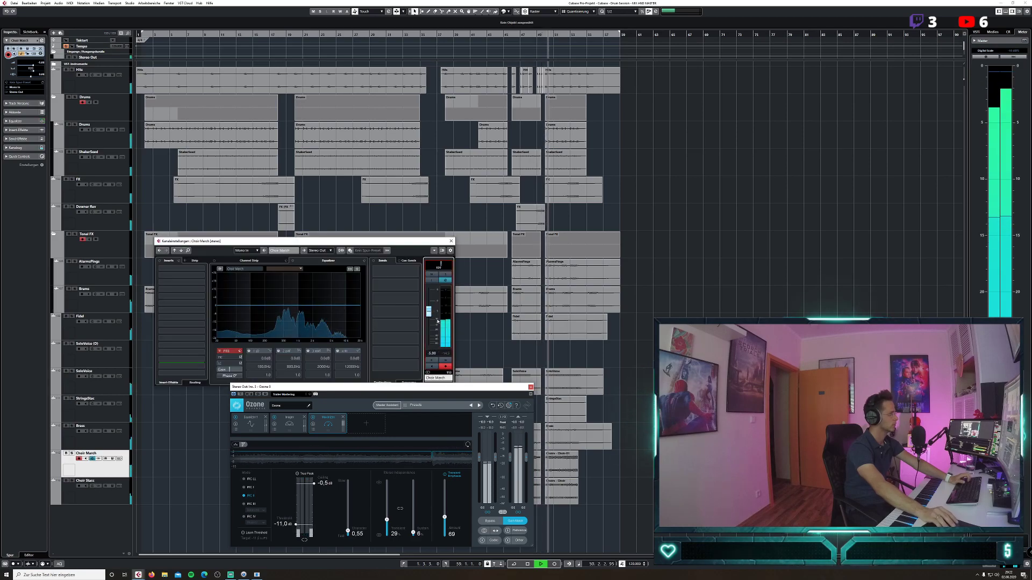
pyautogui.moveTo(428, 314); pyautogui.dragTo(430, 318)
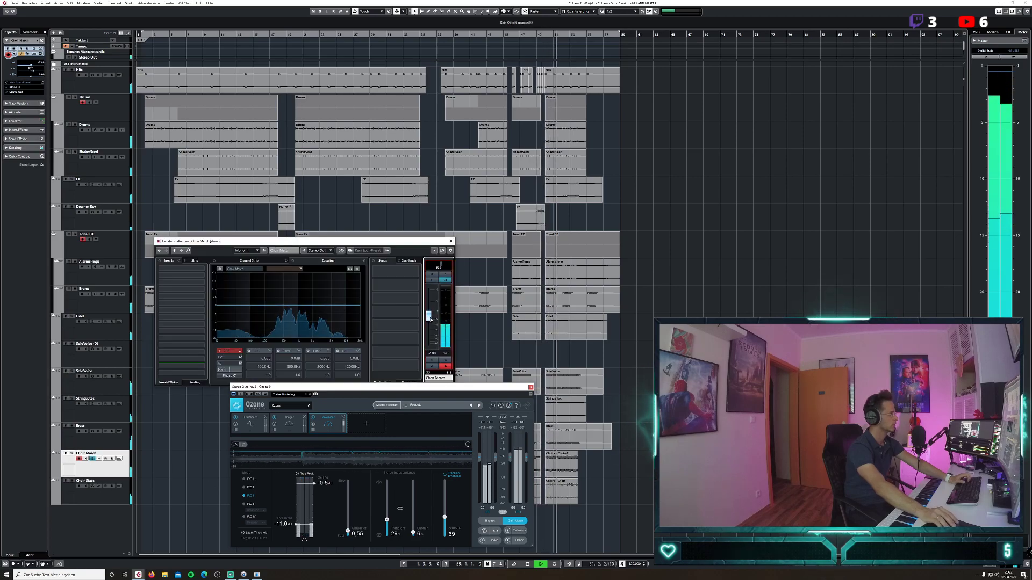
# Reduce the level of the Brass track, stop playback and close its channel settings.
pyautogui.press('Up')
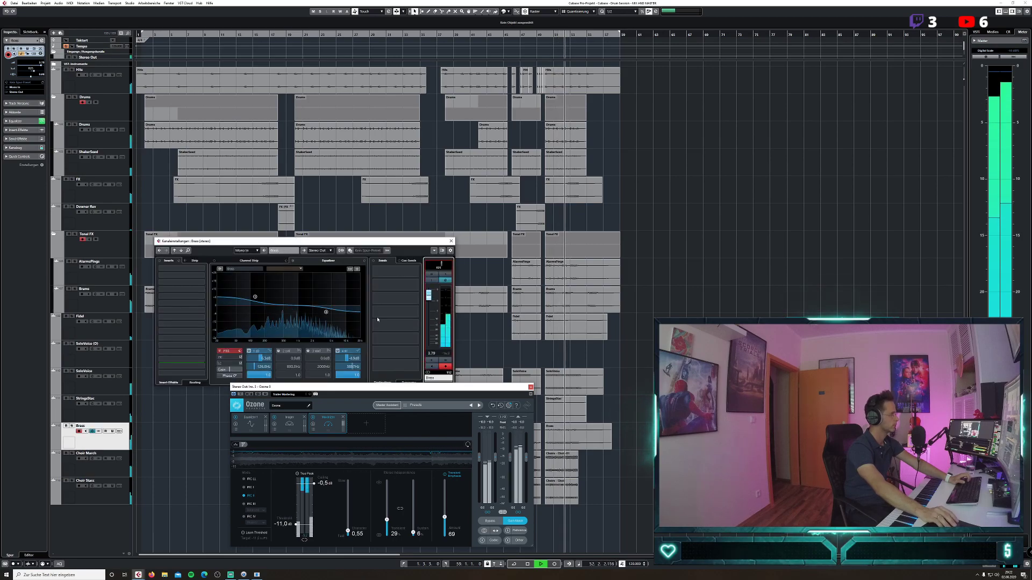
pyautogui.moveTo(428, 300); pyautogui.dragTo(429, 305)
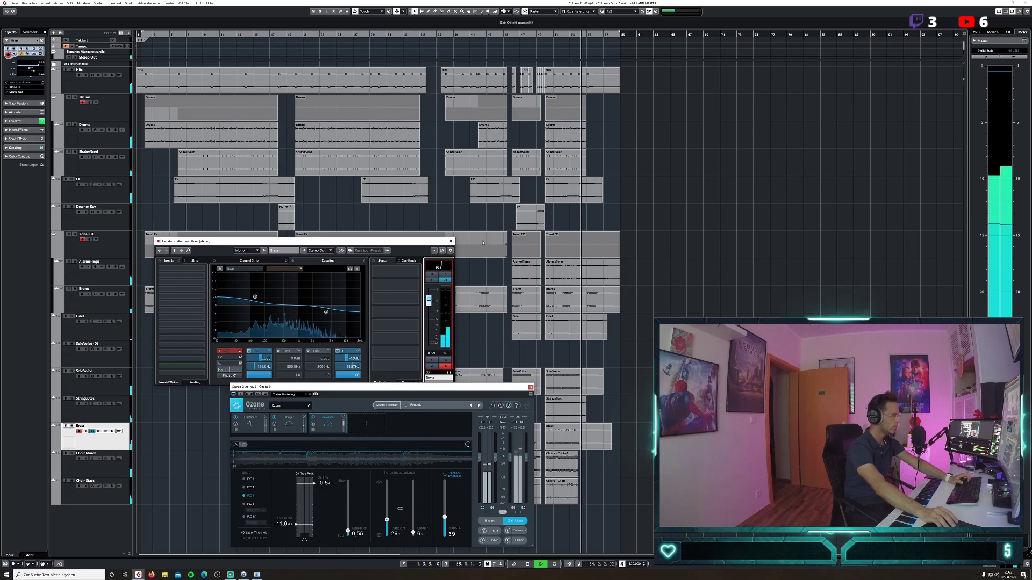
pyautogui.press('space')
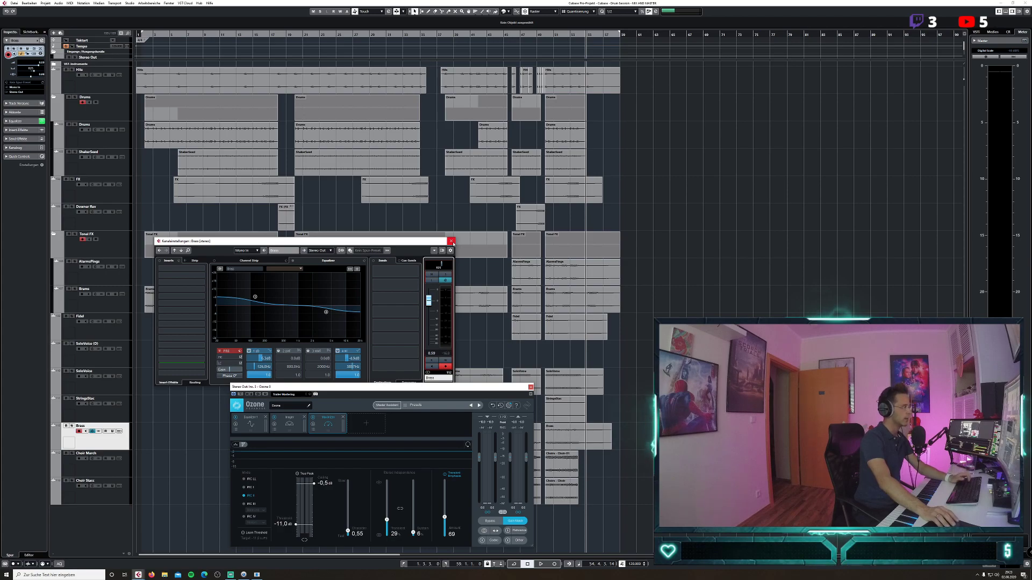
pyautogui.click(451, 241)
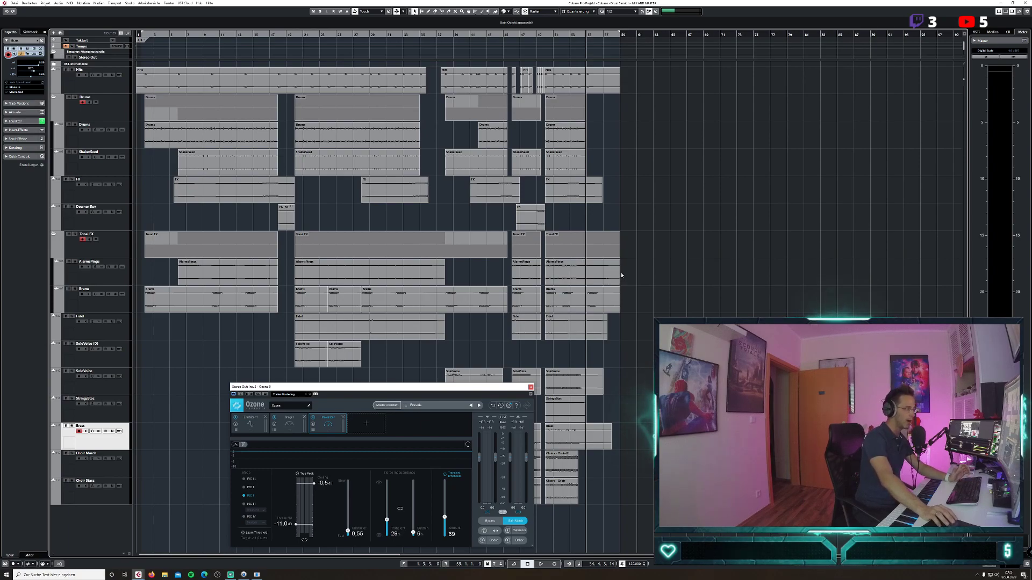
# Play the project from just before the choir entry, check the master meter in the MixConsole and close it again.
pyautogui.click(488, 35)
pyautogui.press('space')
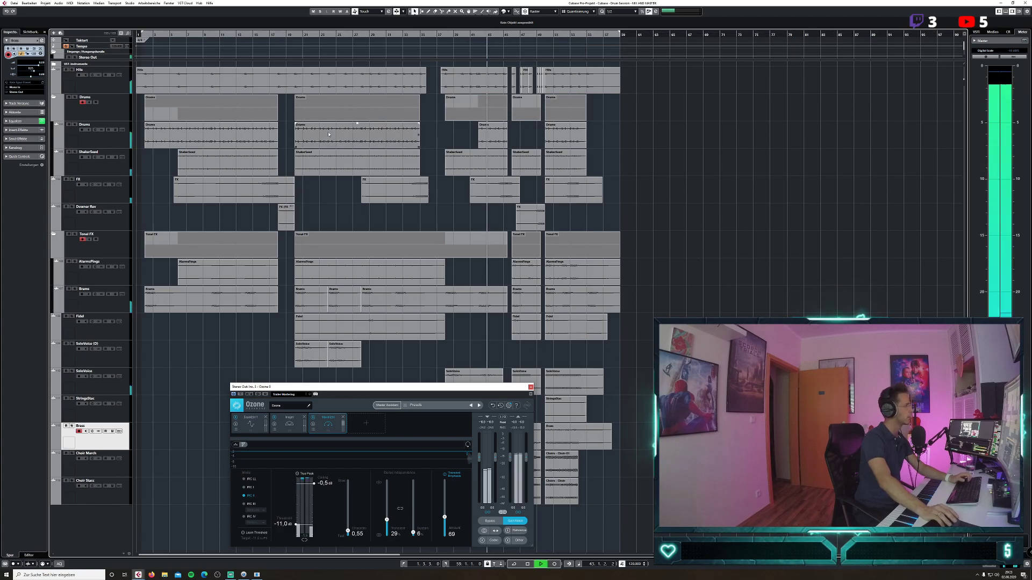
pyautogui.click(130, 3)
pyautogui.click(139, 18)
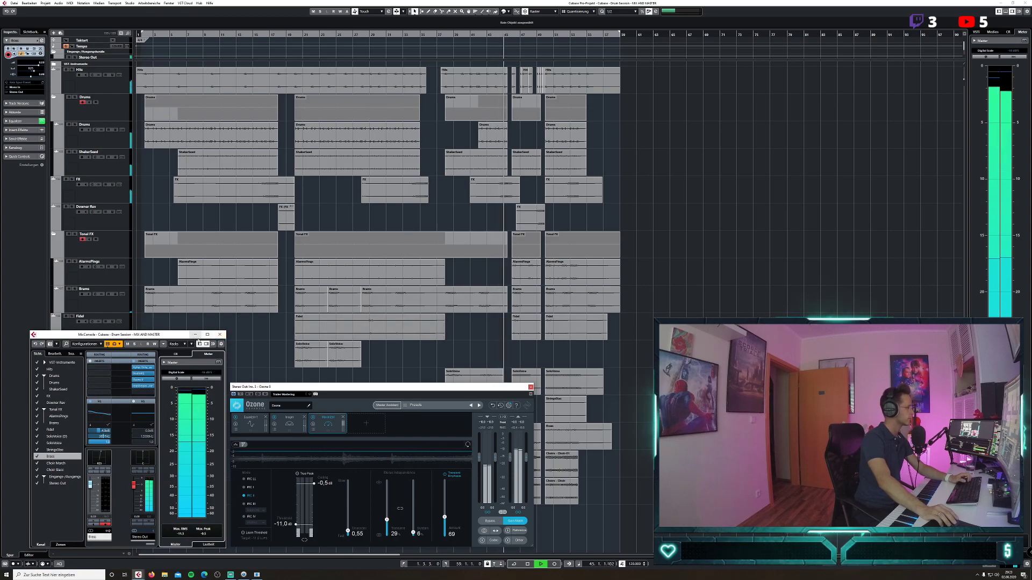
pyautogui.click(219, 335)
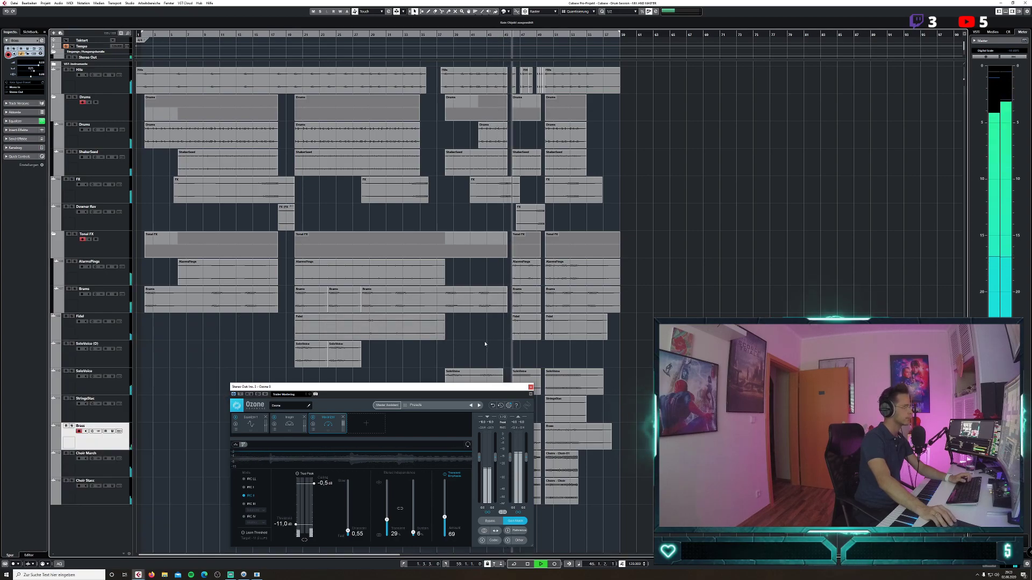
# Move the Ozone window up, adjust the fader in the string track's channel settings and close them.
pyautogui.moveTo(451, 388); pyautogui.dragTo(424, 83)
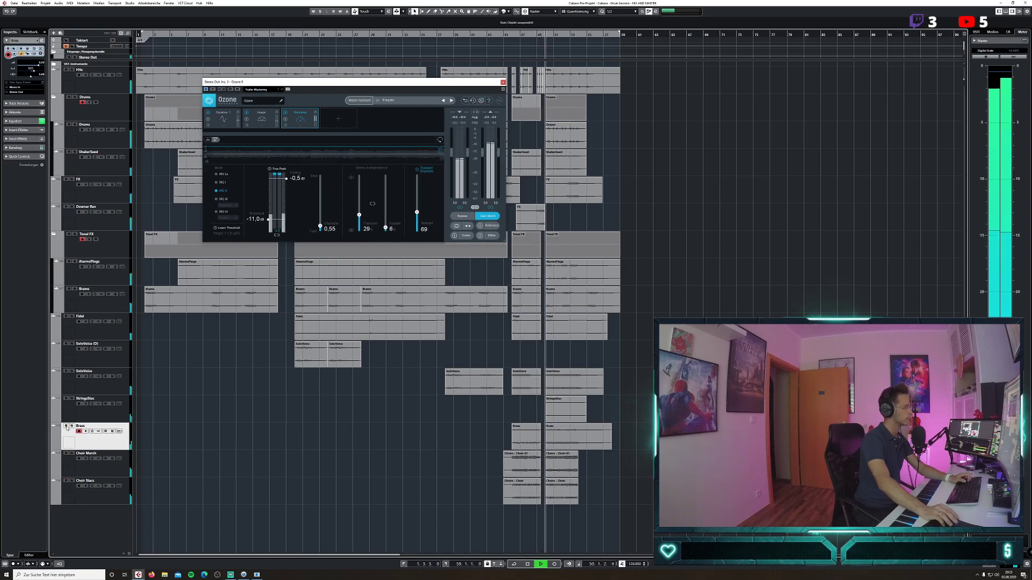
pyautogui.click(92, 404)
pyautogui.moveTo(428, 308); pyautogui.dragTo(429, 307)
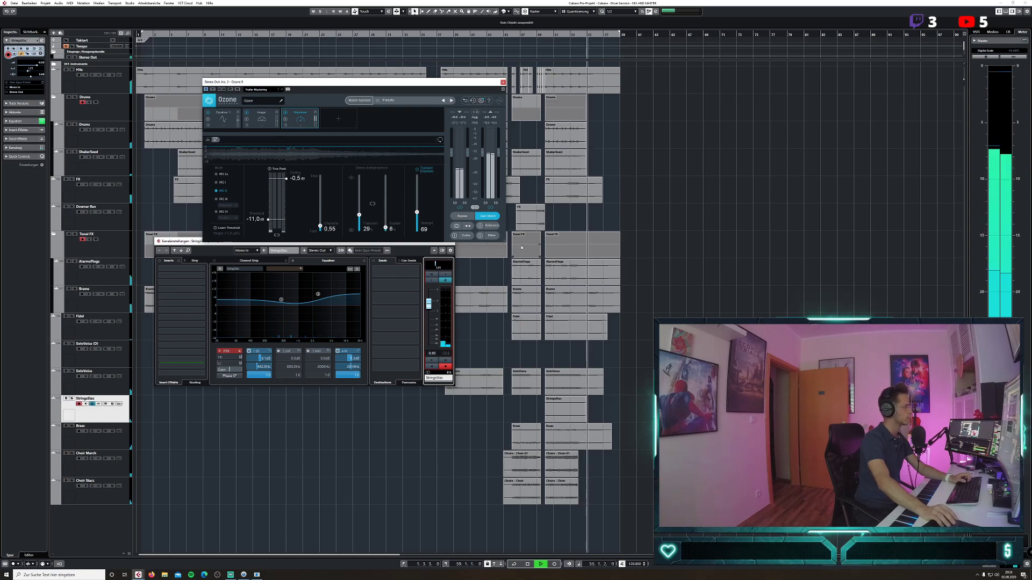
pyautogui.moveTo(182, 243); pyautogui.dragTo(190, 258)
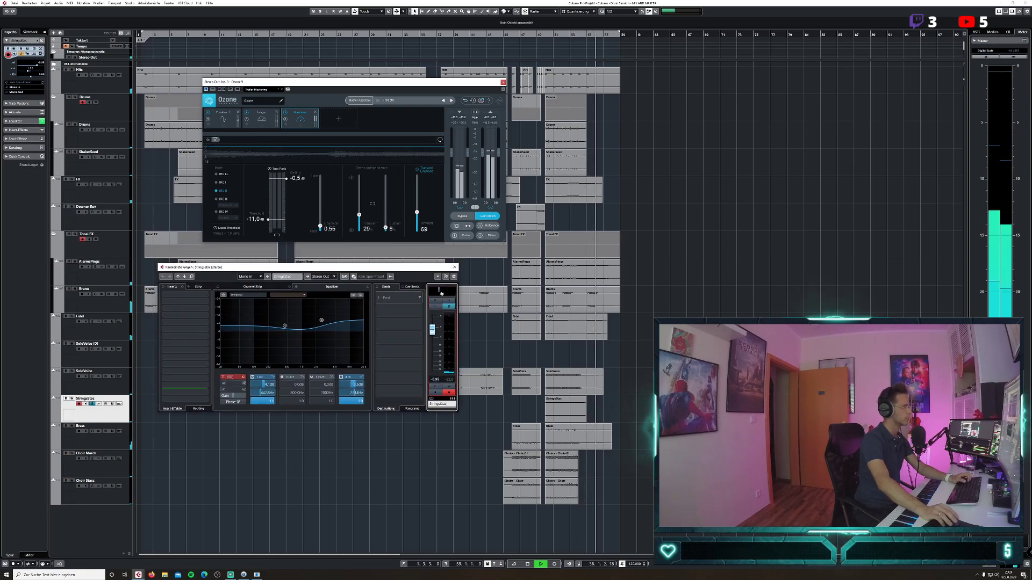
pyautogui.press('e')
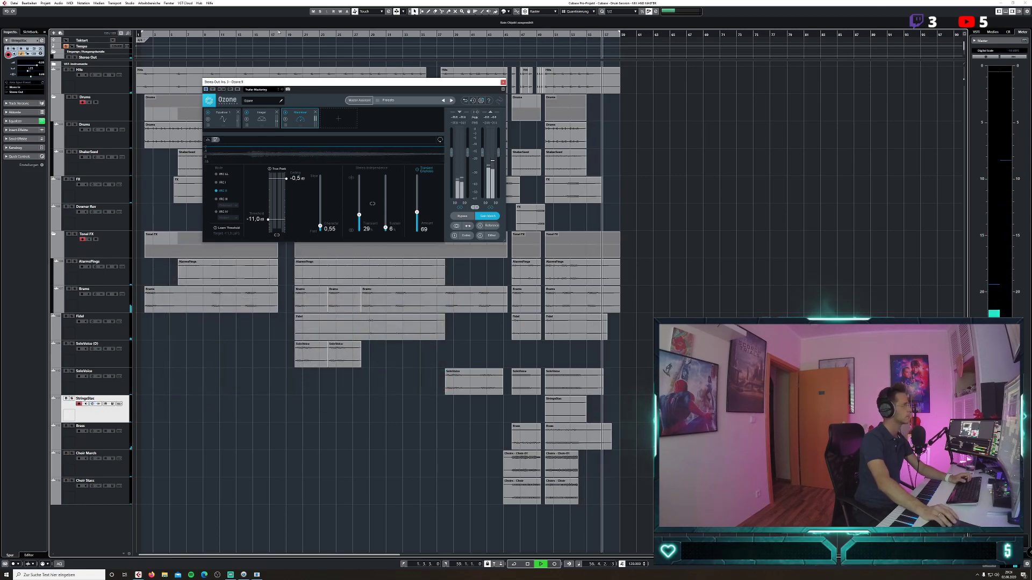
# Reopen the MixConsole and place it below the Ozone window.
pyautogui.click(130, 3)
pyautogui.click(144, 8)
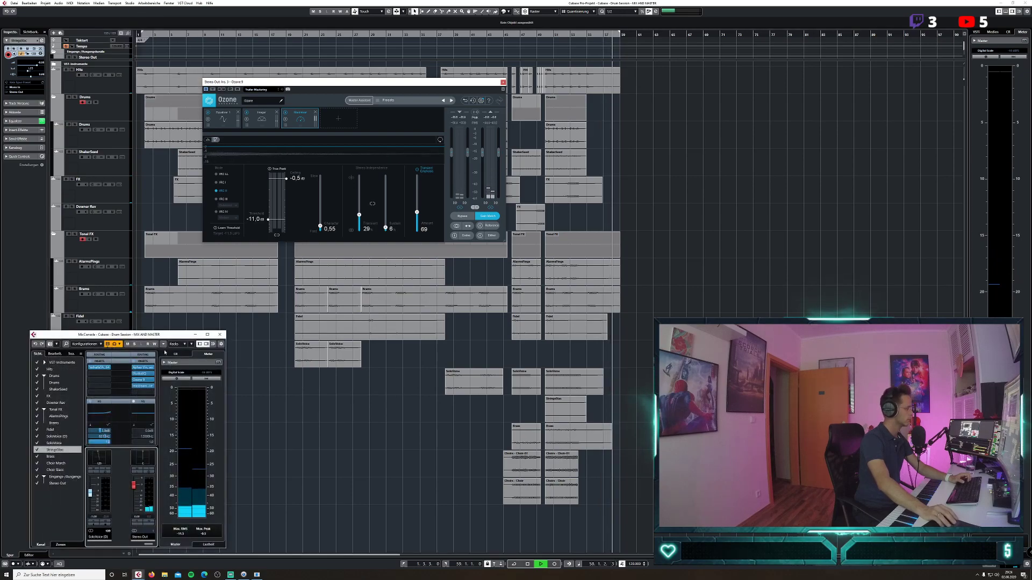
pyautogui.moveTo(161, 334); pyautogui.dragTo(267, 272)
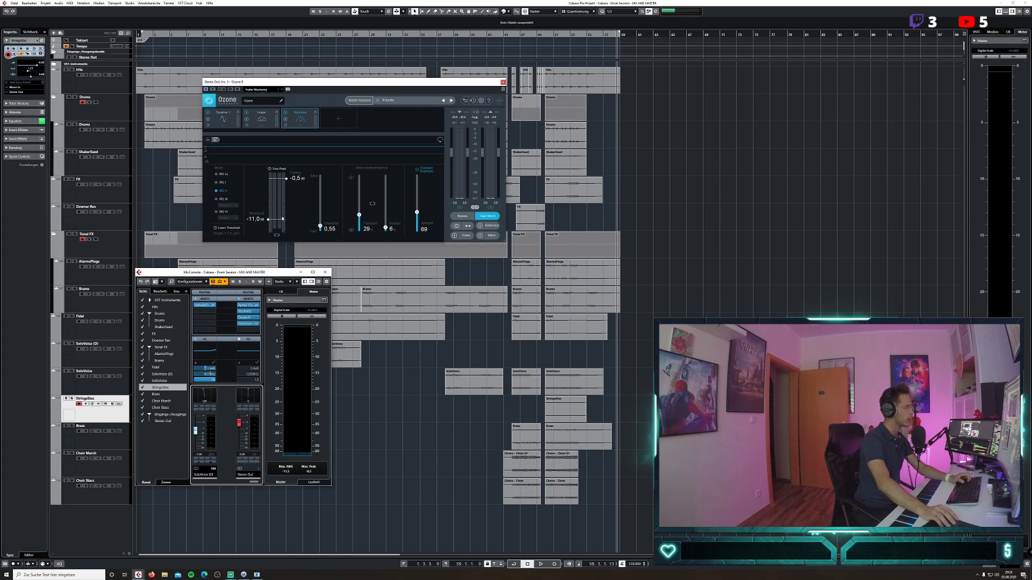
# Set the Ozone Maximizer threshold to -12.5 dB and the ceiling to 0.0 dB, and move the MixConsole further down.
pyautogui.click(255, 220)
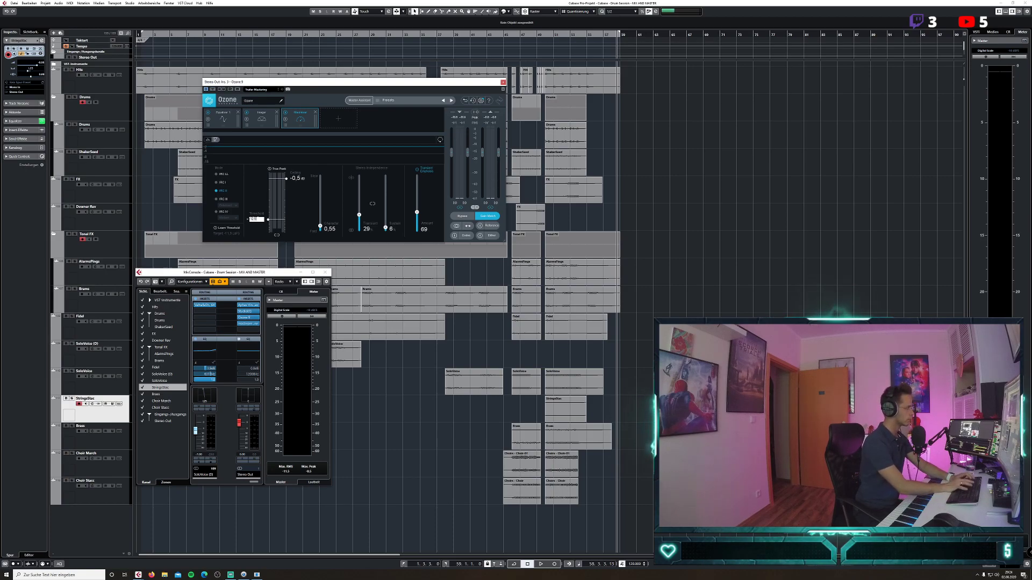
pyautogui.press('Return')
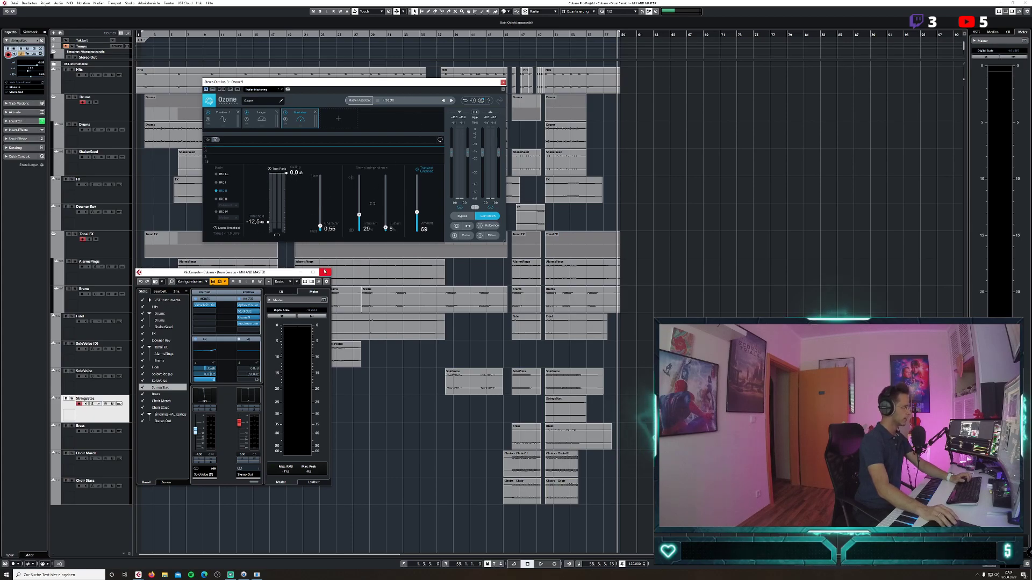
pyautogui.moveTo(274, 274); pyautogui.dragTo(285, 337)
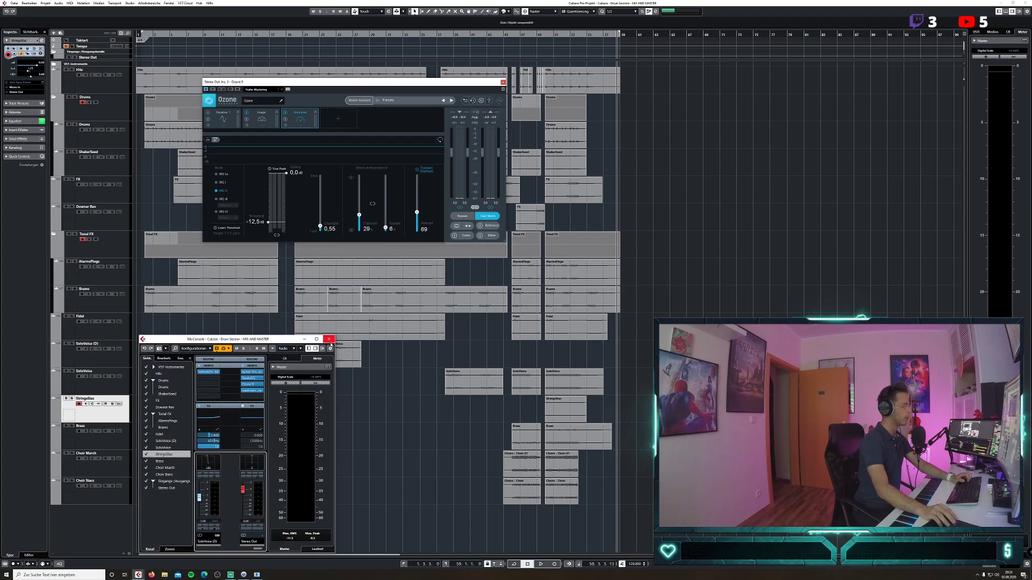
# Play the project from the start to the end, watching the master meter and resetting its maximum readings, and stop playback.
pyautogui.press('KP_1')
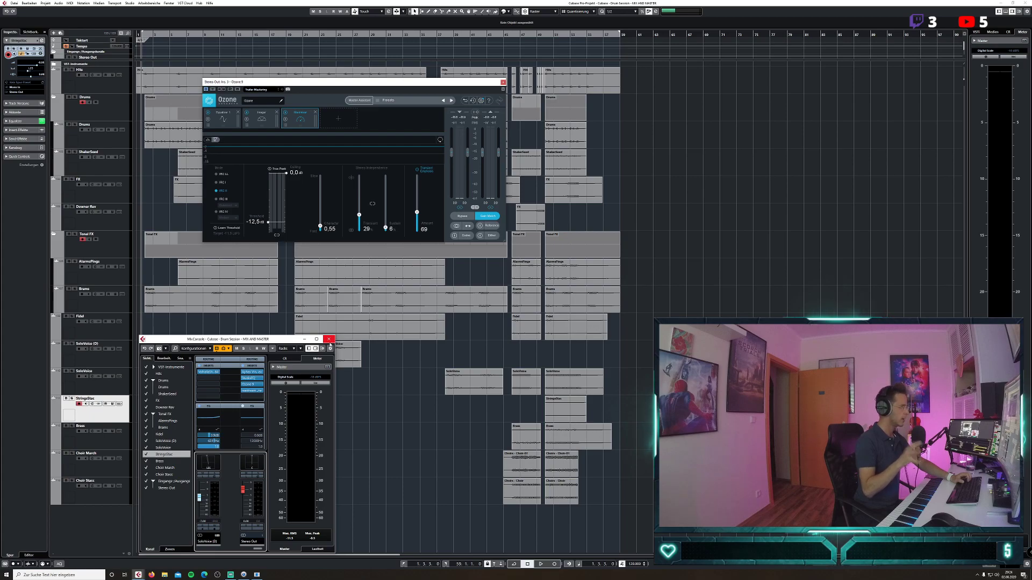
pyautogui.press('space')
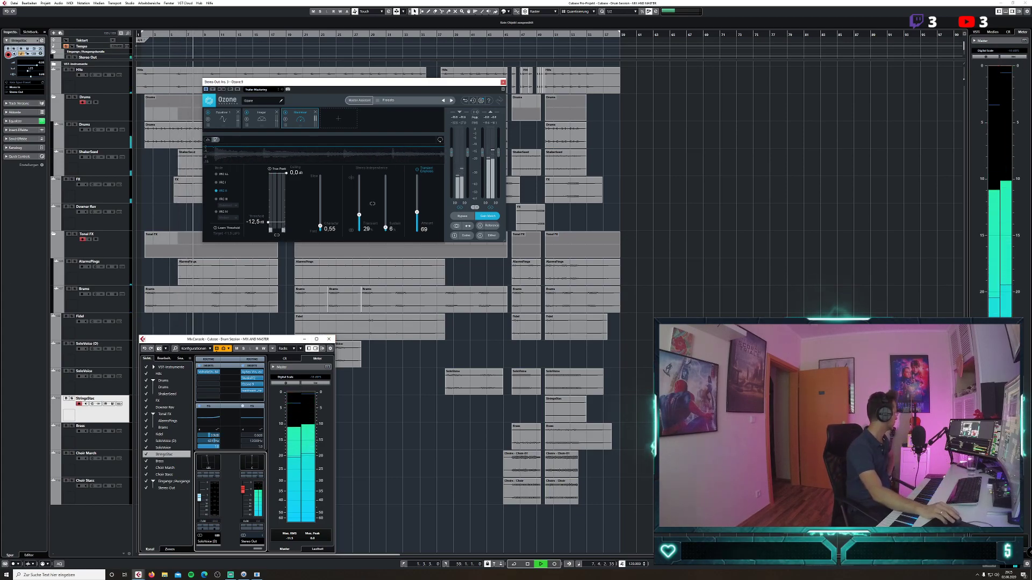
pyautogui.hotkey('alt', 'Tab')
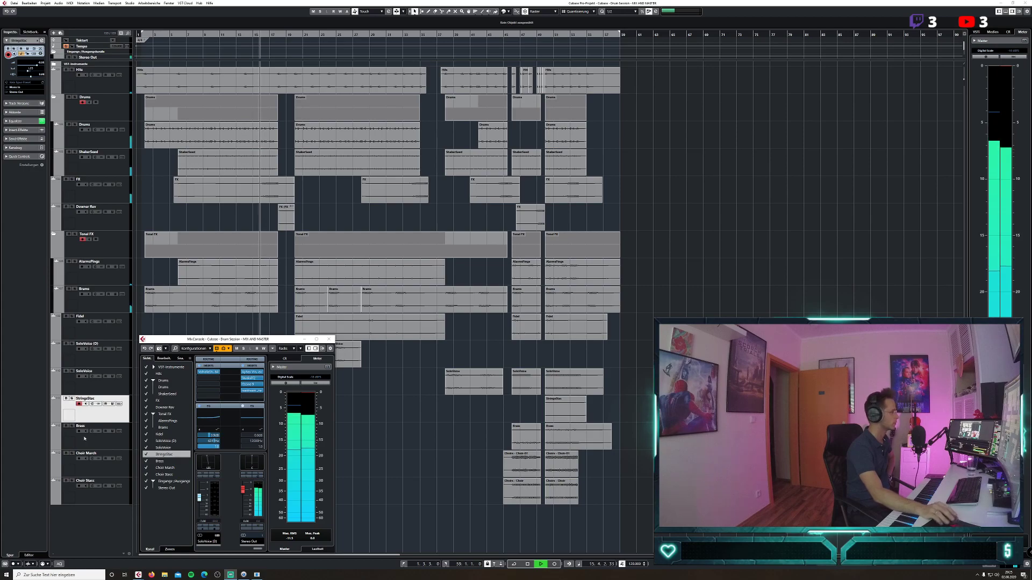
pyautogui.click(294, 539)
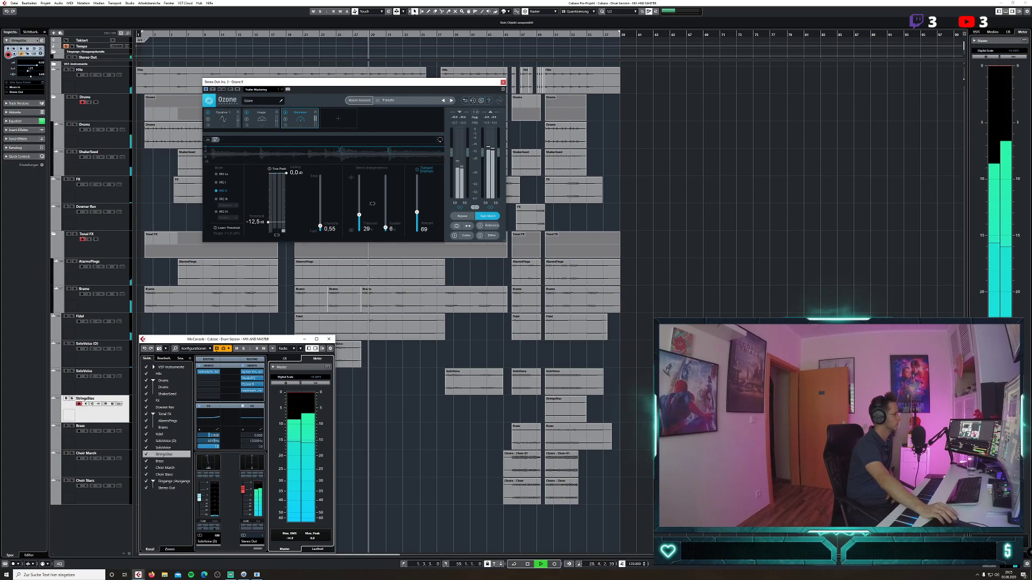
pyautogui.hotkey('alt', 'Tab')
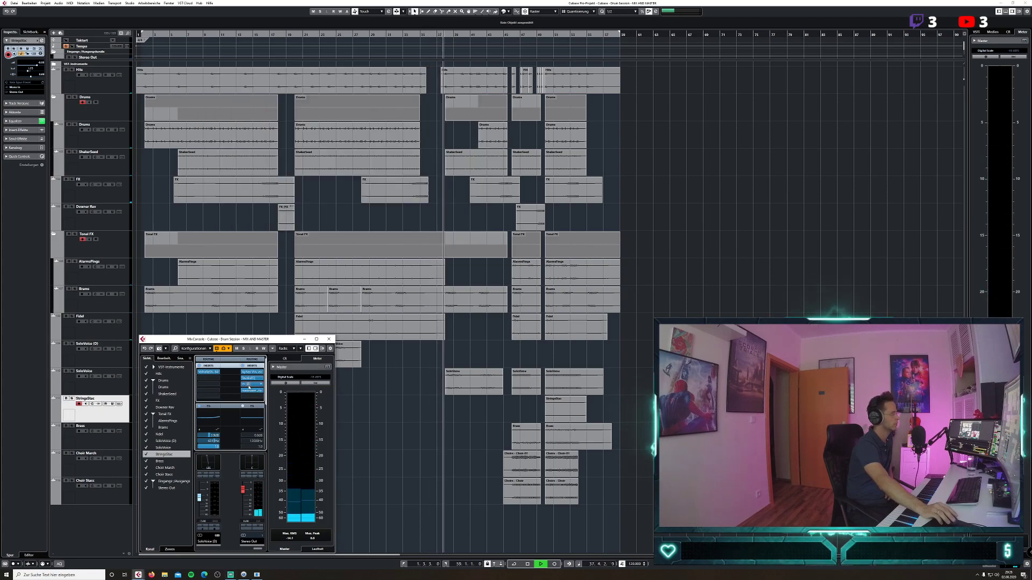
pyautogui.click(314, 387)
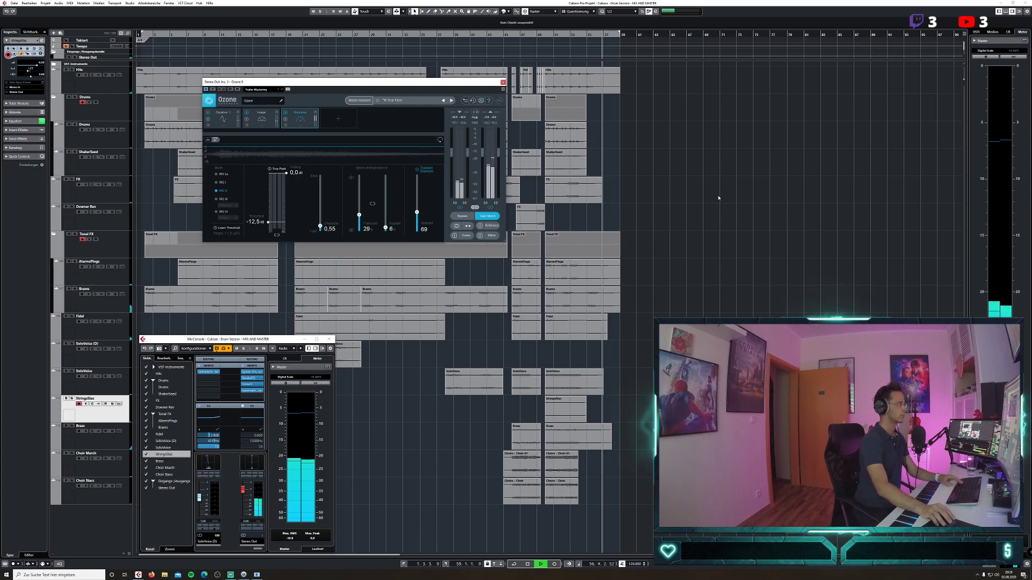
pyautogui.press('space')
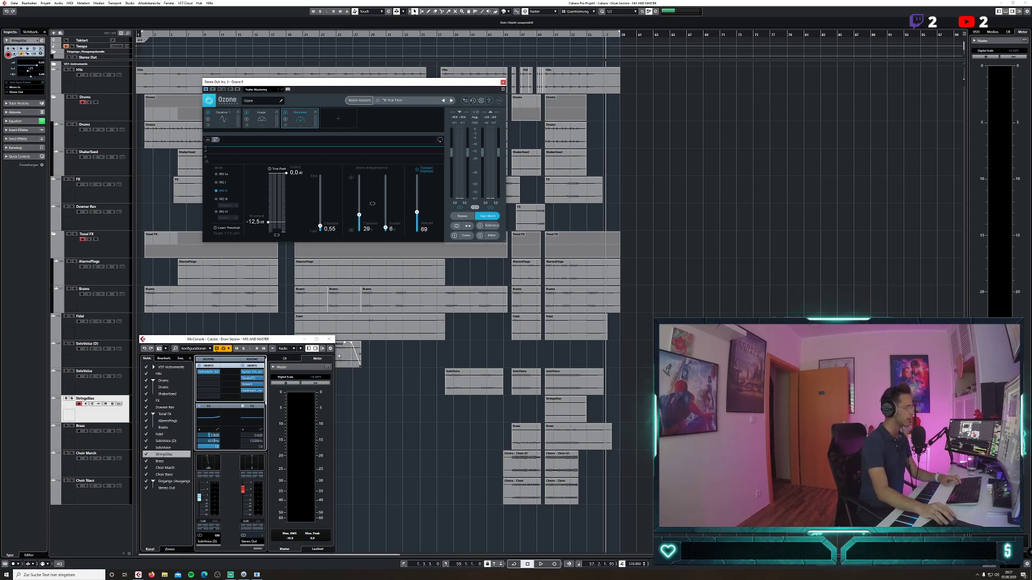
# Close the MixConsole and the Ozone window to leave the whole arrangement uncovered.
pyautogui.click(329, 340)
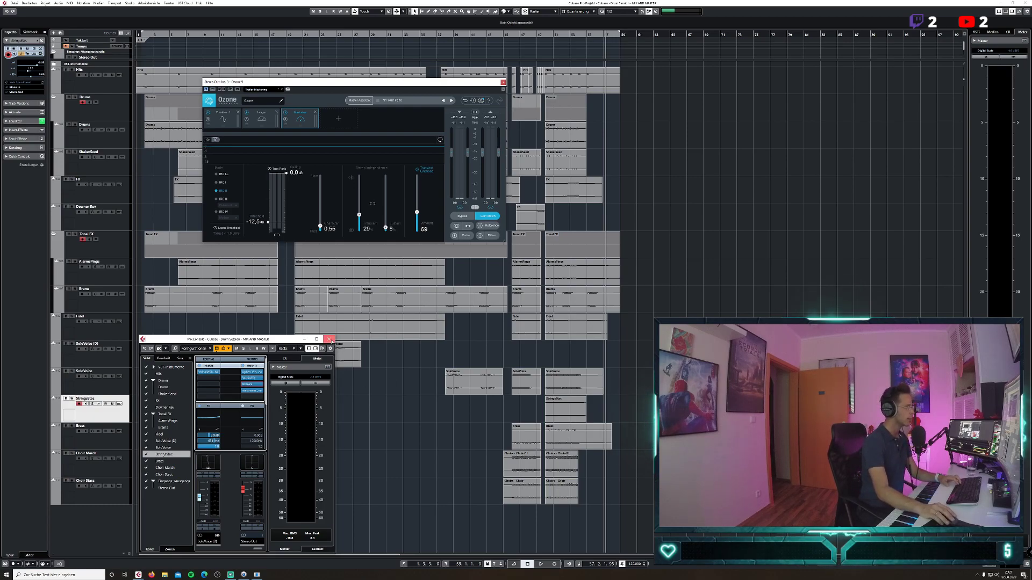
pyautogui.click(503, 82)
pyautogui.press('space')
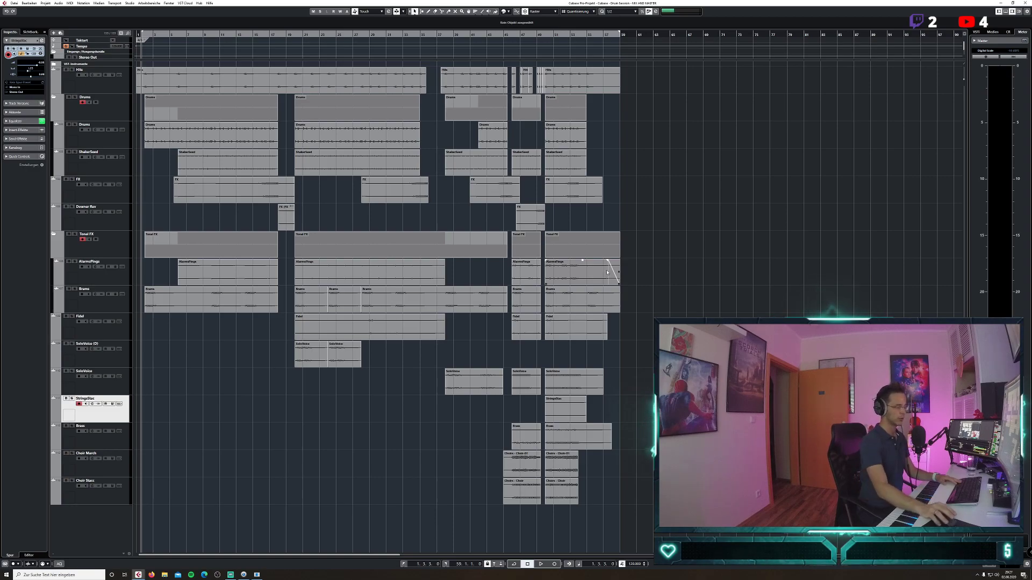
# Trim the start of the first event on the Hits track to beat 4 of bar 1.
pyautogui.press('h')
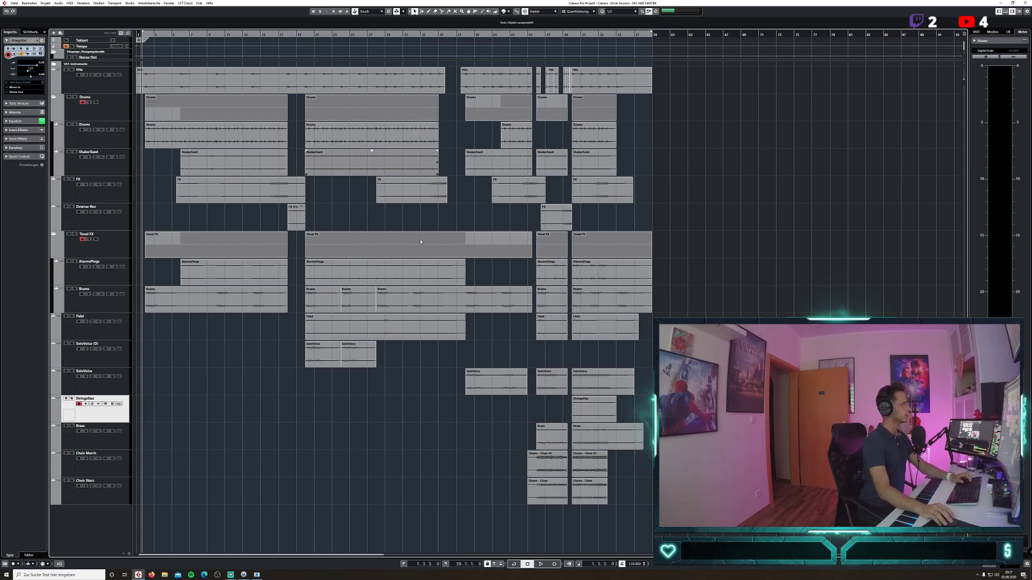
pyautogui.press('h')
pyautogui.press('h')
pyautogui.press('h')
pyautogui.press('h')
pyautogui.press('h')
pyautogui.press('h')
pyautogui.press('h')
pyautogui.press('h')
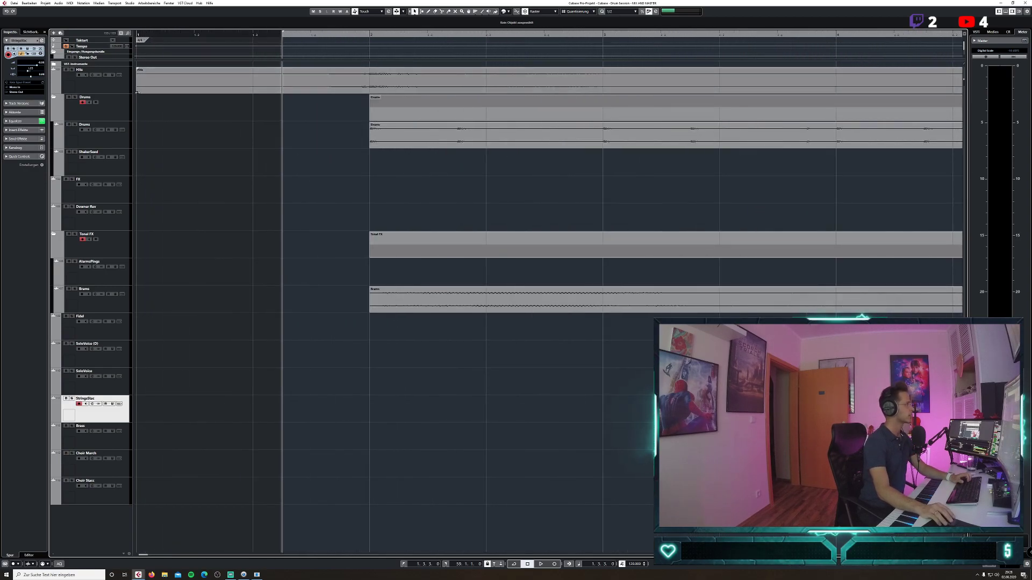
pyautogui.moveTo(138, 92); pyautogui.dragTo(316, 88)
# Change the grid resolution and add a short fade-in to the start of the trimmed Hits event.
pyautogui.click(633, 13)
pyautogui.click(627, 36)
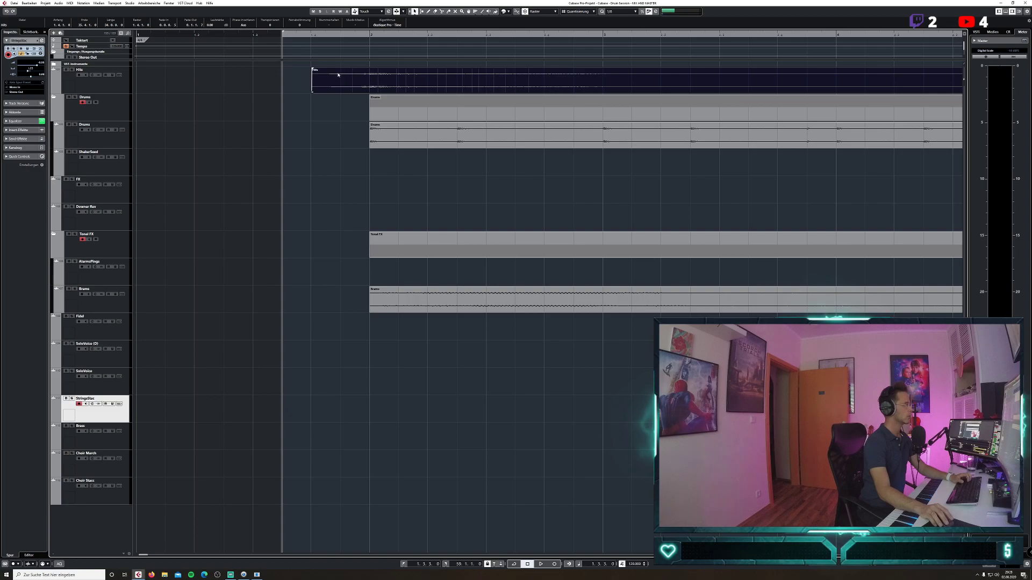
pyautogui.moveTo(328, 70); pyautogui.dragTo(333, 70)
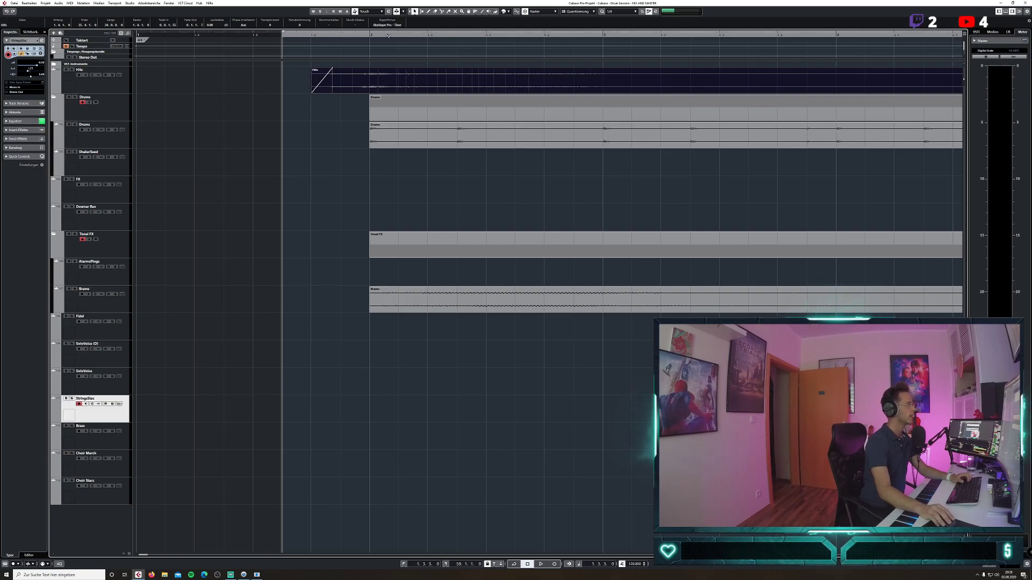
# Switch the time display format to seconds (Sekunden) and place the project cursor at 0:00:01.000.
pyautogui.click(578, 566)
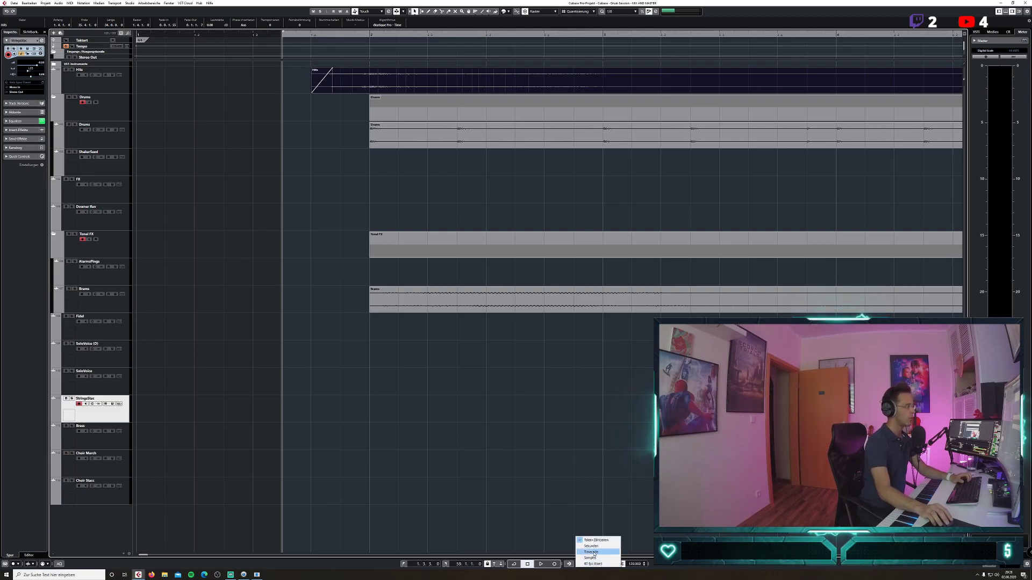
pyautogui.click(586, 546)
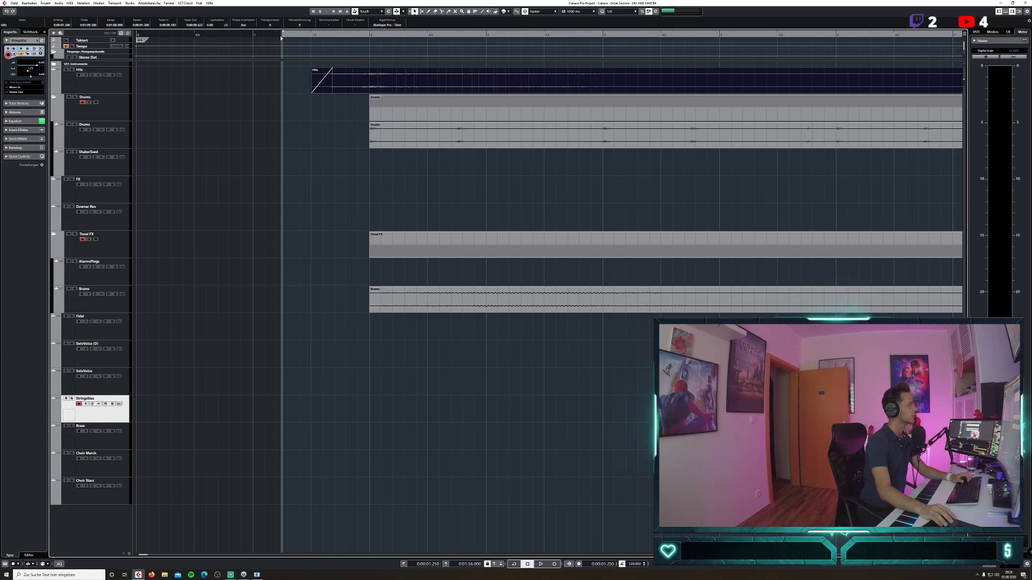
pyautogui.click(282, 36)
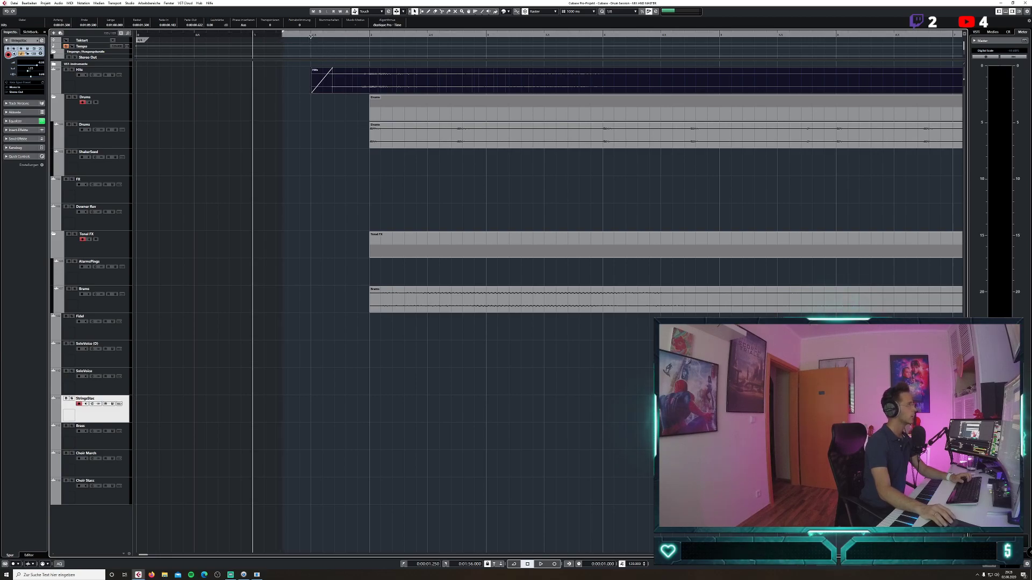
# Examine the gap between the start of the export range and the fade-in of the first Hits event up close.
pyautogui.click(282, 35)
pyautogui.click(283, 35)
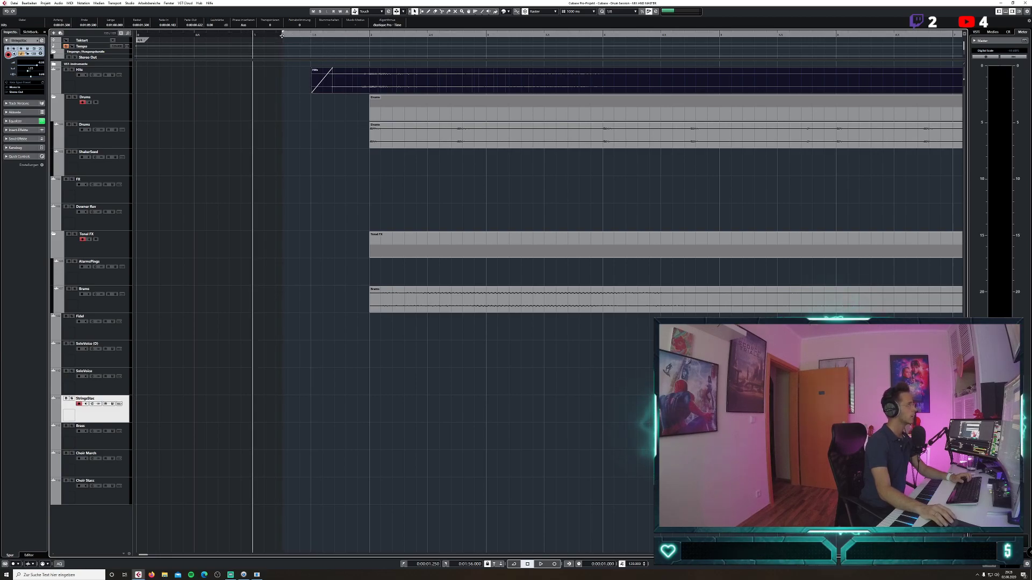
pyautogui.click(282, 35)
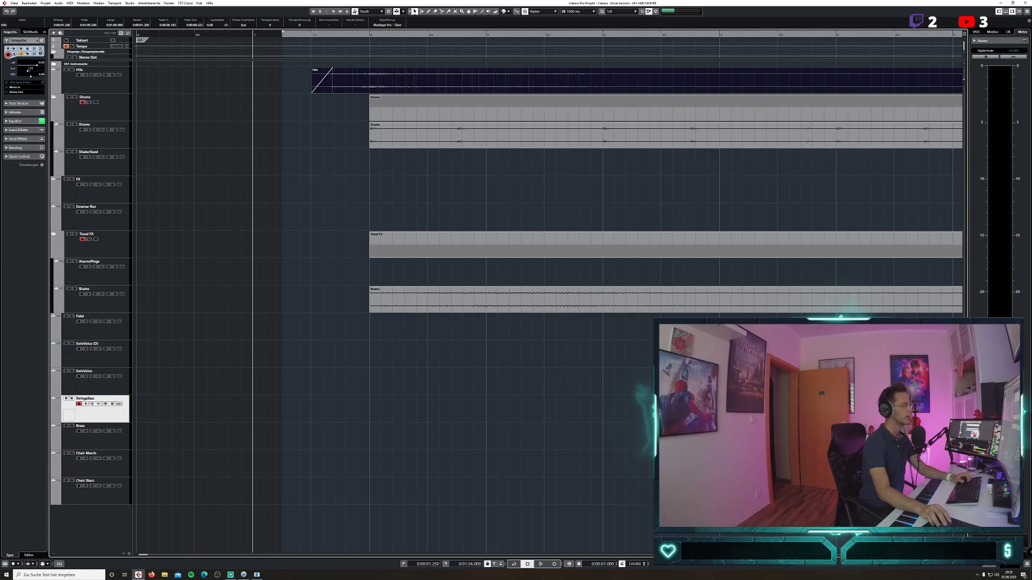
pyautogui.press('h')
pyautogui.press('h')
pyautogui.press('h')
pyautogui.press('h')
pyautogui.press('h')
pyautogui.press('h')
pyautogui.press('h')
pyautogui.press('h')
pyautogui.press('h')
pyautogui.press('h')
pyautogui.press('h')
pyautogui.press('h')
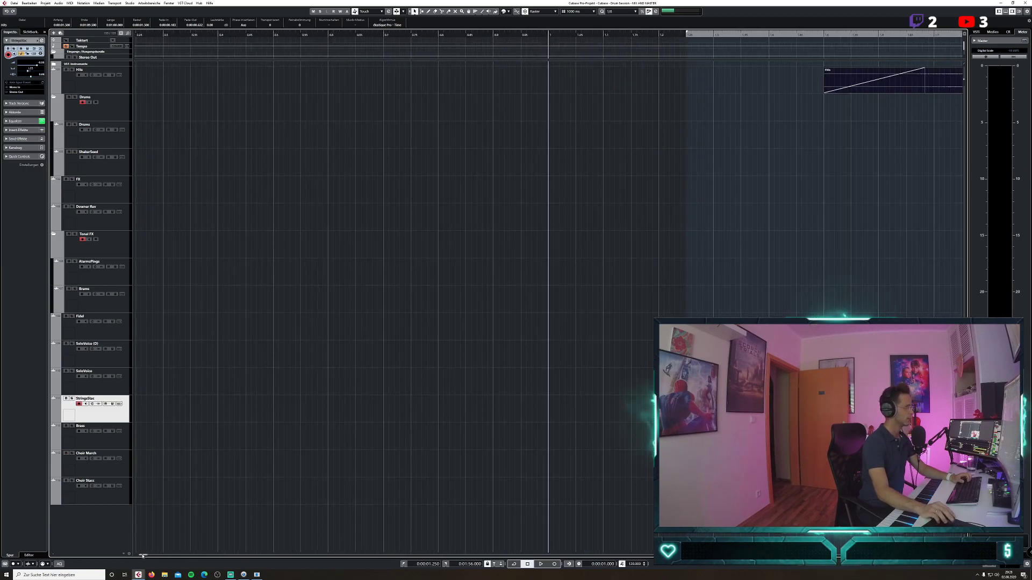
pyautogui.moveTo(142, 557); pyautogui.dragTo(143, 557)
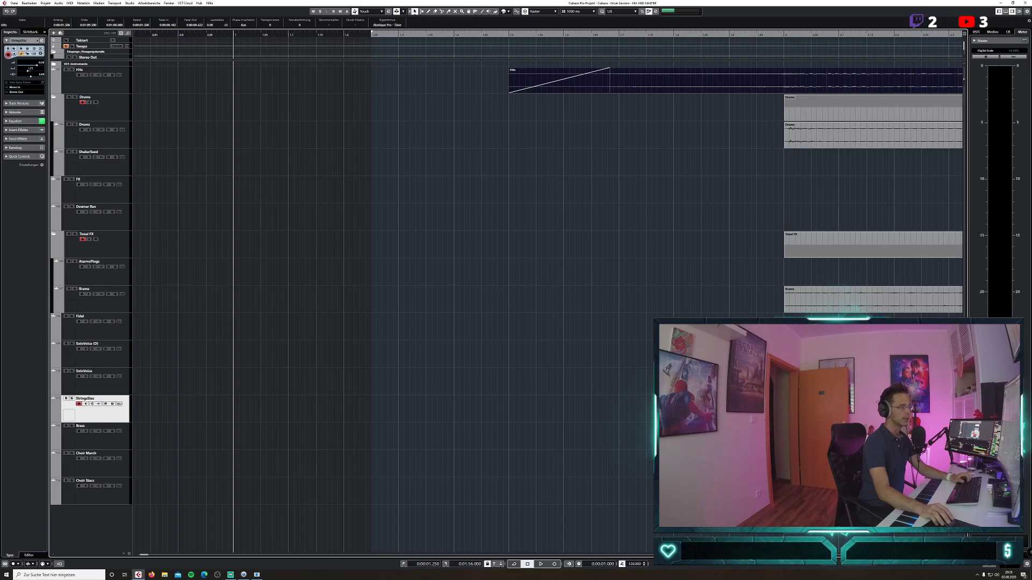
# Play back the final section of the arrangement up to the end of the export range.
pyautogui.scroll(-15, 484, 269)
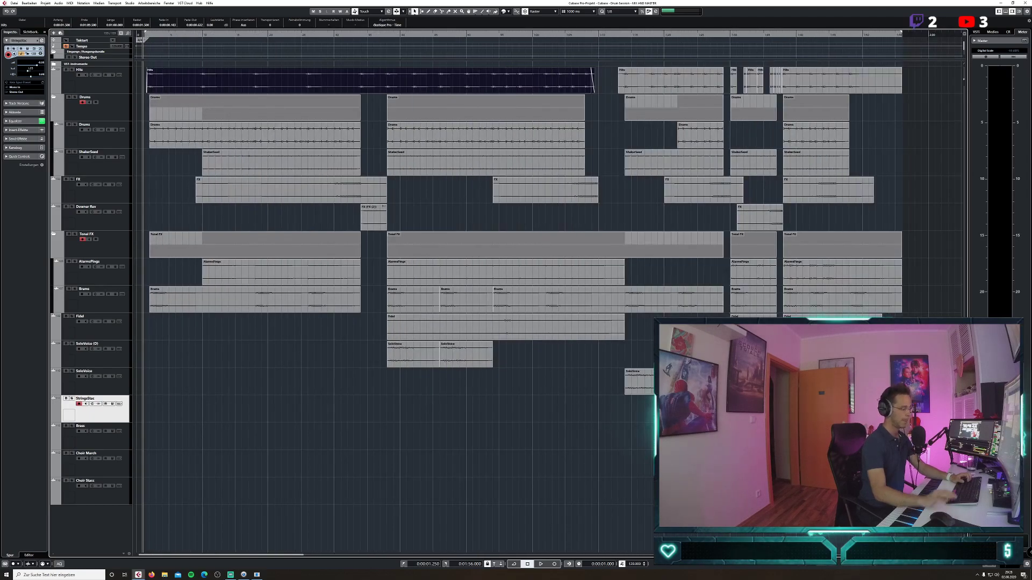
pyautogui.hscroll(5, 508, 379)
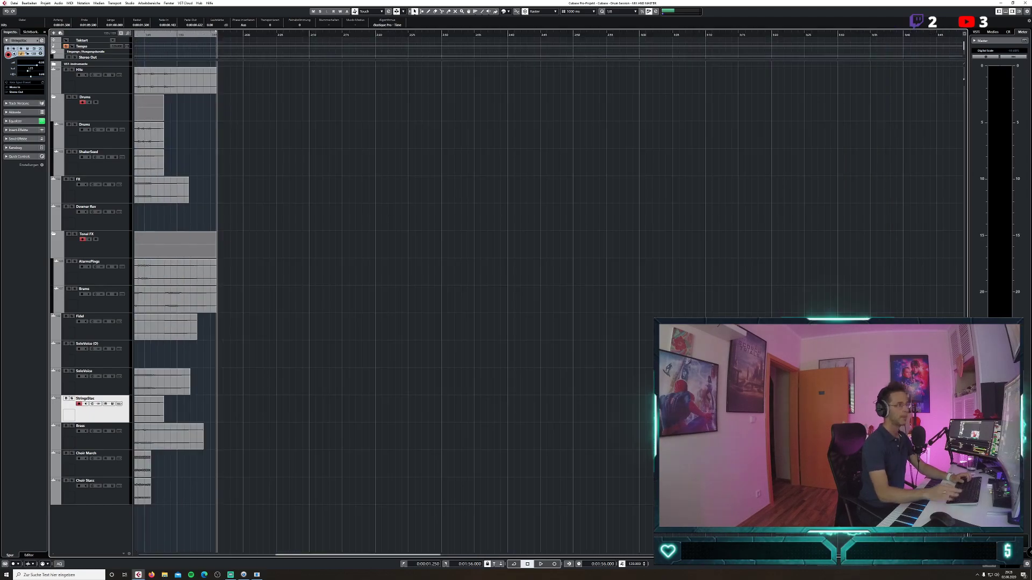
pyautogui.click(166, 43)
pyautogui.press('space')
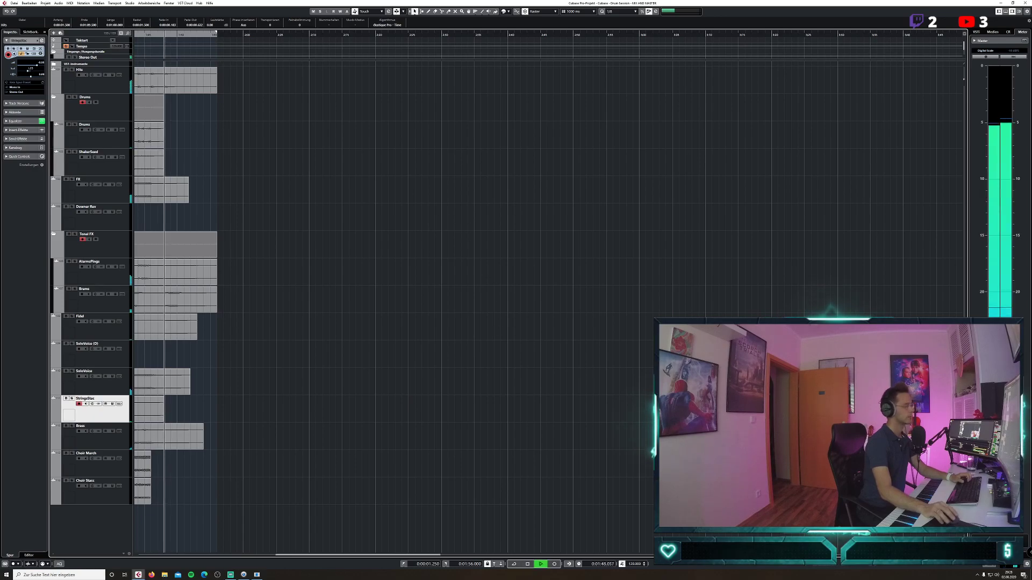
pyautogui.press('h')
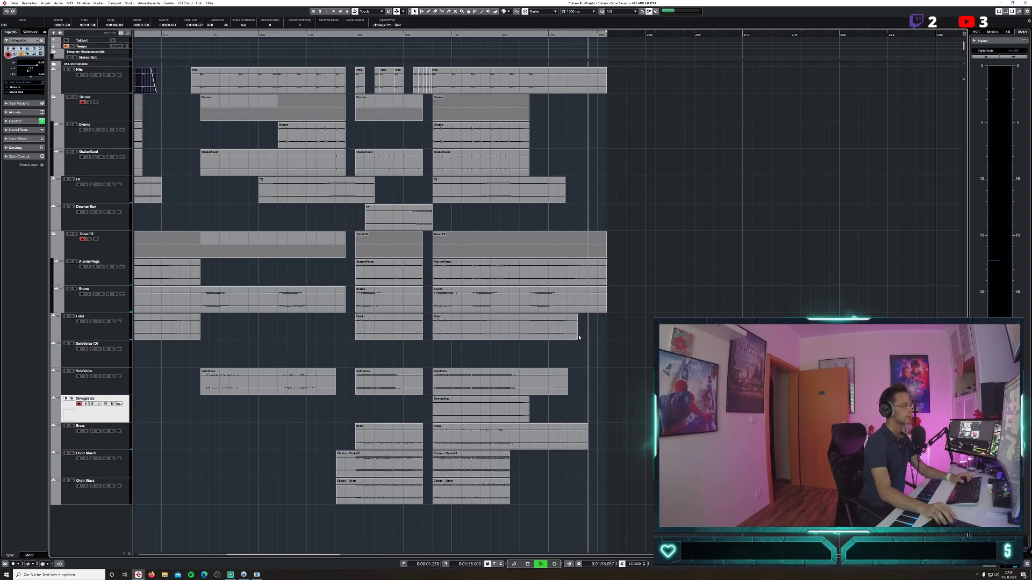
pyautogui.press('space')
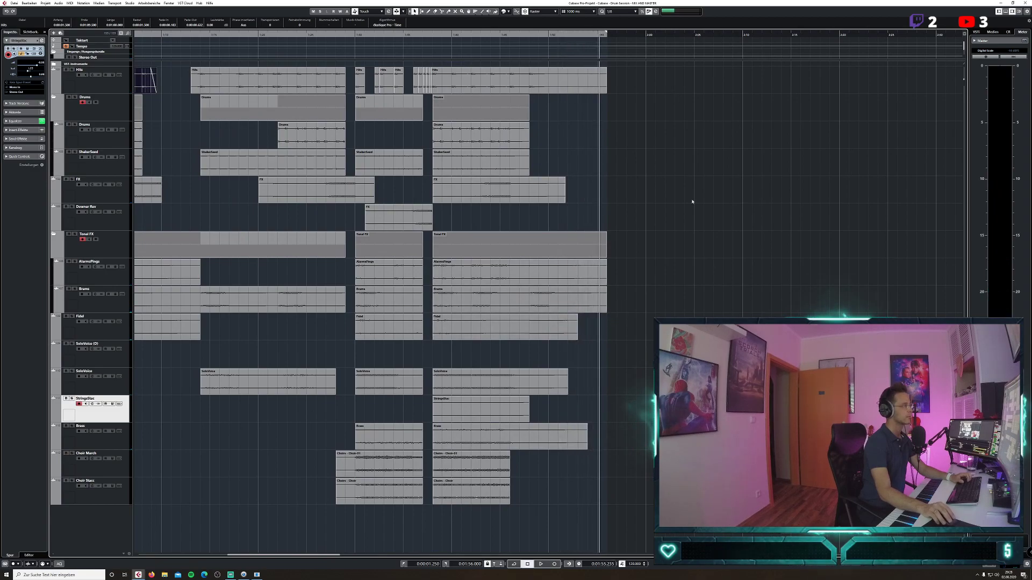
# Shorten the final Hits, Tonal FX, AlarmsPings and Brams events slightly, and add fade-outs to the last Hits and AlarmsPings events.
pyautogui.moveTo(620, 300); pyautogui.dragTo(545, 68)
pyautogui.click(589, 125)
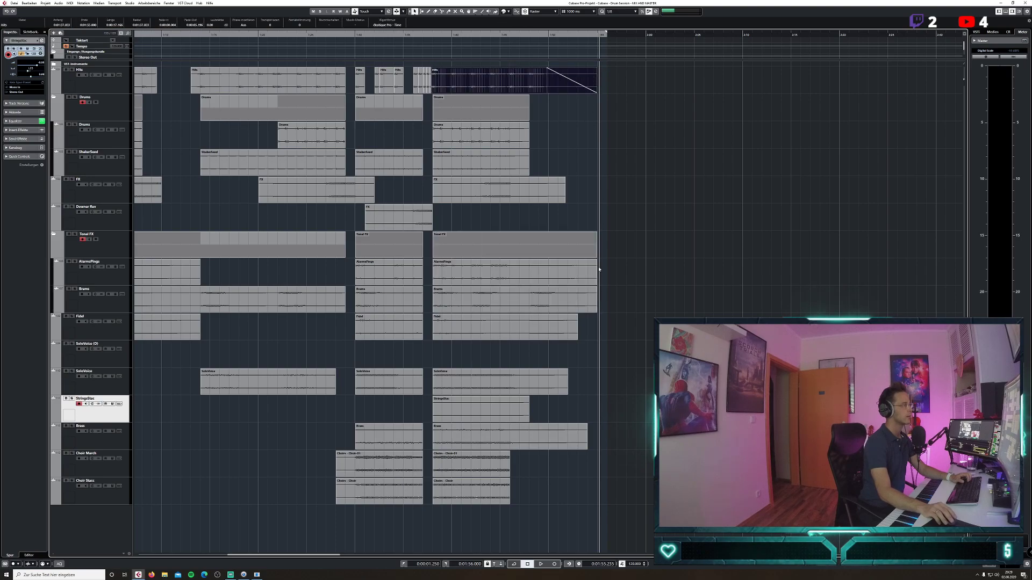
pyautogui.moveTo(569, 261); pyautogui.dragTo(567, 261)
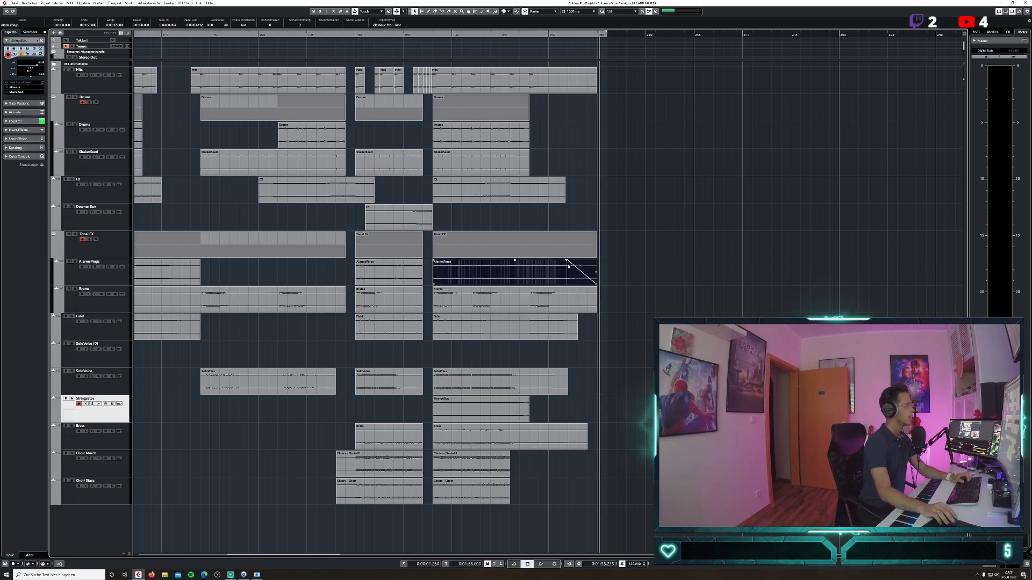
pyautogui.click(95, 295)
pyautogui.click(454, 268)
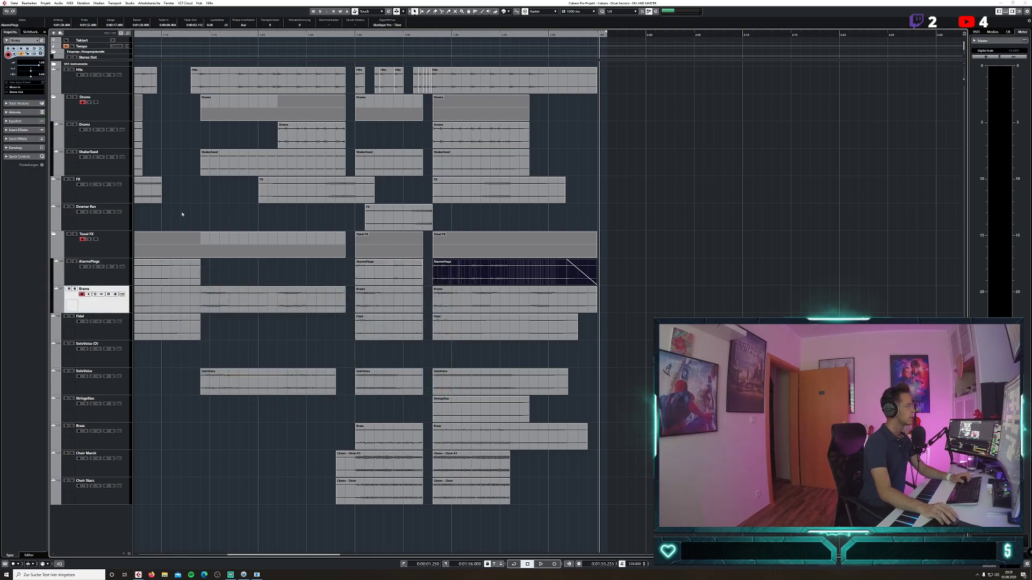
# Look over all mixer channels in the enlarged MixConsole, and close it again.
pyautogui.click(130, 3)
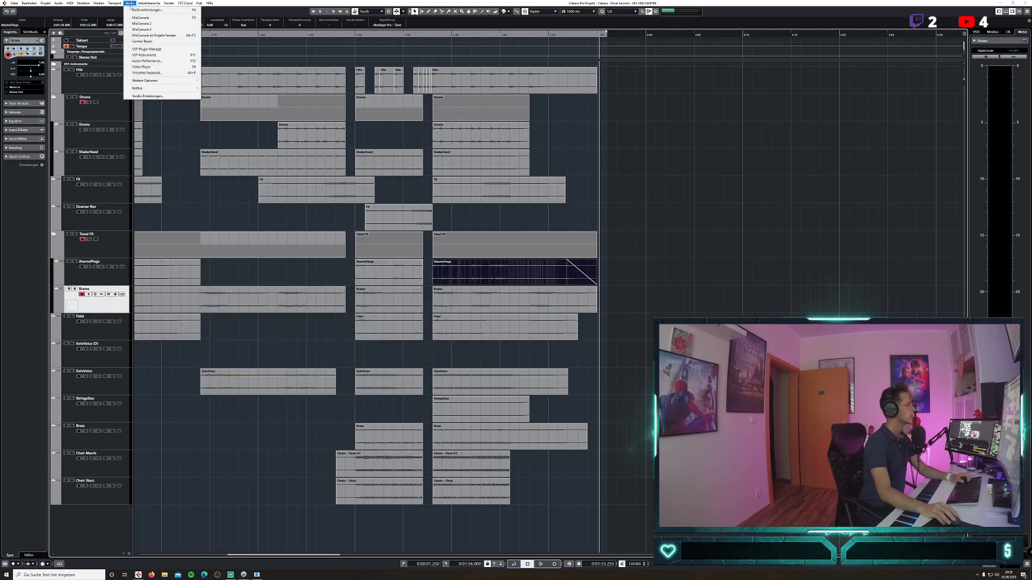
pyautogui.click(145, 9)
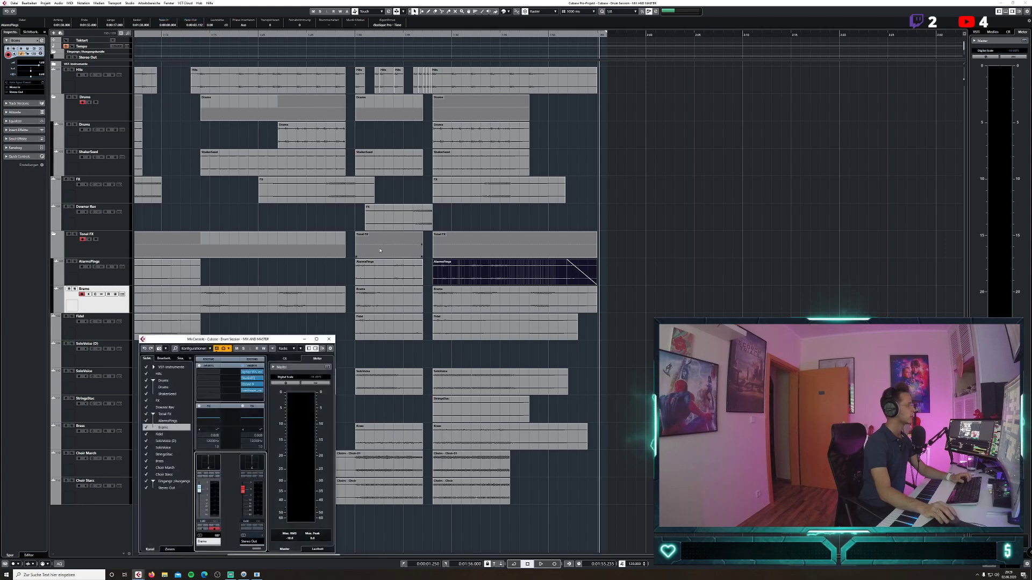
pyautogui.click(316, 340)
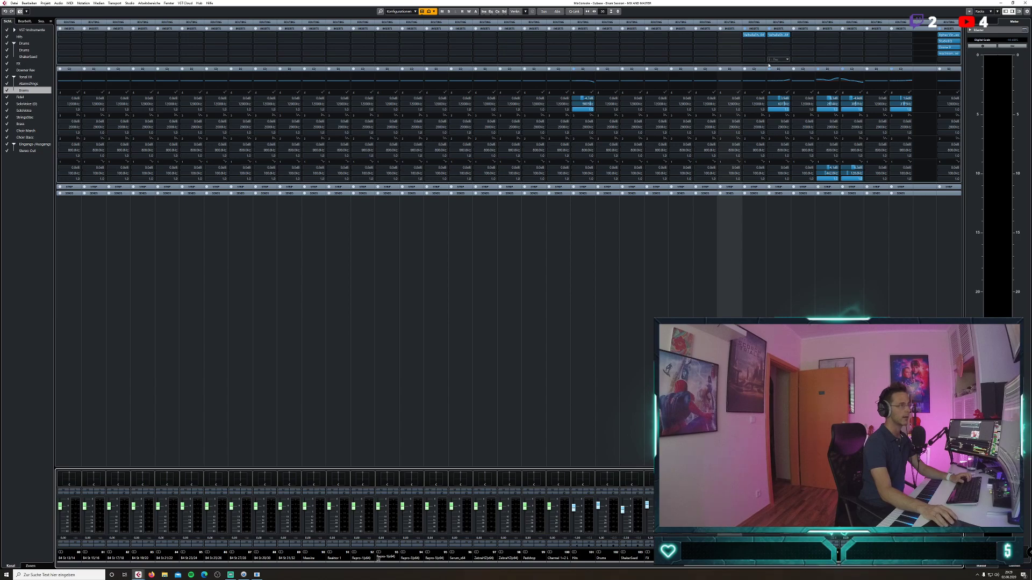
pyautogui.click(1022, 3)
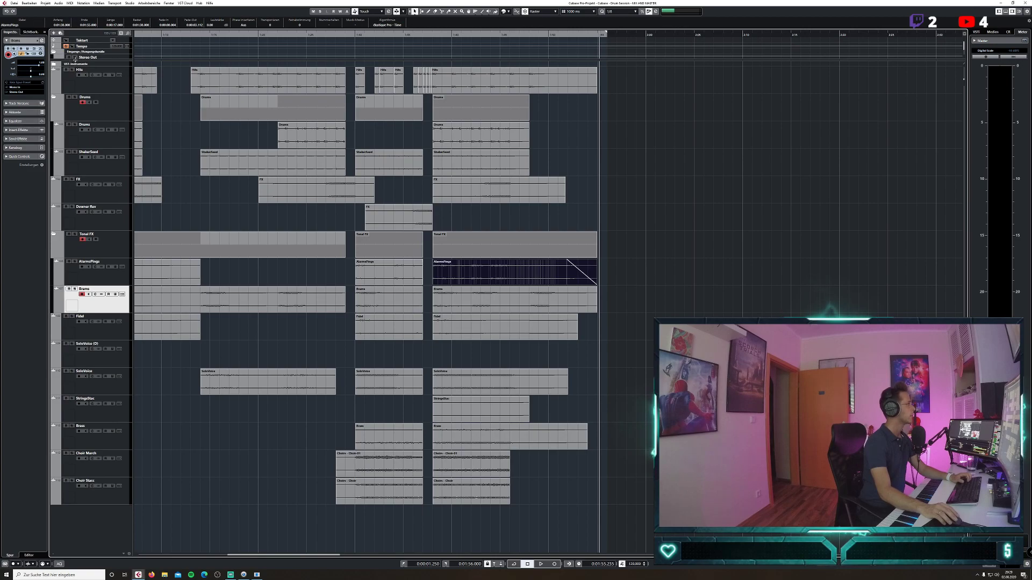
# Enlarge the Stereo Out track to expose its volume automation lane and play back the ending.
pyautogui.moveTo(75, 59); pyautogui.dragTo(82, 133)
pyautogui.click(122, 62)
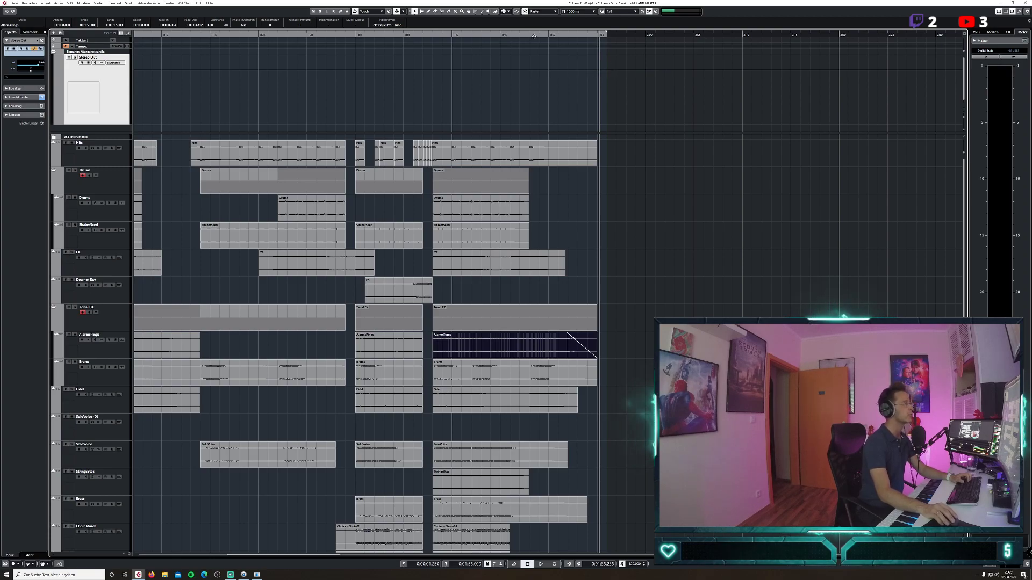
pyautogui.click(502, 35)
pyautogui.press('space')
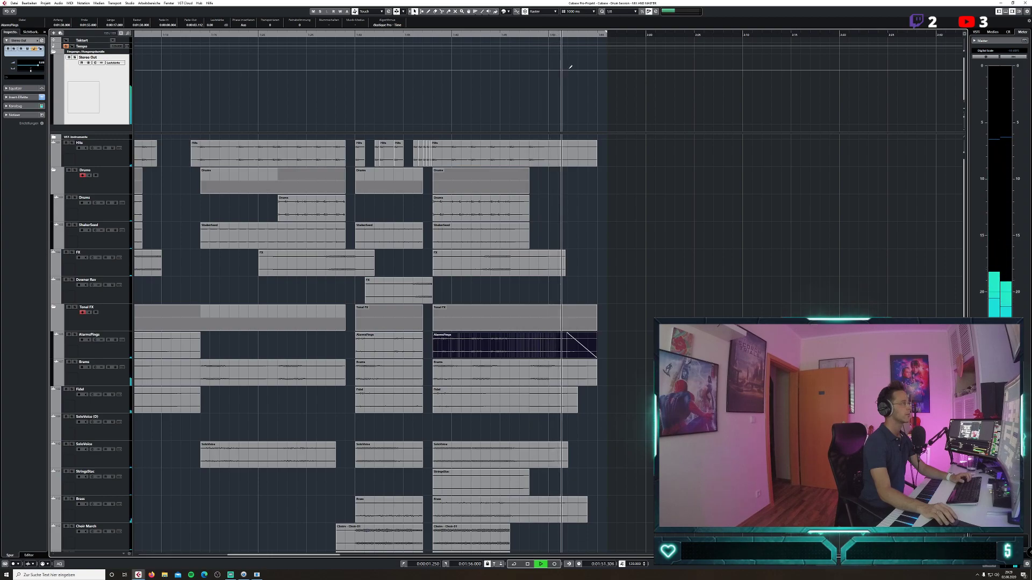
pyautogui.press('space')
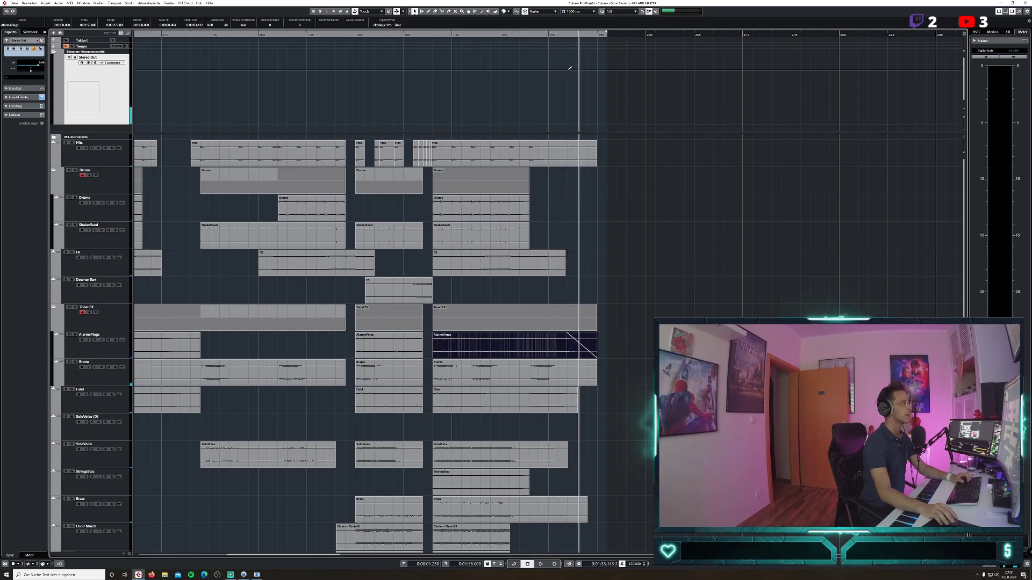
# Draw a curved volume fade-out on the Stereo Out track from about 1:52 to 1:55, and audition it.
pyautogui.click(568, 69)
pyautogui.moveTo(607, 68); pyautogui.dragTo(587, 95)
pyautogui.click(550, 35)
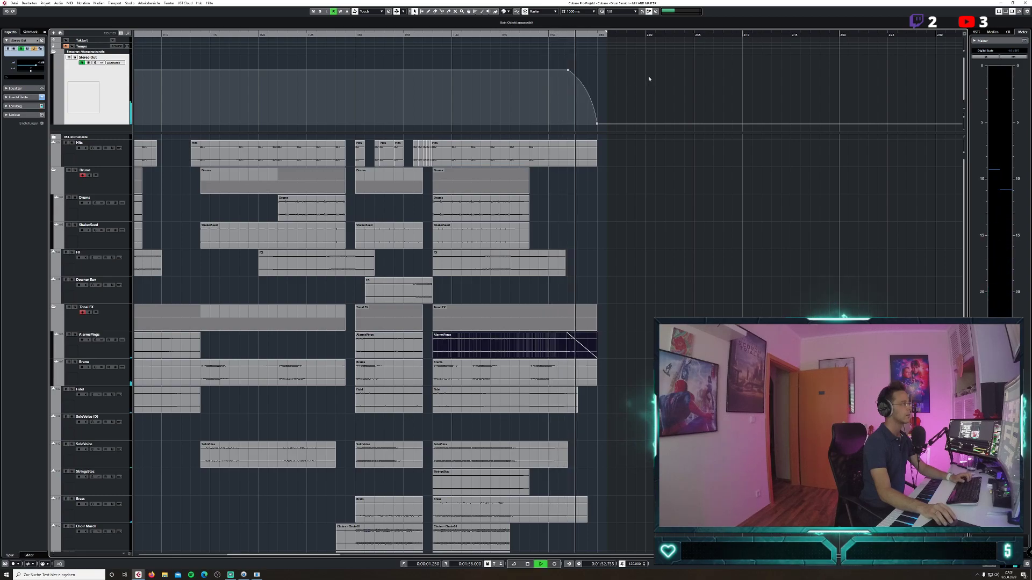
pyautogui.press('space')
# Bend the Stereo Out fade-out curve further outward so the level holds longer before dropping, and audition the ending.
pyautogui.moveTo(586, 94); pyautogui.dragTo(591, 89)
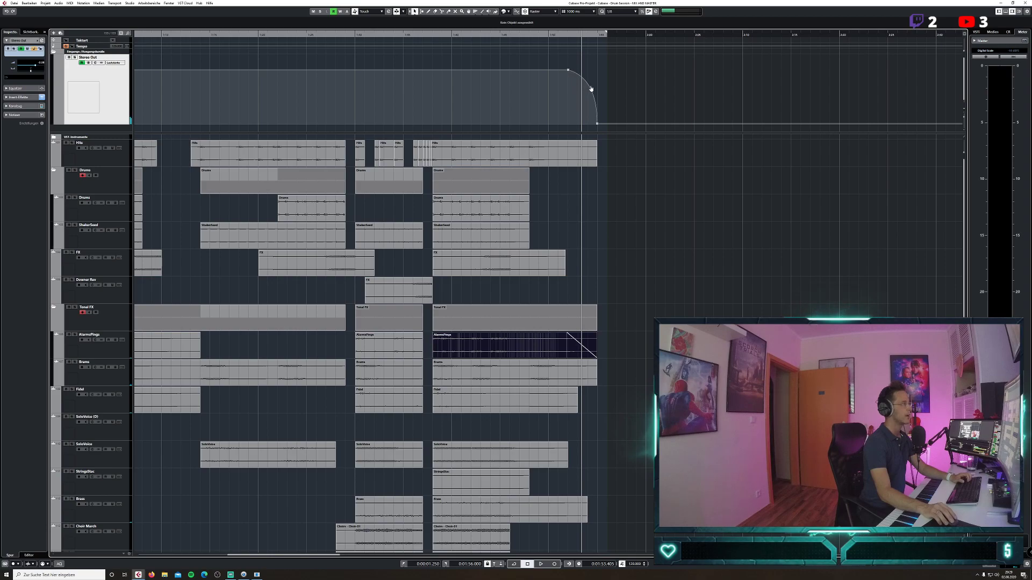
pyautogui.click(500, 36)
pyautogui.press('space')
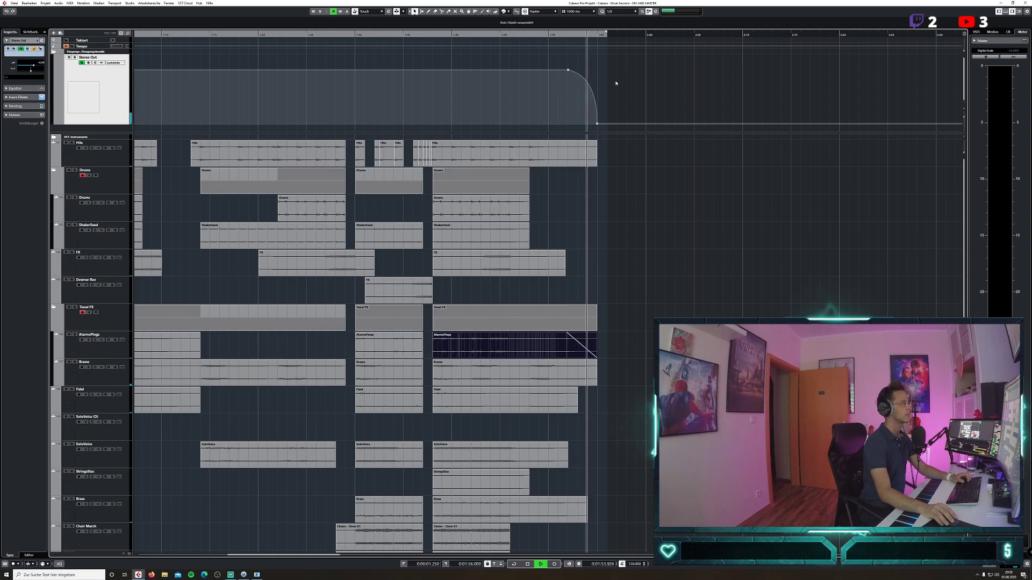
pyautogui.press('space')
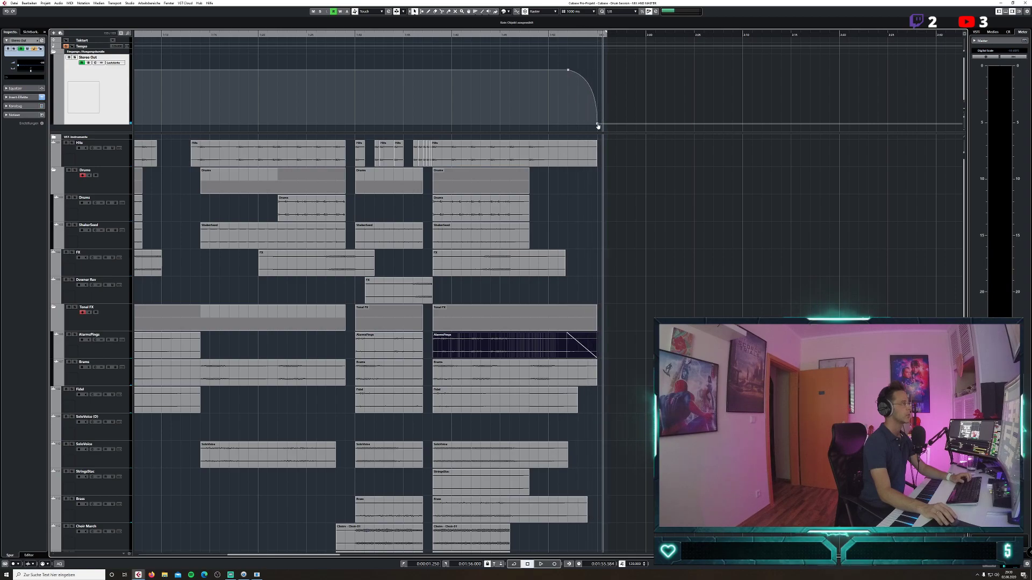
# Switch the time display to bars and beats and extend the Stereo Out fade-out's end point to just before bar 59.
pyautogui.click(597, 124)
pyautogui.moveTo(598, 126); pyautogui.dragTo(606, 124)
pyautogui.click(578, 564)
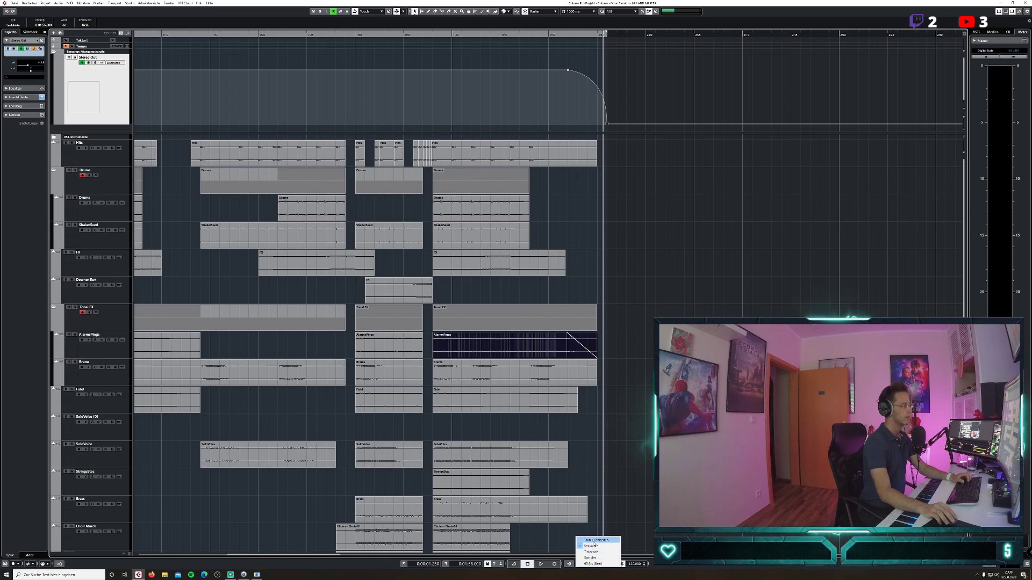
pyautogui.click(591, 537)
pyautogui.moveTo(607, 127); pyautogui.dragTo(605, 128)
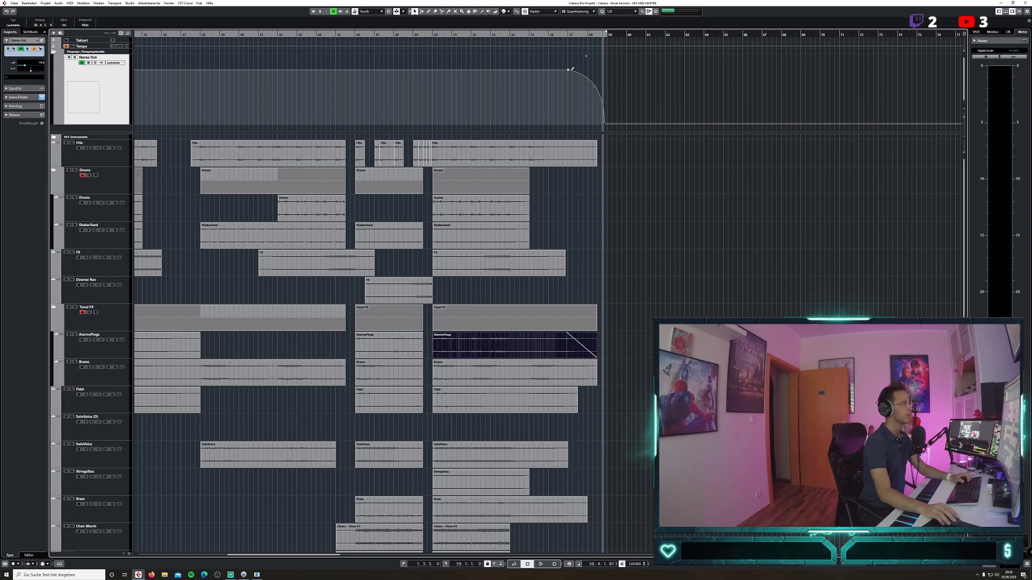
# Start the Stereo Out fade-out earlier, in about the middle of bar 56, reshape its curve, and audition the ending.
pyautogui.click(542, 41)
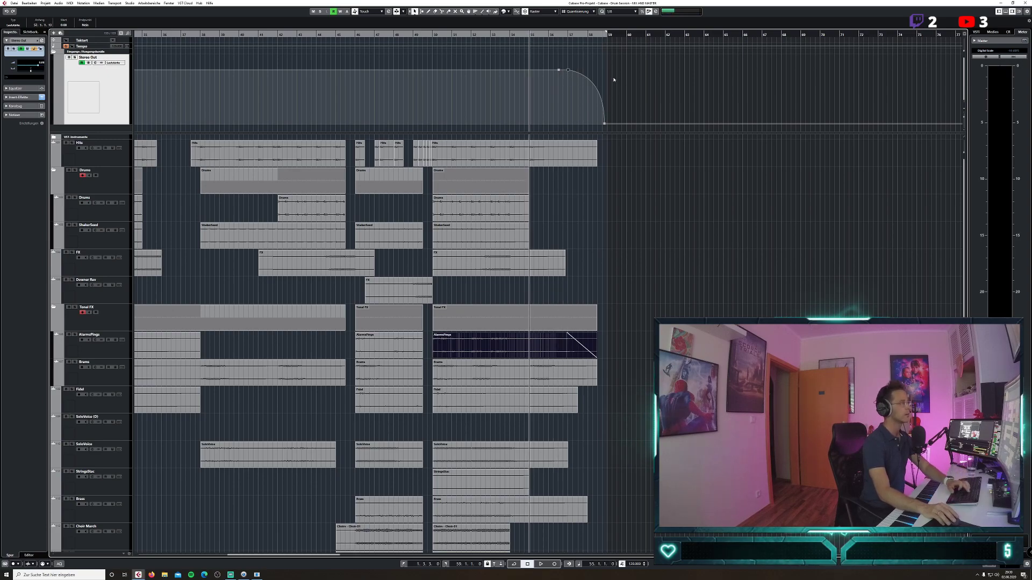
pyautogui.moveTo(581, 78); pyautogui.dragTo(587, 96)
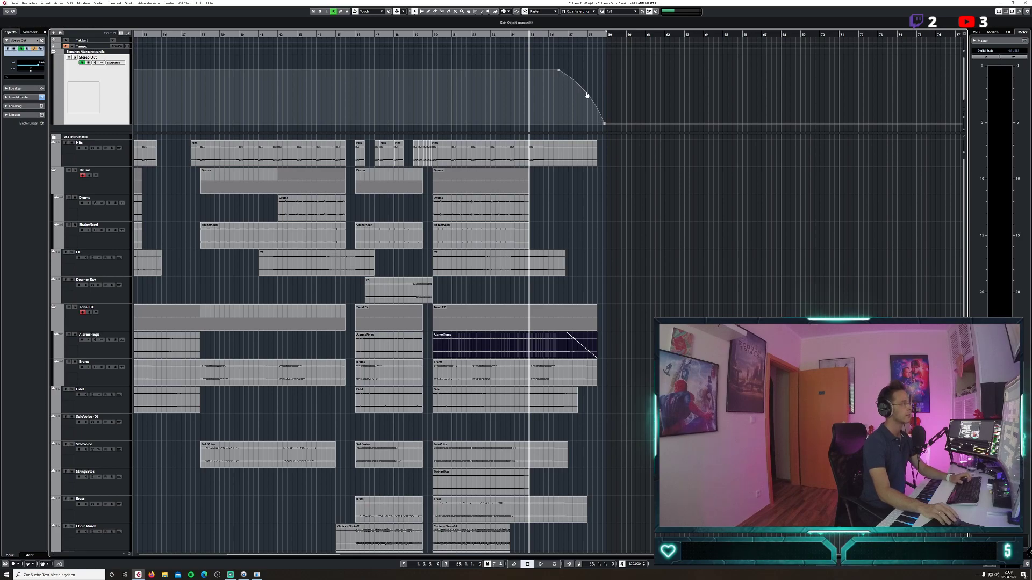
pyautogui.press('space')
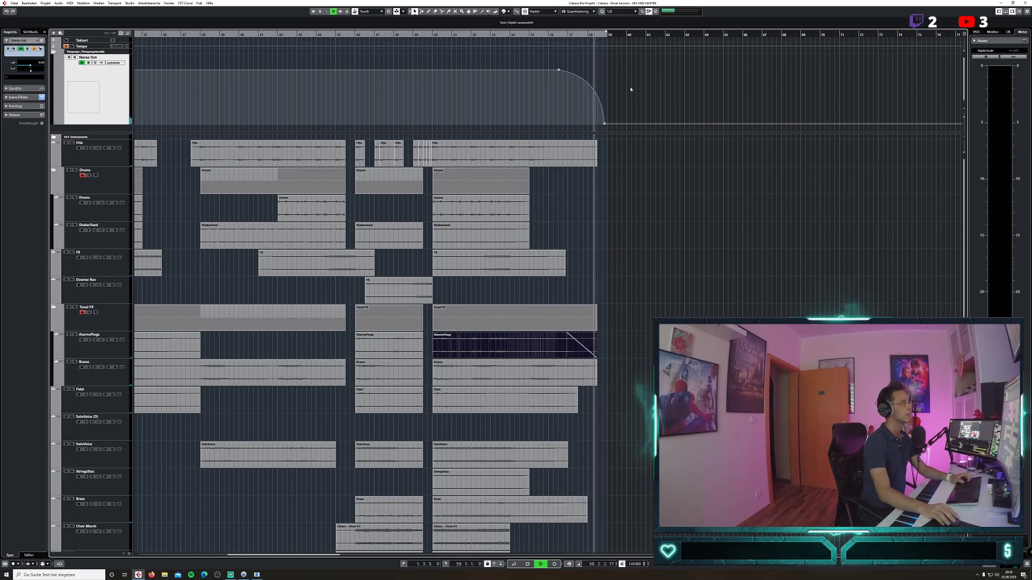
pyautogui.press('space')
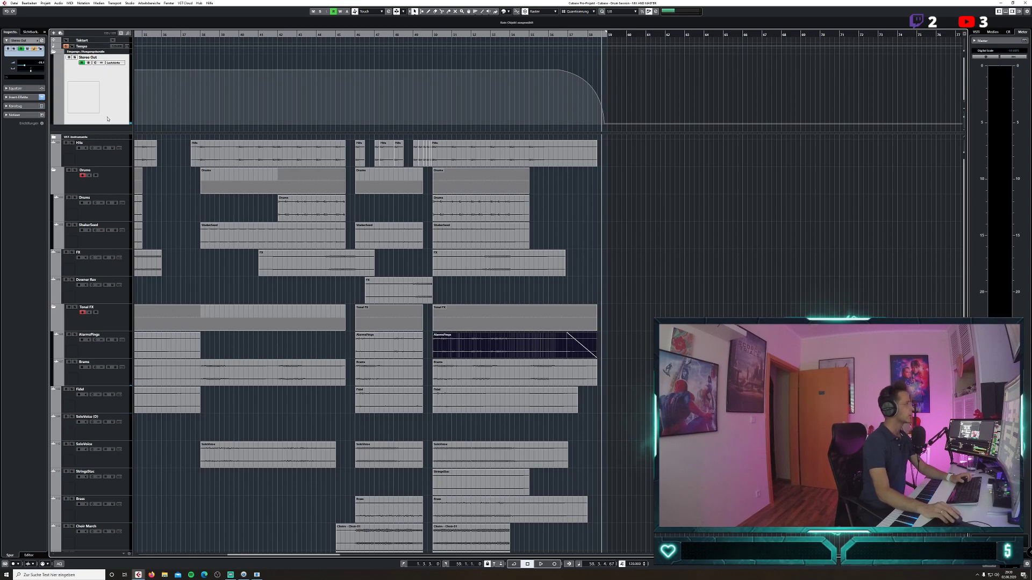
# Resize the Stereo Out track, pull the fade-out's end point back into bar 57, and audition the shorter fade.
pyautogui.moveTo(114, 124); pyautogui.dragTo(109, 77)
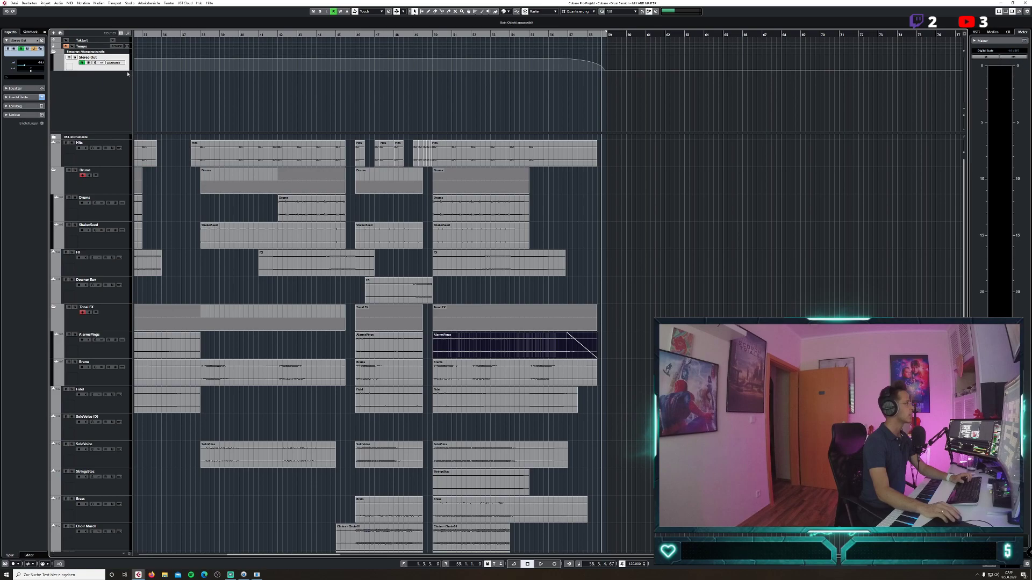
pyautogui.moveTo(126, 70); pyautogui.dragTo(126, 132)
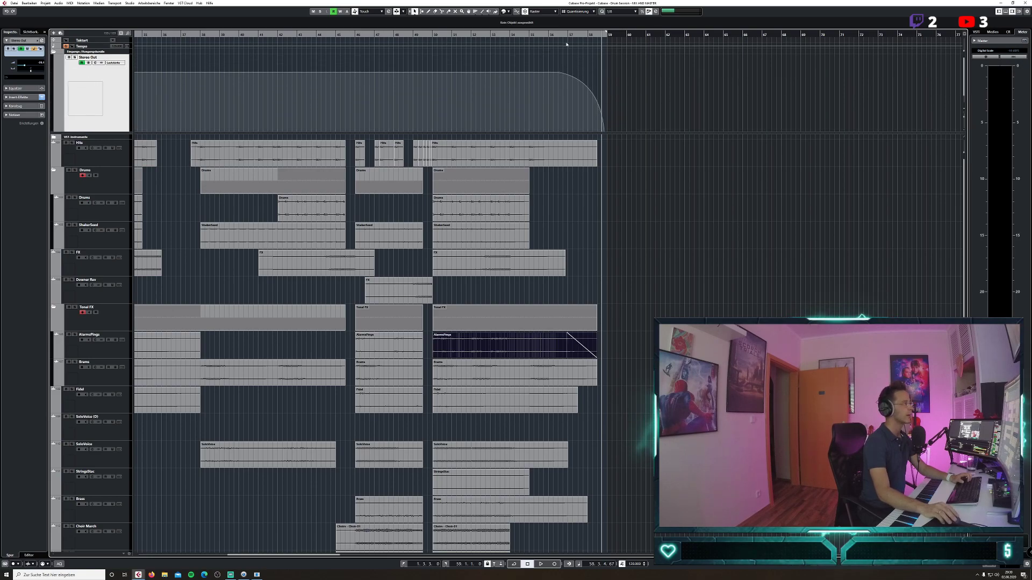
pyautogui.scroll(-1, 606, 128)
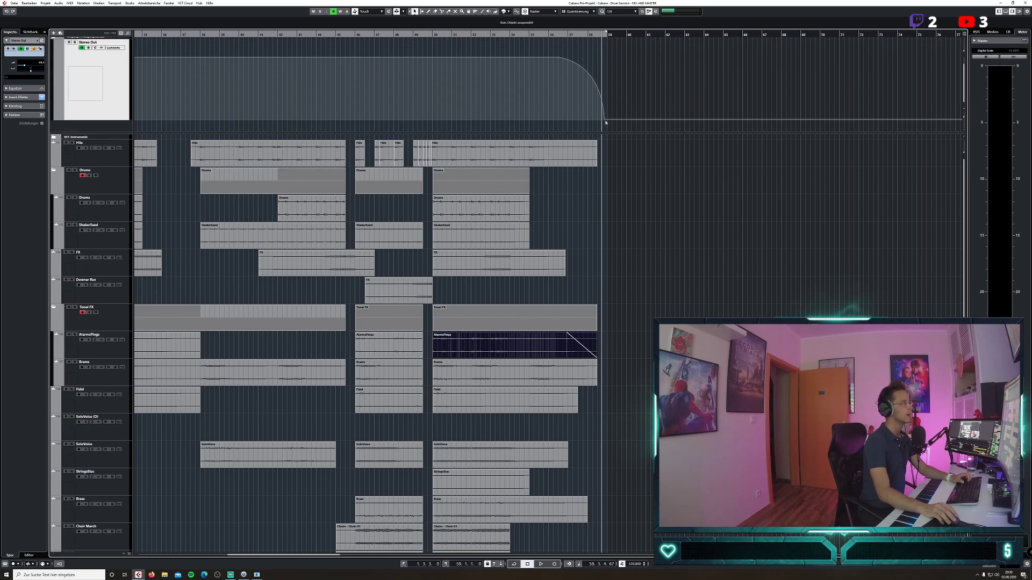
pyautogui.moveTo(606, 122); pyautogui.dragTo(581, 120)
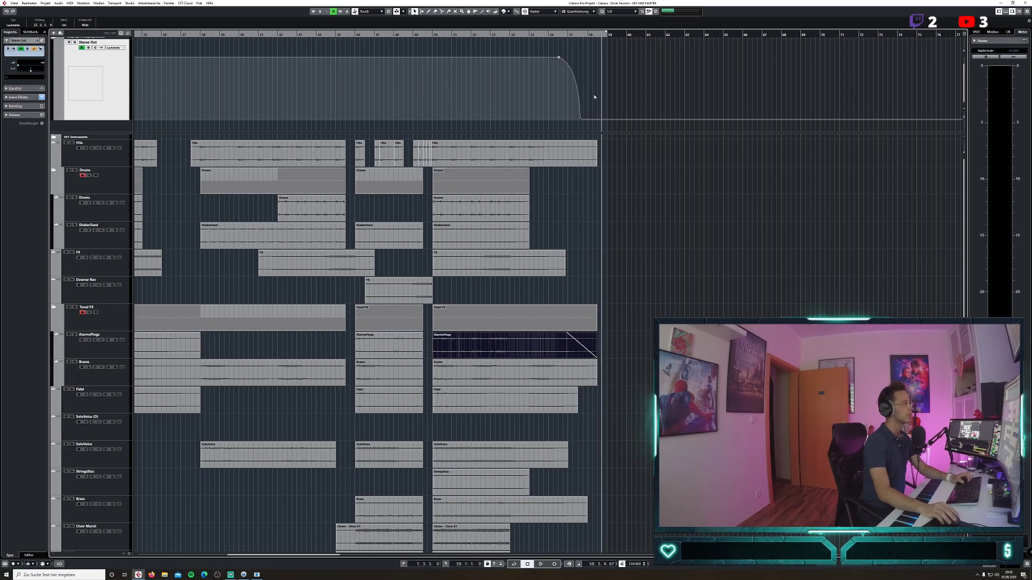
pyautogui.click(546, 34)
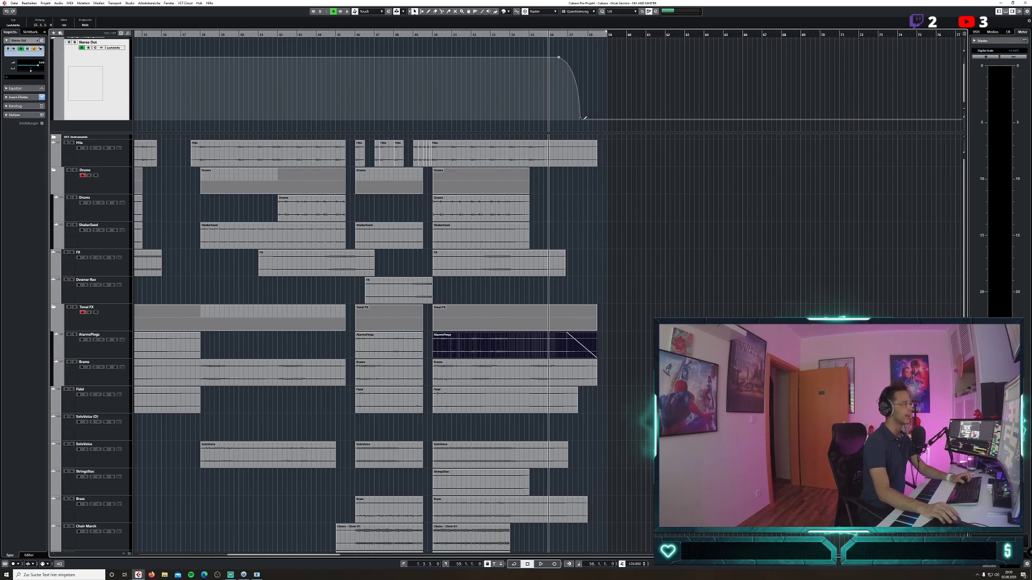
pyautogui.press('space')
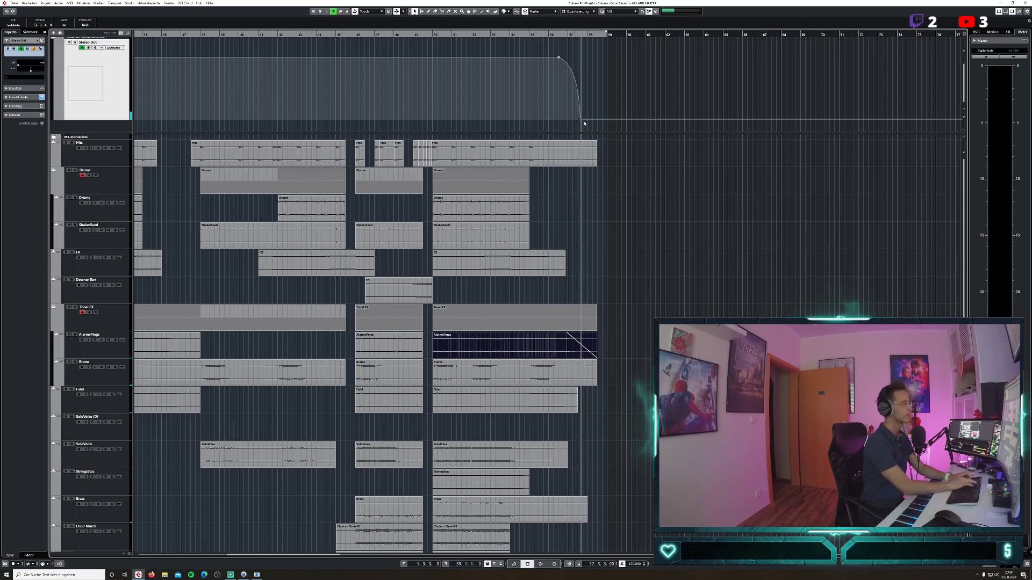
# Move the Stereo Out fade-out's end point back out to just before bar 59 and audition the longer fade.
pyautogui.moveTo(580, 123); pyautogui.dragTo(603, 125)
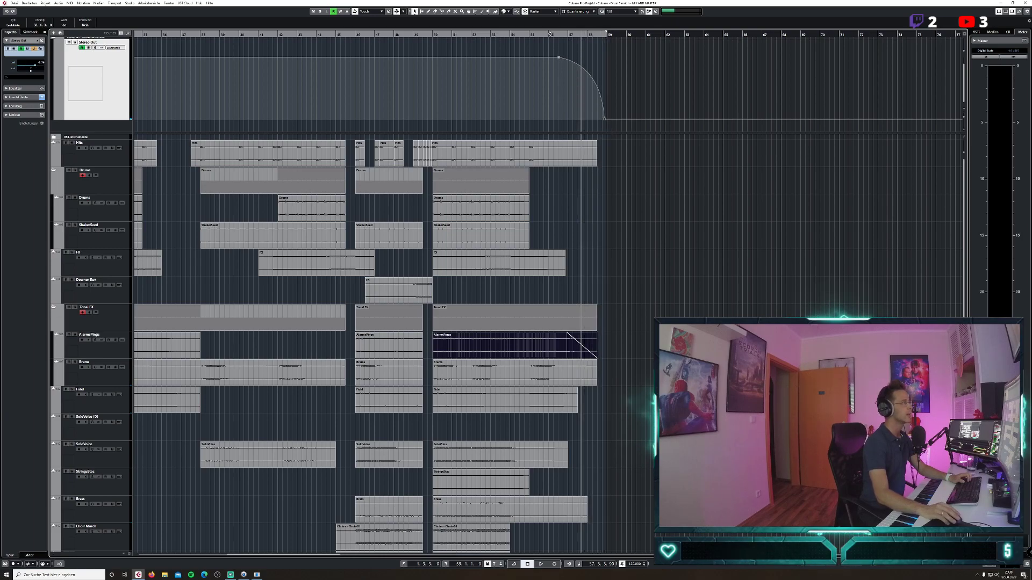
pyautogui.click(543, 33)
pyautogui.press('space')
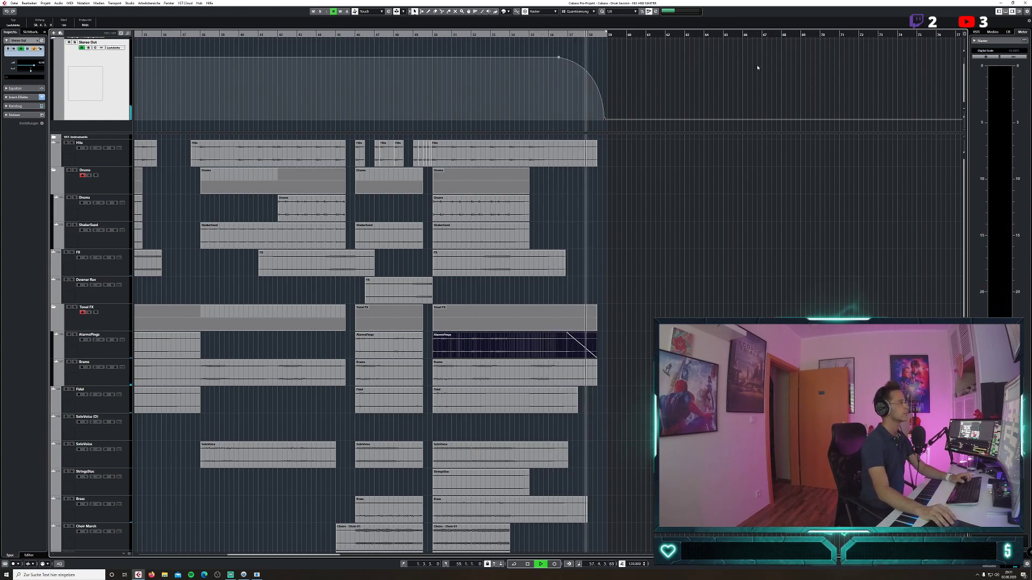
pyautogui.press('space')
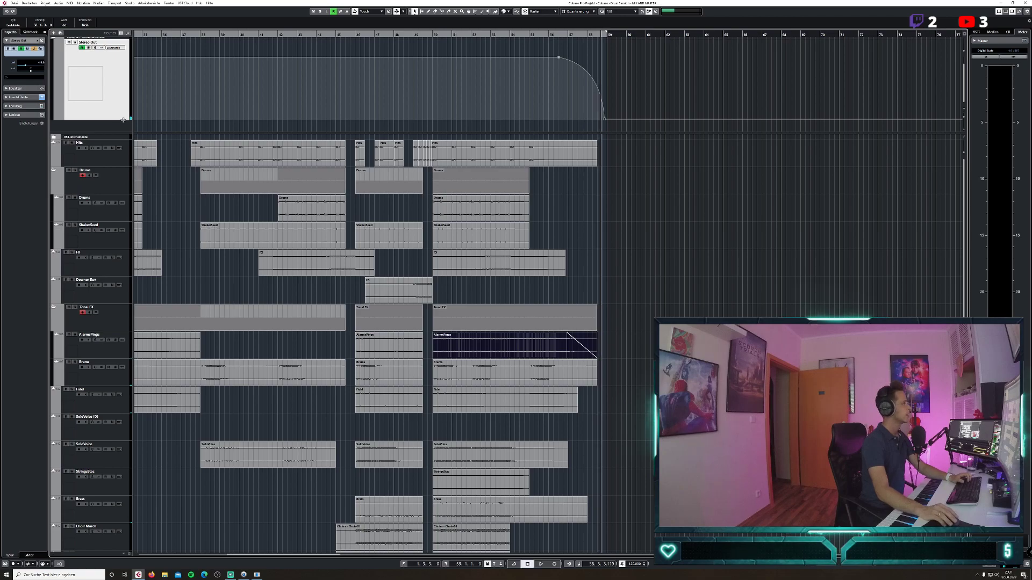
# Shrink the Stereo Out track and the divided track area above the instruments, and fit the whole arrangement in view.
pyautogui.moveTo(122, 120); pyautogui.dragTo(121, 57)
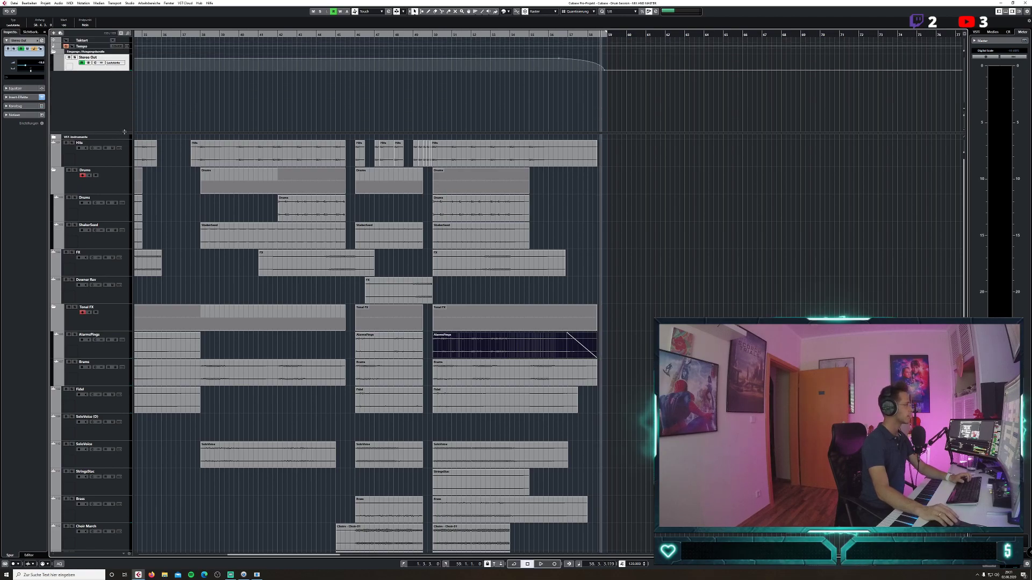
pyautogui.moveTo(124, 131); pyautogui.dragTo(123, 72)
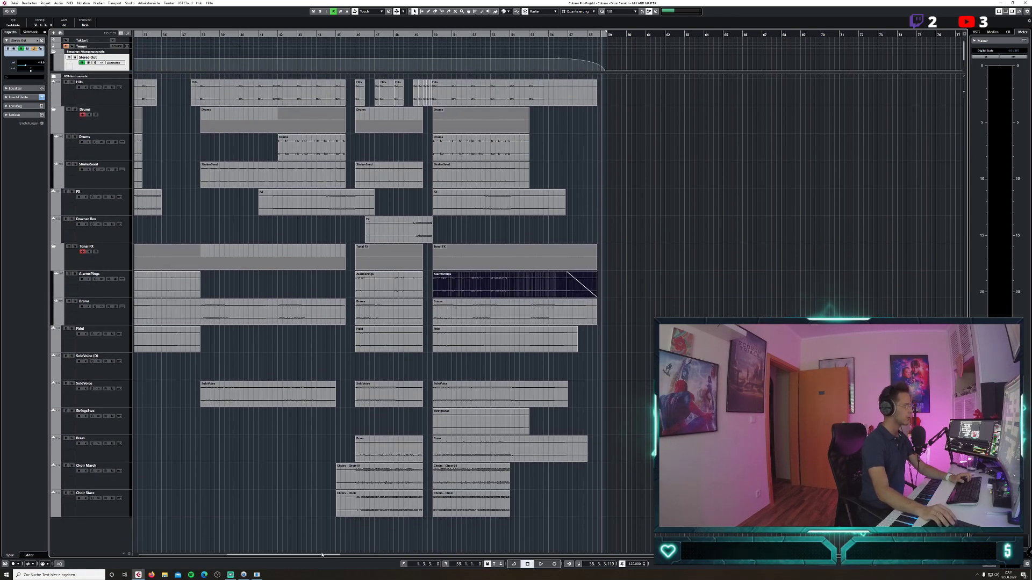
pyautogui.moveTo(321, 555); pyautogui.dragTo(234, 554)
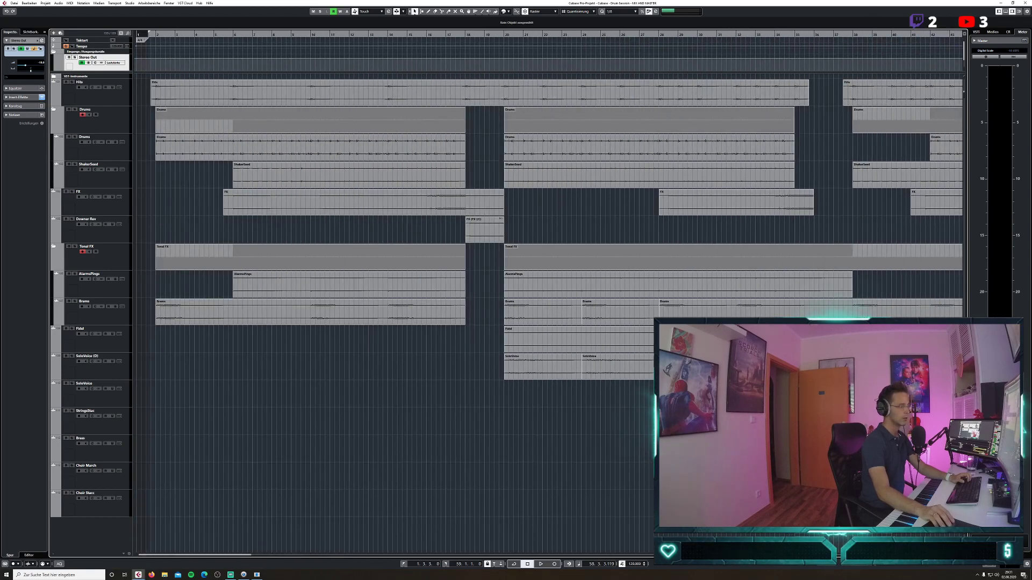
pyautogui.press('g')
pyautogui.press('g')
pyautogui.press('g')
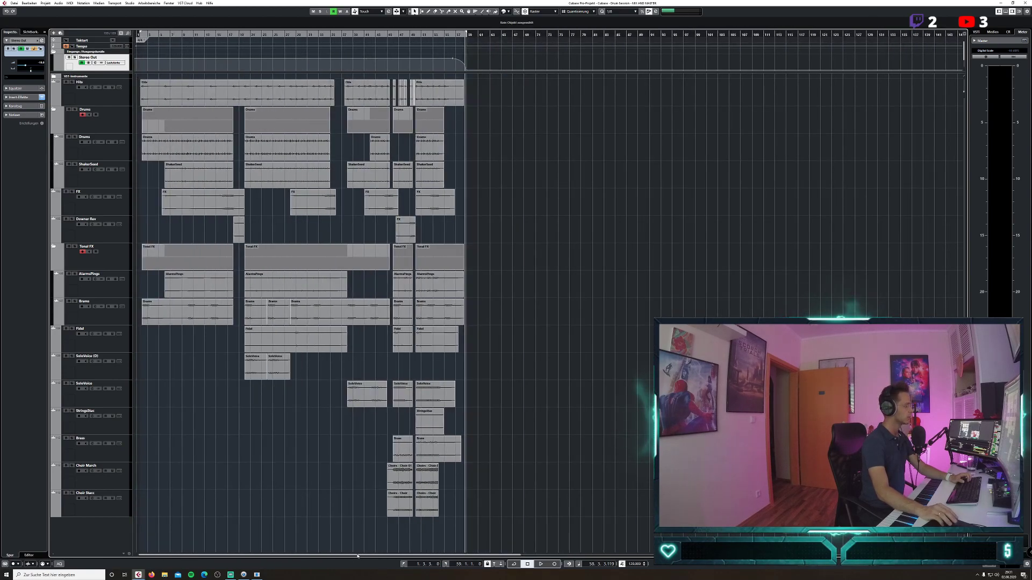
# Export the Stereo Out mixdown as a 24-bit, 44.100 kHz wave file named Valhalla_FullMix.
pyautogui.click(14, 2)
pyautogui.moveTo(64, 86)
pyautogui.click(126, 87)
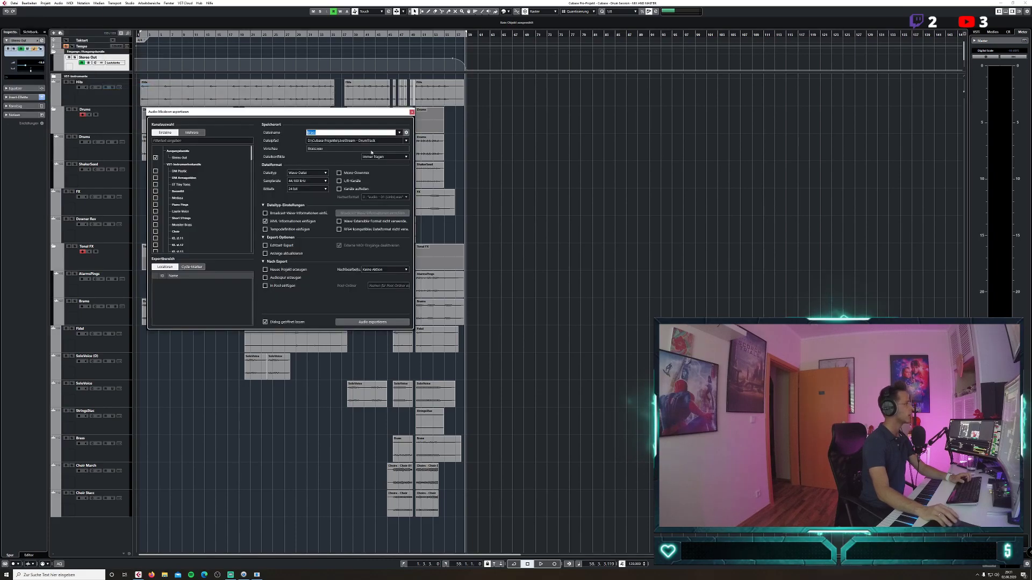
pyautogui.click(337, 132)
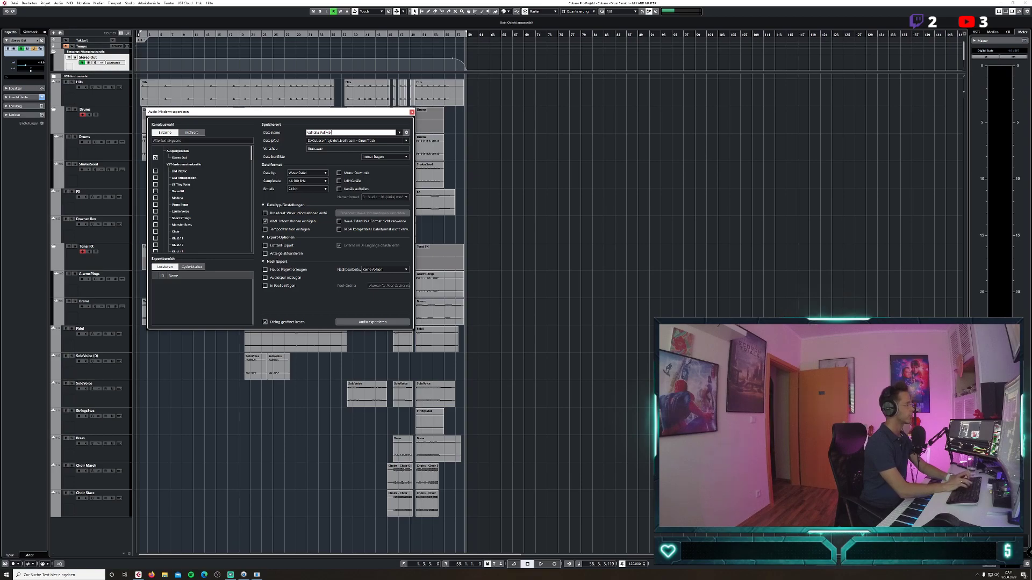
pyautogui.click(391, 321)
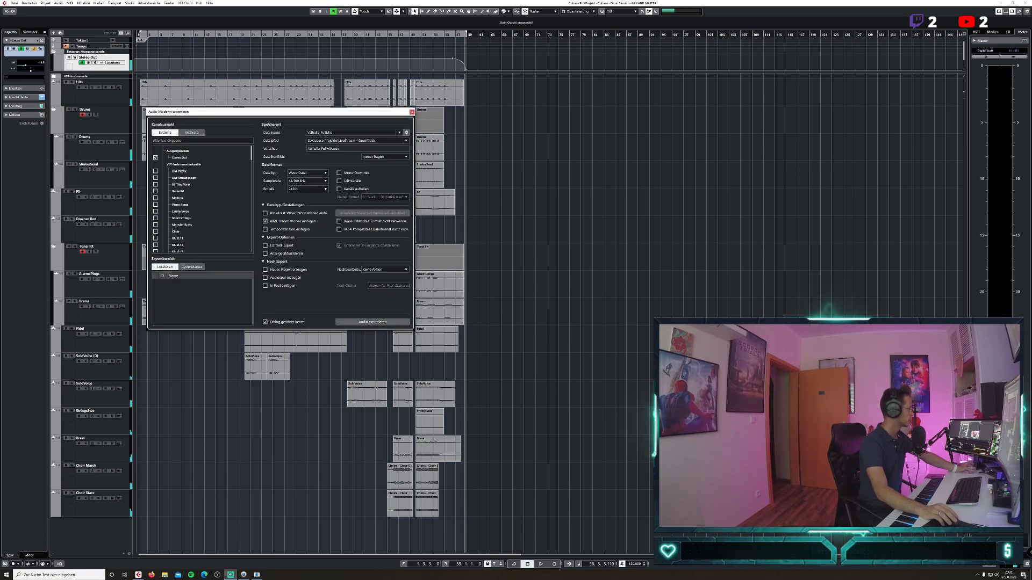
pyautogui.click(412, 112)
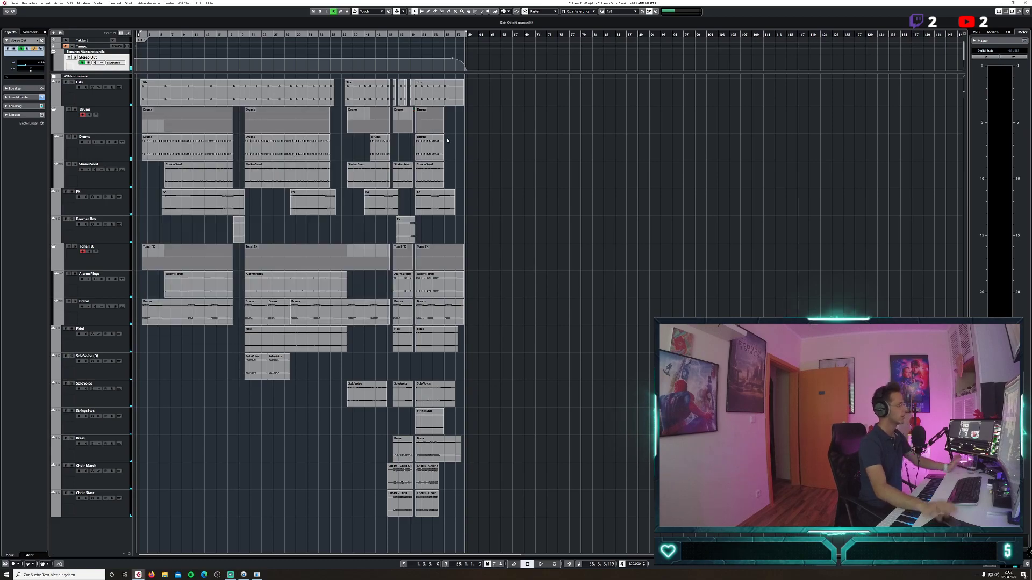
# Return the playhead to the start and save the project as "Cubase - Drum Session - MIX AND MASTER FINAL".
pyautogui.press('KP_1')
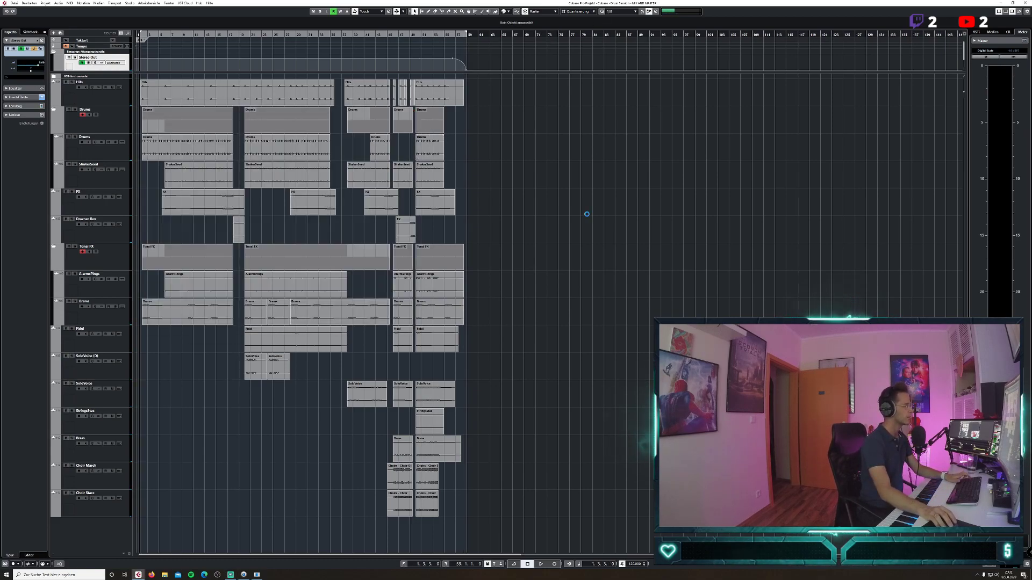
pyautogui.click(14, 3)
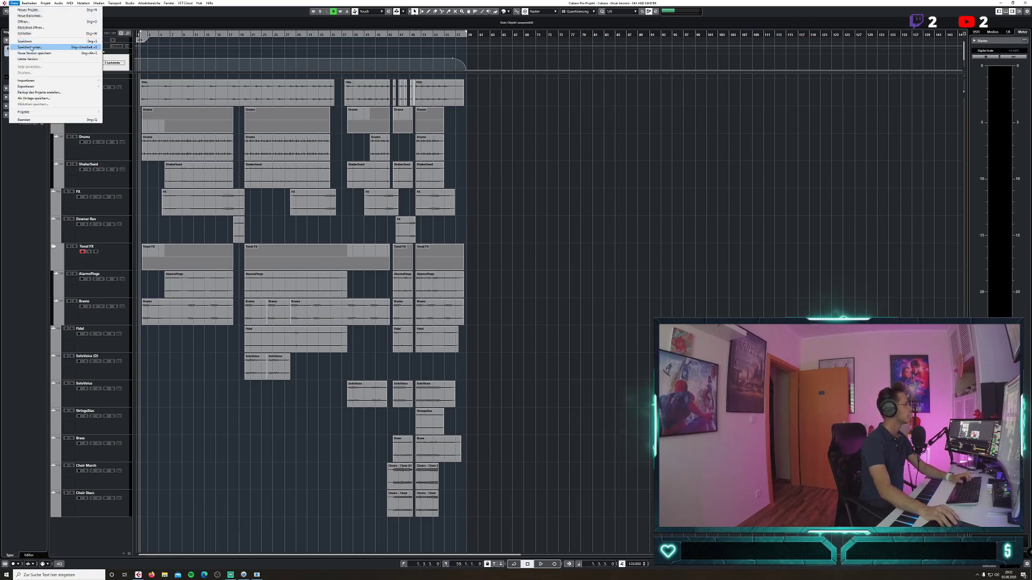
pyautogui.click(32, 47)
pyautogui.click(244, 280)
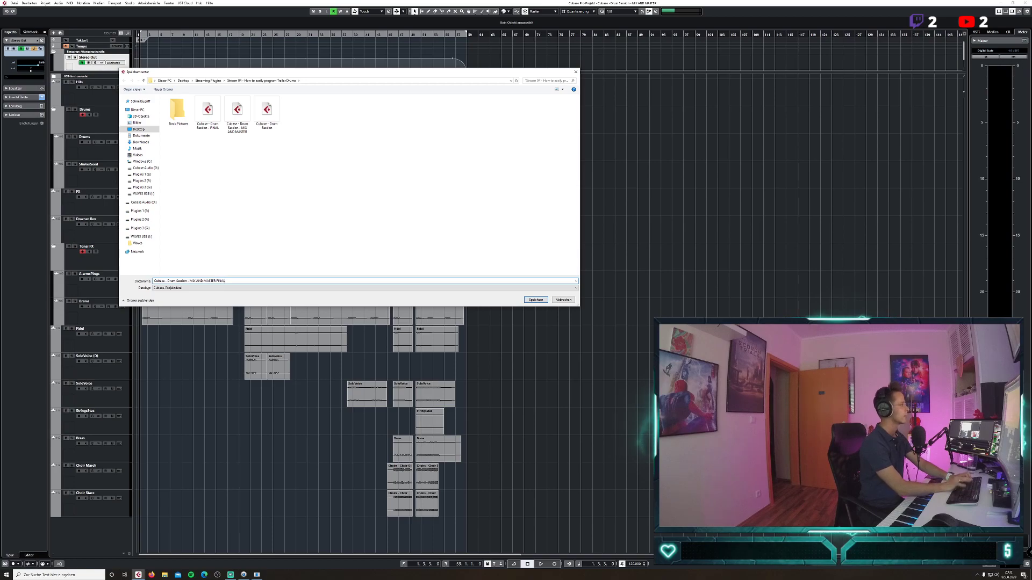
pyautogui.click(535, 300)
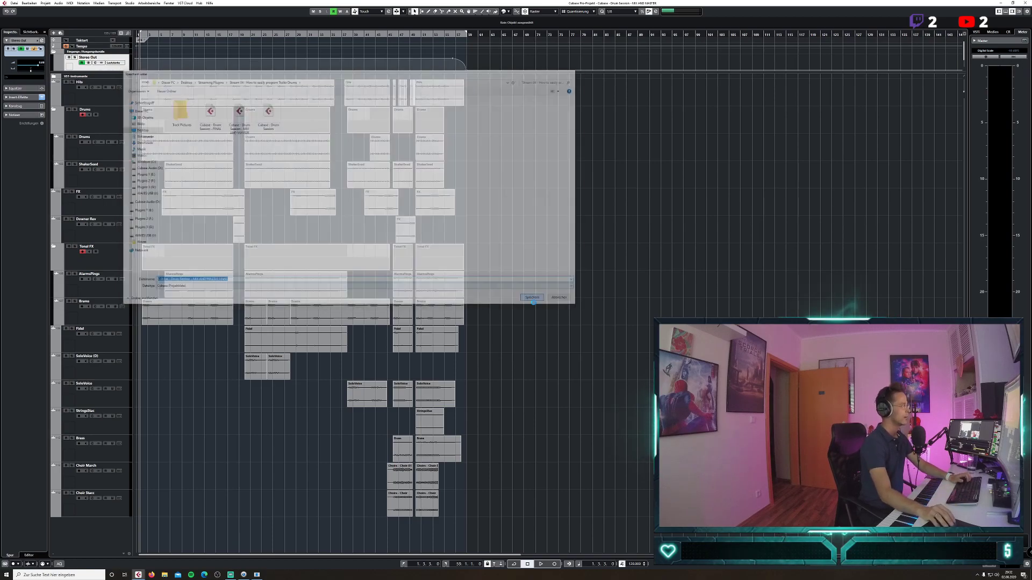
# Save another copy of the project as "Cubase - Drum Session - Listen Session".
pyautogui.click(14, 2)
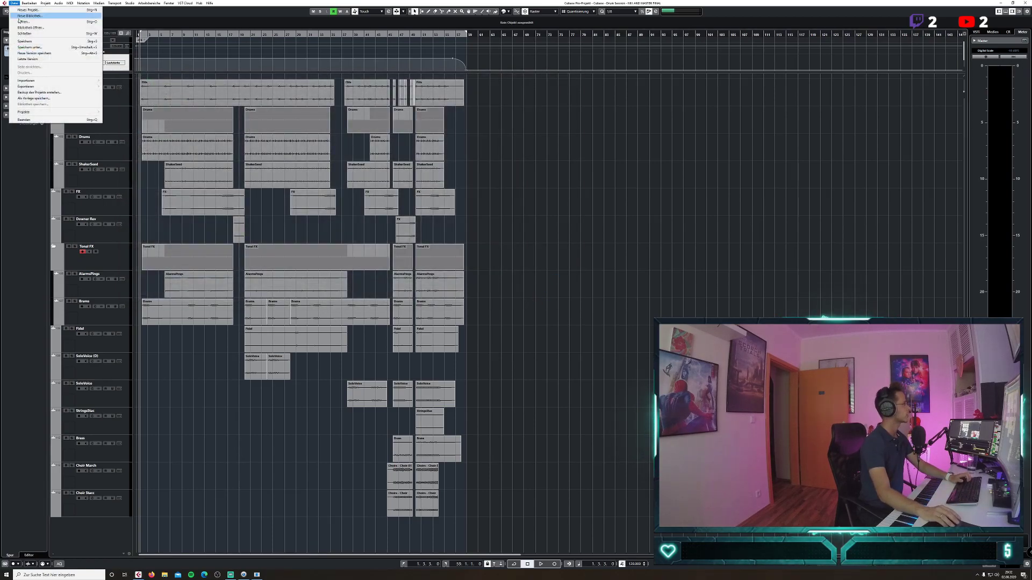
pyautogui.click(29, 47)
pyautogui.click(240, 281)
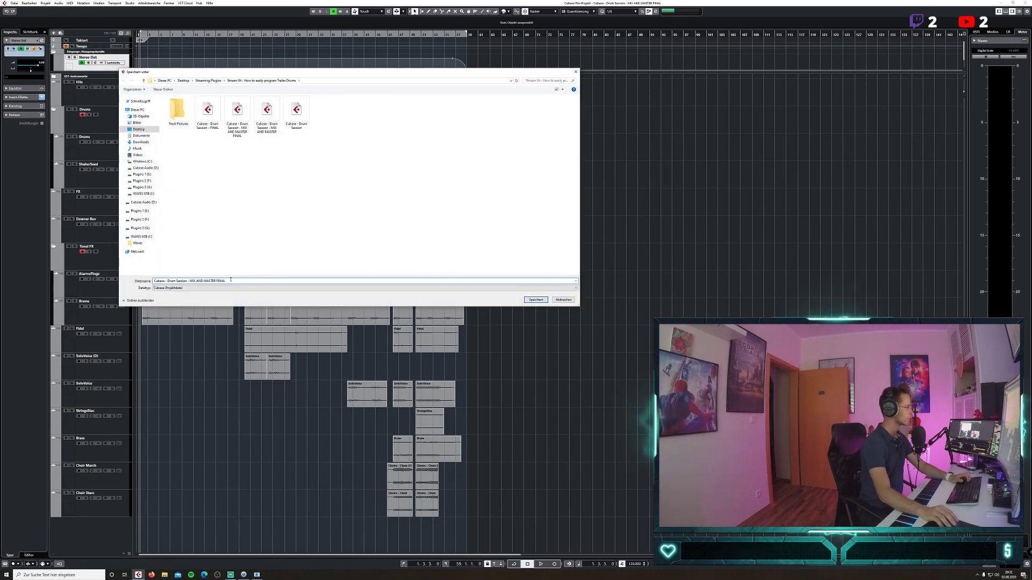
pyautogui.write('Li')
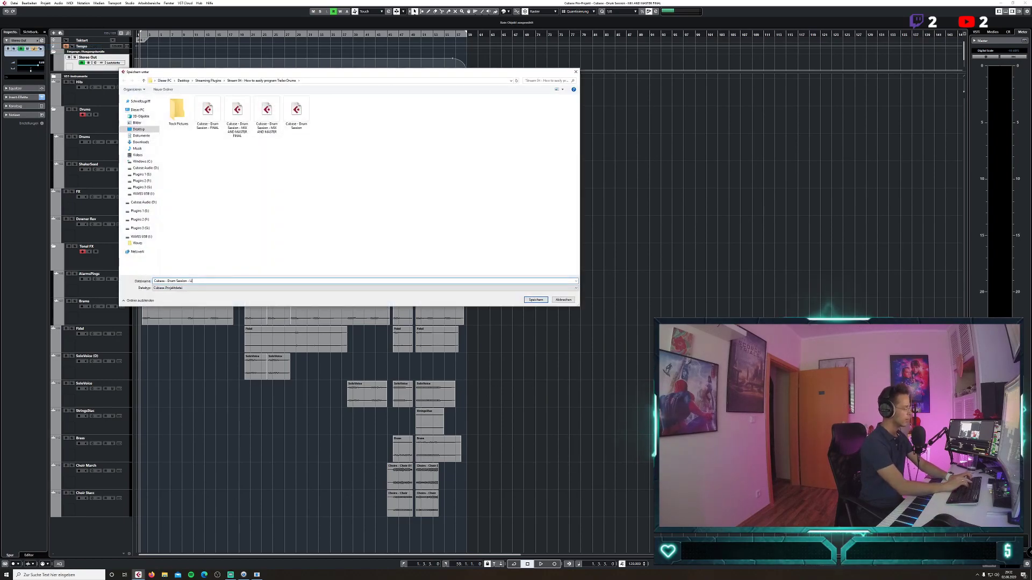
pyautogui.write('sten Sassion')
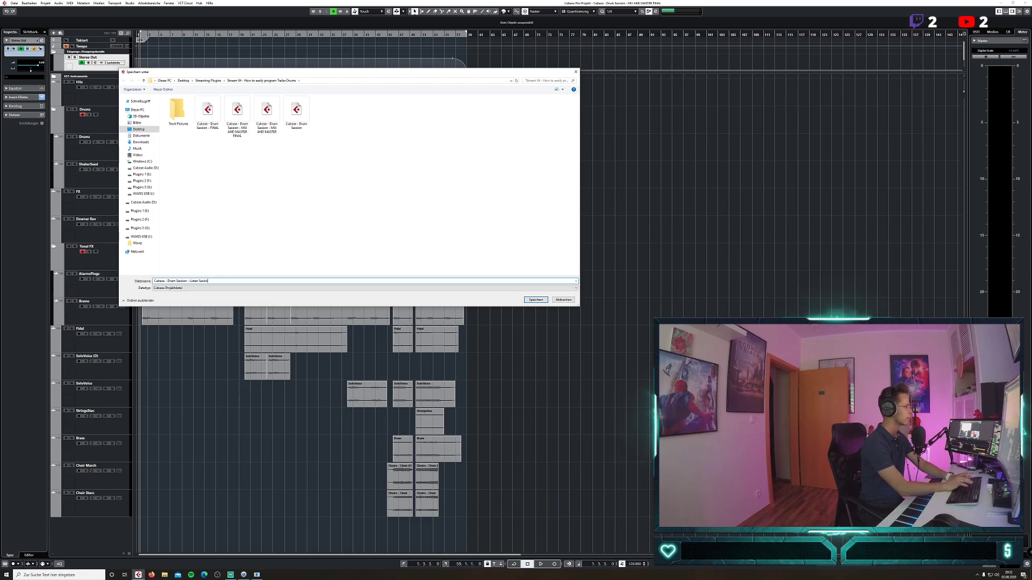
pyautogui.press('Return')
# Remove all audio tracks and folders from Hits down to Choir Stacc, keeping the Stereo Out and VST instruments.
pyautogui.click(111, 490)
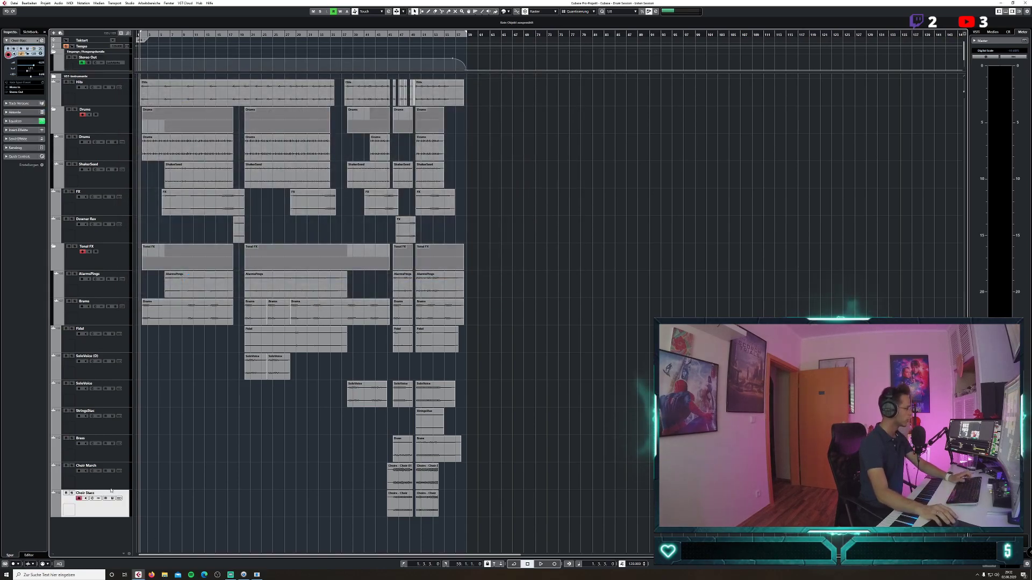
pyautogui.keyDown('shift'); pyautogui.click(111, 472); pyautogui.keyUp('shift')
pyautogui.keyDown('shift'); pyautogui.click(113, 445); pyautogui.keyUp('shift')
pyautogui.keyDown('shift'); pyautogui.click(116, 417); pyautogui.keyUp('shift')
pyautogui.keyDown('shift'); pyautogui.click(121, 385); pyautogui.keyUp('shift')
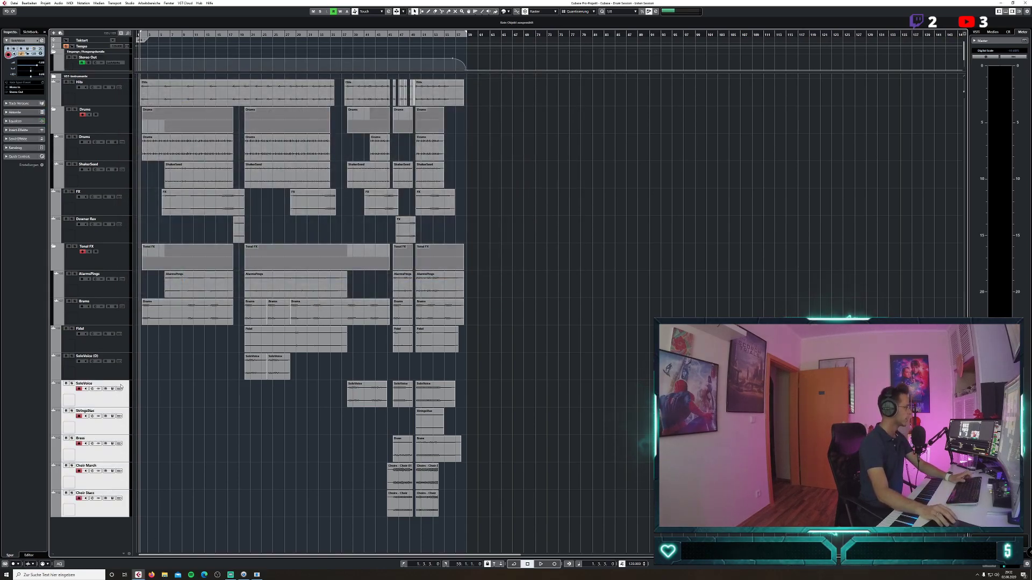
pyautogui.keyDown('shift'); pyautogui.click(116, 369); pyautogui.keyUp('shift')
pyautogui.keyDown('shift'); pyautogui.click(113, 343); pyautogui.keyUp('shift')
pyautogui.keyDown('ctrl'); pyautogui.click(110, 261); pyautogui.keyUp('ctrl')
pyautogui.keyDown('ctrl'); pyautogui.click(105, 227); pyautogui.keyUp('ctrl')
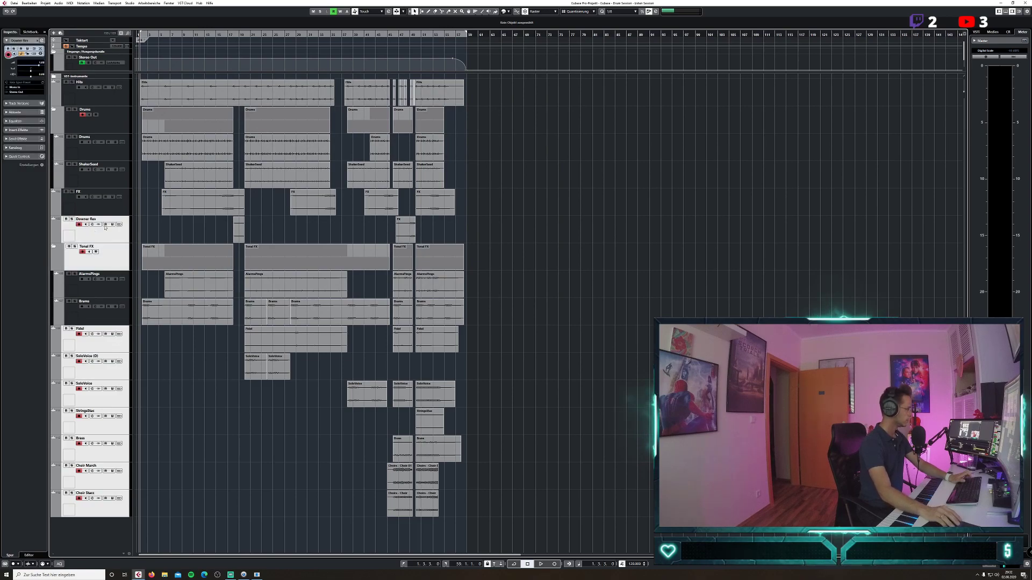
pyautogui.keyDown('ctrl'); pyautogui.click(107, 203); pyautogui.keyUp('ctrl')
pyautogui.keyDown('ctrl'); pyautogui.click(107, 123); pyautogui.keyUp('ctrl')
pyautogui.keyDown('ctrl'); pyautogui.click(110, 96); pyautogui.keyUp('ctrl')
pyautogui.rightClick(113, 98)
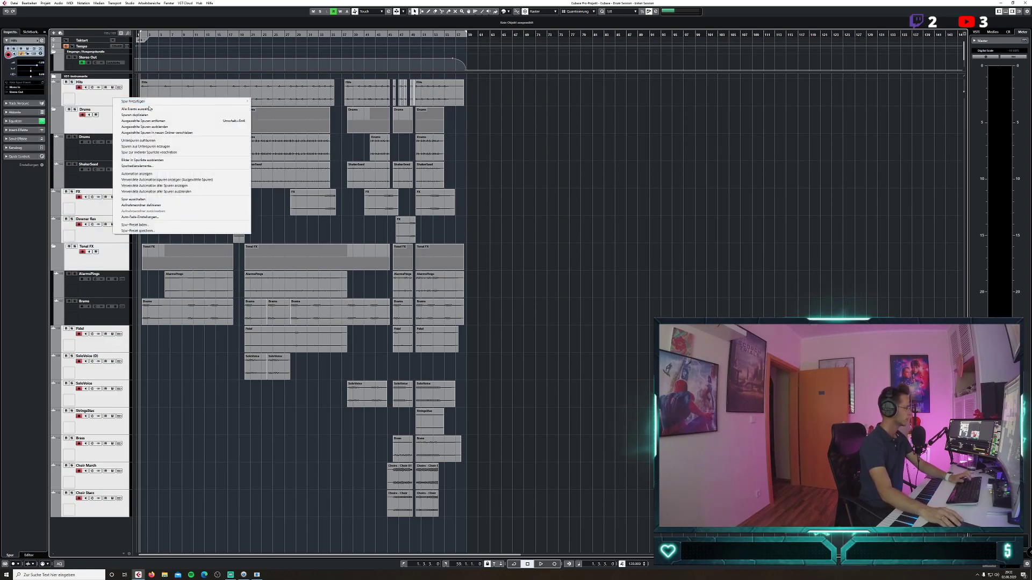
pyautogui.click(143, 121)
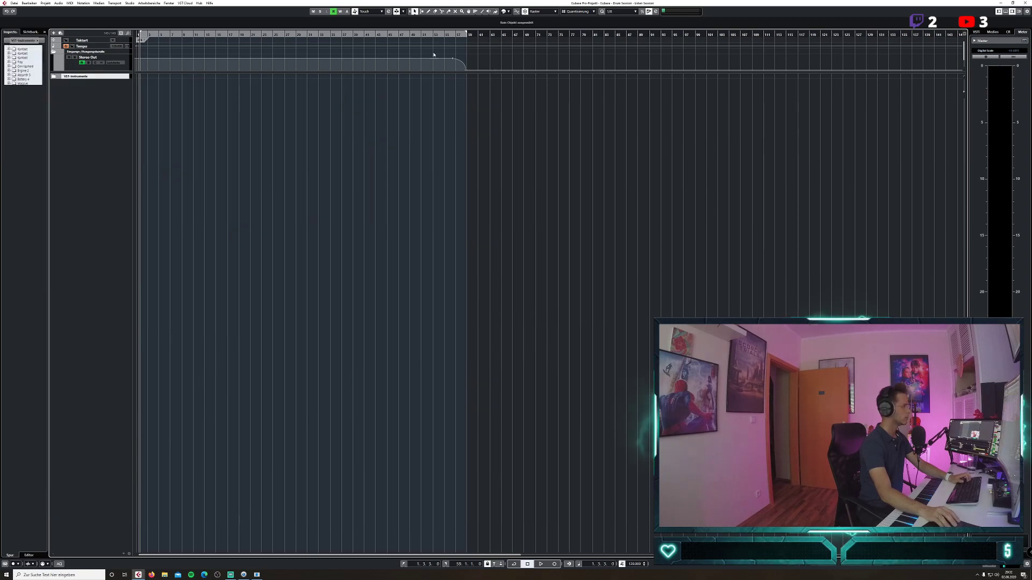
# Turn off automation reading on Stereo Out and bypass its insert effects in the MixConsole, except the last one.
pyautogui.click(83, 63)
pyautogui.click(130, 3)
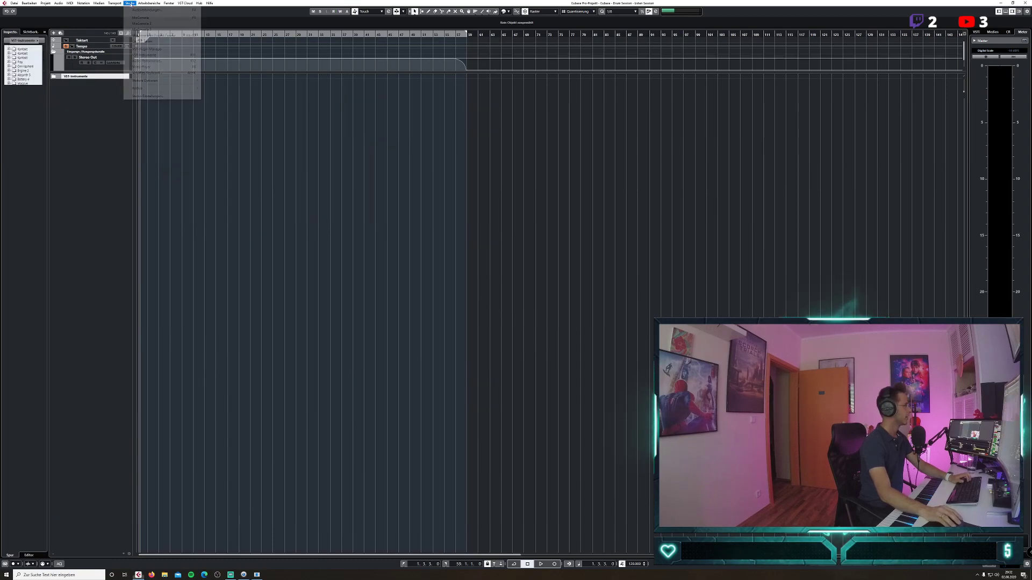
pyautogui.click(141, 10)
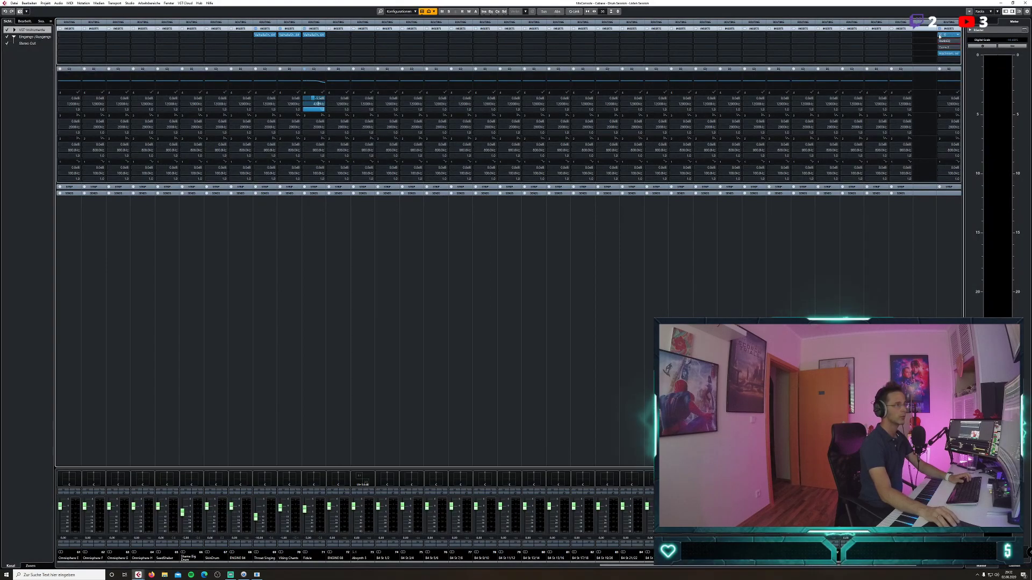
pyautogui.moveTo(969, 5); pyautogui.dragTo(566, 43)
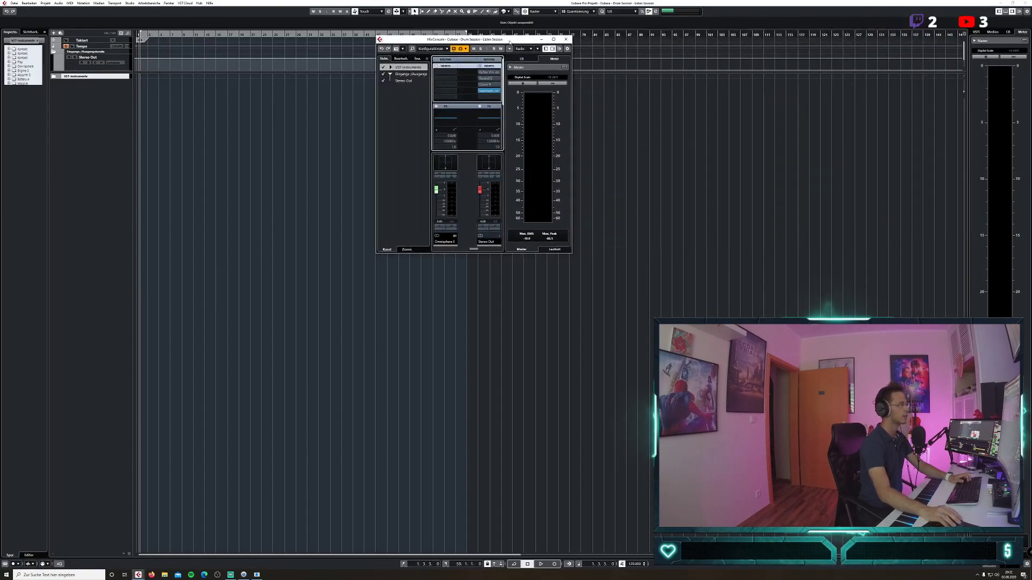
pyautogui.click(566, 39)
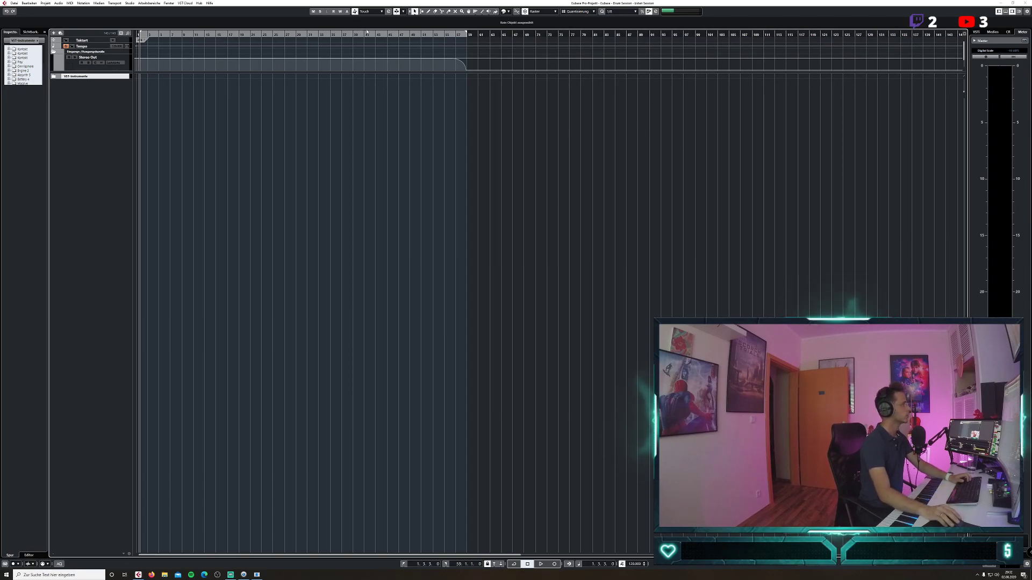
# Shift the locator range to the project's start and import the audio file Valhalla_FullMix.
pyautogui.moveTo(333, 34); pyautogui.dragTo(329, 34)
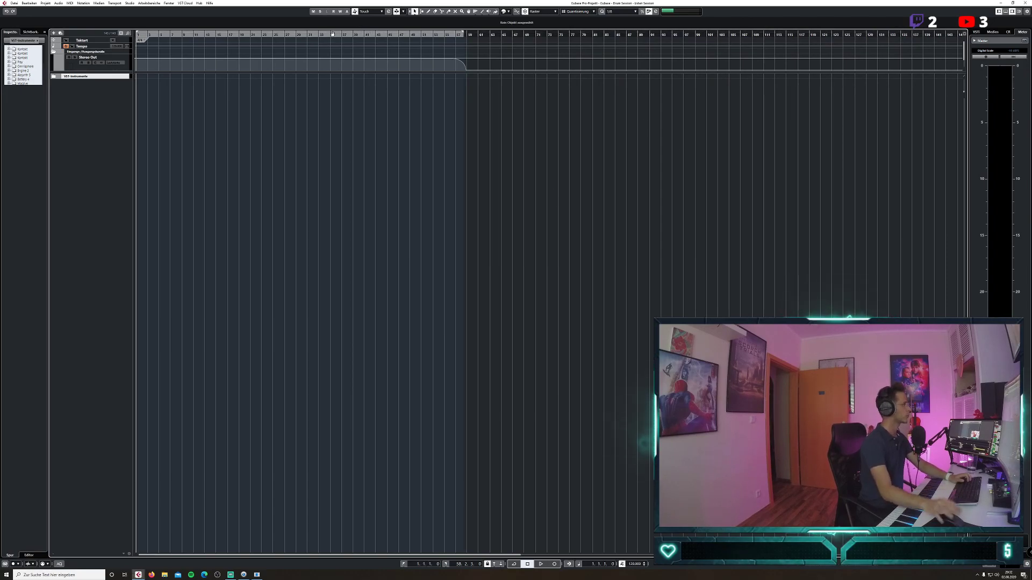
pyautogui.click(14, 3)
pyautogui.moveTo(53, 76)
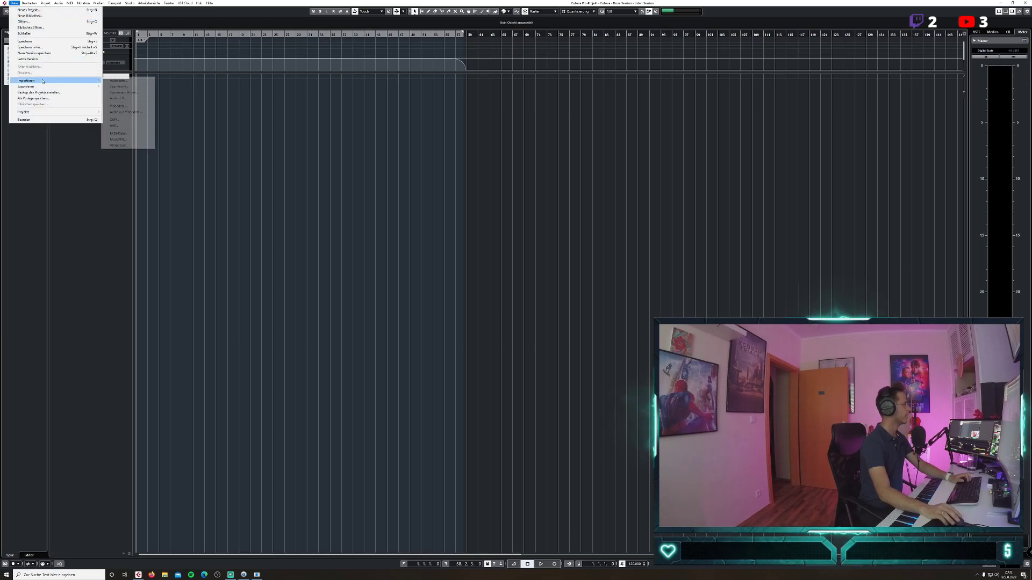
pyautogui.click(119, 78)
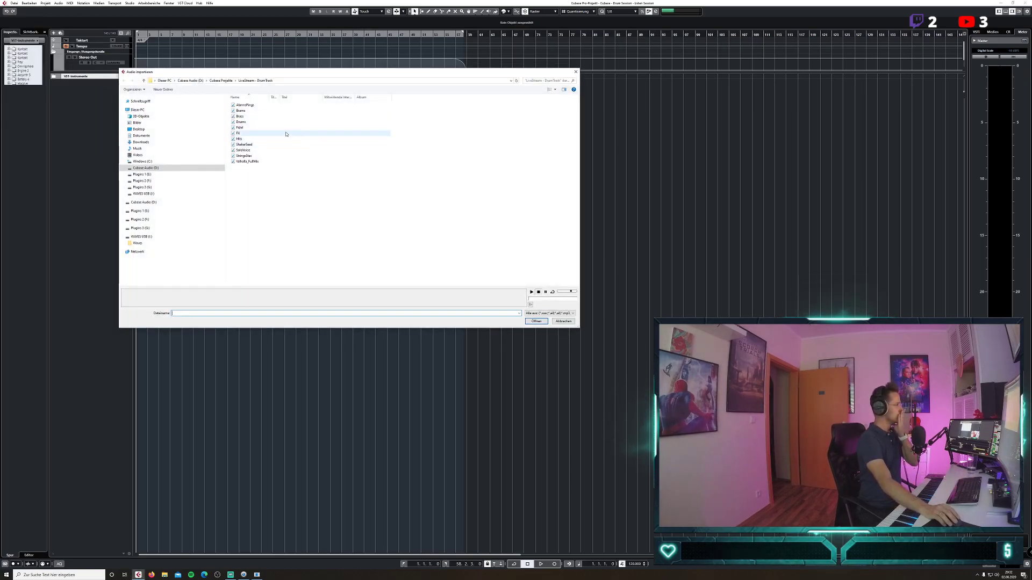
pyautogui.click(252, 163)
pyautogui.doubleClick(295, 161)
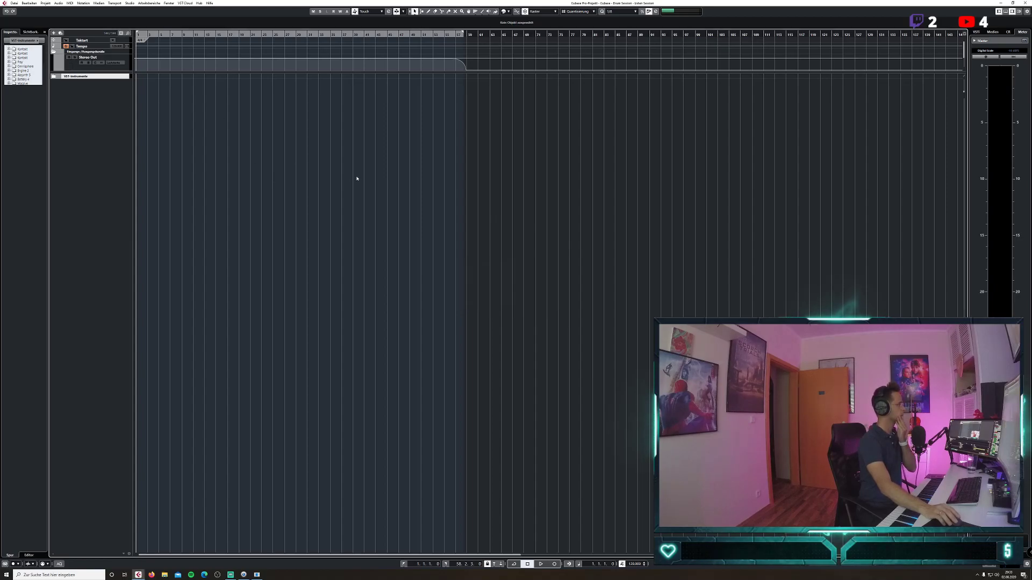
# Expand the VST instruments folder and look through its tracks for the imported audio.
pyautogui.click(54, 77)
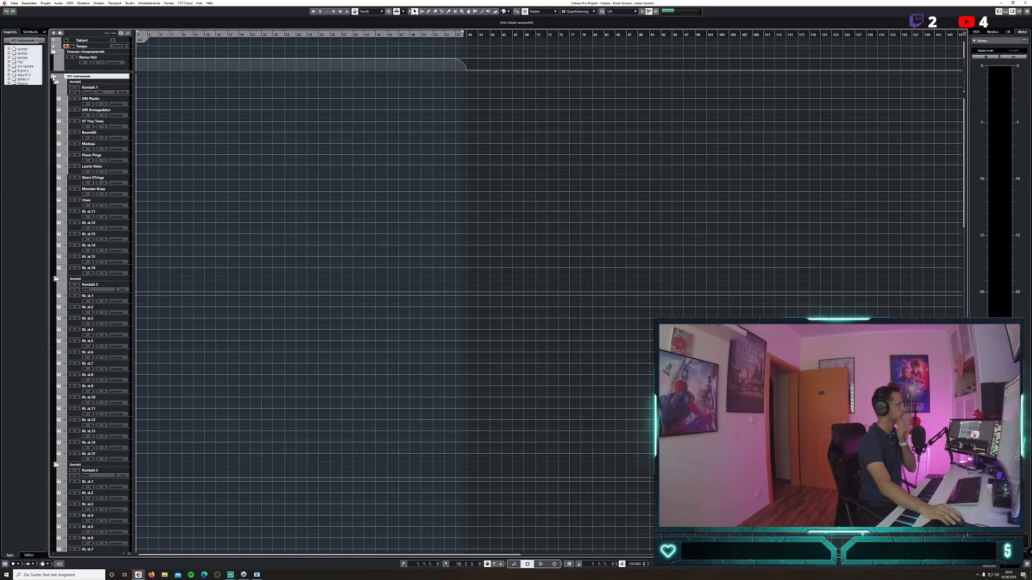
pyautogui.scroll(-10, 203, 269)
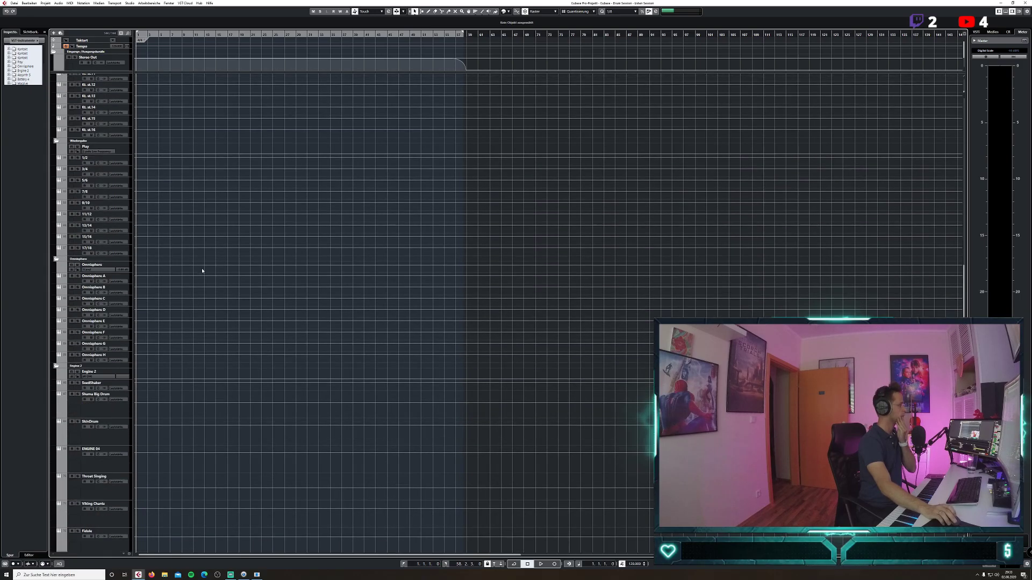
pyautogui.scroll(10, 82, 139)
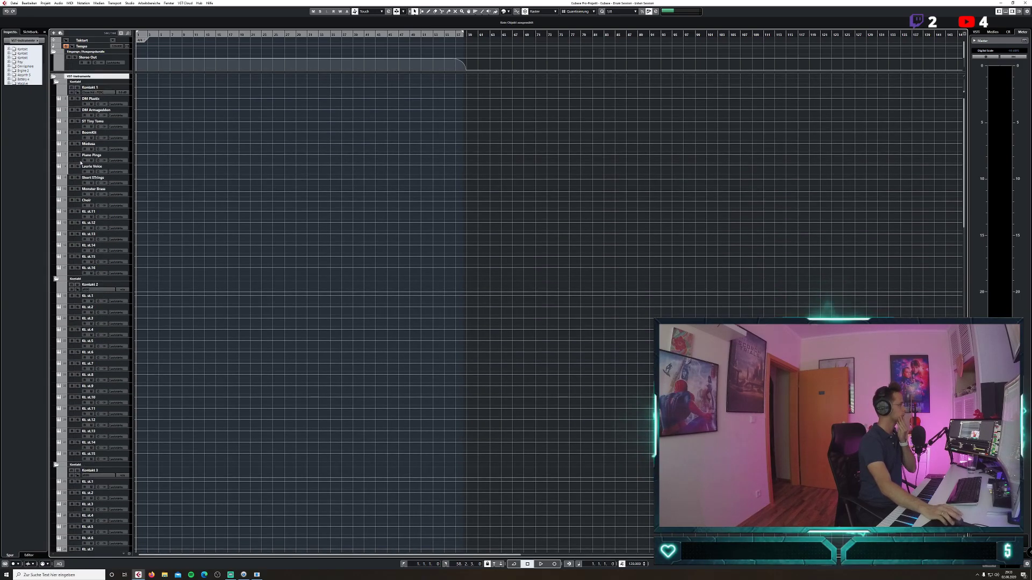
# Collapse the VST instruments folder and import the audio file Valhalla_FullMix as a new version onto its own track.
pyautogui.click(54, 76)
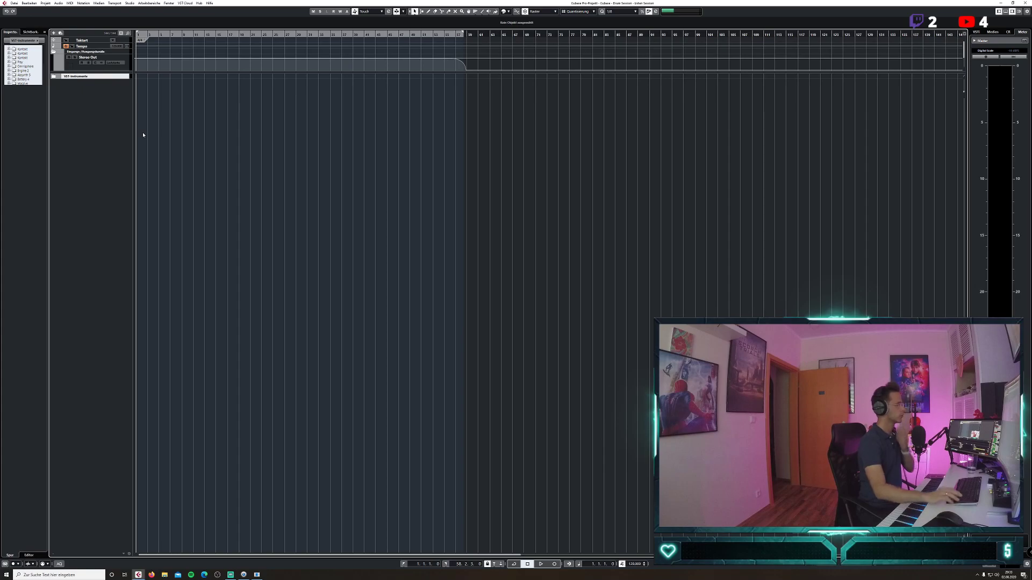
pyautogui.click(14, 3)
pyautogui.moveTo(40, 82)
pyautogui.click(121, 80)
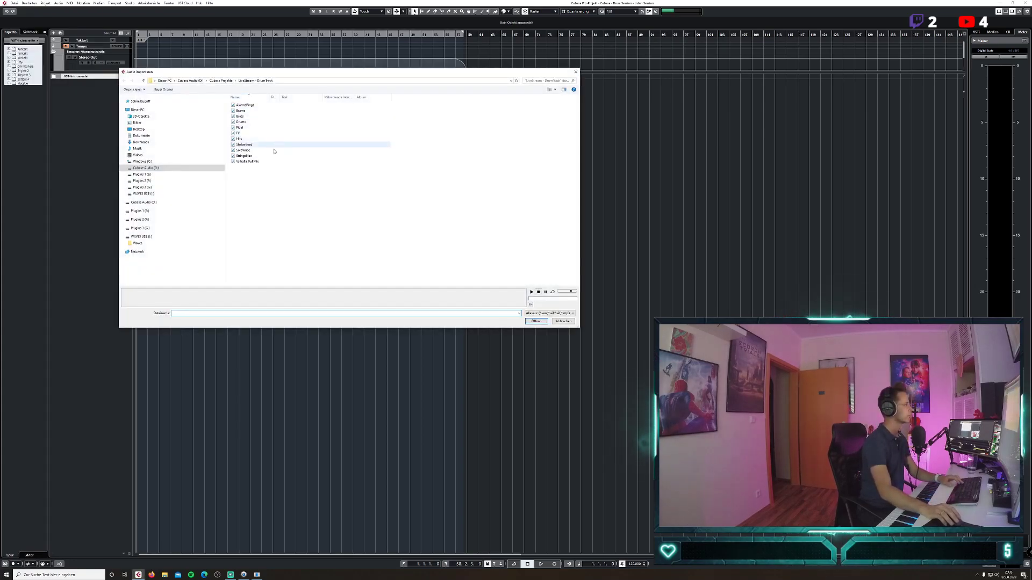
pyautogui.click(260, 162)
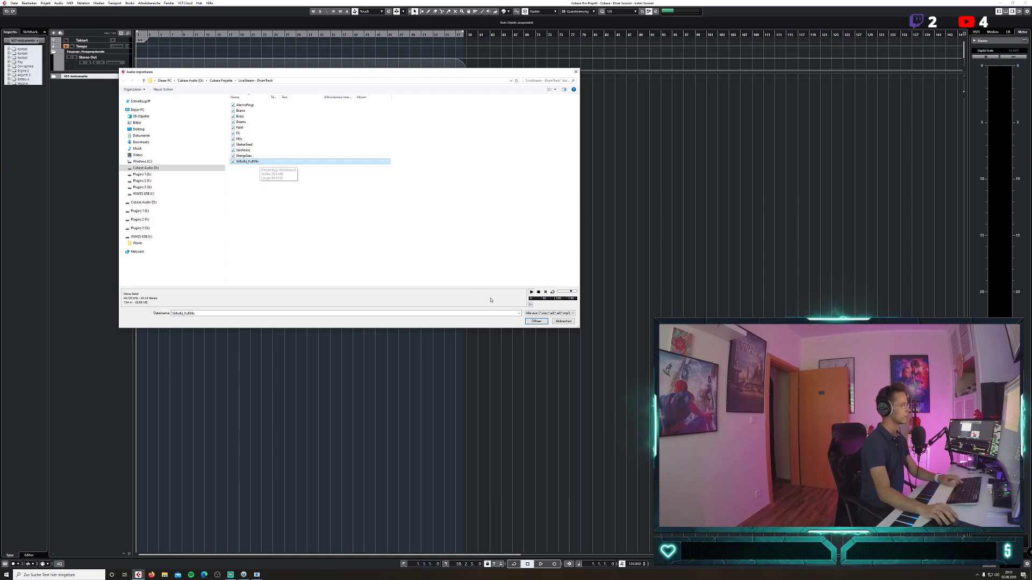
pyautogui.click(536, 321)
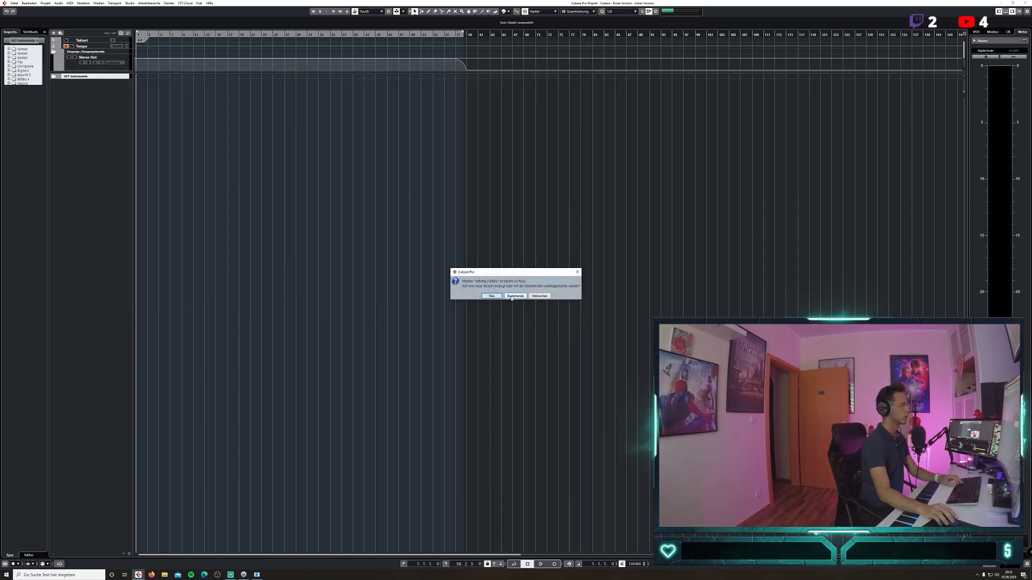
pyautogui.click(496, 299)
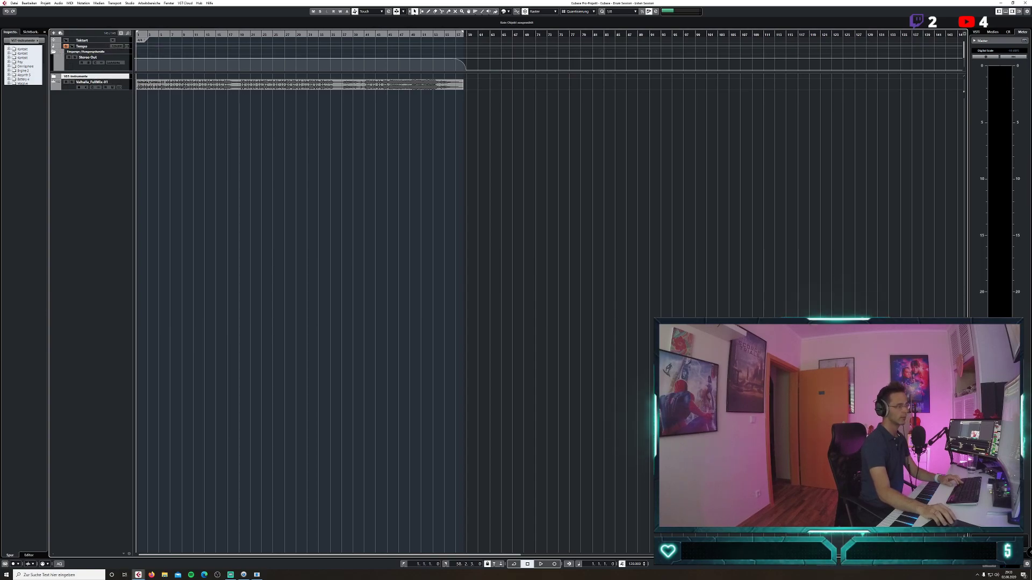
# Enlarge the imported full mix track and scale the timeline so its whole waveform can be examined.
pyautogui.hotkey('shift', 'h')
pyautogui.hotkey('shift', 'h')
pyautogui.hotkey('shift', 'h')
pyautogui.hotkey('shift', 'h')
pyautogui.hotkey('shift', 'h')
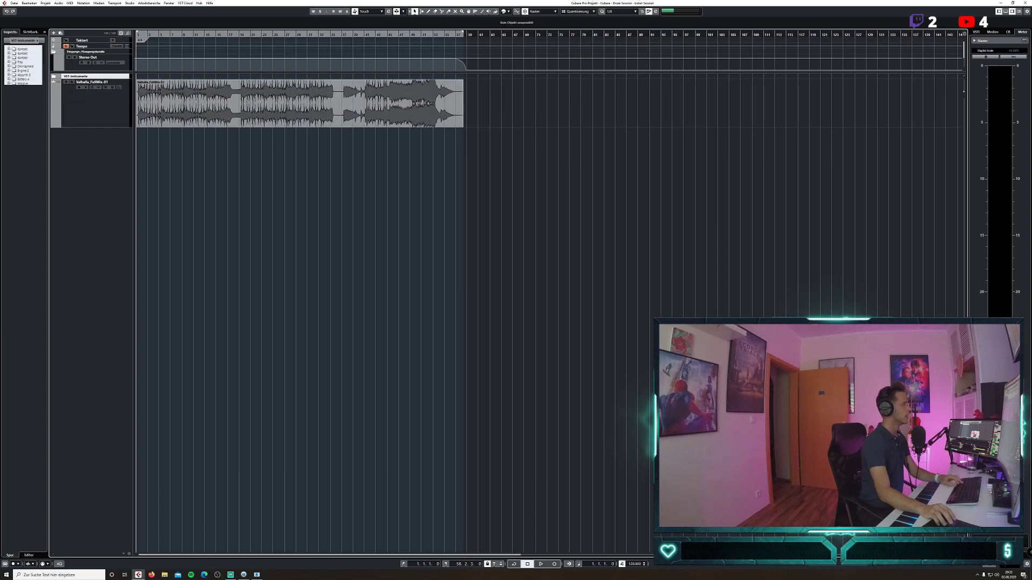
pyautogui.hotkey('shift', 'h')
pyautogui.hotkey('shift', 'h')
pyautogui.hotkey('shift', 'h')
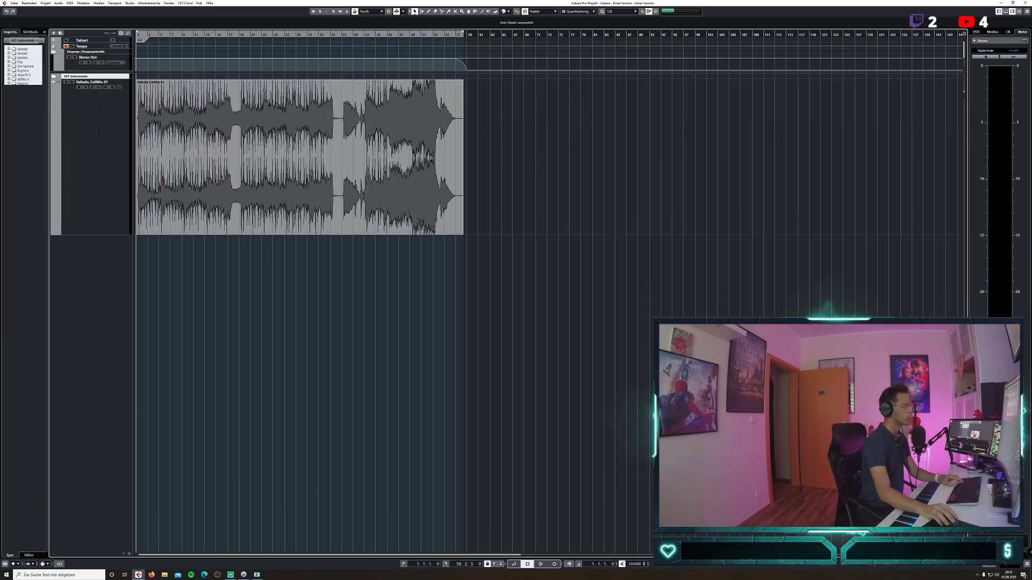
pyautogui.press('h')
pyautogui.press('h')
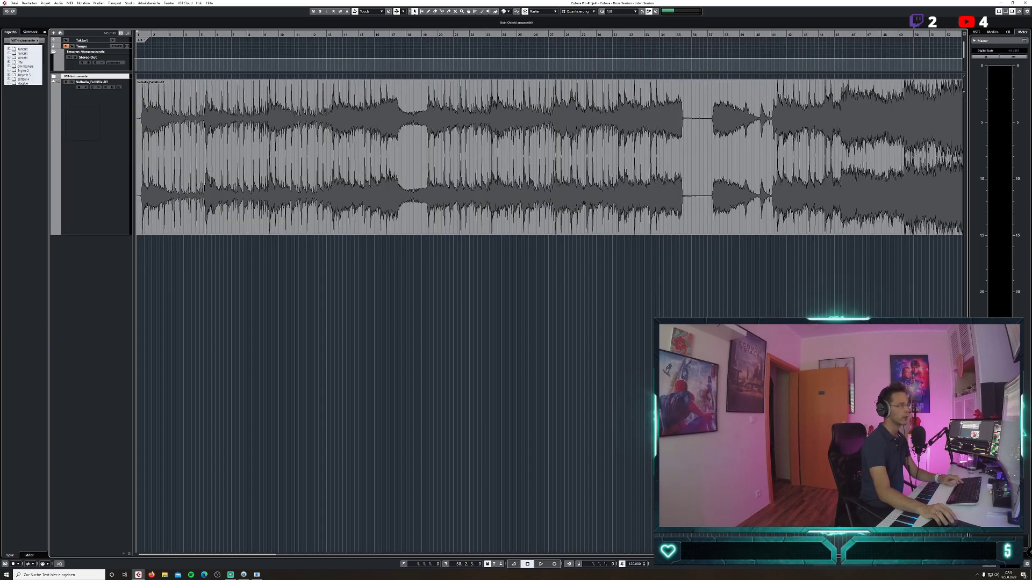
pyautogui.press('g')
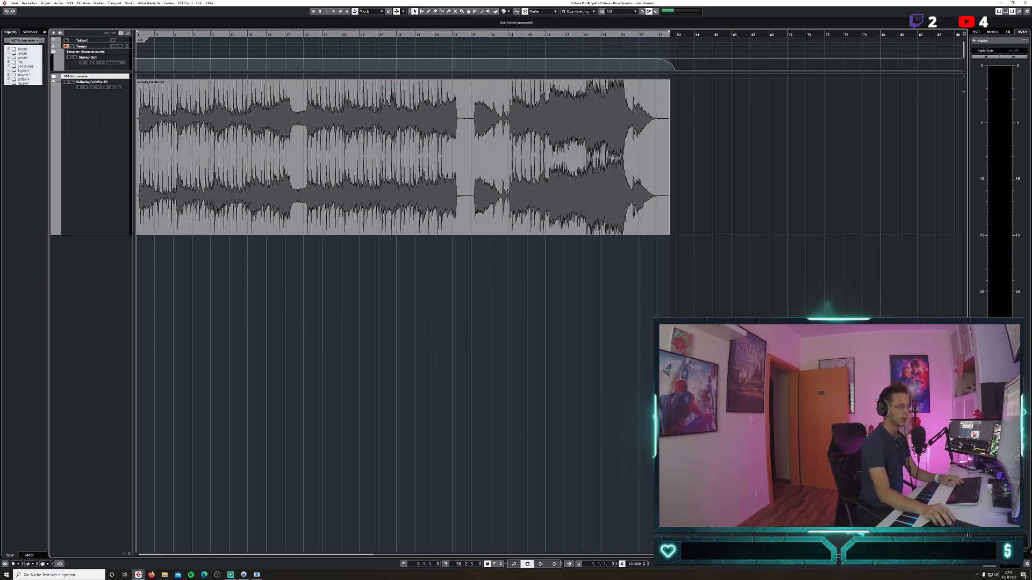
pyautogui.press('h')
pyautogui.click(528, 164)
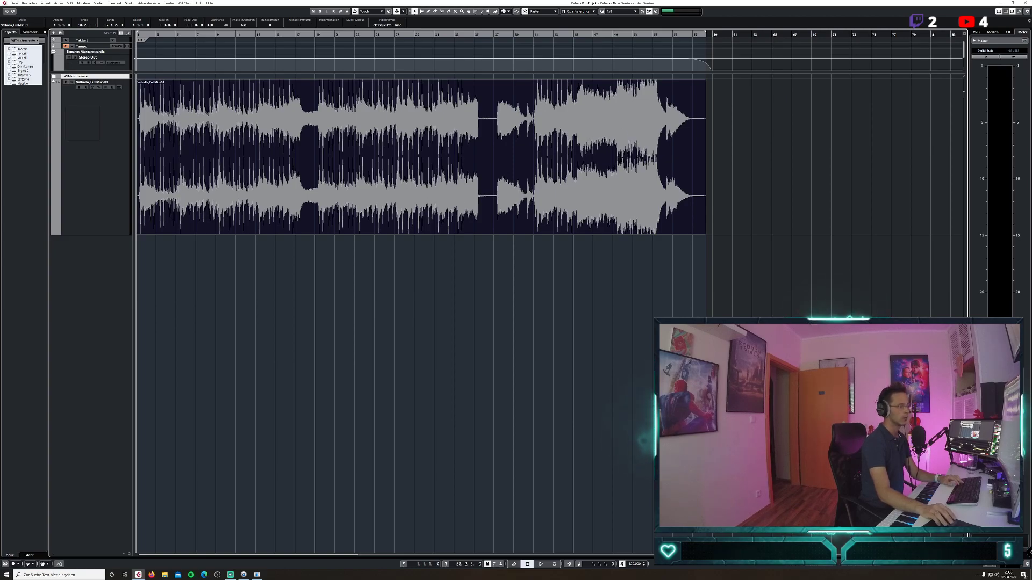
pyautogui.press('h')
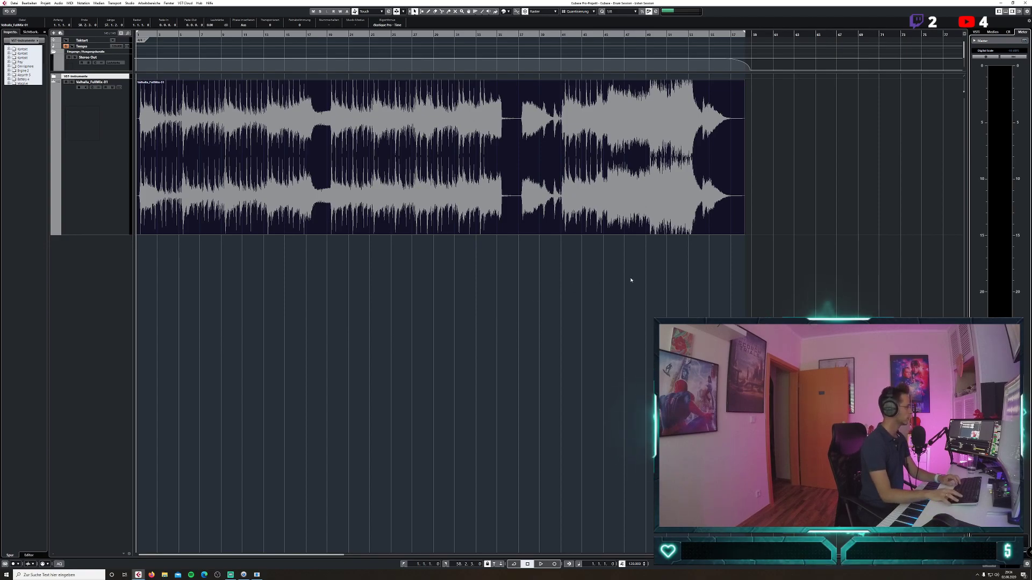
# Play the imported mix from the start and check its output level in the MixConsole.
pyautogui.press('space')
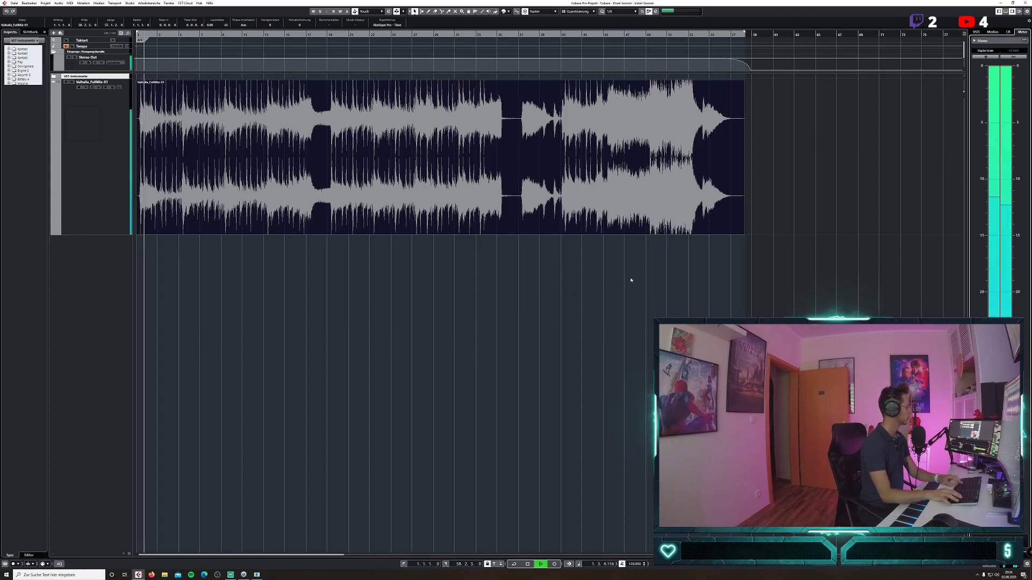
pyautogui.press('space')
pyautogui.click(130, 3)
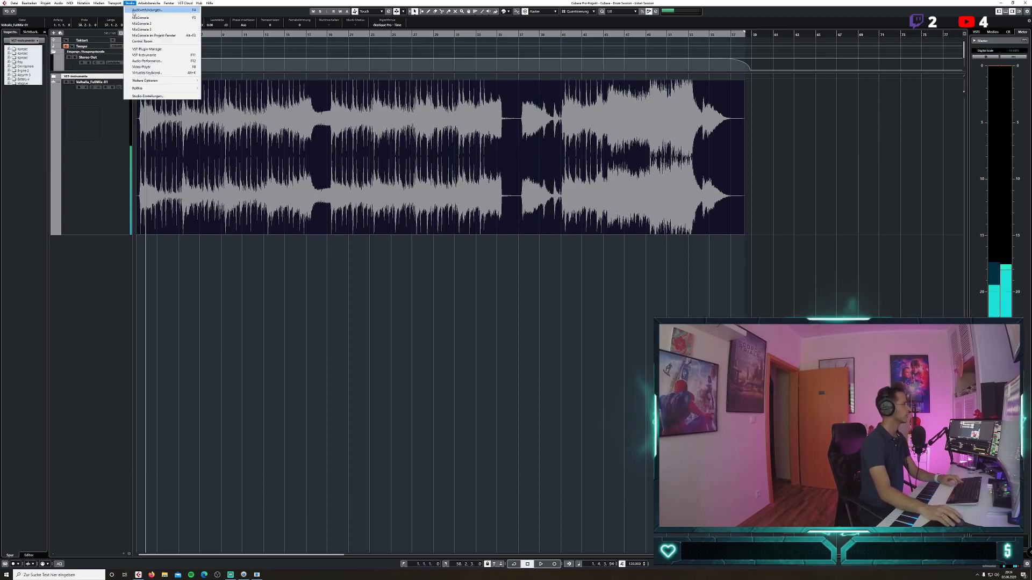
pyautogui.click(140, 18)
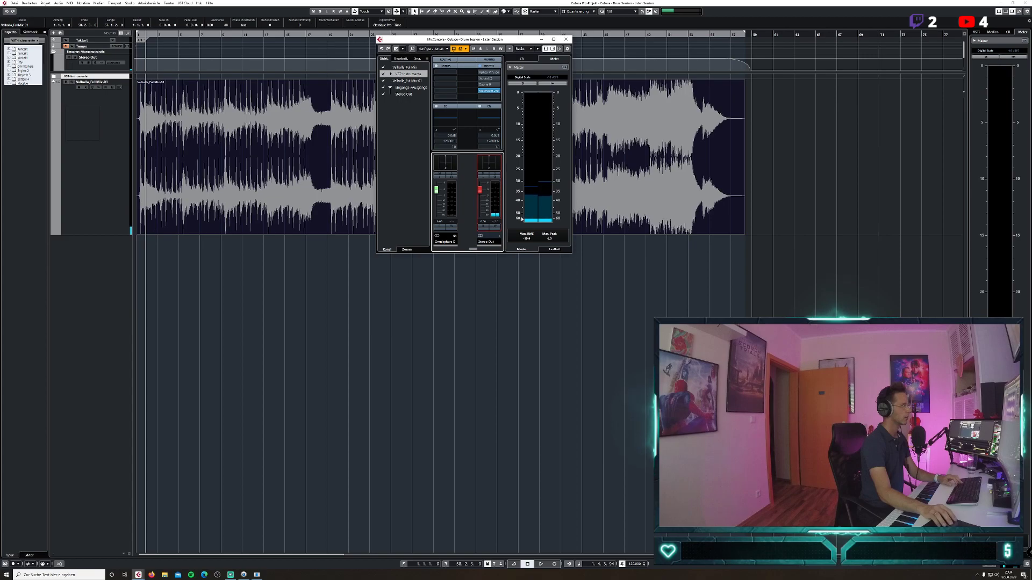
pyautogui.press('Home')
pyautogui.press('space')
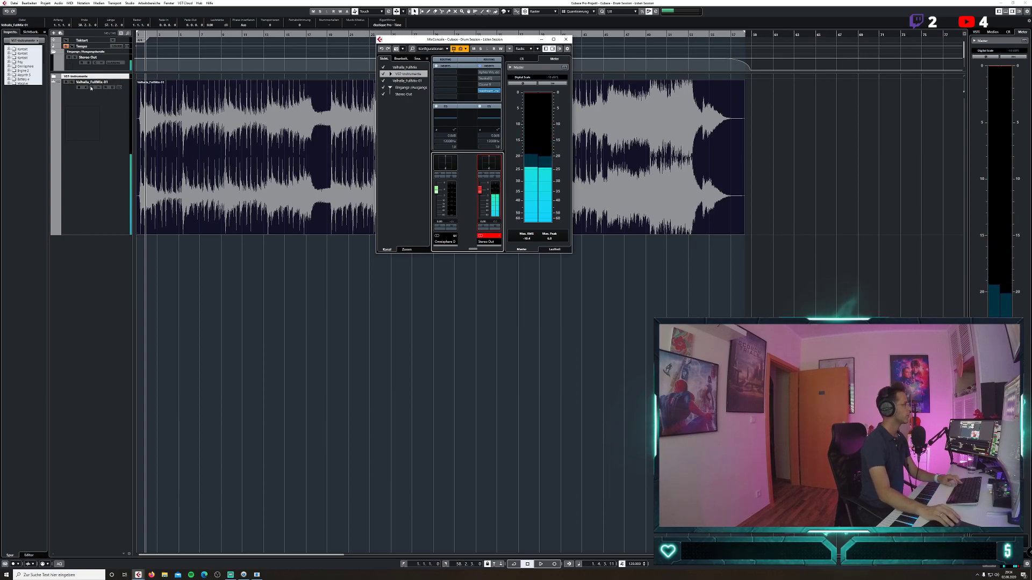
pyautogui.click(91, 88)
pyautogui.click(352, 195)
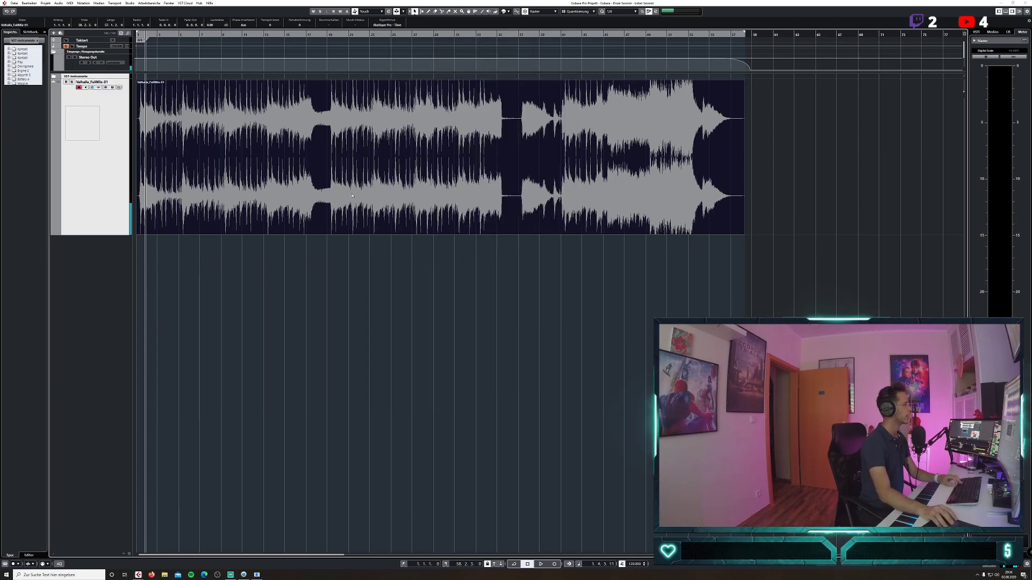
# Remove the three bypassed insert effects from Stereo Out and move the remaining active one to the first slot.
pyautogui.click(96, 63)
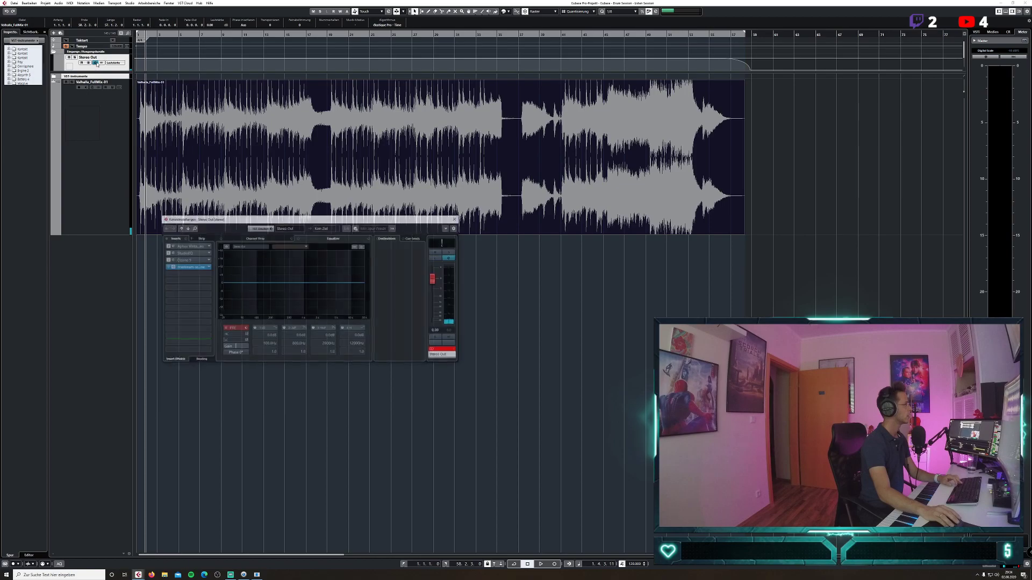
pyautogui.click(208, 248)
pyautogui.click(195, 255)
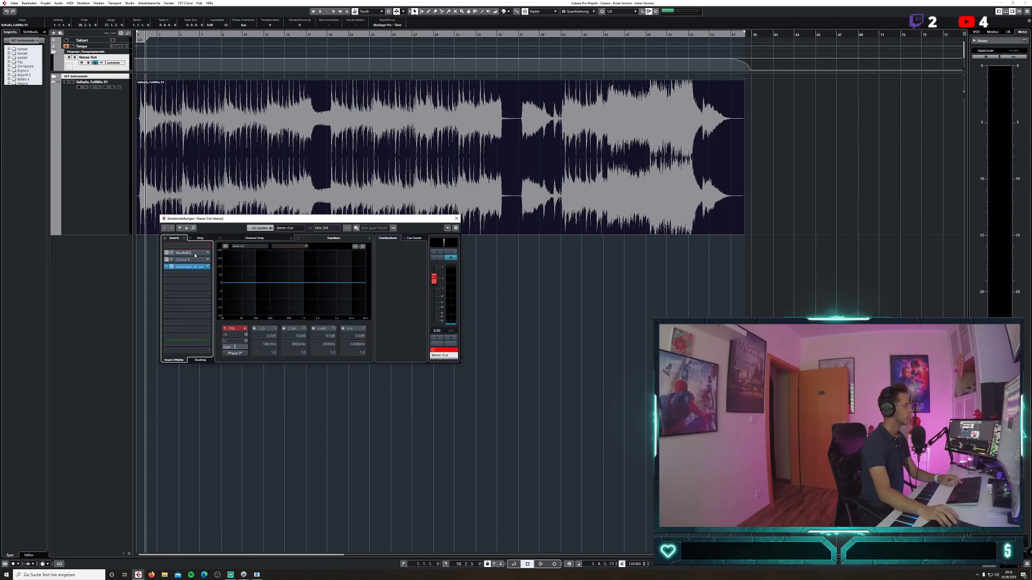
pyautogui.click(207, 253)
pyautogui.click(207, 262)
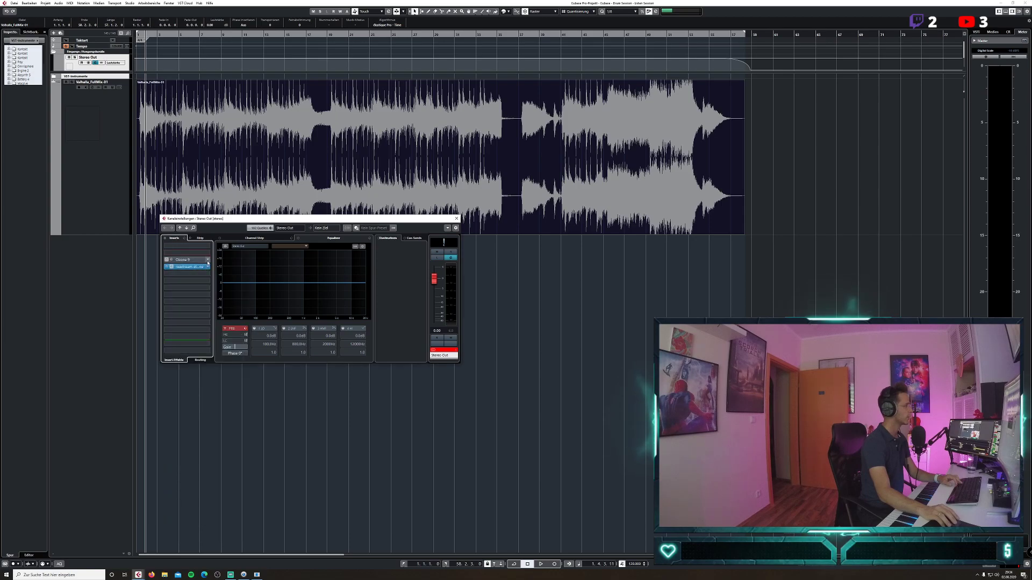
pyautogui.click(208, 263)
pyautogui.press('Escape')
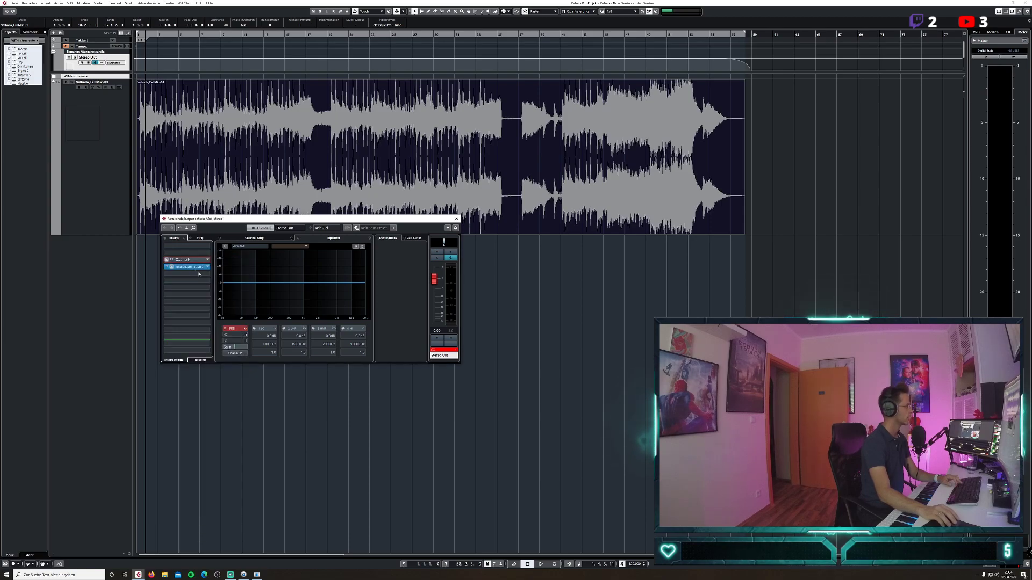
pyautogui.click(207, 259)
pyautogui.click(193, 246)
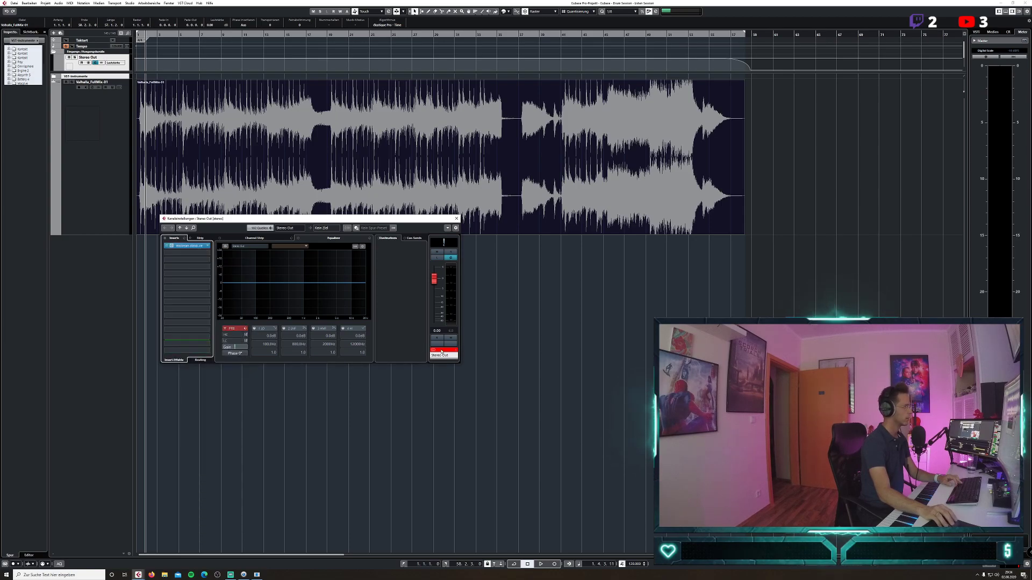
pyautogui.click(456, 218)
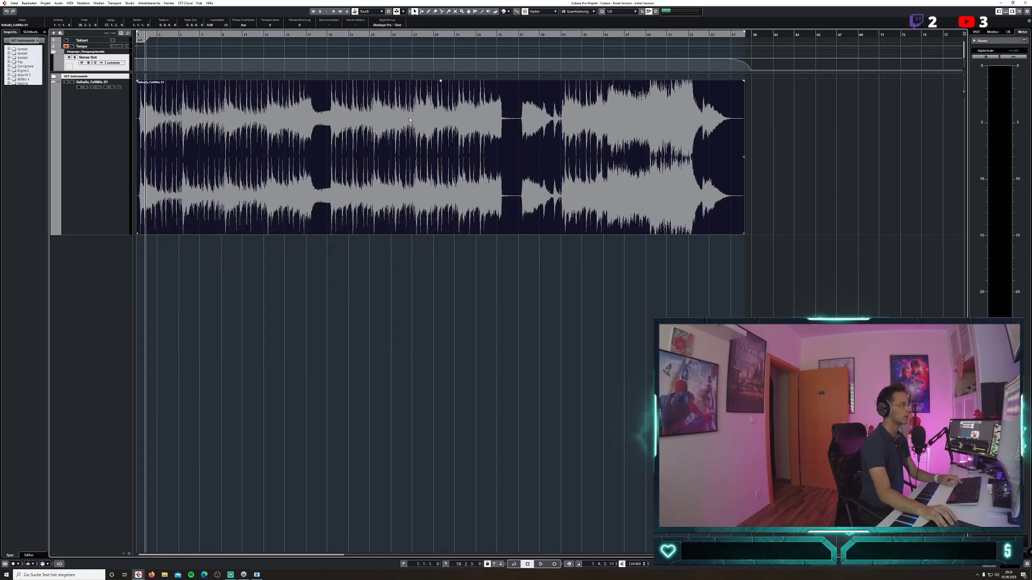
# Normalize the imported full mix event by peak level with direct offline processing.
pyautogui.click(29, 3)
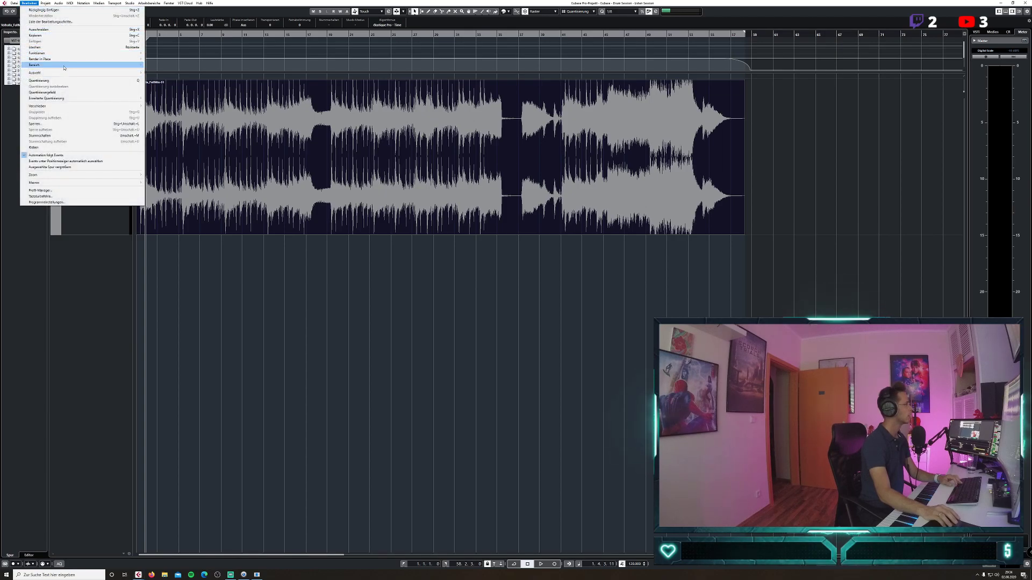
pyautogui.moveTo(47, 3)
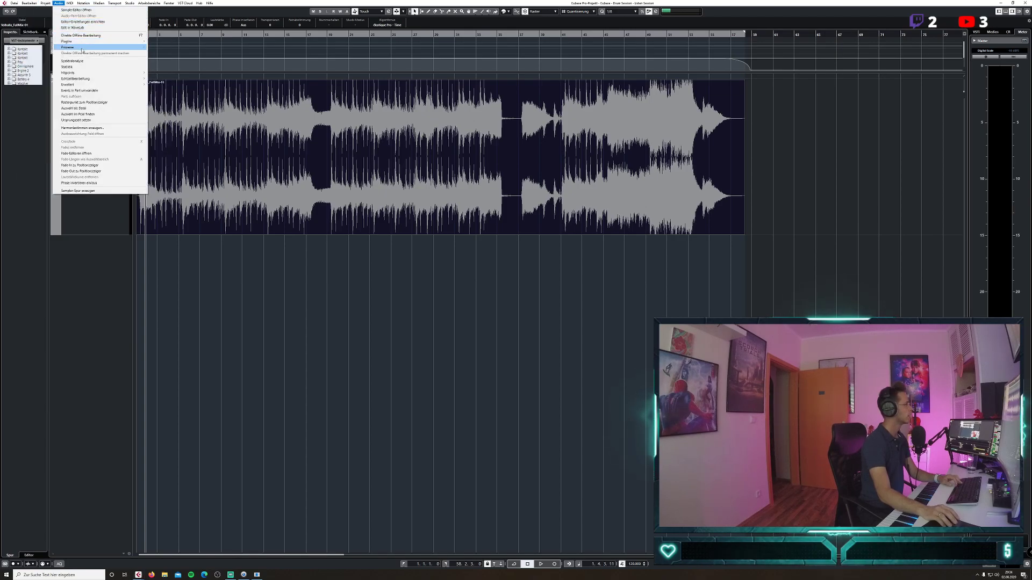
pyautogui.moveTo(114, 48)
pyautogui.click(178, 79)
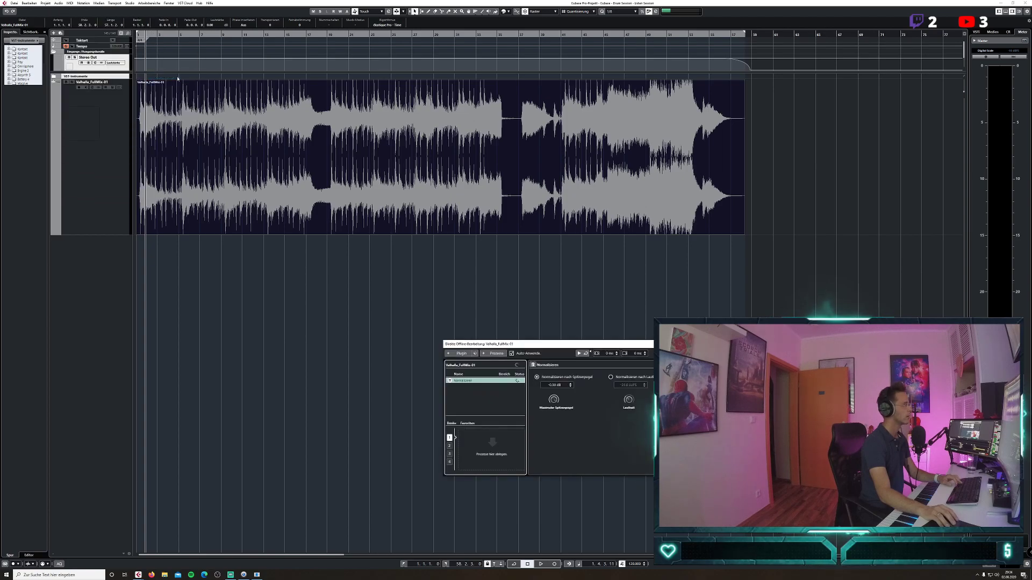
pyautogui.click(779, 344)
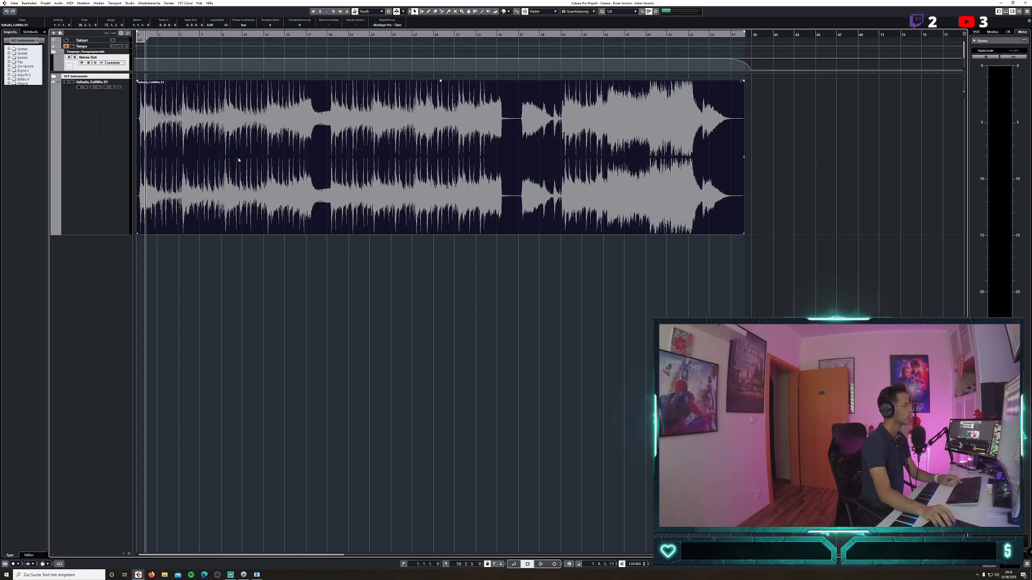
# Play the normalized mix from the start while checking the track and Stereo Out levels in the MixConsole.
pyautogui.click(109, 122)
pyautogui.click(130, 3)
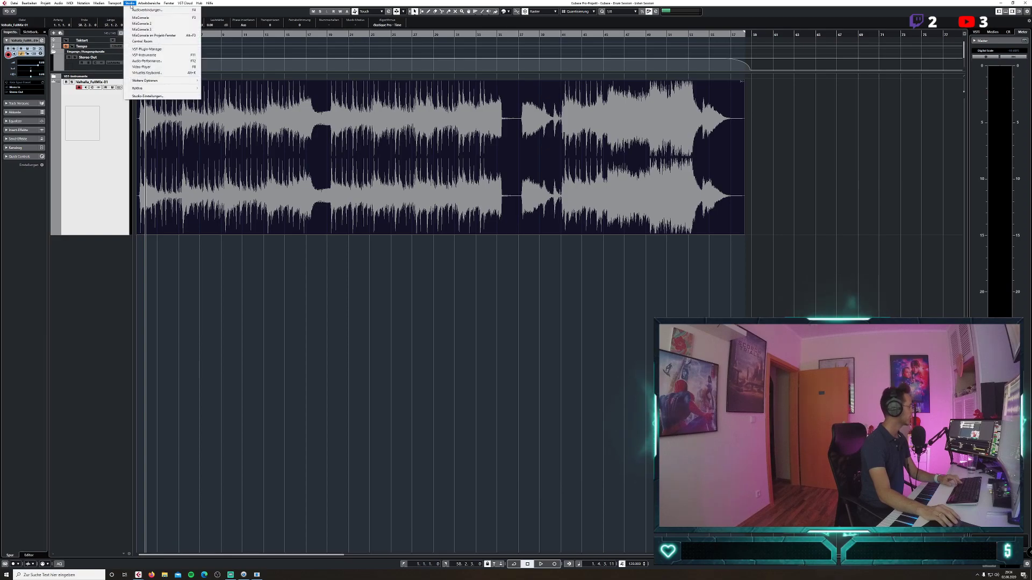
pyautogui.click(144, 18)
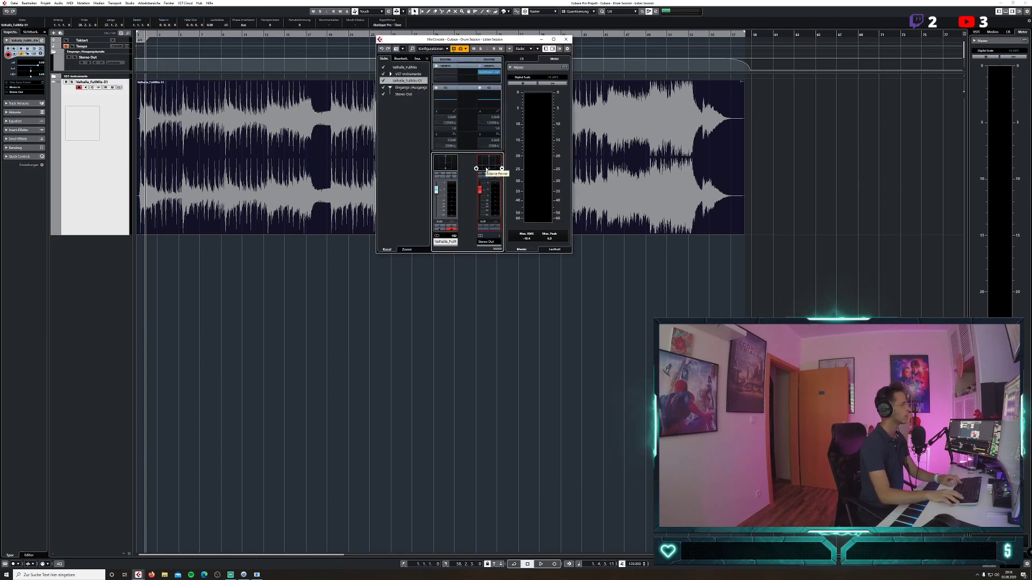
pyautogui.press('KP_Decimal')
pyautogui.press('space')
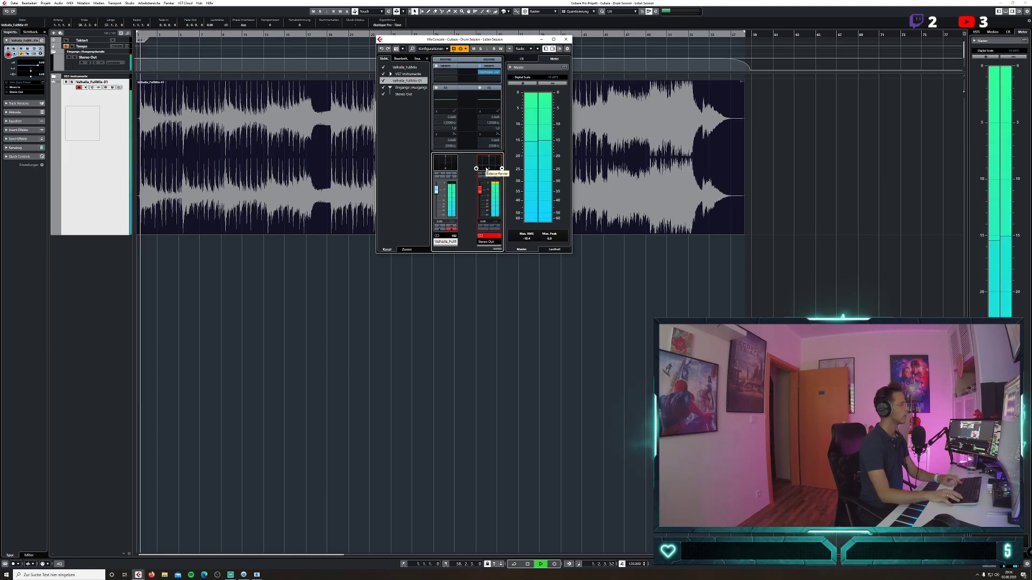
pyautogui.press('space')
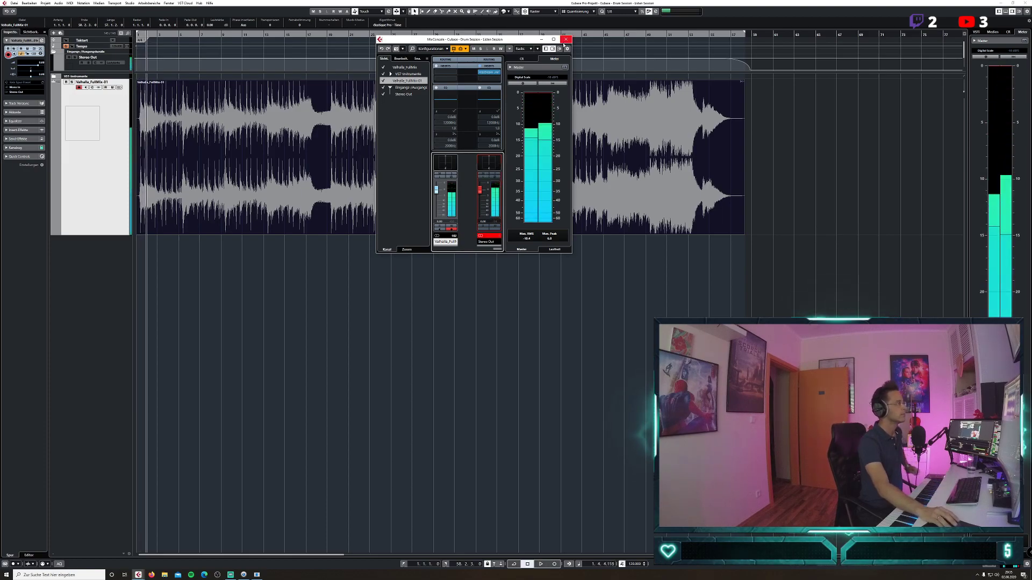
# Turn on automation reading for Stereo Out and replay the mix from the start.
pyautogui.press('F3')
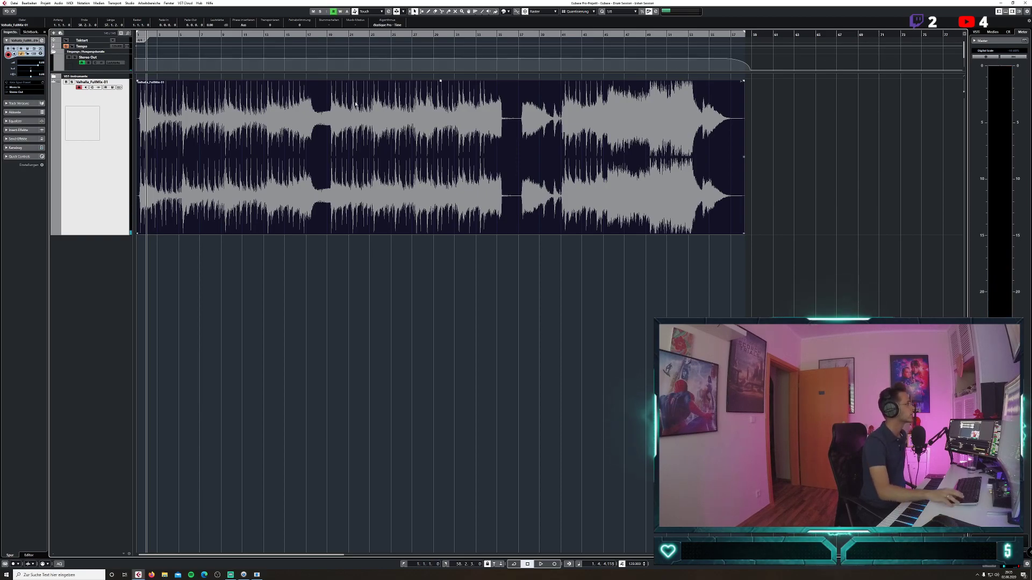
pyautogui.press('Home')
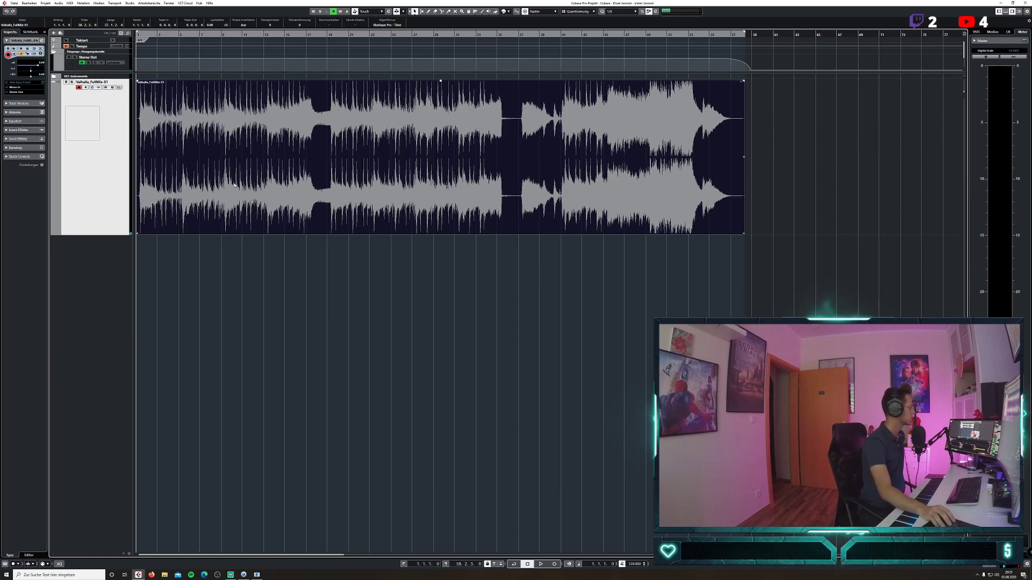
pyautogui.press('space')
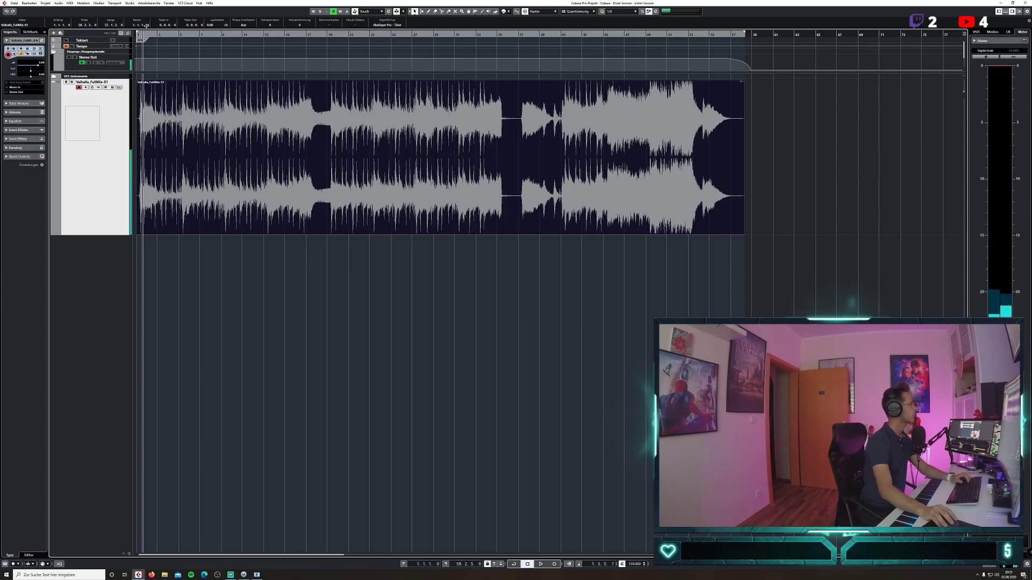
# Examine the audio statistics of the selected full mix event, including its peak and loudness values.
pyautogui.click(59, 3)
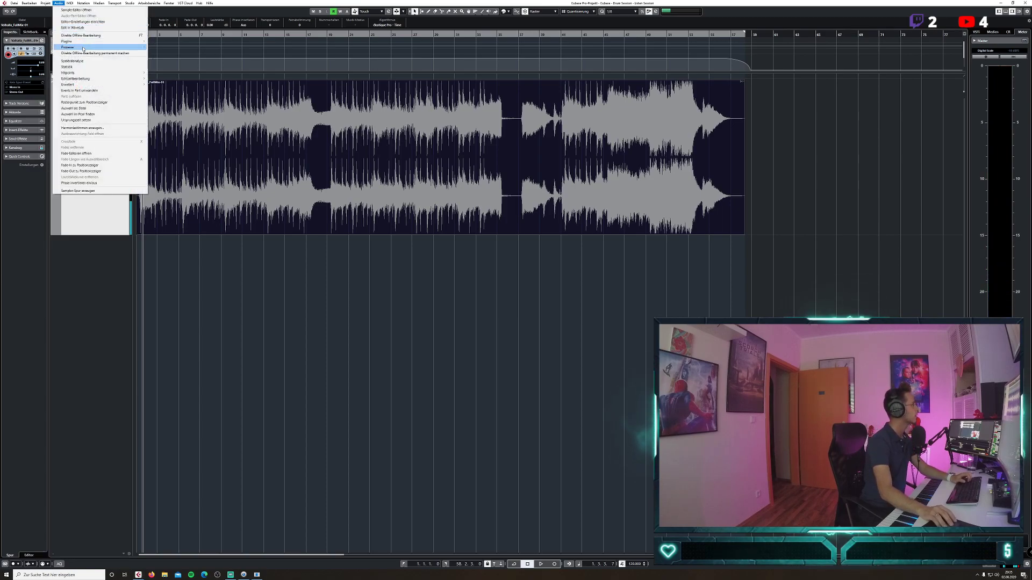
pyautogui.moveTo(83, 49)
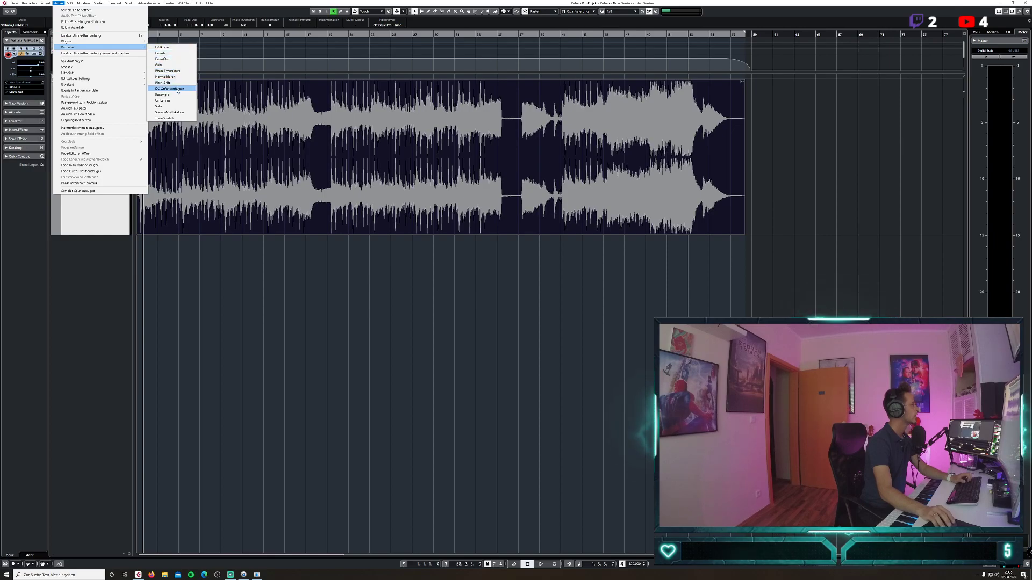
pyautogui.click(97, 67)
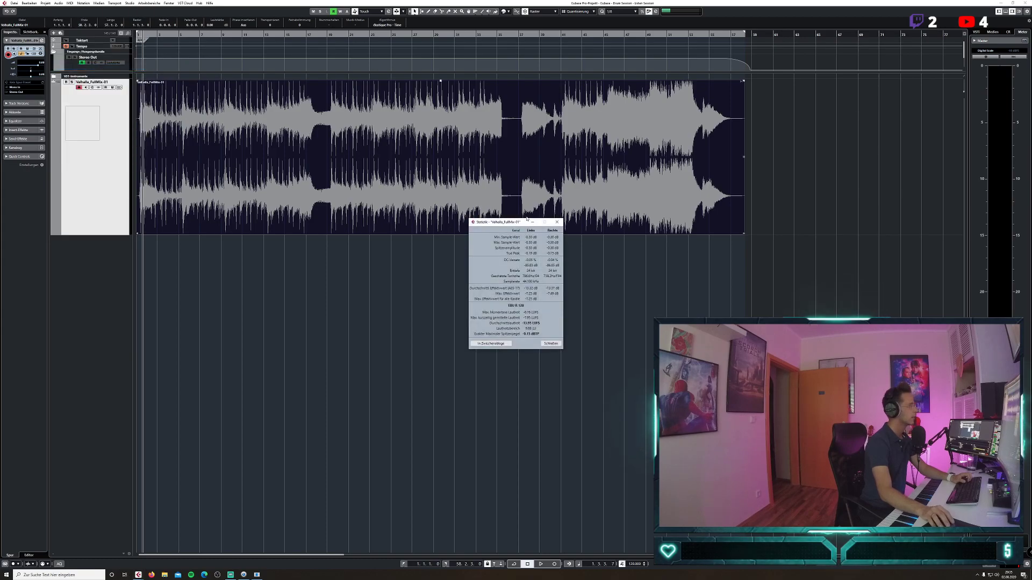
pyautogui.moveTo(510, 221); pyautogui.dragTo(350, 216)
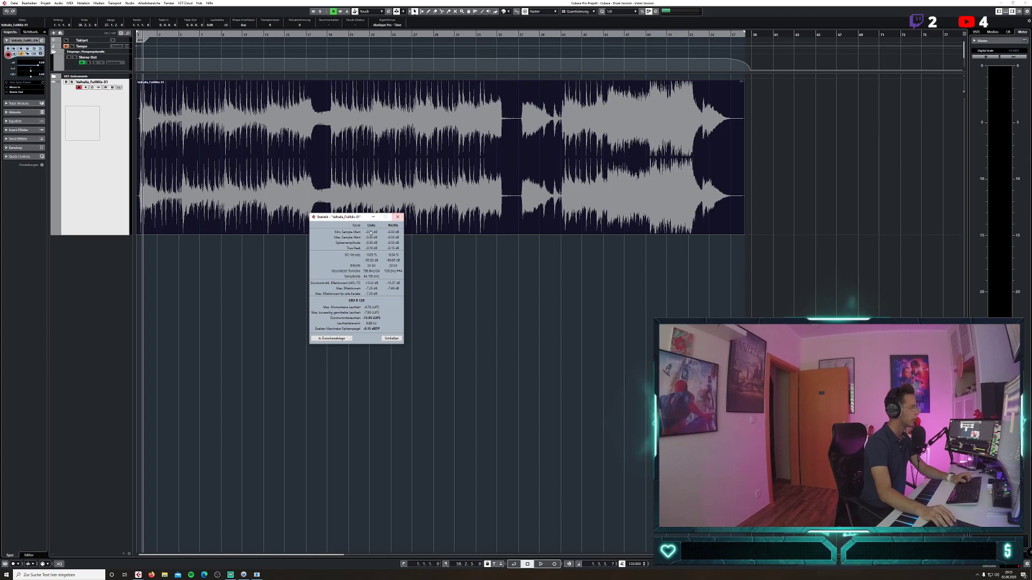
pyautogui.click(398, 217)
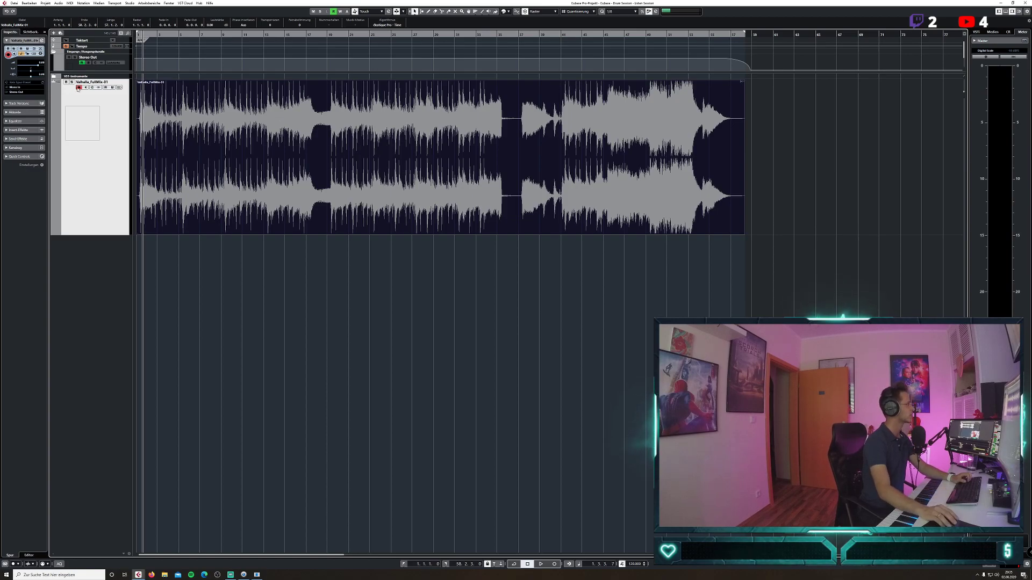
# Reset the full mix track's volume fader to 0.00 in its channel settings.
pyautogui.click(92, 87)
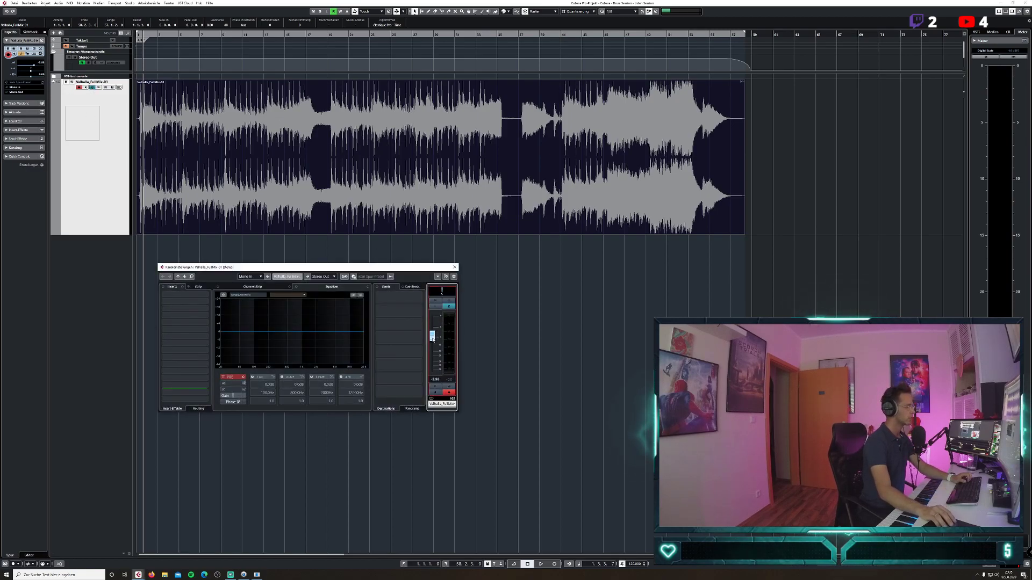
pyautogui.keyDown('ctrl'); pyautogui.click(437, 380); pyautogui.keyUp('ctrl')
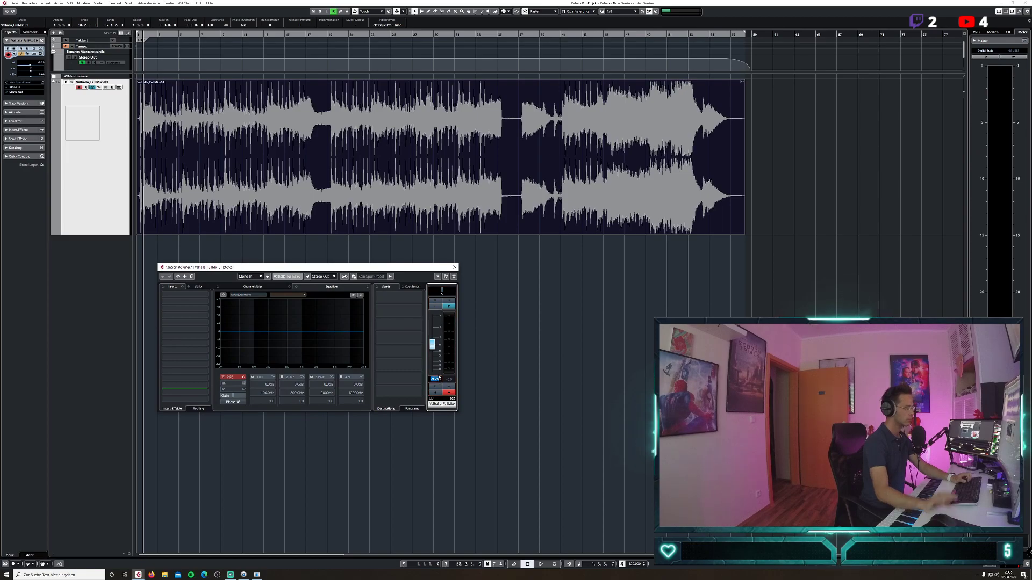
pyautogui.click(455, 267)
# Mute the full mix track and look through the tracks inside the VST-Instrumente folder.
pyautogui.rightClick(122, 146)
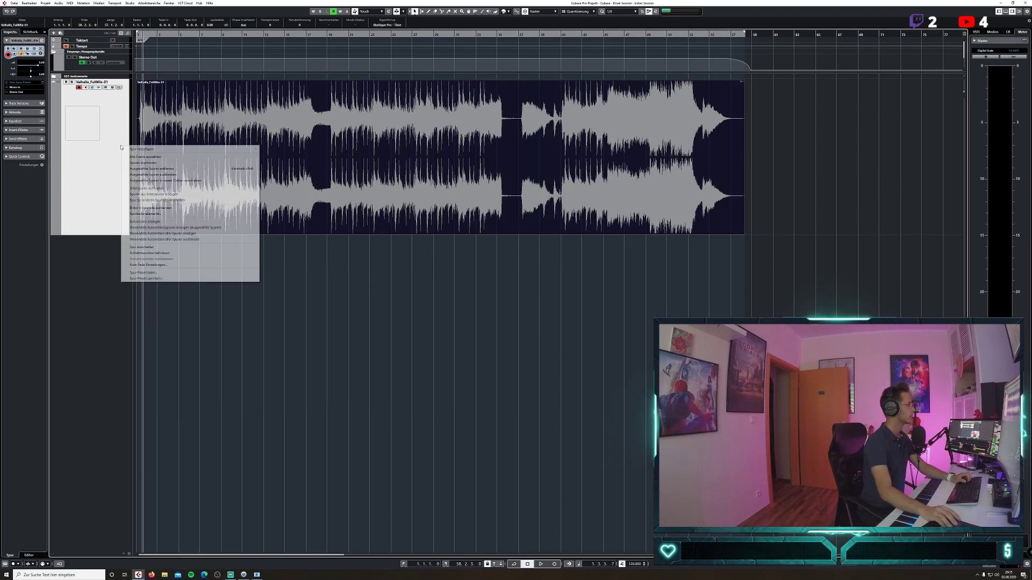
pyautogui.click(116, 116)
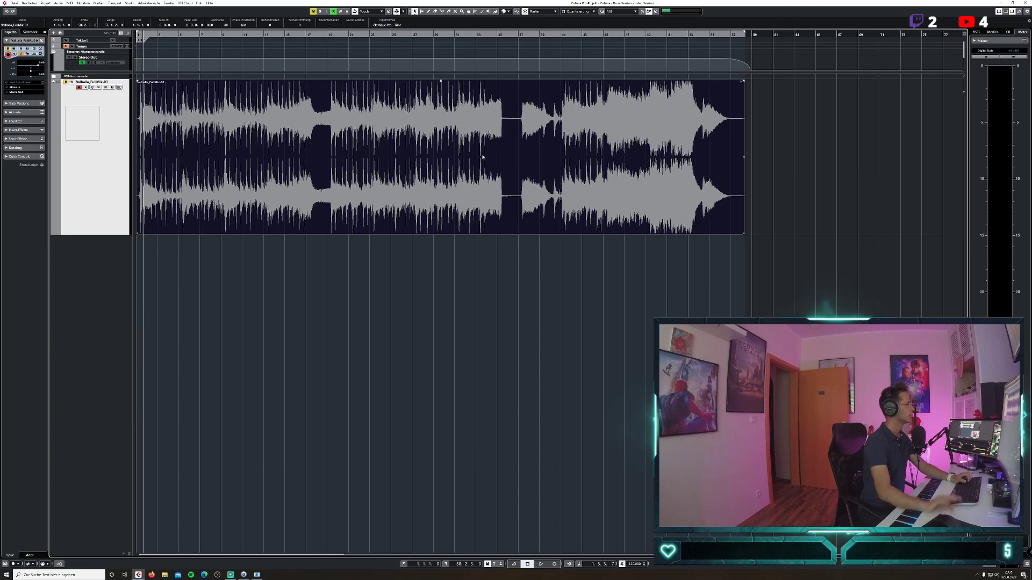
pyautogui.click(248, 352)
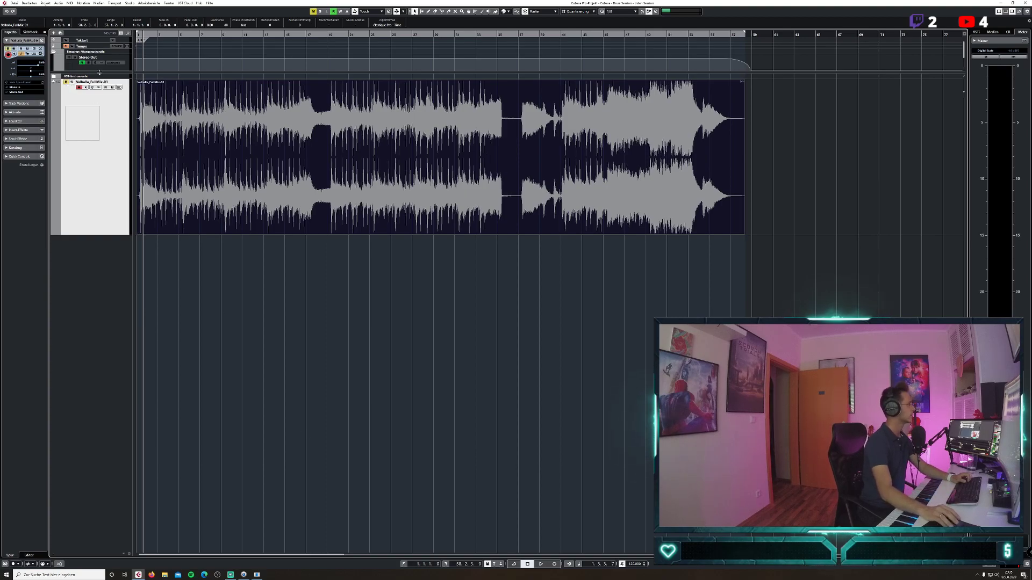
pyautogui.click(54, 76)
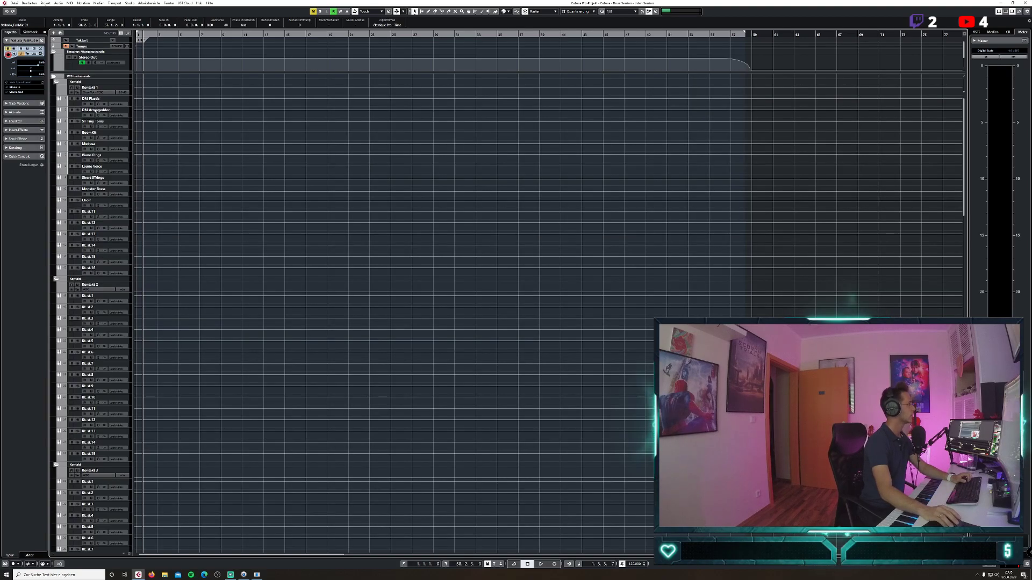
pyautogui.scroll(-12, 146, 217)
pyautogui.scroll(-8, 147, 221)
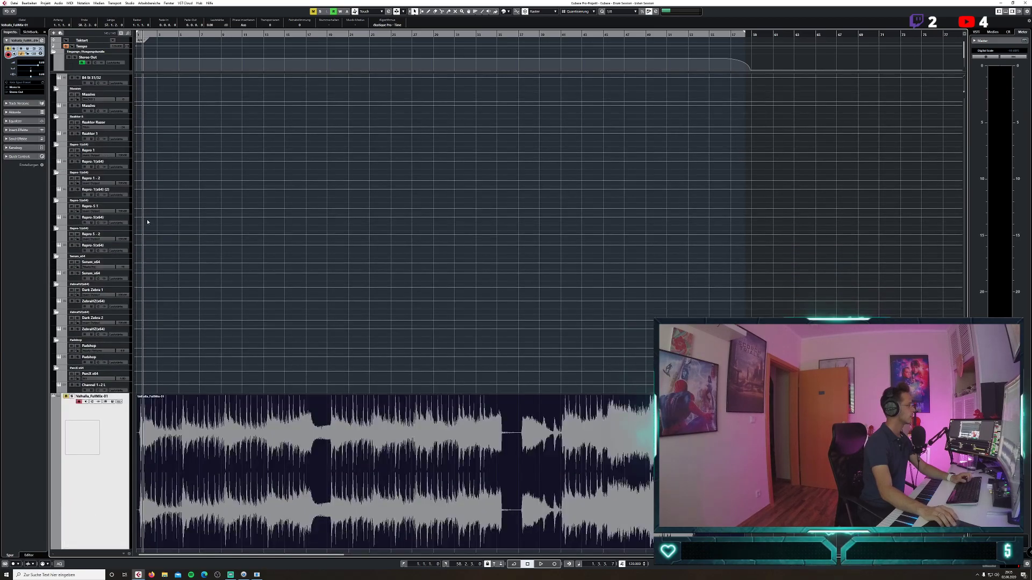
pyautogui.scroll(20, 173, 240)
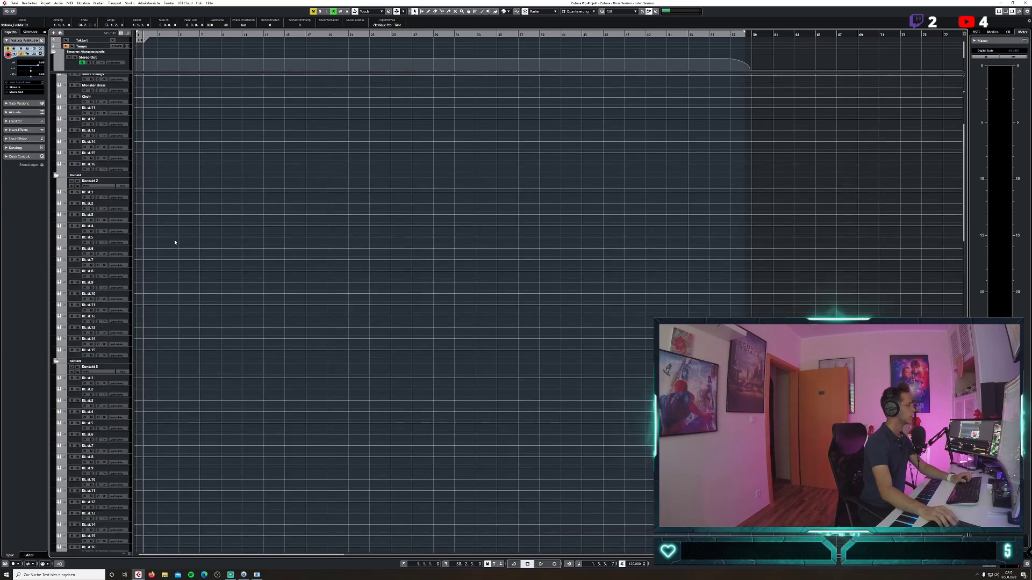
pyautogui.click(53, 77)
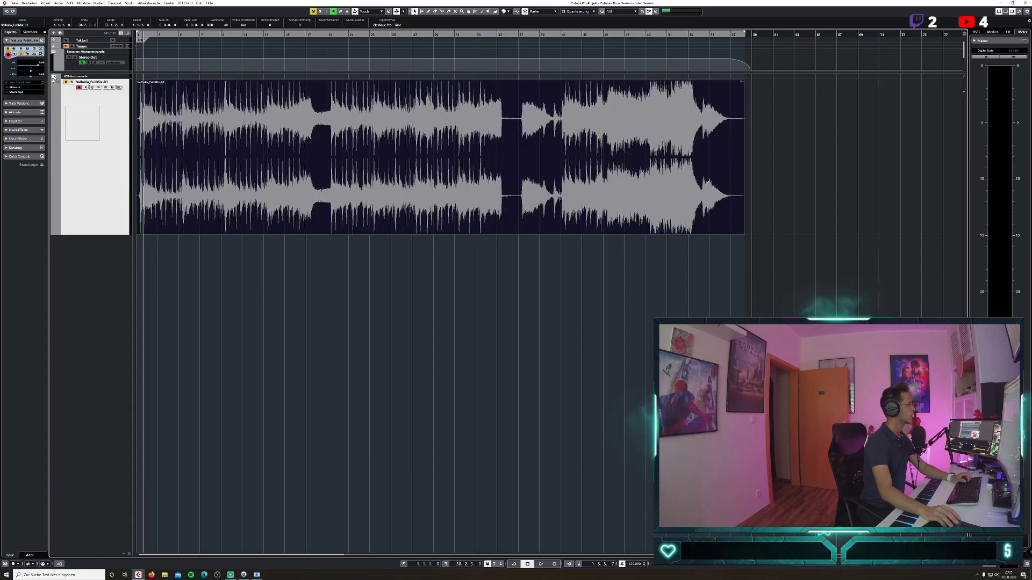
# Locate the duplicate Valhalla_FullMix track below Stereo Out through the track visibility list and delete it.
pyautogui.click(27, 33)
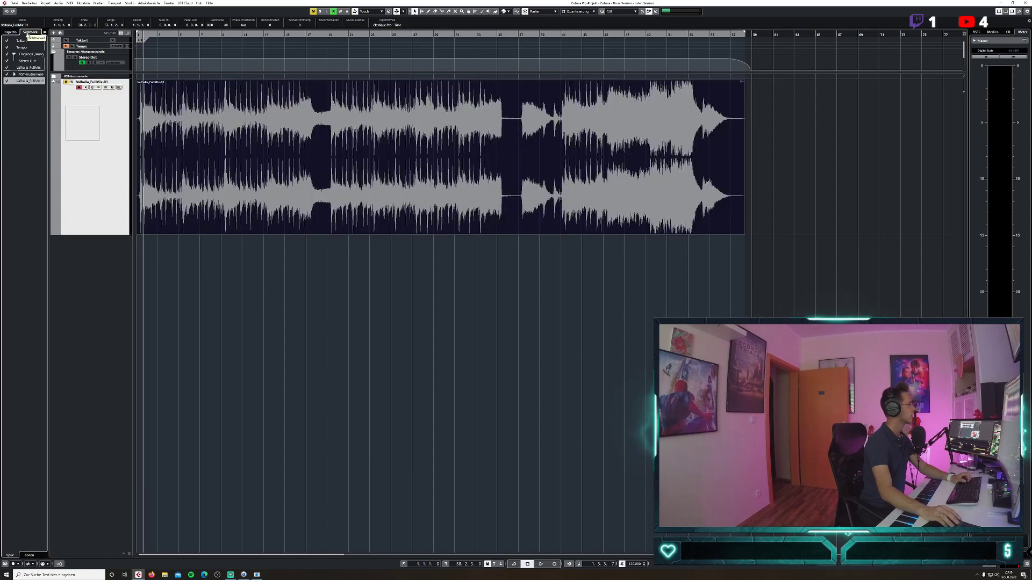
pyautogui.click(26, 67)
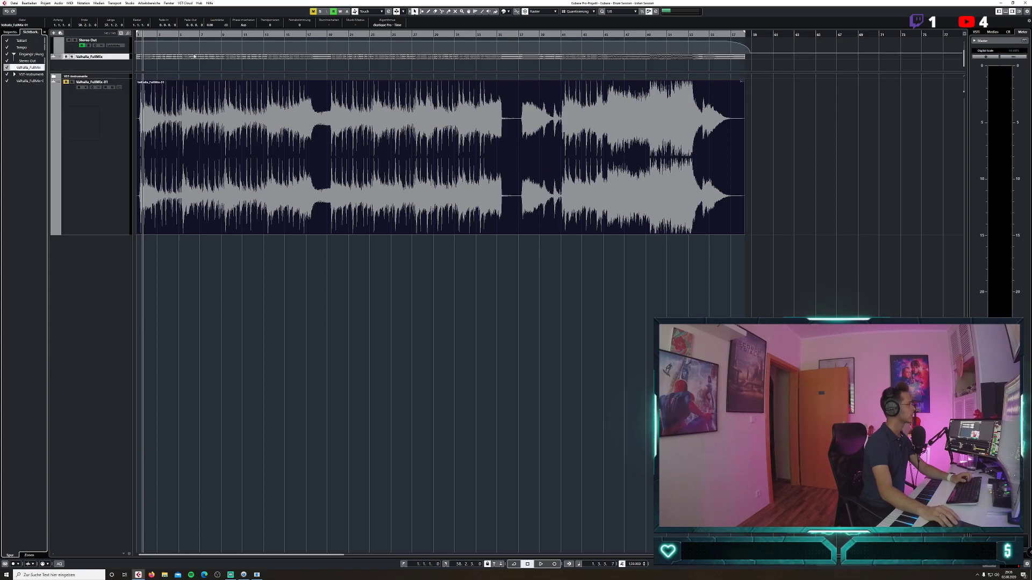
pyautogui.moveTo(126, 59); pyautogui.dragTo(125, 92)
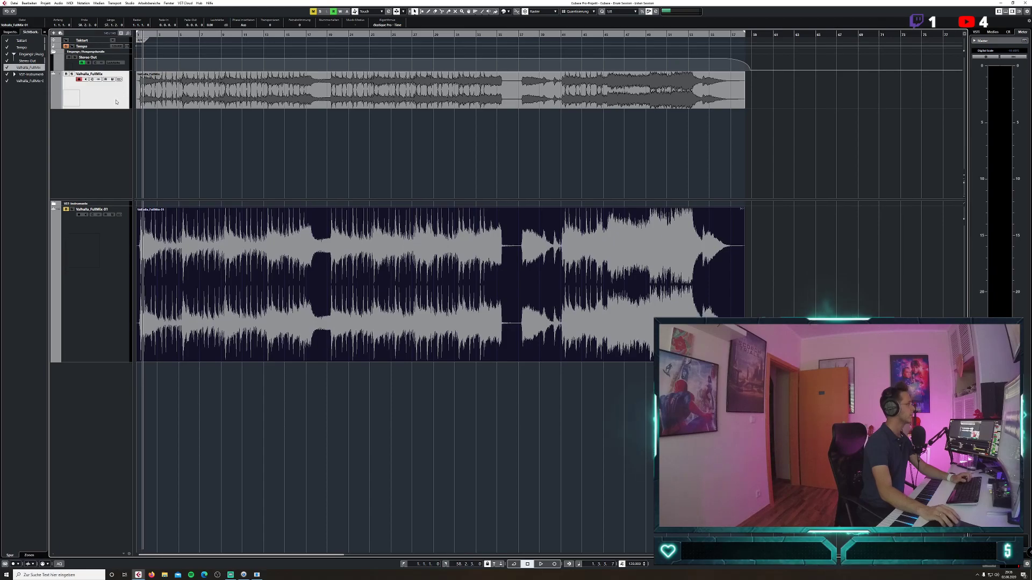
pyautogui.rightClick(116, 103)
pyautogui.click(142, 120)
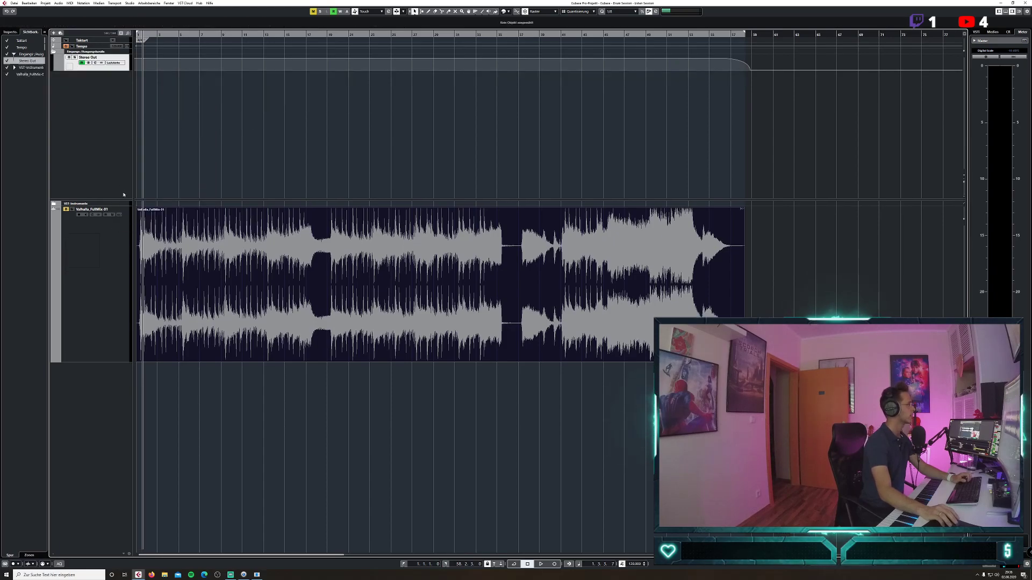
pyautogui.moveTo(124, 200); pyautogui.dragTo(88, 95)
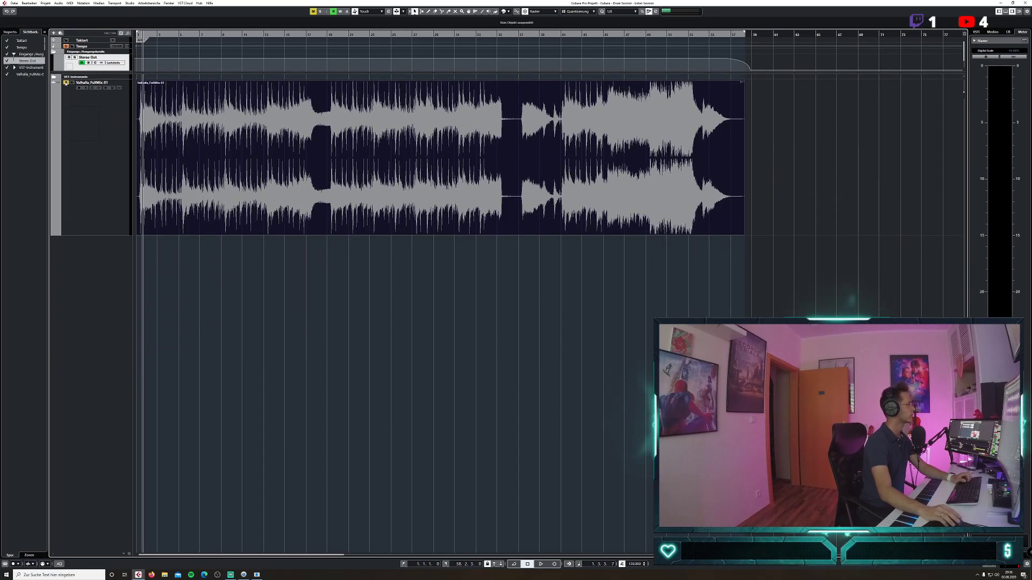
# Unmute the remaining full mix track, check its channel fader, and play the mix from the start.
pyautogui.click(93, 89)
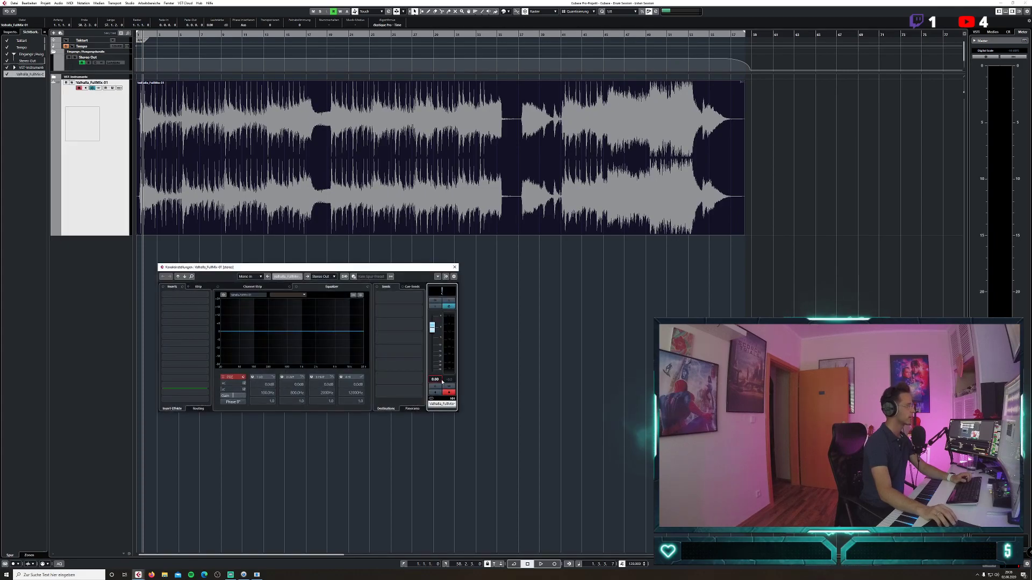
pyautogui.click(455, 266)
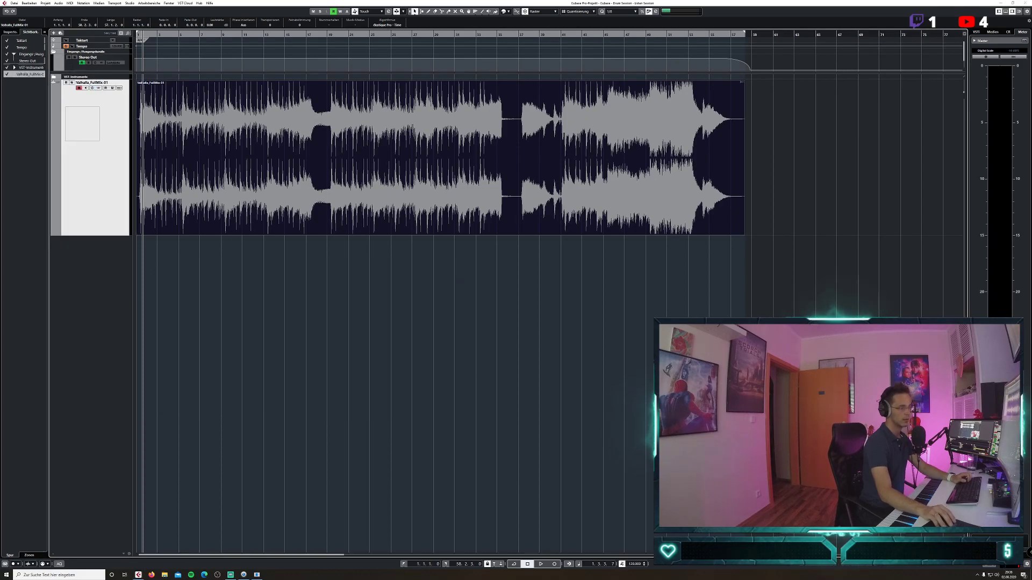
pyautogui.click(452, 380)
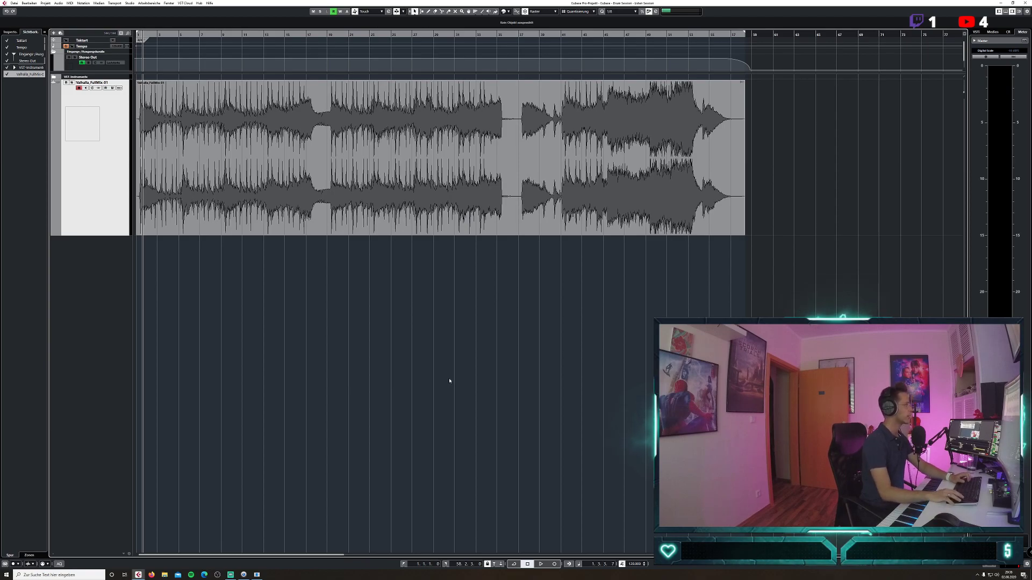
pyautogui.press('.')
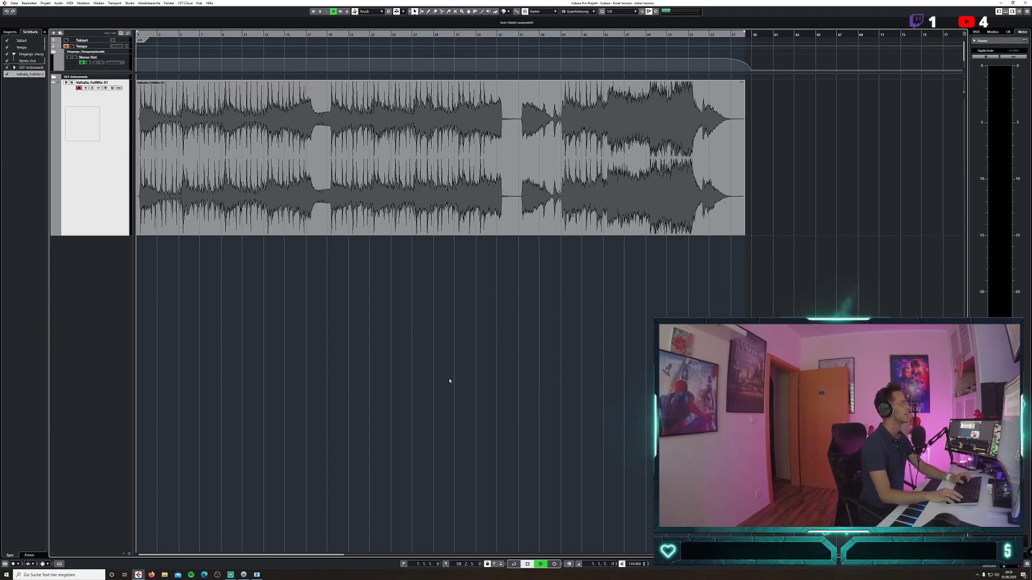
pyautogui.press('space')
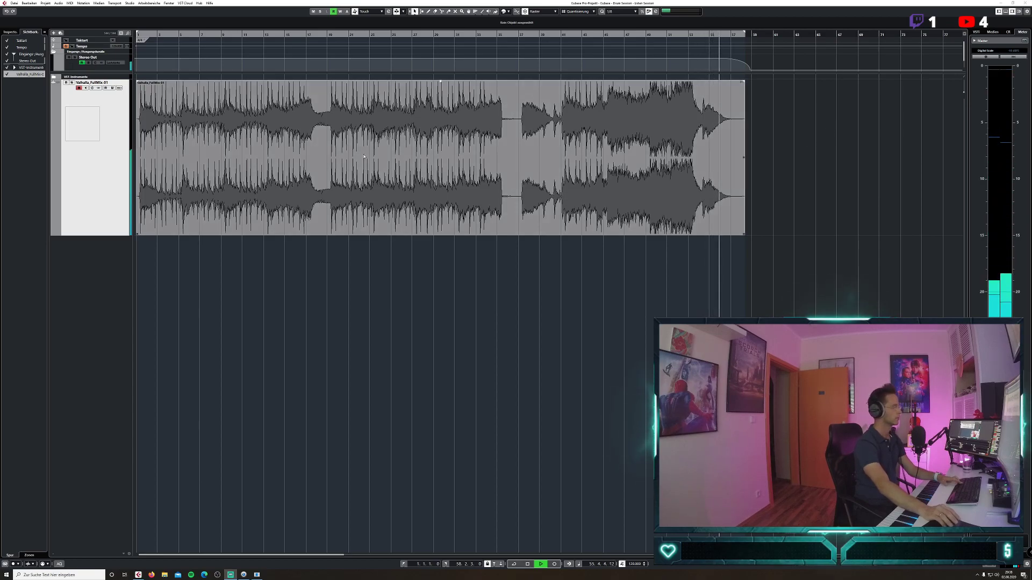
# Check Stereo Out in the MixConsole, turn off its automation reading, and set its fader to 0.00.
pyautogui.click(129, 3)
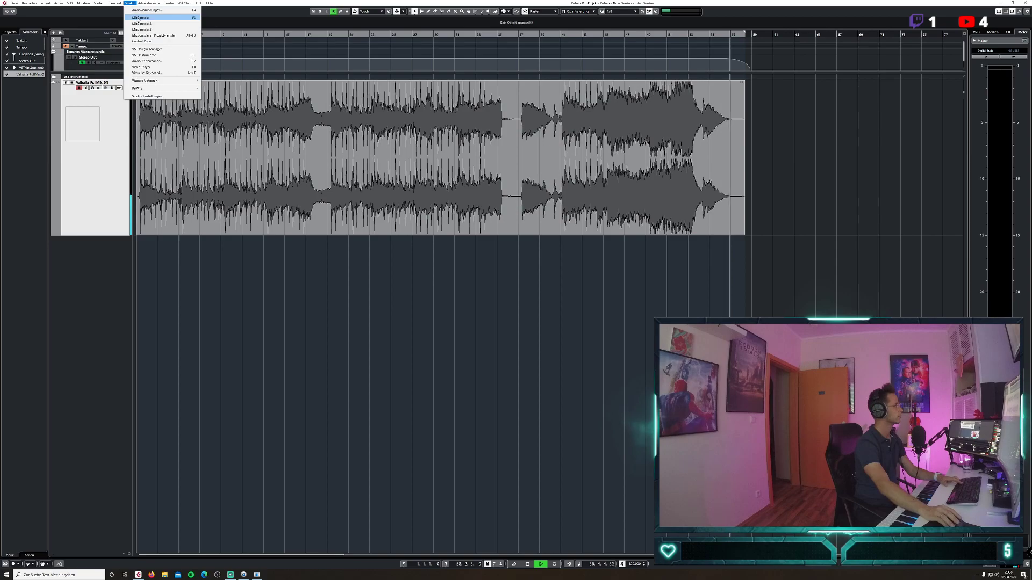
pyautogui.click(162, 31)
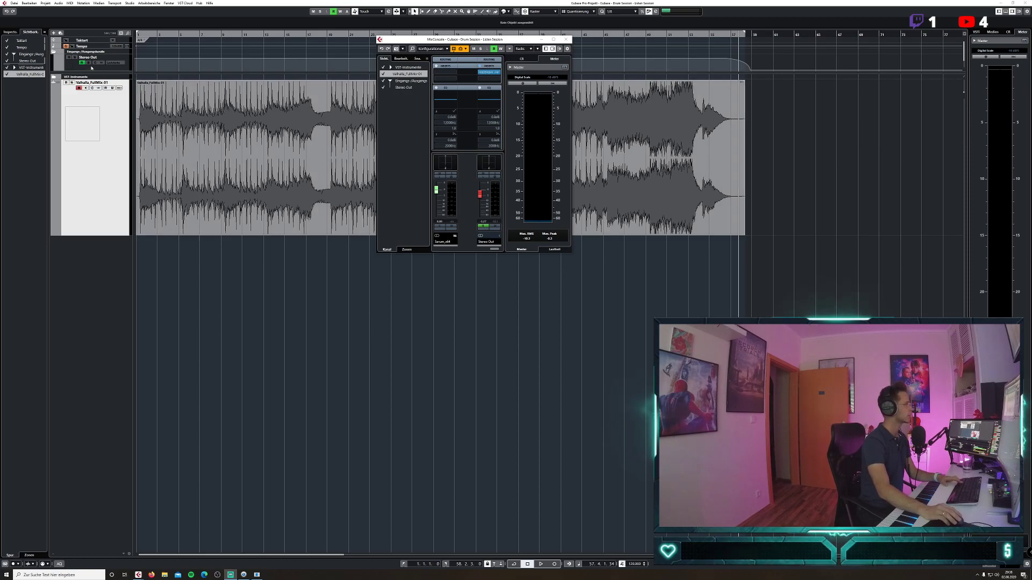
pyautogui.click(83, 64)
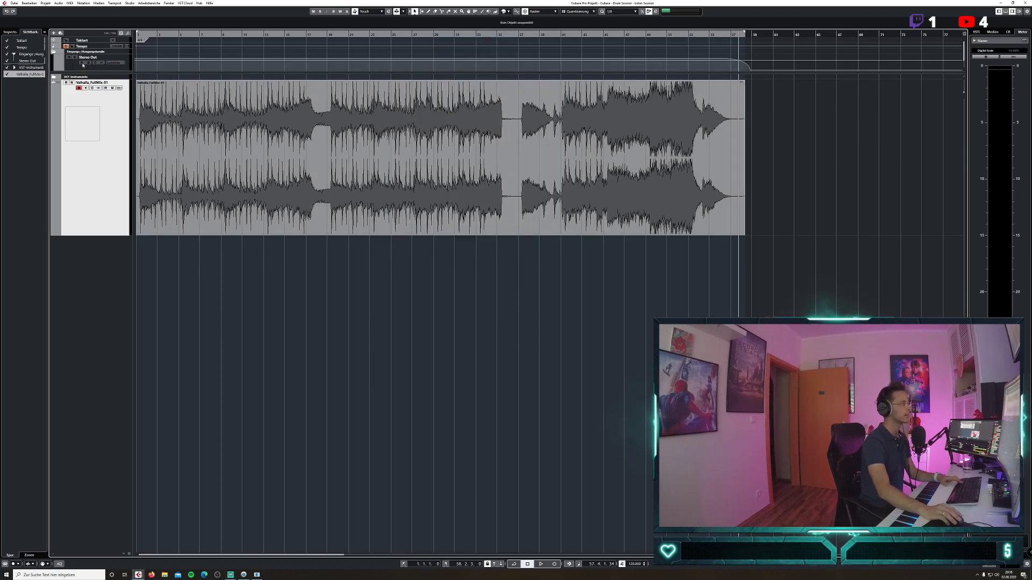
pyautogui.click(94, 63)
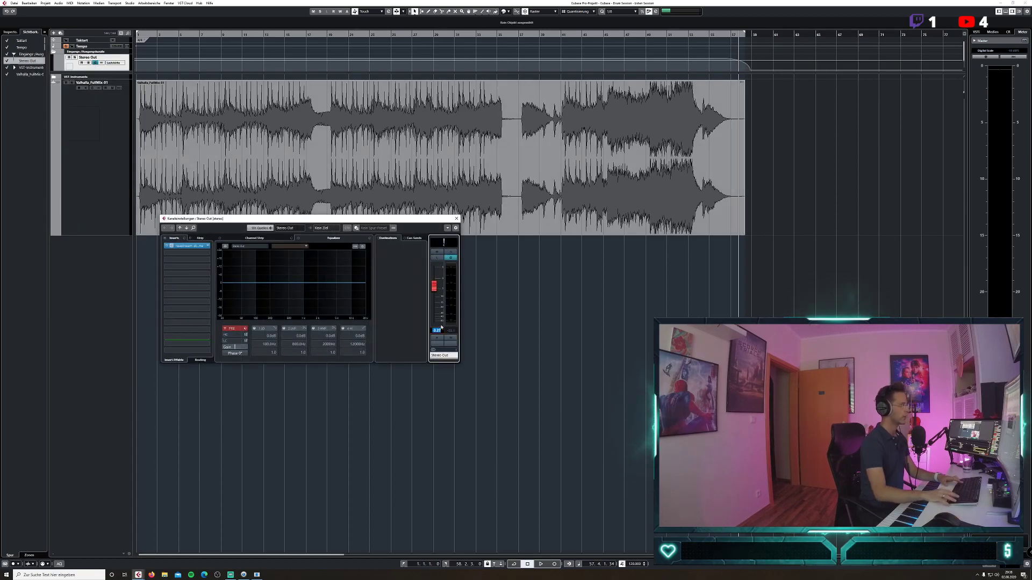
pyautogui.press('Return')
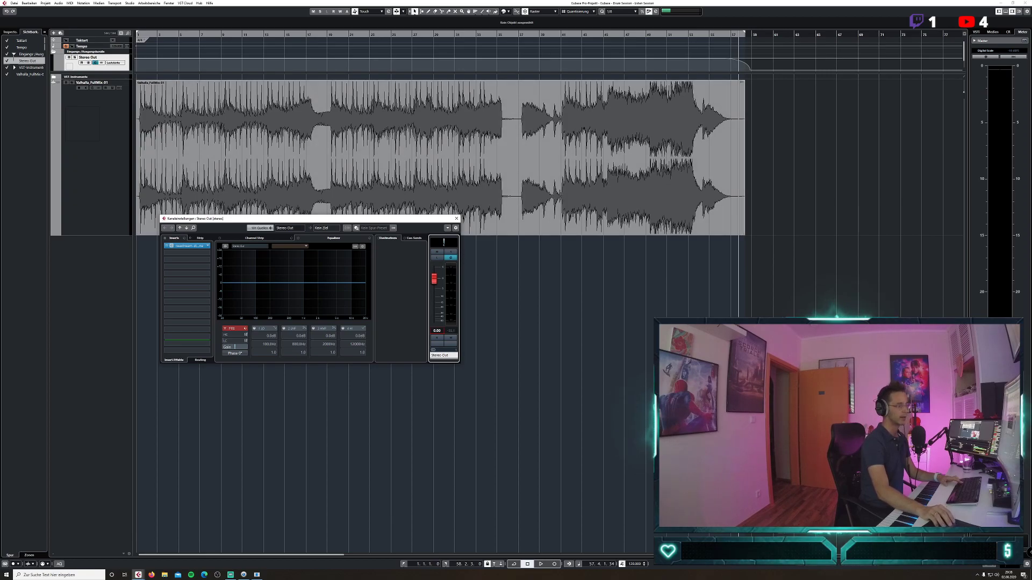
pyautogui.press('e')
# Play the mix from about bar 39 while checking the Stereo Out levels in the MixConsole.
pyautogui.click(547, 35)
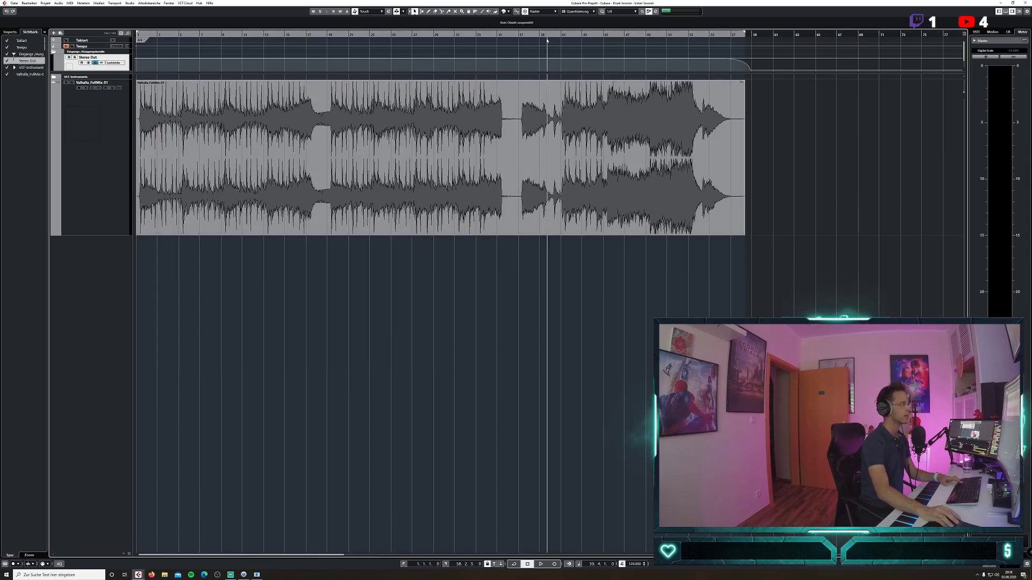
pyautogui.press('space')
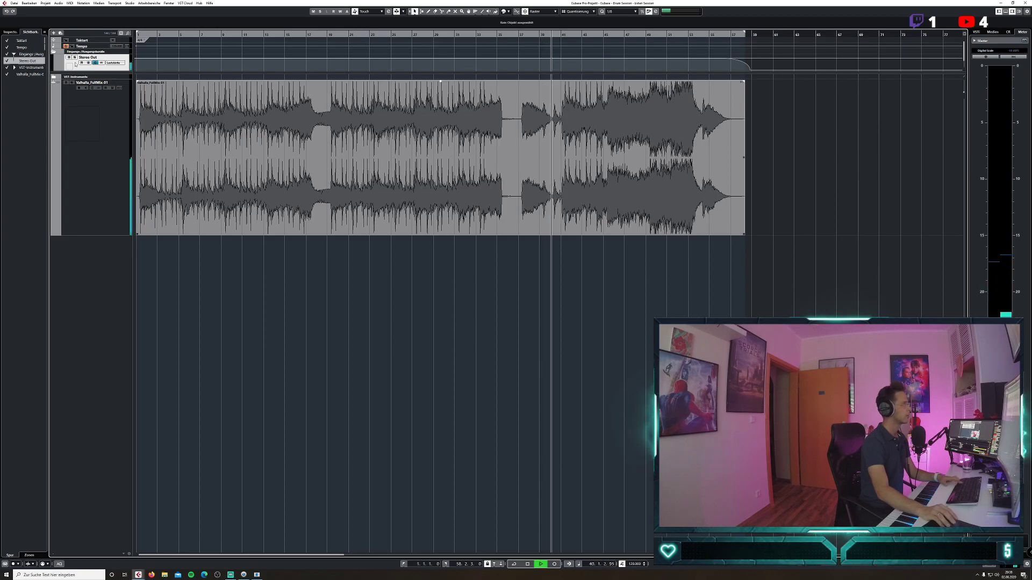
pyautogui.click(130, 3)
pyautogui.click(142, 11)
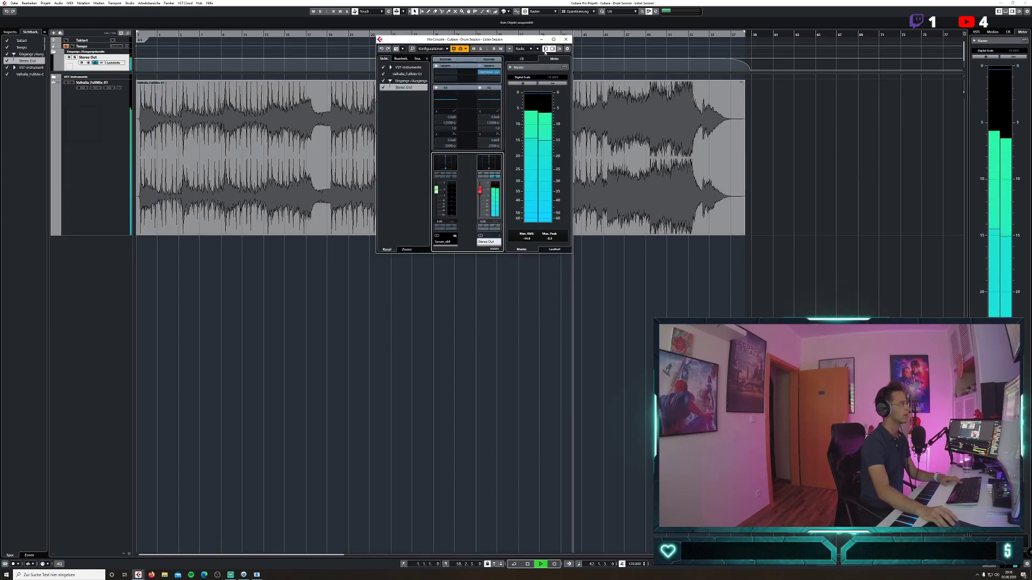
pyautogui.moveTo(529, 41); pyautogui.dragTo(417, 241)
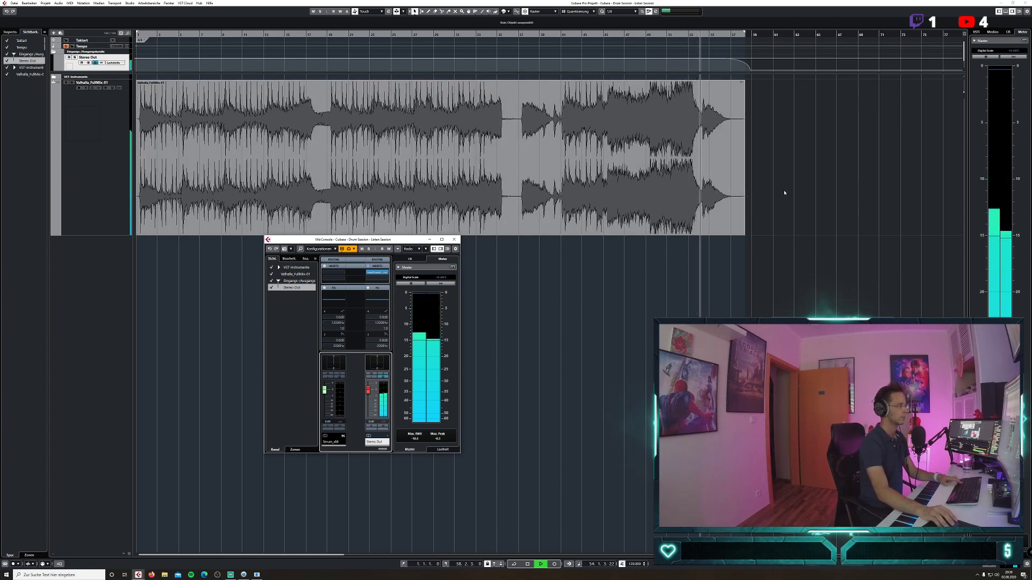
pyautogui.click(455, 240)
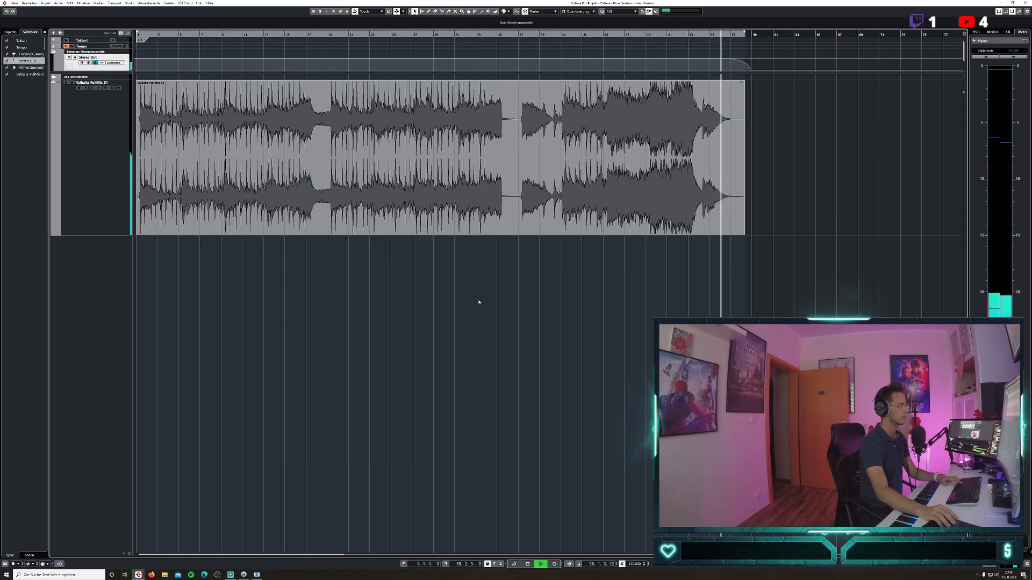
pyautogui.click(479, 302)
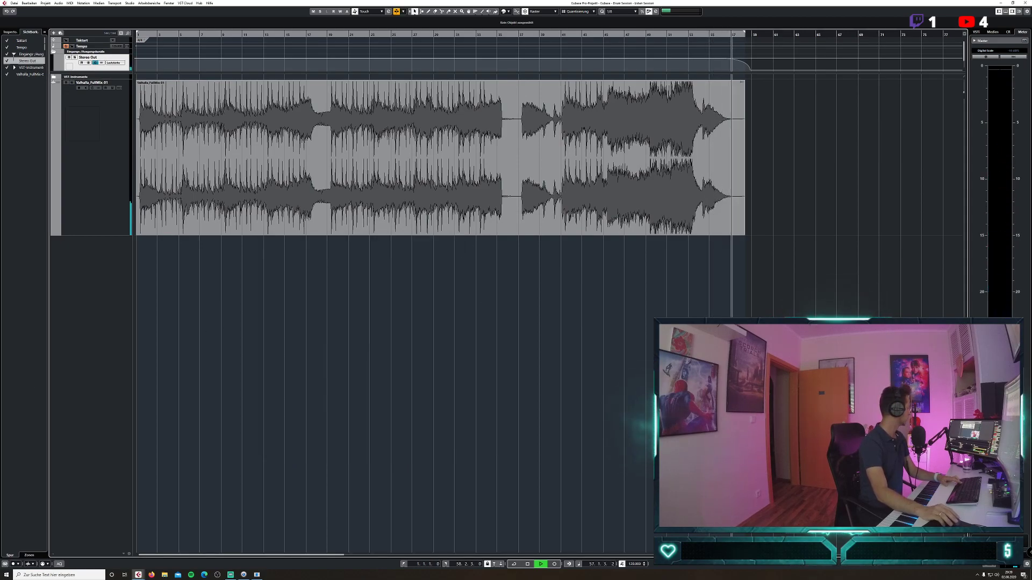